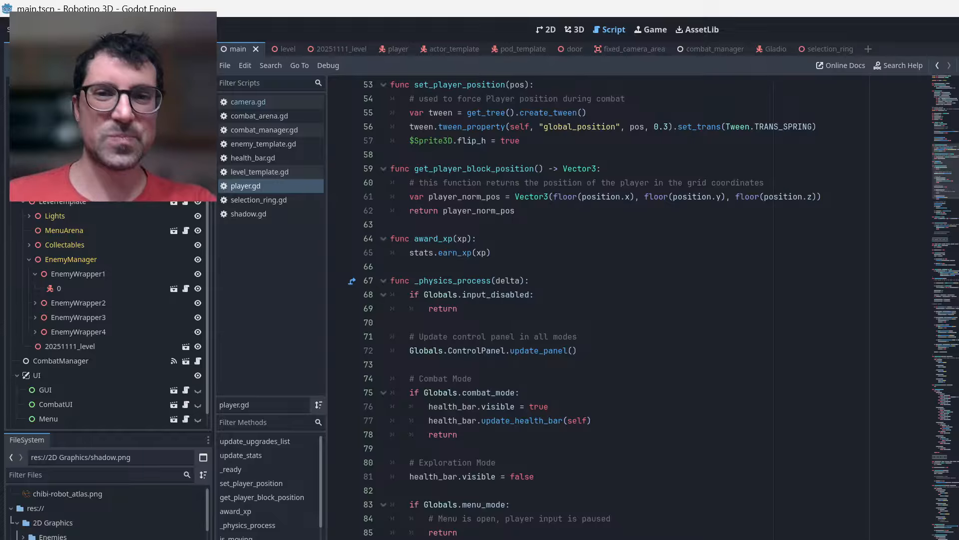
# Save the player.gd script and run the Robotino 3D project.
pyautogui.click(601, 169)
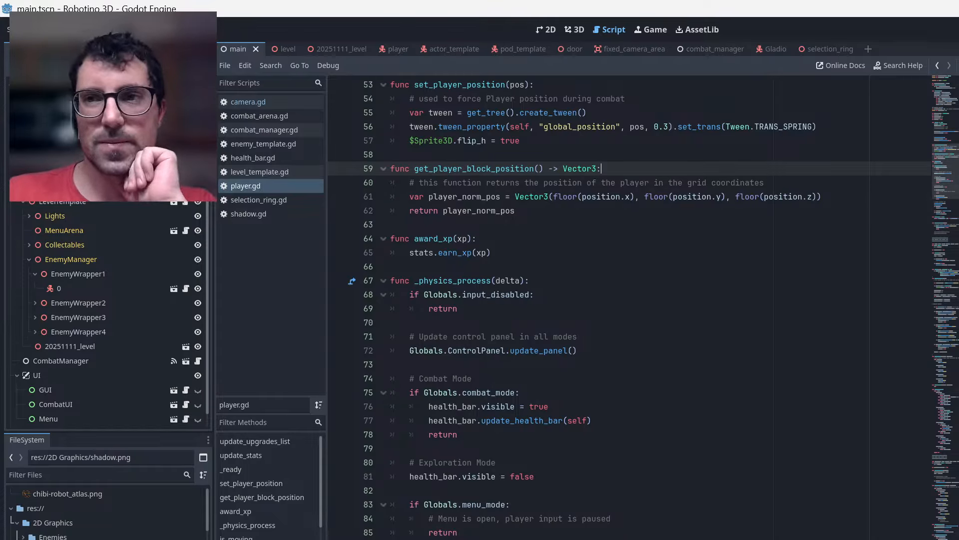
pyautogui.hotkey('ctrl', 's')
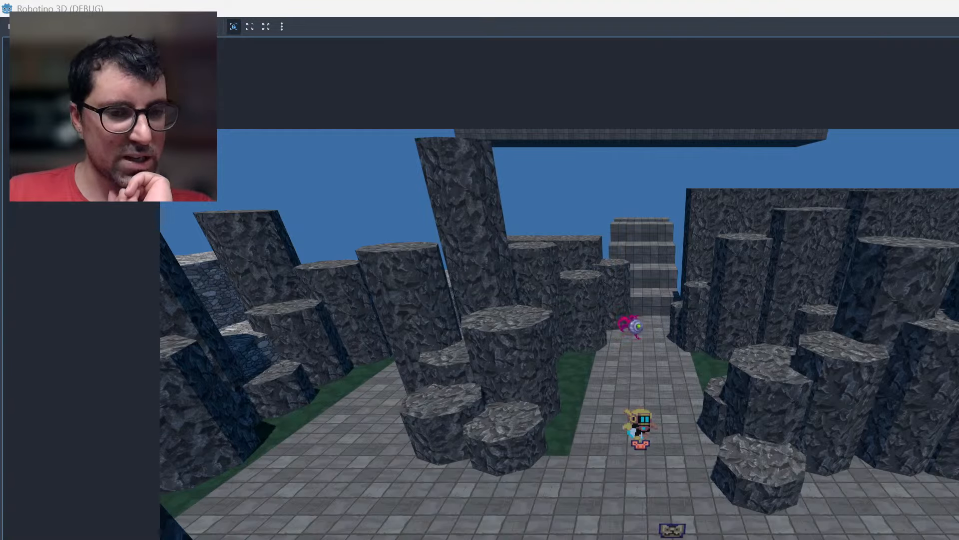
# Switch to the browser, go to YouTube and play the video "It's okay to be tired… come rest with us".
pyautogui.hotkey('alt', 'Tab')
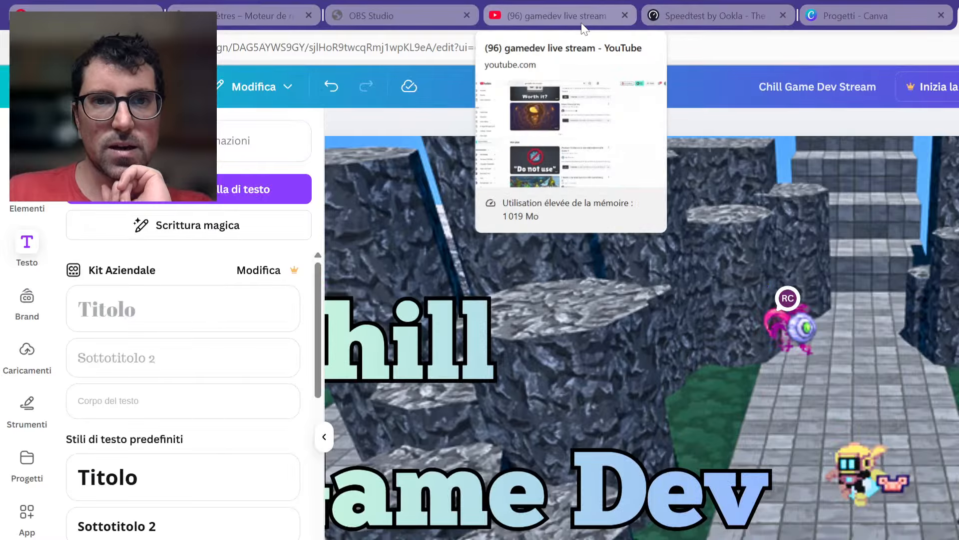
pyautogui.click(500, 47)
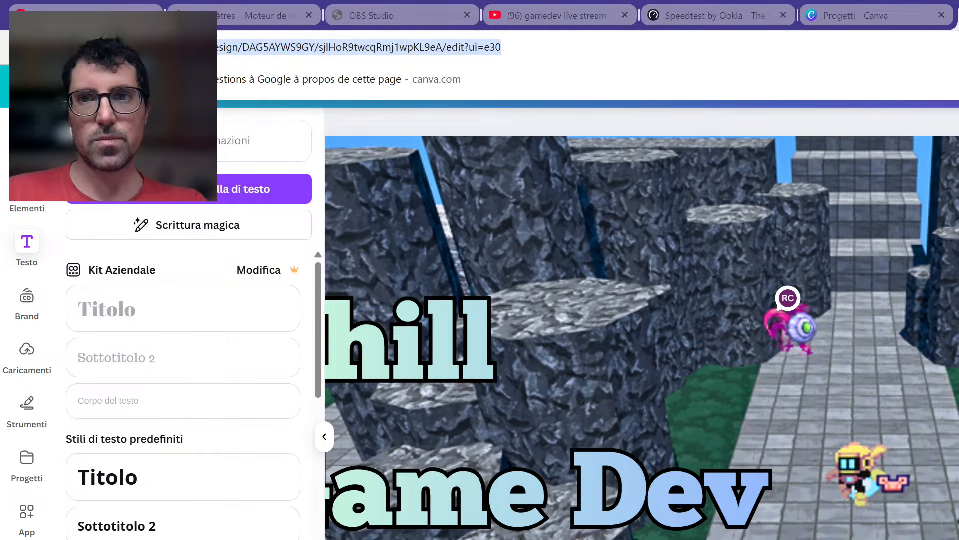
pyautogui.write('y')
pyautogui.press('Return')
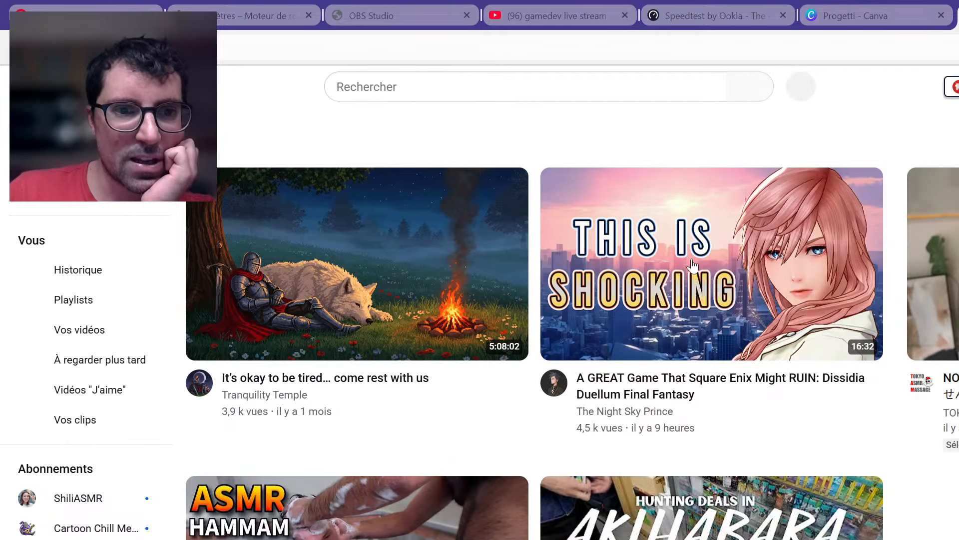
pyautogui.click(319, 263)
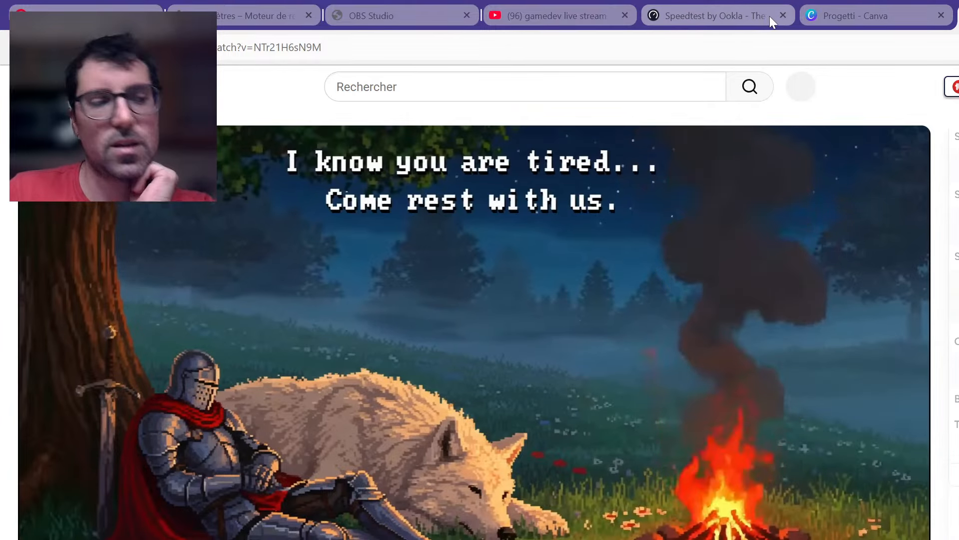
pyautogui.moveTo(770, 16)
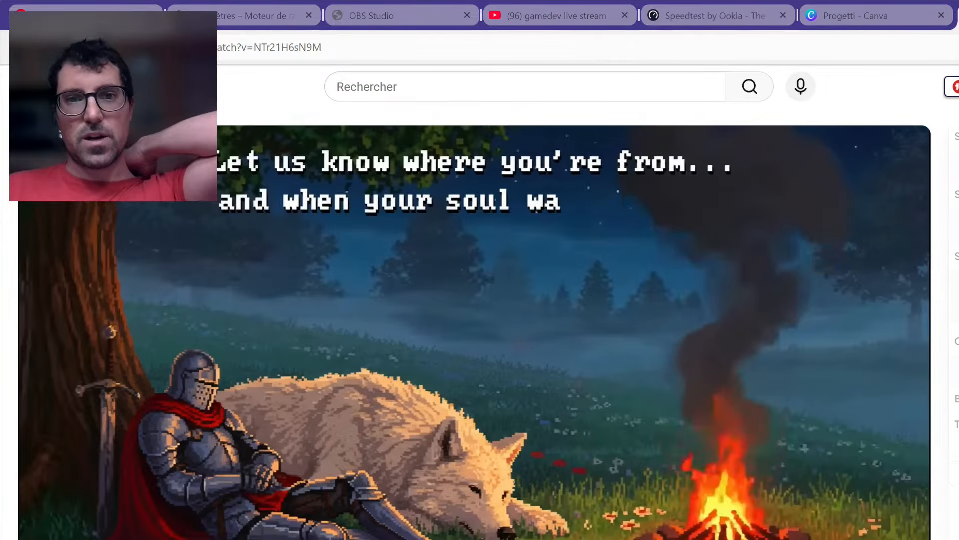
# Return to the running Robotino 3D game and walk the robot around the paved area between the rock columns.
pyautogui.hotkey('alt', 'Tab')
pyautogui.click(607, 206)
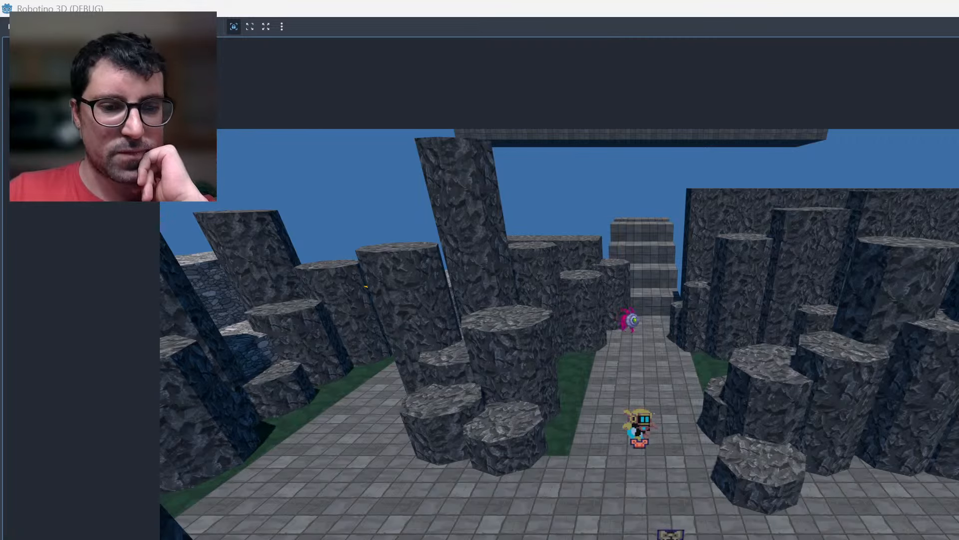
pyautogui.hotkey('alt', 'Tab')
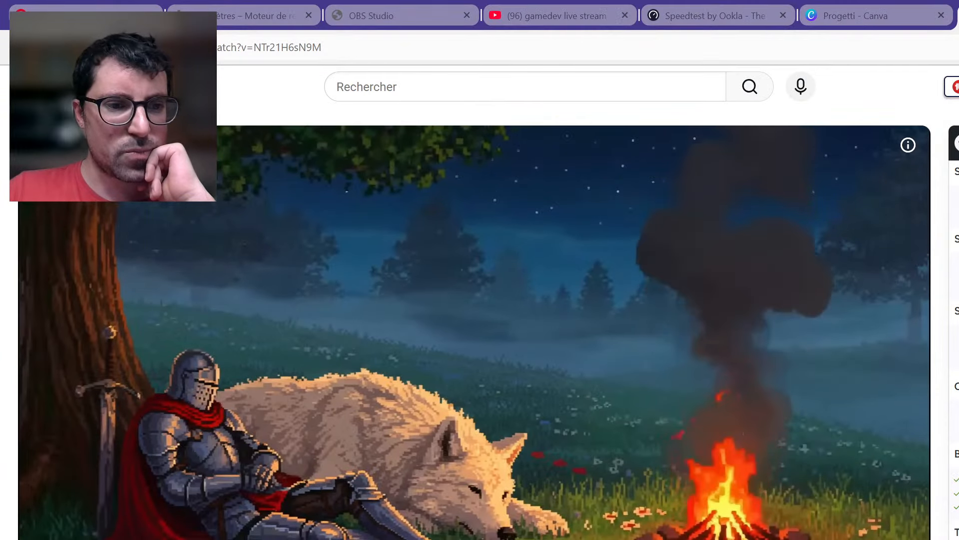
pyautogui.hotkey('alt', 'Tab')
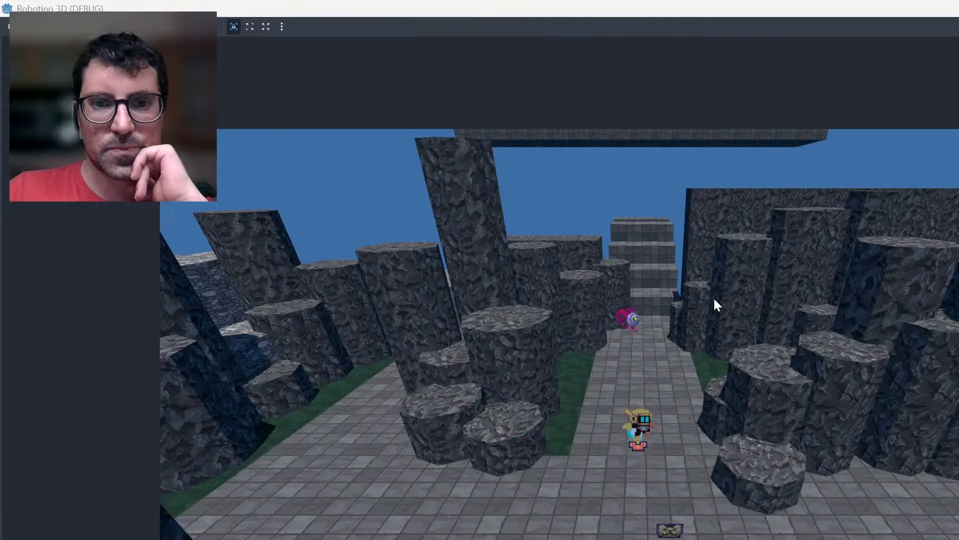
pyautogui.click(581, 336)
pyautogui.press('w')
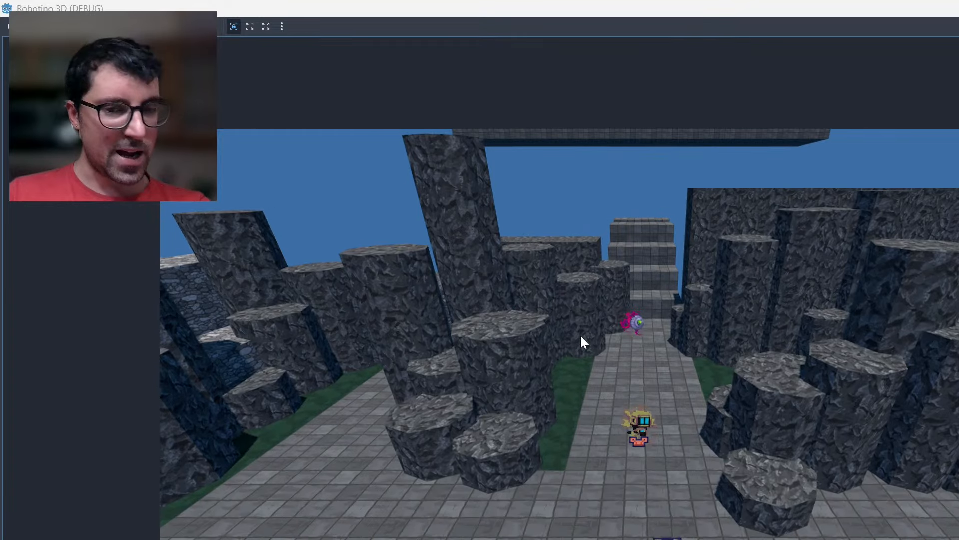
pyautogui.press('a')
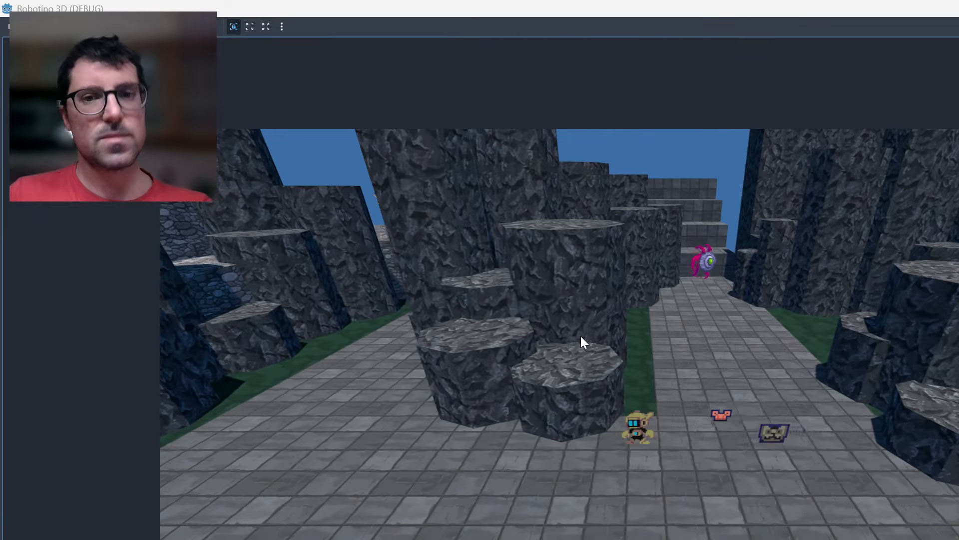
pyautogui.press('w')
pyautogui.press('d')
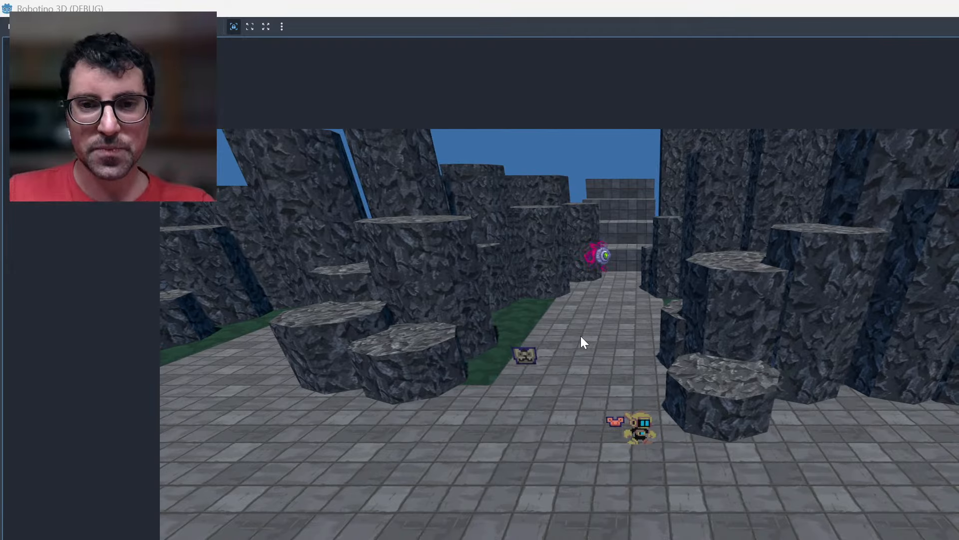
# Playtest jumping by moving the robot up and across the rock columns beside the path.
pyautogui.press('space')
pyautogui.press('d')
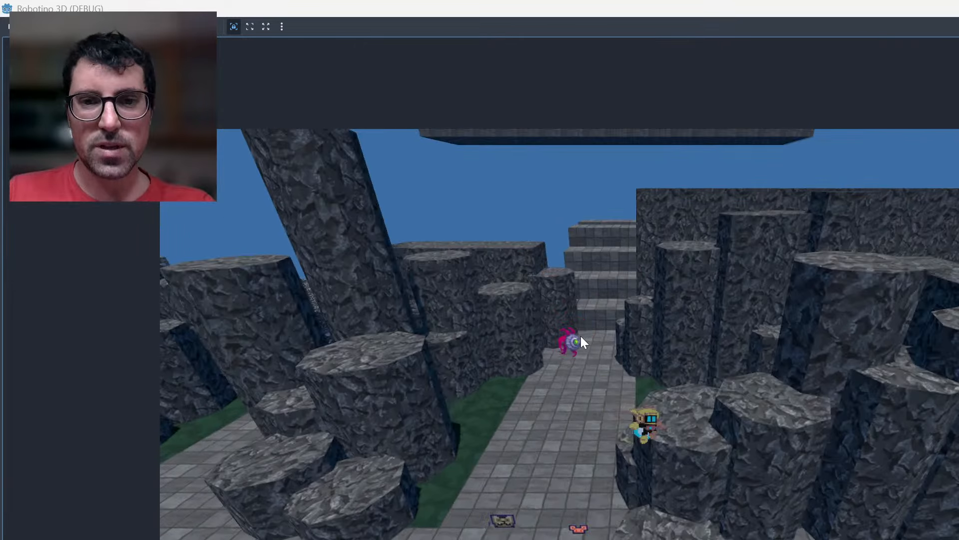
pyautogui.press('space')
pyautogui.press('d')
pyautogui.press('w')
pyautogui.press('d')
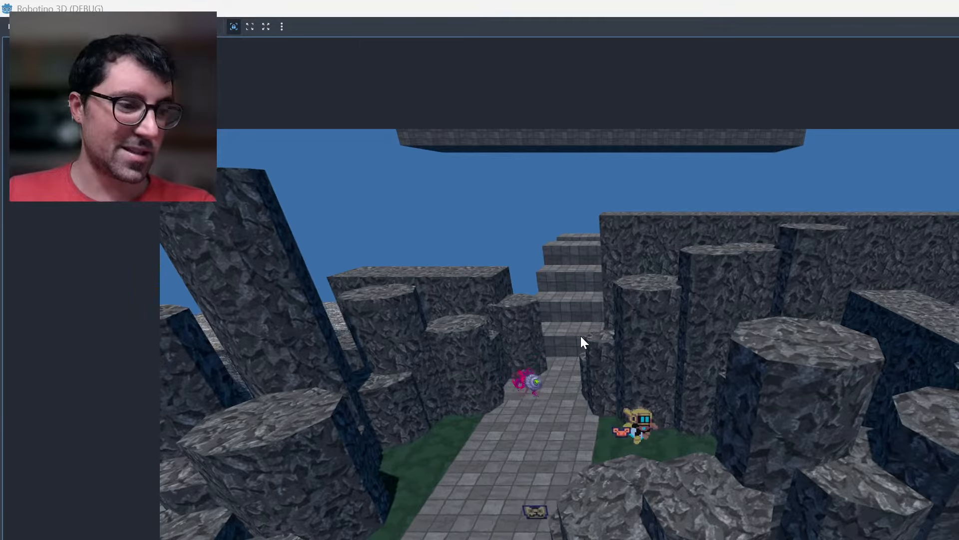
pyautogui.press('w')
pyautogui.press('d')
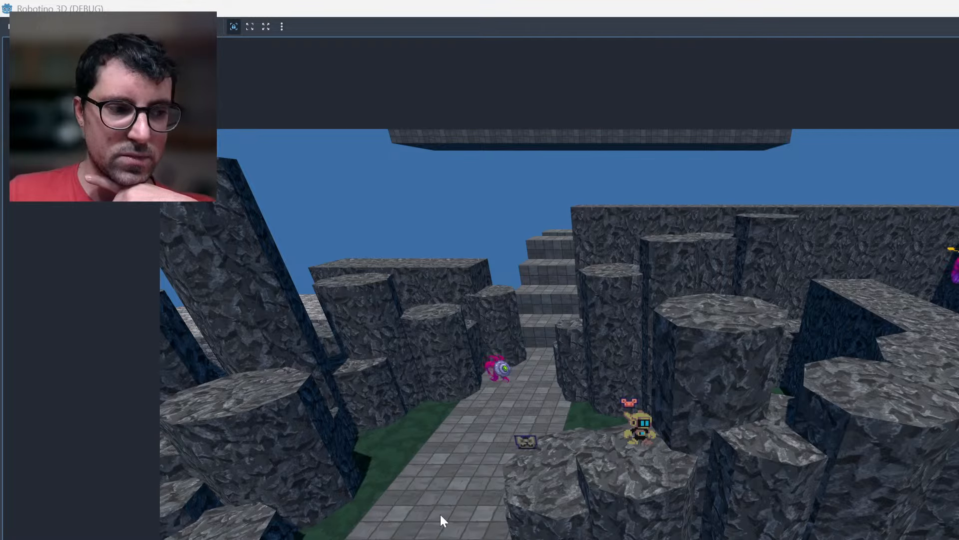
# Switch to the browser and open the channel's live stream "working on my game after work - long time no see! :)".
pyautogui.press('F8')
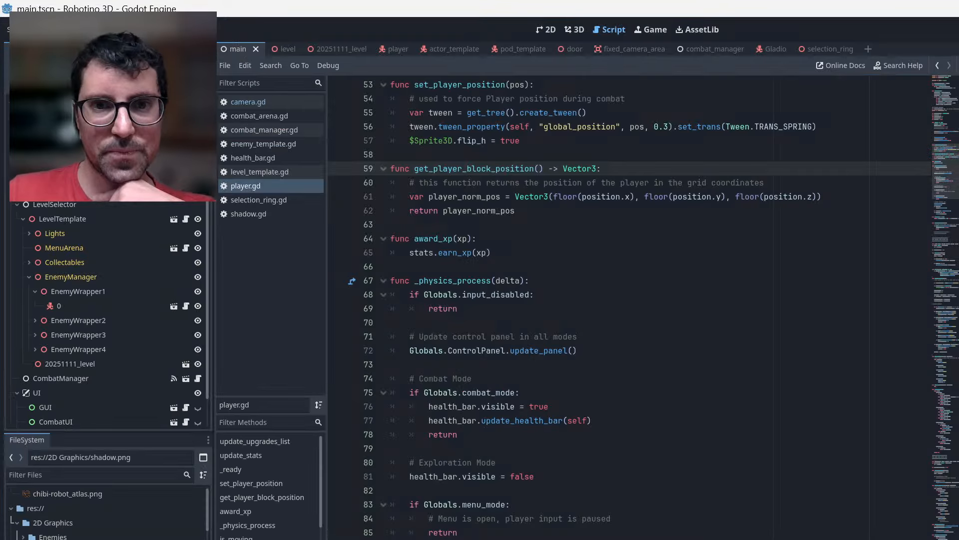
pyautogui.press('super+d')
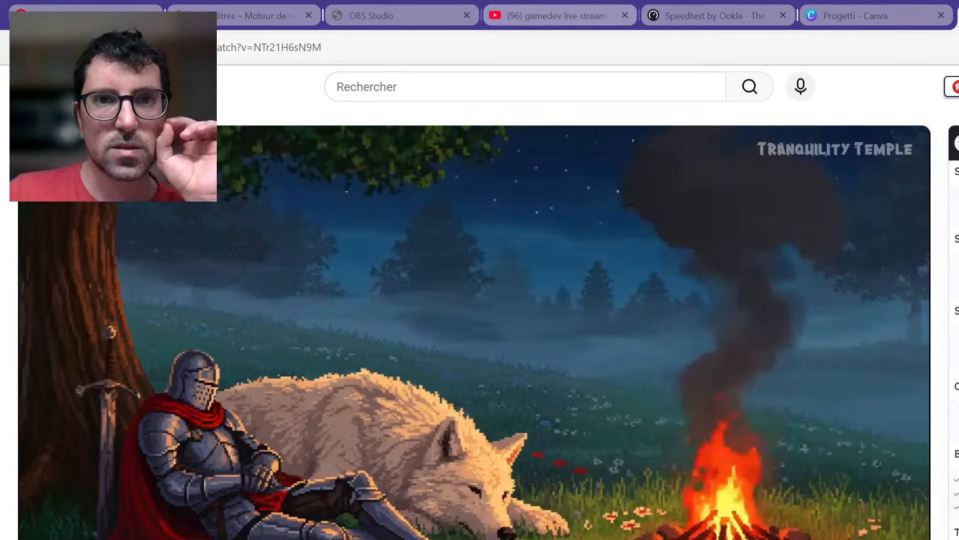
pyautogui.click(560, 18)
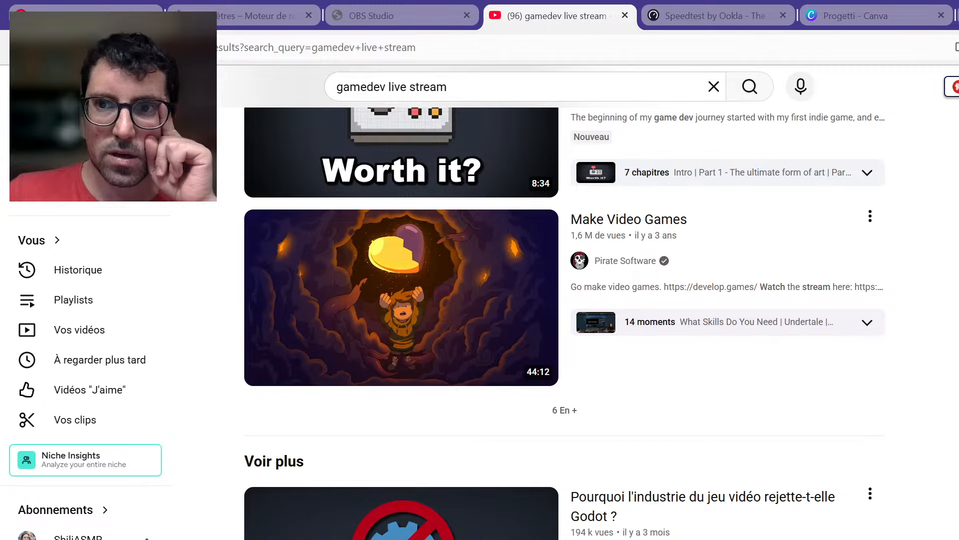
pyautogui.hotkey('alt', 'Left')
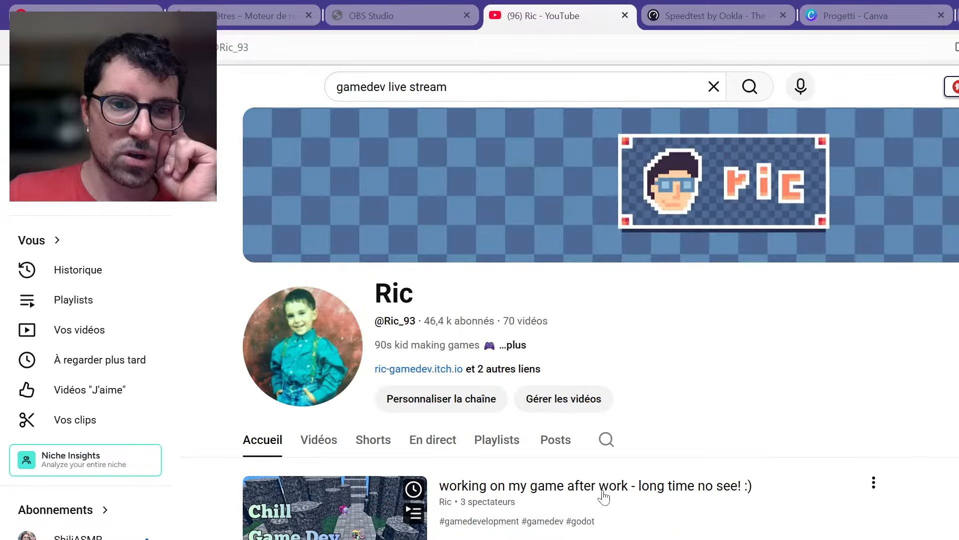
pyautogui.click(603, 495)
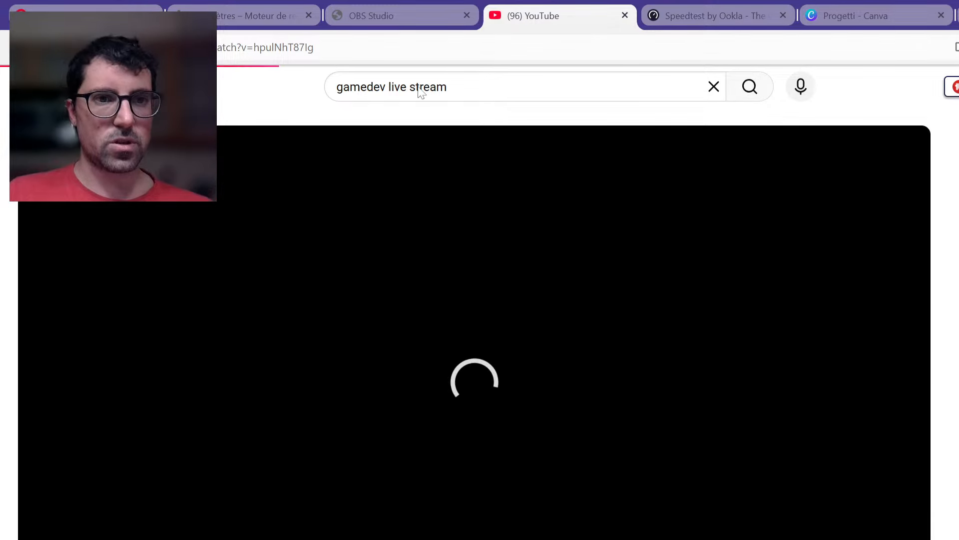
# Select the live stream page's address and close its tab.
pyautogui.click(378, 47)
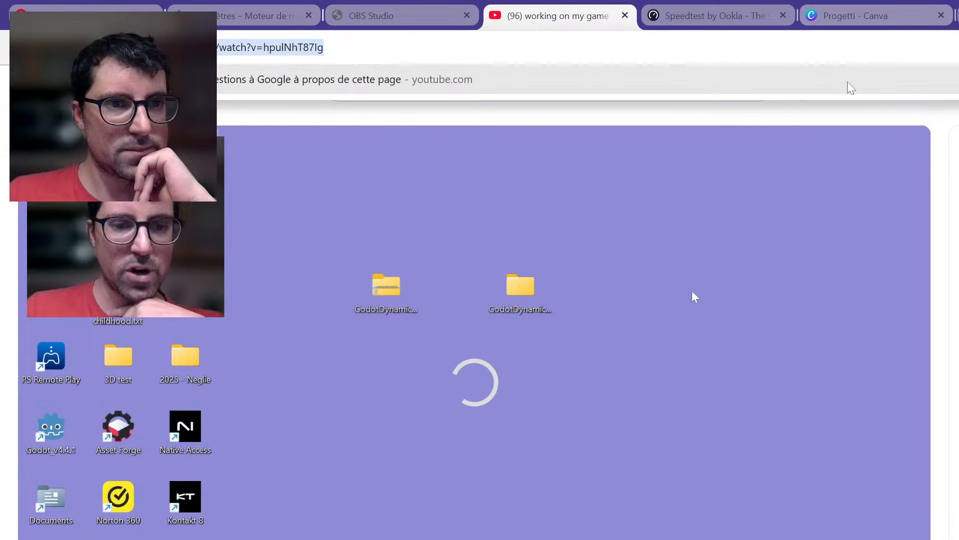
pyautogui.click(625, 15)
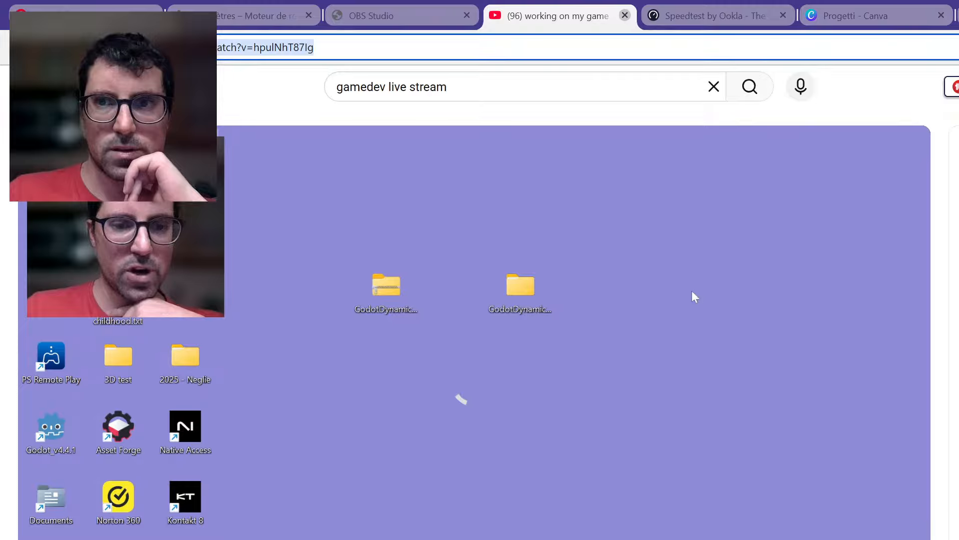
# Return to the running game and move the robot from the rock columns across the path towards the tall pillar.
pyautogui.press('super+d')
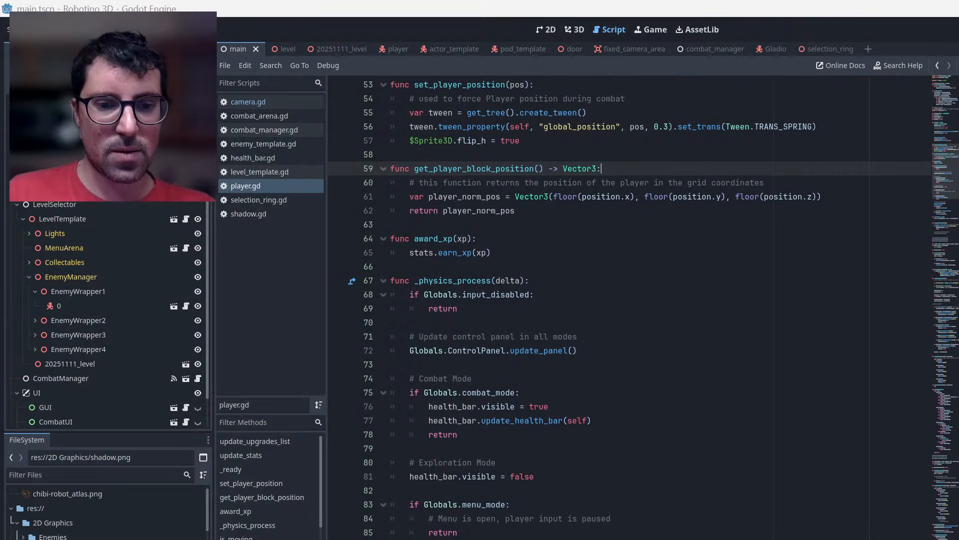
pyautogui.press('F5')
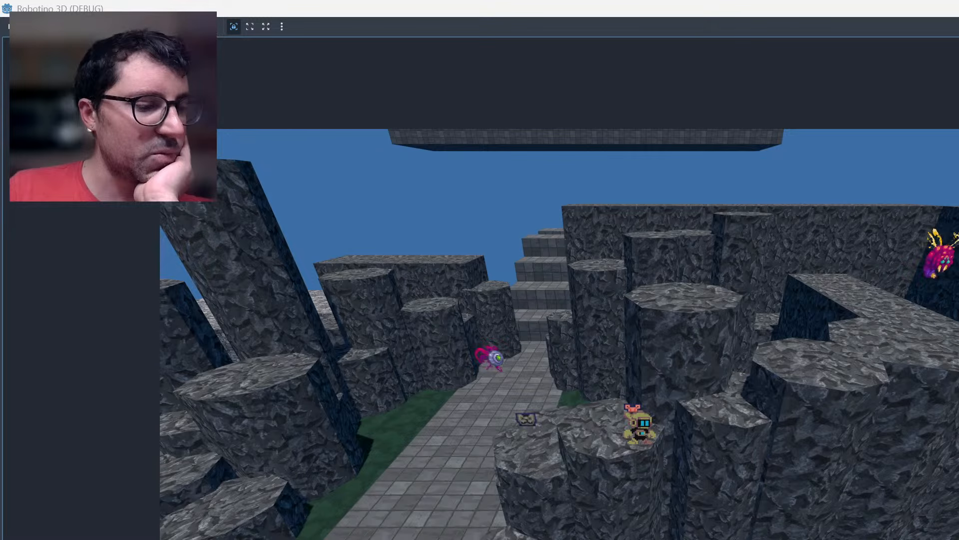
pyautogui.press('space')
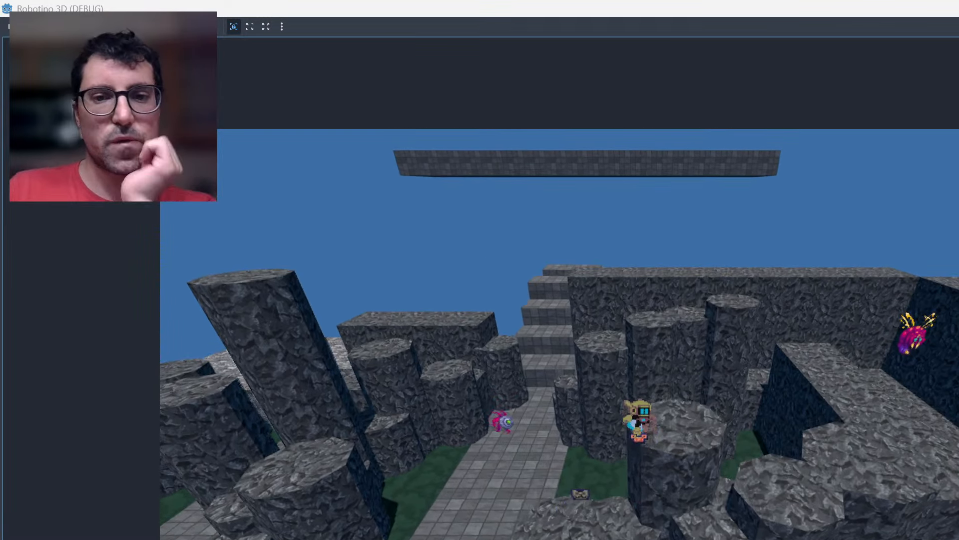
pyautogui.press('Right')
pyautogui.press('Left')
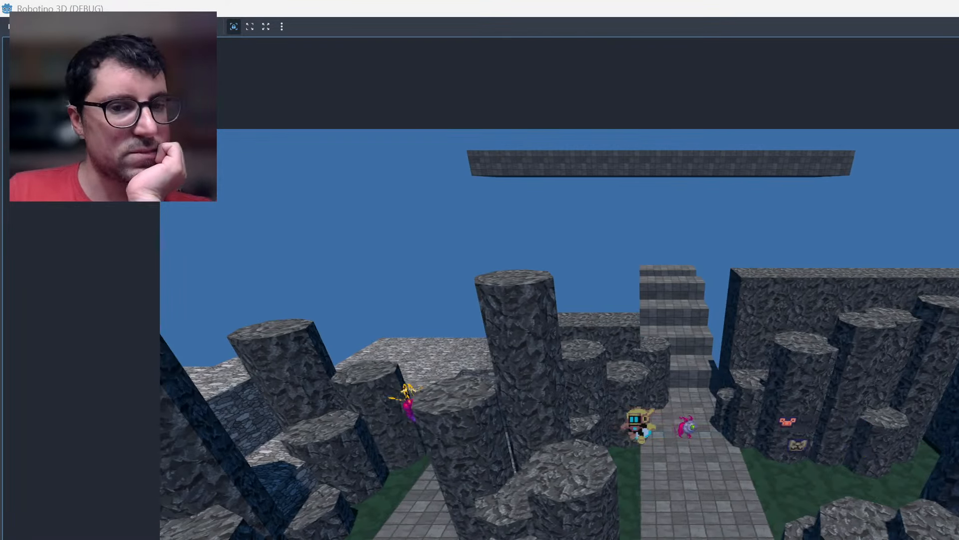
pyautogui.press('Left')
pyautogui.press('Up')
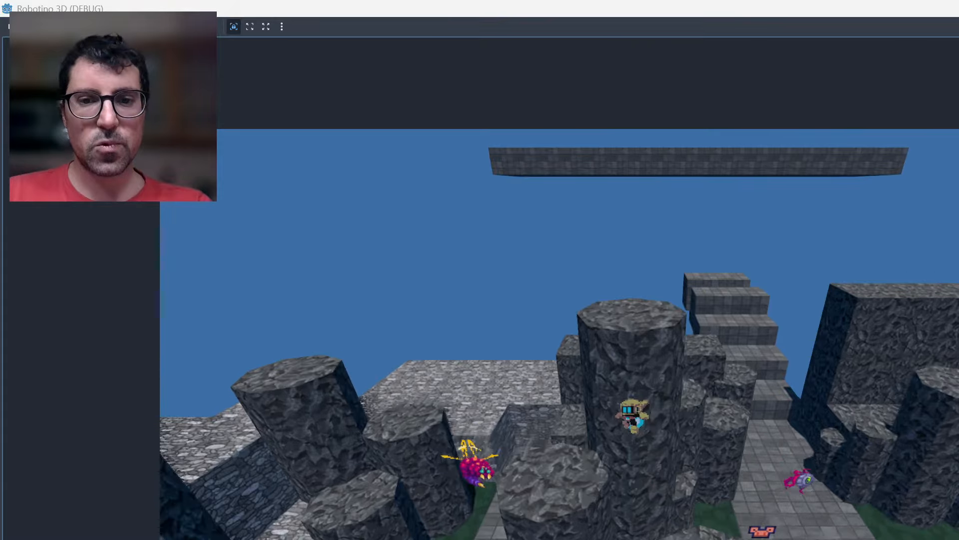
pyautogui.press('Left')
pyautogui.press('Right')
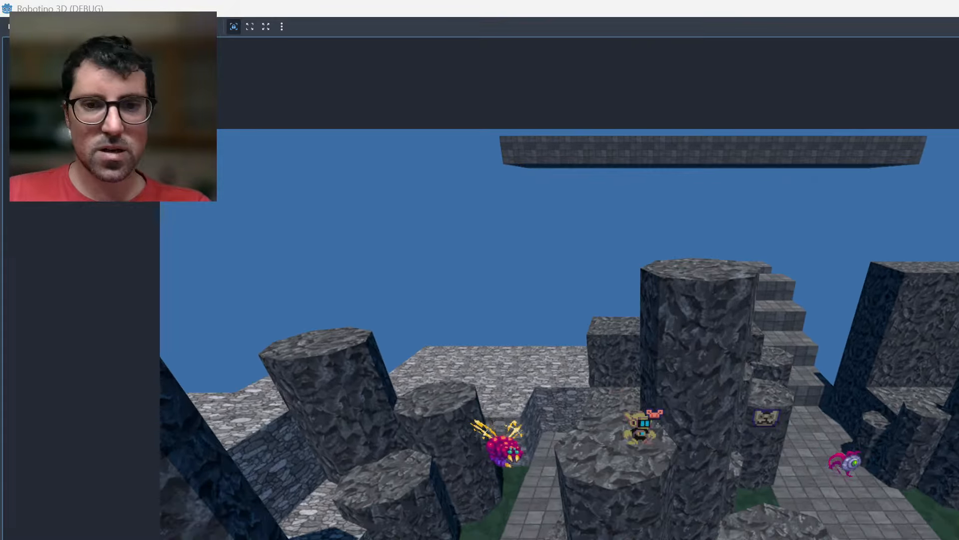
# Test the robot's jumps on and around the tall rock pillar near the flying enemy.
pyautogui.press('space')
pyautogui.press('Right')
pyautogui.press('Down')
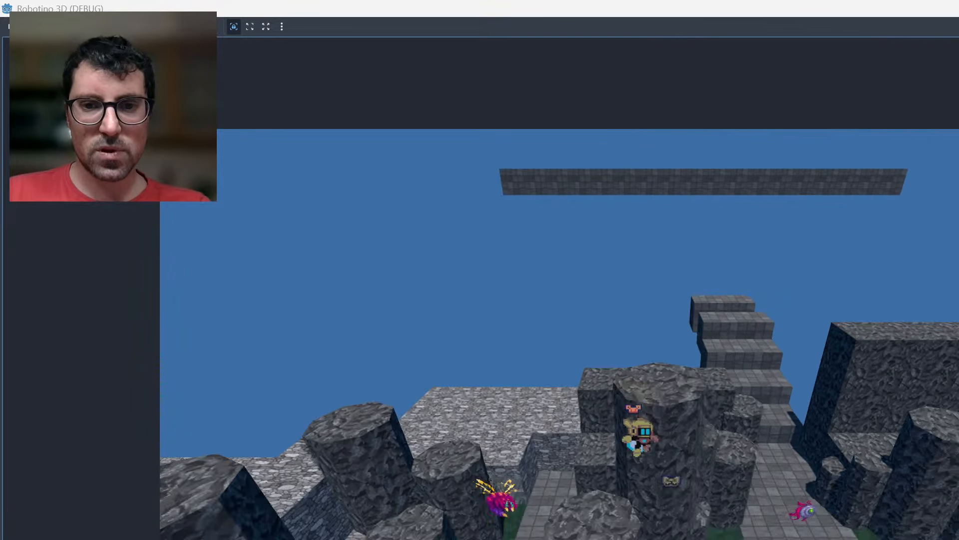
pyautogui.press('Down')
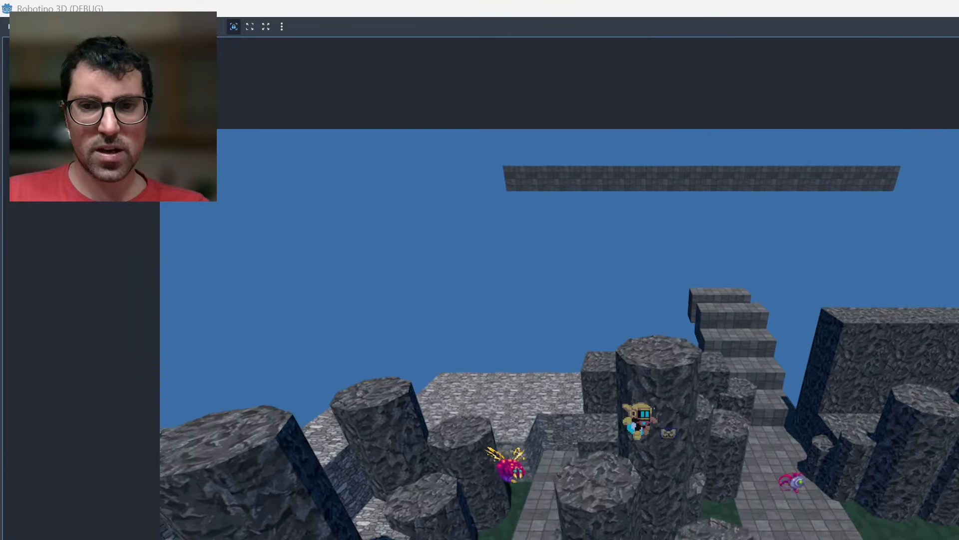
pyautogui.press('space')
pyautogui.press('space')
pyautogui.press('Up')
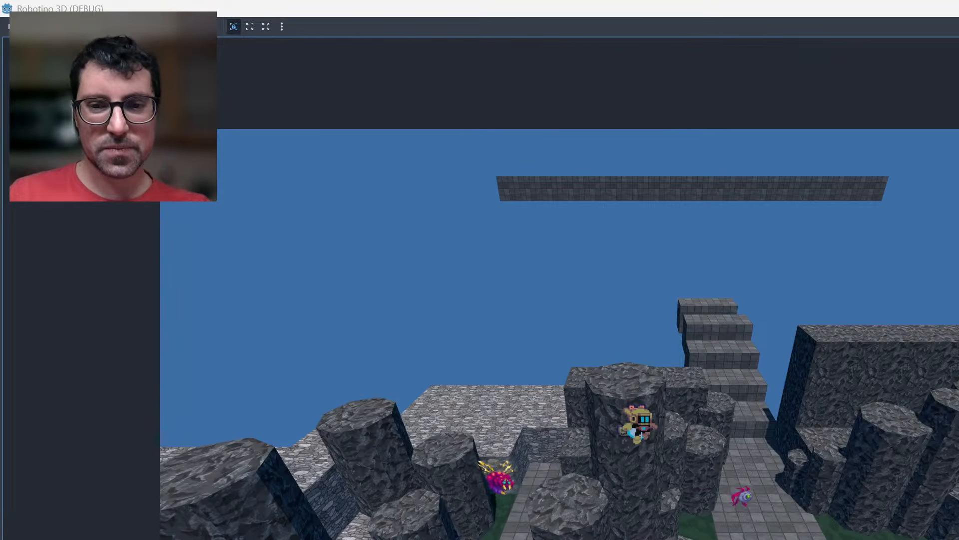
# Move the robot off the tall rock pillar and up the stone staircase beside the long rock wall.
pyautogui.press('Right')
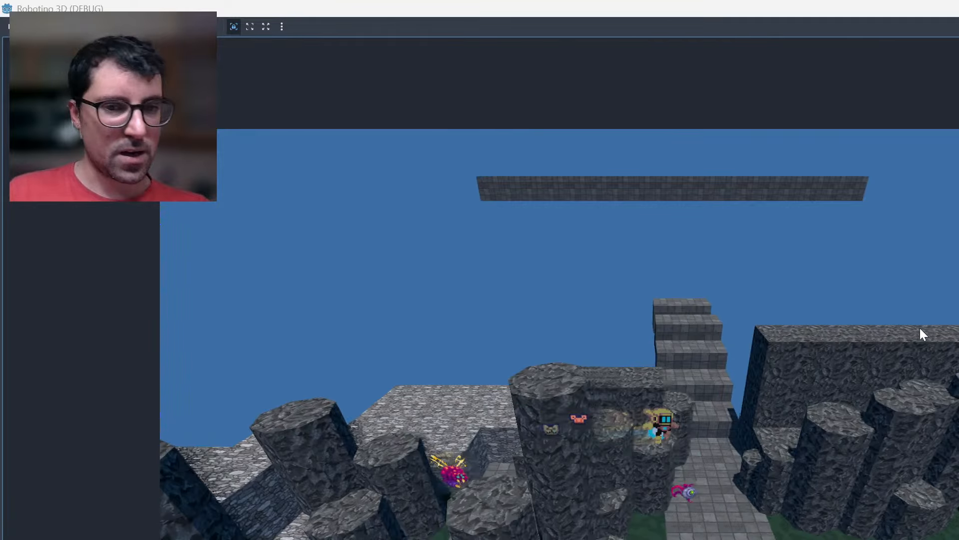
pyautogui.press('Up')
pyautogui.press('Right')
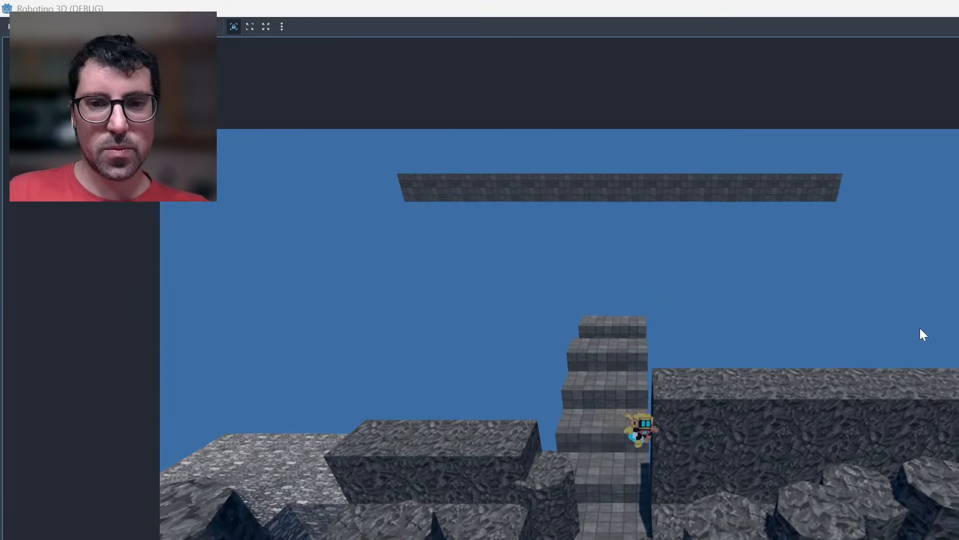
pyautogui.press('Up')
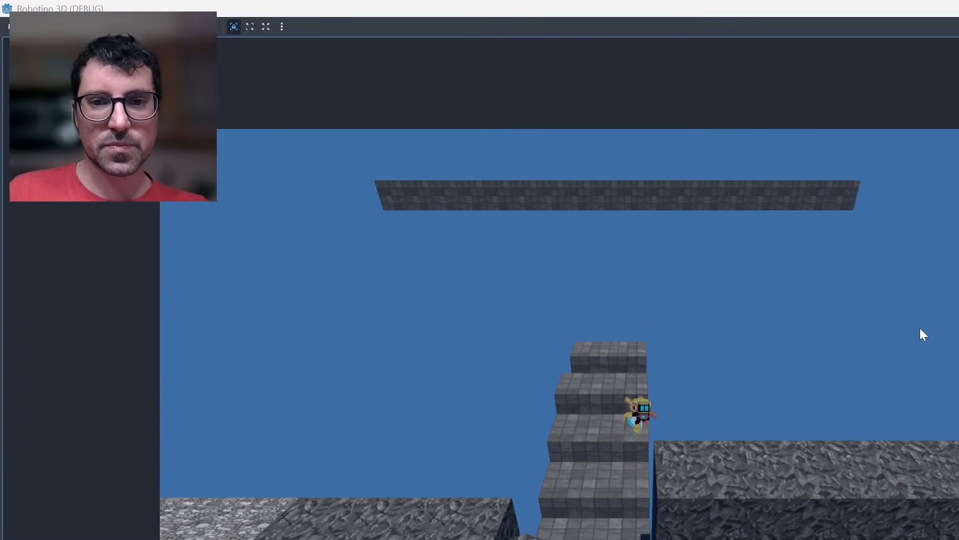
pyautogui.press('Up')
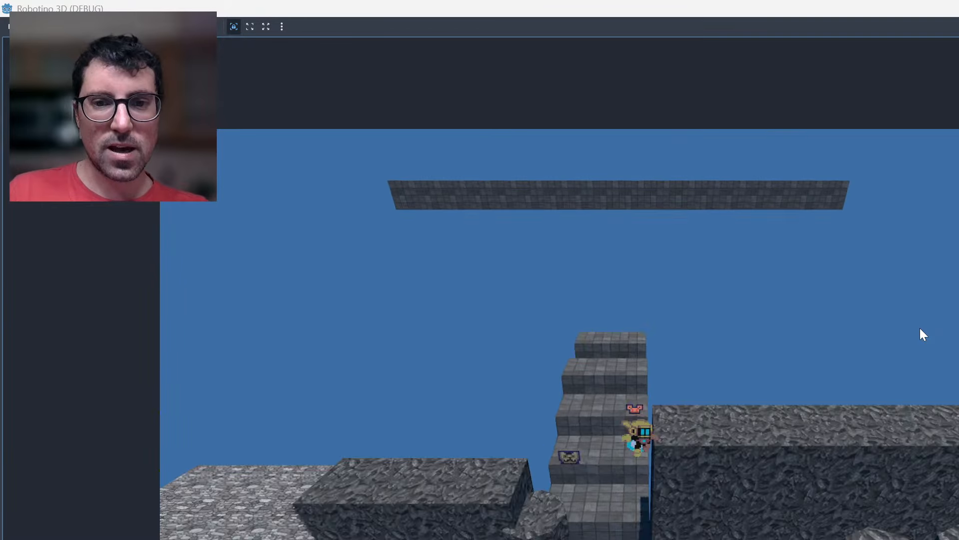
# Bring the robot back down the staircase and test its movement along the paved path near the eye enemy.
pyautogui.press('Down')
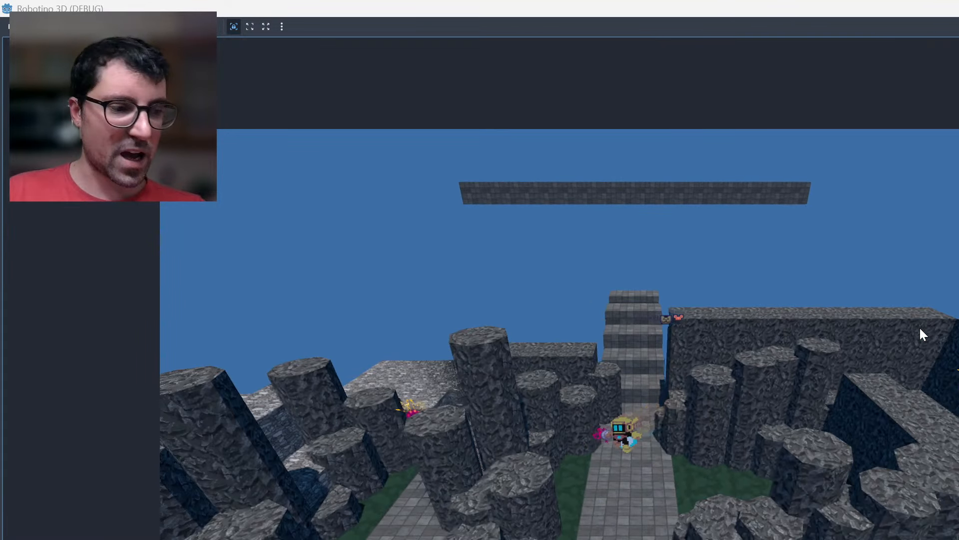
pyautogui.press('Up')
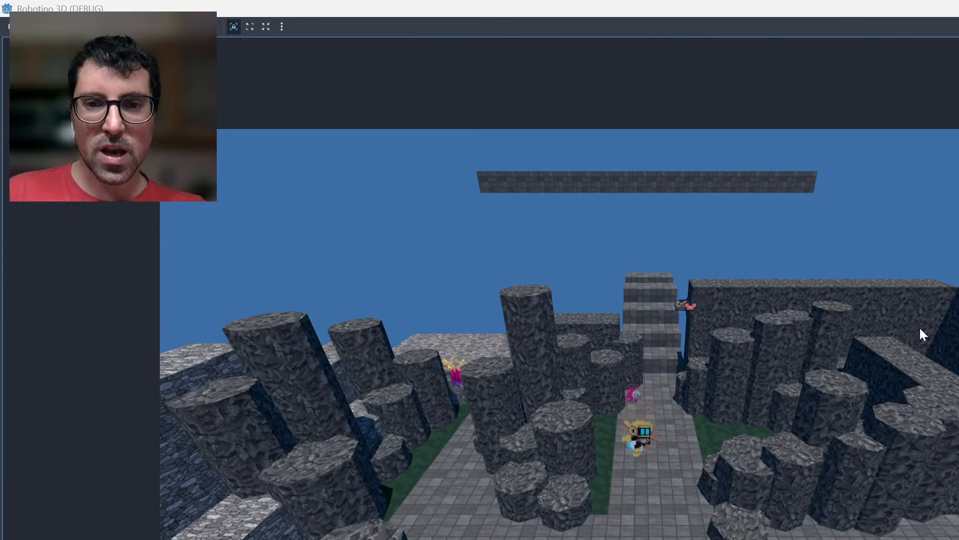
pyautogui.press('Right')
pyautogui.press('Up')
pyautogui.press('Up')
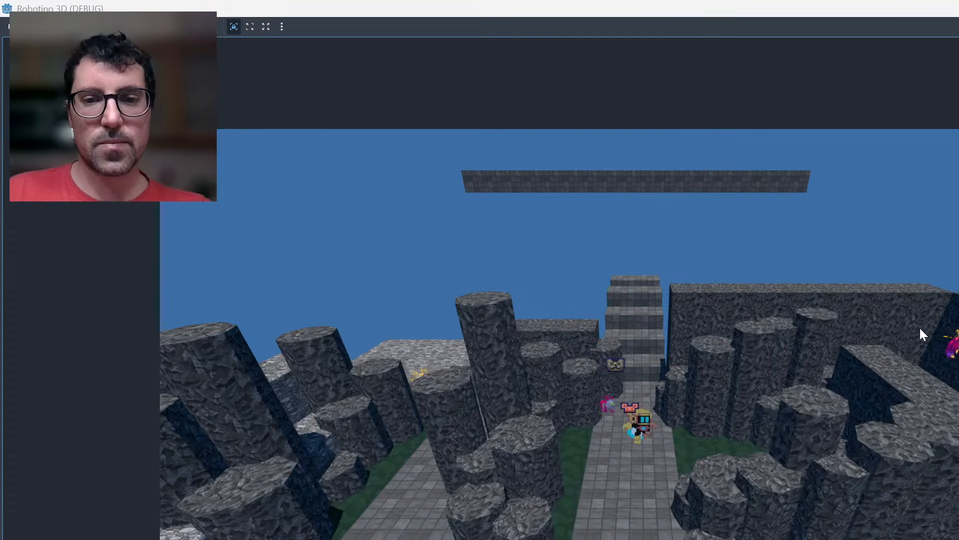
pyautogui.press('Down')
# Move the robot back to the open paved area in front of the rock columns and make it jump.
pyautogui.press('Down')
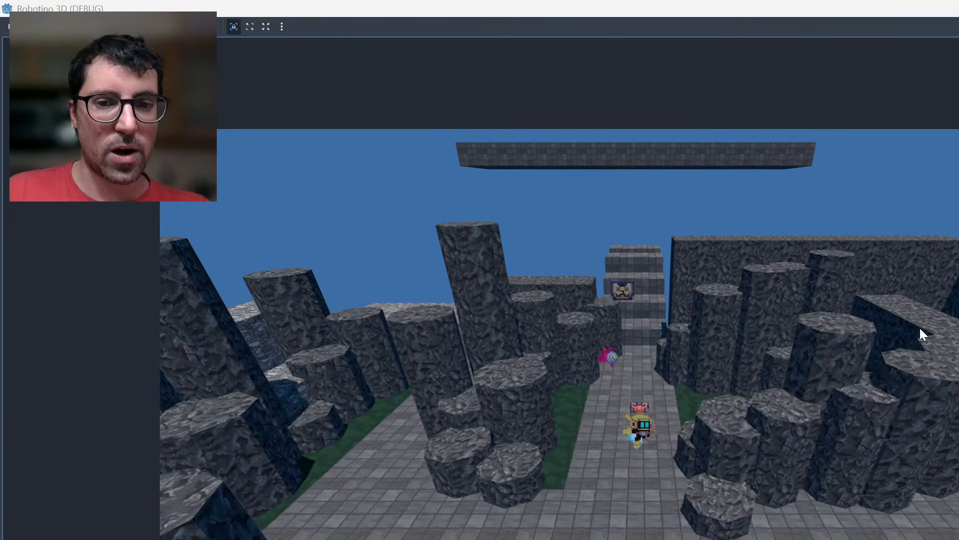
pyautogui.press('Down')
pyautogui.press('Up')
pyautogui.press('Left')
pyautogui.press('Up')
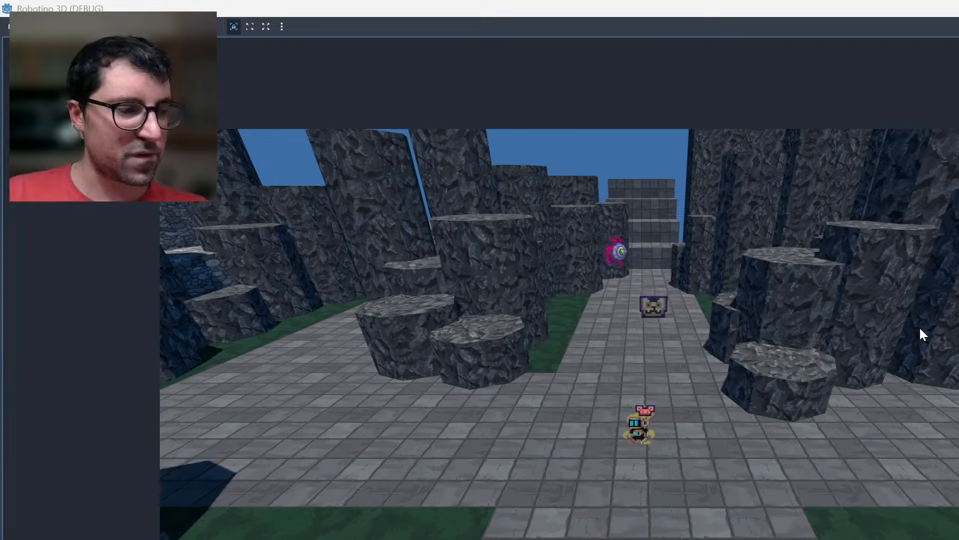
pyautogui.press('space')
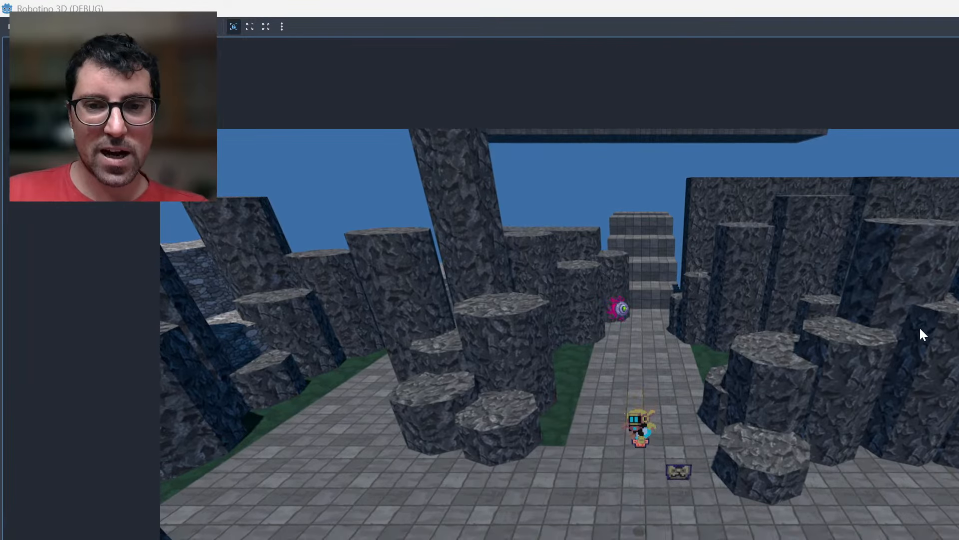
# Test the robot's jumps between the low rock columns and move it up the central path.
pyautogui.press('space')
pyautogui.press('Left')
pyautogui.press('Down')
pyautogui.press('Left')
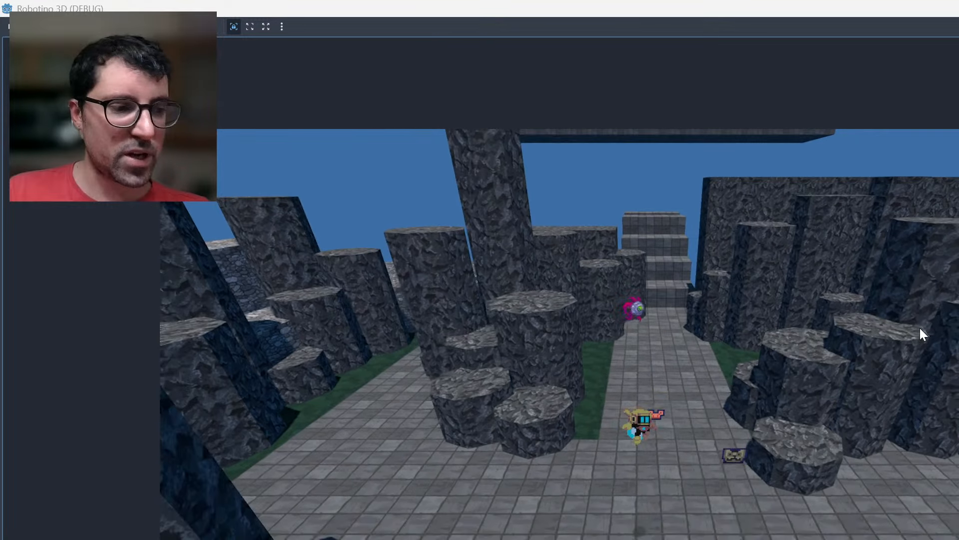
pyautogui.press('Right')
pyautogui.press('Up')
pyautogui.press('Right')
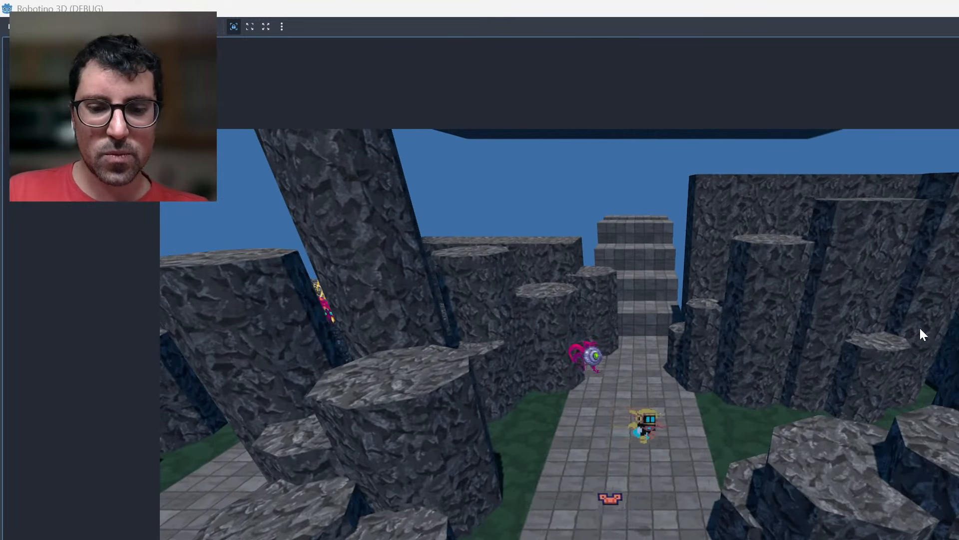
# Walk the robot back to the open paved area, over to the large rock, and back to the central path.
pyautogui.press('Down')
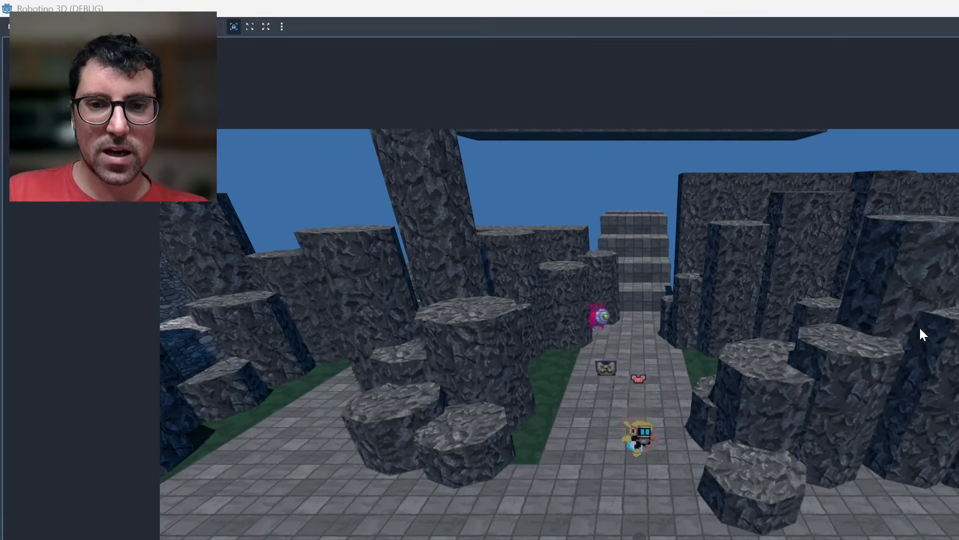
pyautogui.press('Down')
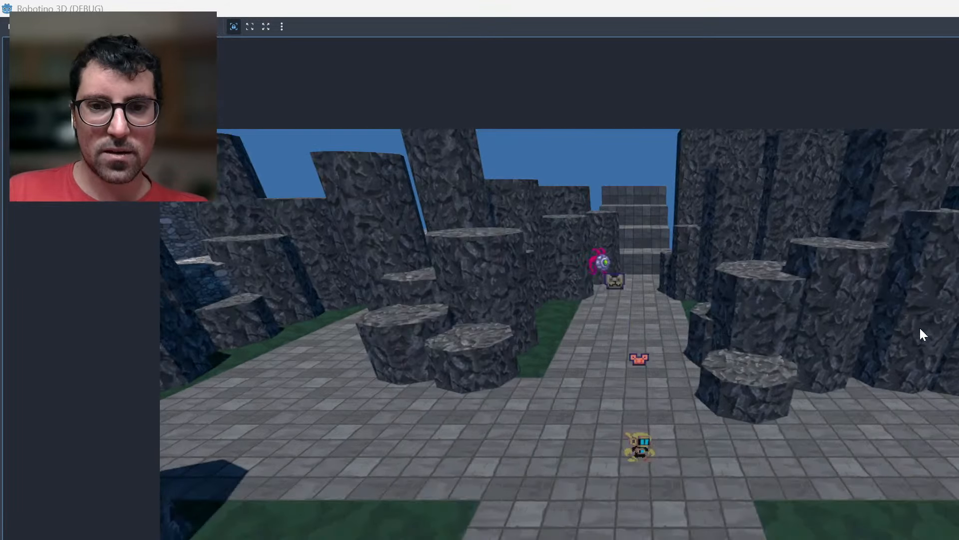
pyautogui.press('Left')
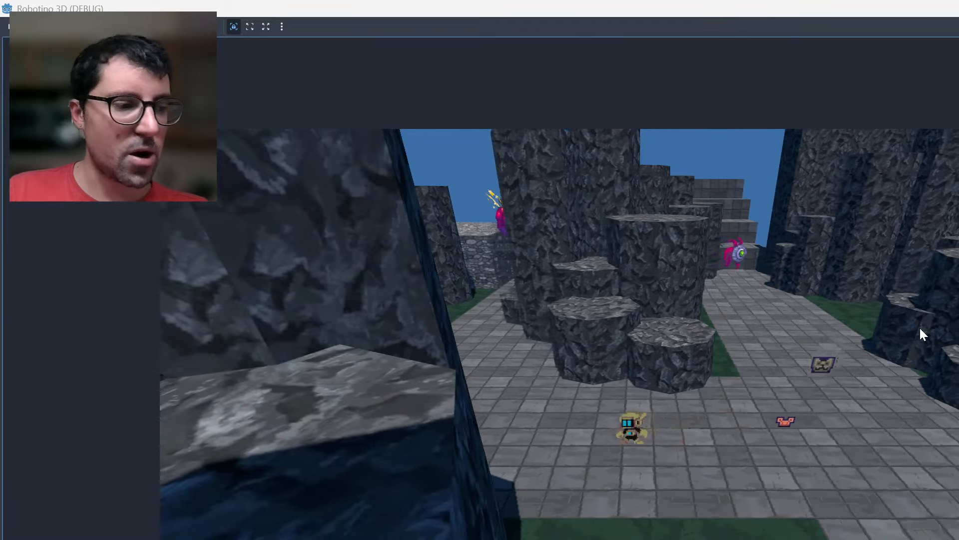
pyautogui.press('Right')
pyautogui.press('Up')
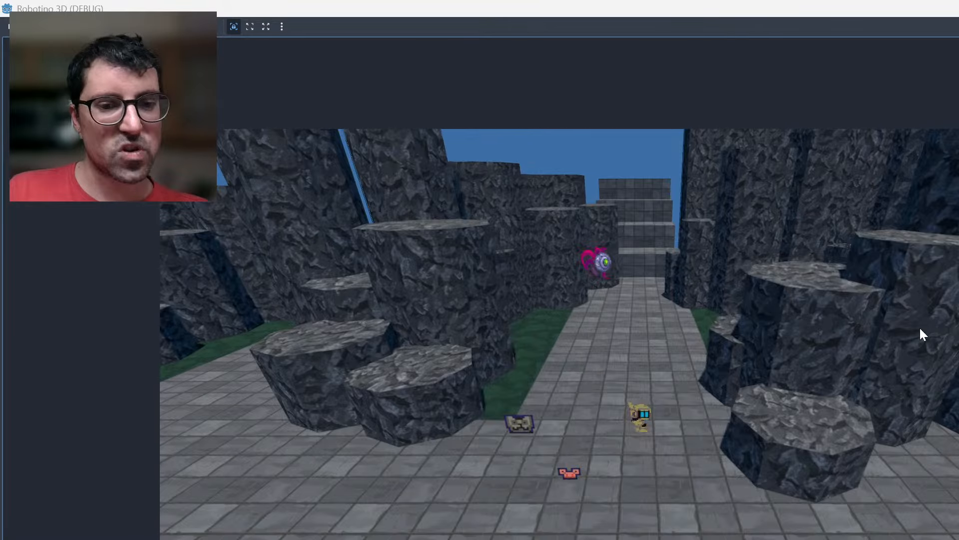
# Approach the eye enemy along the central path and lure it back towards the open area to start a battle.
pyautogui.press('Up')
pyautogui.press('Right')
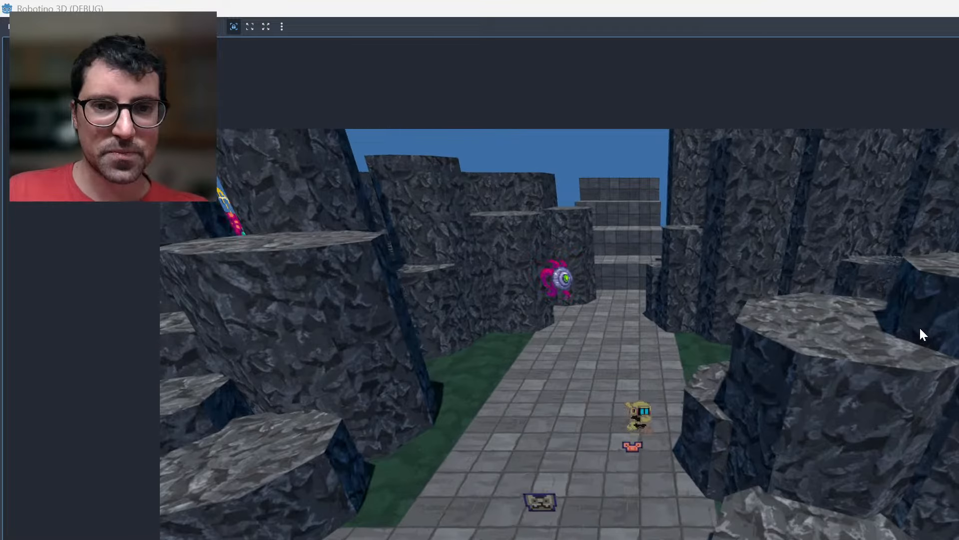
pyautogui.press('Up')
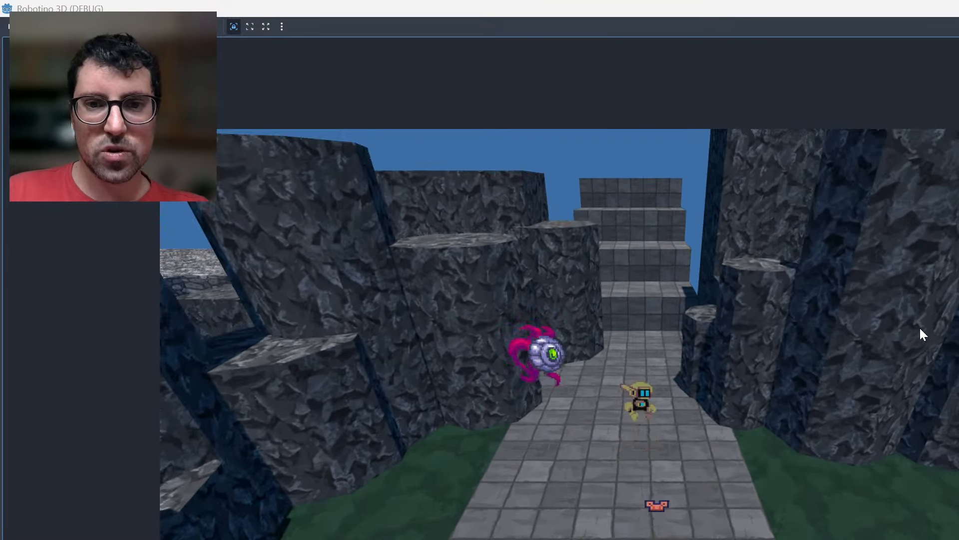
pyautogui.press('Down')
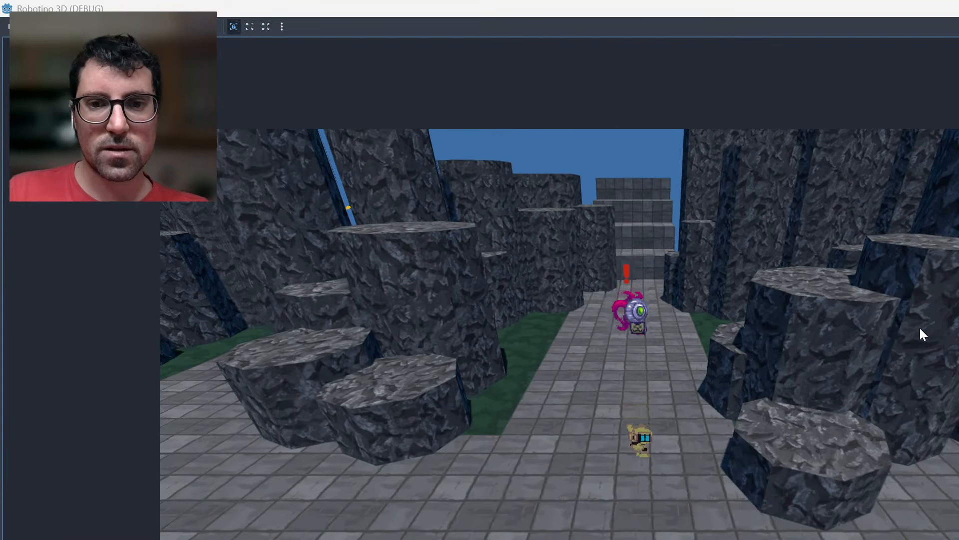
pyautogui.press('Down')
pyautogui.press('Right')
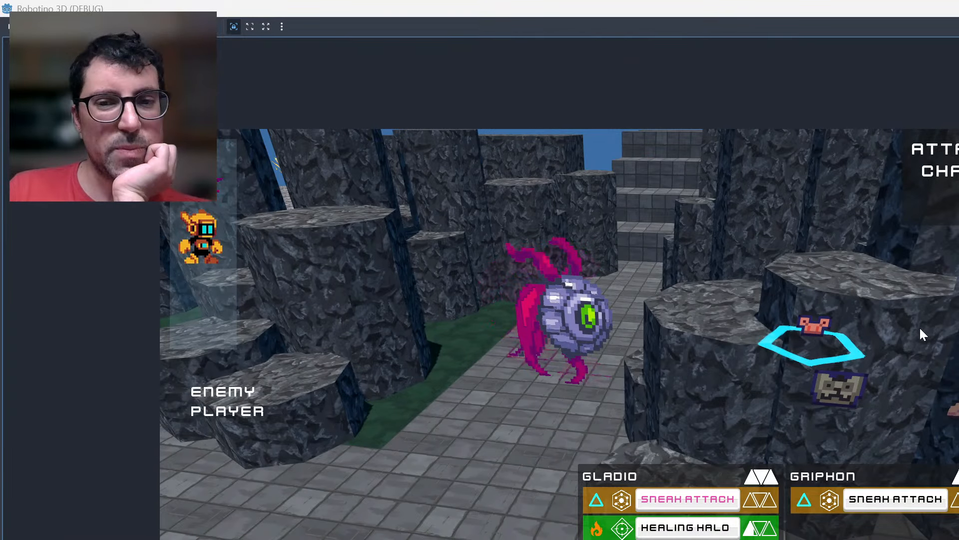
# Attack the eye enemy with Gladio's Sneak Attack.
pyautogui.press('Right')
pyautogui.press('Left')
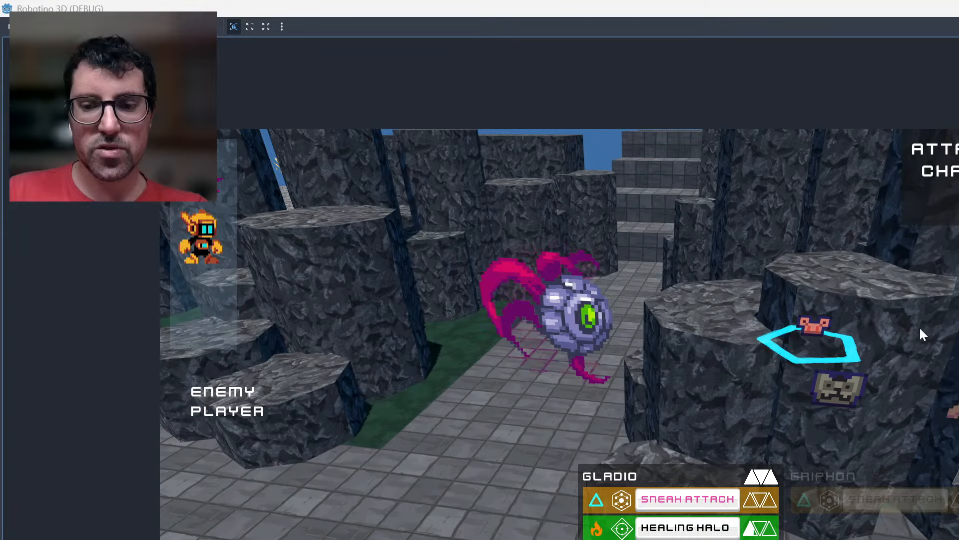
pyautogui.press('Return')
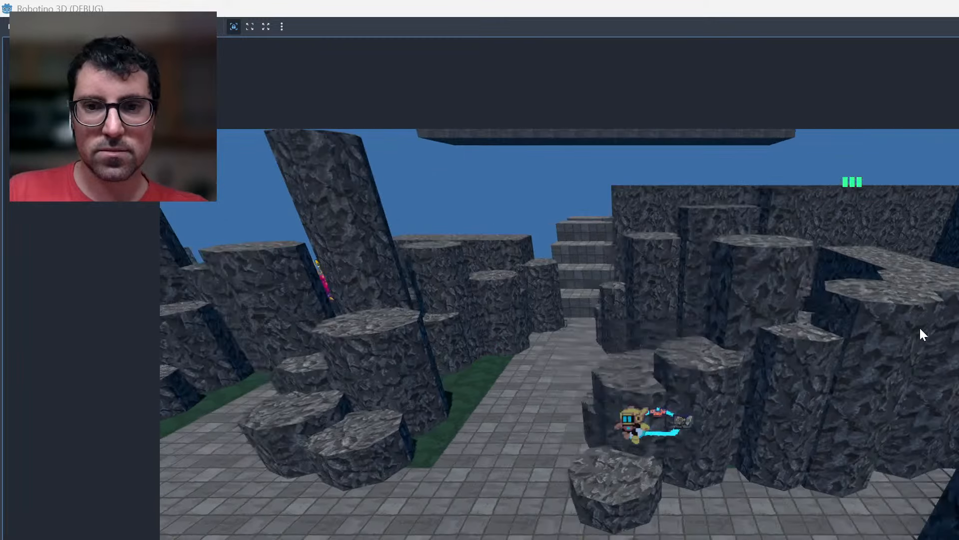
# Move the robot across the central path and jump it onto the rock columns on the far side.
pyautogui.press('Left')
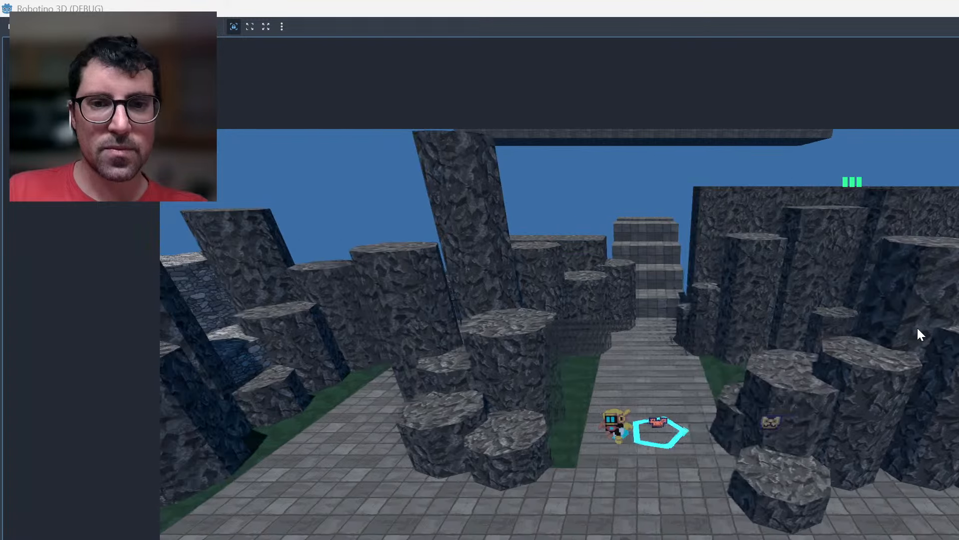
pyautogui.press('Left')
pyautogui.press('Up')
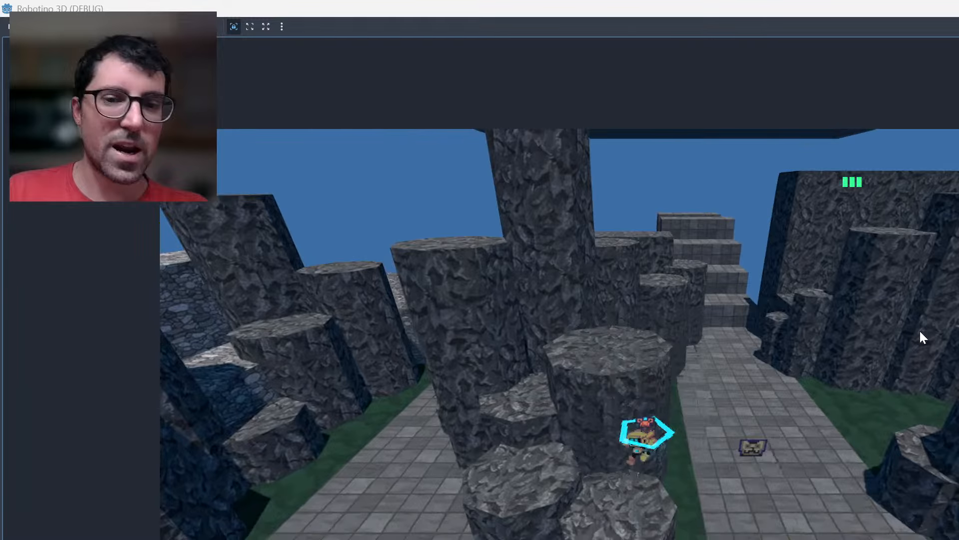
pyautogui.press('Down')
pyautogui.press('Up')
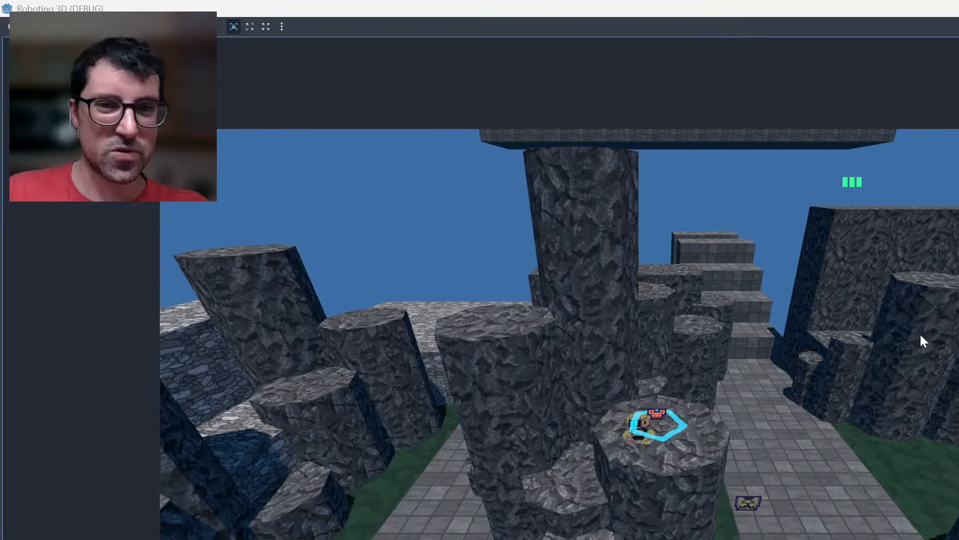
# Jump the robot down beside the tall column to the side path and draw out the pink winged enemy.
pyautogui.press('Left')
pyautogui.press('Up')
pyautogui.press('Up')
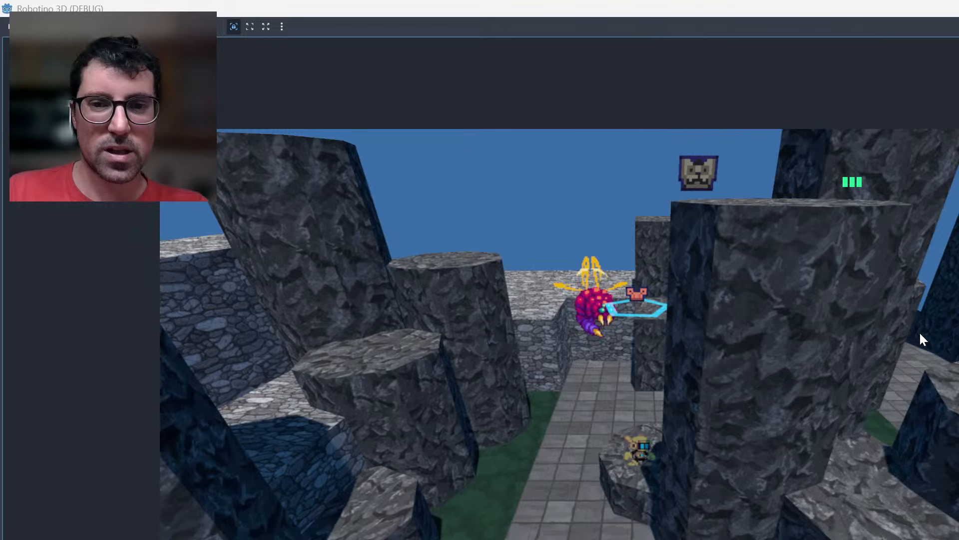
pyautogui.press('Left')
pyautogui.press('Down')
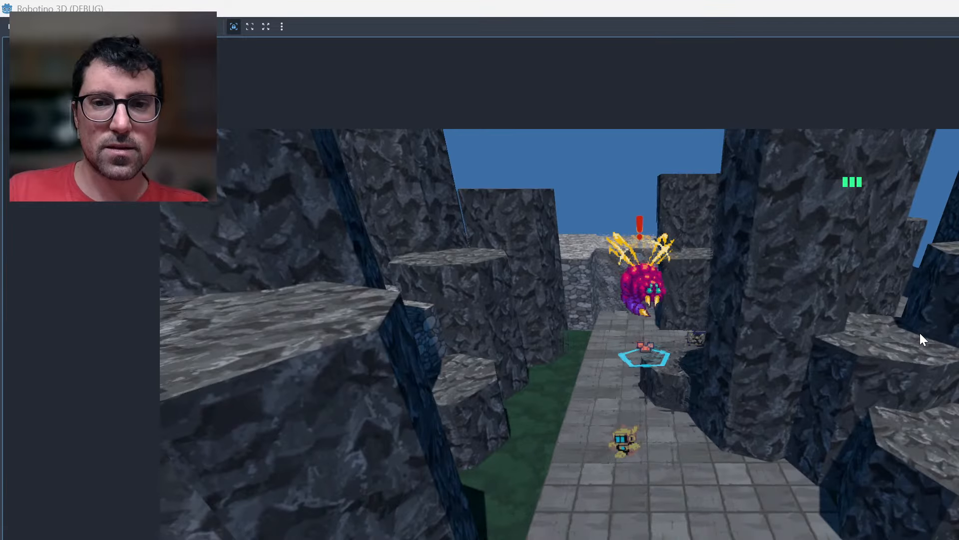
# Lead the pink winged enemy across the open paved area to the low column by the central path.
pyautogui.press('Right')
pyautogui.press('Right')
pyautogui.press('Right')
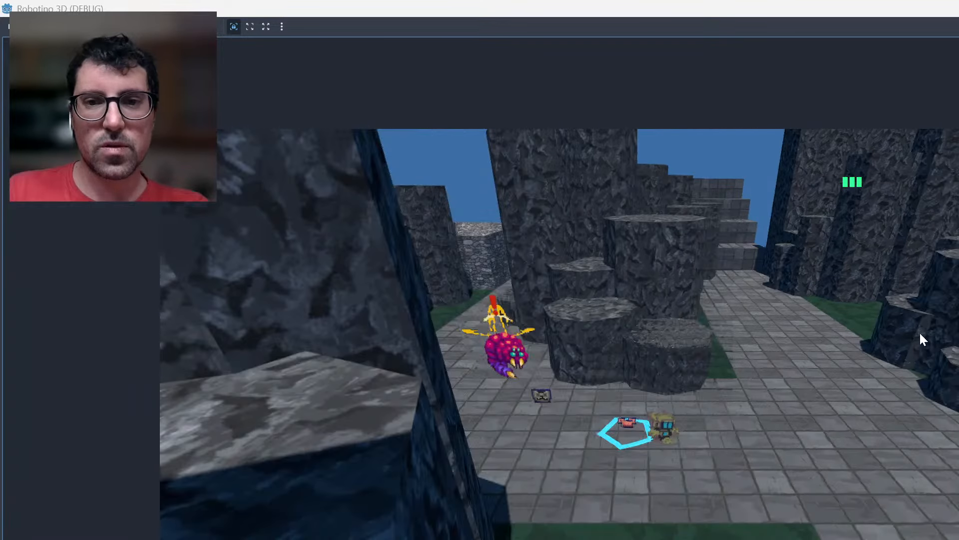
pyautogui.press('Right')
pyautogui.press('Up')
pyautogui.press('Right')
pyautogui.press('Up')
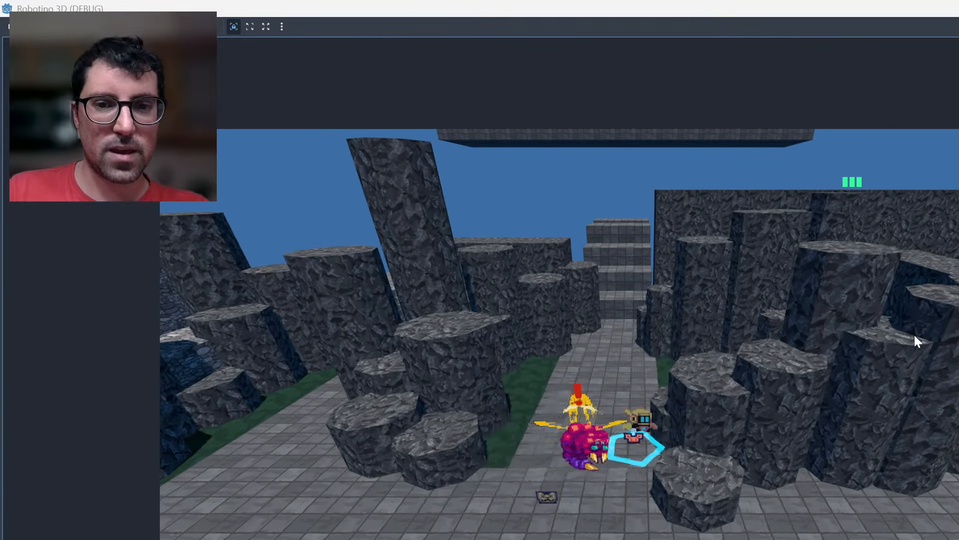
# Jump the robot around the low column near the pink winged enemy and let it start a battle.
pyautogui.press('Right')
pyautogui.press('Down')
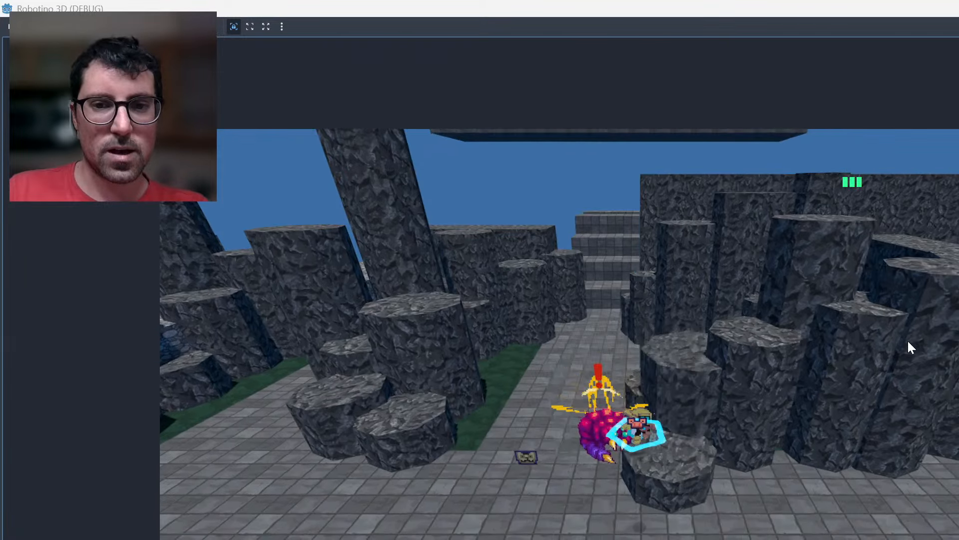
pyautogui.press('Left')
pyautogui.press('Down')
pyautogui.press('Right')
pyautogui.press('Up')
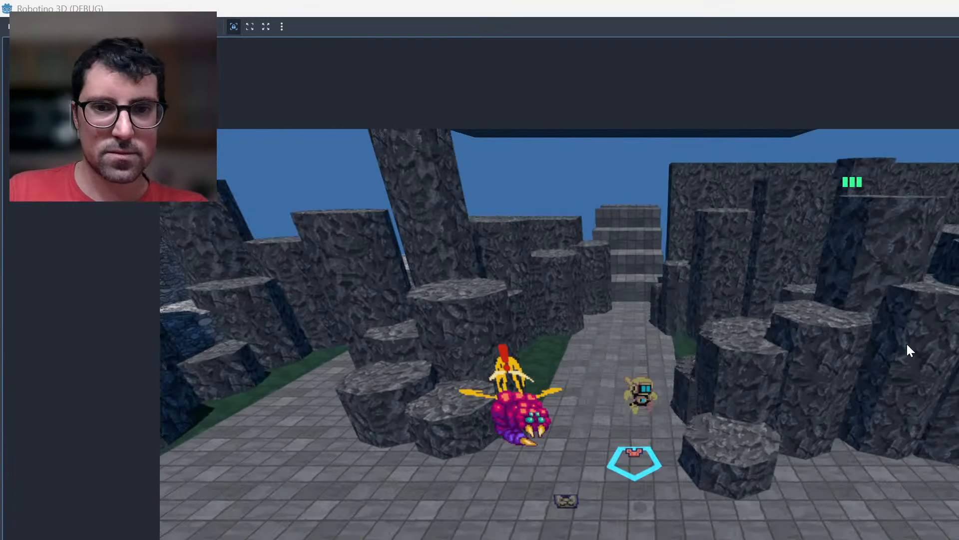
pyautogui.press('Down')
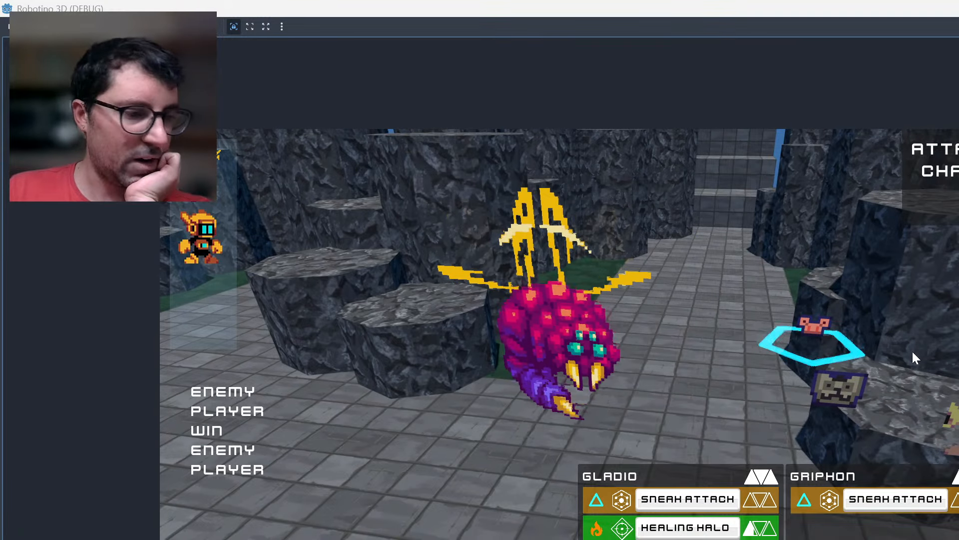
# Choose and confirm attacks to fight the pink winged enemy.
pyautogui.press('Right')
pyautogui.press('Return')
pyautogui.press('Return')
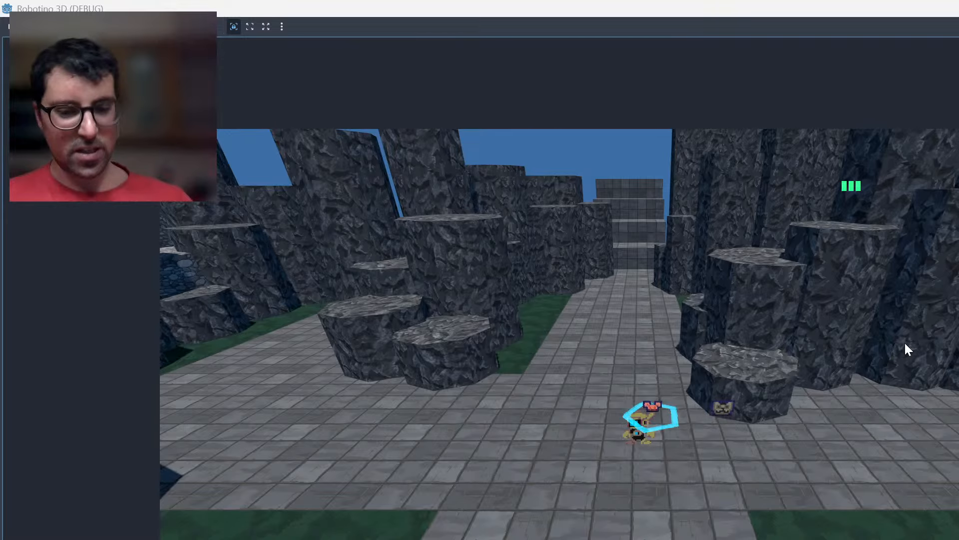
# Test jumping up the central path and back across to the rock columns with the companion items following.
pyautogui.press('space')
pyautogui.press('w')
pyautogui.press('d')
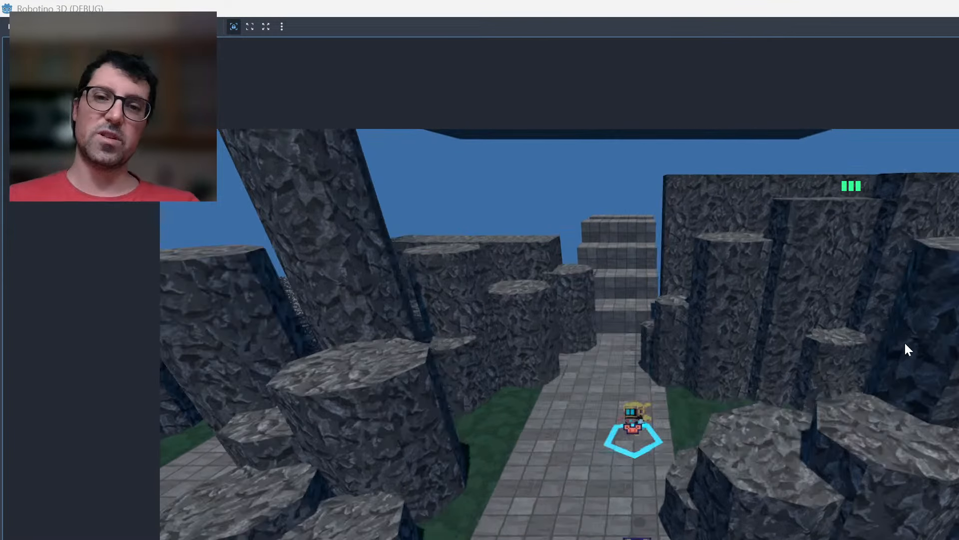
pyautogui.press('a')
pyautogui.press('s')
pyautogui.press('a')
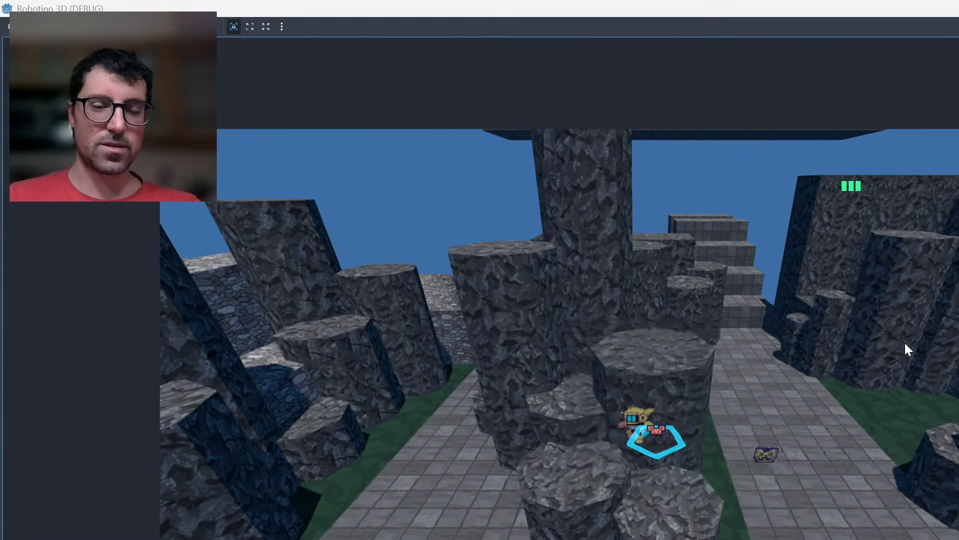
# Jump the robot up the cluster of rock columns beside the paved path towards the tallest column.
pyautogui.press('space')
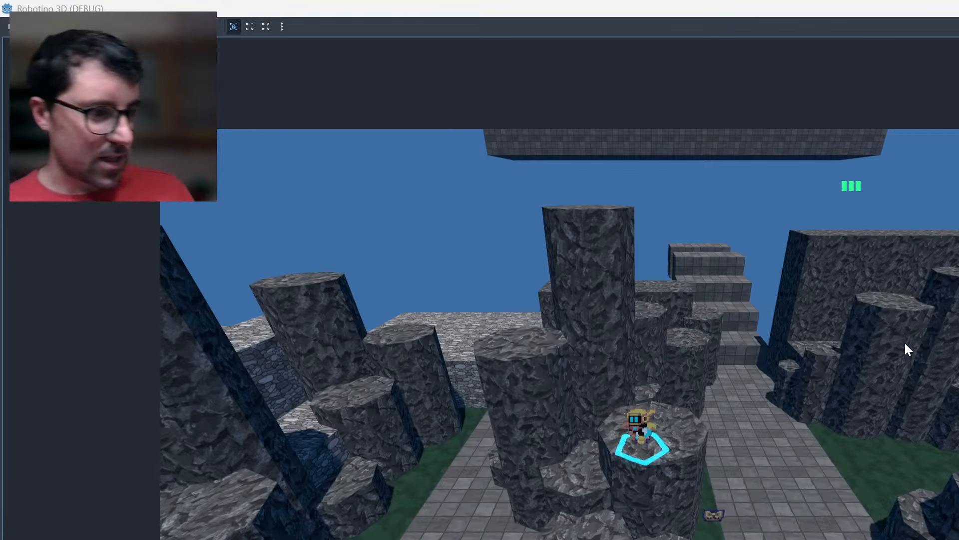
pyautogui.press('w')
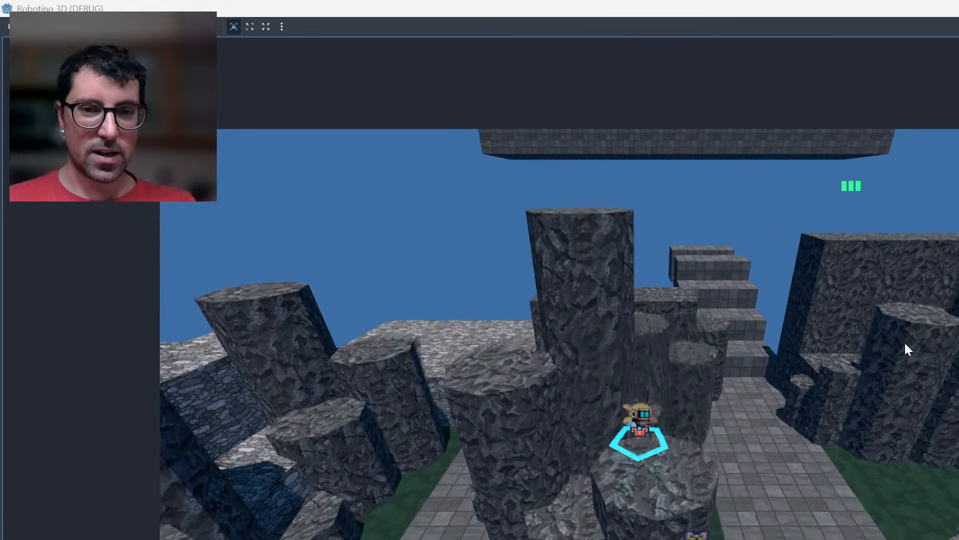
pyautogui.press('space')
pyautogui.press('space')
pyautogui.press('a')
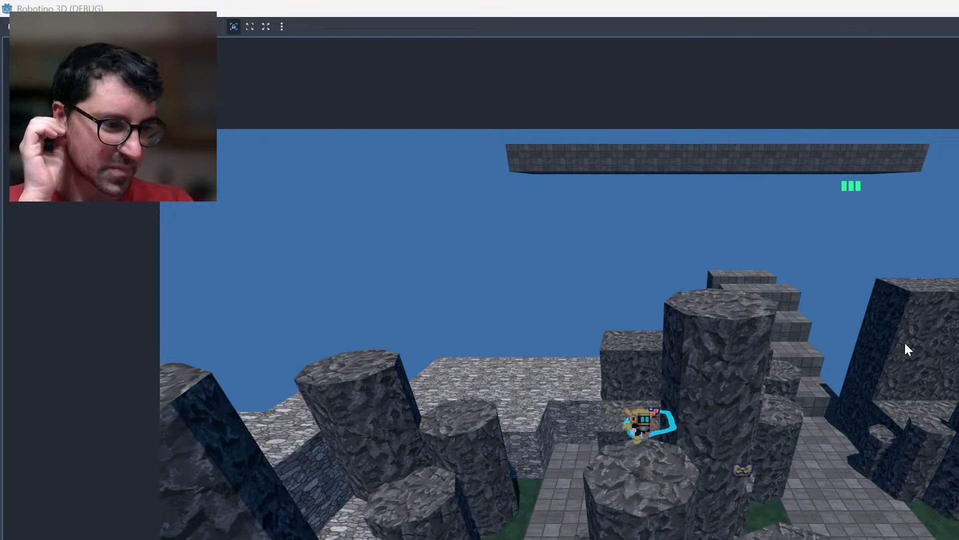
pyautogui.press('space')
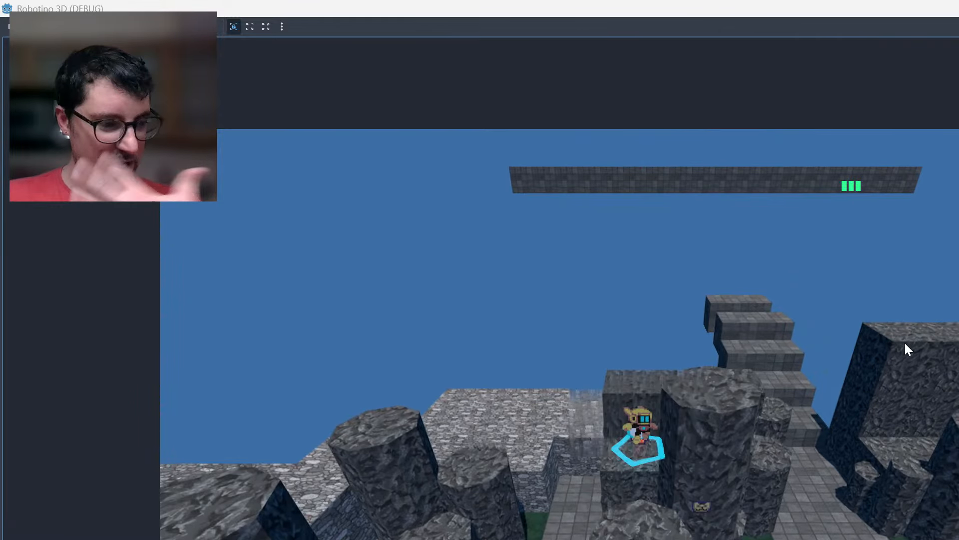
pyautogui.press('w')
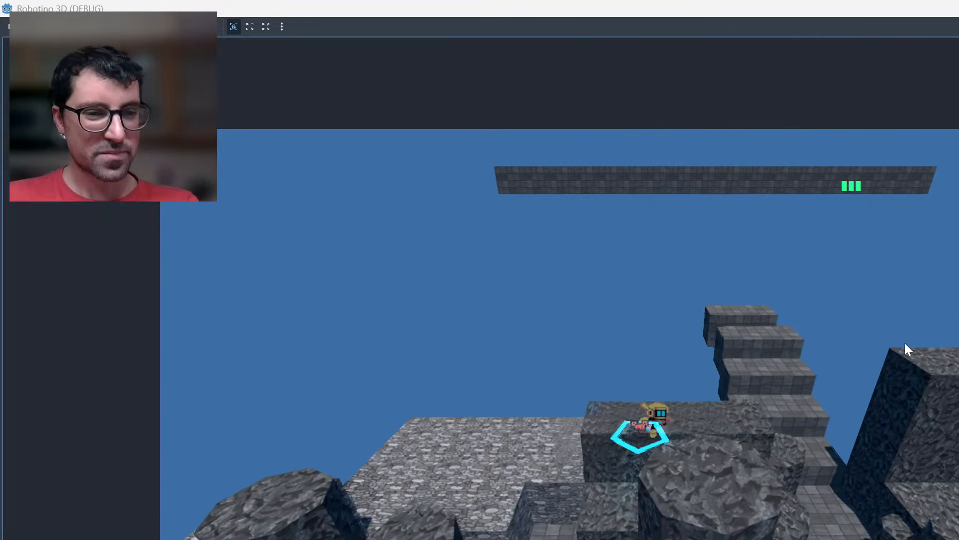
# Move the robot around the tall column onto the cobblestone wall top and jump back to the rock columns.
pyautogui.press('d')
pyautogui.press('s')
pyautogui.press('a')
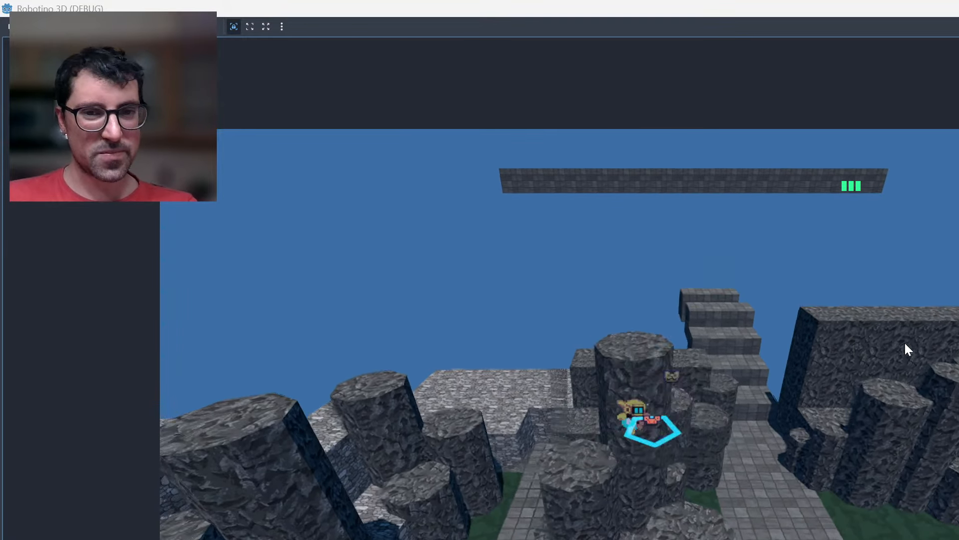
pyautogui.press('w')
pyautogui.press('a')
pyautogui.press('a')
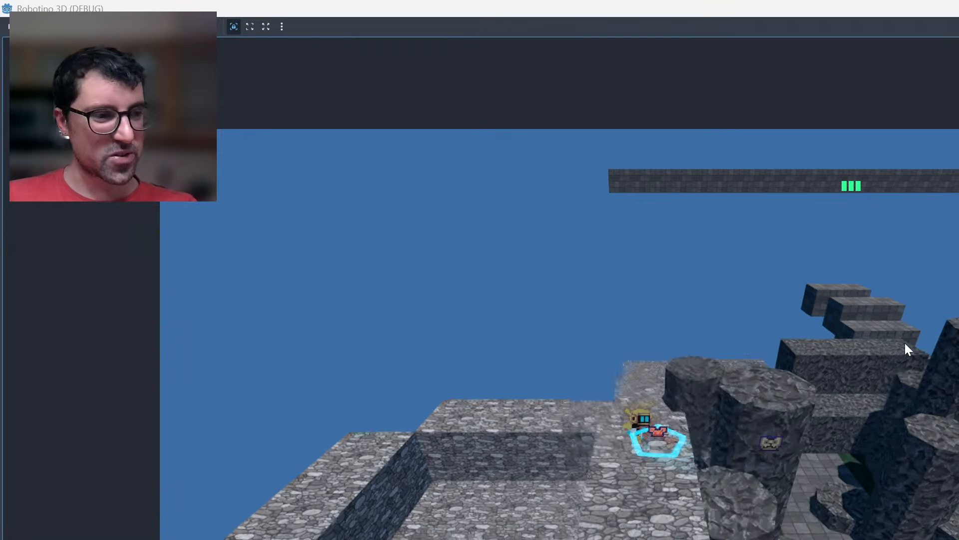
pyautogui.press('d')
pyautogui.press('space')
pyautogui.press('d')
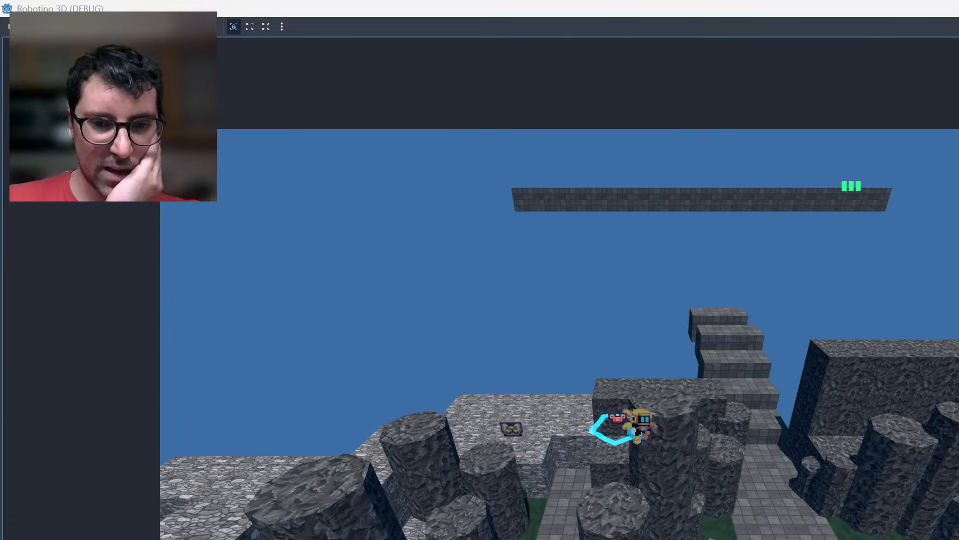
pyautogui.hotkey('alt', 'Tab')
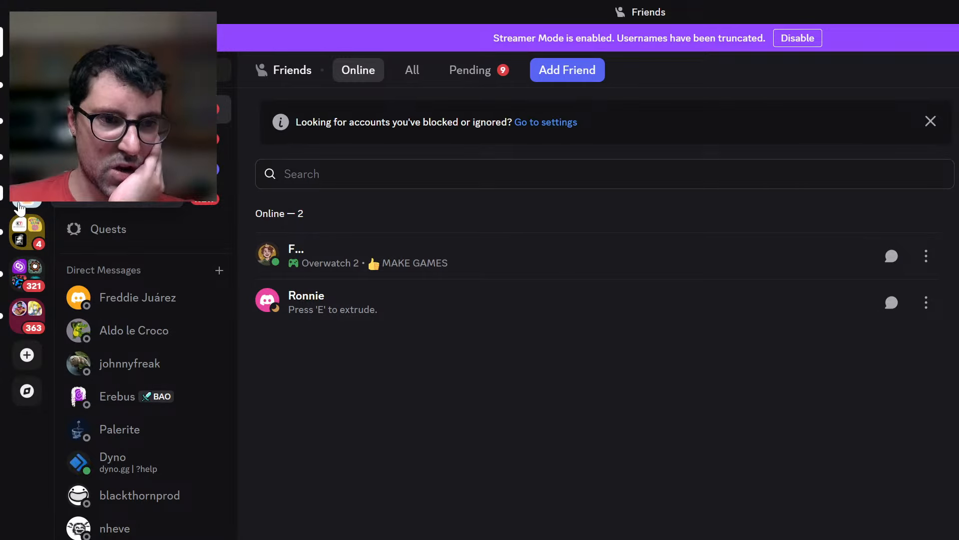
pyautogui.click(52, 200)
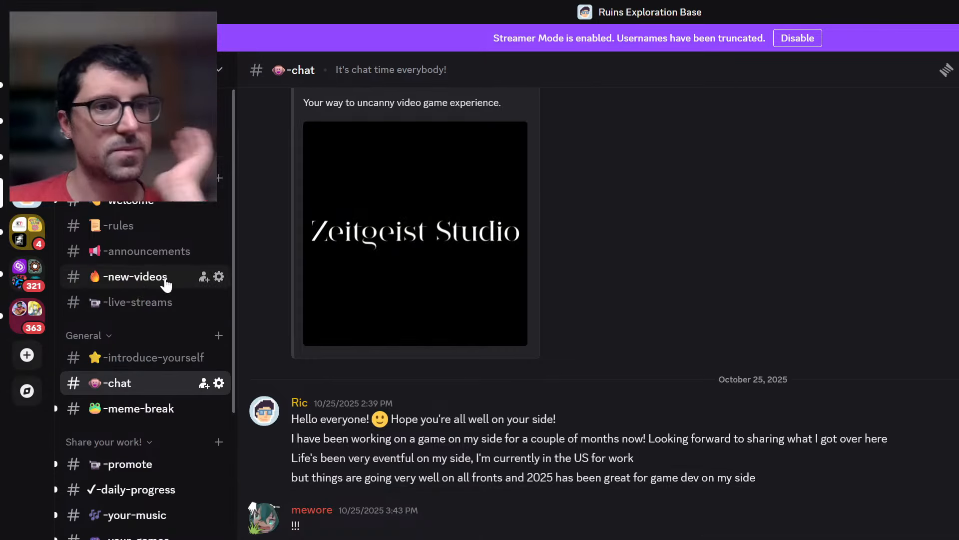
pyautogui.click(160, 303)
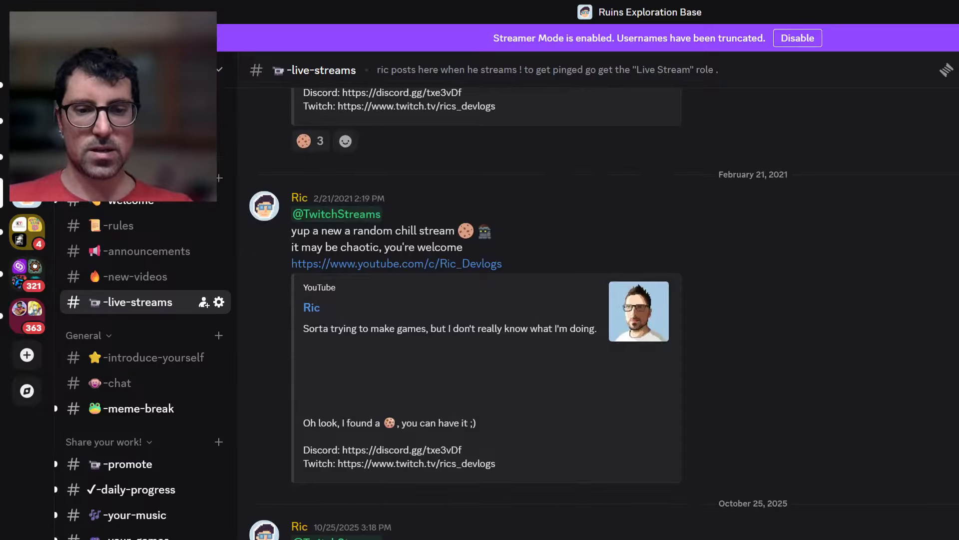
pyautogui.write('@tw')
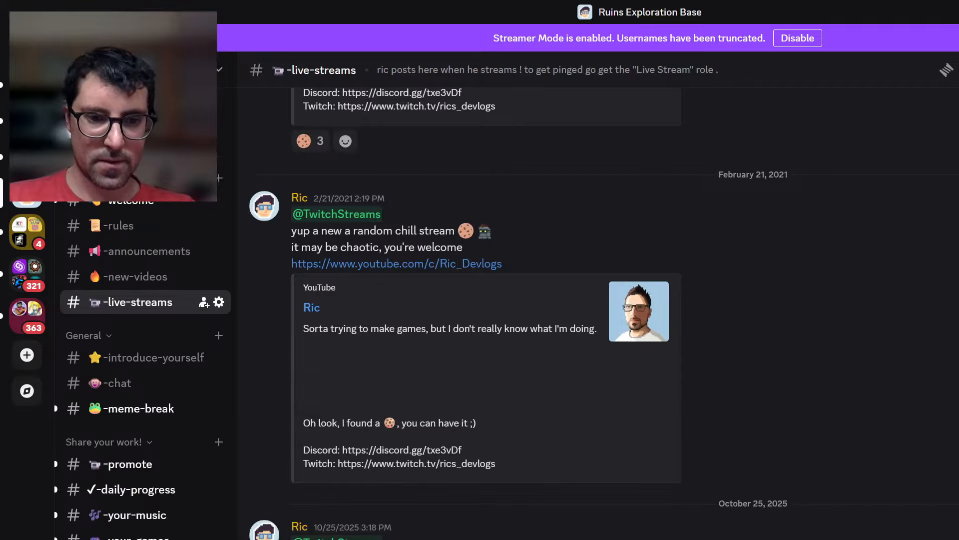
pyautogui.hotkey('shift', 'Return')
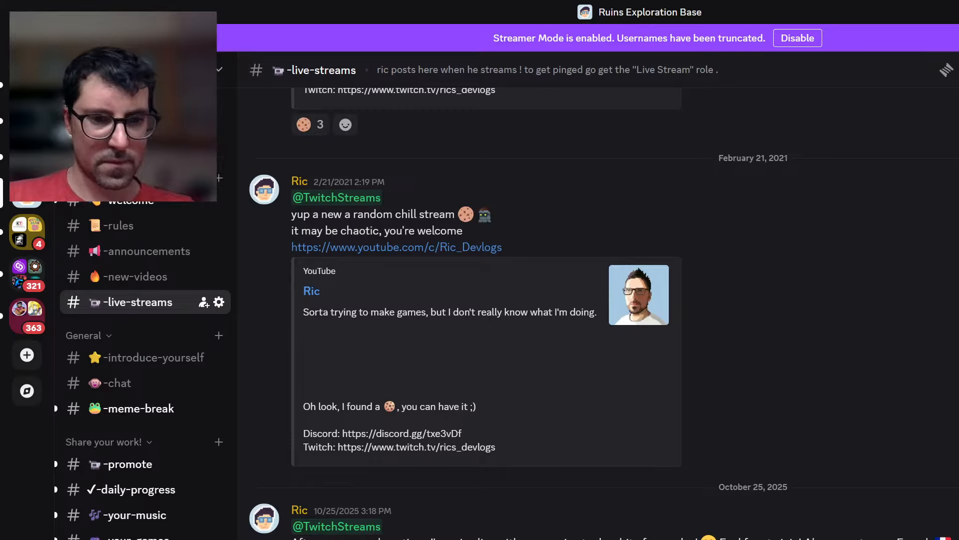
pyautogui.hotkey('shift', 'Return')
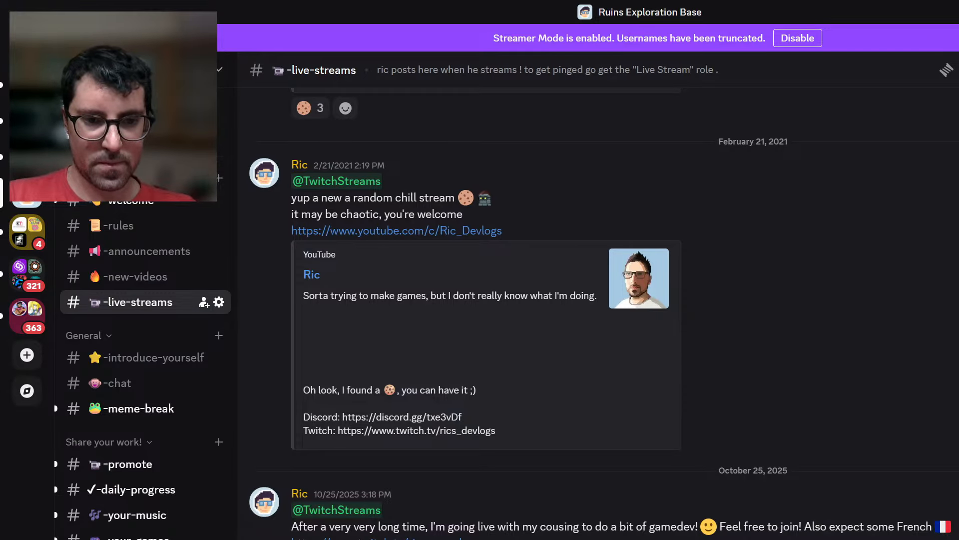
pyautogui.press('Return')
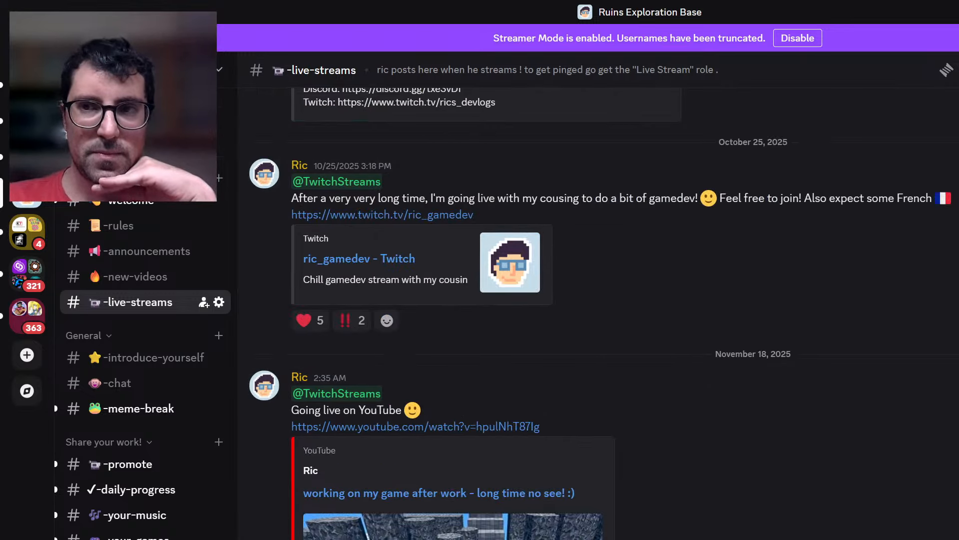
# Switch back to the Robotino 3D game and jump the robot across the rock columns.
pyautogui.hotkey('alt', 'Tab')
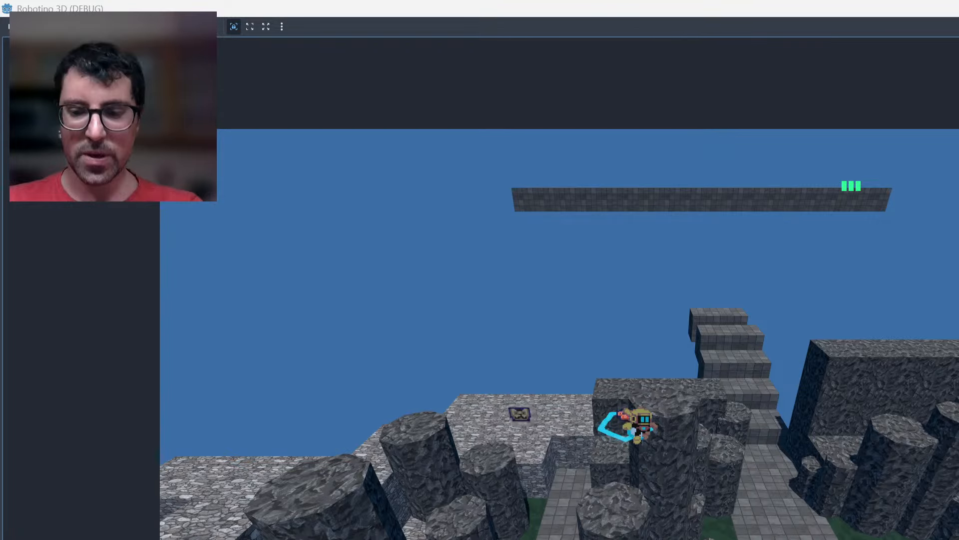
pyautogui.press('space')
pyautogui.press('d')
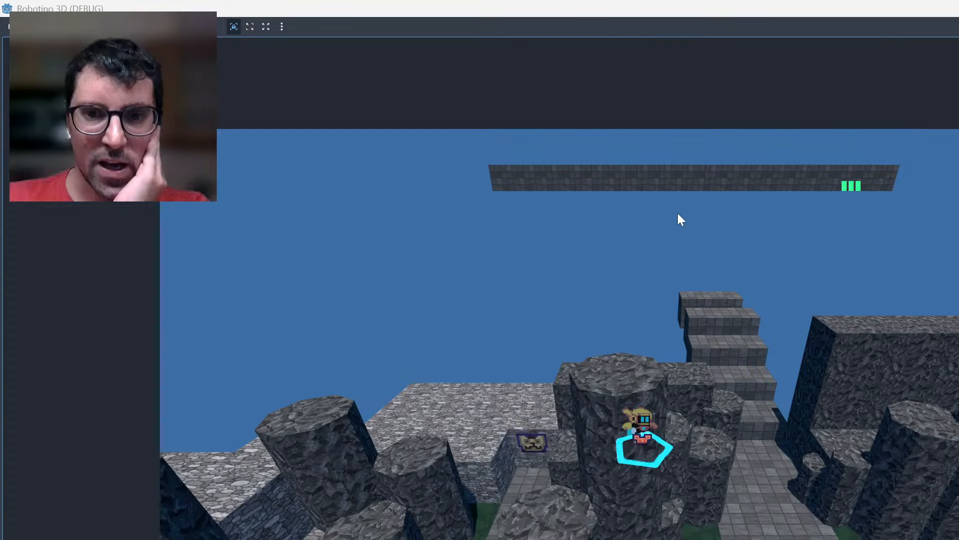
pyautogui.press('s')
pyautogui.press('d')
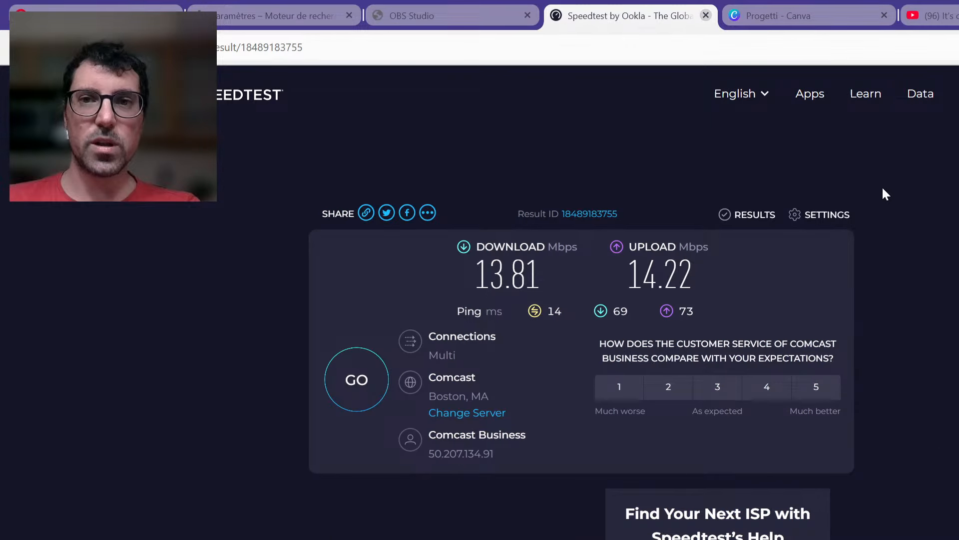
# Close the Speedtest page, switch to Asset Forge and dismiss its welcome window.
pyautogui.hotkey('ctrl', 'w')
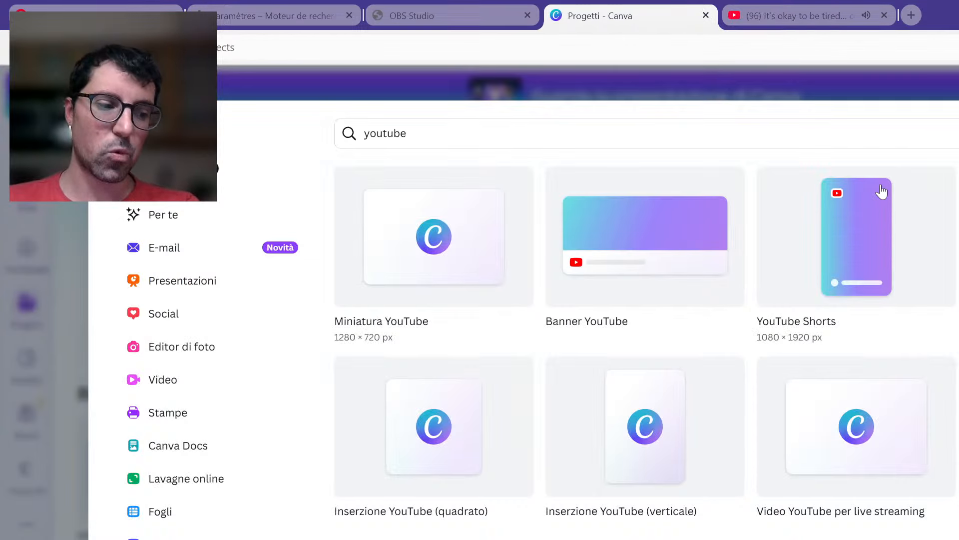
pyautogui.click(836, 4)
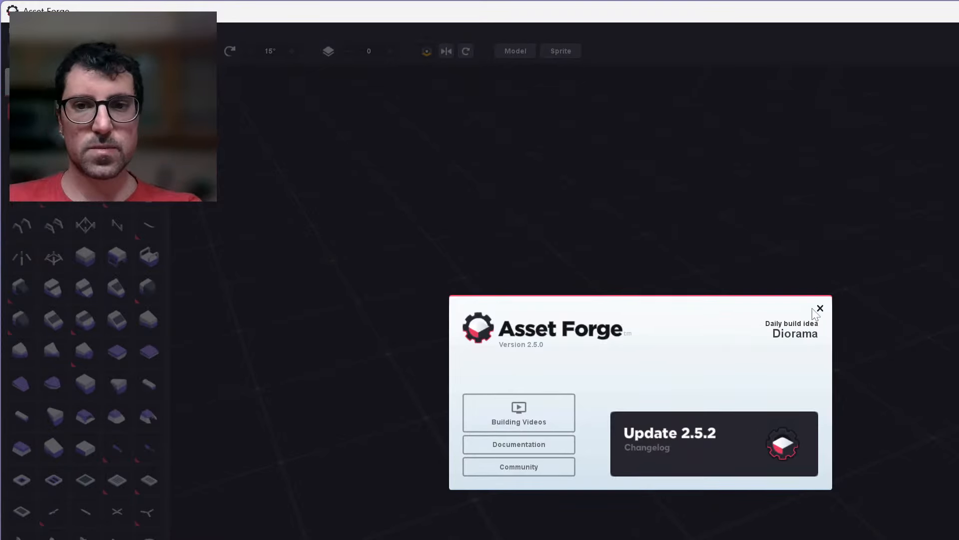
pyautogui.click(821, 308)
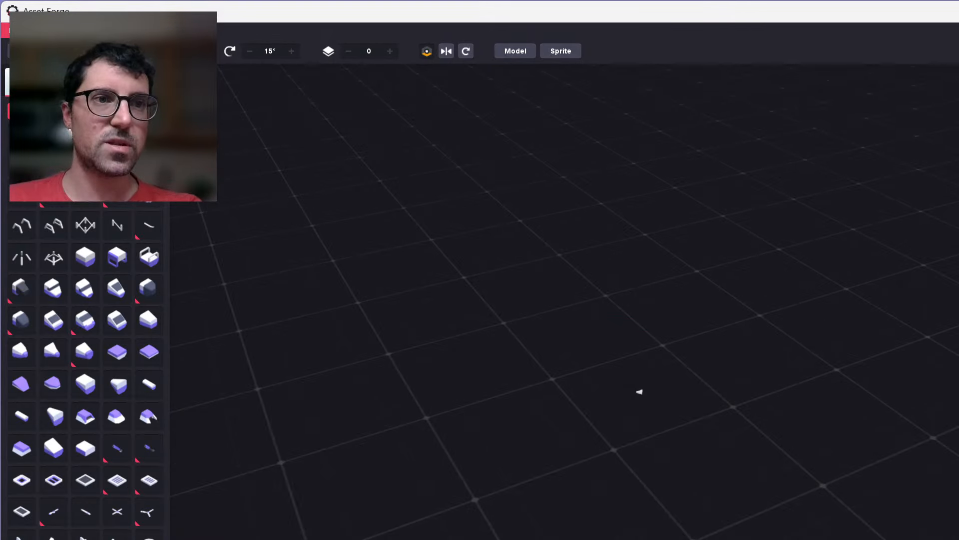
# Open the model file 20251111_level.model from the 3D Assets folder.
pyautogui.click(7, 30)
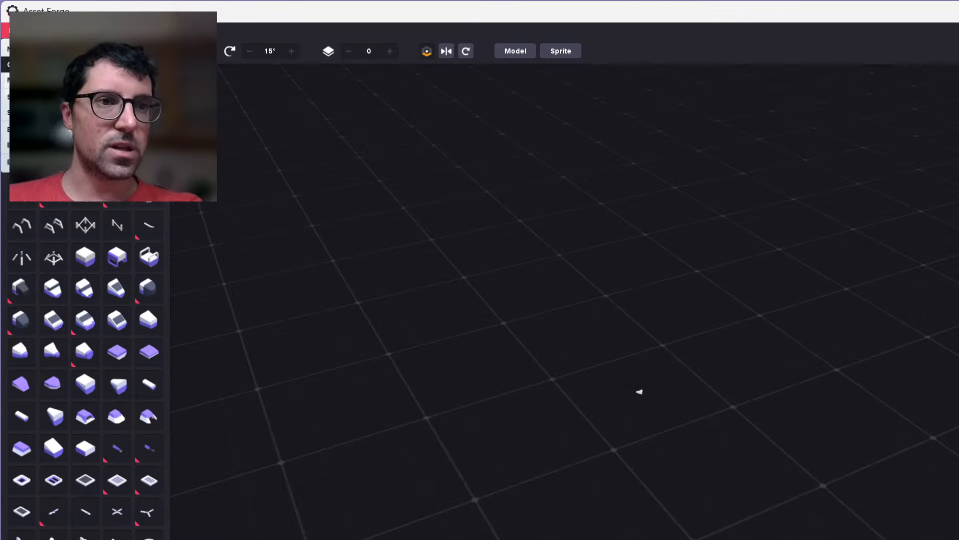
pyautogui.click(25, 64)
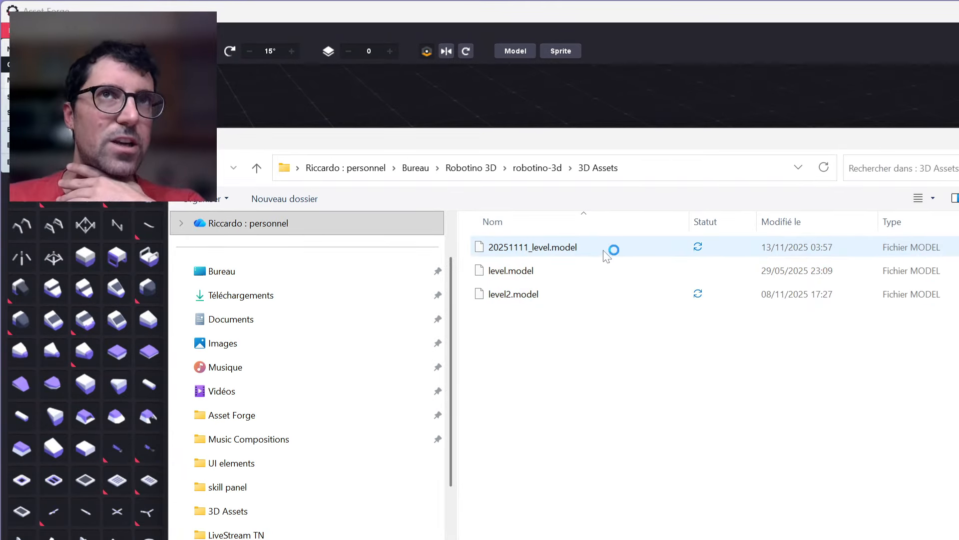
pyautogui.doubleClick(605, 249)
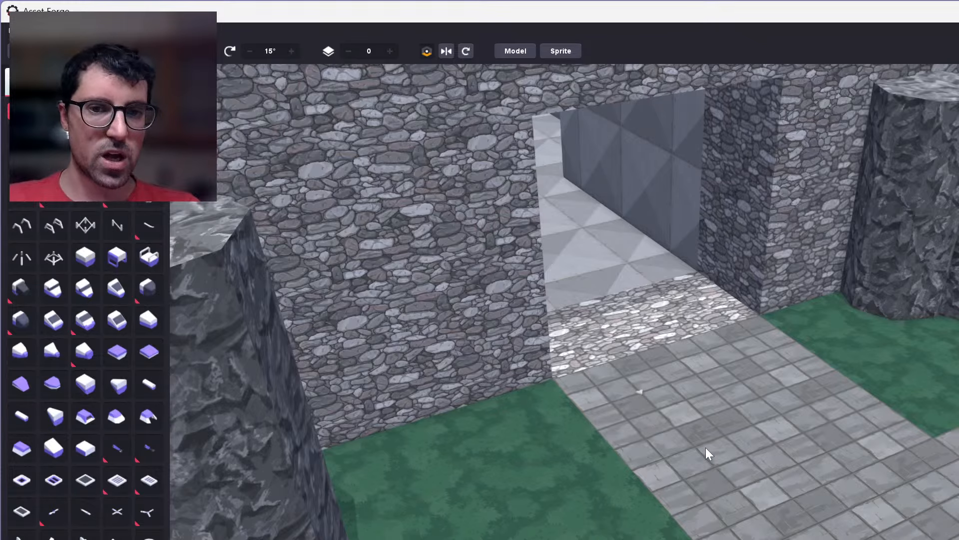
# Examine the level's gateway wall, rock columns, stairs and white tiled platform from several angles.
pyautogui.scroll(5, 704, 447)
pyautogui.scroll(-5, 703, 448)
pyautogui.scroll(-10, 704, 448)
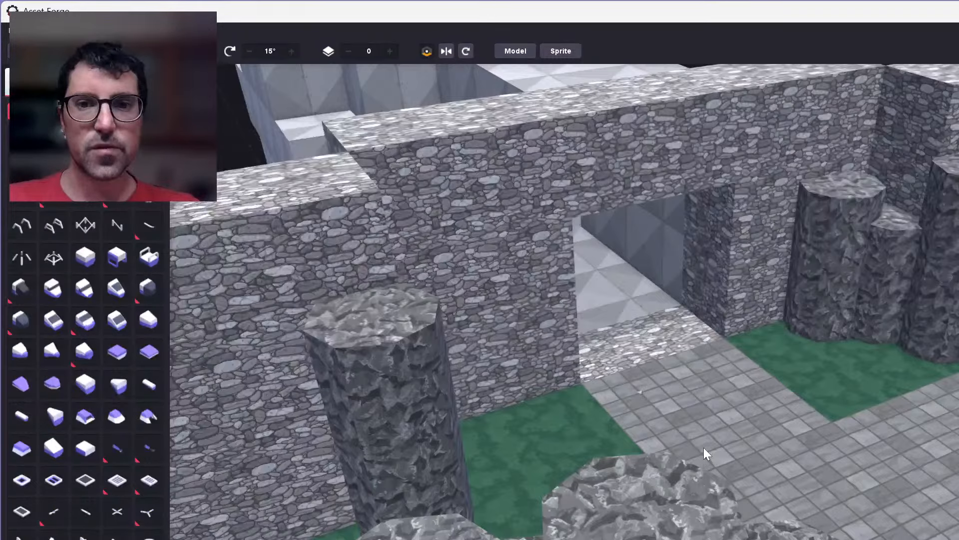
pyautogui.moveTo(479, 405); pyautogui.dragTo(750, 368, button='right')
pyautogui.moveTo(510, 341); pyautogui.dragTo(546, 337, button='right')
pyautogui.moveTo(723, 305); pyautogui.dragTo(664, 267, button='right')
pyautogui.scroll(3, 664, 268)
pyautogui.scroll(5, 644, 322)
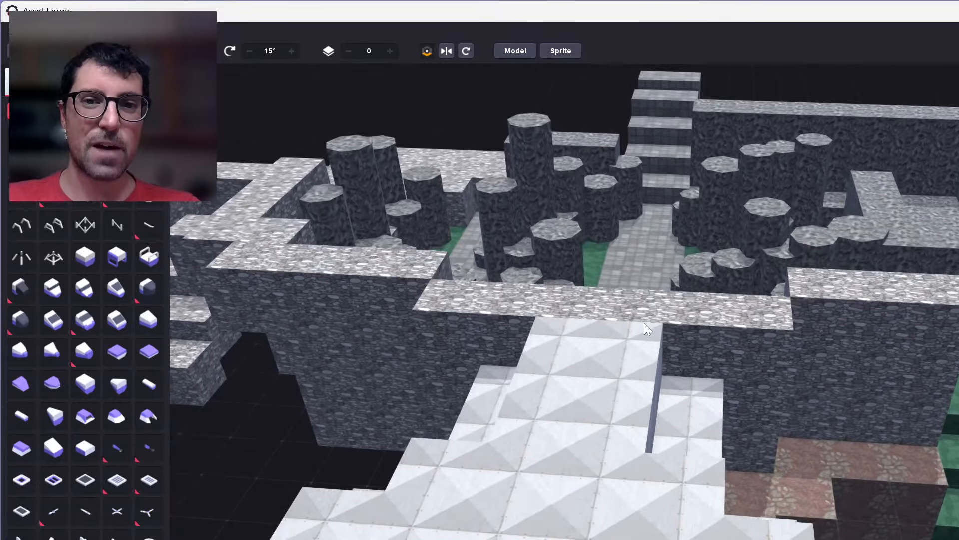
pyautogui.scroll(-6, 656, 417)
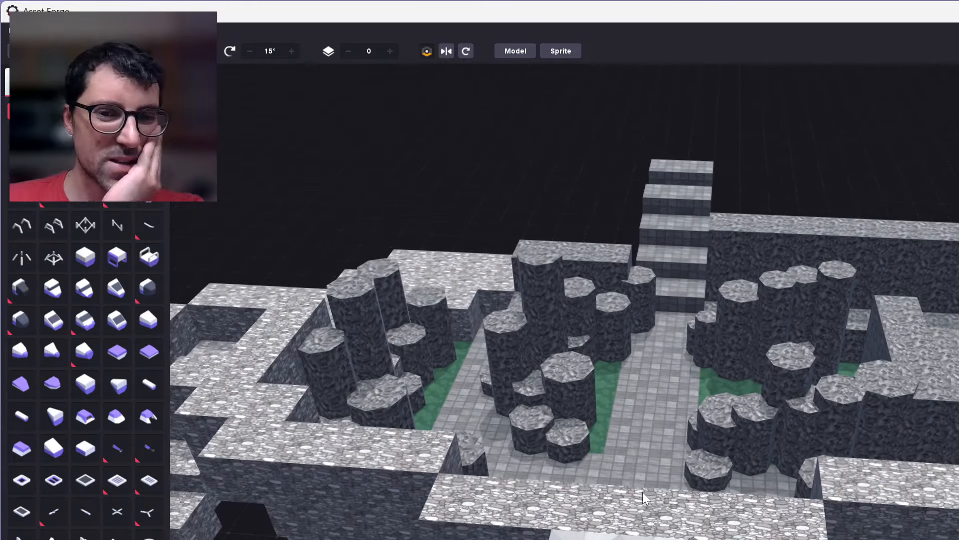
pyautogui.scroll(-3, 645, 460)
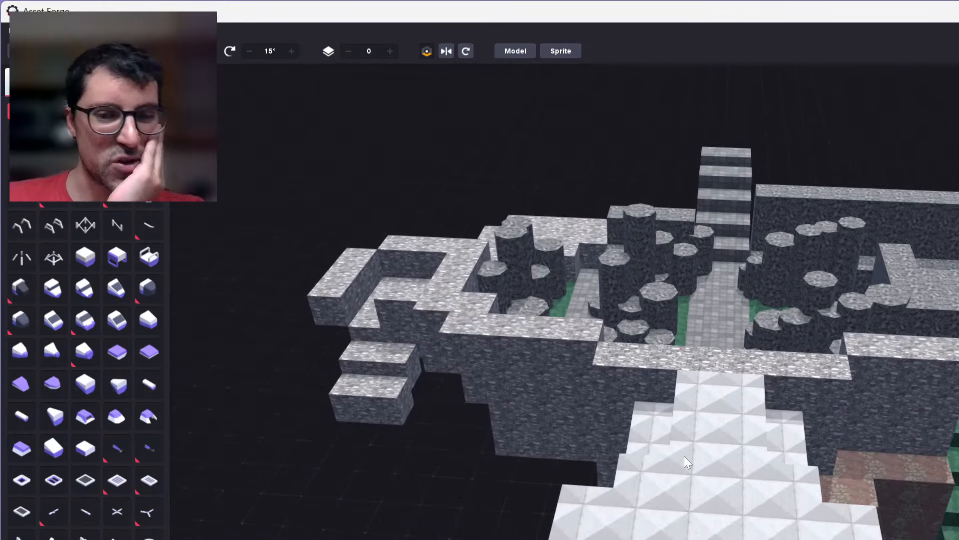
pyautogui.scroll(-2, 657, 460)
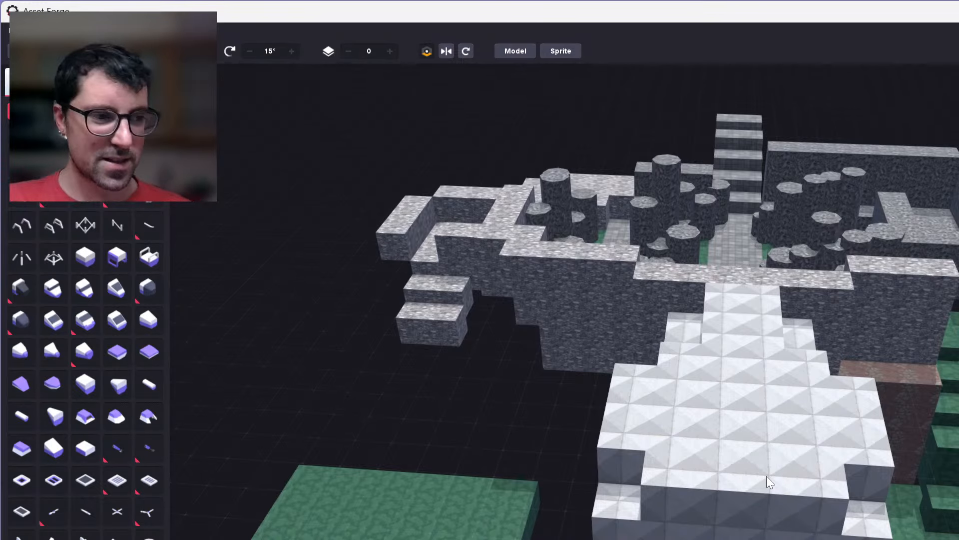
pyautogui.scroll(2, 767, 476)
pyautogui.scroll(2, 767, 476)
pyautogui.moveTo(750, 475); pyautogui.dragTo(703, 415, button='middle')
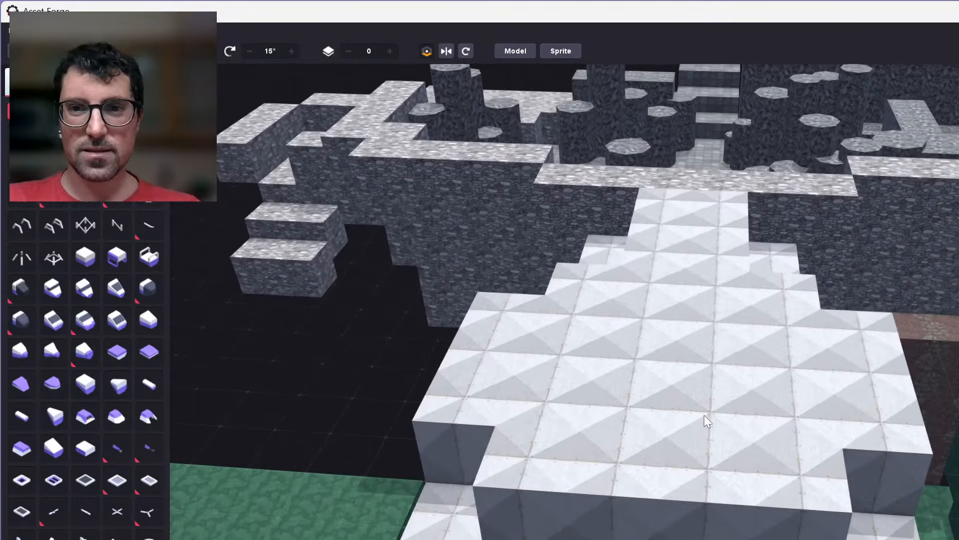
# Delete the four protruding blocks along the front edge of the white tiled platform's top layer.
pyautogui.moveTo(538, 501); pyautogui.dragTo(522, 472, button='middle')
pyautogui.scroll(3, 521, 470)
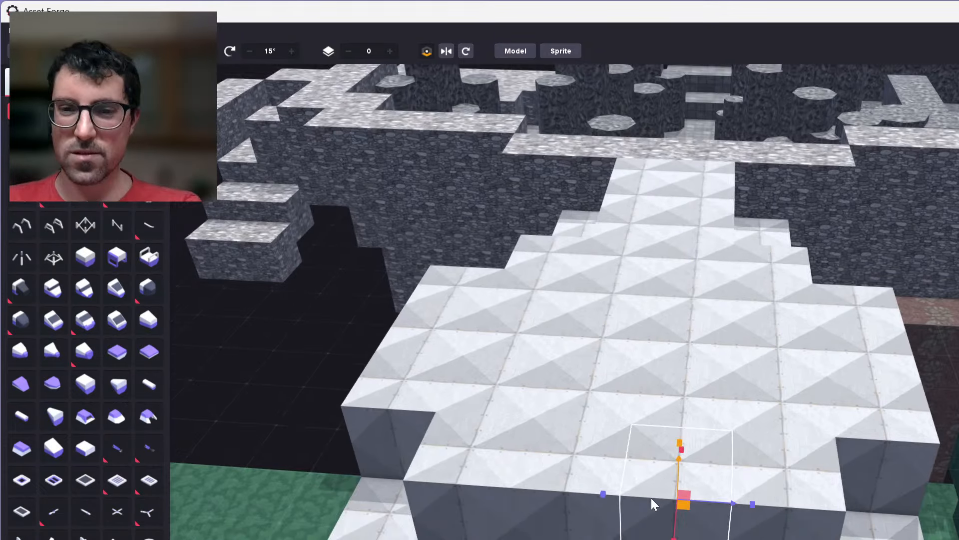
pyautogui.scroll(2, 652, 497)
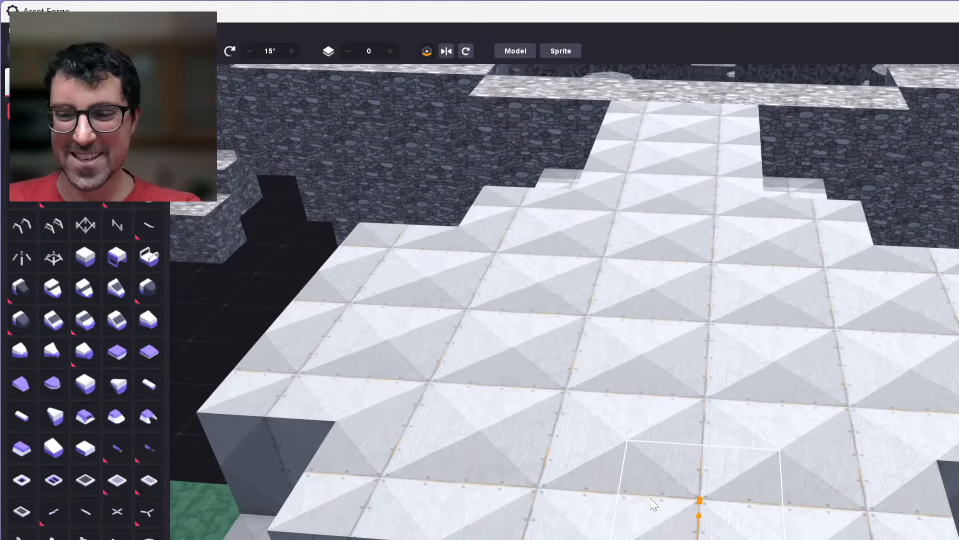
pyautogui.press('Delete')
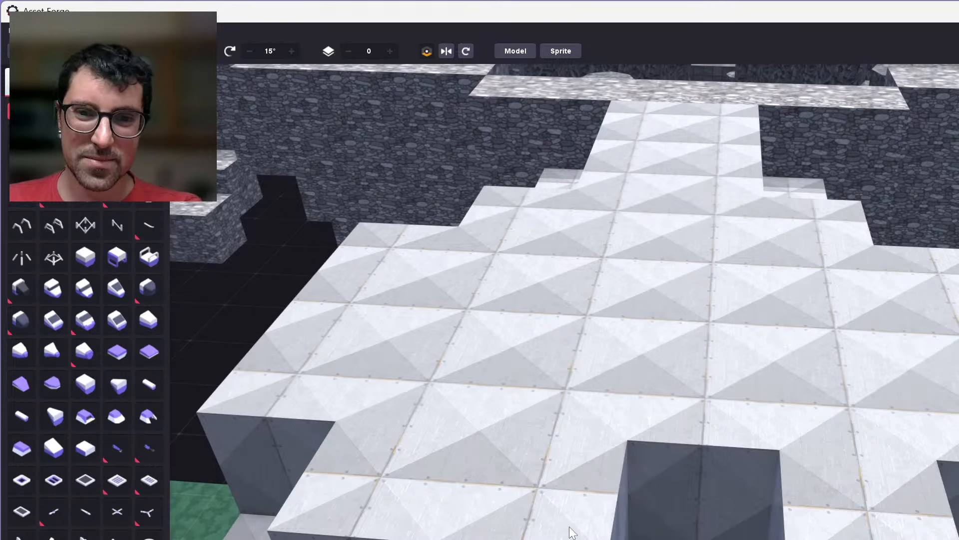
pyautogui.click(572, 532)
pyautogui.press('Delete')
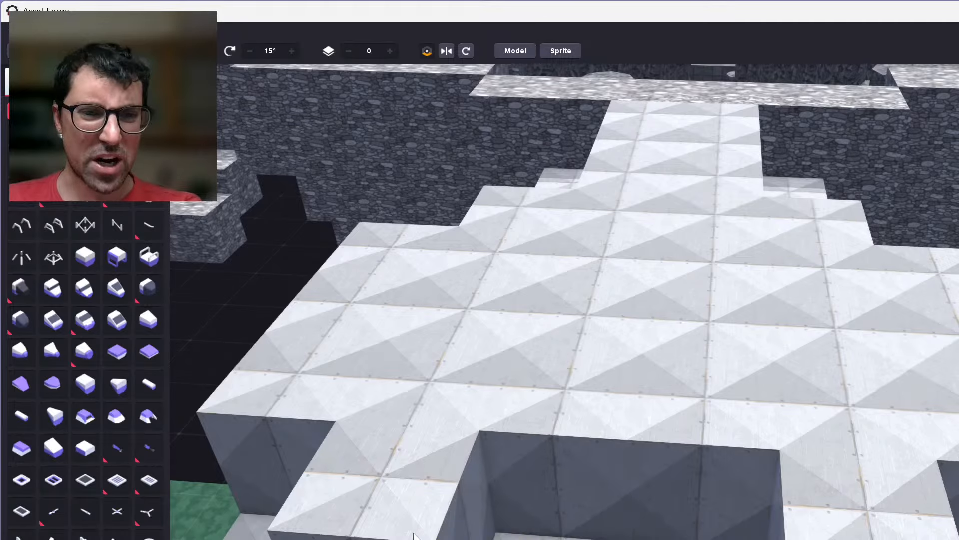
pyautogui.click(416, 534)
pyautogui.press('Delete')
pyautogui.click(845, 530)
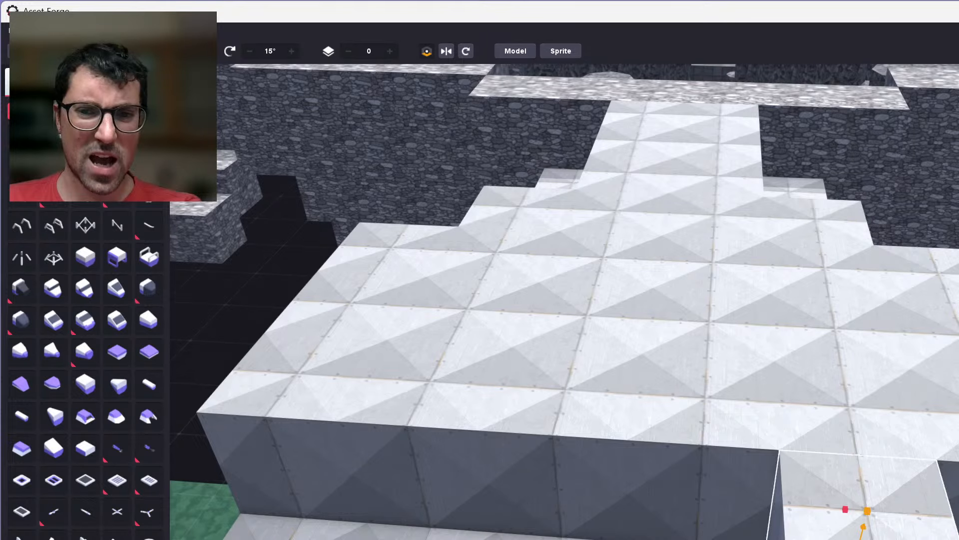
pyautogui.press('Delete')
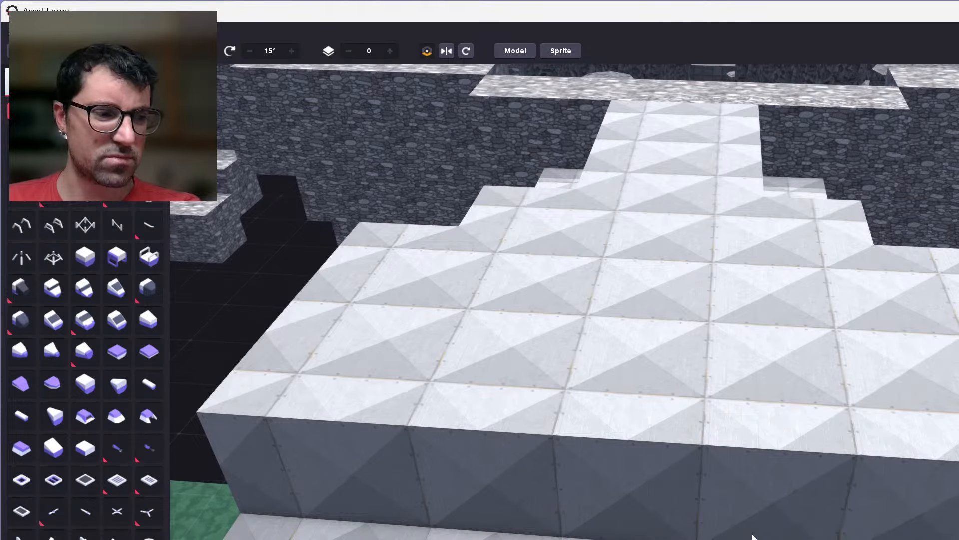
# Delete the three blocks along the right edge of the platform's top layer, as seen facing the gateway wall.
pyautogui.moveTo(753, 537); pyautogui.dragTo(729, 493, button='middle')
pyautogui.moveTo(690, 490); pyautogui.dragTo(594, 460, button='right')
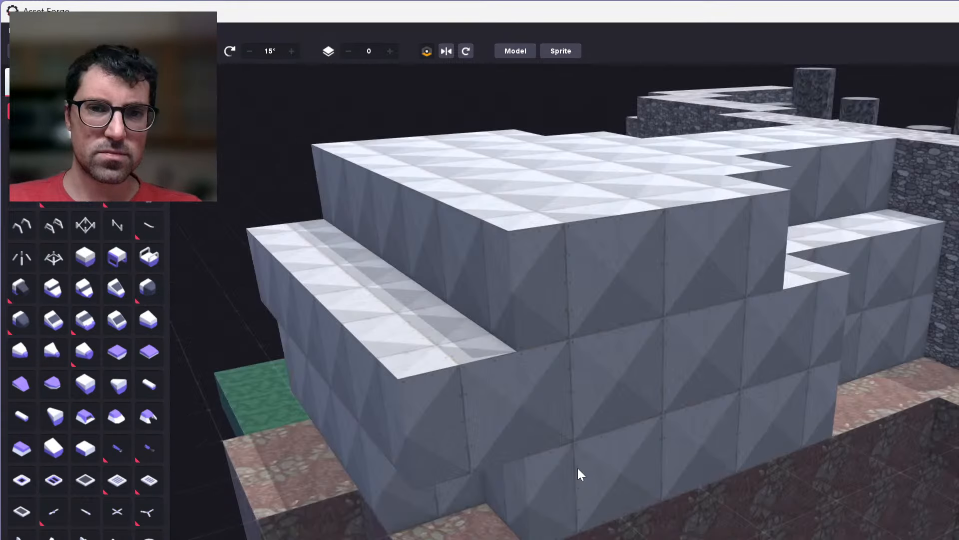
pyautogui.moveTo(578, 468); pyautogui.dragTo(640, 518, button='right')
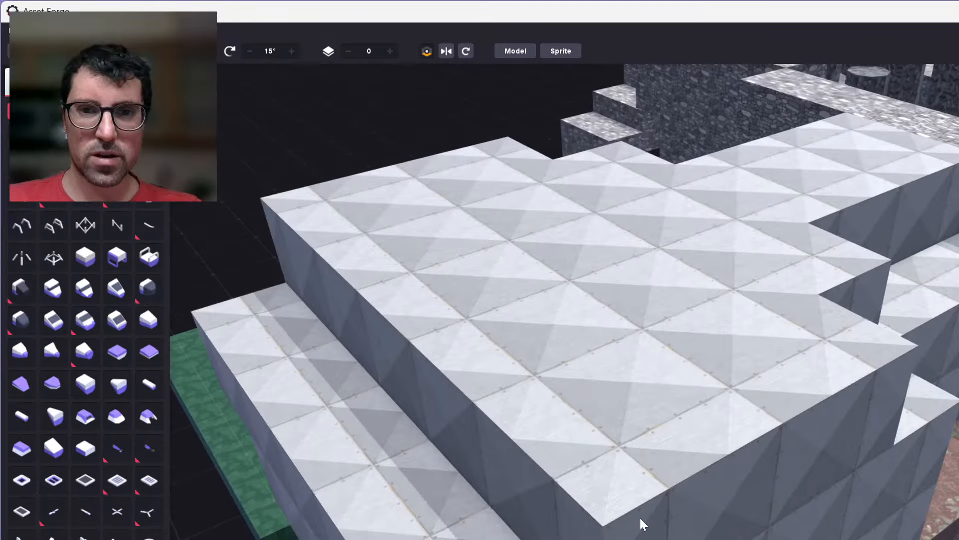
pyautogui.click(640, 518)
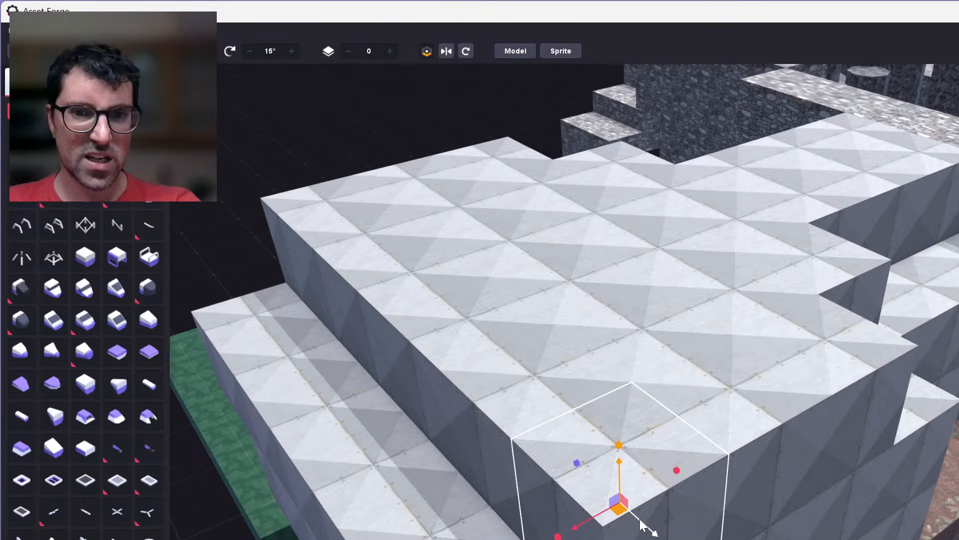
pyautogui.press('Delete')
pyautogui.hotkey('ctrl', 'z')
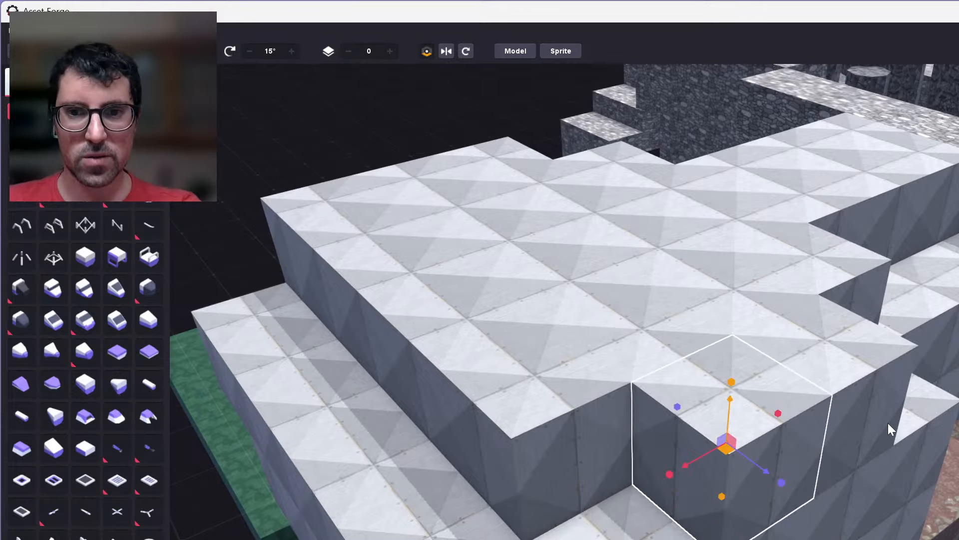
pyautogui.press('Delete')
pyautogui.hotkey('ctrl', 'z')
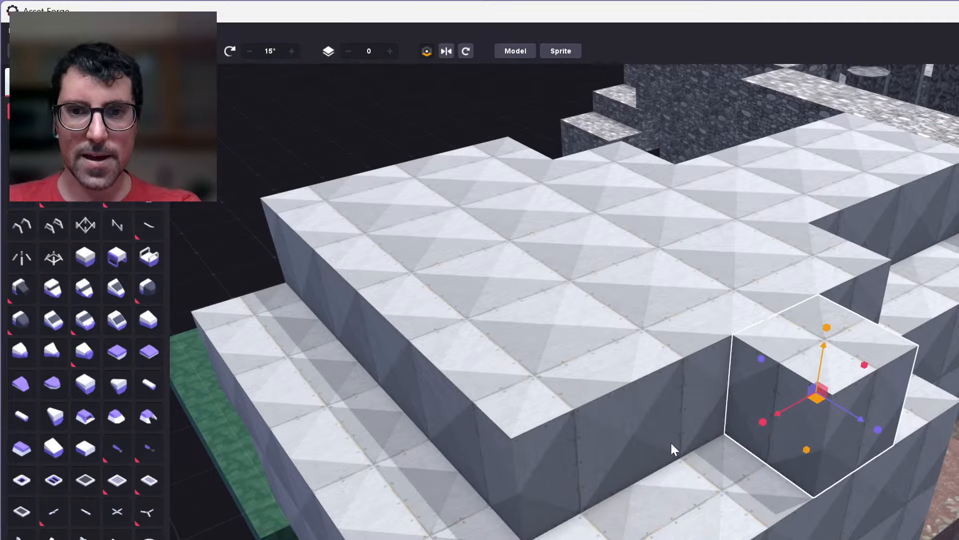
pyautogui.press('Delete')
# Delete the three blocks along the left edge of the platform's top layer, exposing the tiled layer beneath.
pyautogui.moveTo(752, 434); pyautogui.dragTo(830, 417, button='right')
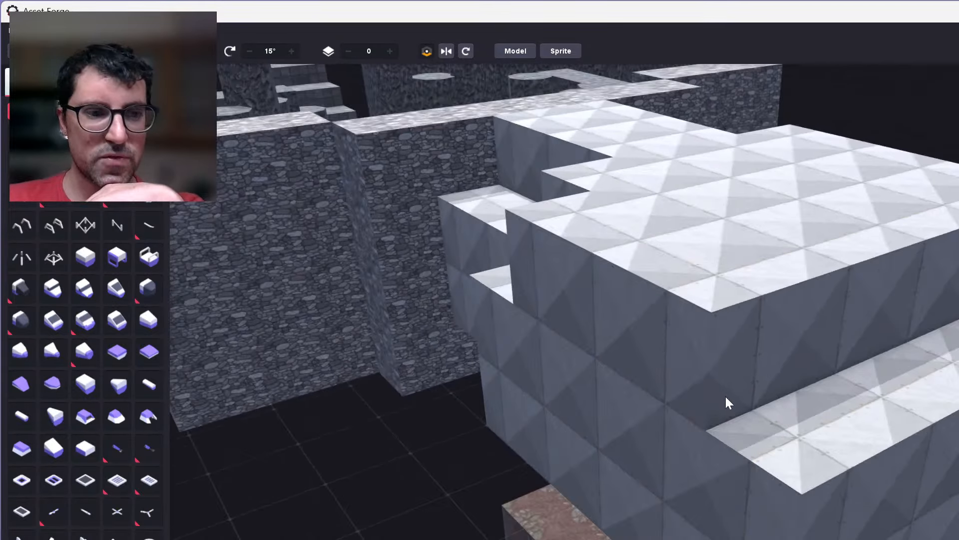
pyautogui.scroll(6, 723, 395)
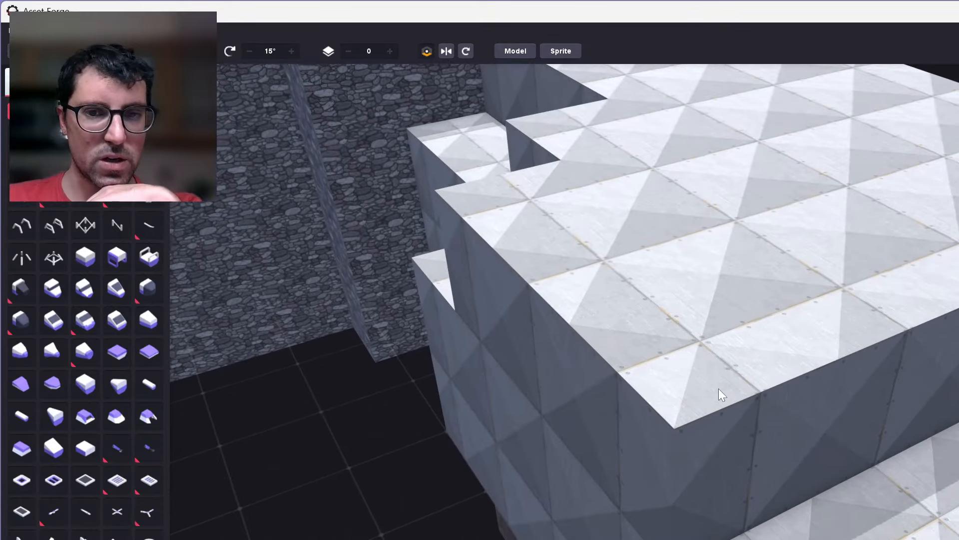
pyautogui.click(689, 443)
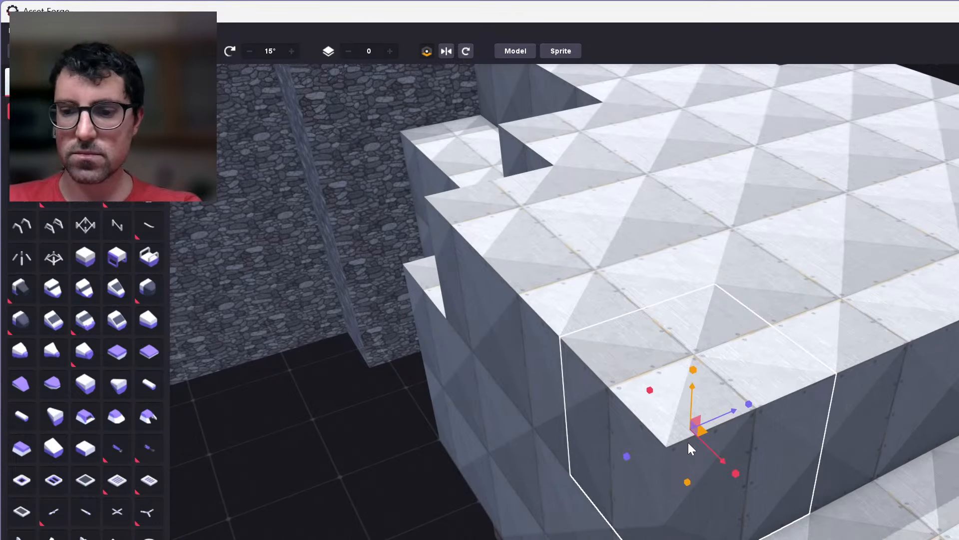
pyautogui.press('Delete')
pyautogui.click(583, 343)
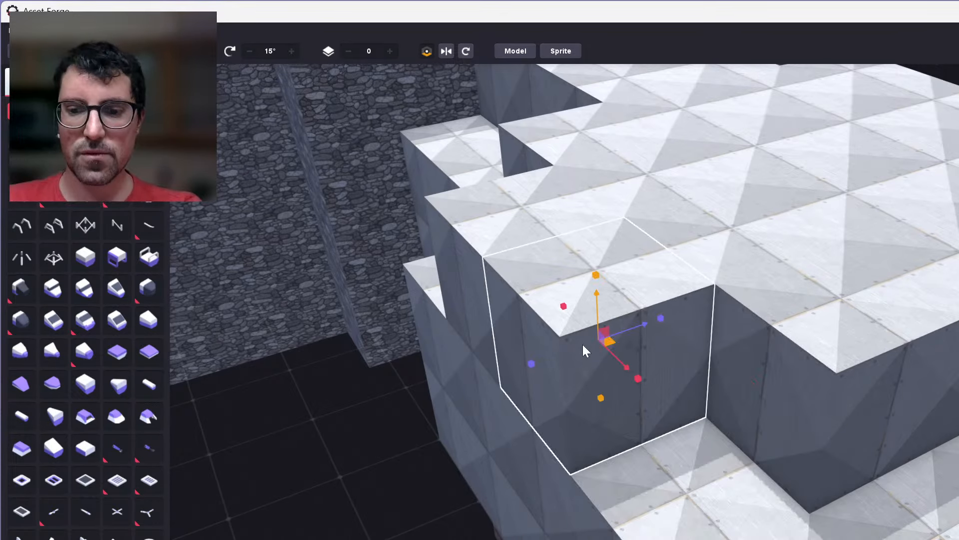
pyautogui.press('Delete')
pyautogui.press('w')
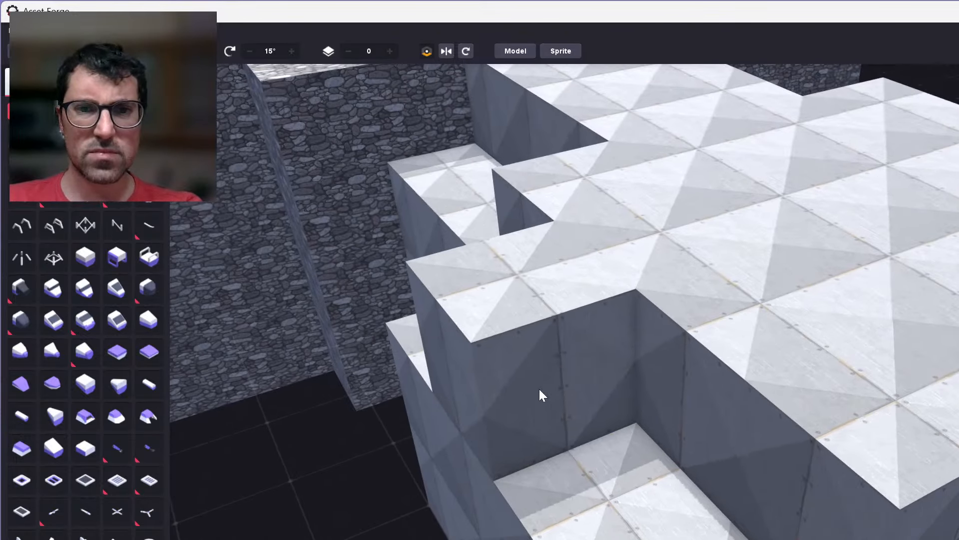
pyautogui.click(538, 389)
pyautogui.press('Delete')
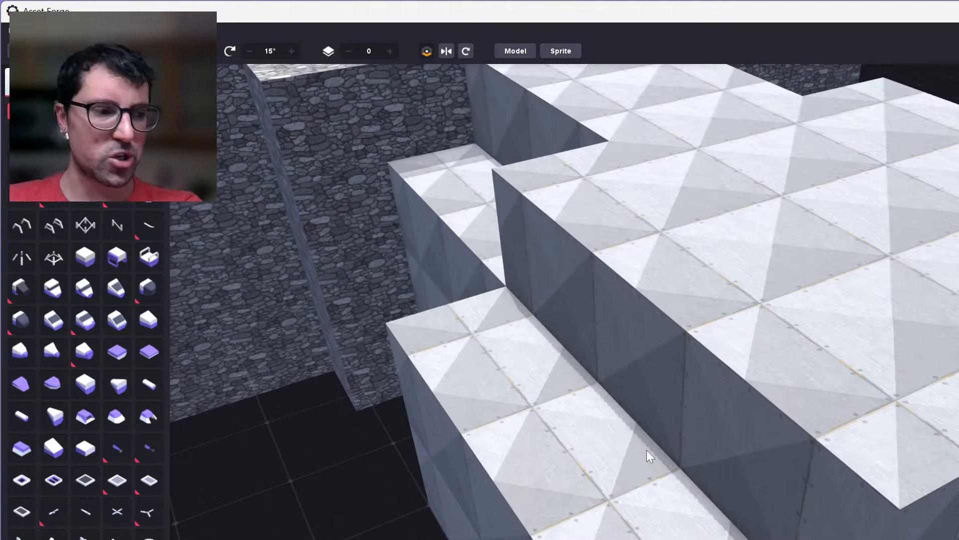
# Examine the stepped white platform and how it sits between the gateway wall, green floors and reddish blocks.
pyautogui.moveTo(653, 468); pyautogui.dragTo(595, 463, button='right')
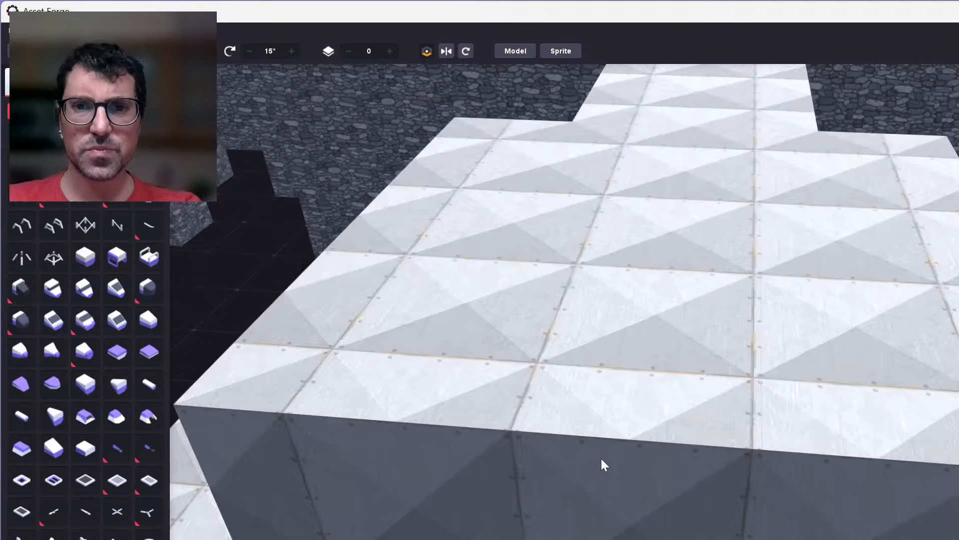
pyautogui.scroll(2, 640, 454)
pyautogui.scroll(-5, 640, 454)
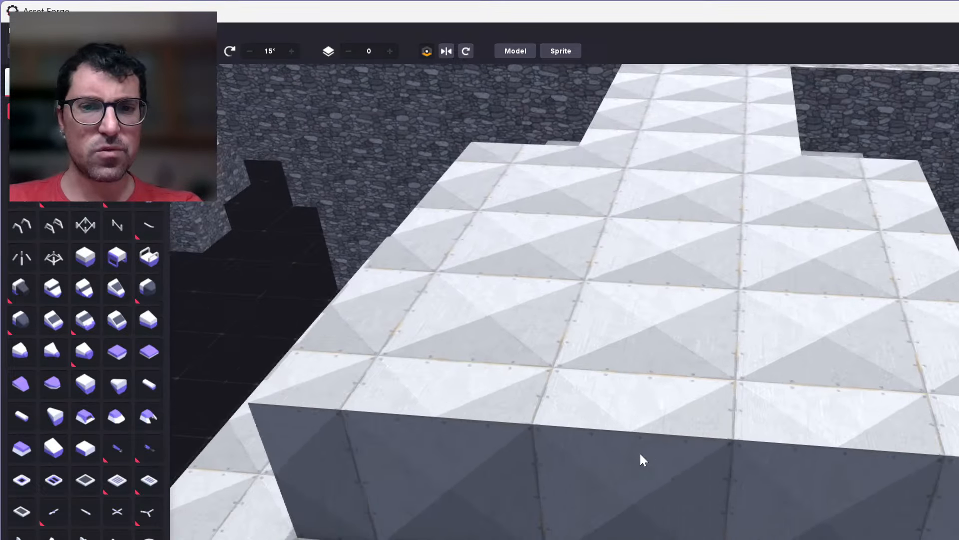
pyautogui.moveTo(604, 454); pyautogui.dragTo(676, 429, button='right')
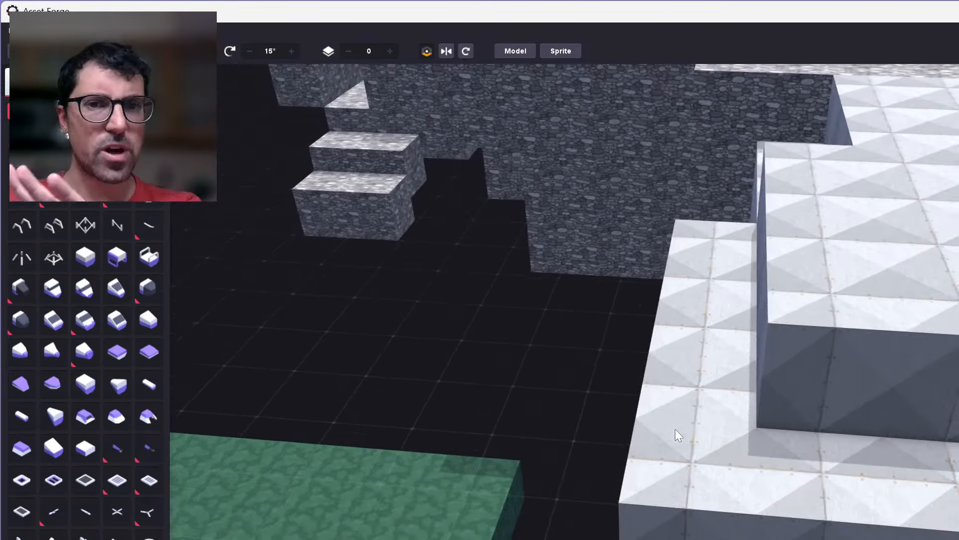
pyautogui.scroll(2, 675, 429)
pyautogui.scroll(-2, 675, 429)
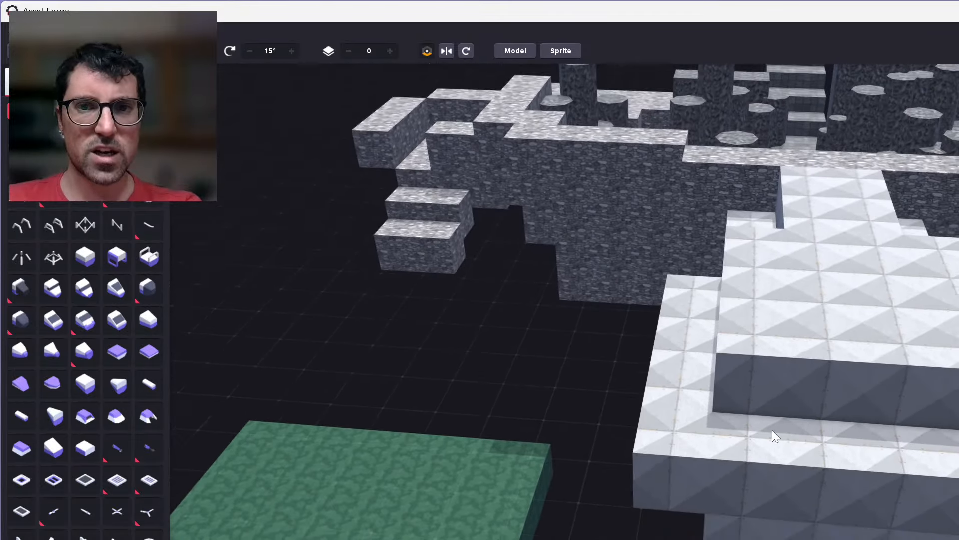
pyautogui.scroll(-3, 774, 486)
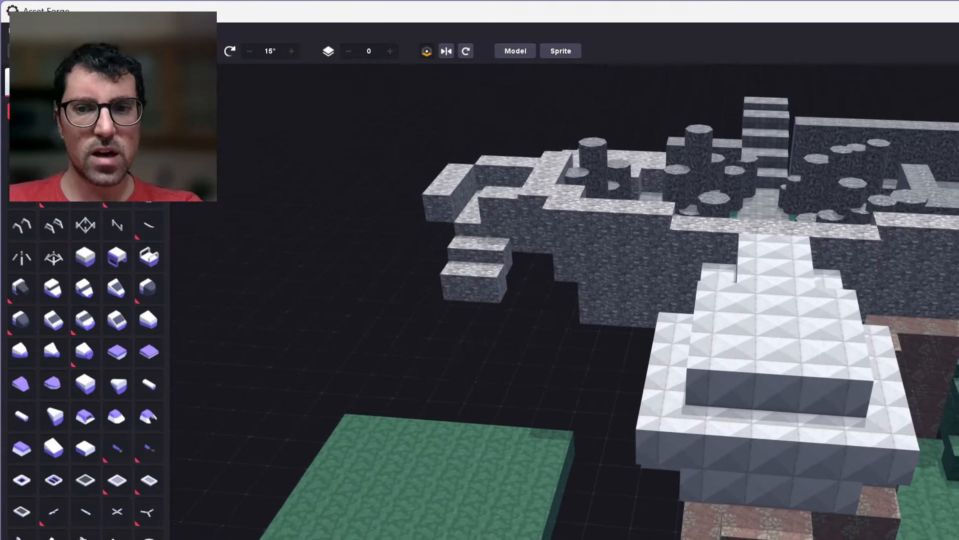
pyautogui.moveTo(837, 485); pyautogui.dragTo(824, 539, button='right')
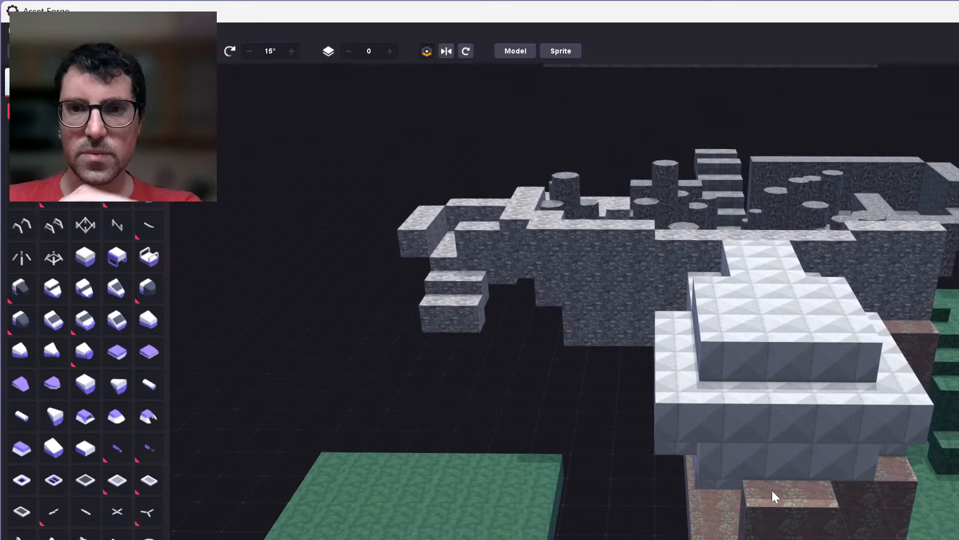
pyautogui.scroll(3, 772, 490)
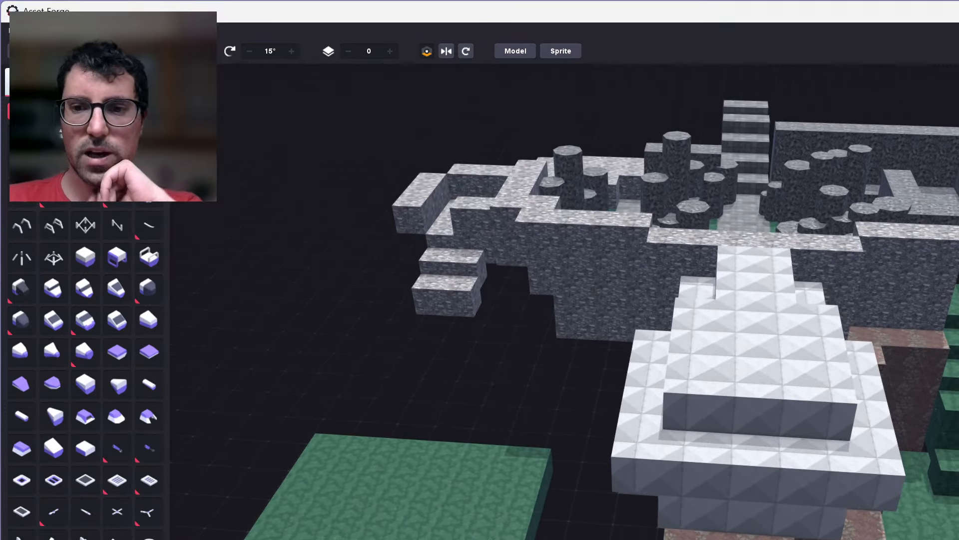
pyautogui.moveTo(734, 537); pyautogui.dragTo(769, 521, button='right')
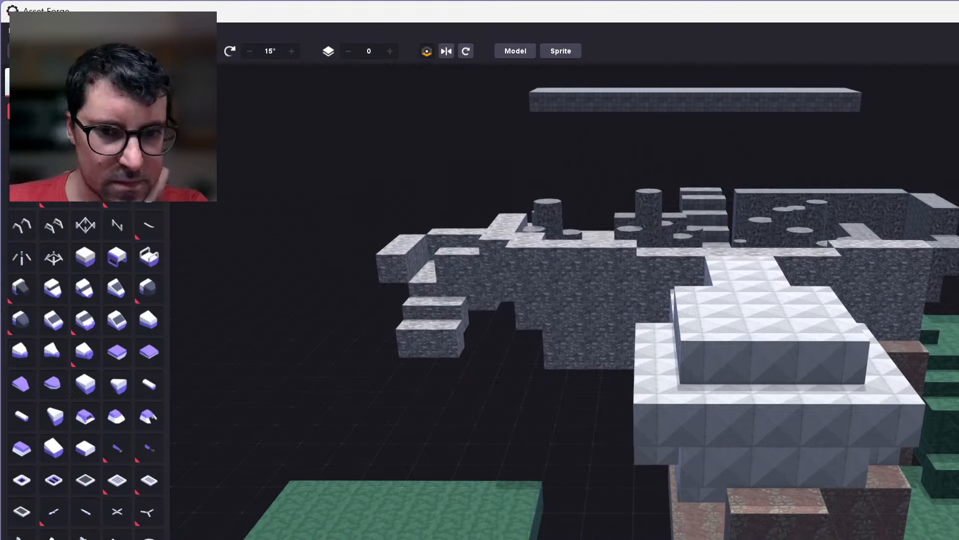
pyautogui.scroll(1, 649, 349)
pyautogui.scroll(-3, 584, 535)
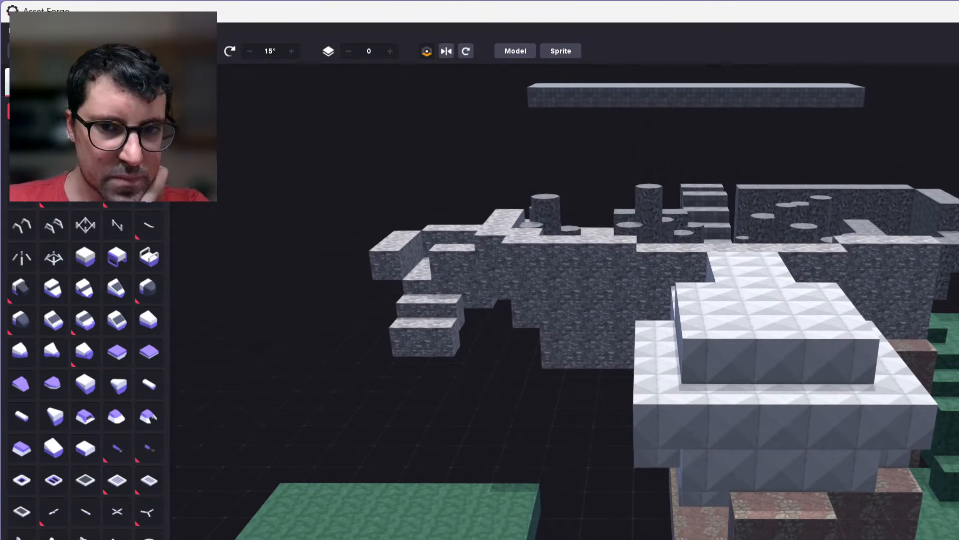
pyautogui.moveTo(454, 482); pyautogui.dragTo(454, 525, button='right')
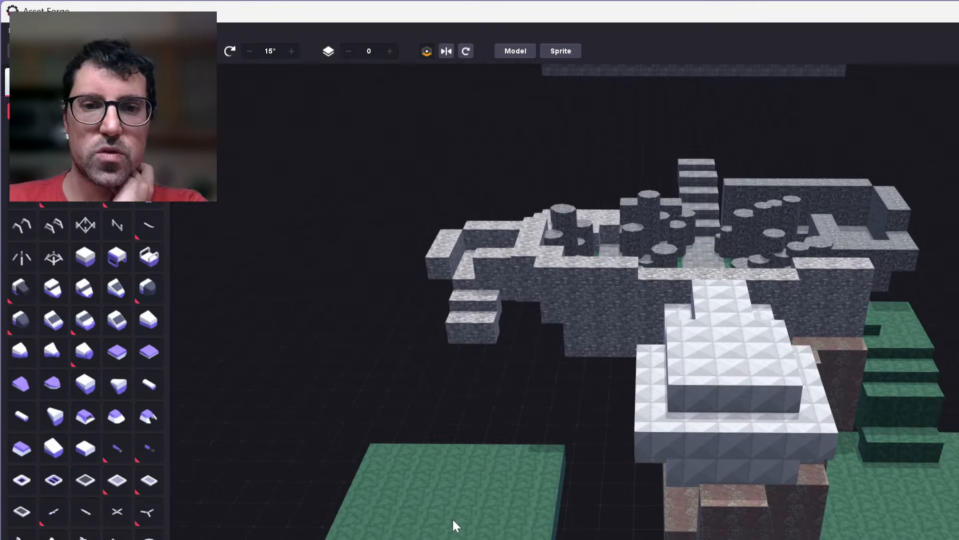
pyautogui.scroll(-1, 454, 525)
pyautogui.press('s')
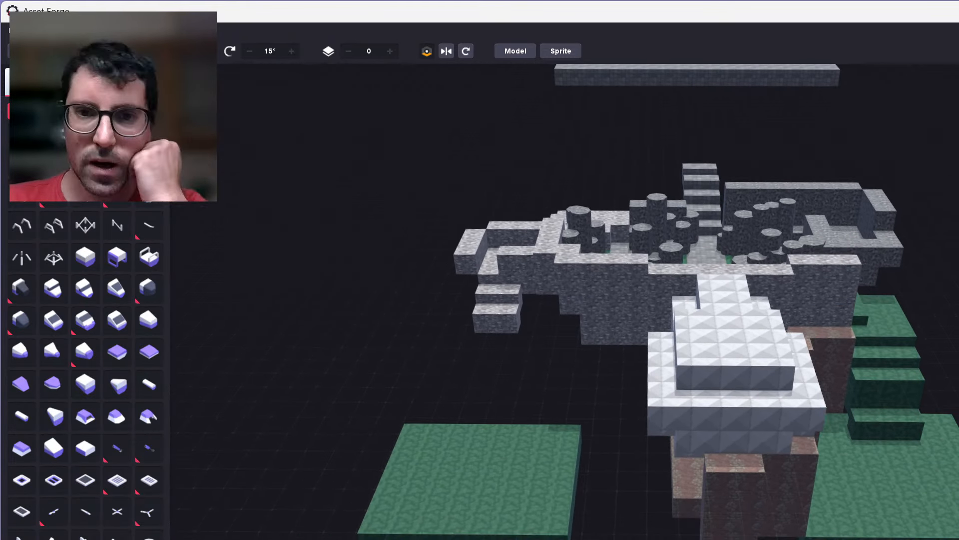
pyautogui.press('w')
pyautogui.press('d')
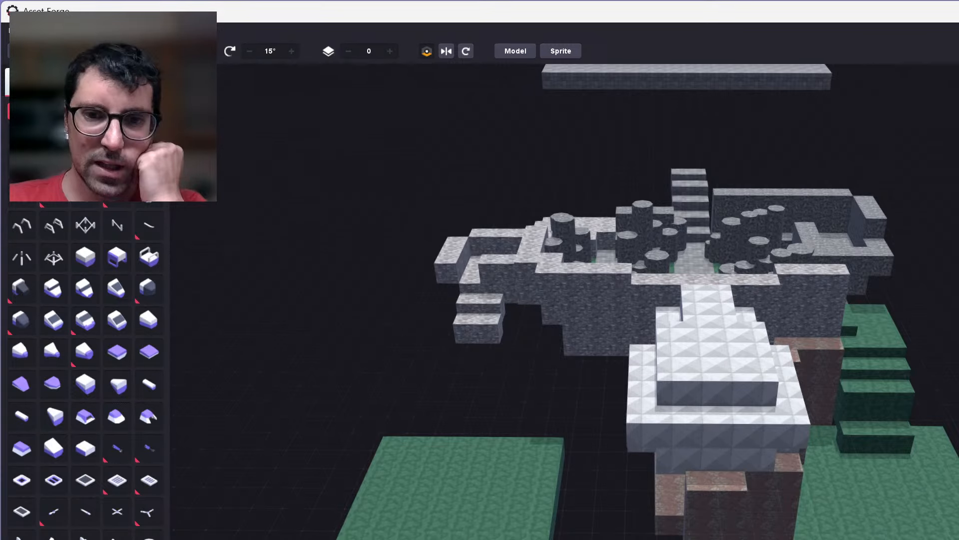
pyautogui.moveTo(578, 490); pyautogui.dragTo(669, 511, button='right')
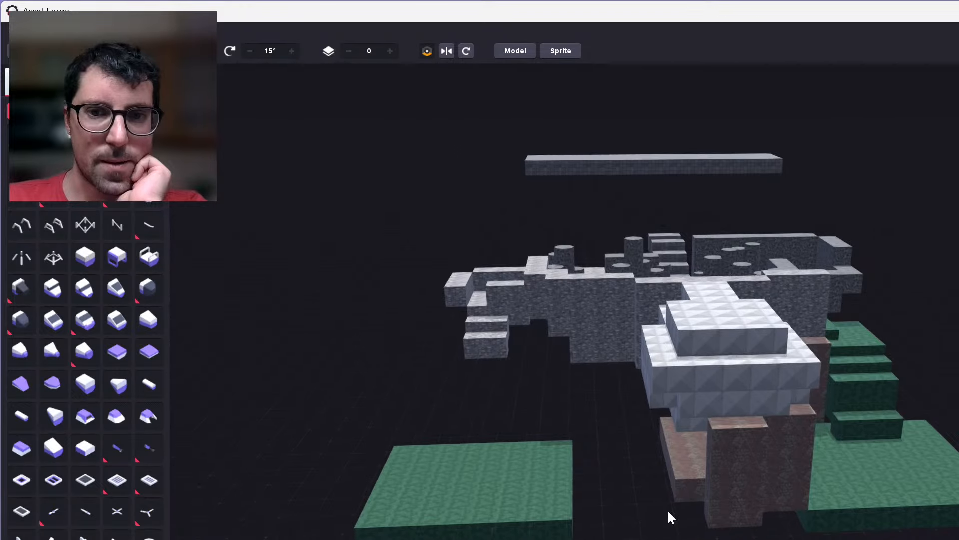
pyautogui.moveTo(680, 424); pyautogui.dragTo(444, 475, button='right')
pyautogui.scroll(-1, 415, 505)
pyautogui.scroll(2, 415, 506)
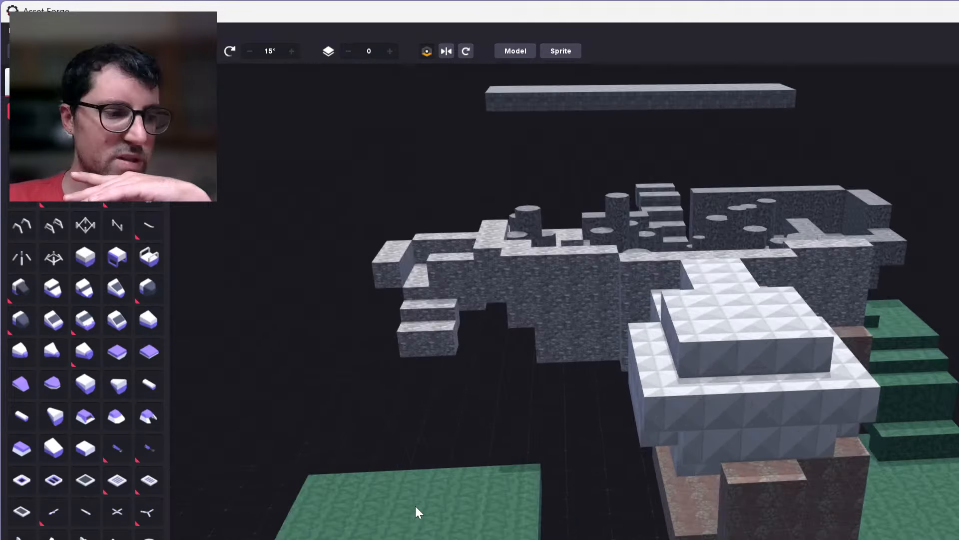
# Inspect the floating stone steps and walkway beside the gateway wall up close and in the level overview.
pyautogui.scroll(3, 415, 506)
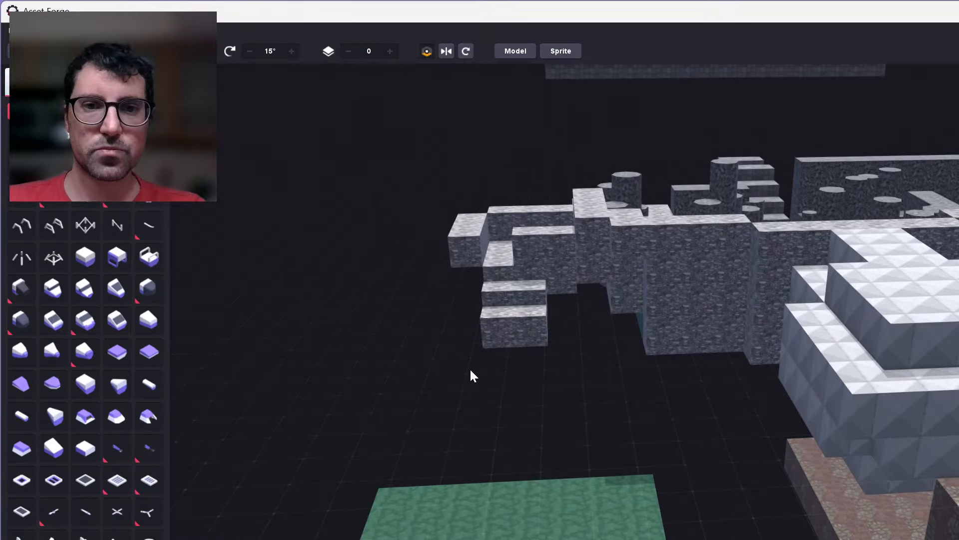
pyautogui.scroll(5, 608, 506)
pyautogui.moveTo(608, 504)
pyautogui.mouseDown(button='right')
pyautogui.moveTo(656, 501)
pyautogui.moveTo(594, 506)
pyautogui.mouseUp(button='right')
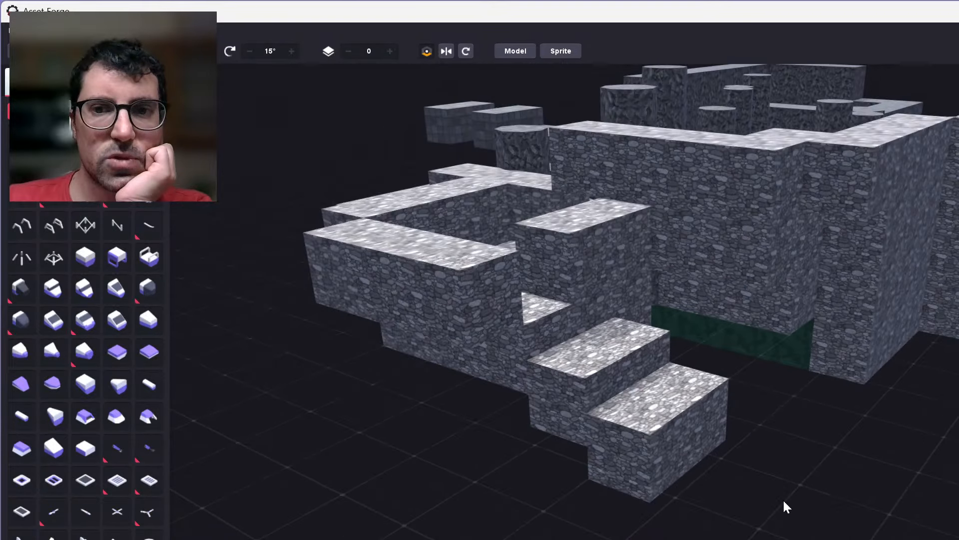
pyautogui.scroll(3, 785, 506)
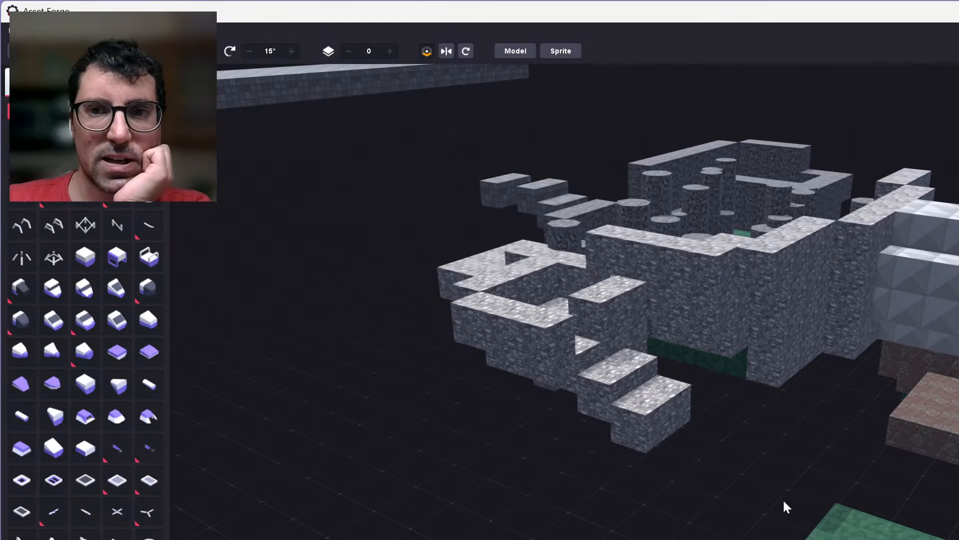
pyautogui.moveTo(783, 499)
pyautogui.mouseDown(button='right')
pyautogui.moveTo(658, 494)
pyautogui.moveTo(809, 539)
pyautogui.moveTo(798, 506)
pyautogui.mouseUp(button='right')
pyautogui.moveTo(798, 501); pyautogui.dragTo(771, 463, button='middle')
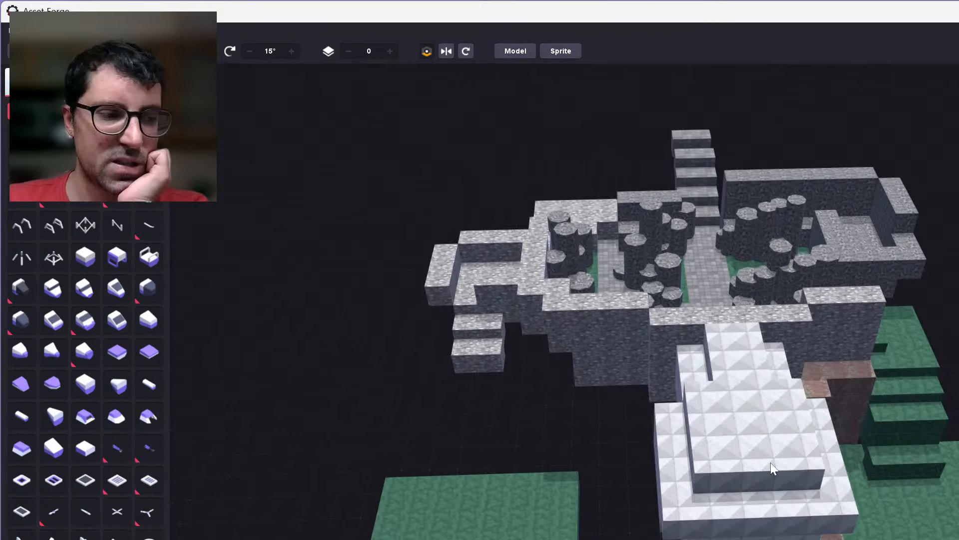
# Switch to the running Robotino 3D game and move the robot out of the gateway among the rock columns.
pyautogui.moveTo(754, 469); pyautogui.dragTo(814, 441, button='right')
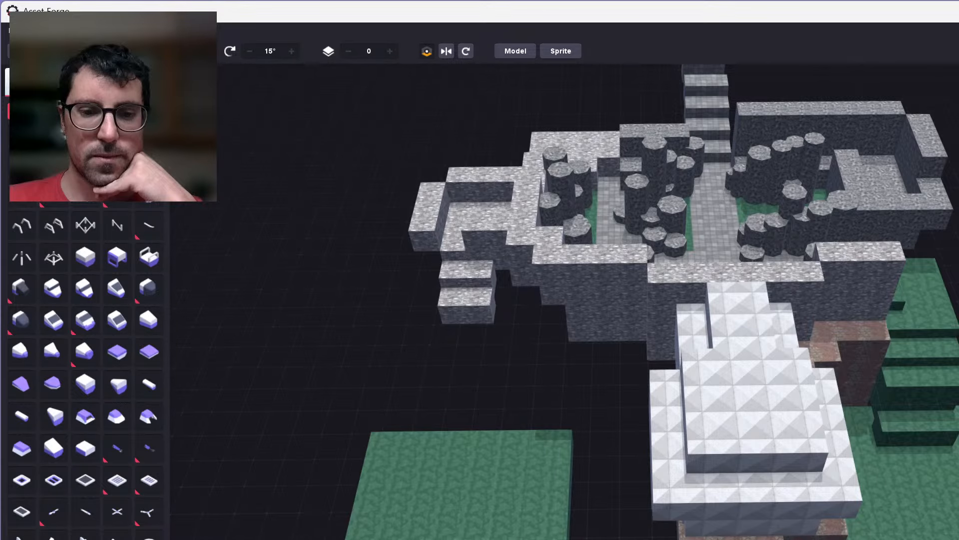
pyautogui.hotkey('alt', 'Tab')
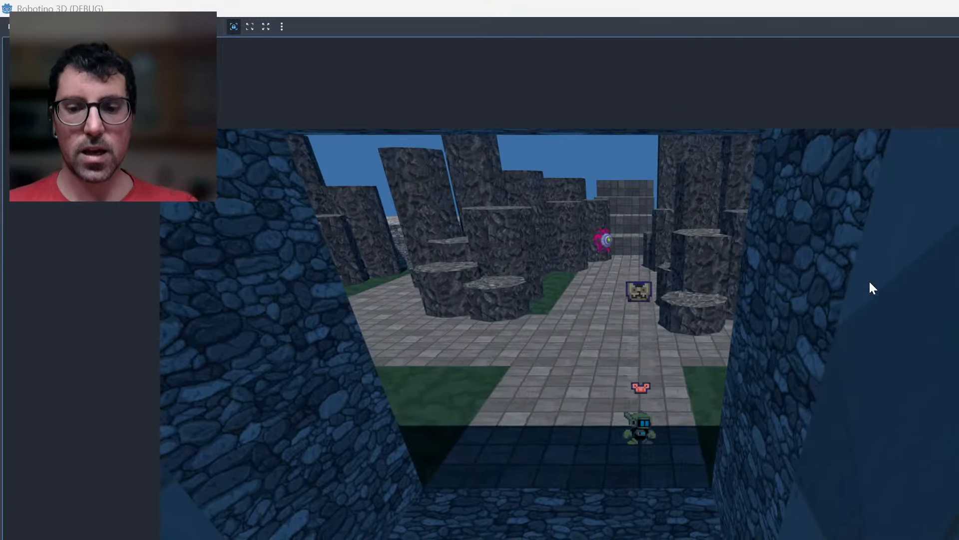
pyautogui.press('Up')
pyautogui.press('Left')
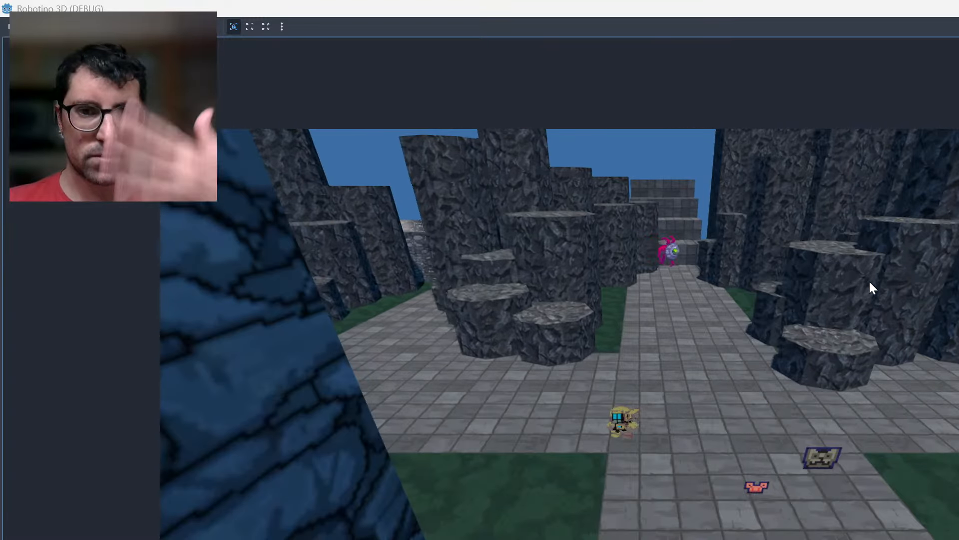
pyautogui.press('Left')
pyautogui.press('Right')
pyautogui.press('Left')
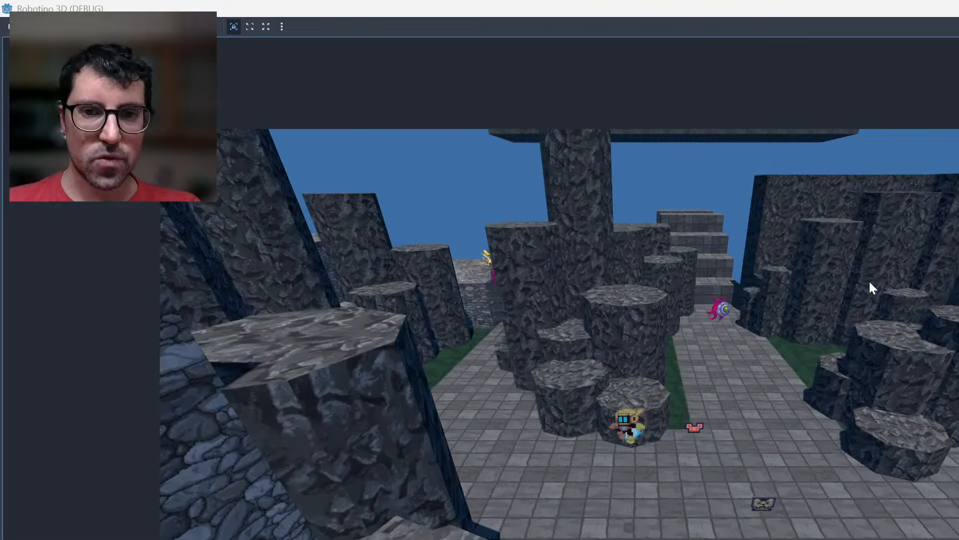
pyautogui.press('Right')
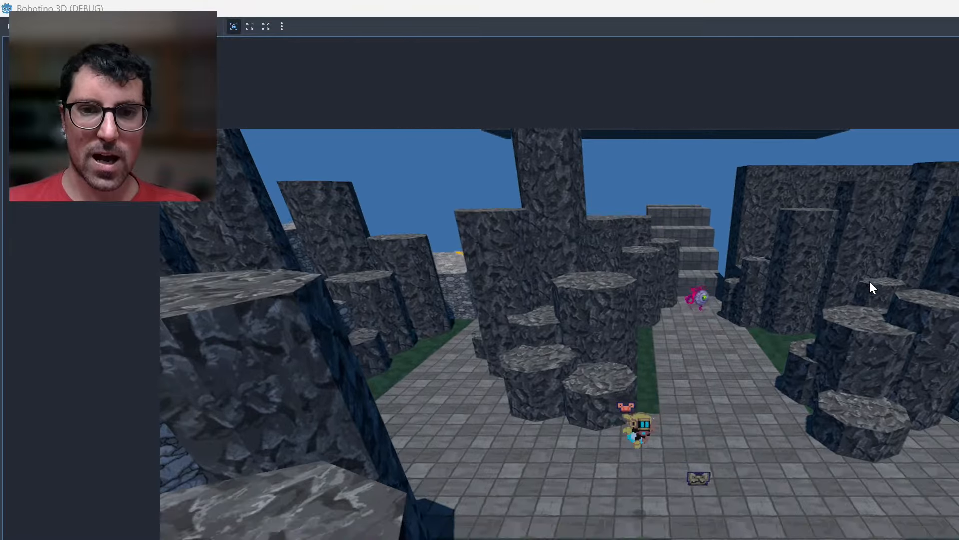
# Test the upward flight by raising the robot above the rock columns and over the stone gateway wall.
pyautogui.press('Down')
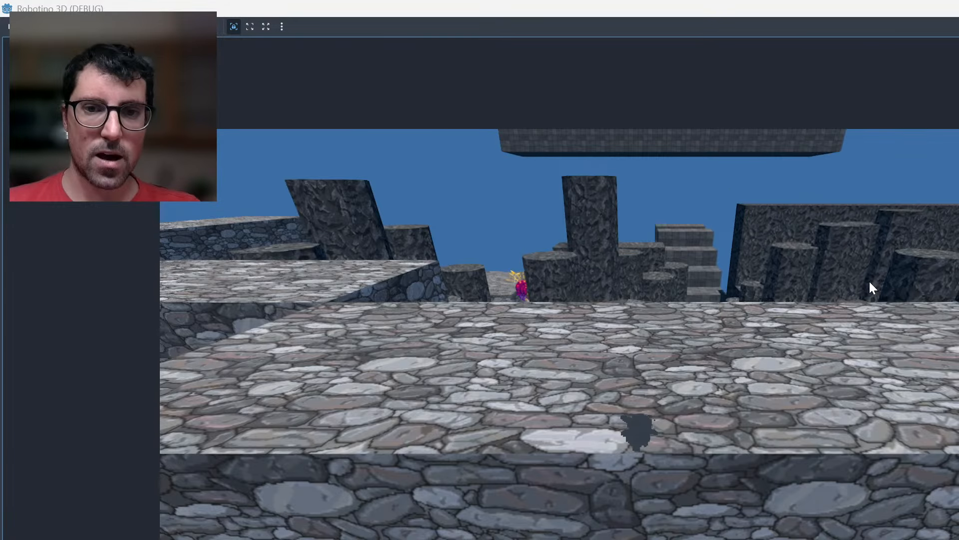
pyautogui.press('space')
pyautogui.press('Up')
pyautogui.press('Down')
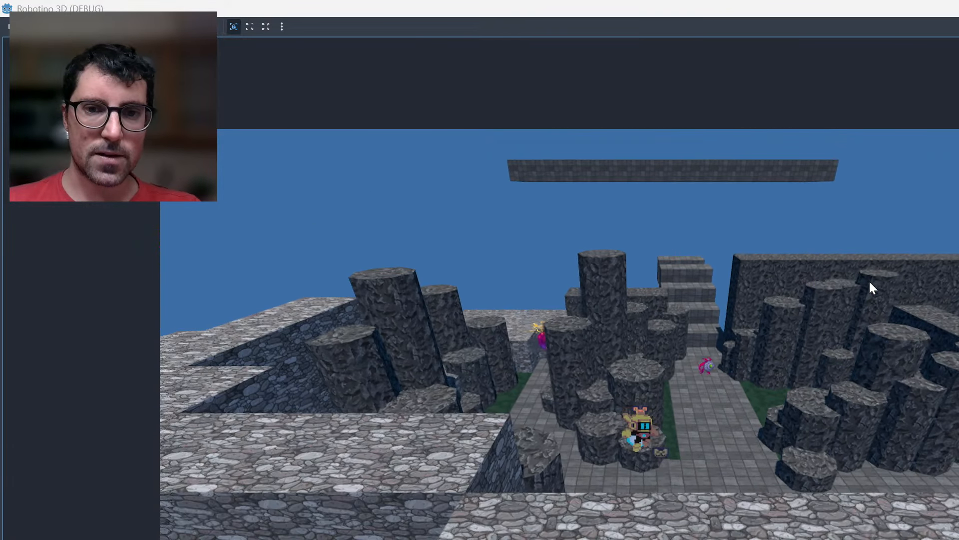
pyautogui.press('Down')
pyautogui.press('Left')
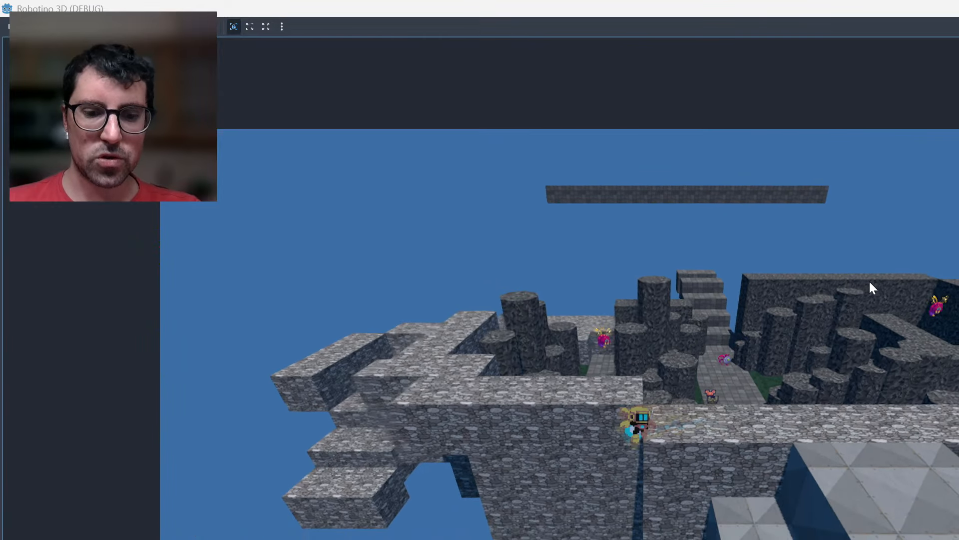
# Test the descent by flying the robot down the outside of the wall, below the floating stone steps.
pyautogui.press('Down')
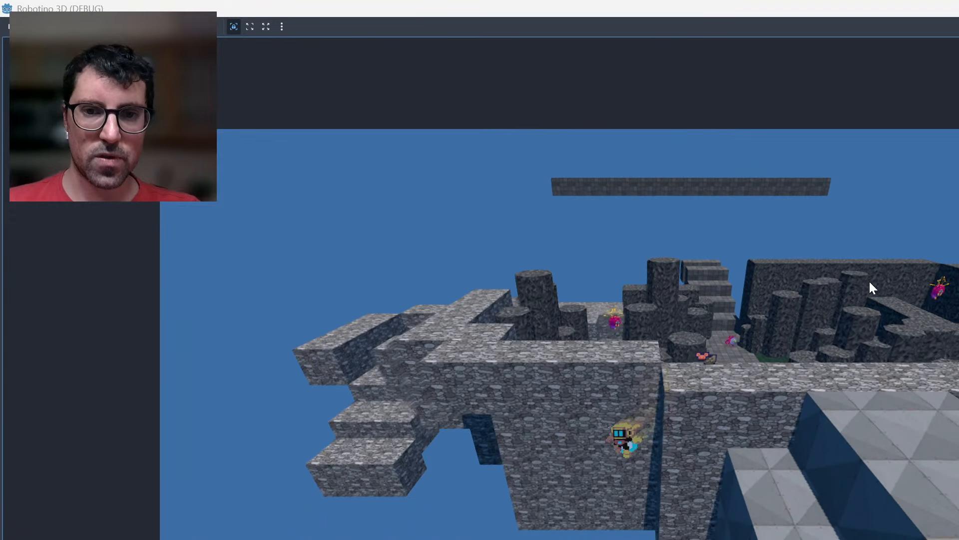
pyautogui.press('Left')
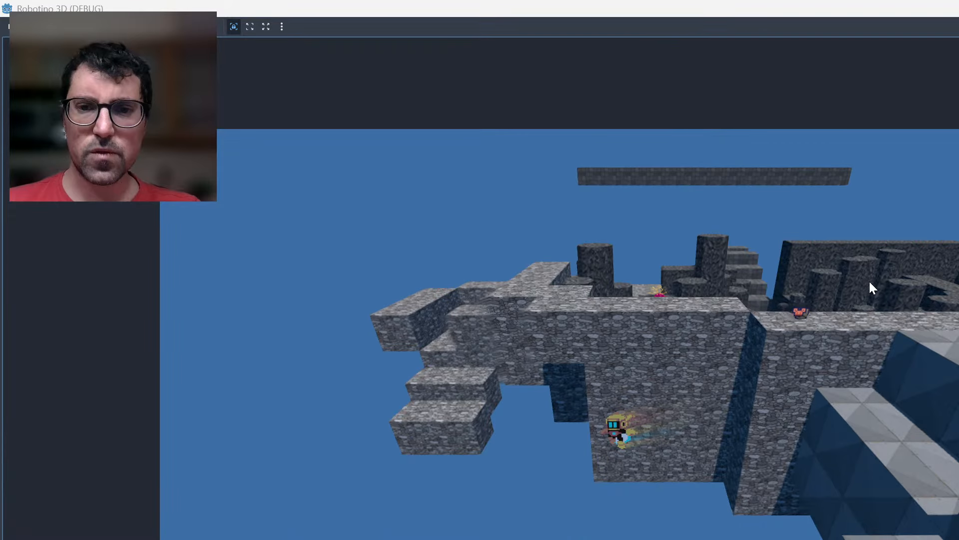
pyautogui.press('Left')
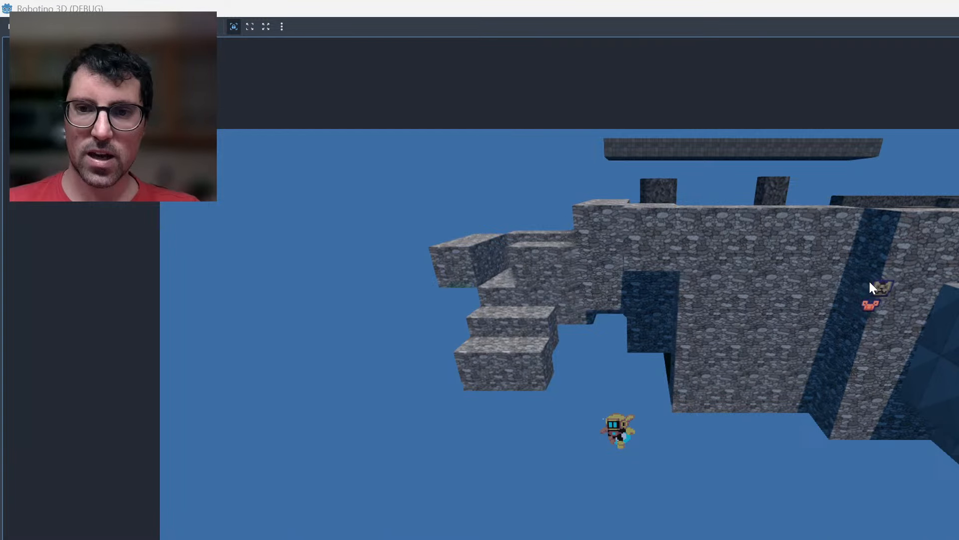
pyautogui.press('Down')
pyautogui.press('Left')
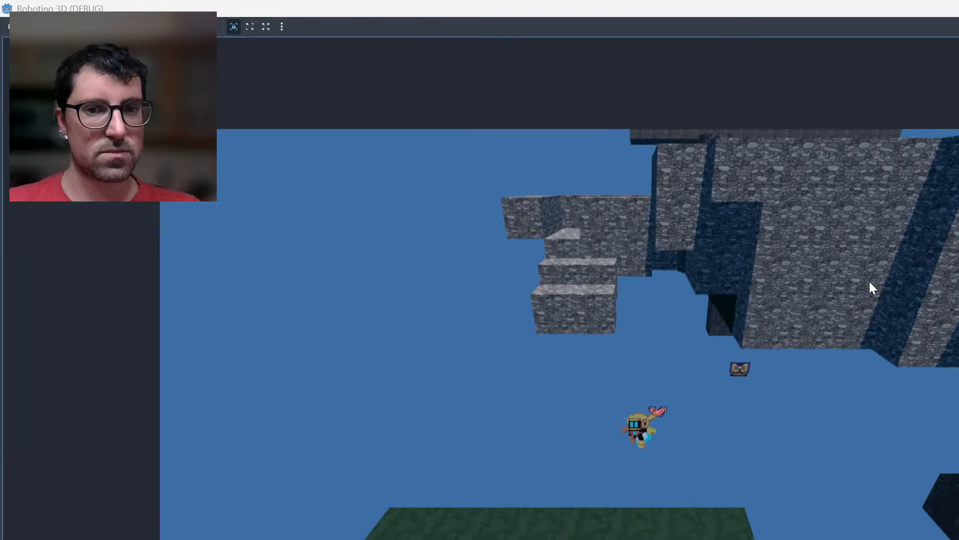
pyautogui.press('Right')
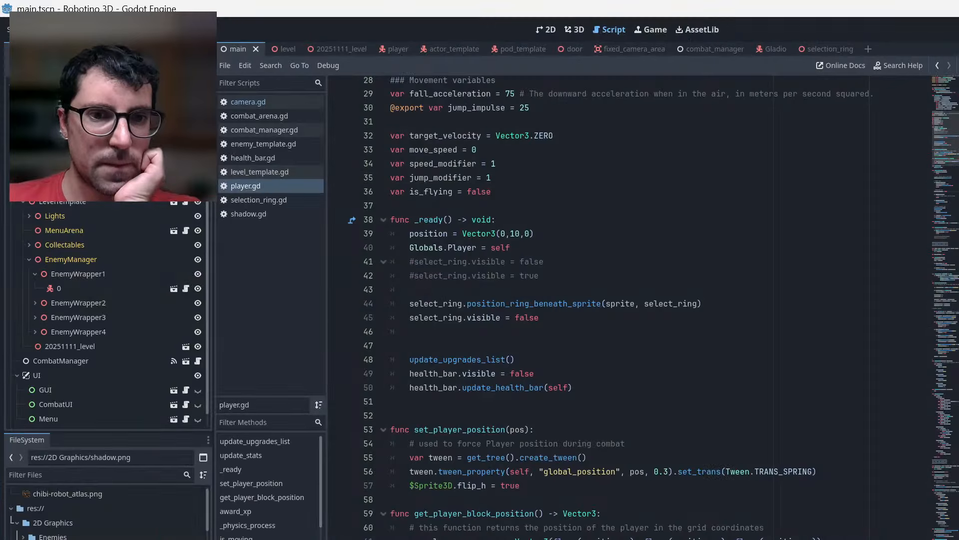
# In player.gd, set the vertical velocity for the "fly" action to -jump_impulse*0.3.
pyautogui.scroll(-12, 629, 300)
pyautogui.click(534, 419)
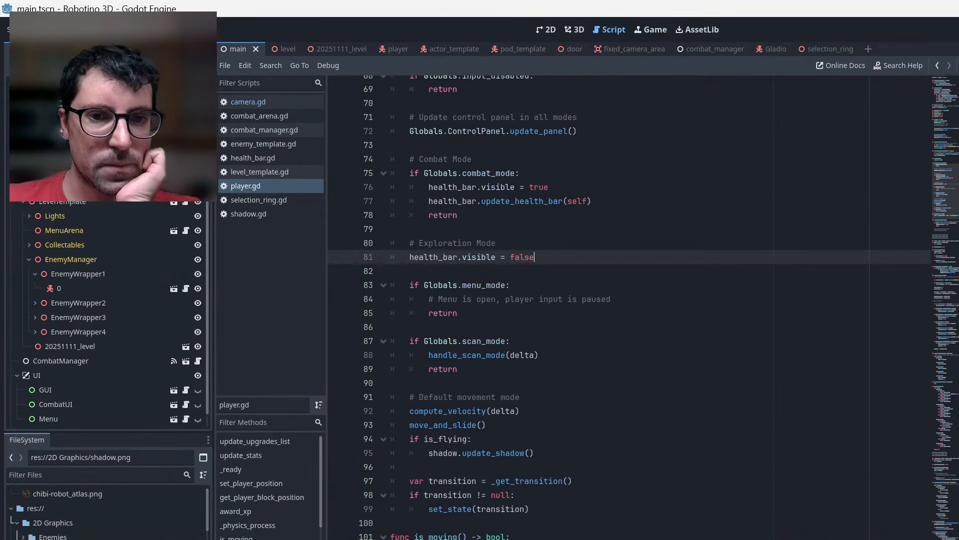
pyautogui.scroll(-20, 629, 300)
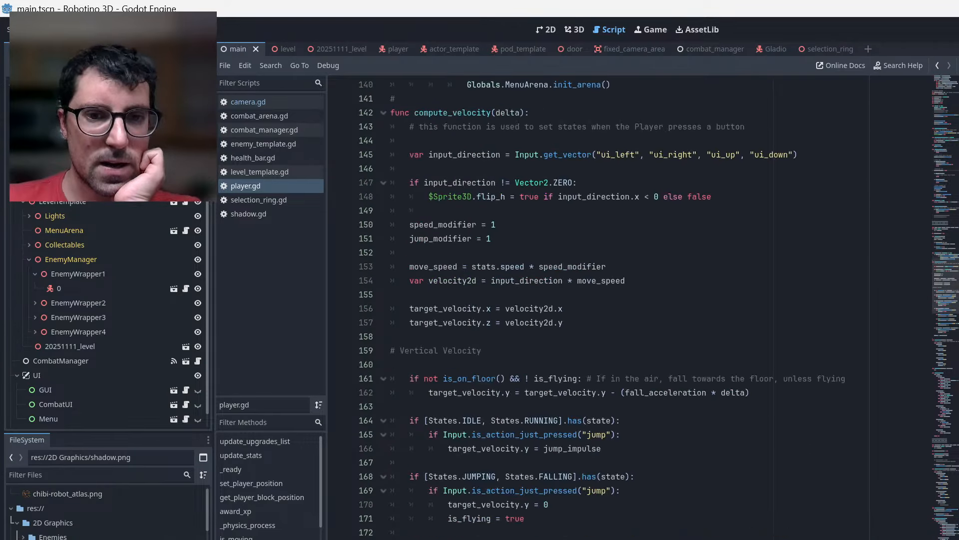
pyautogui.scroll(-7, 629, 299)
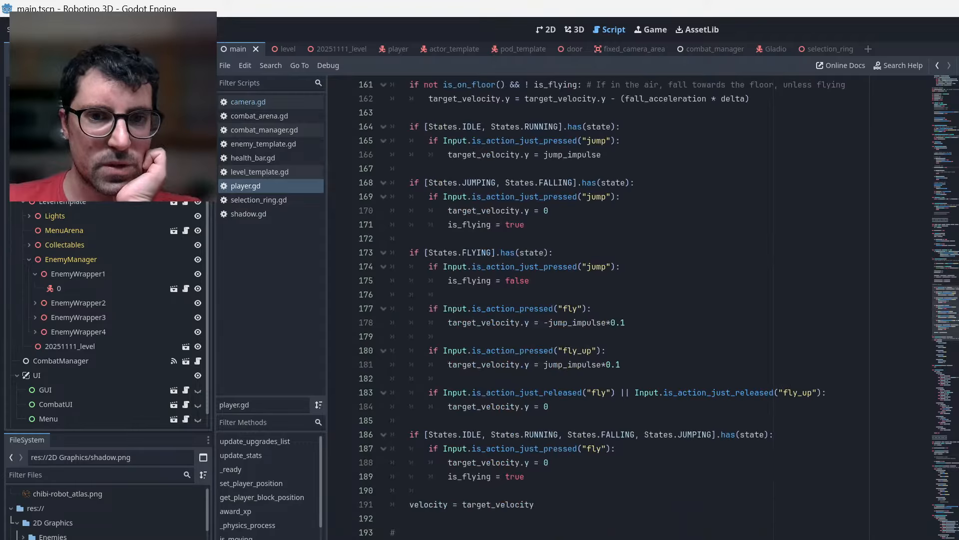
pyautogui.click(625, 323)
pyautogui.press('BackSpace')
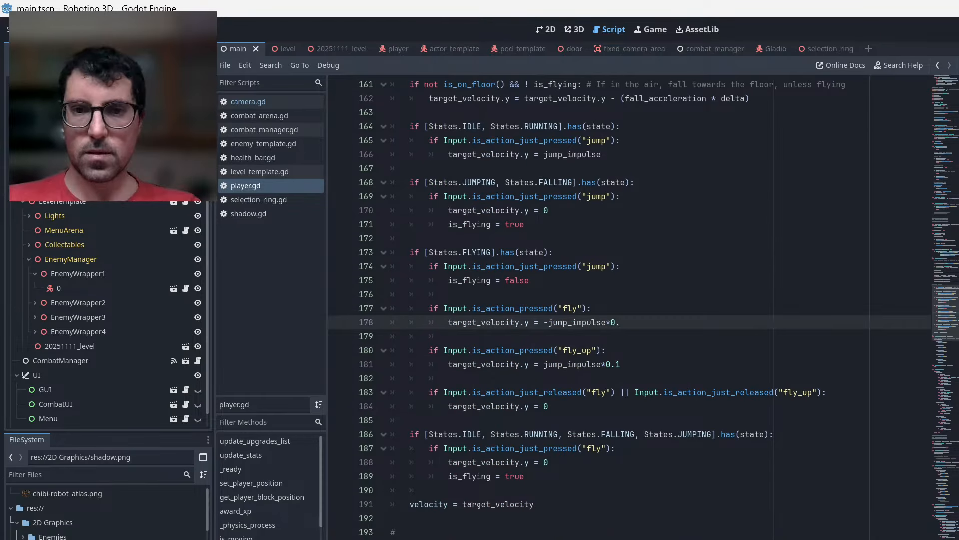
pyautogui.write('3')
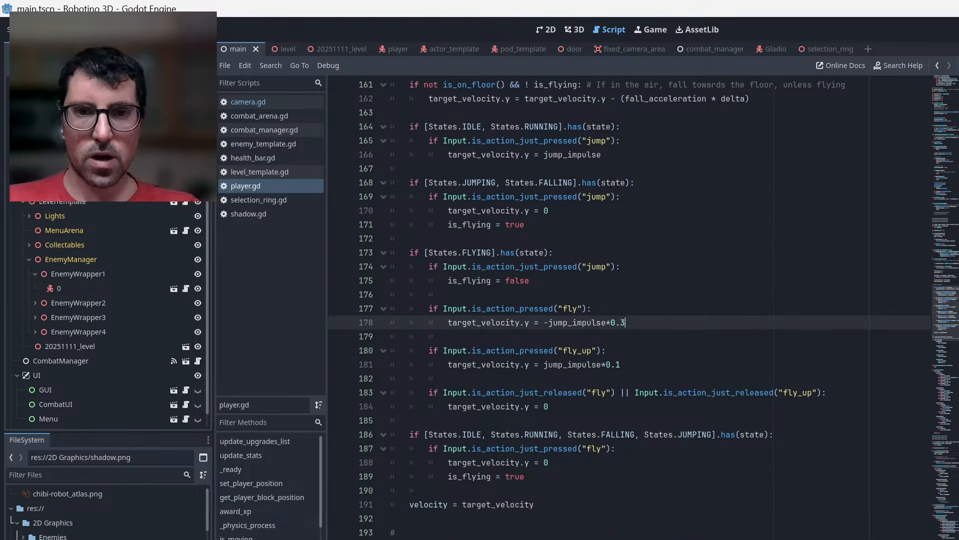
# Set the vertical velocity for the "fly_up" action to jump_impulse*0.3 and save the script.
pyautogui.press('Down')
pyautogui.press('Down')
pyautogui.press('Down')
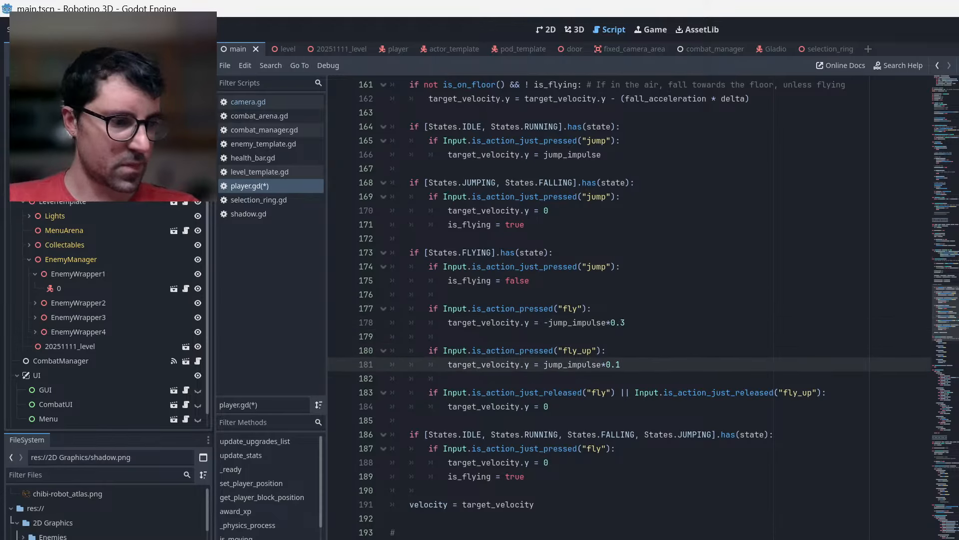
pyautogui.press('BackSpace')
pyautogui.write('3')
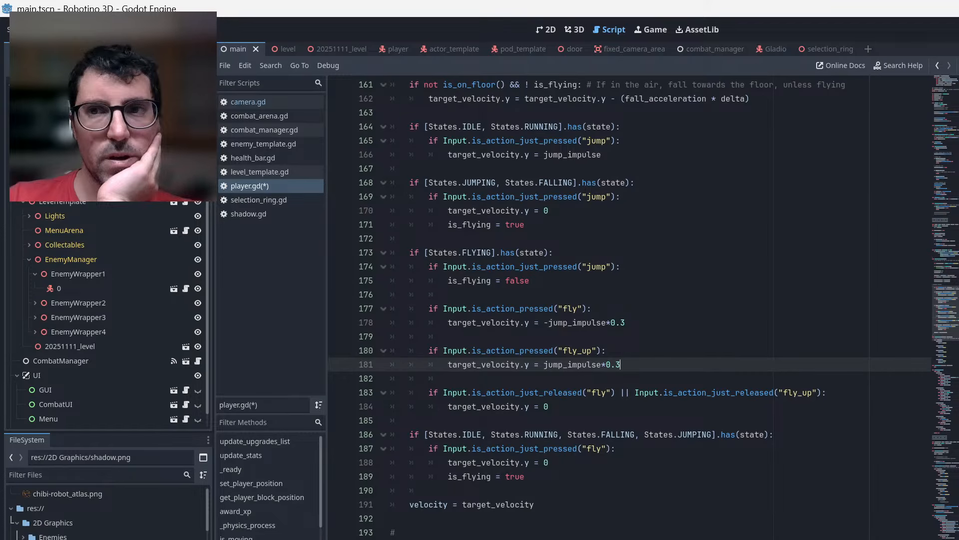
pyautogui.hotkey('ctrl', 's')
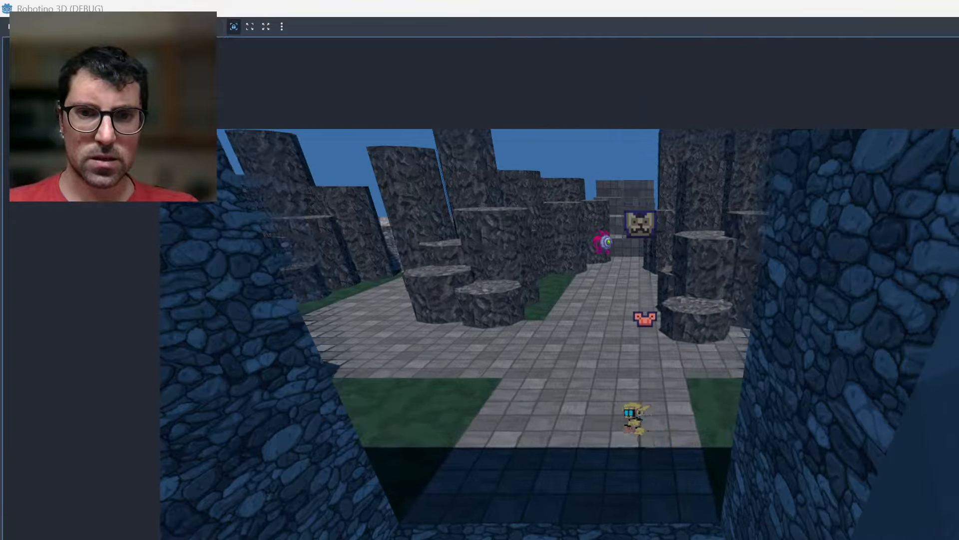
# Playtest the changed flight speed by taking the robot from the gateway up above the rock columns.
pyautogui.press('Left')
pyautogui.press('Down')
pyautogui.press('Up')
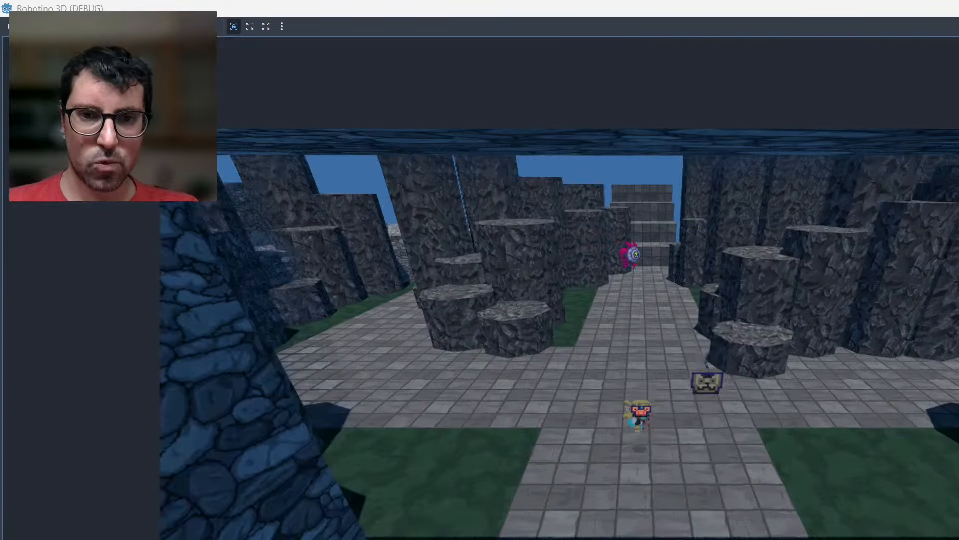
pyautogui.press('Up')
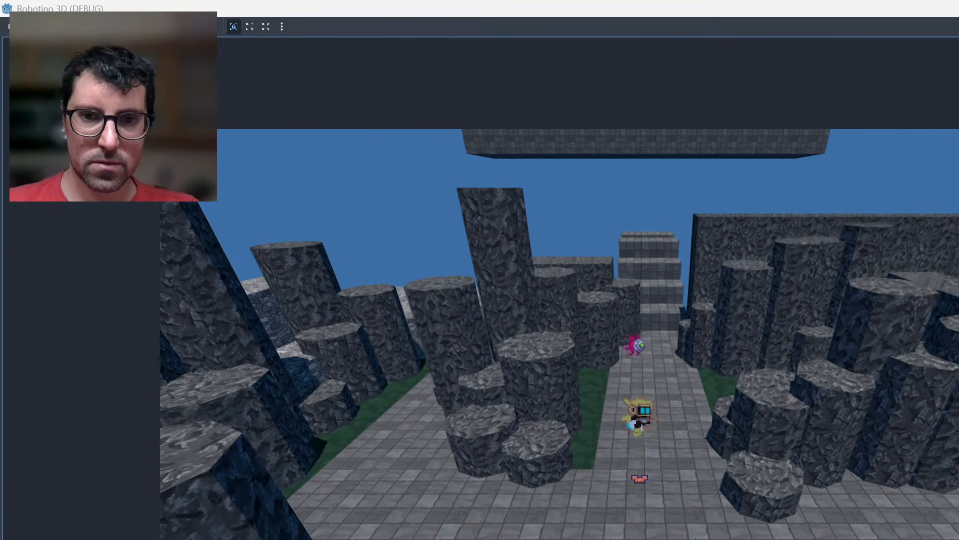
pyautogui.press('space')
pyautogui.press('Left')
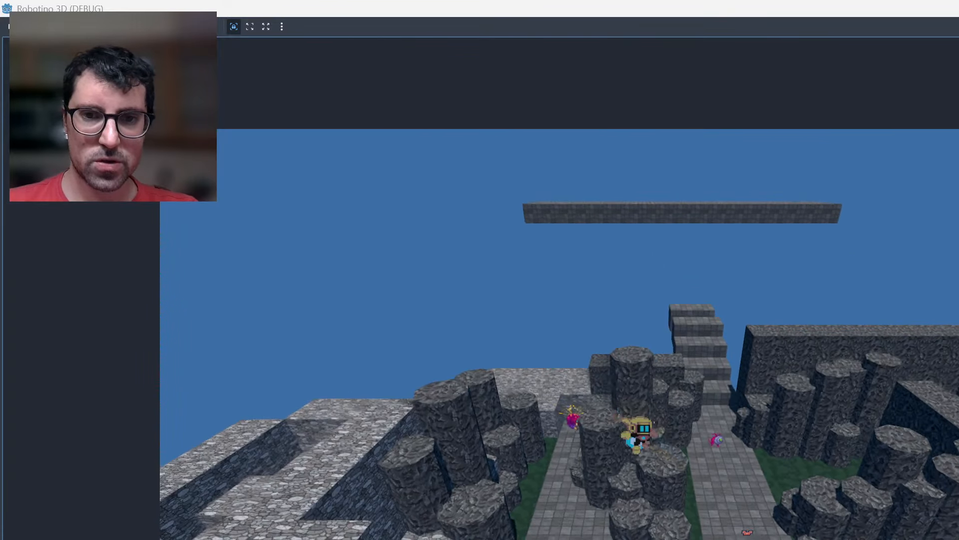
# Fly the robot over the stone wall and down its outer face toward the dark stone floor below.
pyautogui.press('Down')
pyautogui.press('Left')
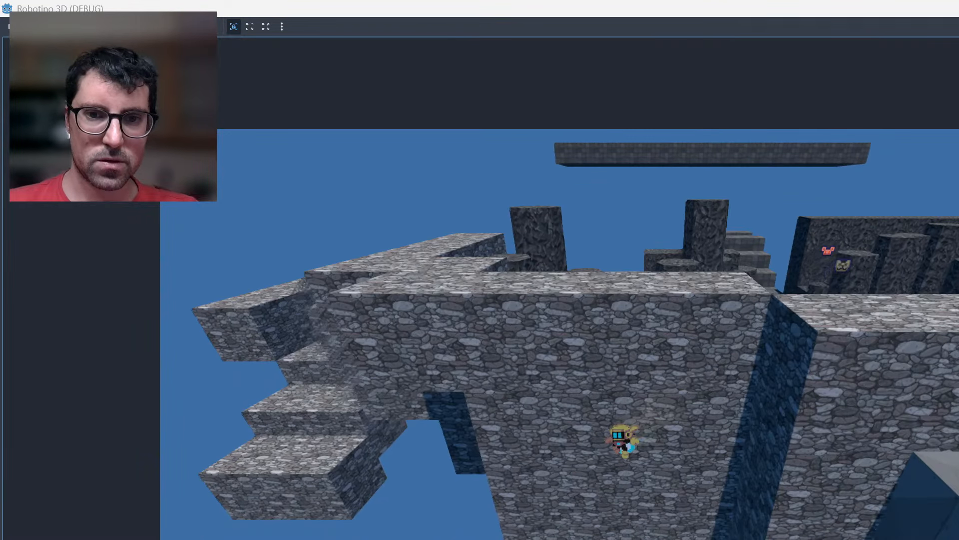
pyautogui.press('Left')
pyautogui.press('Right')
pyautogui.press('space')
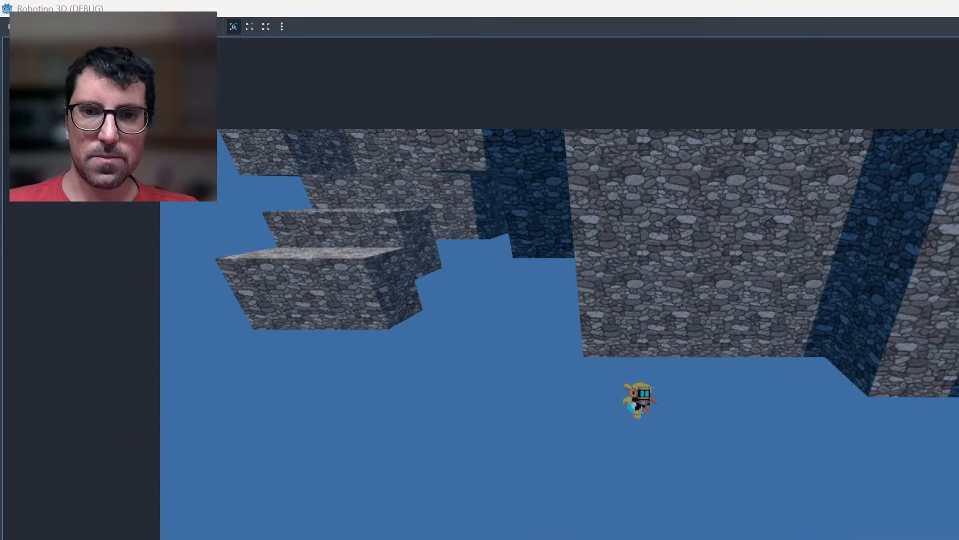
pyautogui.press('space')
pyautogui.press('Left')
pyautogui.press('Right')
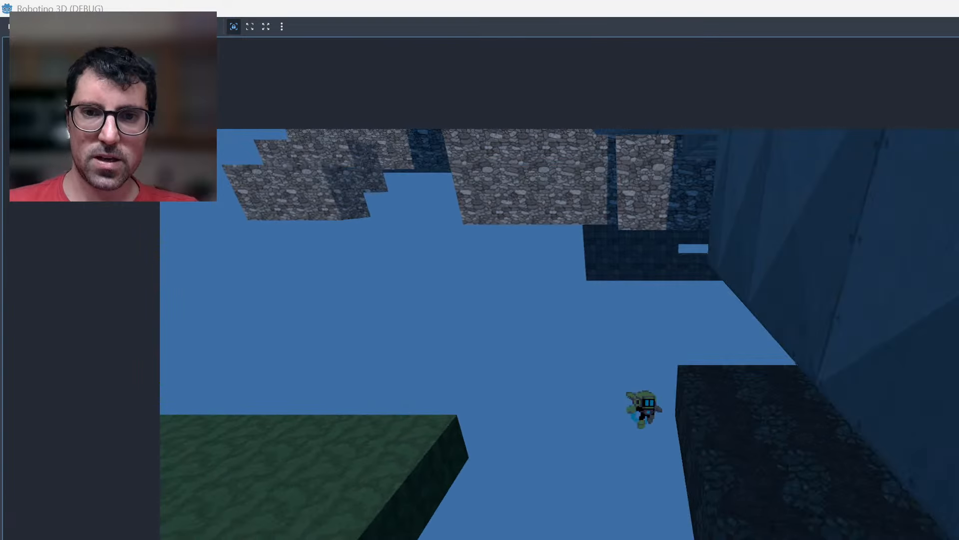
# Explore the dark stone floor beneath the white platform, and fly the robot back up beside the gateway wall.
pyautogui.press('Right')
pyautogui.press('space')
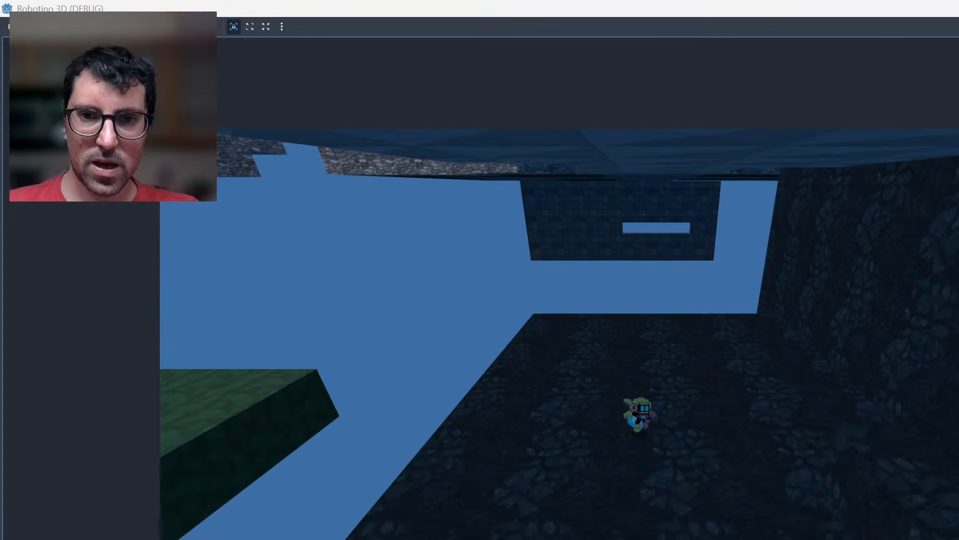
pyautogui.press('space')
pyautogui.press('Left')
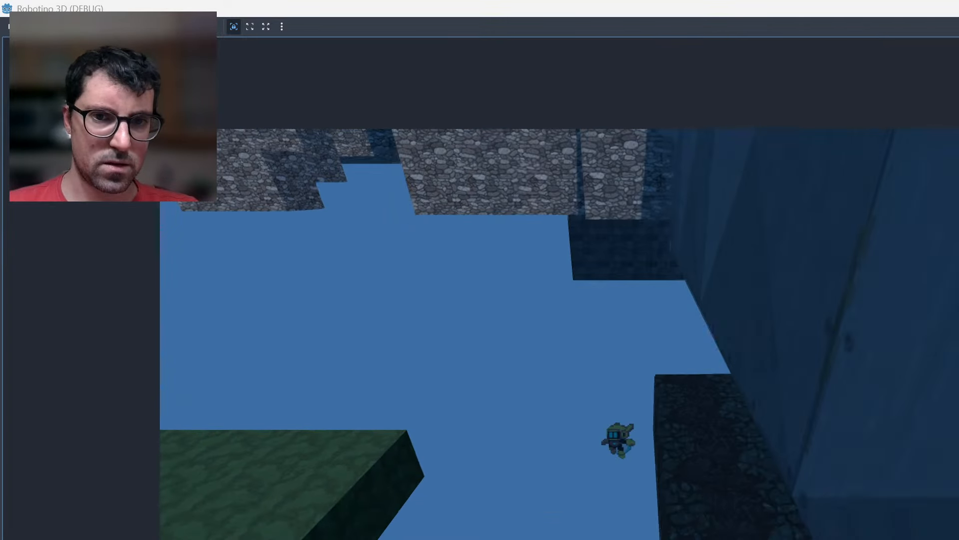
pyautogui.press('space')
pyautogui.press('Right')
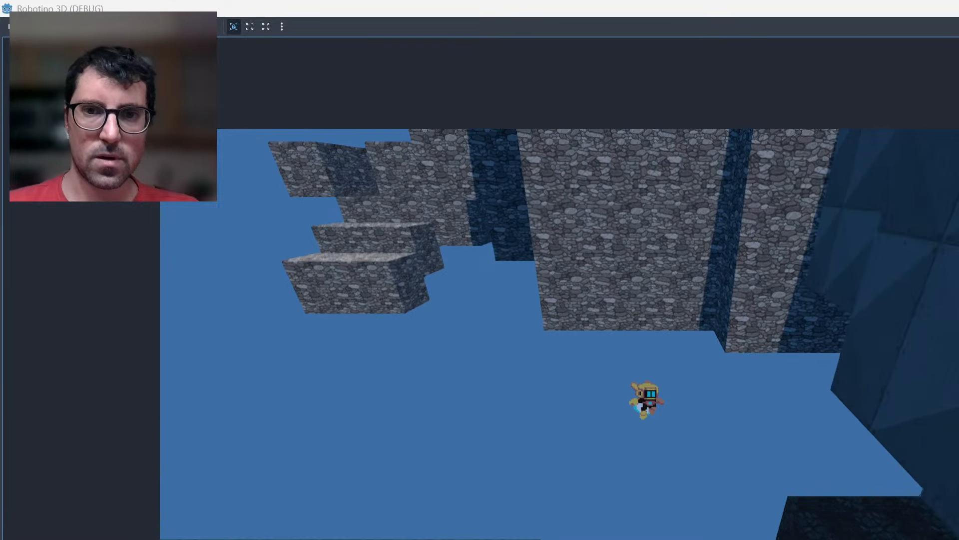
pyautogui.press('space')
pyautogui.press('Right')
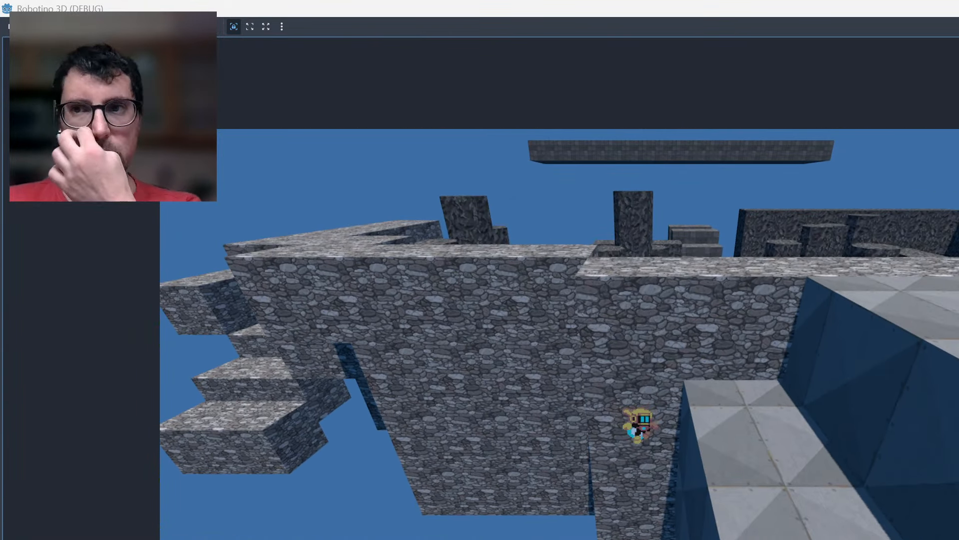
# Stop the game and set the "fly_up" velocity in player.gd to jump_impulse*0.25.
pyautogui.press('F8')
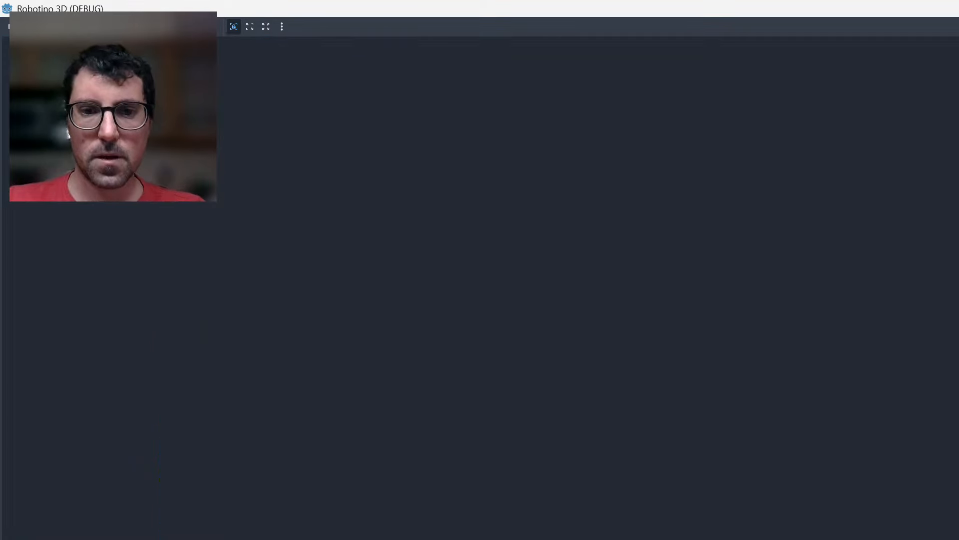
pyautogui.press('BackSpace')
pyautogui.write('2')
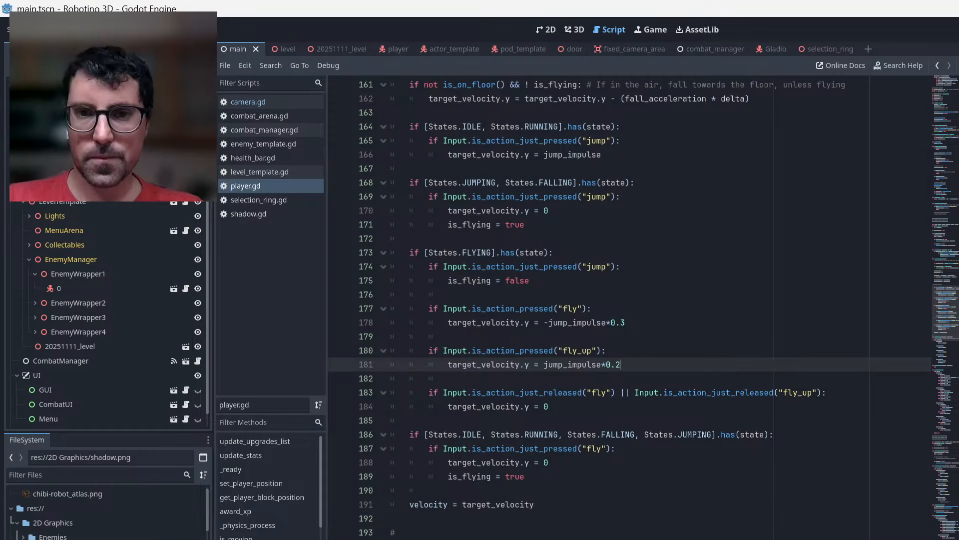
pyautogui.write('5')
# Set the downward "fly" velocity in player.gd to -jump_impulse*0.25.
pyautogui.press('Up')
pyautogui.press('Up')
pyautogui.press('Up')
pyautogui.press('BackSpace')
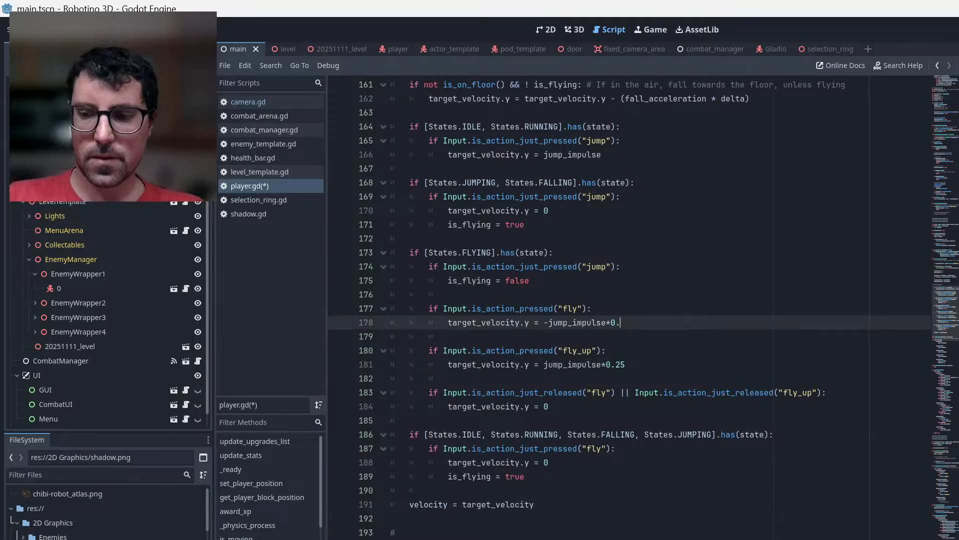
pyautogui.write('25')
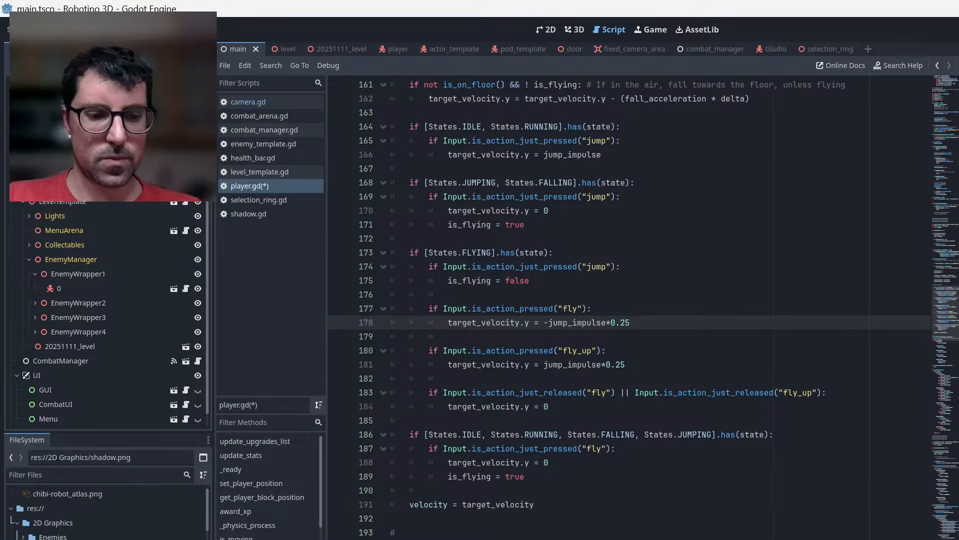
# Save player.gd and switch to Asset Forge.
pyautogui.hotkey('ctrl', 's')
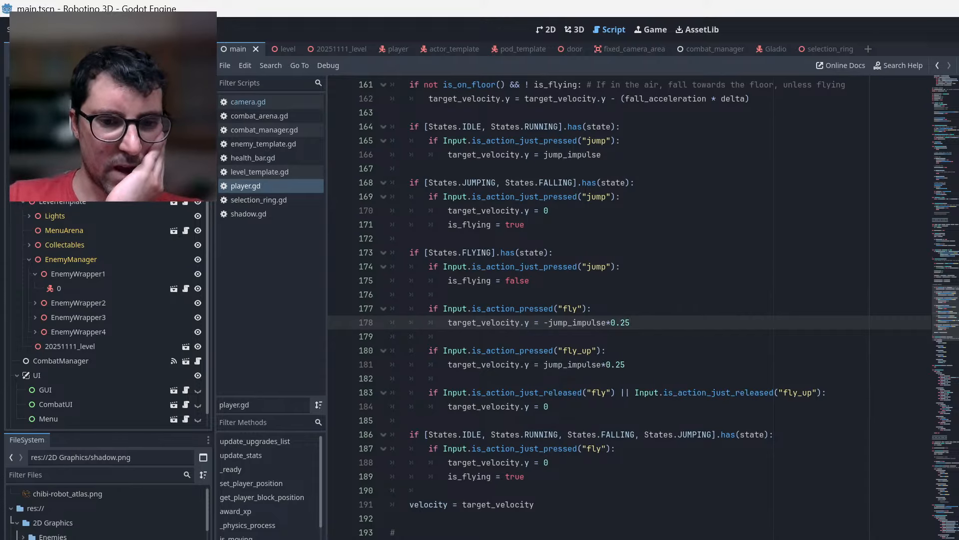
pyautogui.hotkey('alt', 'Tab')
# Examine the level model around the white platform, the stone wall with its hanging steps, and the green platform.
pyautogui.moveTo(593, 531); pyautogui.dragTo(593, 501, button='right')
pyautogui.scroll(-2, 593, 499)
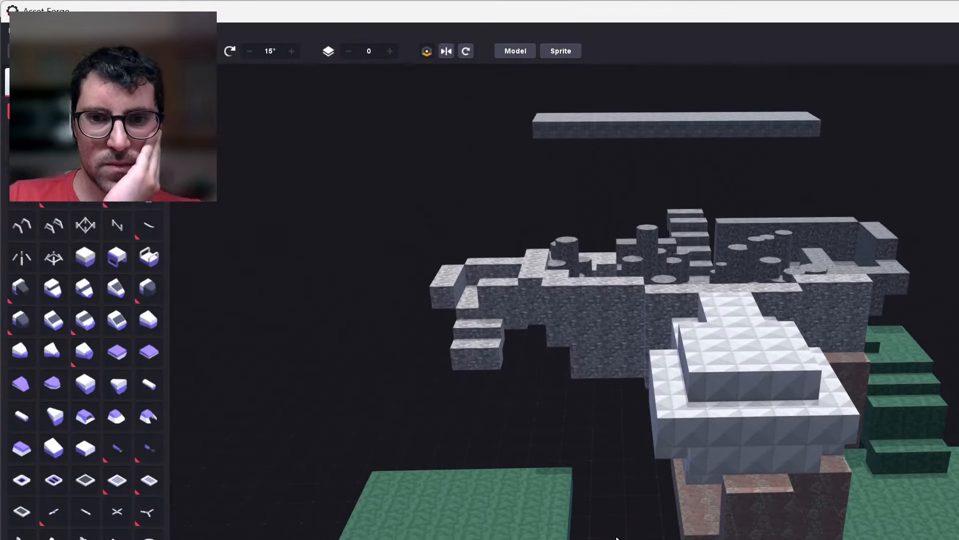
pyautogui.scroll(3, 593, 535)
pyautogui.scroll(-2, 593, 530)
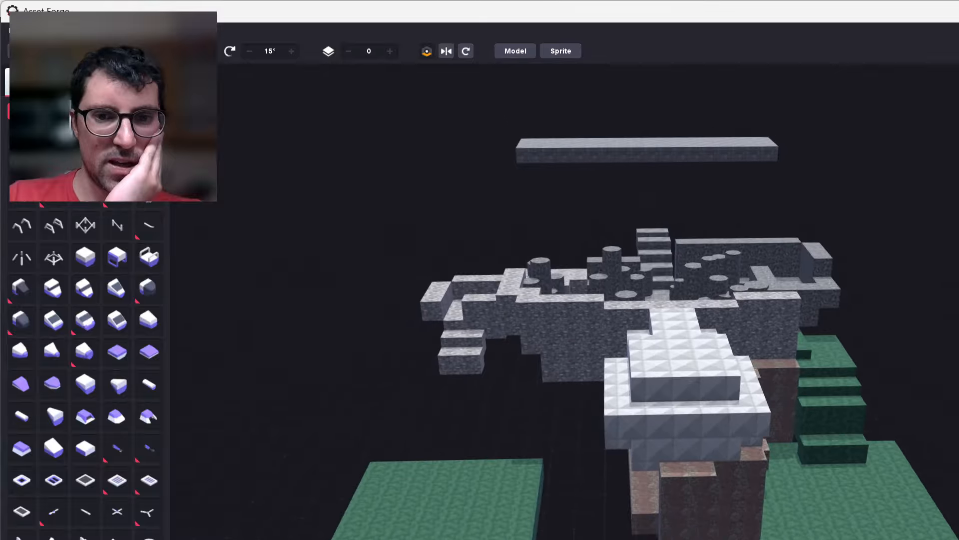
pyautogui.moveTo(593, 530)
pyautogui.mouseDown(button='right')
pyautogui.moveTo(575, 520)
pyautogui.moveTo(580, 525)
pyautogui.mouseUp(button='right')
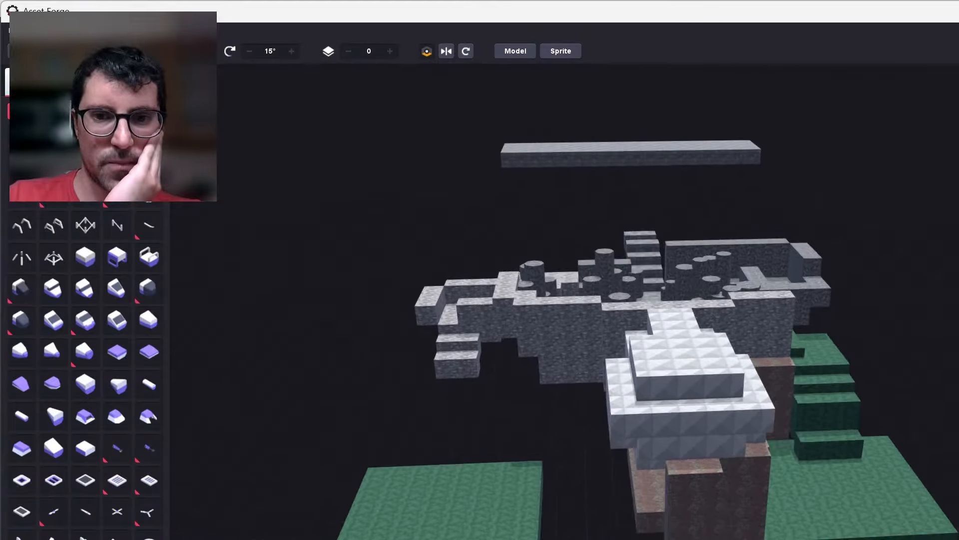
pyautogui.scroll(4, 580, 526)
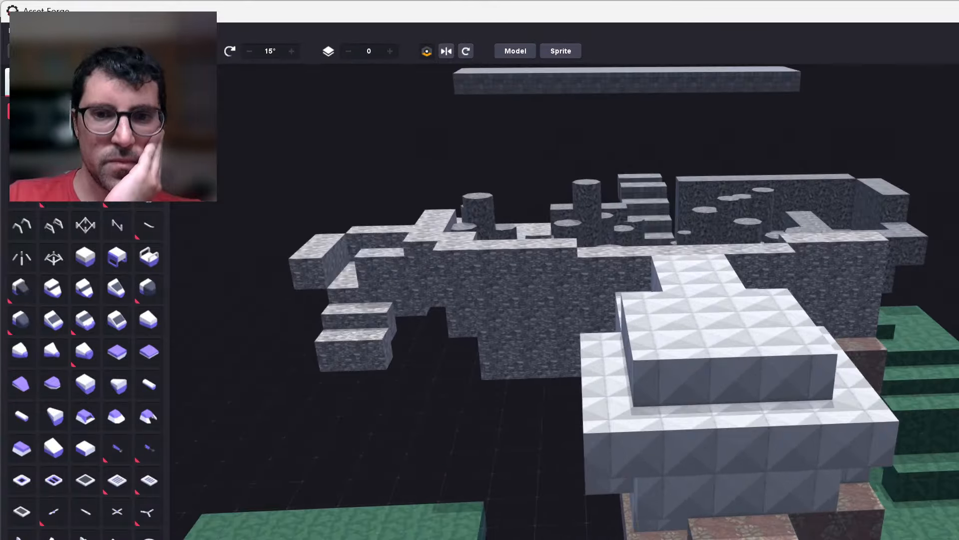
pyautogui.moveTo(581, 526); pyautogui.dragTo(628, 475, button='middle')
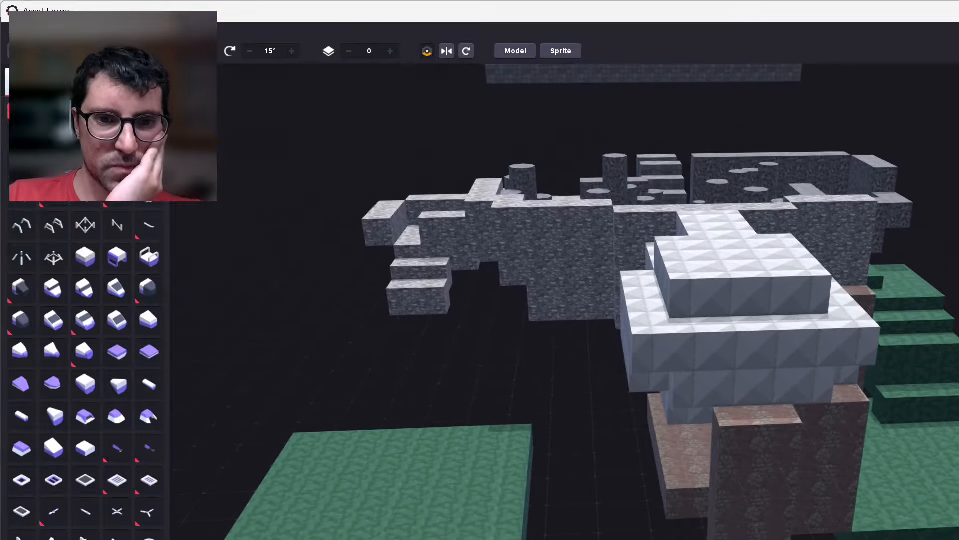
pyautogui.moveTo(628, 475); pyautogui.dragTo(596, 477, button='right')
pyautogui.moveTo(596, 477); pyautogui.dragTo(747, 479, button='middle')
pyautogui.scroll(2, 644, 389)
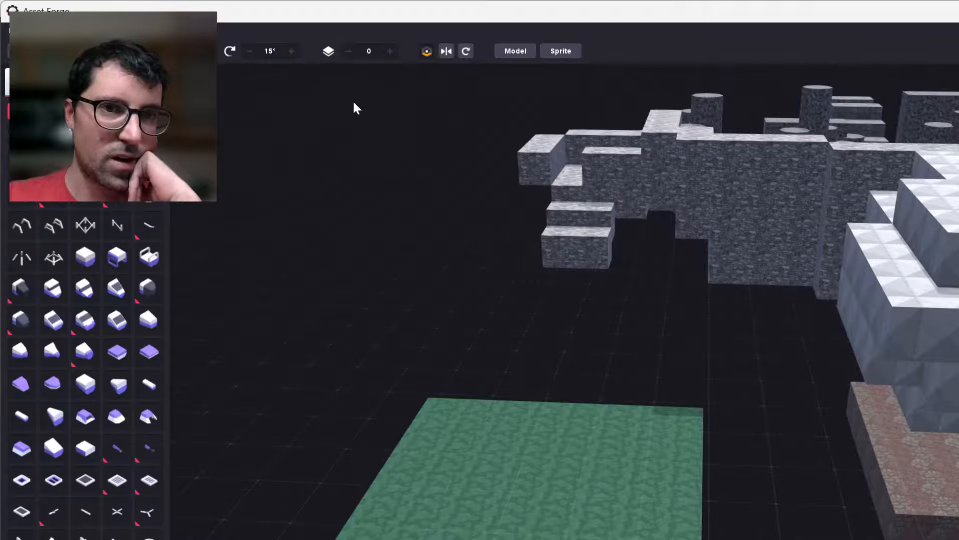
# Lower the building grid to layer -5, checking its height against the green platform.
pyautogui.click(349, 52)
pyautogui.click(349, 51)
pyautogui.moveTo(486, 450); pyautogui.dragTo(529, 470, button='right')
pyautogui.scroll(1, 529, 470)
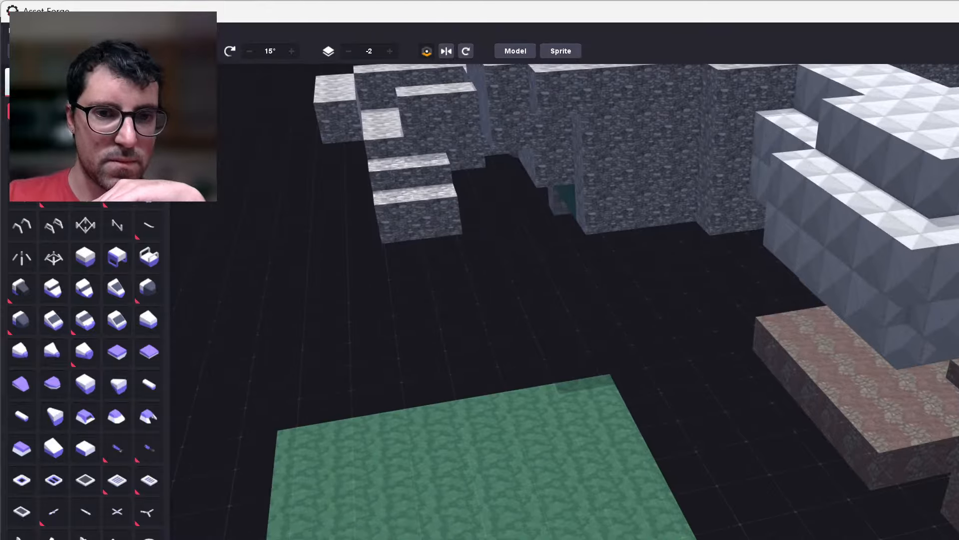
pyautogui.moveTo(509, 492); pyautogui.dragTo(699, 430, button='middle')
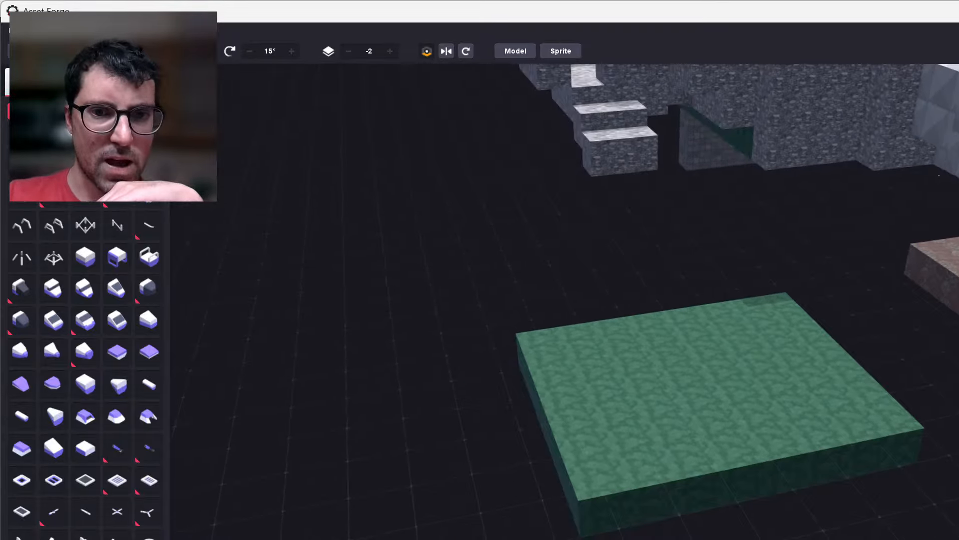
pyautogui.scroll(3, 565, 302)
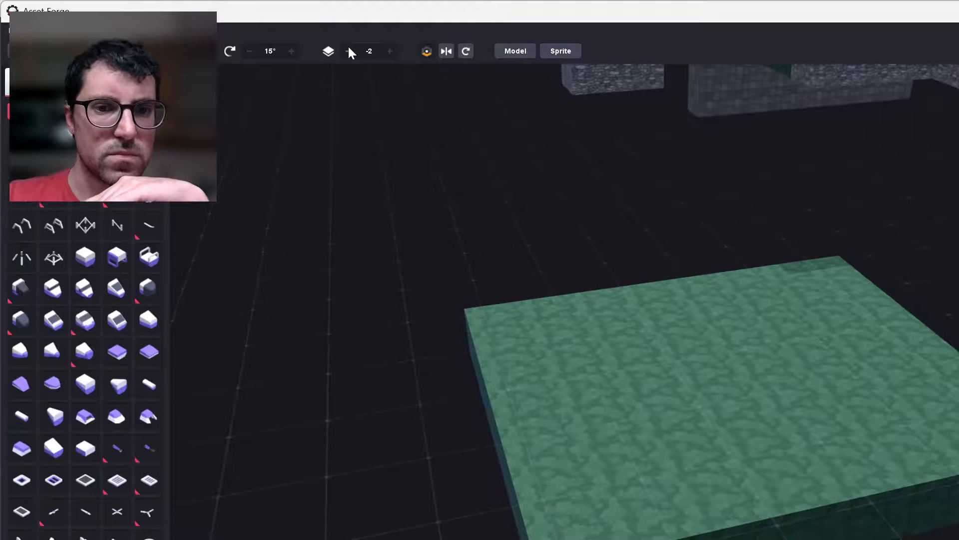
pyautogui.click(348, 50)
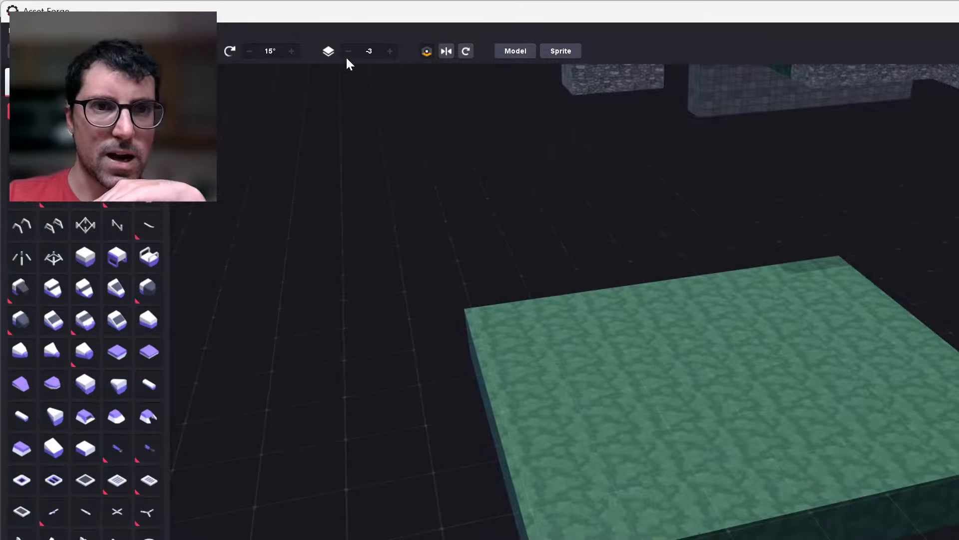
pyautogui.moveTo(346, 56); pyautogui.dragTo(420, 39, button='right')
pyautogui.moveTo(375, 404); pyautogui.dragTo(570, 393, button='middle')
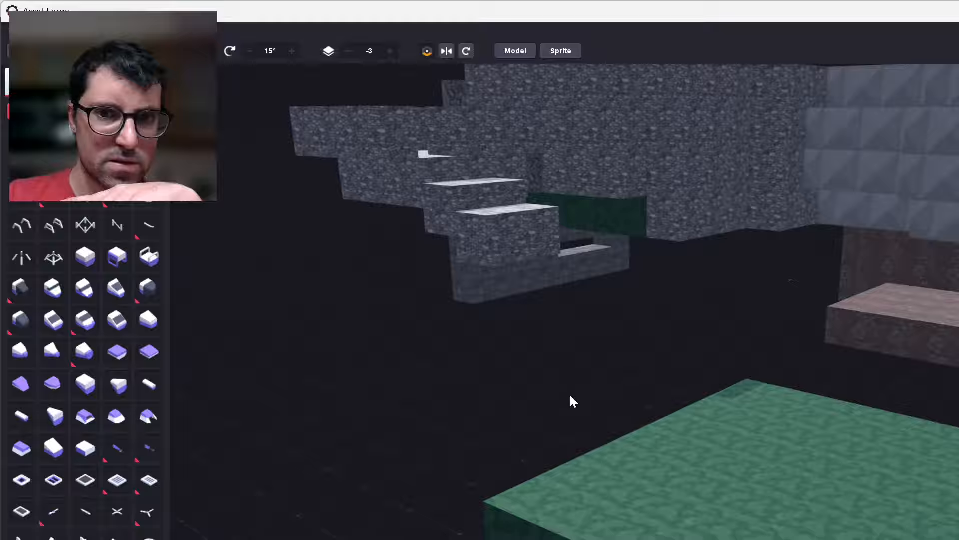
pyautogui.click(351, 50)
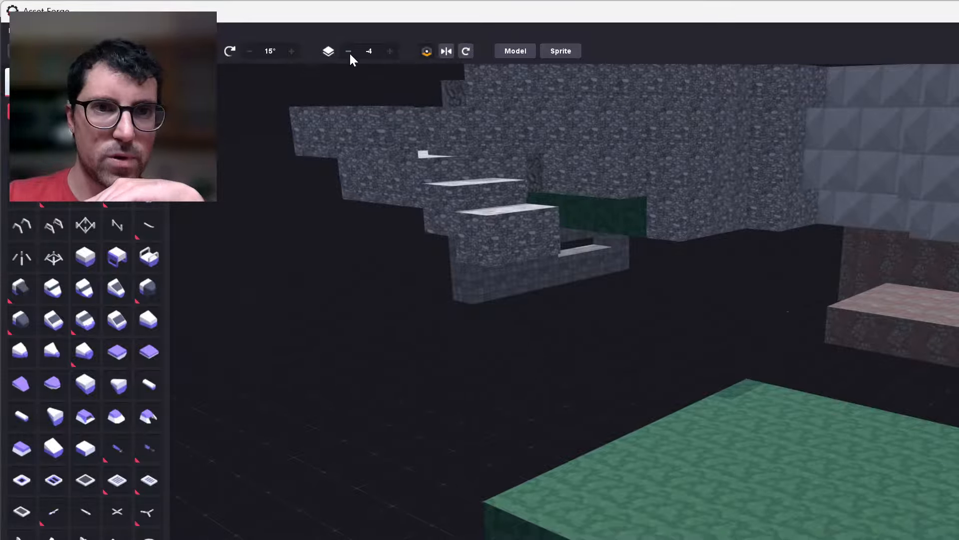
pyautogui.click(349, 52)
# Clone a block at the green platform's edge facing the stone steps, move the copy just outside that edge, and raise it above the platform.
pyautogui.moveTo(555, 328); pyautogui.dragTo(600, 535, button='right')
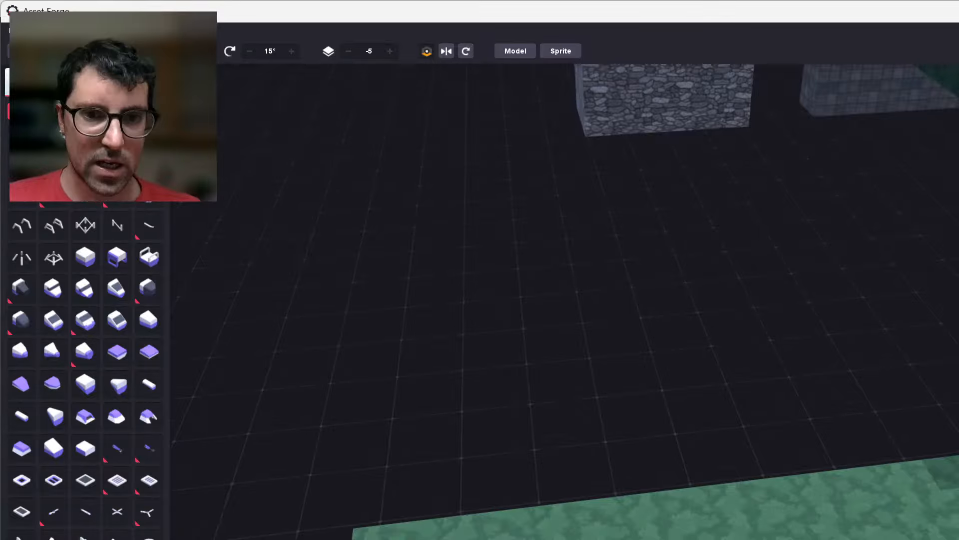
pyautogui.click(487, 535)
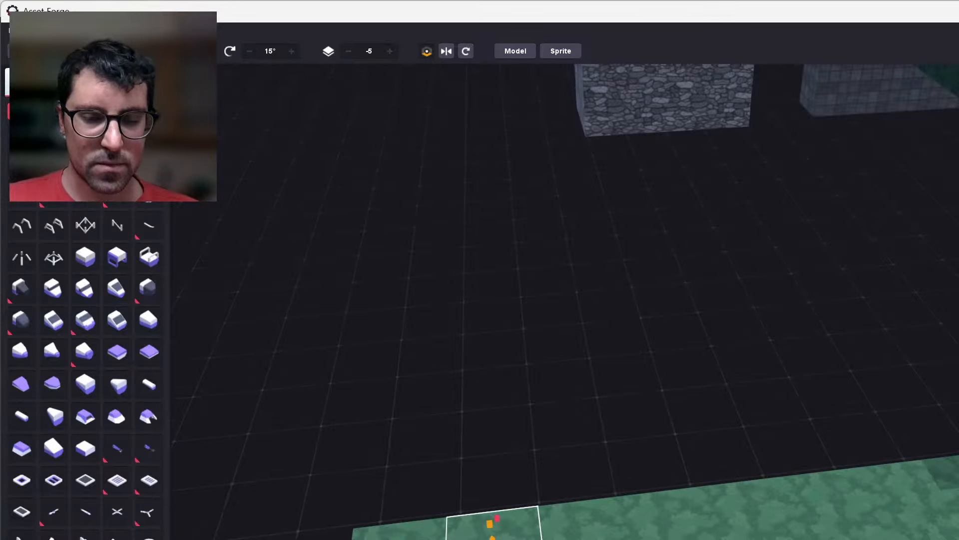
pyautogui.hotkey('ctrl', 'c')
pyautogui.moveTo(639, 299); pyautogui.dragTo(500, 300, button='right')
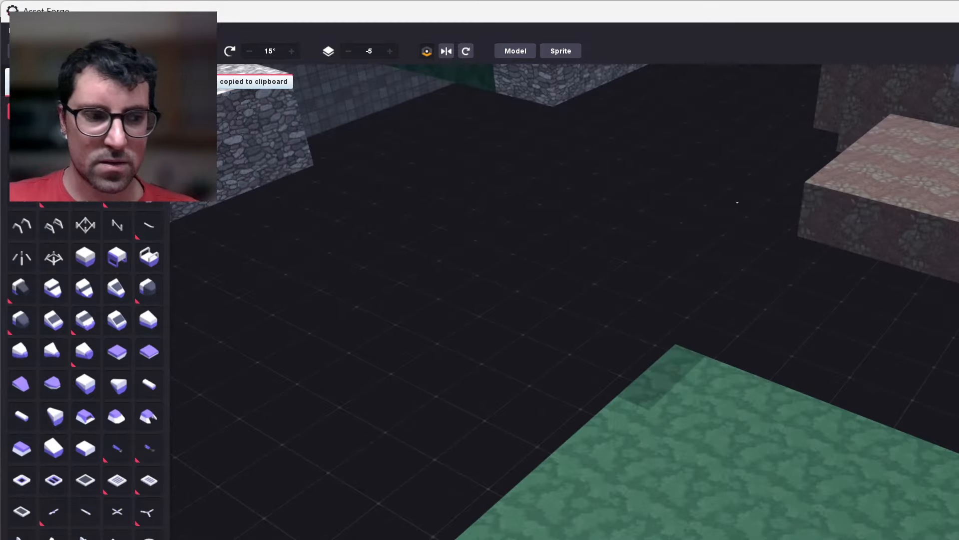
pyautogui.moveTo(465, 537); pyautogui.dragTo(604, 457, button='middle')
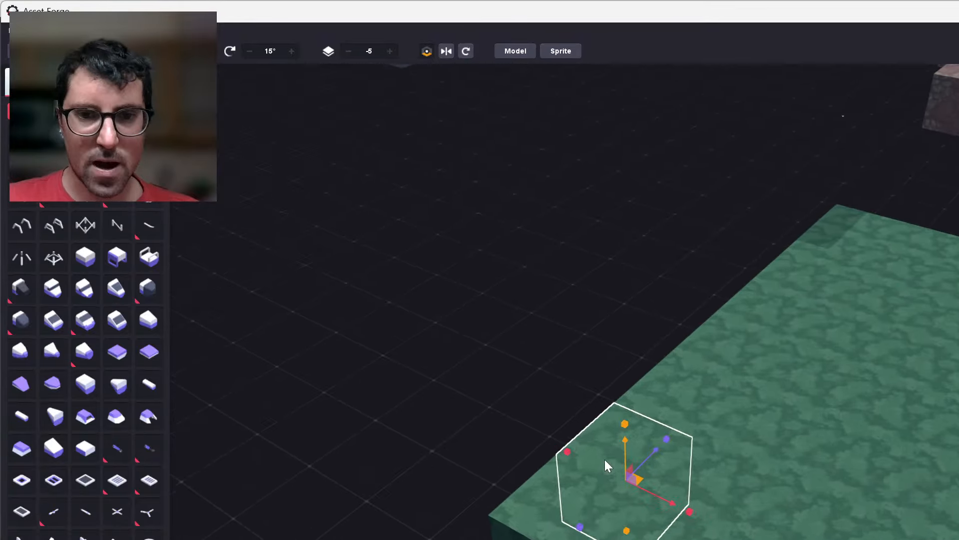
pyautogui.hotkey('ctrl', 'd')
pyautogui.moveTo(605, 460)
pyautogui.mouseDown()
pyautogui.moveTo(589, 475)
pyautogui.moveTo(534, 456)
pyautogui.moveTo(589, 490)
pyautogui.mouseUp()
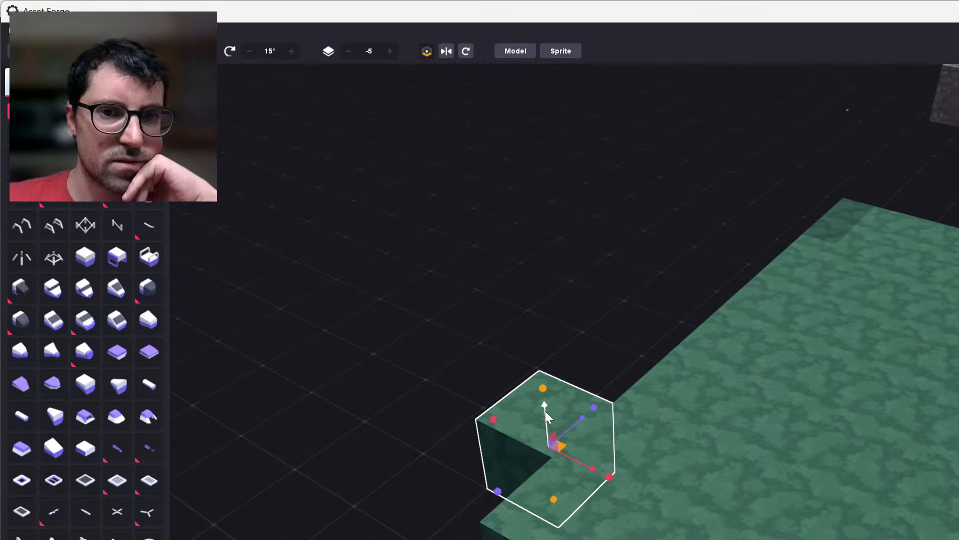
pyautogui.moveTo(545, 411); pyautogui.dragTo(541, 323)
pyautogui.click(394, 513)
pyautogui.moveTo(407, 510); pyautogui.dragTo(485, 503, button='right')
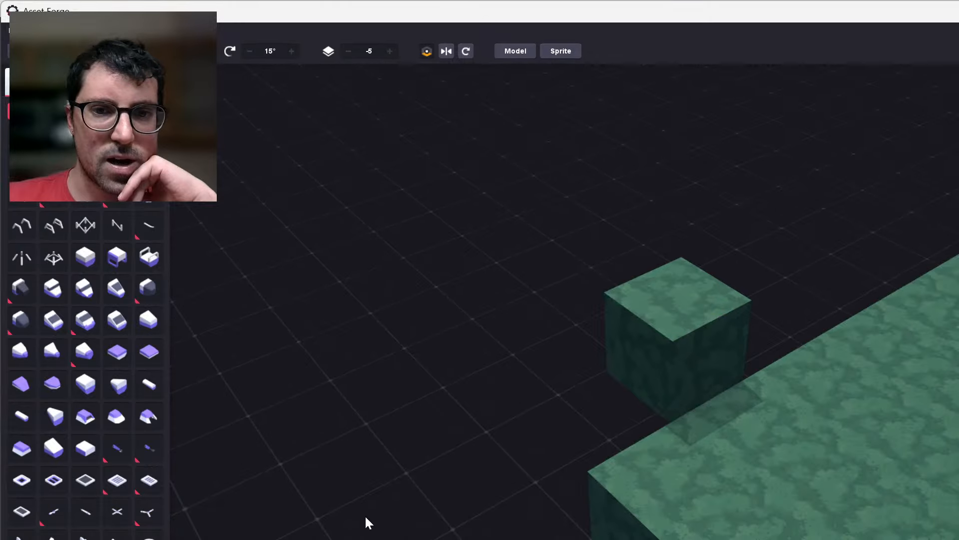
pyautogui.moveTo(365, 517)
pyautogui.mouseDown(button='right')
pyautogui.moveTo(413, 503)
pyautogui.moveTo(436, 481)
pyautogui.moveTo(535, 479)
pyautogui.moveTo(471, 483)
pyautogui.moveTo(488, 467)
pyautogui.moveTo(514, 501)
pyautogui.mouseUp(button='right')
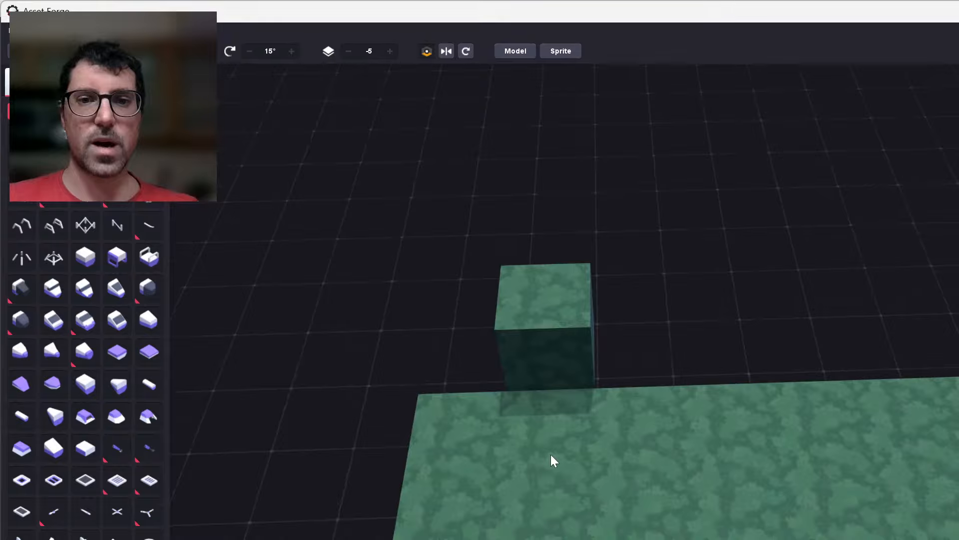
pyautogui.hotkey('ctrl', 'd')
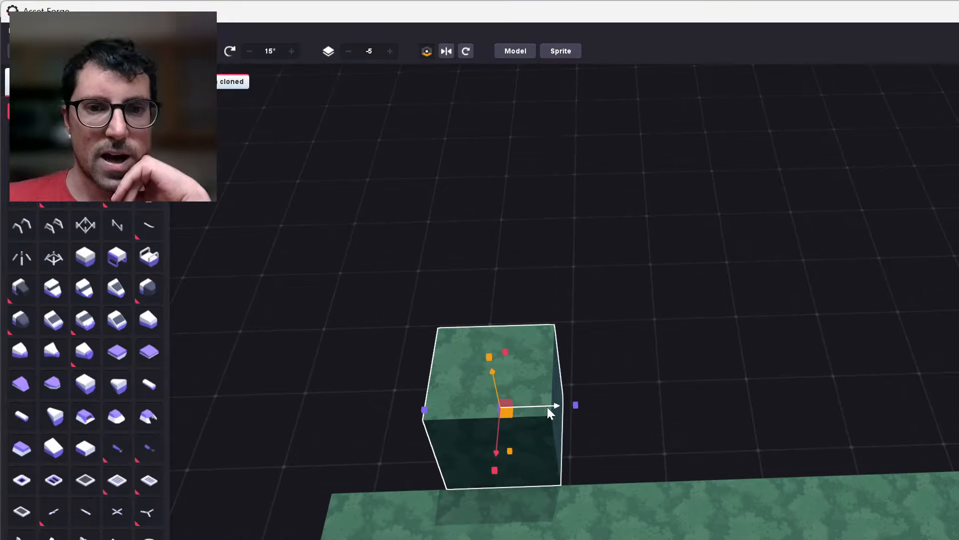
pyautogui.moveTo(549, 404); pyautogui.dragTo(655, 418)
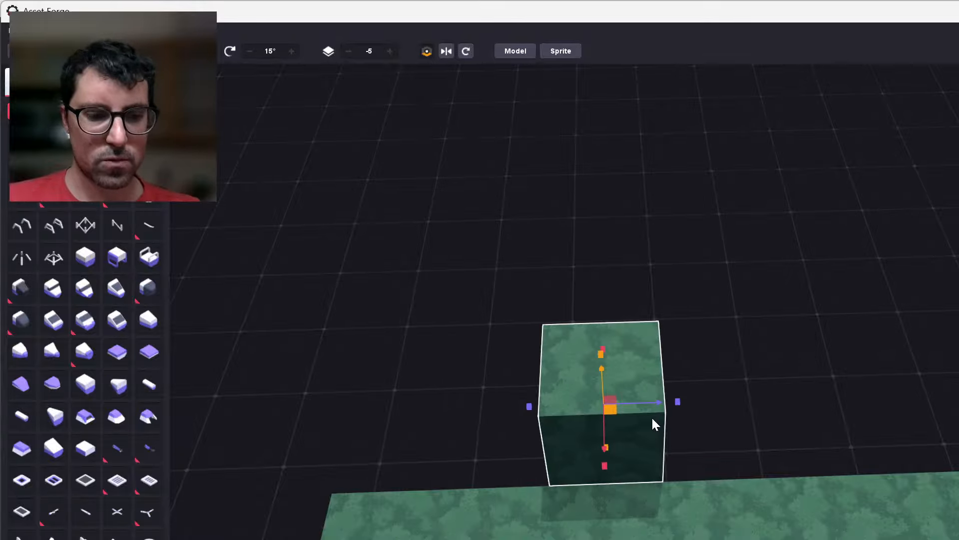
pyautogui.hotkey('ctrl', 'z')
pyautogui.hotkey('ctrl', 'z')
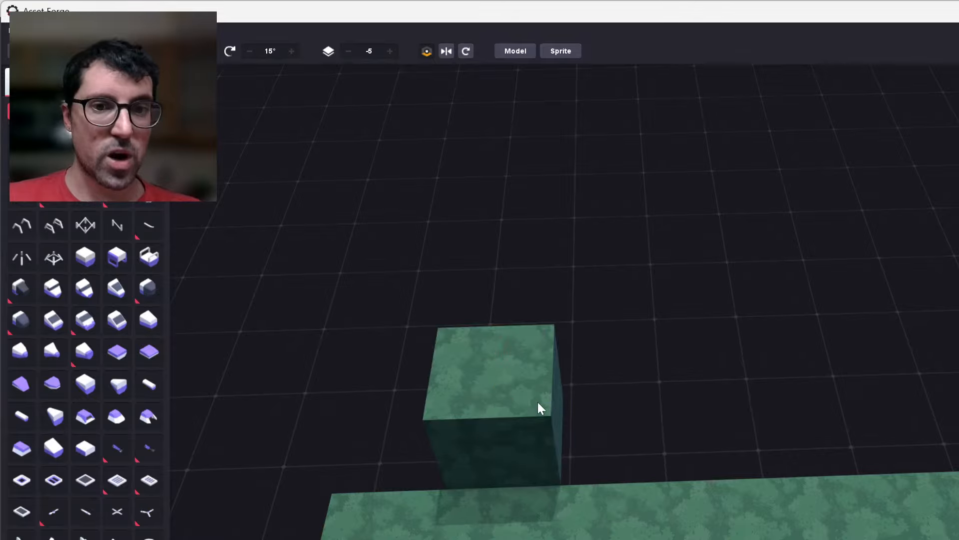
# Clone the raised green block and place the copy directly beside it along the platform's edge.
pyautogui.click(536, 404)
pyautogui.hotkey('ctrl', 'd')
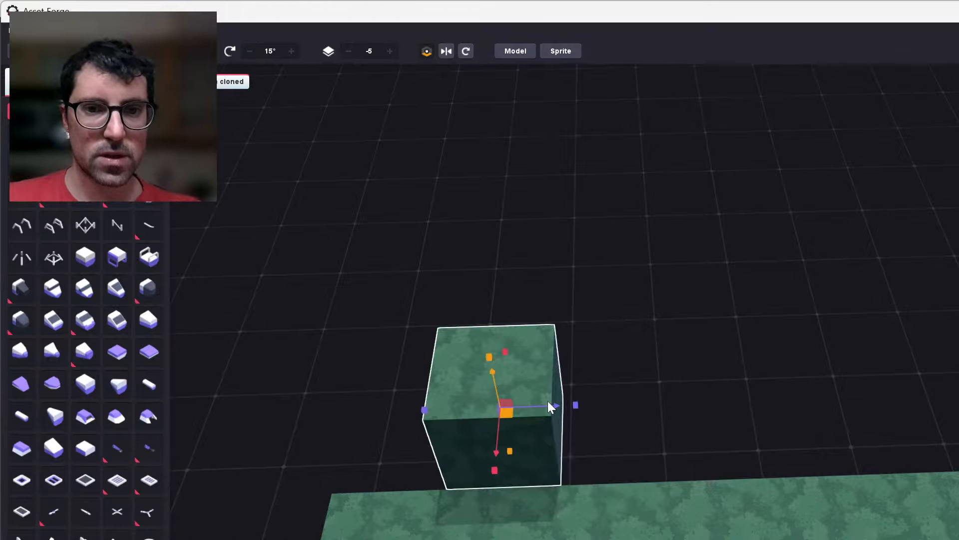
pyautogui.click(622, 408)
pyautogui.click(549, 409)
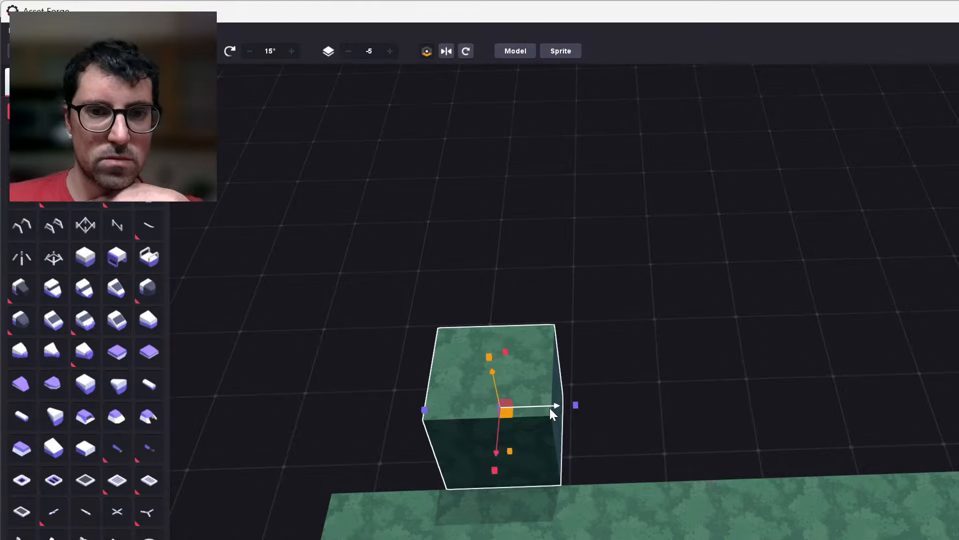
pyautogui.moveTo(549, 413); pyautogui.dragTo(666, 418)
pyautogui.click(617, 435)
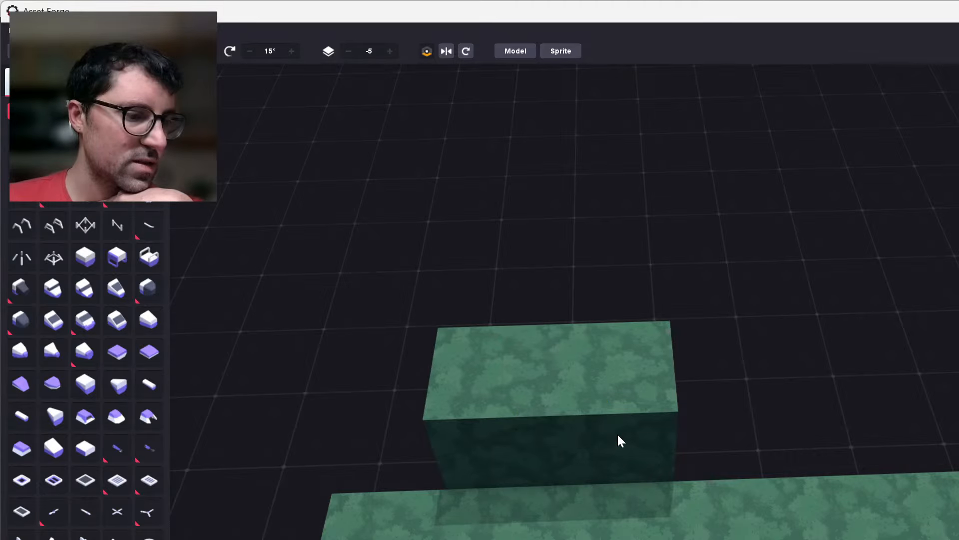
pyautogui.scroll(1, 618, 435)
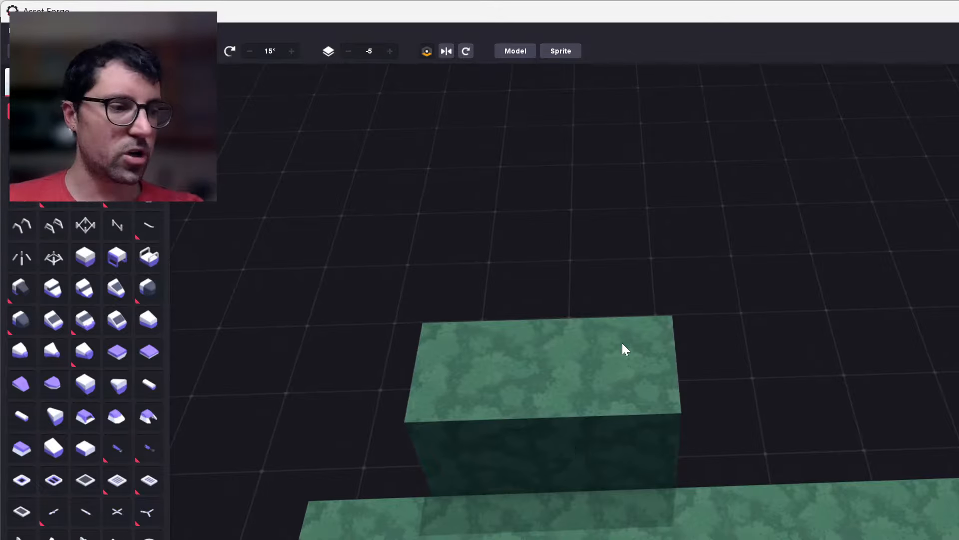
# Clone the second raised green block and move the copy one block further along, extending the row to three blocks.
pyautogui.moveTo(610, 507); pyautogui.dragTo(553, 538, button='right')
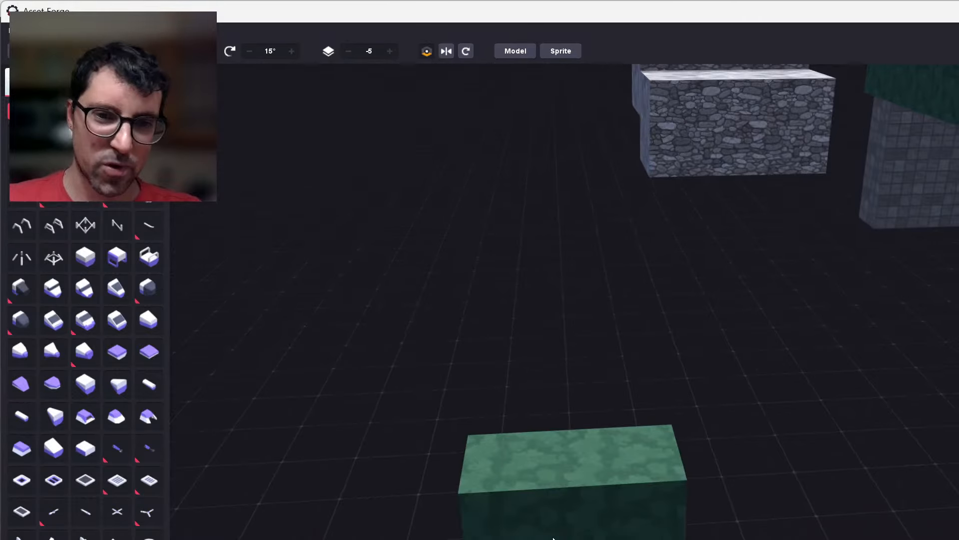
pyautogui.moveTo(670, 504); pyautogui.dragTo(628, 539, button='middle')
pyautogui.moveTo(607, 499); pyautogui.dragTo(598, 539, button='right')
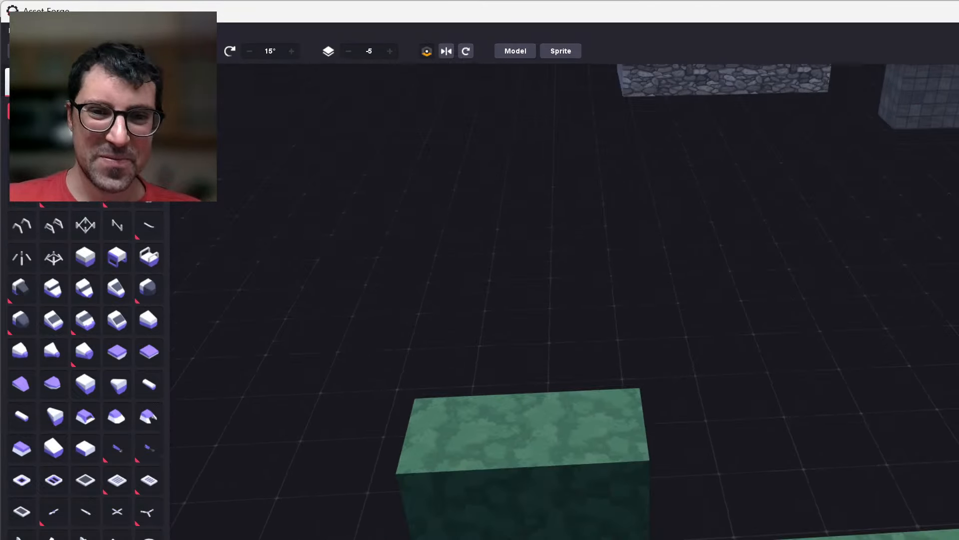
pyautogui.click(581, 490)
pyautogui.hotkey('ctrl', 'd')
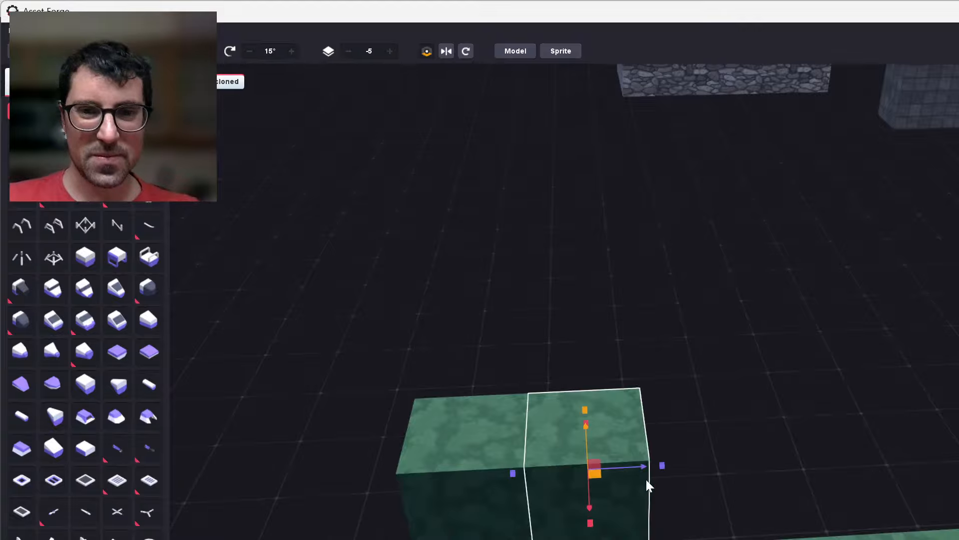
pyautogui.moveTo(635, 469)
pyautogui.mouseDown()
pyautogui.moveTo(745, 473)
pyautogui.moveTo(832, 451)
pyautogui.moveTo(792, 459)
pyautogui.mouseUp()
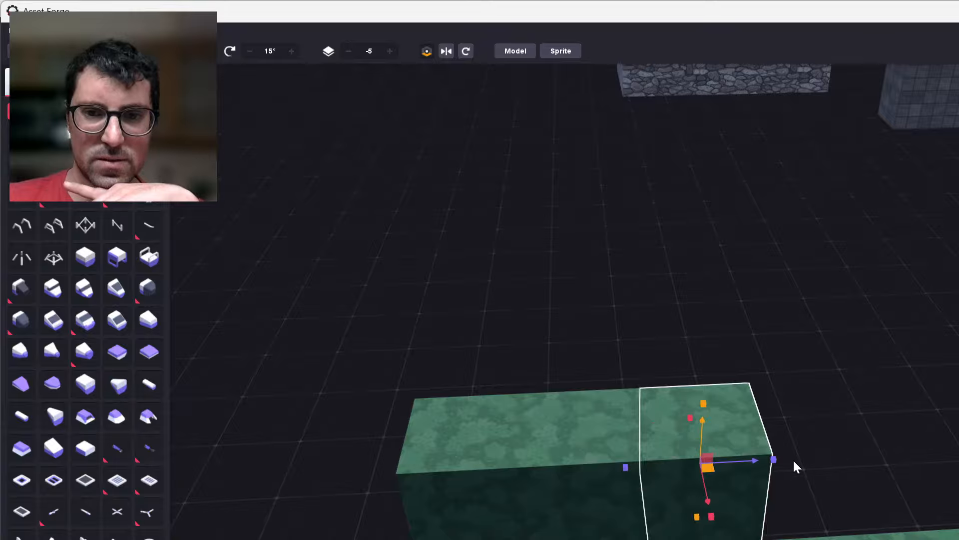
pyautogui.click(793, 459)
# Inspect the green platform with its raised row from farther away, and look closely at the edge facing the reddish stone blocks.
pyautogui.scroll(-2, 792, 460)
pyautogui.scroll(-3, 792, 459)
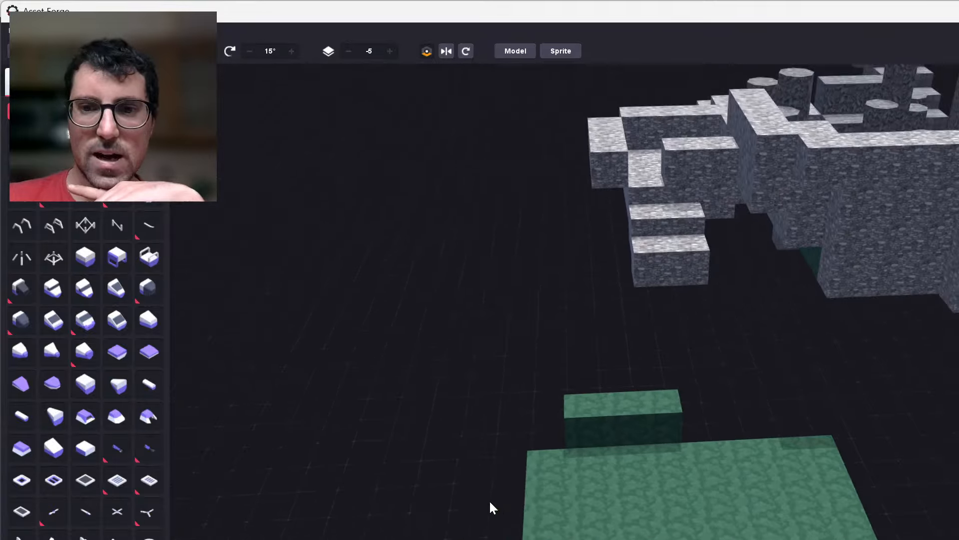
pyautogui.moveTo(488, 491); pyautogui.dragTo(730, 475, button='right')
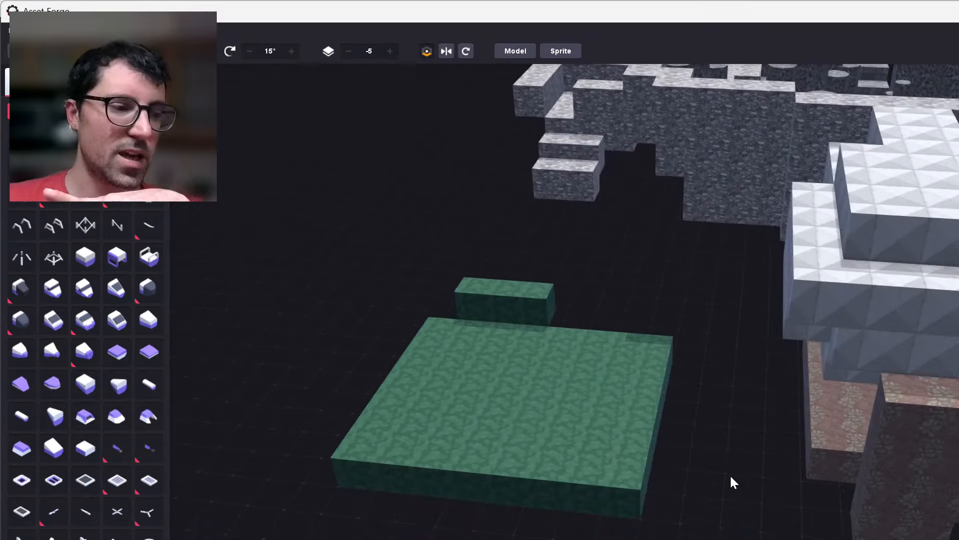
pyautogui.moveTo(793, 503); pyautogui.dragTo(819, 509, button='right')
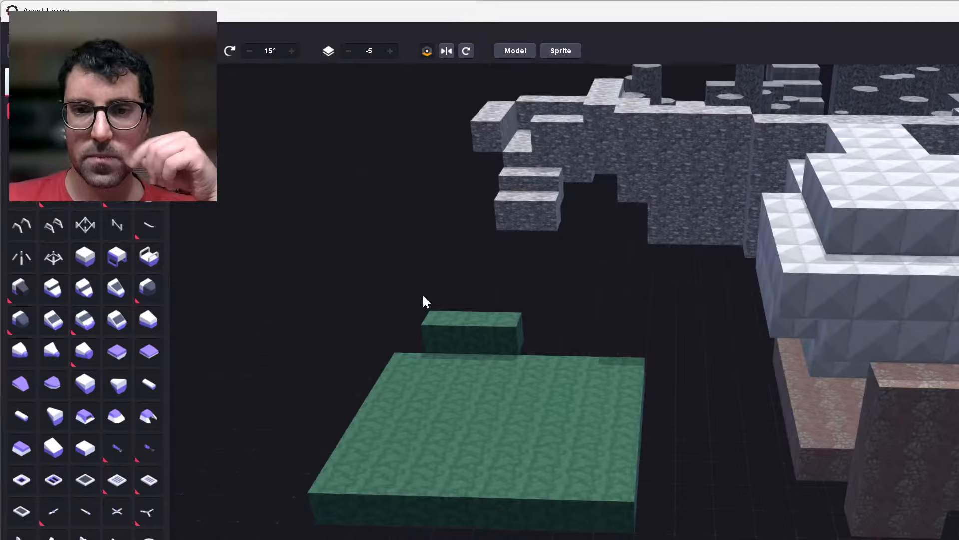
pyautogui.scroll(3, 454, 373)
pyautogui.moveTo(455, 373); pyautogui.dragTo(546, 458, button='right')
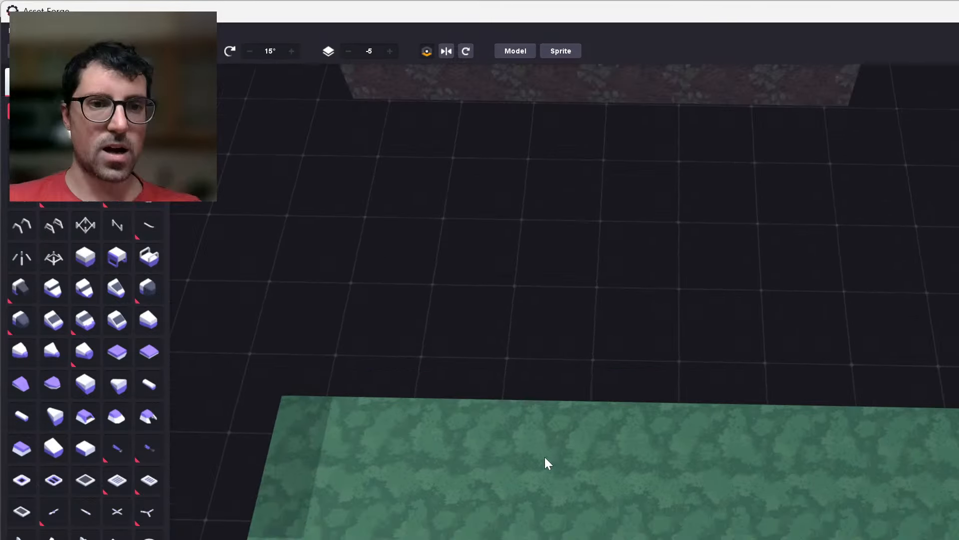
# Clone the row of blocks along the green platform's edge facing the reddish stone blocks, move the copy outward one block and raise it 0.50.
pyautogui.click(317, 424)
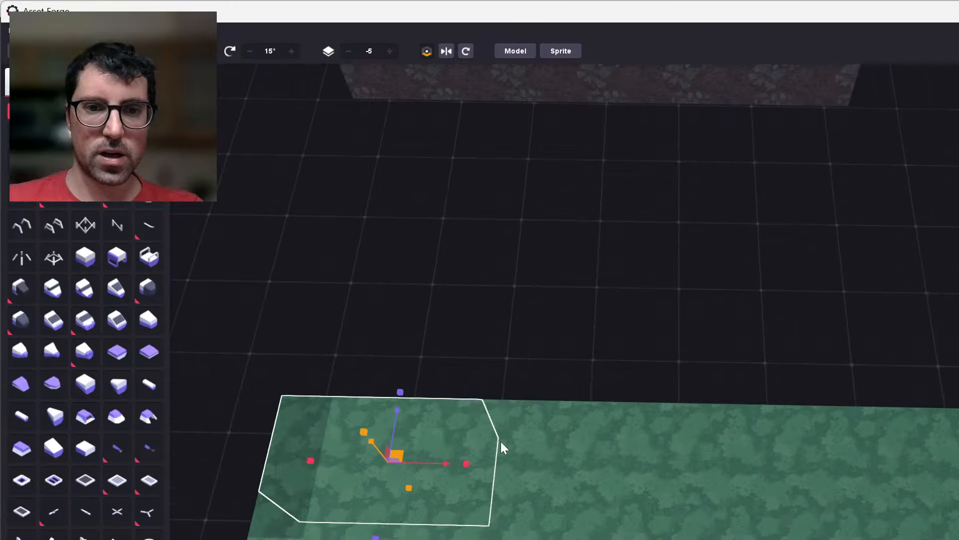
pyautogui.moveTo(500, 442); pyautogui.dragTo(921, 445)
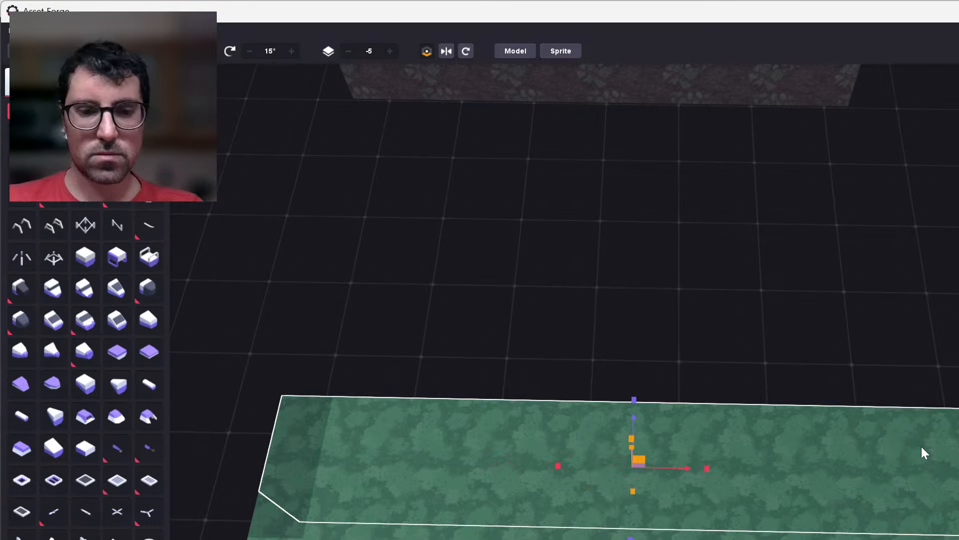
pyautogui.hotkey('ctrl', 'd')
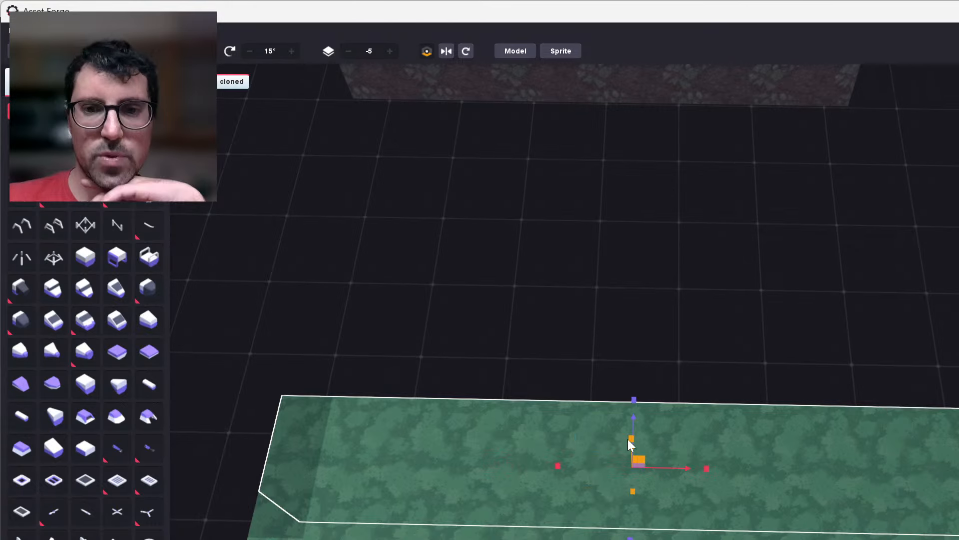
pyautogui.moveTo(628, 438); pyautogui.dragTo(725, 439, button='right')
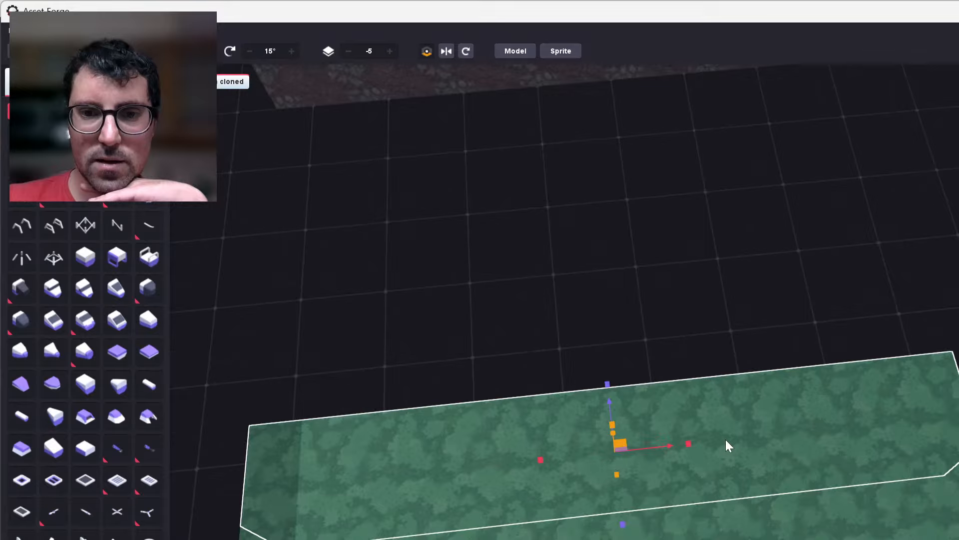
pyautogui.moveTo(726, 439); pyautogui.dragTo(738, 426, button='right')
pyautogui.moveTo(706, 473); pyautogui.dragTo(685, 418)
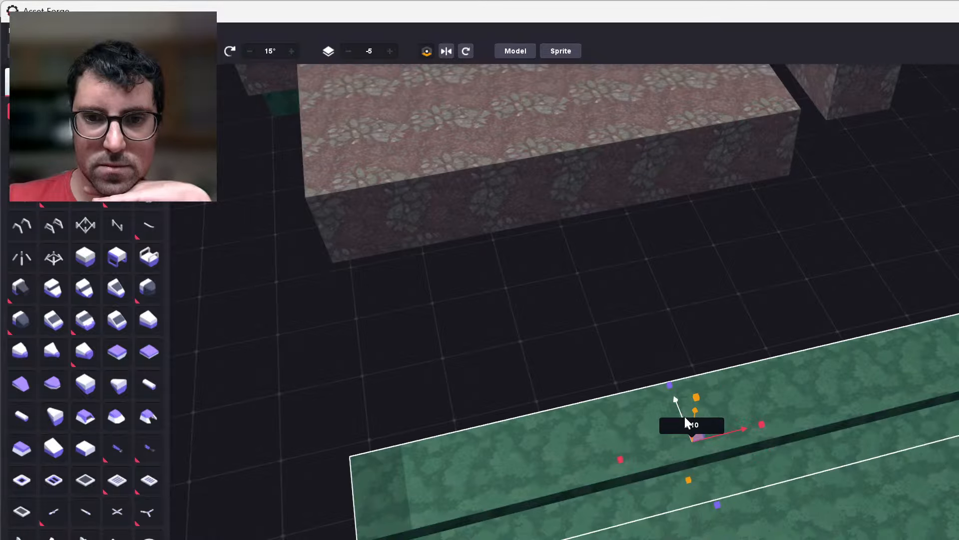
pyautogui.moveTo(685, 415); pyautogui.dragTo(706, 458, button='right')
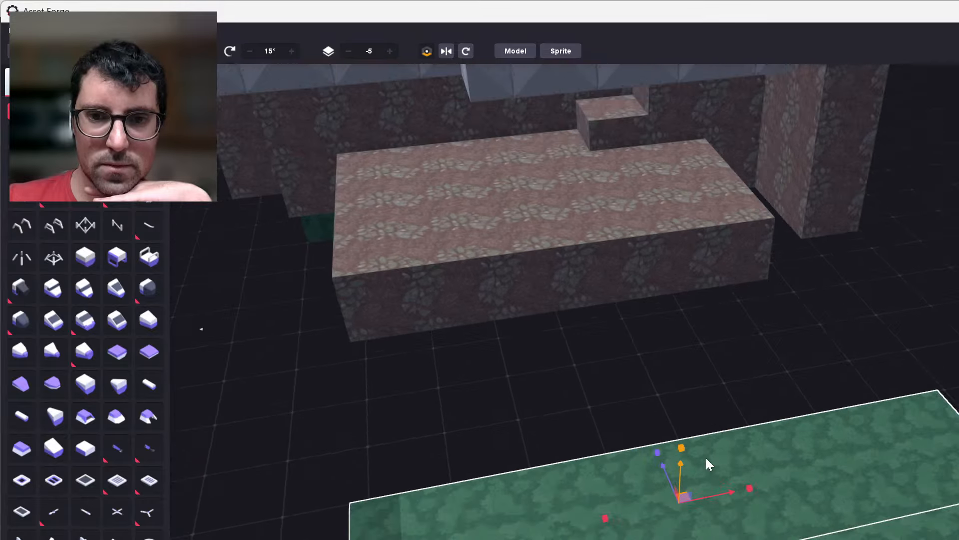
pyautogui.moveTo(680, 466); pyautogui.dragTo(682, 442)
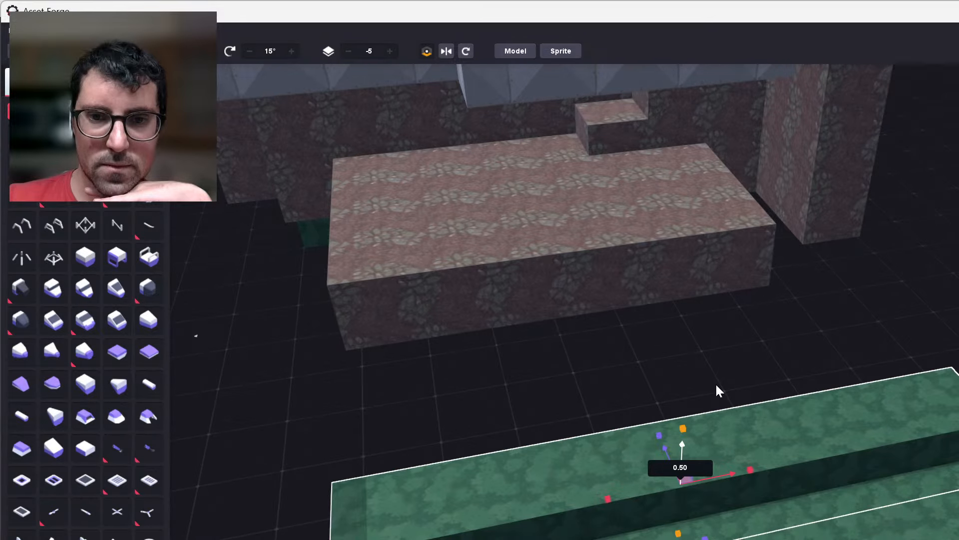
# Clone the raised green row, move the copy one block further outward and raise it to form a second, higher step.
pyautogui.hotkey('ctrl', 'd')
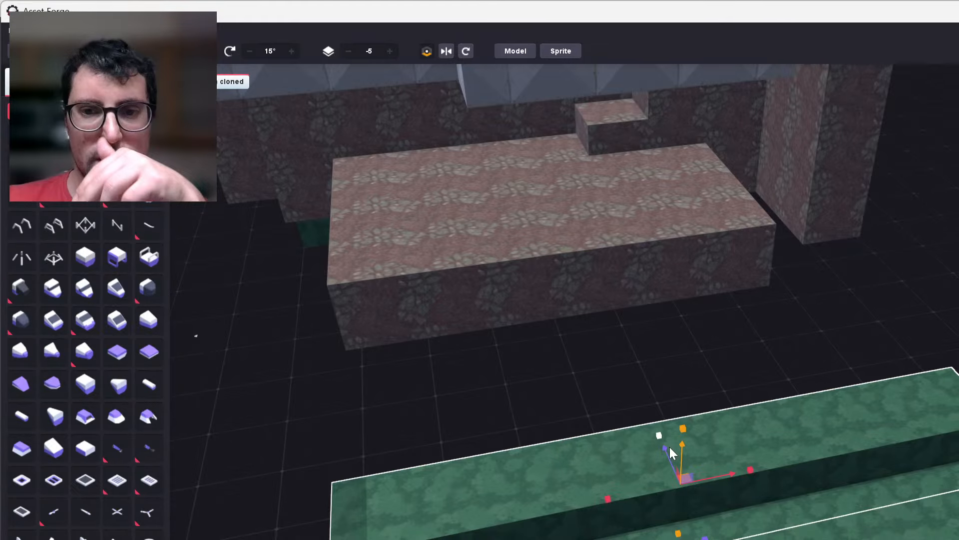
pyautogui.moveTo(671, 453); pyautogui.dragTo(655, 387)
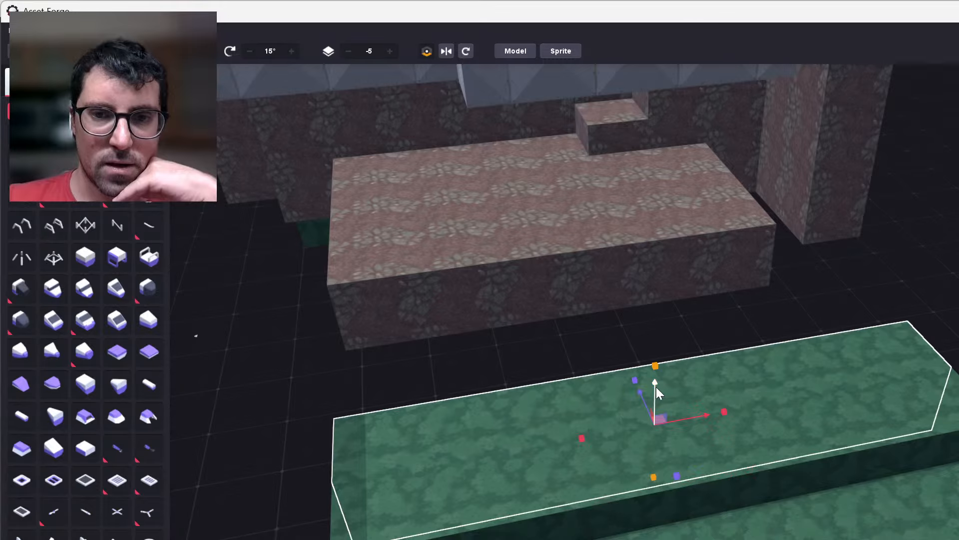
pyautogui.moveTo(656, 387); pyautogui.dragTo(656, 352)
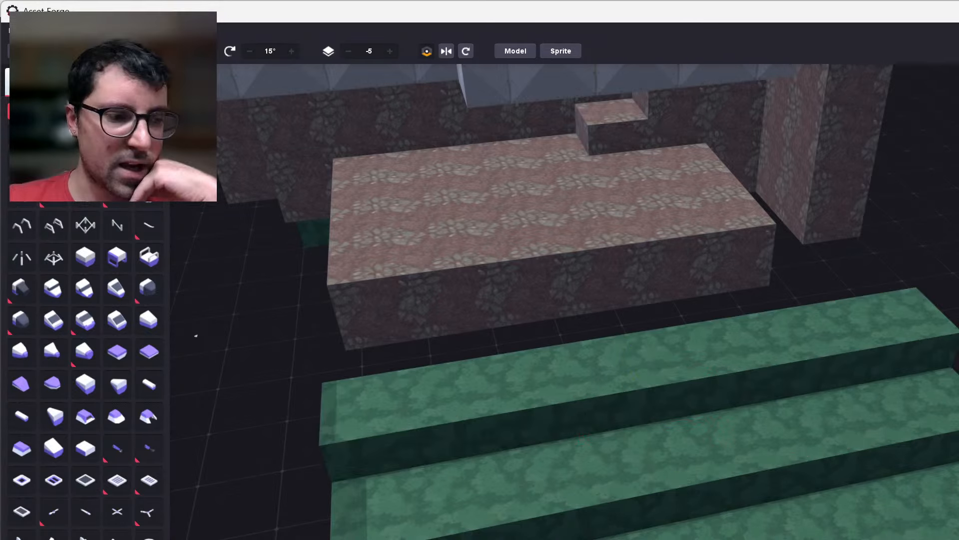
pyautogui.moveTo(656, 353); pyautogui.dragTo(940, 485, button='right')
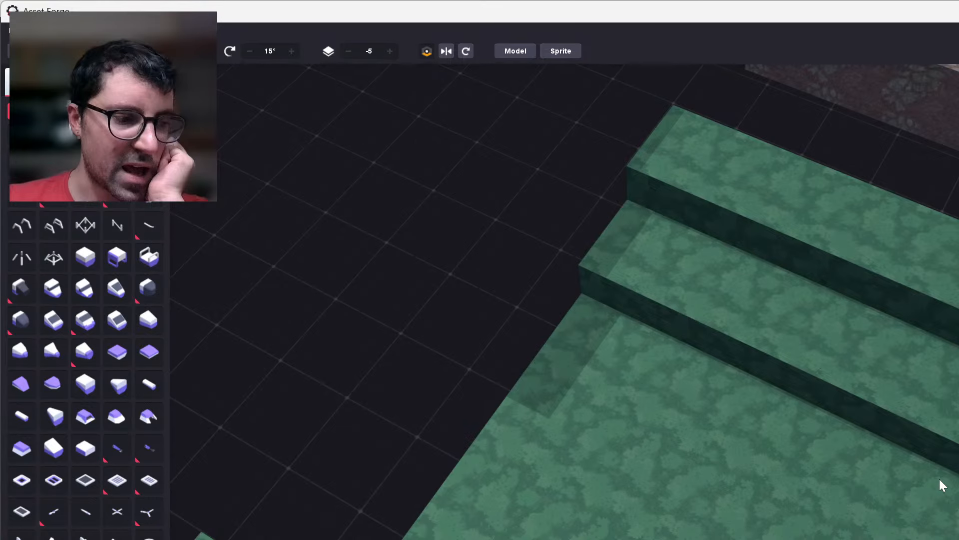
# Inspect the whole level from farther away, comparing the two green platforms, the white stepped structure and the green stairs.
pyautogui.scroll(-10, 871, 520)
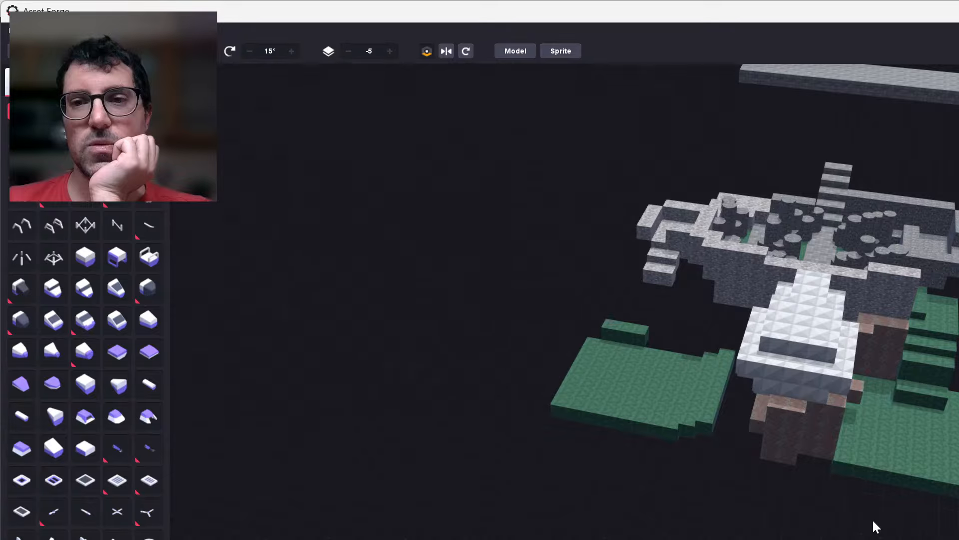
pyautogui.moveTo(874, 521); pyautogui.dragTo(921, 527, button='right')
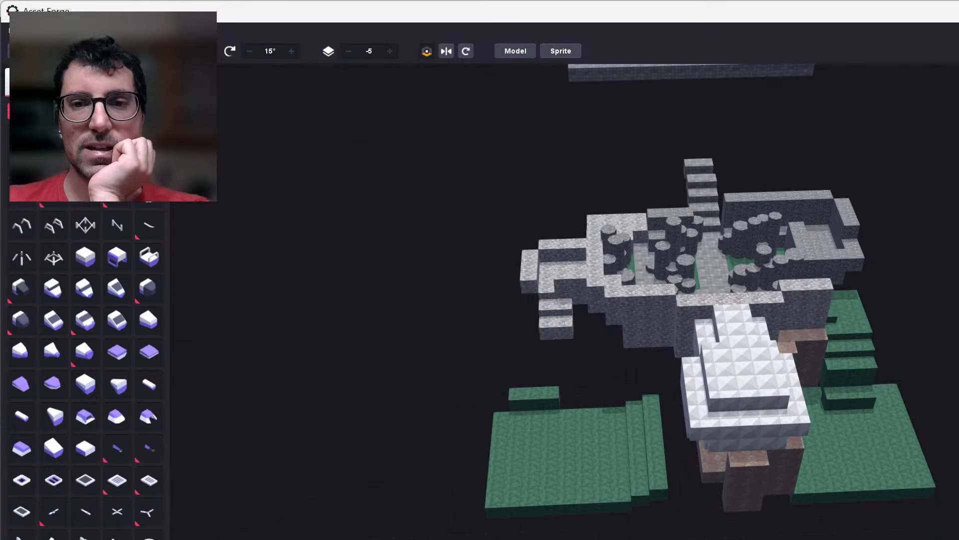
pyautogui.moveTo(922, 527); pyautogui.dragTo(894, 535, button='middle')
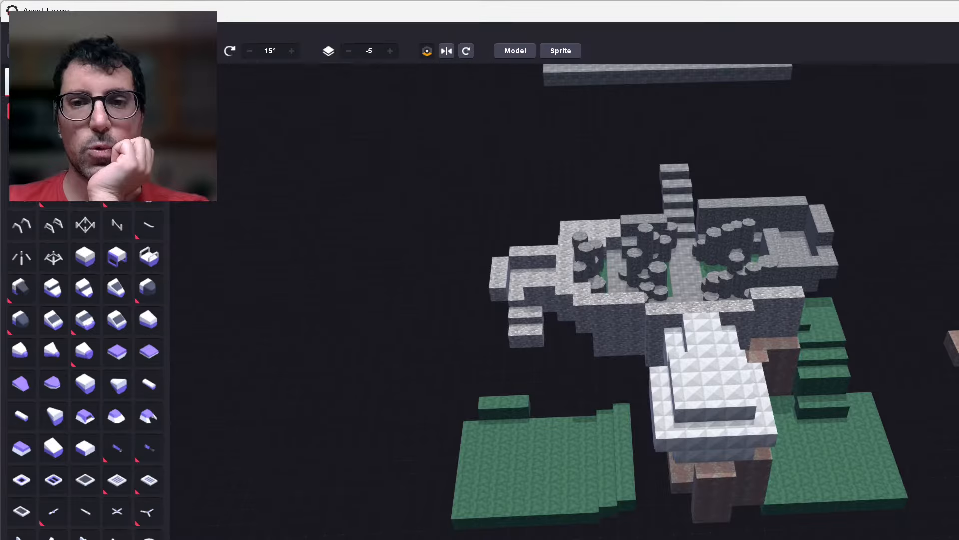
pyautogui.scroll(2, 744, 325)
pyautogui.scroll(2, 649, 350)
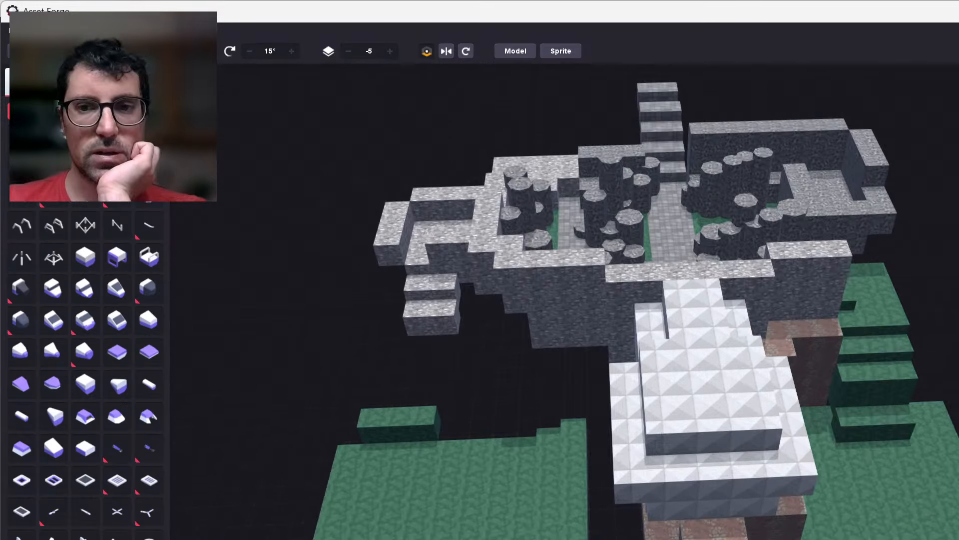
pyautogui.scroll(-3, 650, 350)
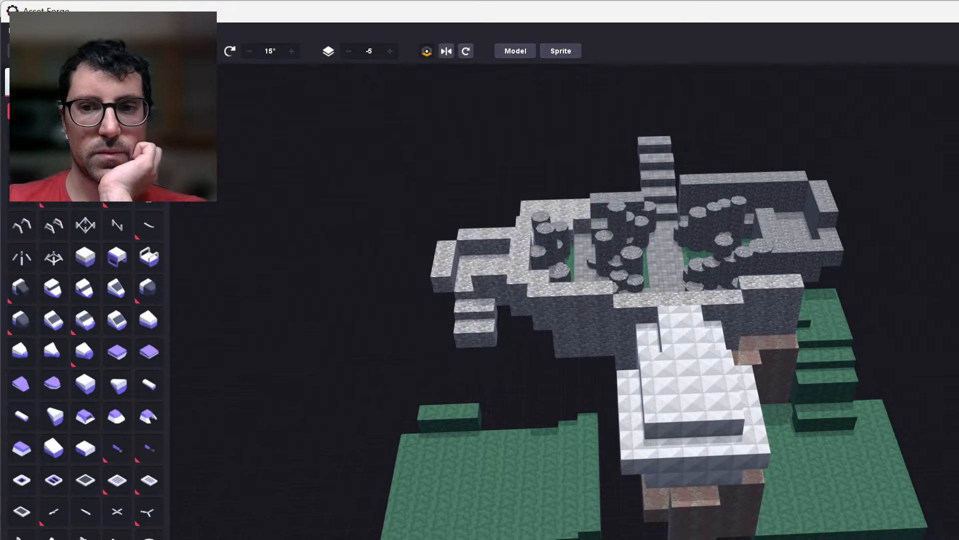
pyautogui.scroll(4, 649, 325)
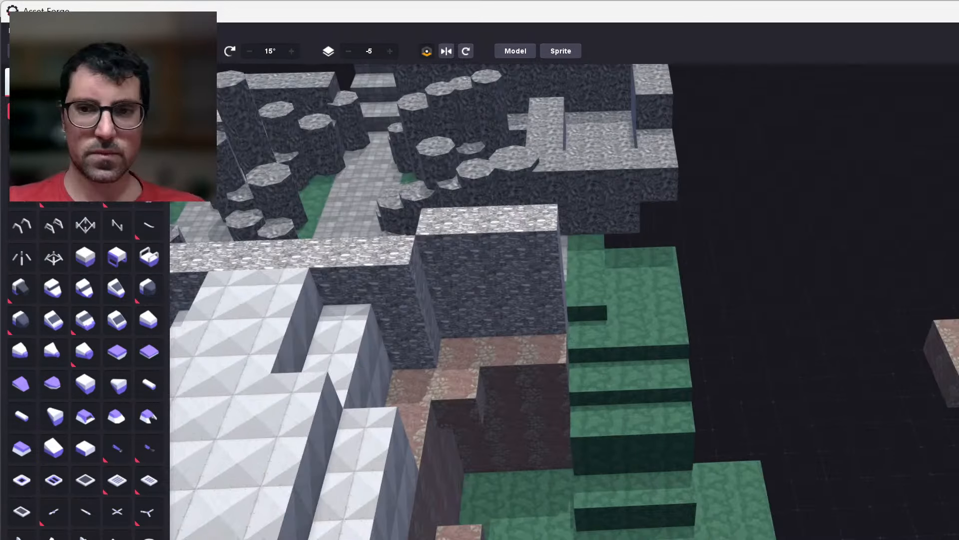
pyautogui.scroll(2, 649, 325)
# Select the two detached reddish stone blocks beside the green stairs, clone them and place the copy end to end, doubling the row's length.
pyautogui.moveTo(958, 422); pyautogui.dragTo(906, 437, button='middle')
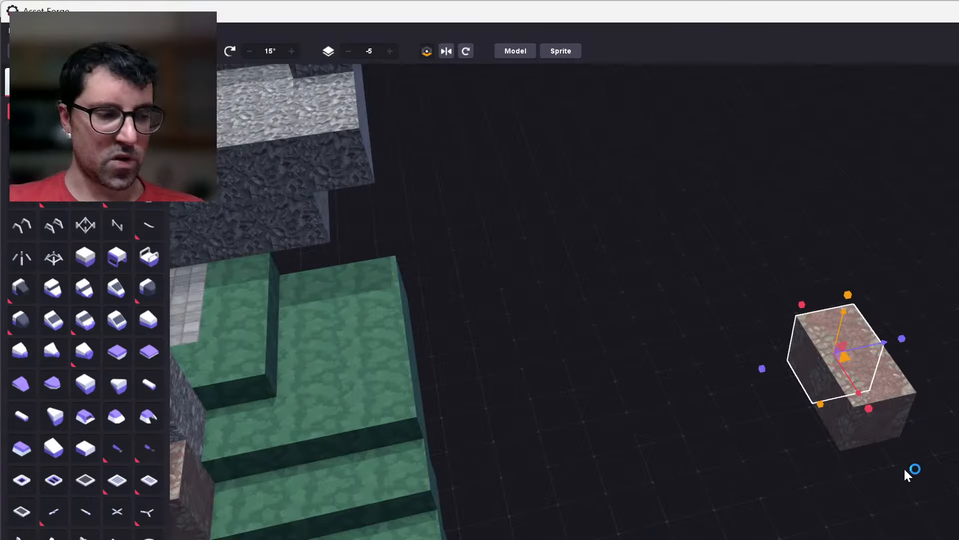
pyautogui.click(899, 396)
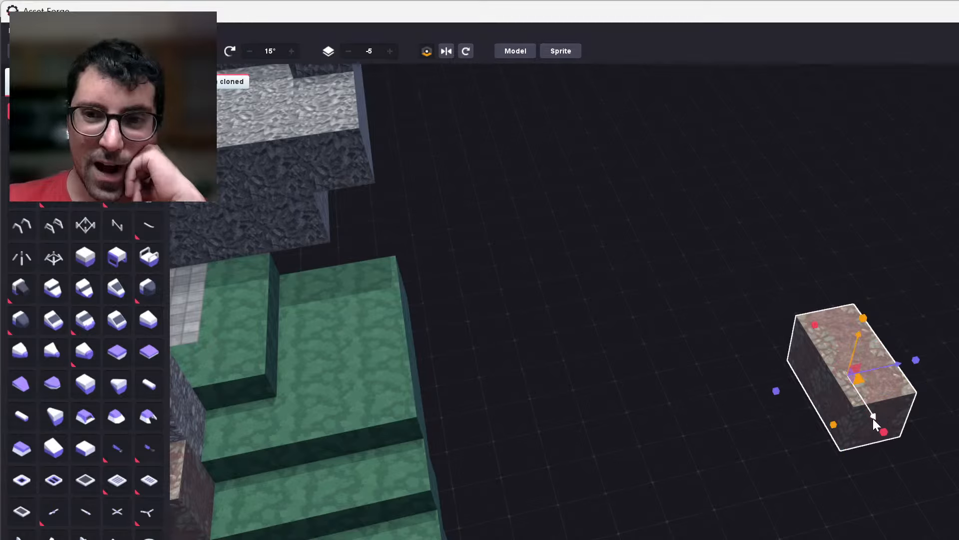
pyautogui.moveTo(873, 418)
pyautogui.mouseDown()
pyautogui.moveTo(917, 500)
pyautogui.moveTo(954, 537)
pyautogui.moveTo(941, 523)
pyautogui.mouseUp()
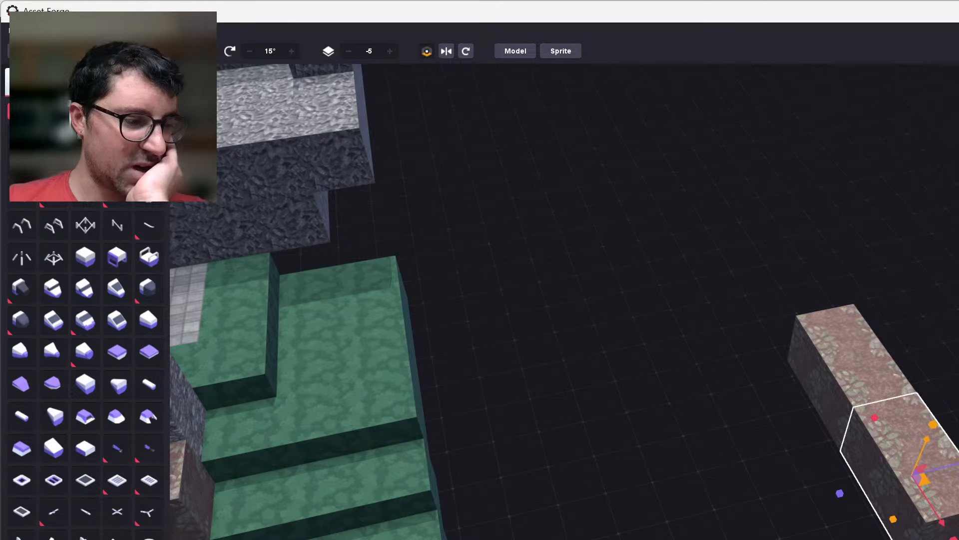
pyautogui.moveTo(928, 528); pyautogui.dragTo(869, 511, button='middle')
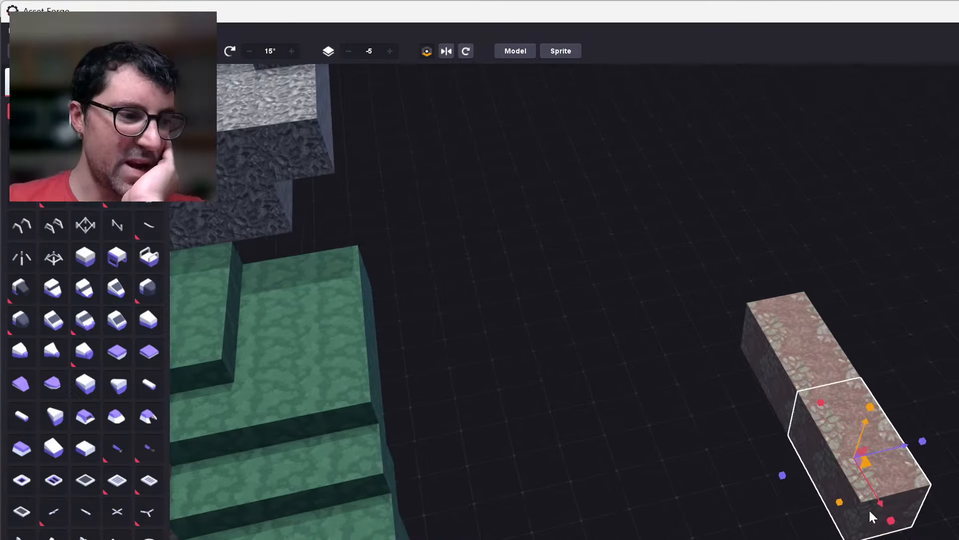
# Clone the whole detached reddish stone row and move the copy directly beneath it, making a wall two blocks high.
pyautogui.scroll(2, 870, 511)
pyautogui.scroll(1, 847, 310)
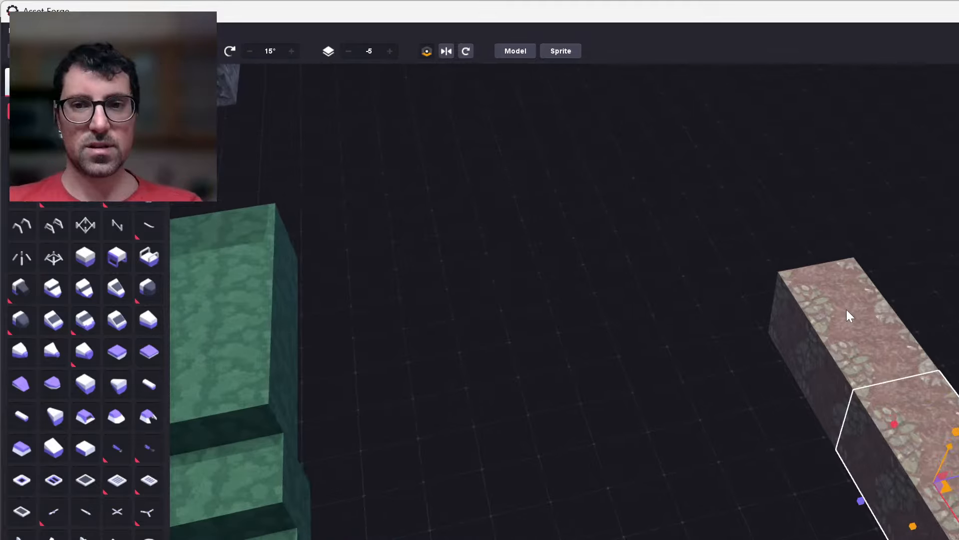
pyautogui.click(846, 309)
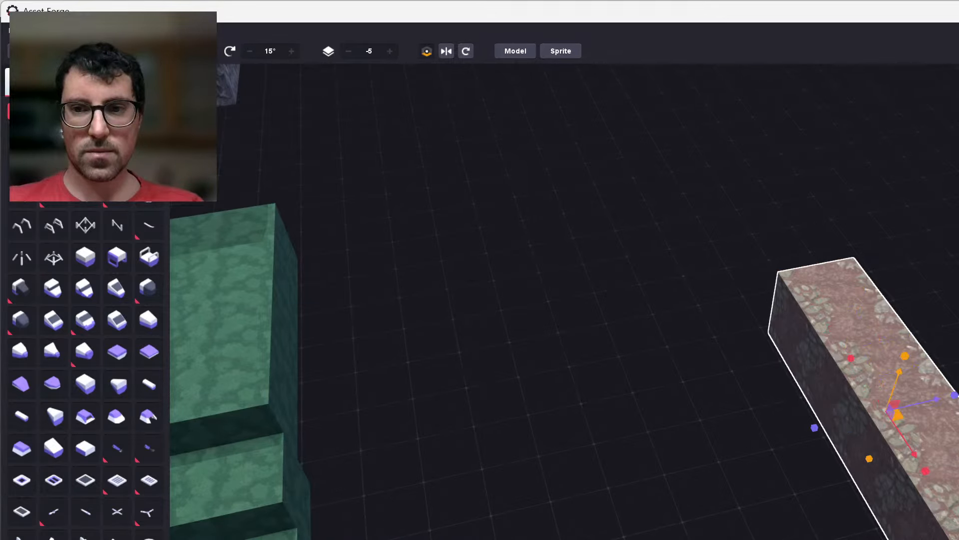
pyautogui.hotkey('ctrl', 'd')
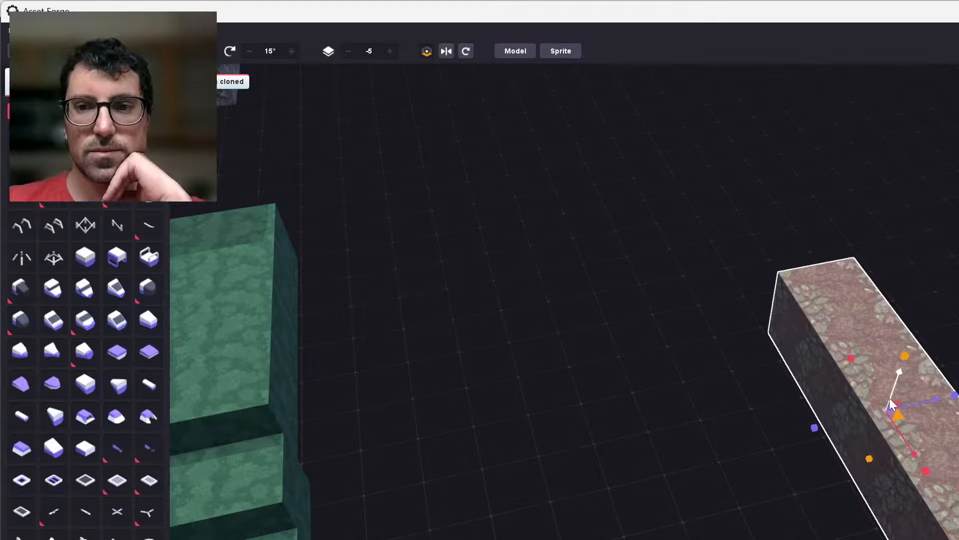
pyautogui.moveTo(890, 402)
pyautogui.mouseDown()
pyautogui.moveTo(879, 479)
pyautogui.moveTo(893, 438)
pyautogui.mouseUp()
pyautogui.click(749, 452)
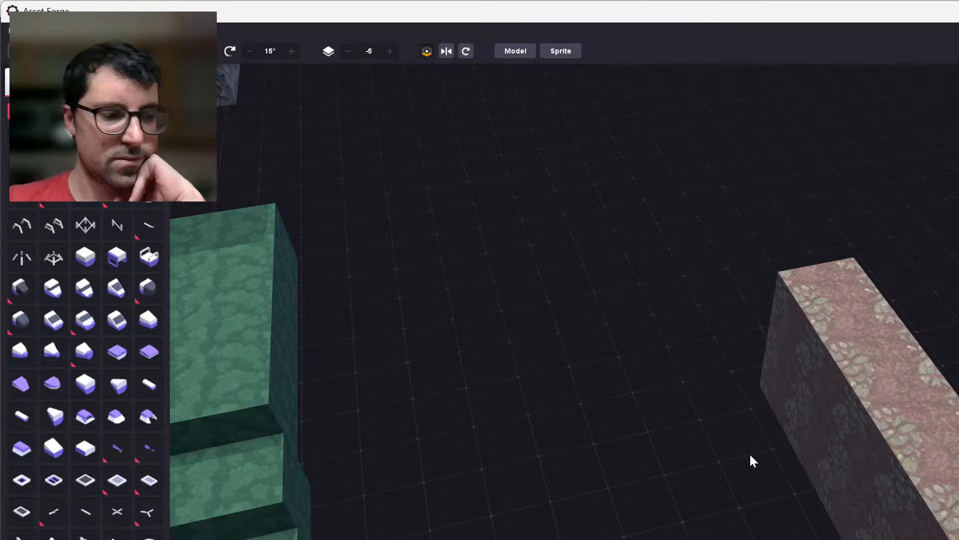
# Examine the level from a distance and from above, checking the detached reddish wall's position relative to the green stairs and platform.
pyautogui.scroll(-10, 749, 453)
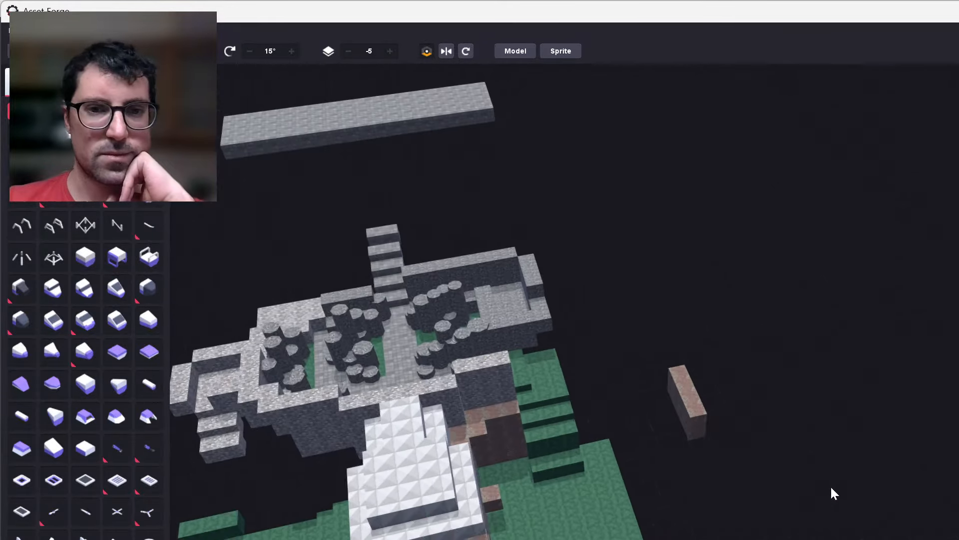
pyautogui.moveTo(832, 487); pyautogui.dragTo(799, 482, button='right')
pyautogui.moveTo(799, 482); pyautogui.dragTo(887, 486, button='middle')
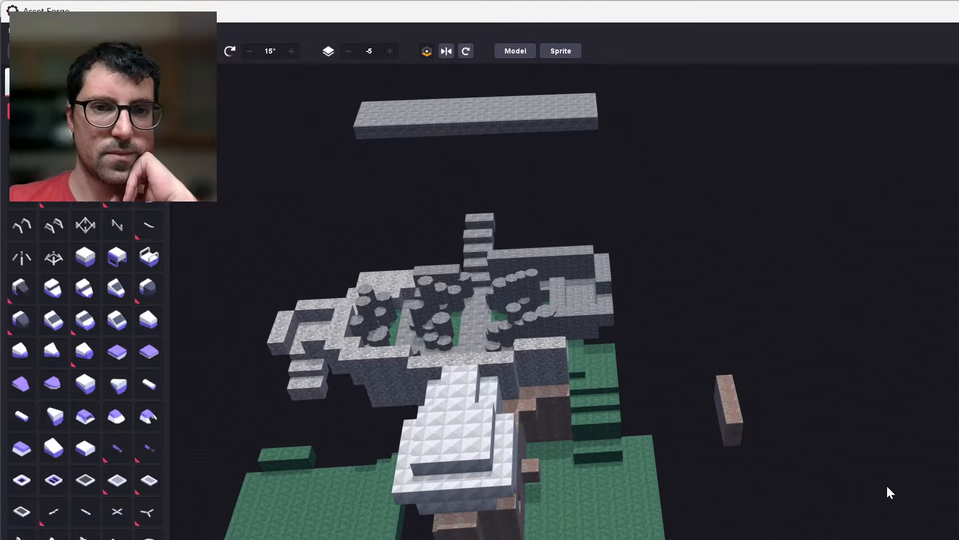
pyautogui.scroll(3, 481, 415)
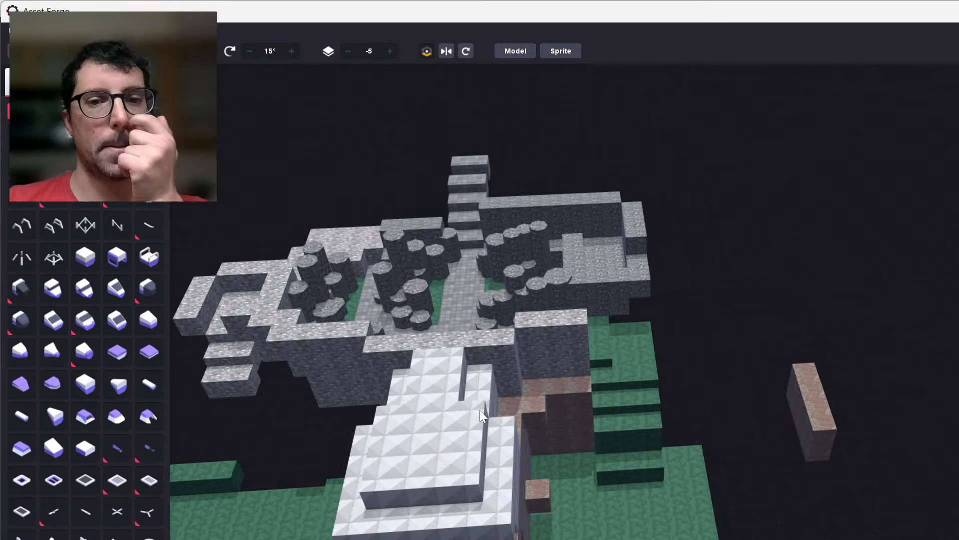
pyautogui.scroll(-3, 678, 443)
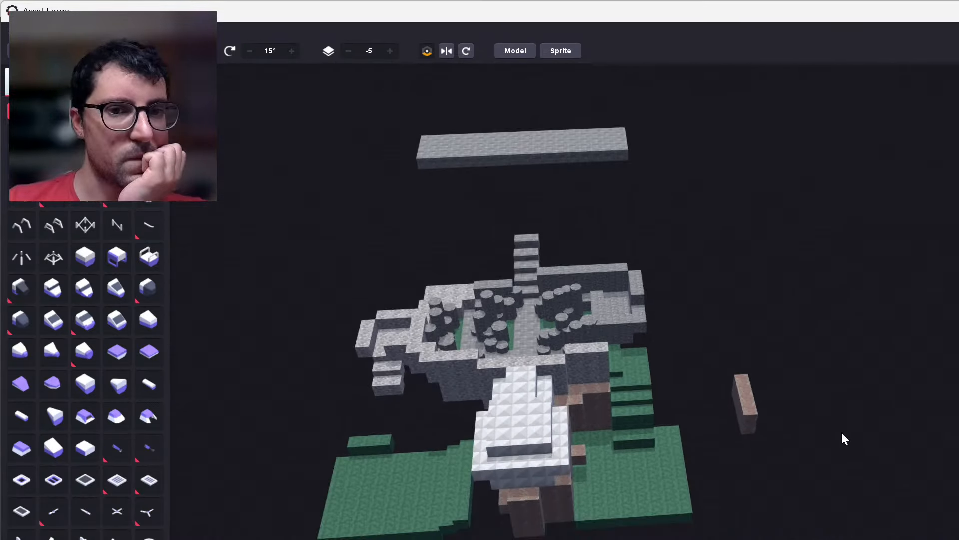
pyautogui.moveTo(841, 433); pyautogui.dragTo(835, 455, button='right')
pyautogui.scroll(-3, 701, 480)
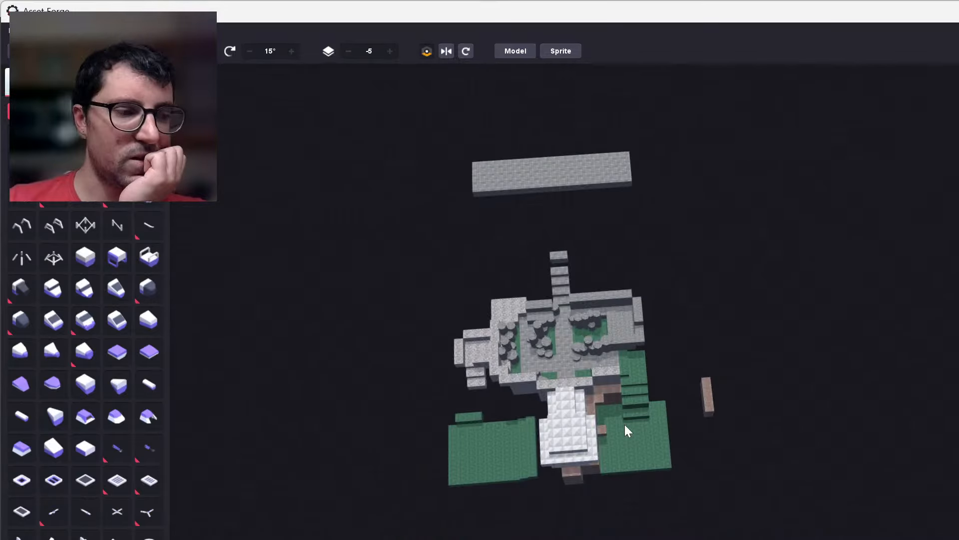
pyautogui.moveTo(625, 424); pyautogui.dragTo(627, 432, button='middle')
pyautogui.moveTo(691, 389); pyautogui.dragTo(677, 413, button='right')
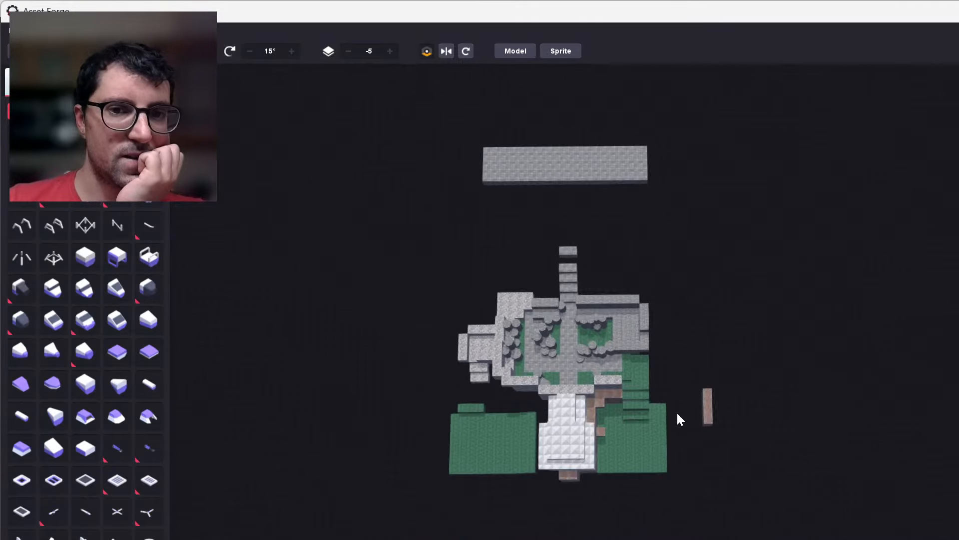
pyautogui.moveTo(791, 433); pyautogui.dragTo(801, 442, button='right')
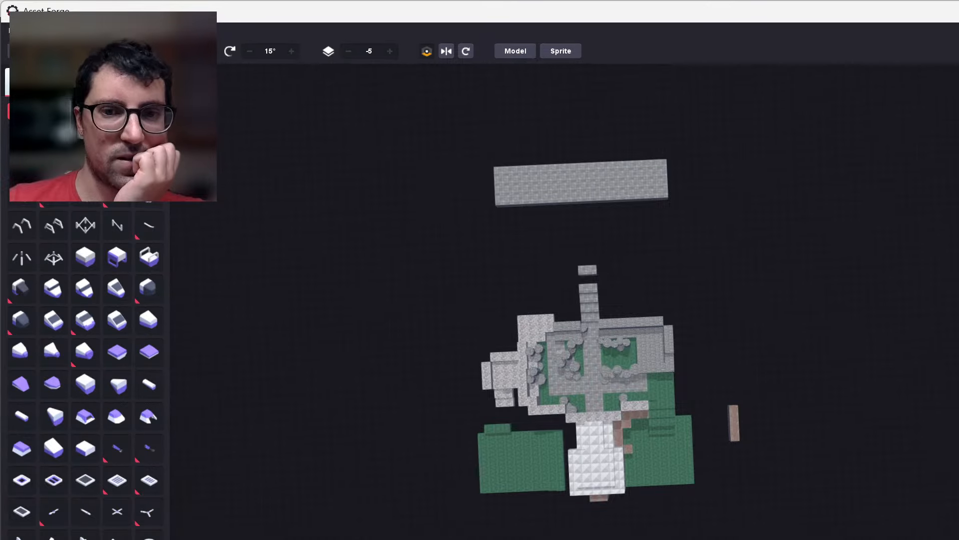
pyautogui.scroll(3, 756, 537)
pyautogui.scroll(6, 756, 538)
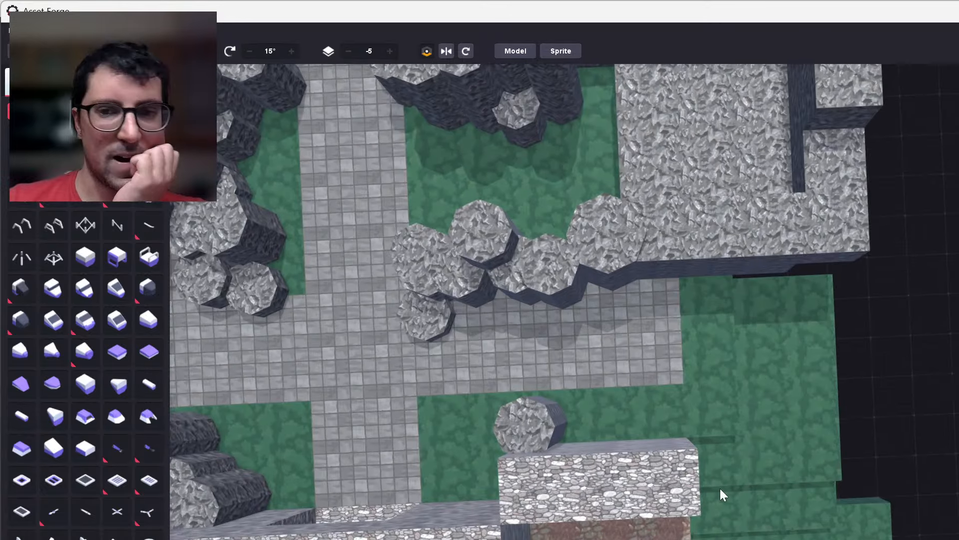
pyautogui.moveTo(721, 488); pyautogui.dragTo(750, 381, button='right')
pyautogui.moveTo(749, 376); pyautogui.dragTo(638, 383, button='middle')
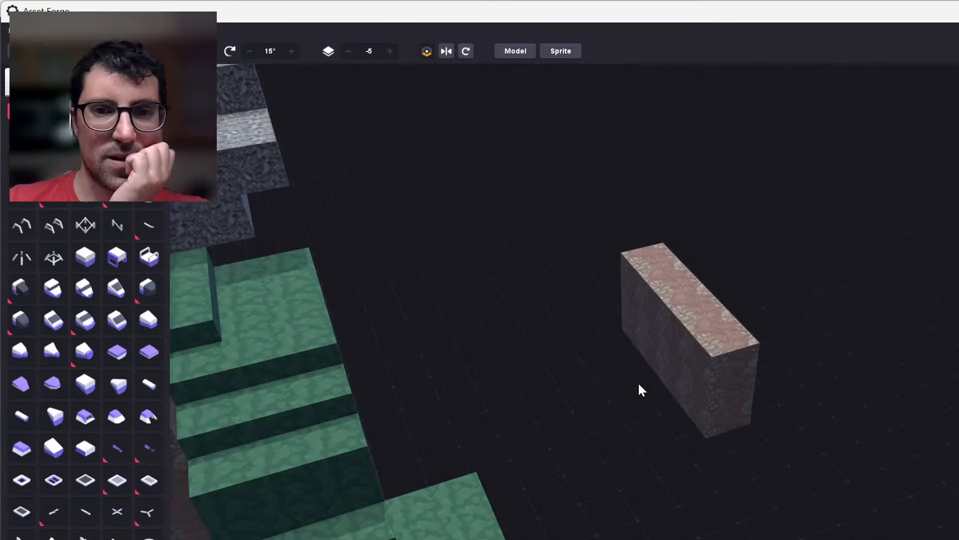
pyautogui.scroll(2, 638, 383)
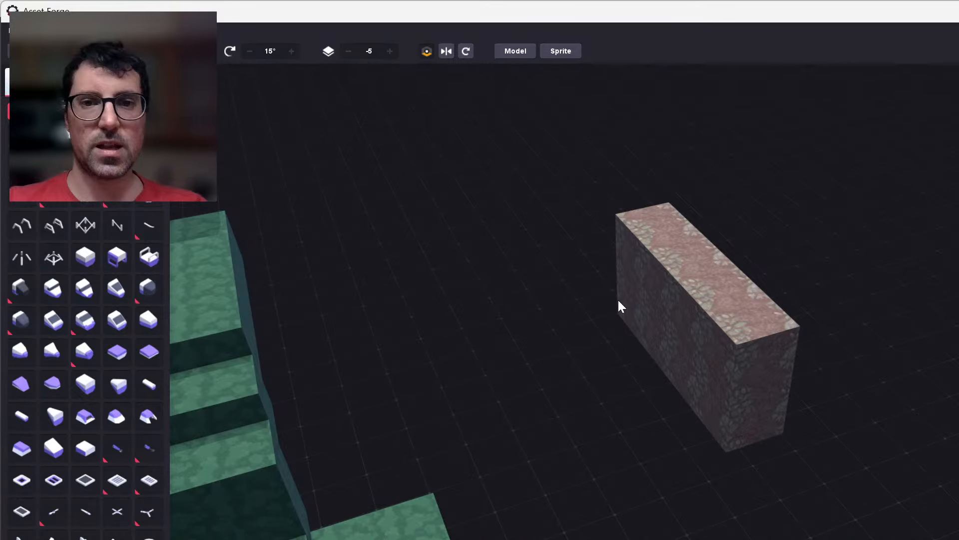
# Detach the end block from the upper row of the reddish stone wall and move it far out beyond the wall.
pyautogui.moveTo(620, 305); pyautogui.dragTo(677, 315, button='right')
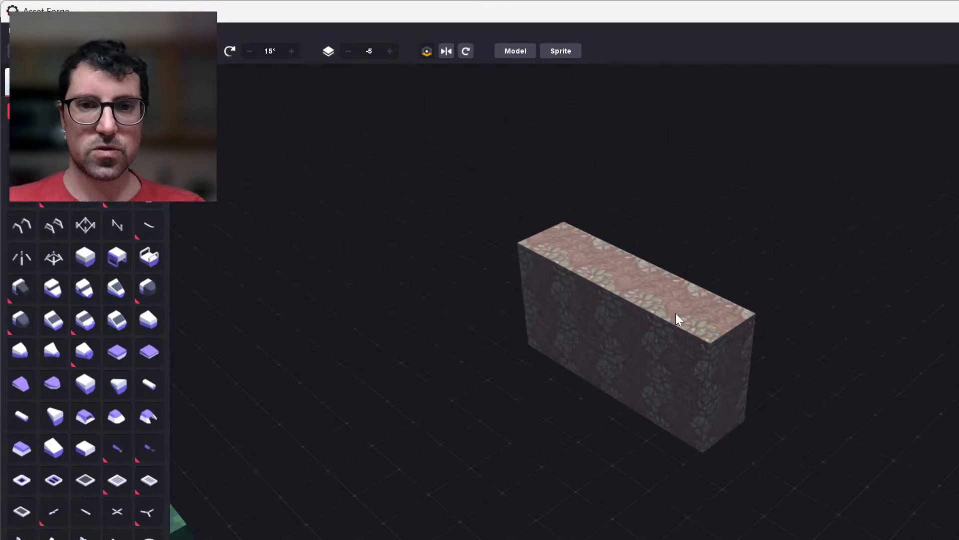
pyautogui.click(525, 268)
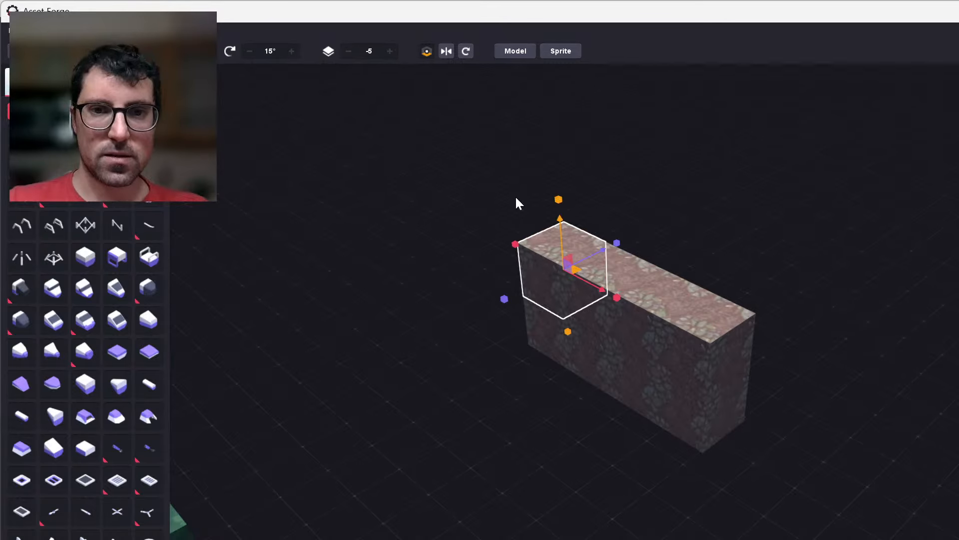
pyautogui.moveTo(516, 198); pyautogui.dragTo(784, 475)
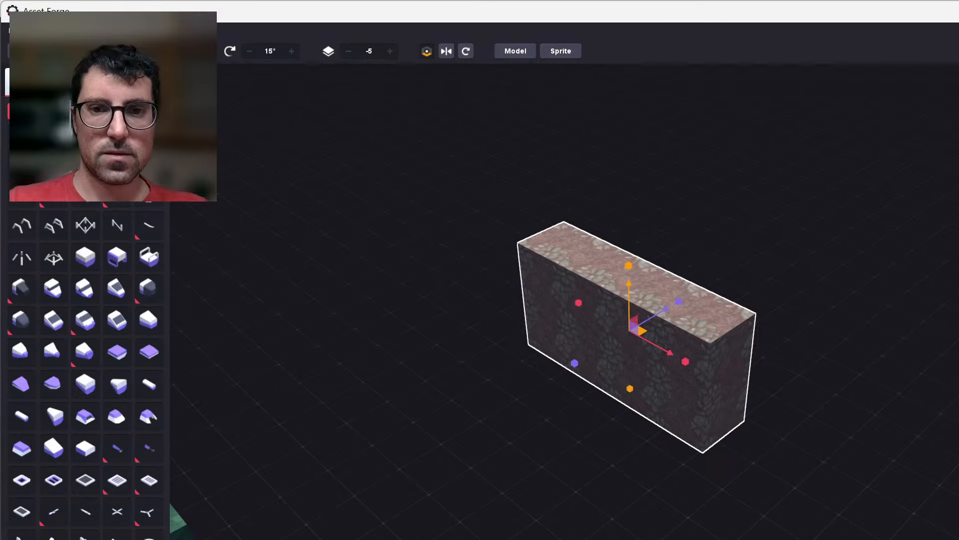
pyautogui.moveTo(819, 367); pyautogui.dragTo(729, 407, button='right')
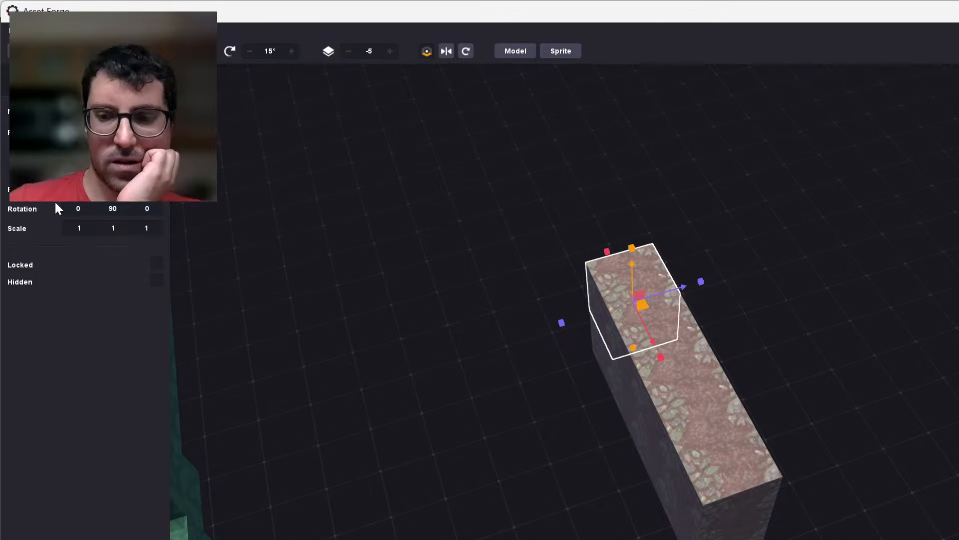
pyautogui.press('Right')
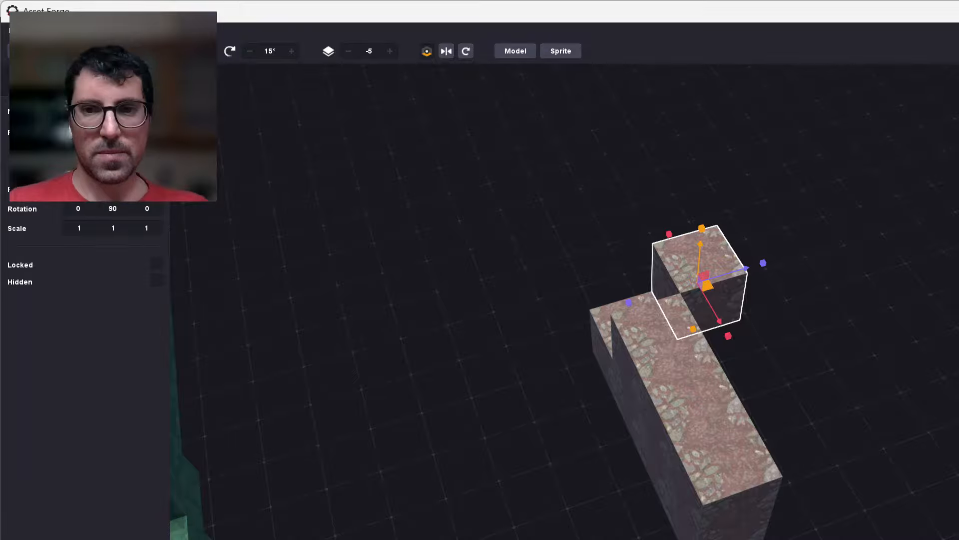
pyautogui.press('Delete')
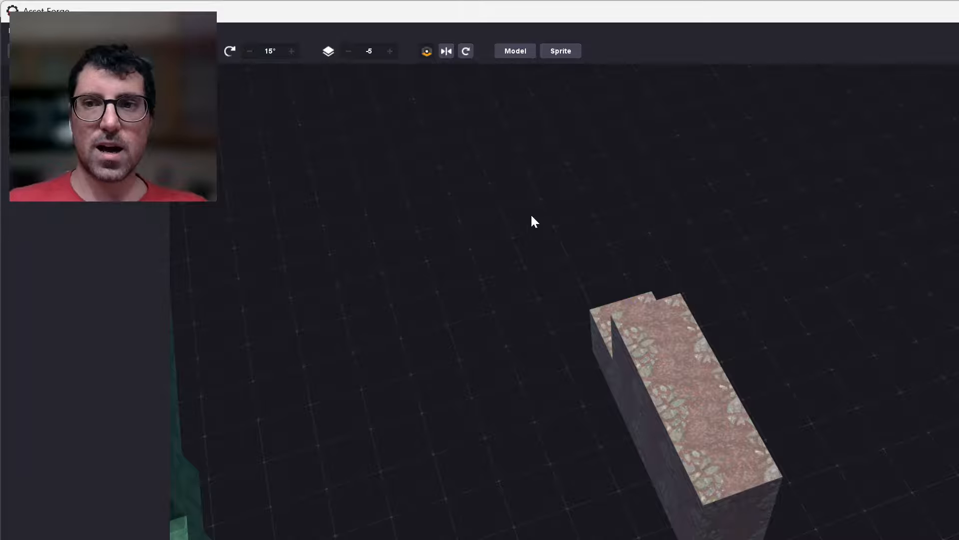
# Clone the isolated reddish stone block beyond the wall and place the copy far out on the opposite side of the level.
pyautogui.scroll(-8, 531, 214)
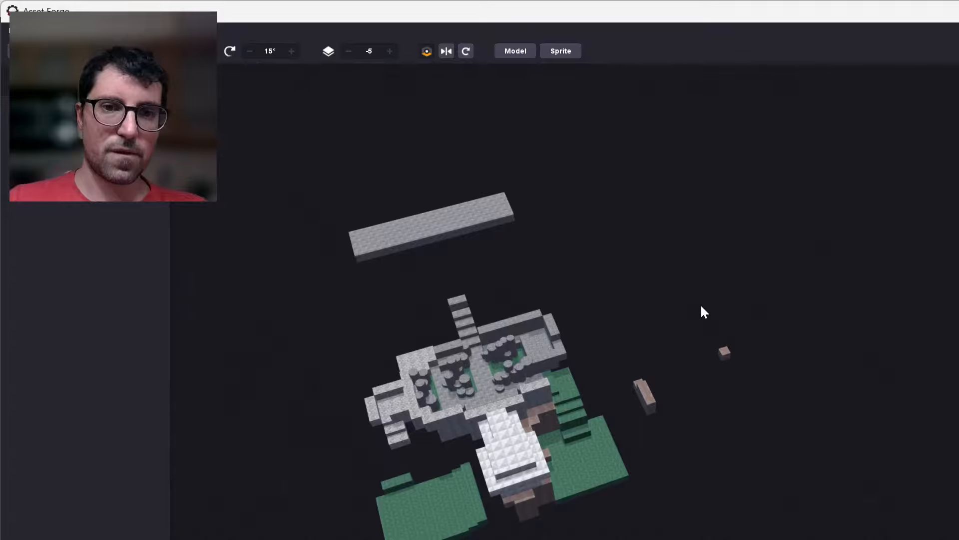
pyautogui.scroll(8, 707, 385)
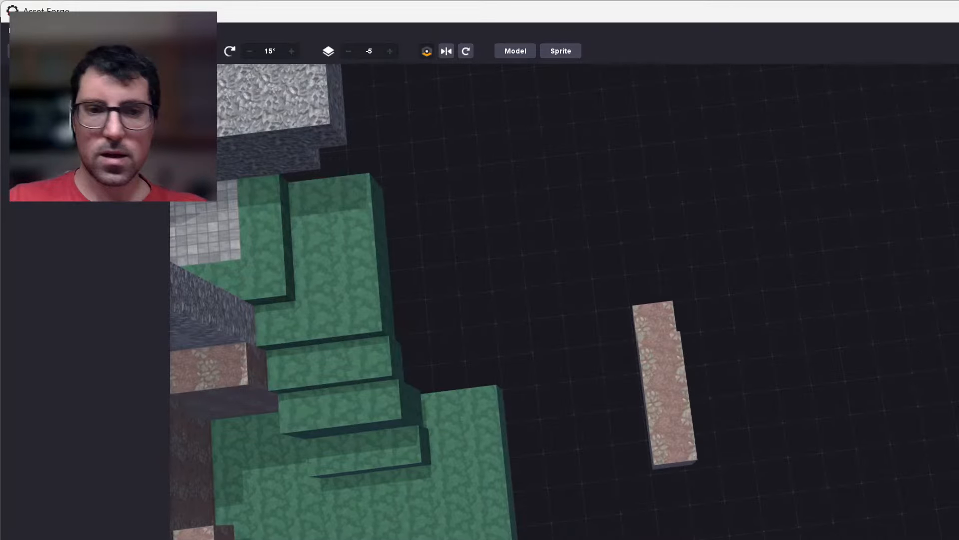
pyautogui.click(956, 290)
pyautogui.moveTo(850, 325); pyautogui.dragTo(820, 338, button='middle')
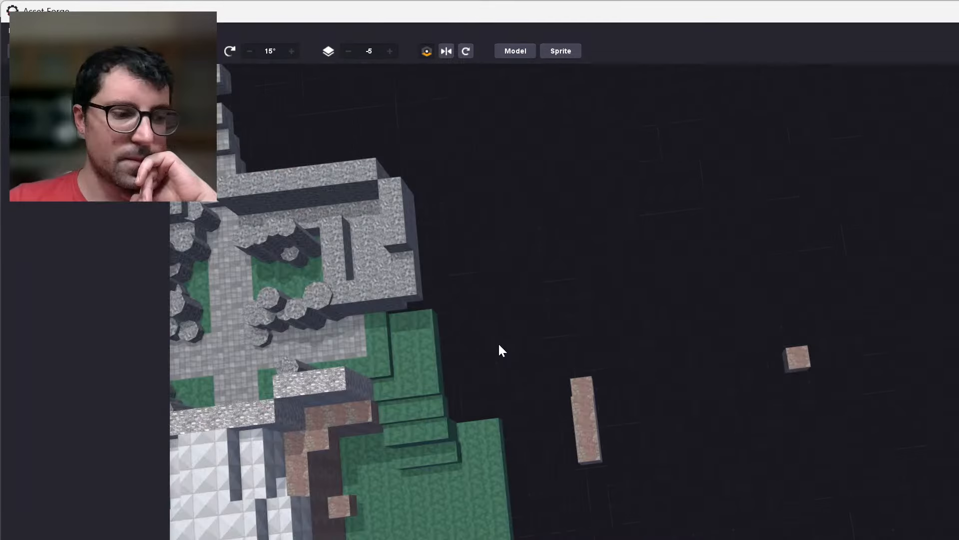
pyautogui.moveTo(499, 343); pyautogui.dragTo(514, 358, button='right')
pyautogui.scroll(-5, 517, 365)
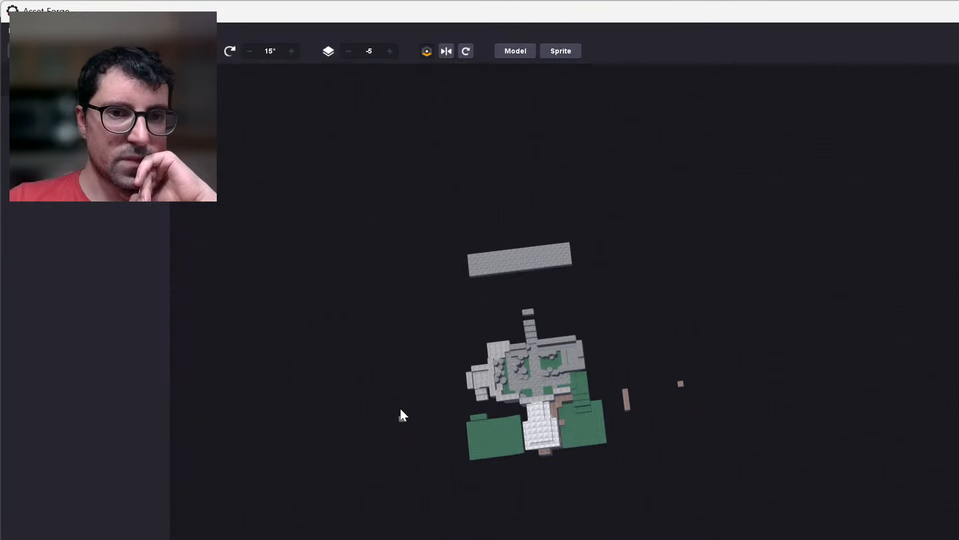
# Examine the whole level from above, comparing the distances of the two outlying reddish blocks from the green platforms and the stone structure.
pyautogui.scroll(3, 401, 408)
pyautogui.moveTo(322, 442); pyautogui.dragTo(290, 409, button='right')
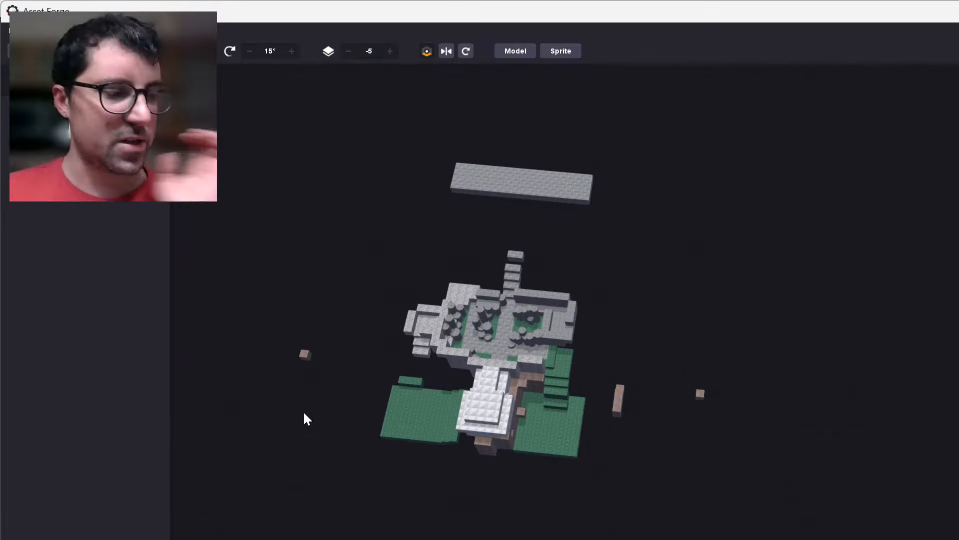
pyautogui.scroll(3, 311, 399)
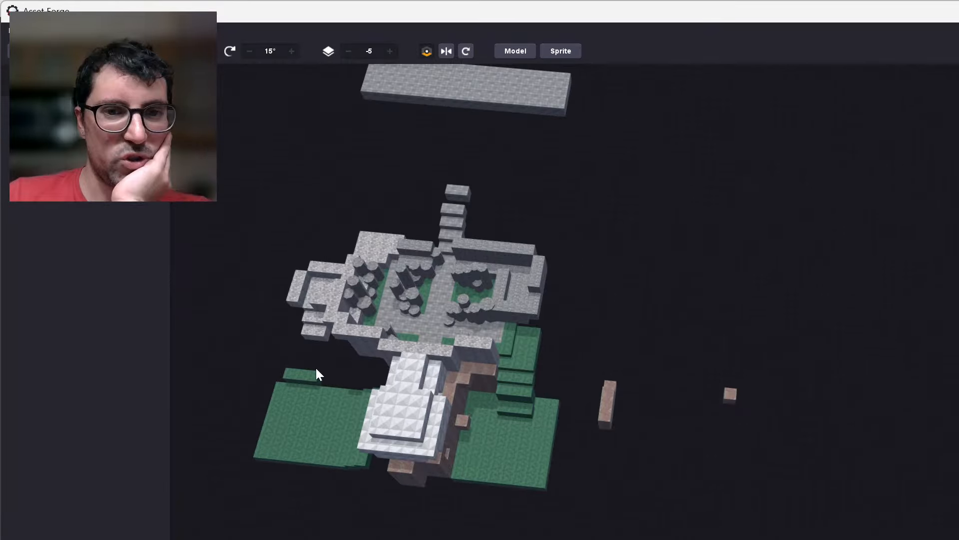
pyautogui.scroll(2, 315, 369)
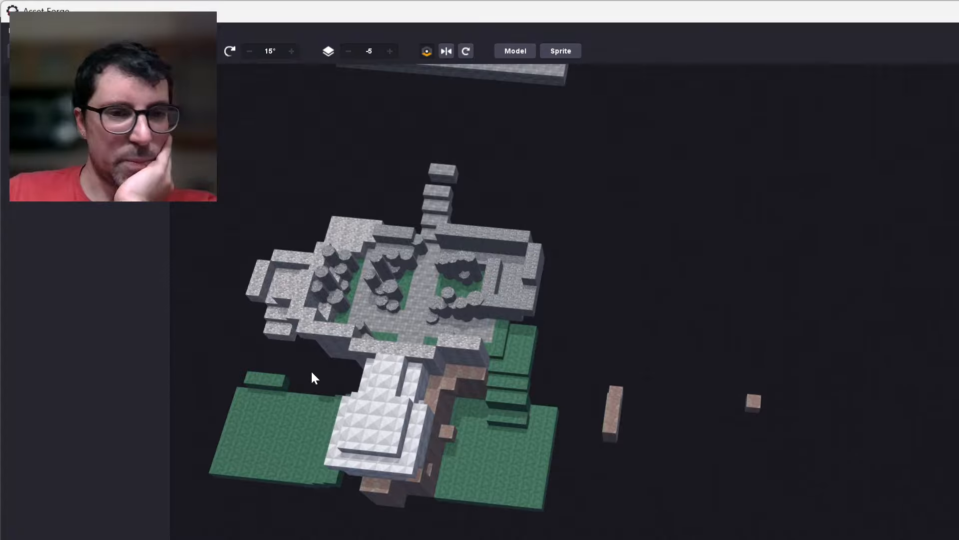
pyautogui.moveTo(313, 377); pyautogui.dragTo(482, 419, button='middle')
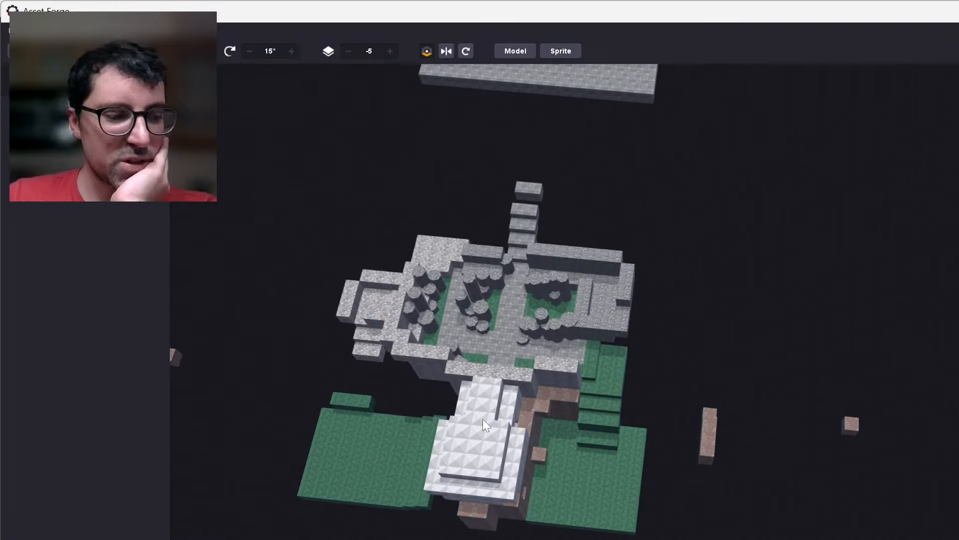
pyautogui.moveTo(483, 418); pyautogui.dragTo(381, 399, button='right')
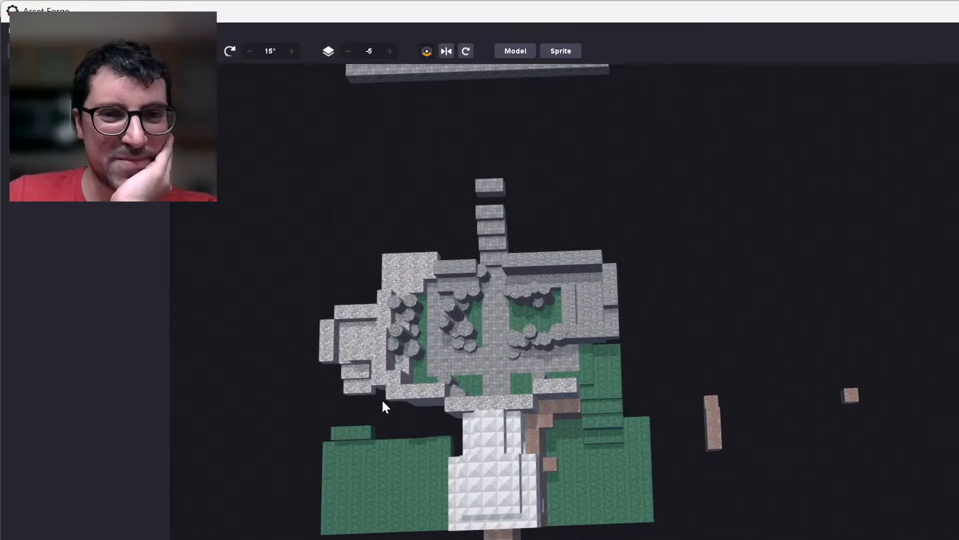
pyautogui.moveTo(382, 399); pyautogui.dragTo(454, 390, button='middle')
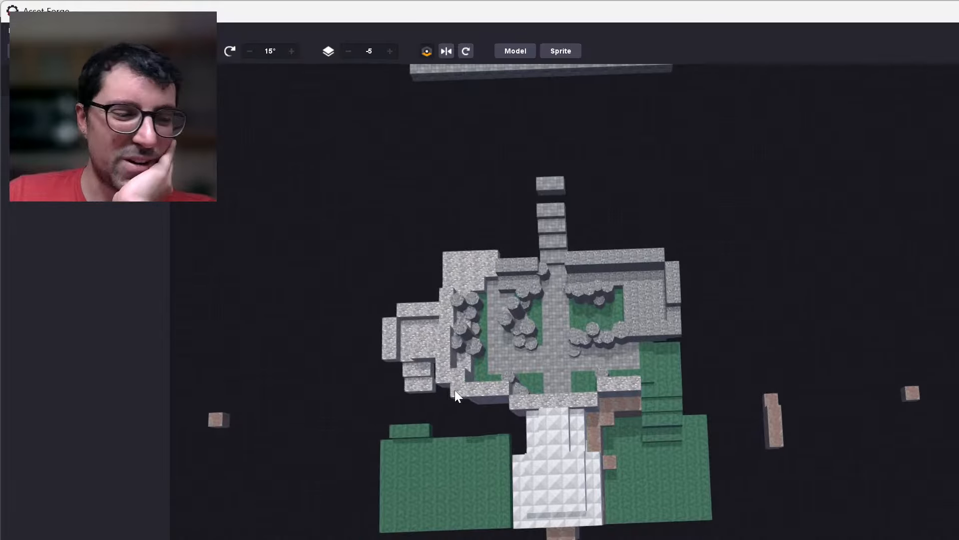
pyautogui.scroll(3, 454, 390)
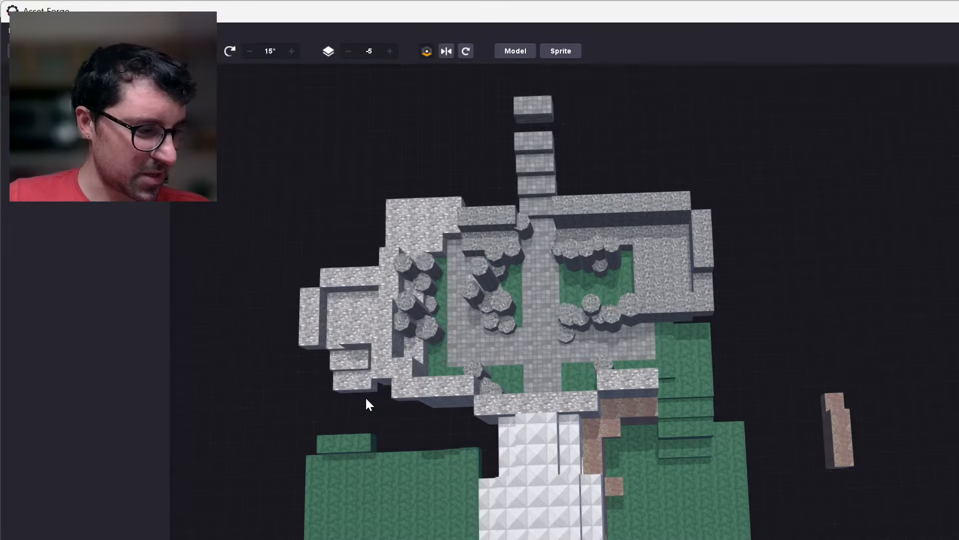
pyautogui.scroll(-5, 397, 417)
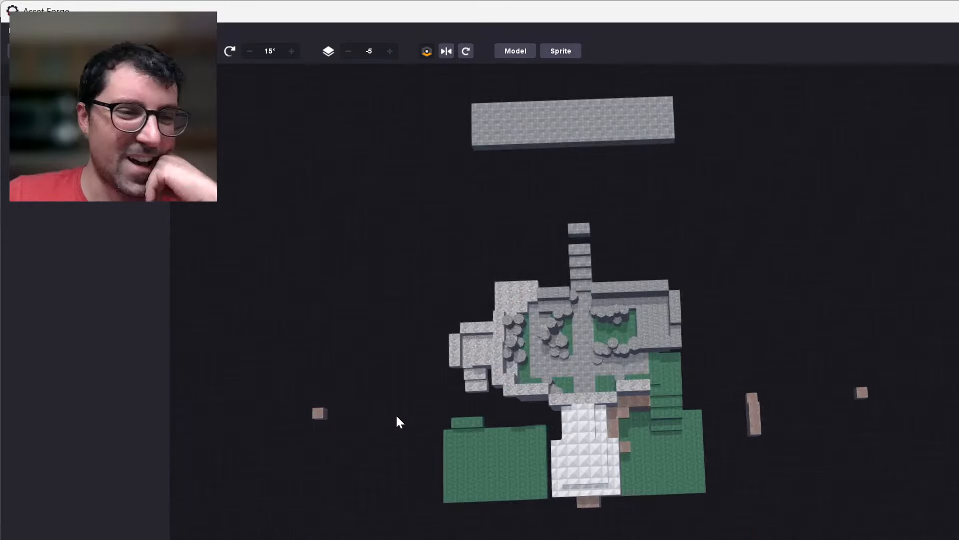
pyautogui.scroll(2, 398, 421)
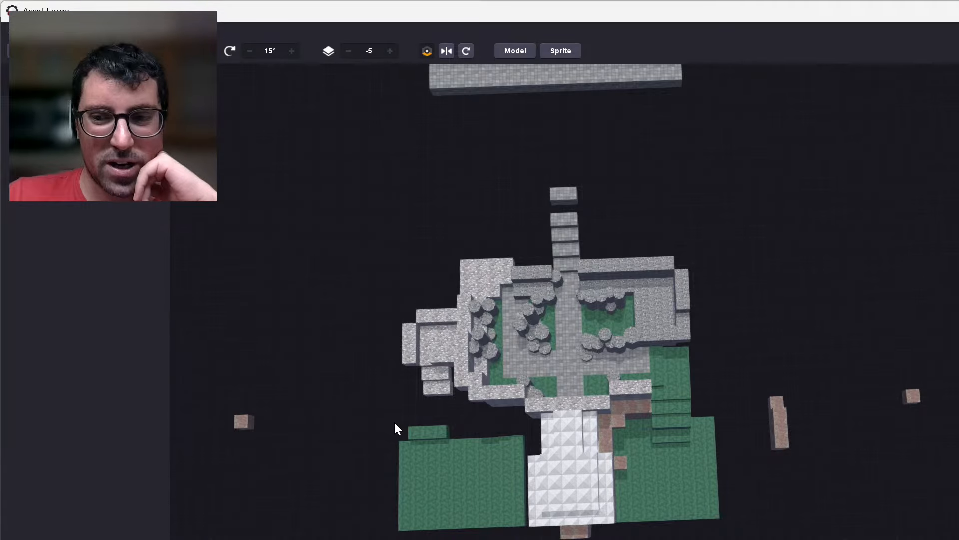
pyautogui.moveTo(395, 424); pyautogui.dragTo(432, 400, button='middle')
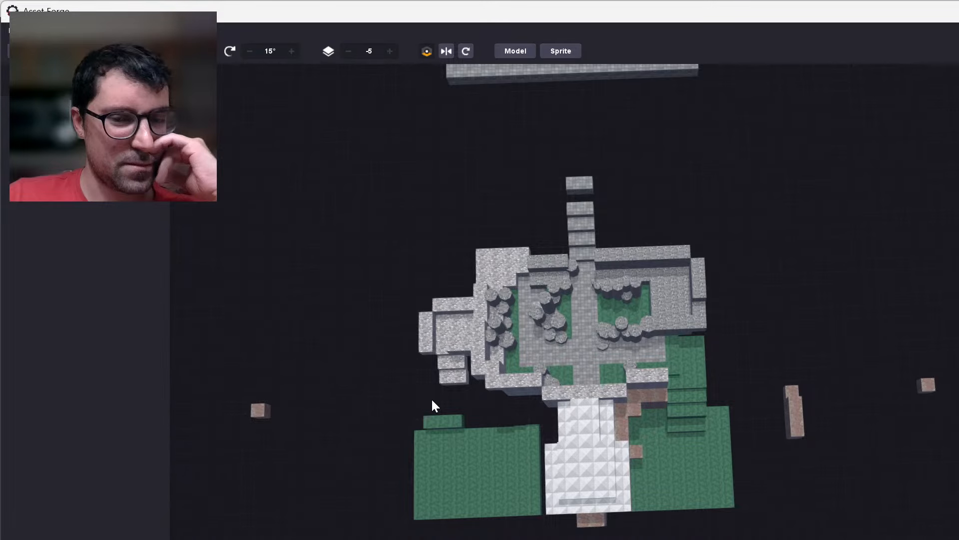
pyautogui.scroll(1, 347, 400)
pyautogui.moveTo(344, 394); pyautogui.dragTo(343, 402, button='middle')
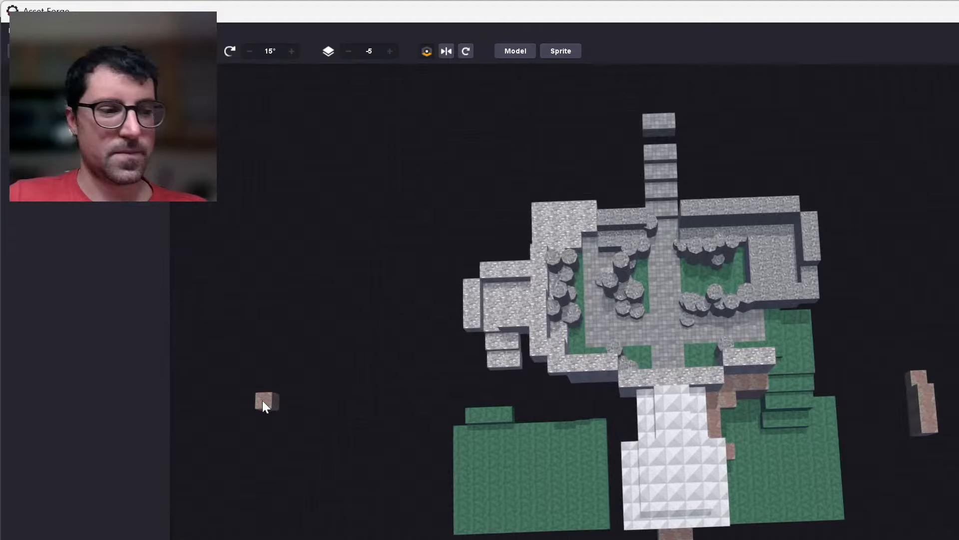
# Clone the outlying reddish block on the smaller-stepped green platform's side and move the copy far out past the platform's front edge.
pyautogui.scroll(2, 557, 369)
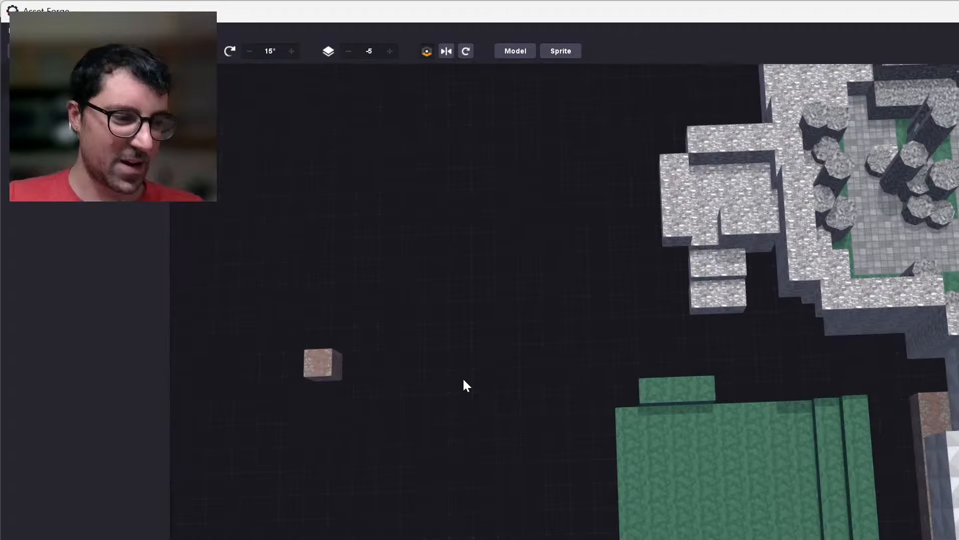
pyautogui.scroll(2, 269, 395)
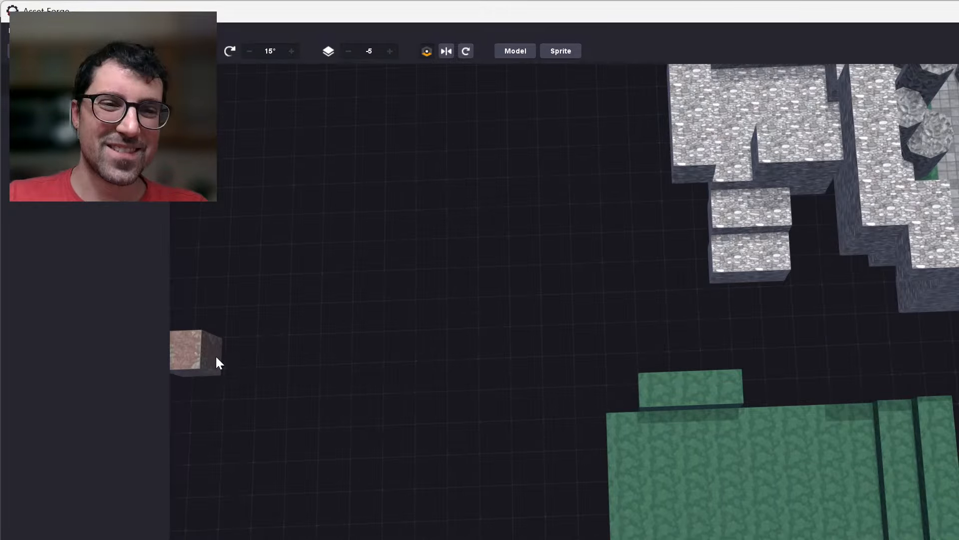
pyautogui.click(217, 358)
pyautogui.hotkey('ctrl', 'd')
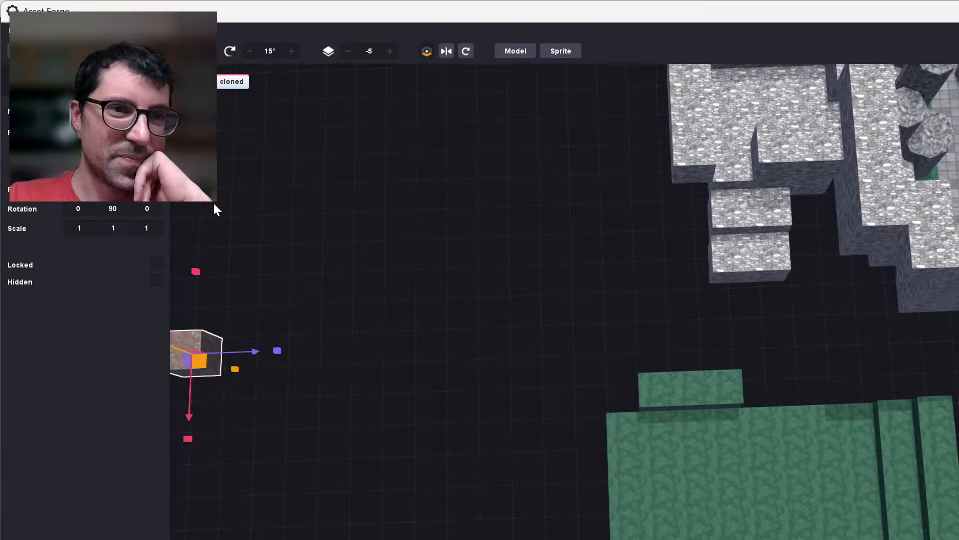
pyautogui.scroll(-1, 213, 203)
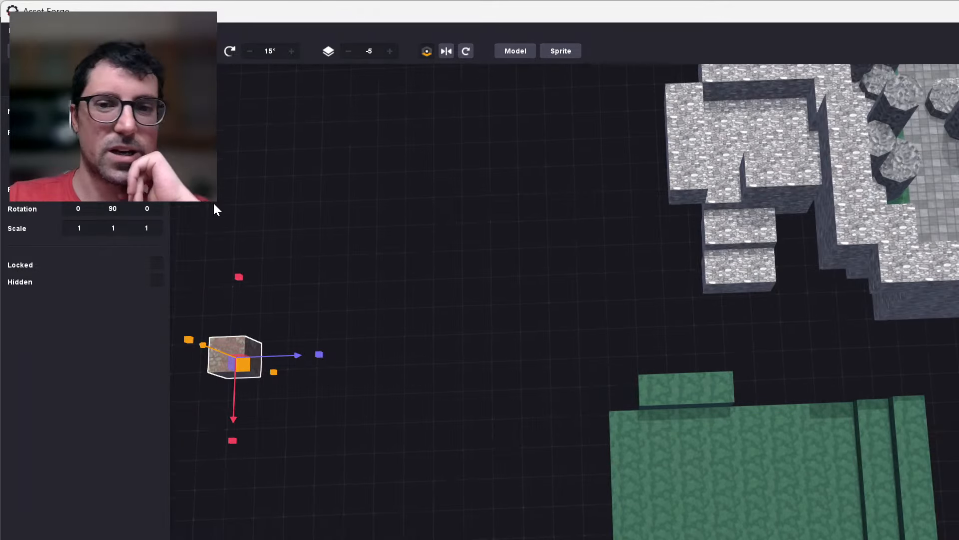
pyautogui.scroll(-5, 214, 203)
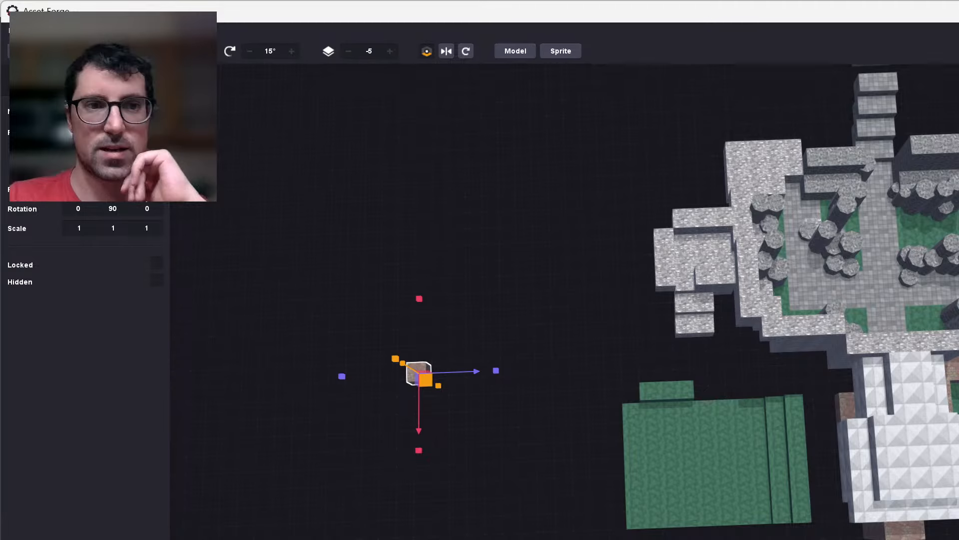
pyautogui.click(525, 277)
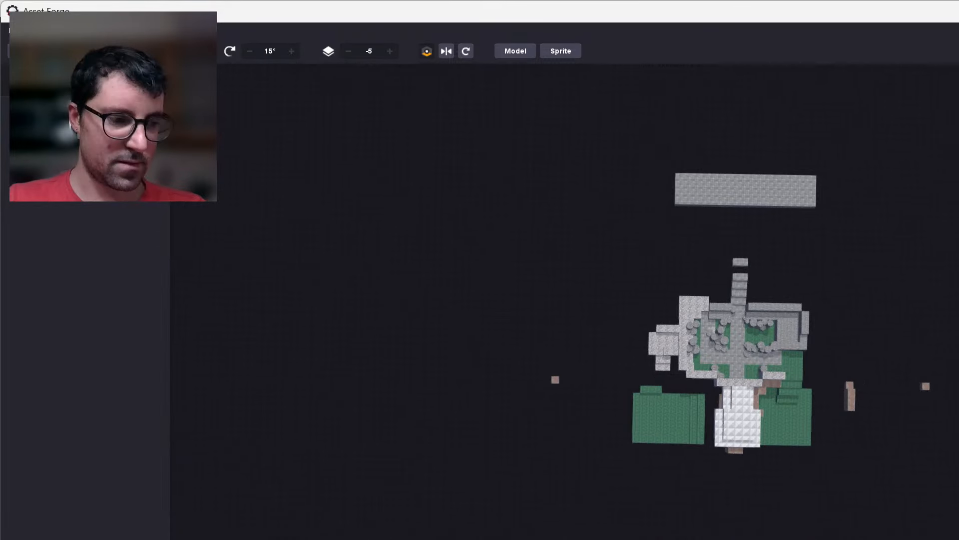
# Clone the front outlying block and place the copy at the far rear, in line with the two outlying blocks on that side.
pyautogui.scroll(3, 740, 325)
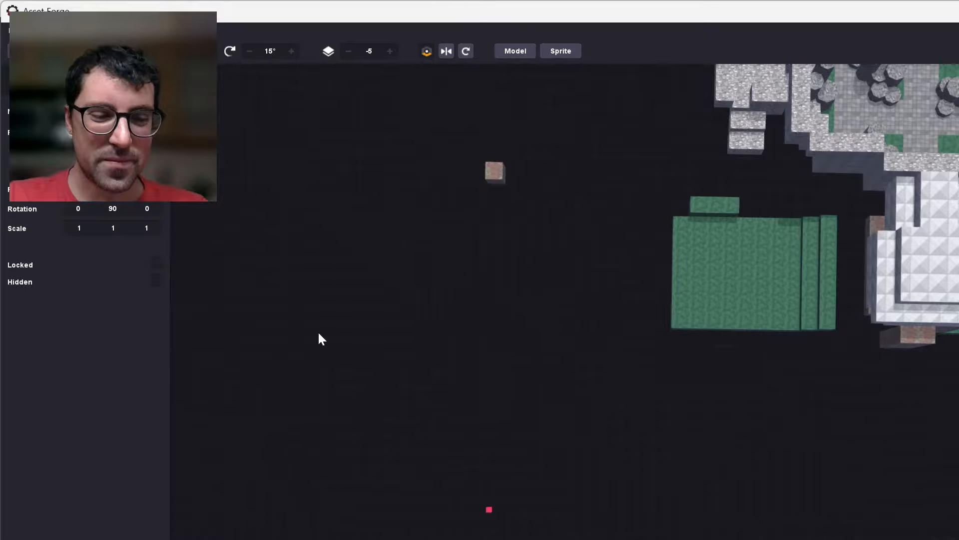
pyautogui.hotkey('ctrl', 'd')
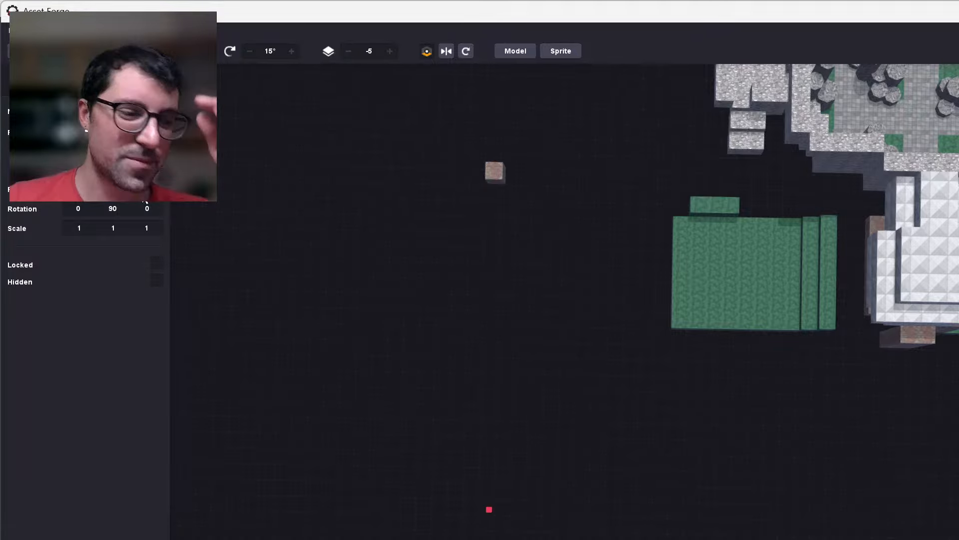
pyautogui.click(637, 396)
pyautogui.scroll(-4, 638, 397)
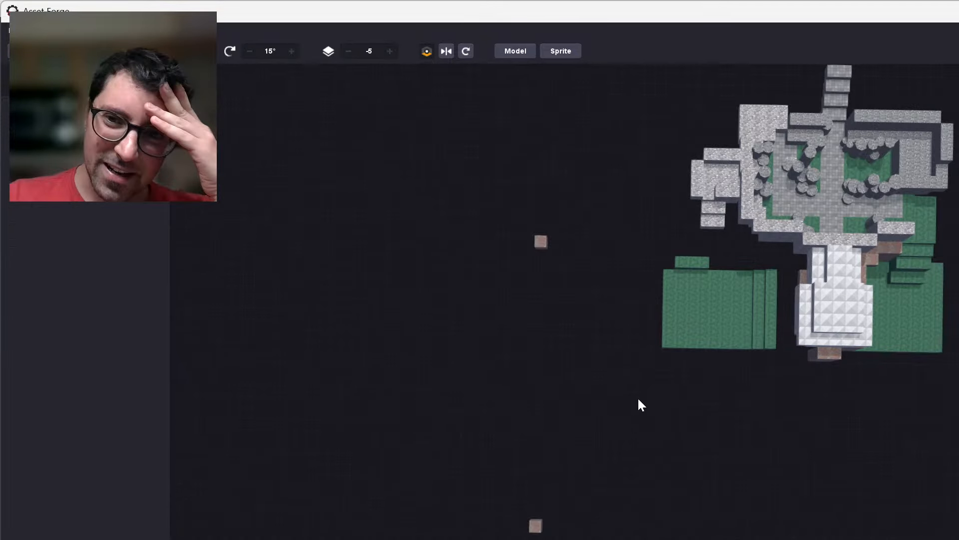
pyautogui.scroll(-3, 638, 396)
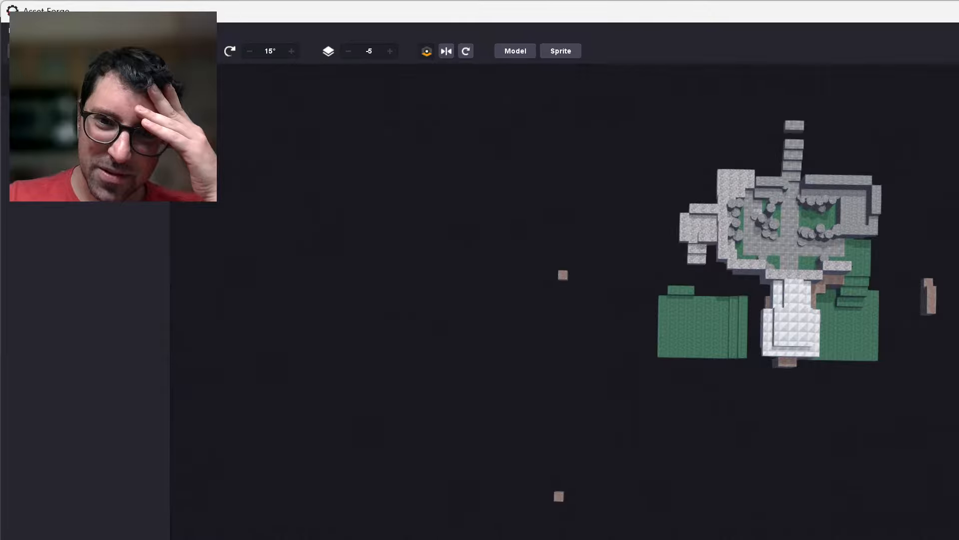
pyautogui.scroll(-2, 683, 445)
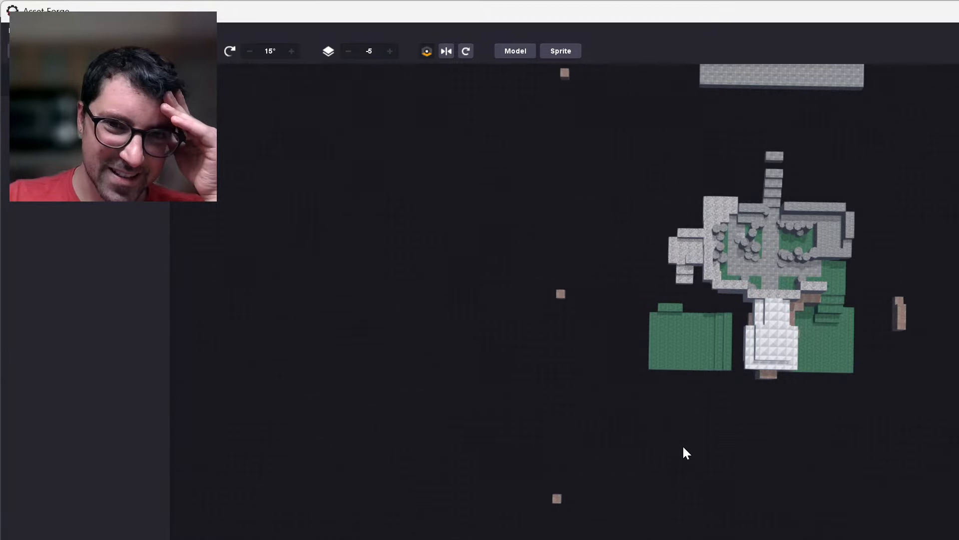
# Select the front outlying reddish block again and clone it for another outlying position.
pyautogui.scroll(5, 682, 445)
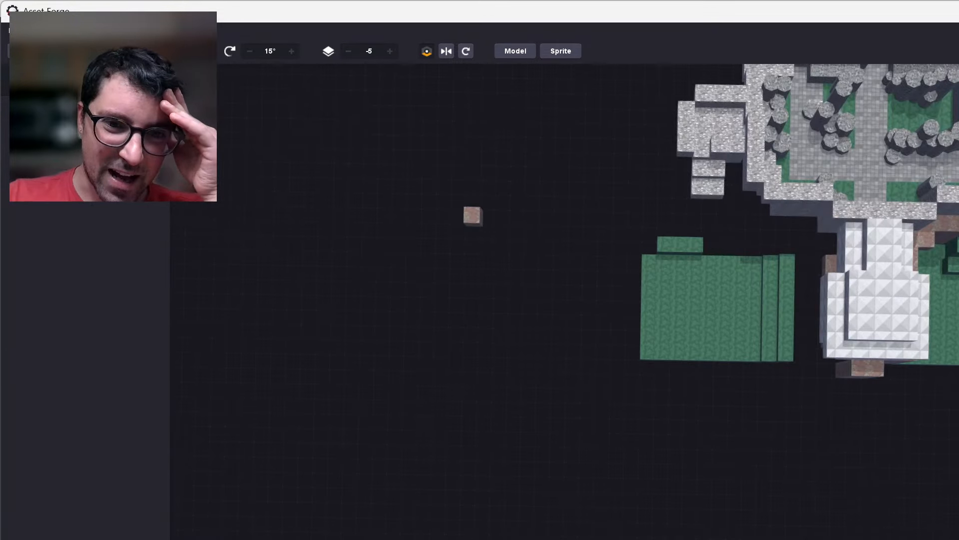
pyautogui.click(469, 539)
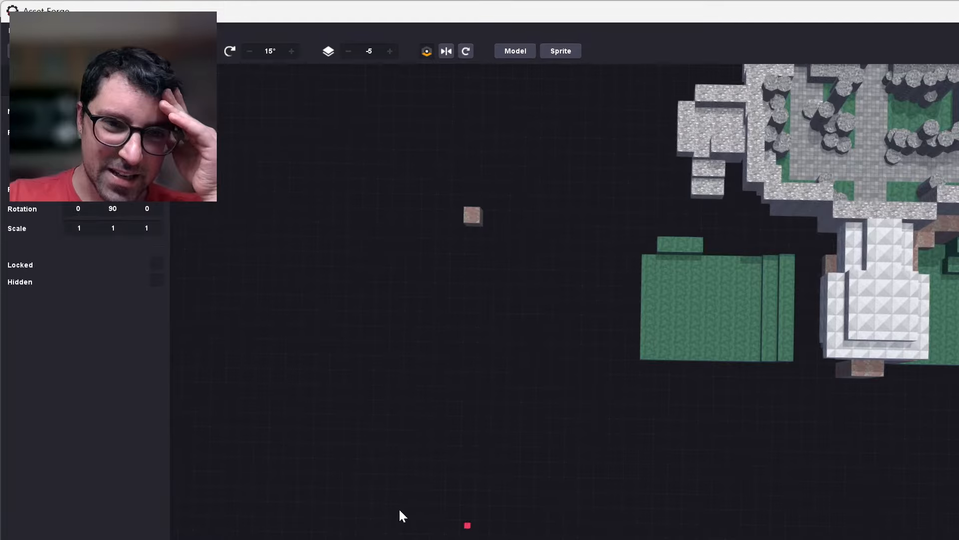
pyautogui.hotkey('ctrl', 'd')
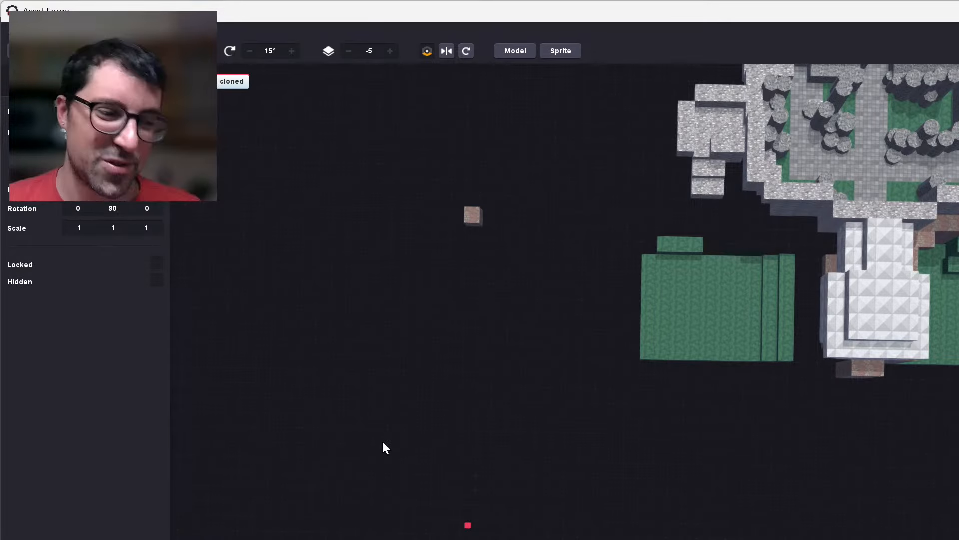
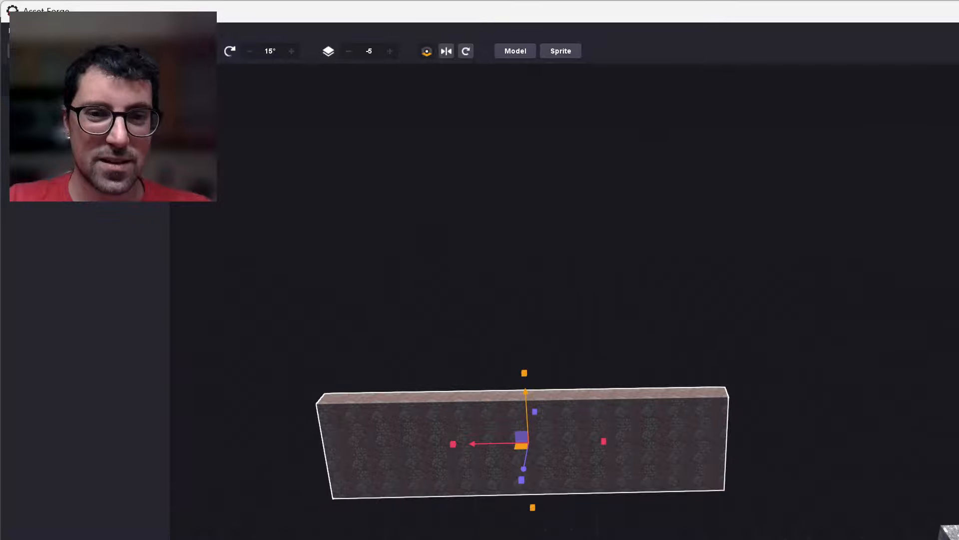
# Move the copied wall section beside the original reddish wall and close the gap so both sections join end to end.
pyautogui.moveTo(564, 455); pyautogui.dragTo(874, 450)
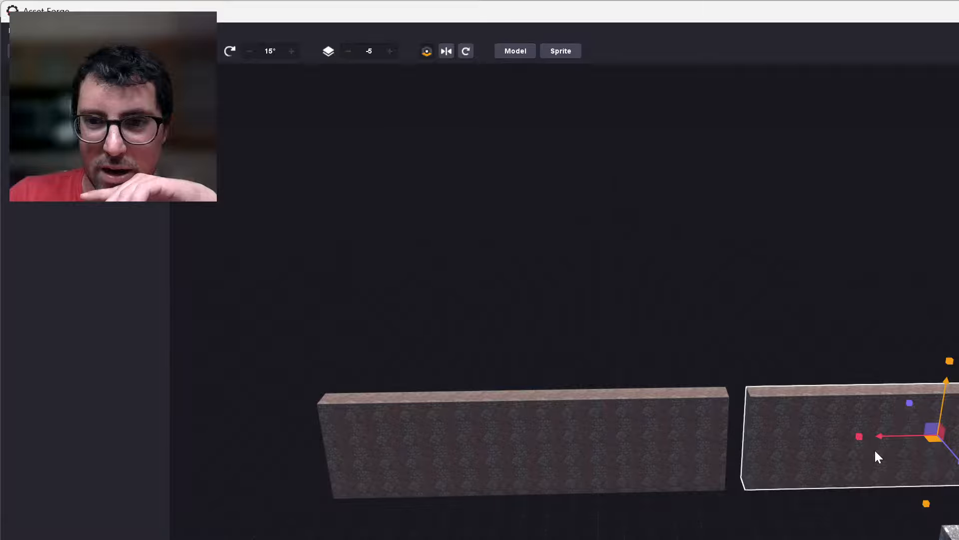
pyautogui.press('w')
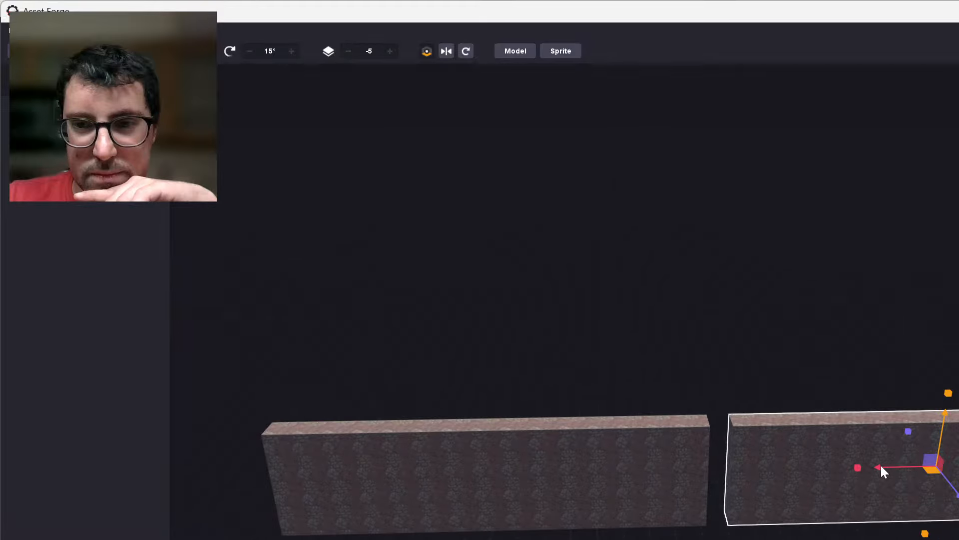
pyautogui.moveTo(880, 466); pyautogui.dragTo(818, 492)
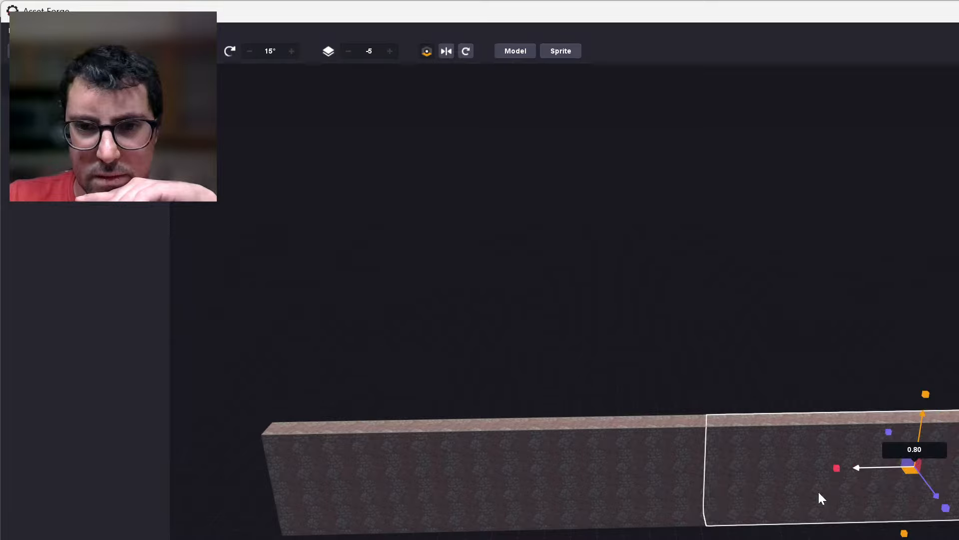
# Inspect the seam between the two reddish wall sections up close, and examine the layout of the whole level from above.
pyautogui.moveTo(819, 491); pyautogui.dragTo(770, 539, button='right')
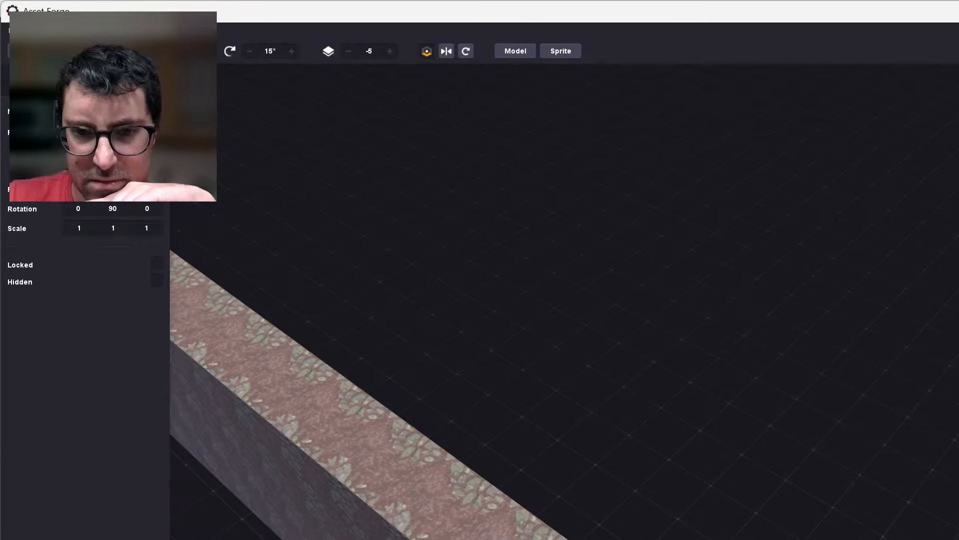
pyautogui.moveTo(769, 539); pyautogui.dragTo(826, 535, button='right')
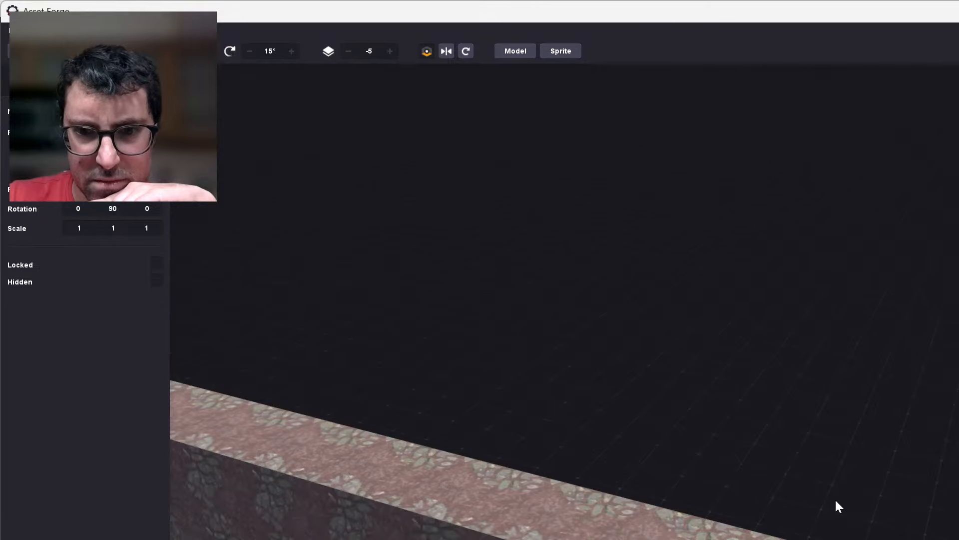
pyautogui.moveTo(835, 498); pyautogui.dragTo(810, 281, button='right')
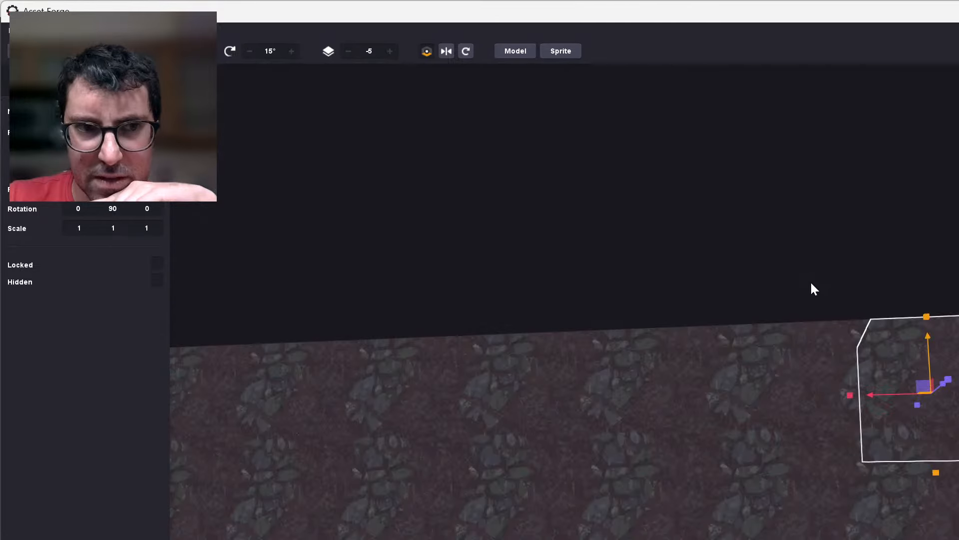
pyautogui.scroll(-5, 896, 412)
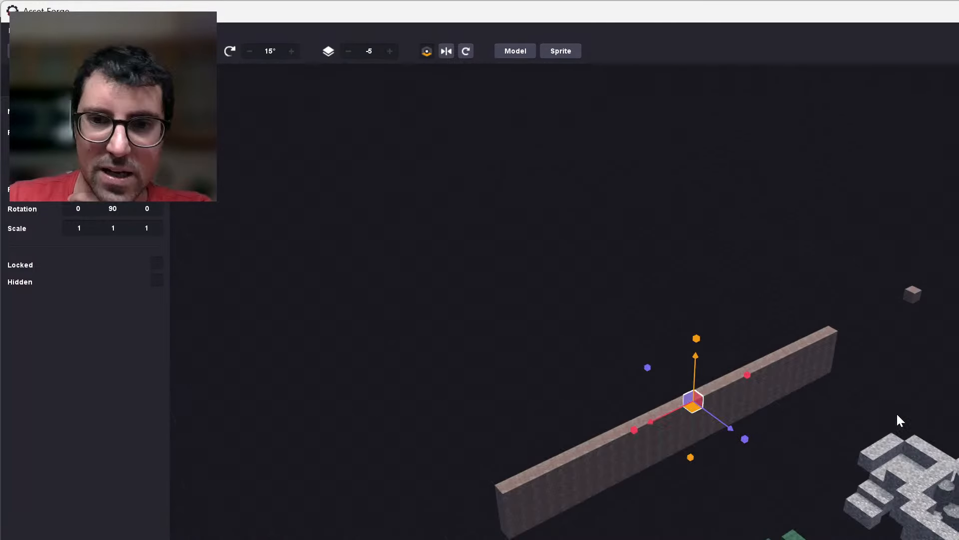
pyautogui.click(897, 414)
pyautogui.scroll(-3, 897, 414)
pyautogui.moveTo(898, 415); pyautogui.dragTo(958, 415, button='right')
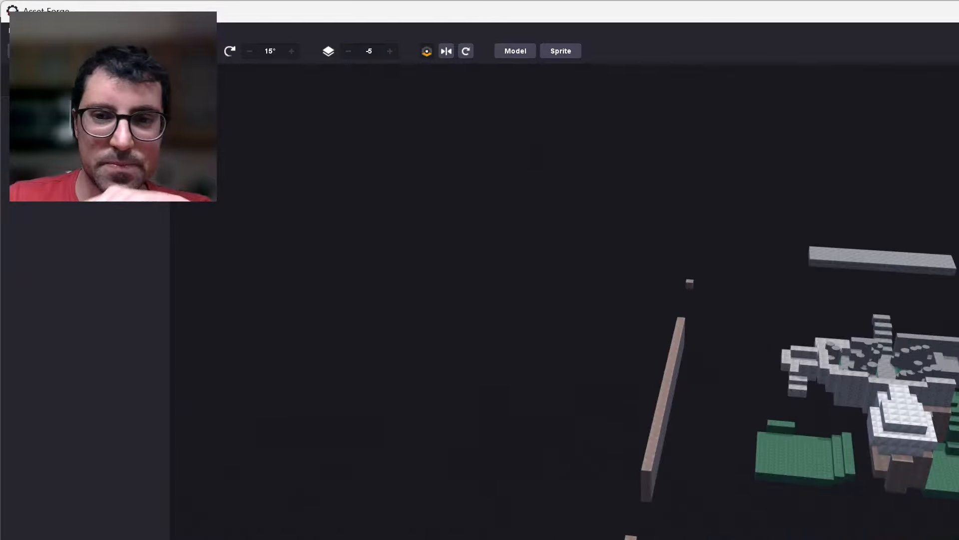
pyautogui.moveTo(849, 350); pyautogui.dragTo(873, 400, button='right')
pyautogui.moveTo(598, 514); pyautogui.dragTo(545, 505, button='middle')
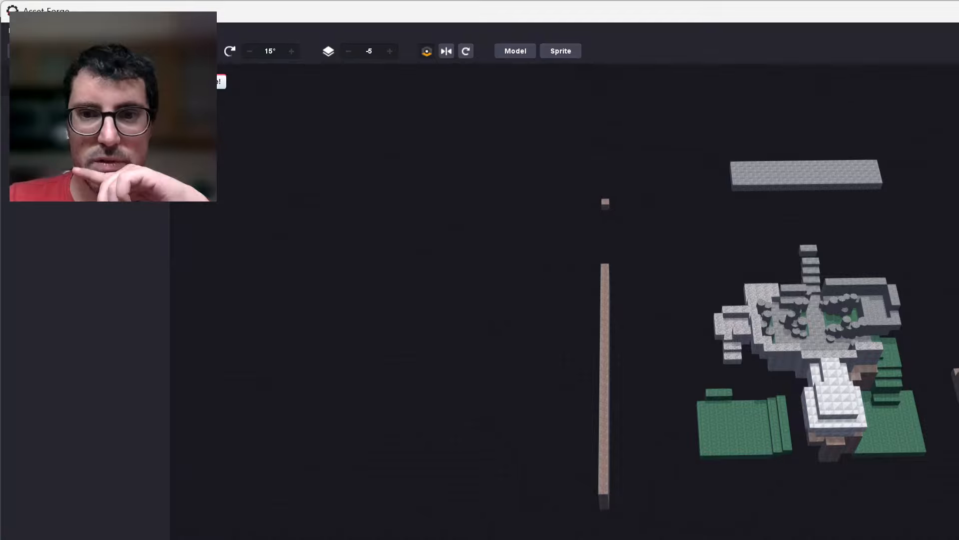
pyautogui.scroll(5, 949, 330)
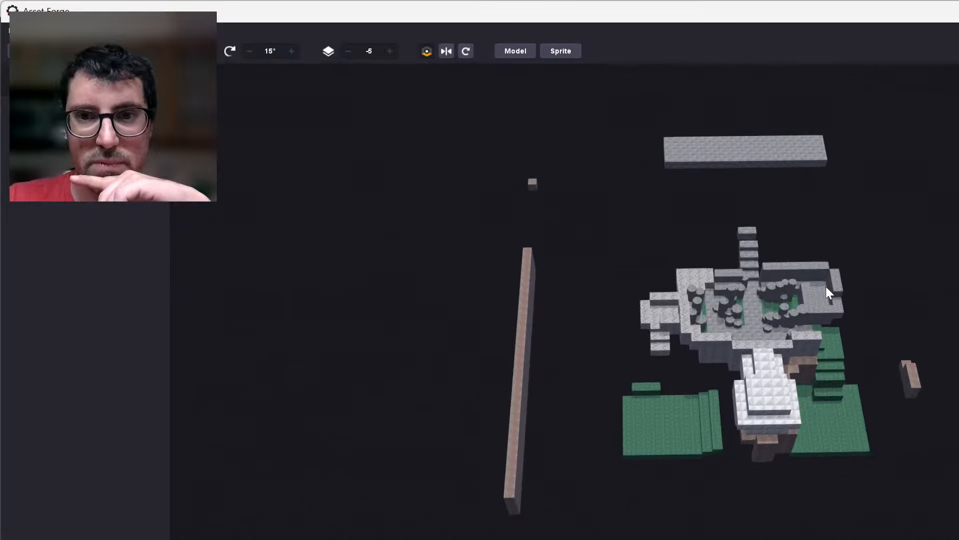
pyautogui.moveTo(895, 270); pyautogui.dragTo(874, 270, button='middle')
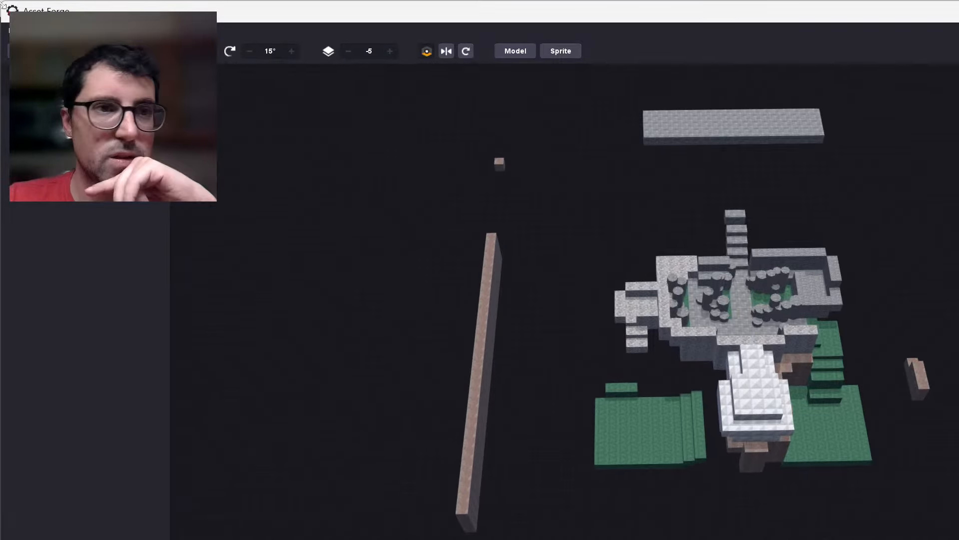
# Export the level model to the 3D Assets folder as 20251111_level.glb, replacing the existing file.
pyautogui.click(14, 30)
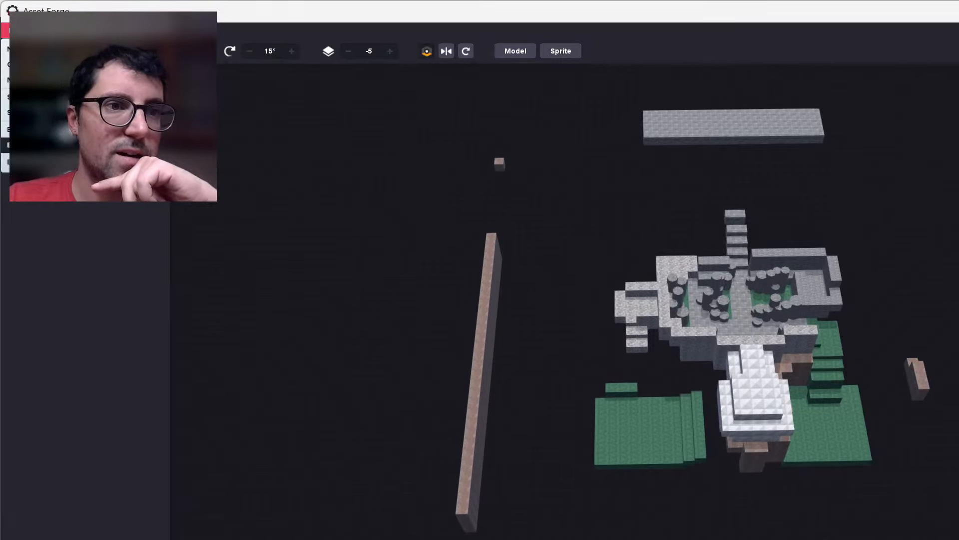
pyautogui.click(50, 145)
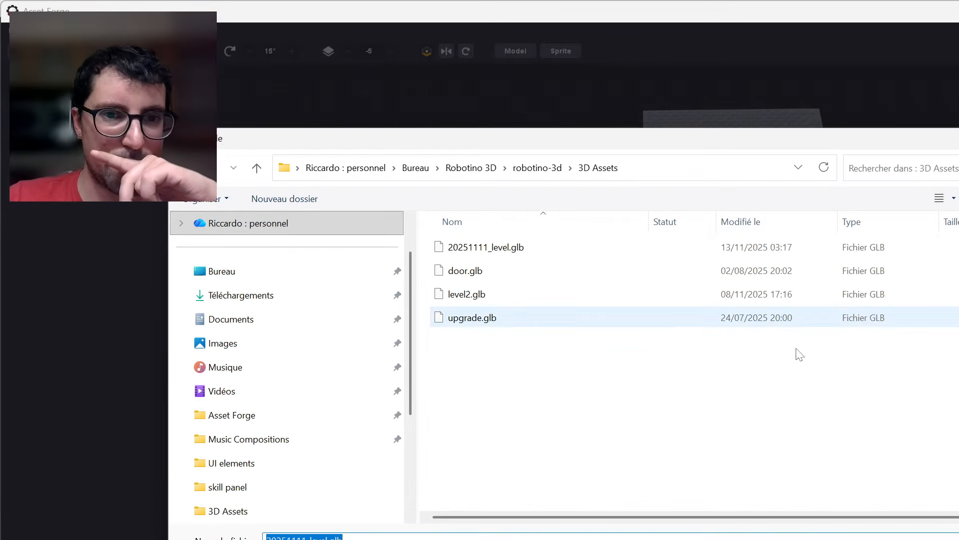
pyautogui.press('Return')
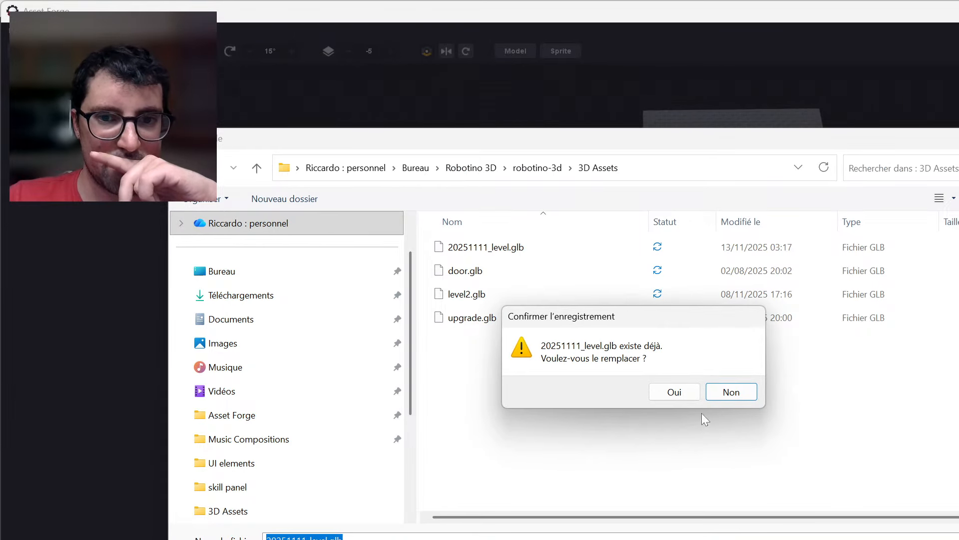
pyautogui.click(698, 398)
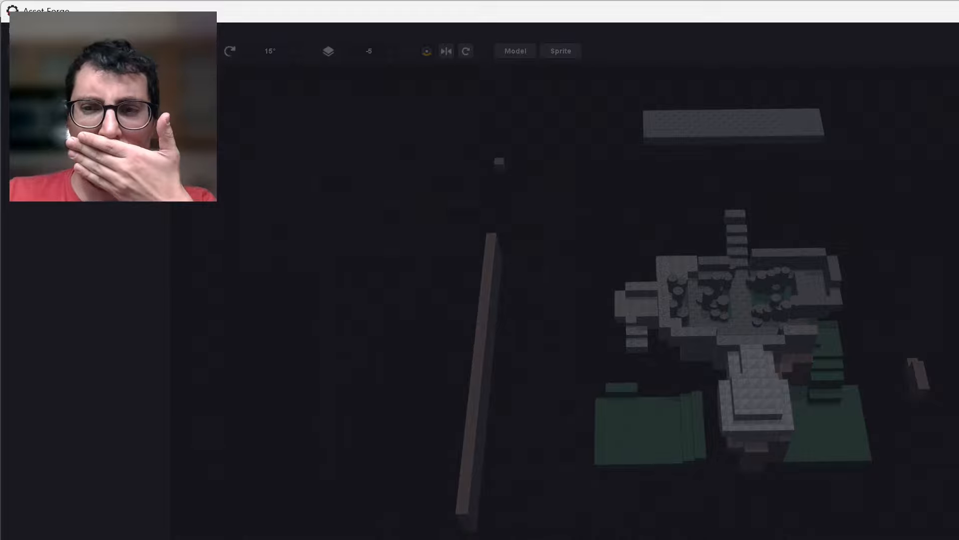
# Switch to Godot Engine, save the project and run Robotino 3D with the re-exported level.
pyautogui.hotkey('alt', 'Tab')
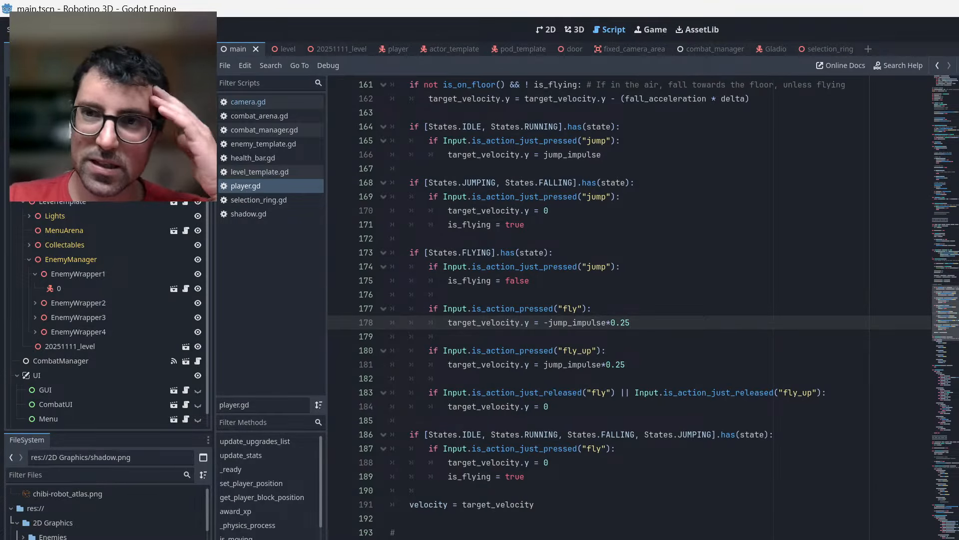
pyautogui.hotkey('ctrl', 's')
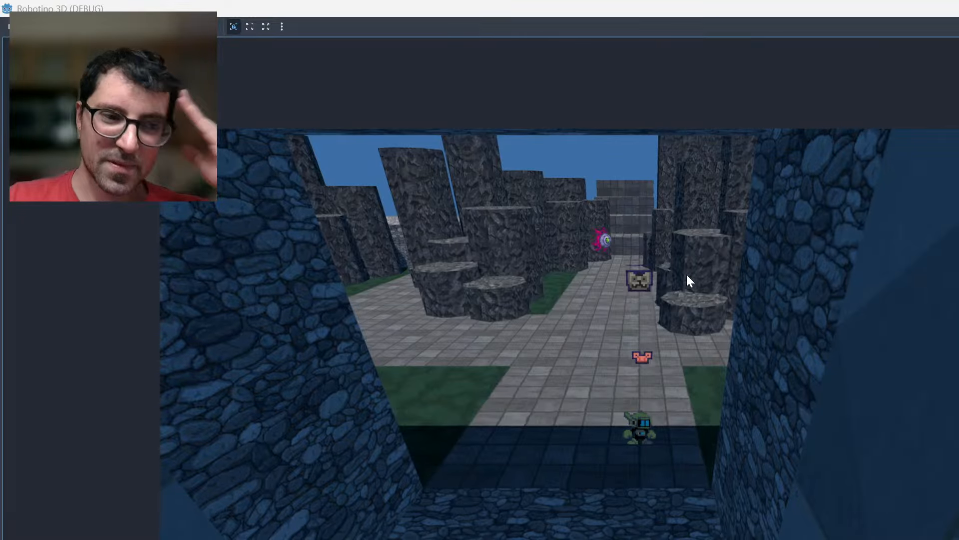
# Playtest the level by taking the robot out of the stone start area and flying it up over the rock pillars.
pyautogui.press('Up')
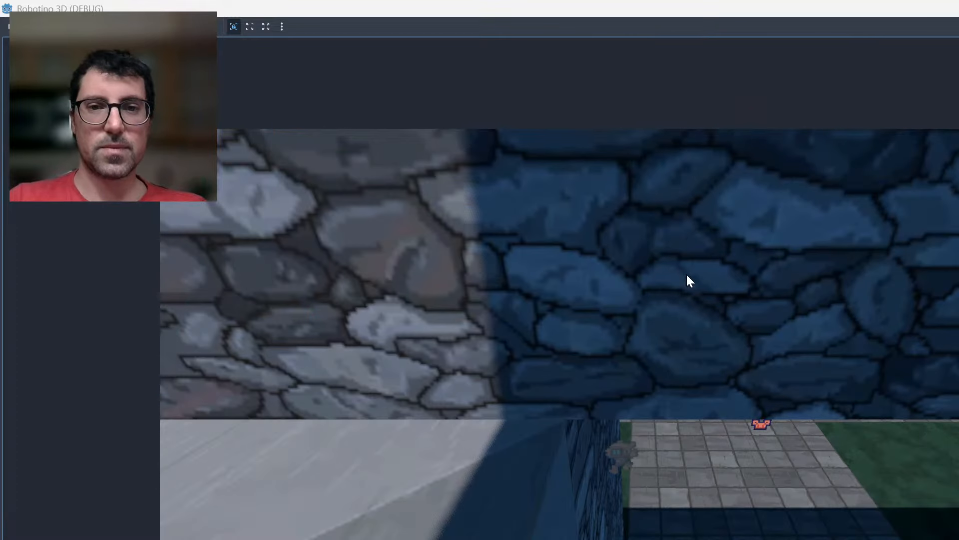
pyautogui.press('Up')
pyautogui.press('Left')
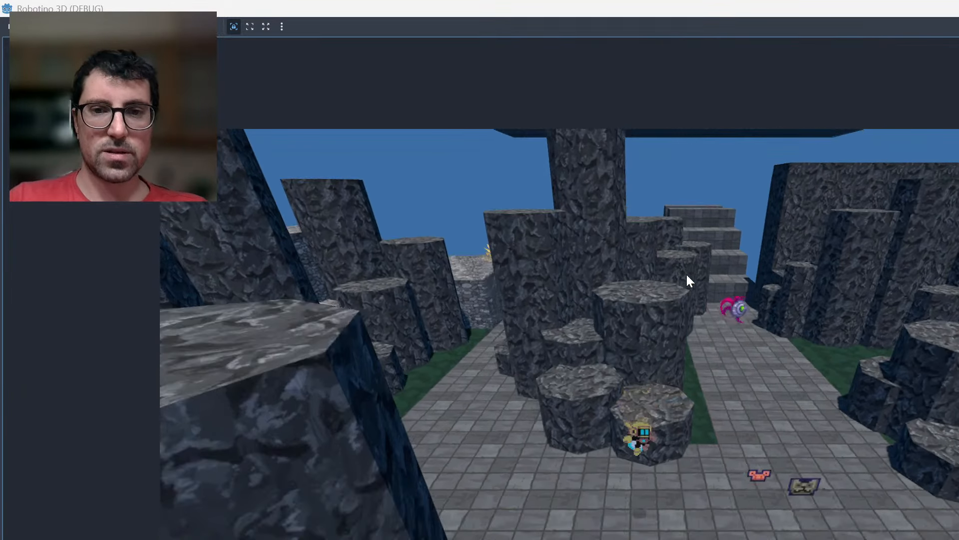
pyautogui.press('space')
pyautogui.press('Right')
pyautogui.press('space')
pyautogui.press('Left')
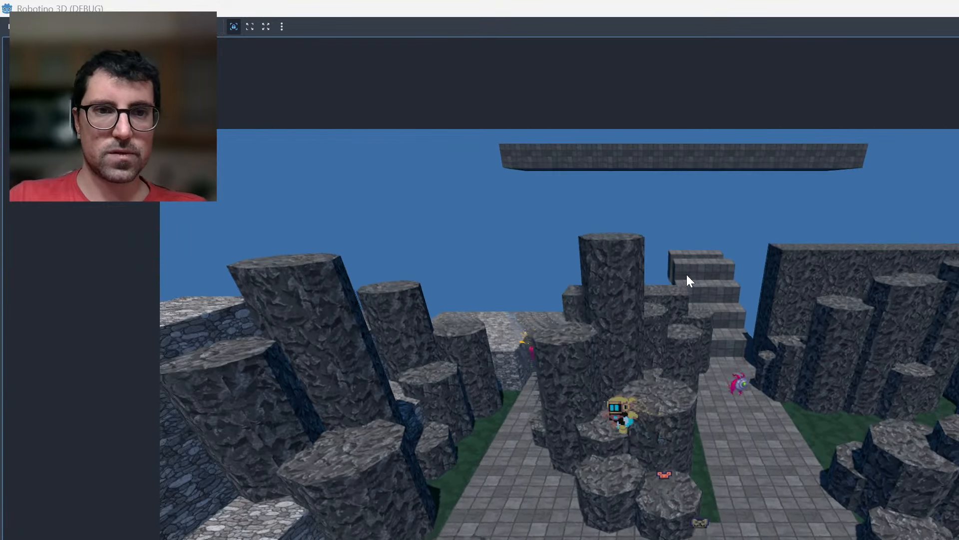
pyautogui.press('Left')
pyautogui.press('space')
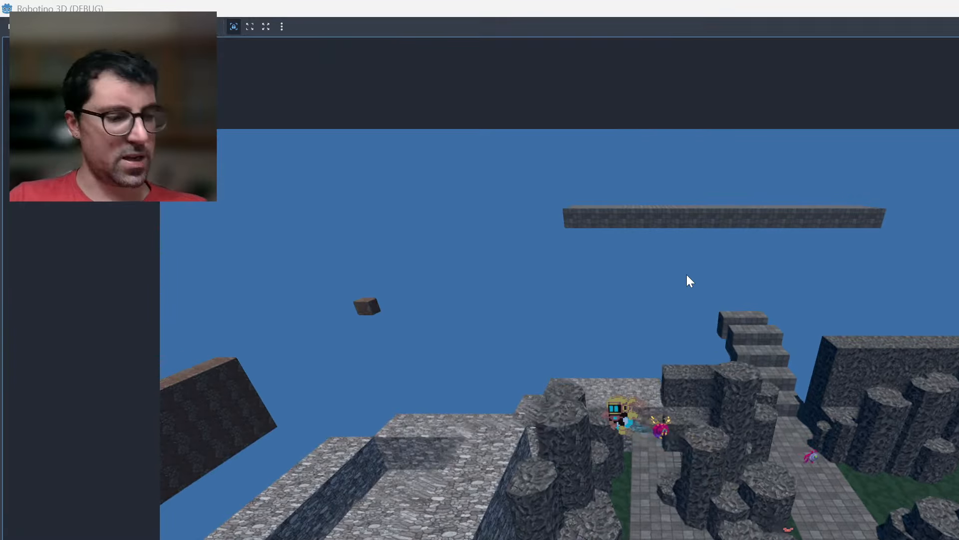
# Fly the robot across the stone structure to its outer ledge facing the long reddish wall.
pyautogui.press('Left')
pyautogui.press('Right')
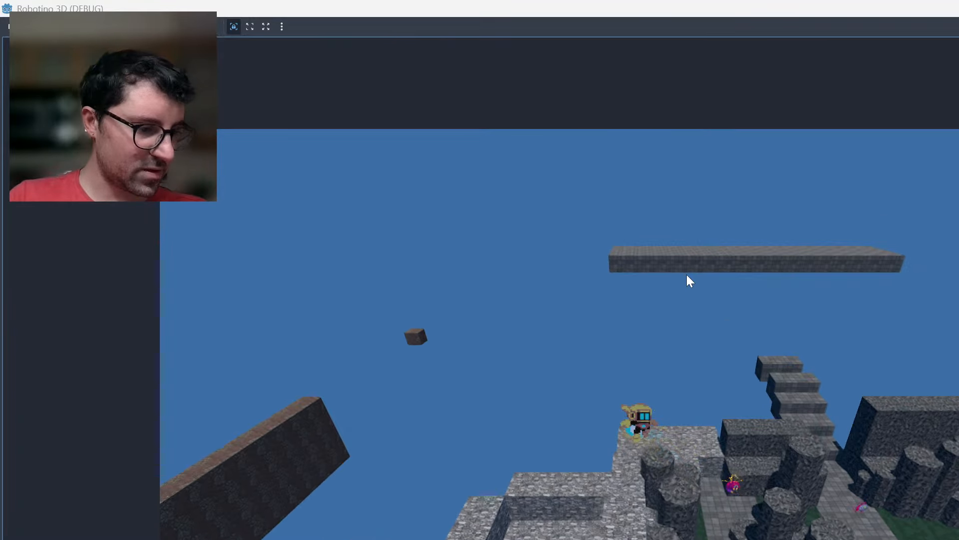
pyautogui.press('space')
pyautogui.press('space')
pyautogui.press('Left')
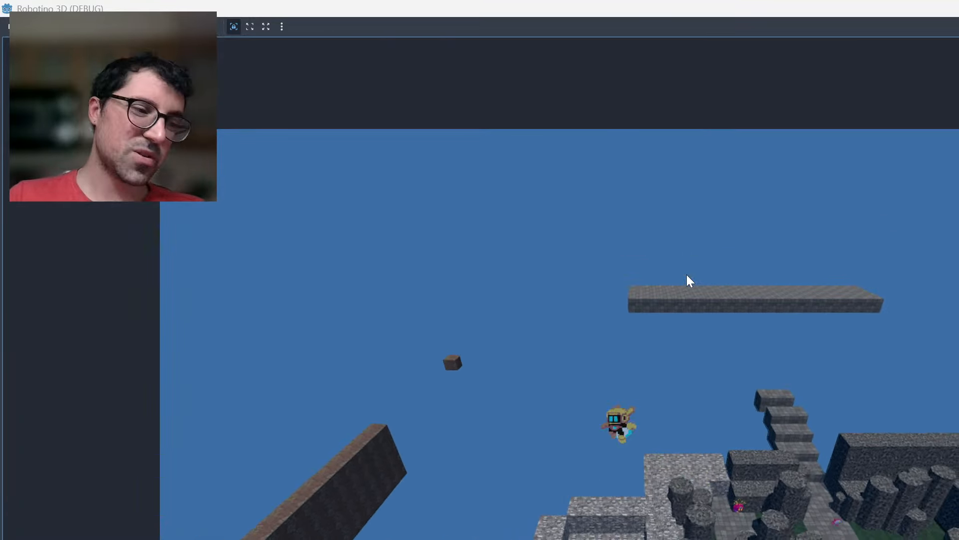
pyautogui.press('Right')
pyautogui.press('Left')
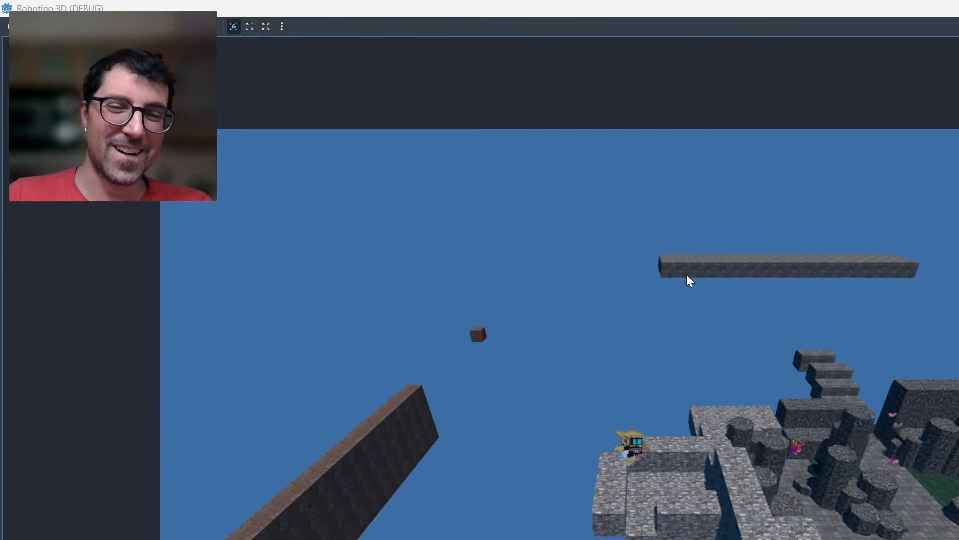
pyautogui.press('Right')
pyautogui.press('Left')
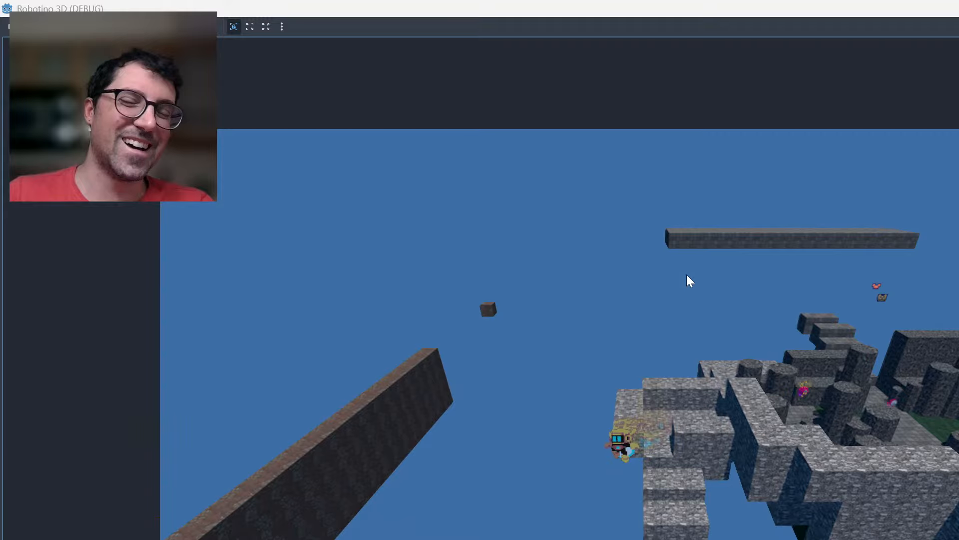
# Fly the robot off the stone ledge to the long reddish wall and land on top of it.
pyautogui.press('Left')
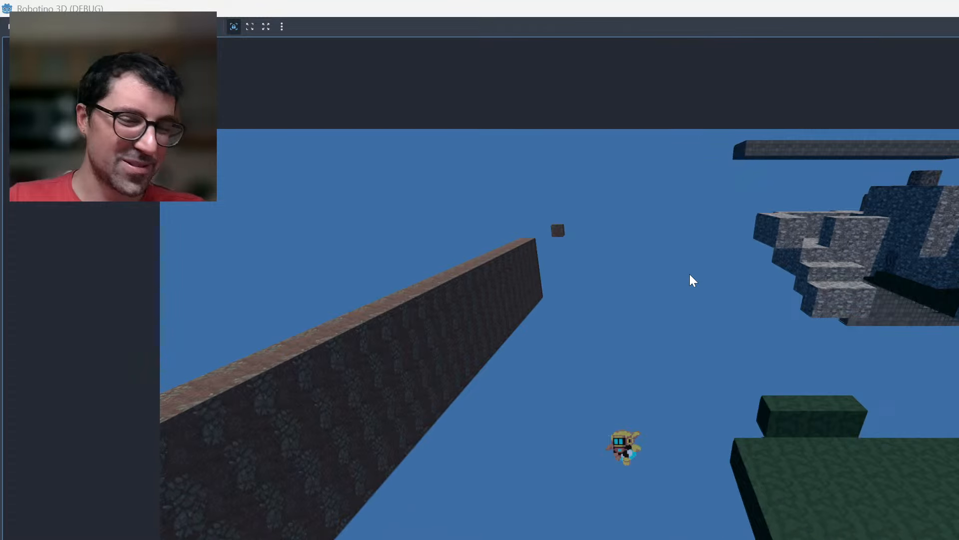
pyautogui.press('Left')
pyautogui.press('space')
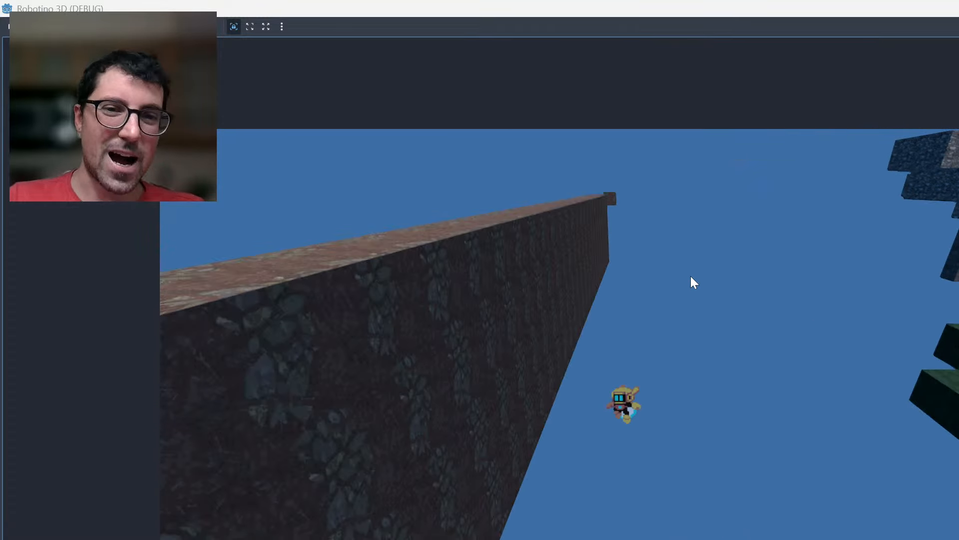
pyautogui.press('space')
pyautogui.press('Left')
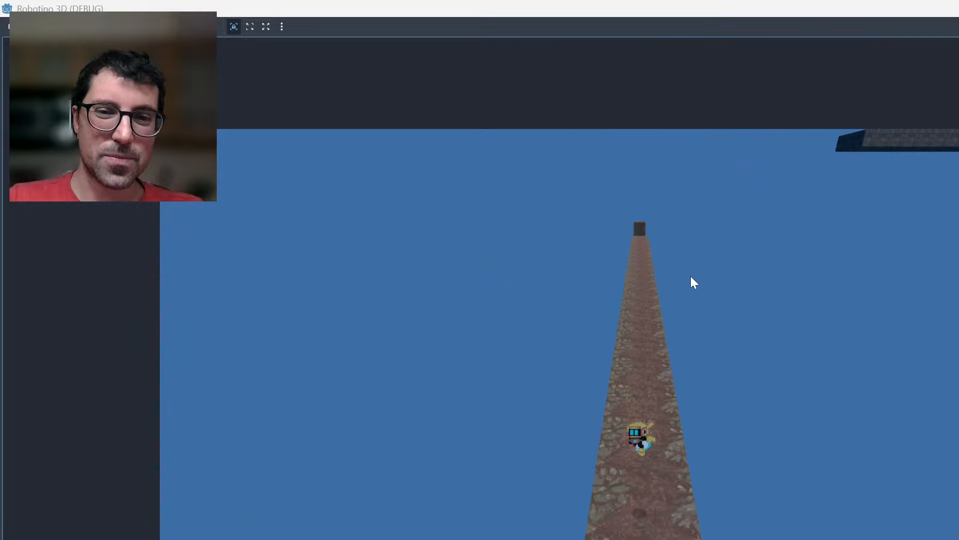
pyautogui.press('Right')
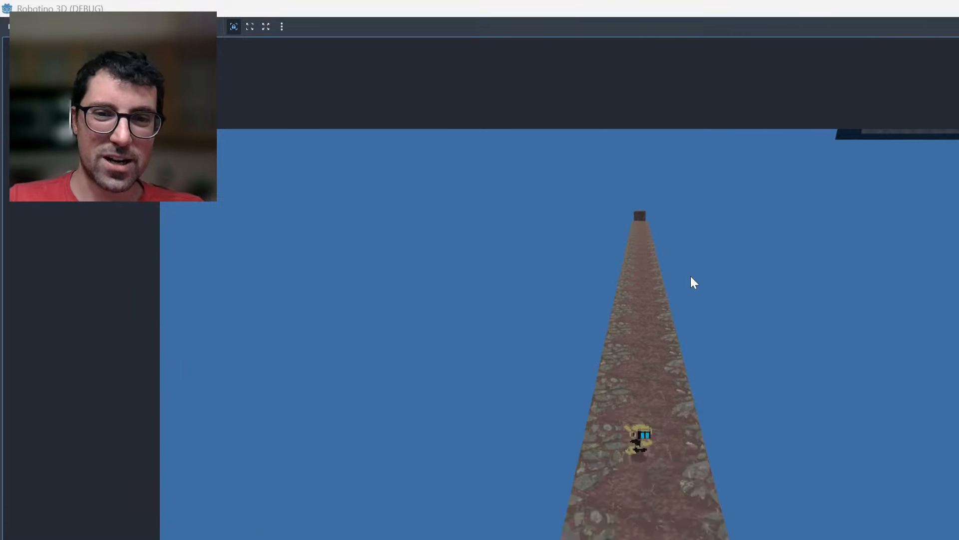
# Test moving the robot back and forth and jumping along the top of the reddish wall, ending in flight.
pyautogui.press('space')
pyautogui.press('Down')
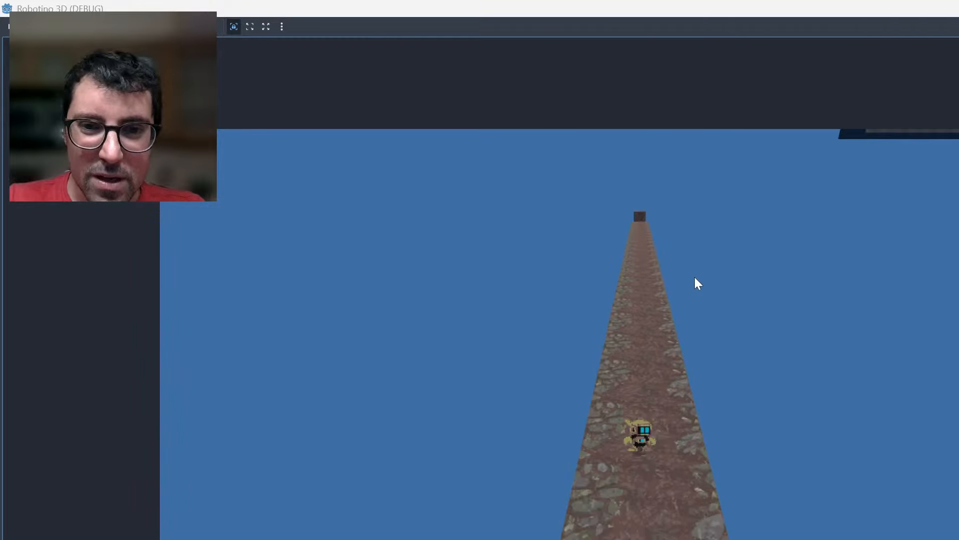
pyautogui.press('Up')
pyautogui.press('Down')
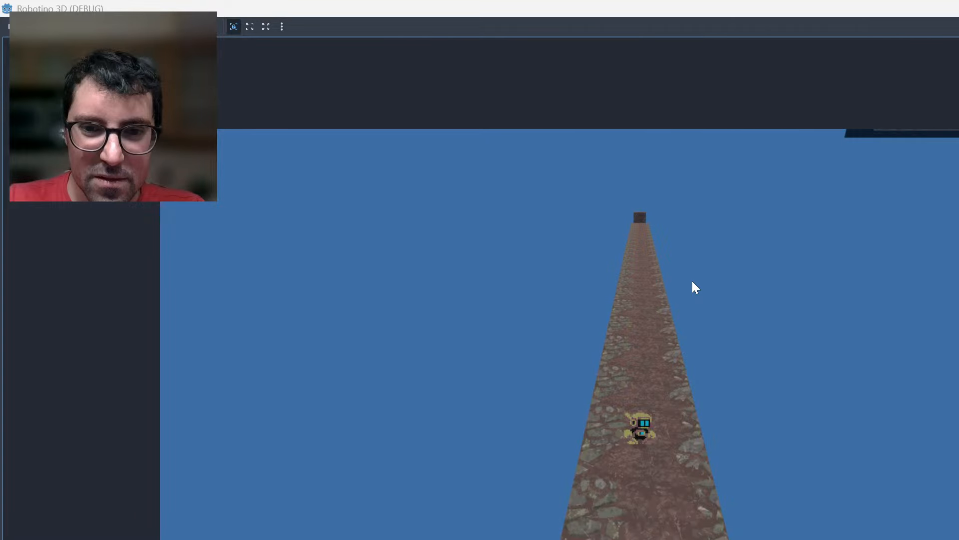
pyautogui.press('Down')
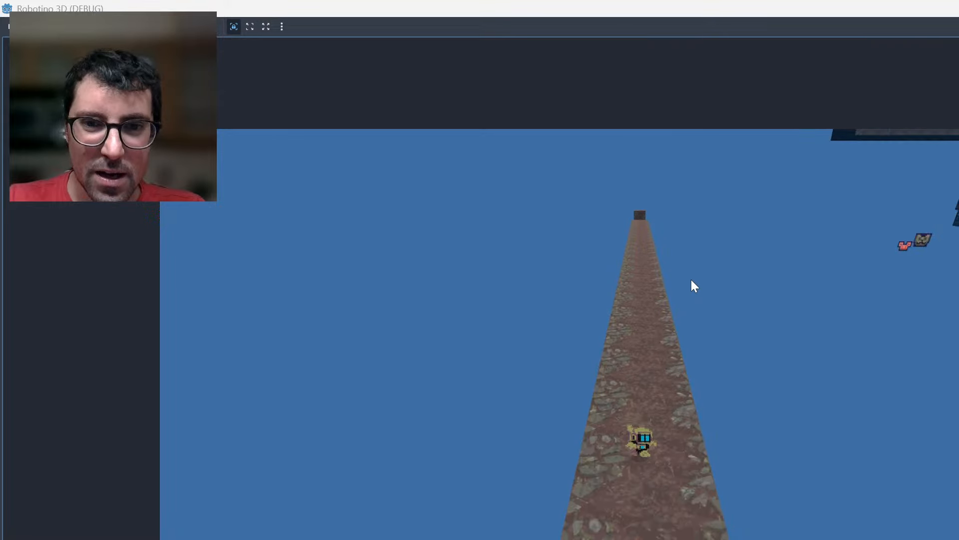
pyautogui.press('space')
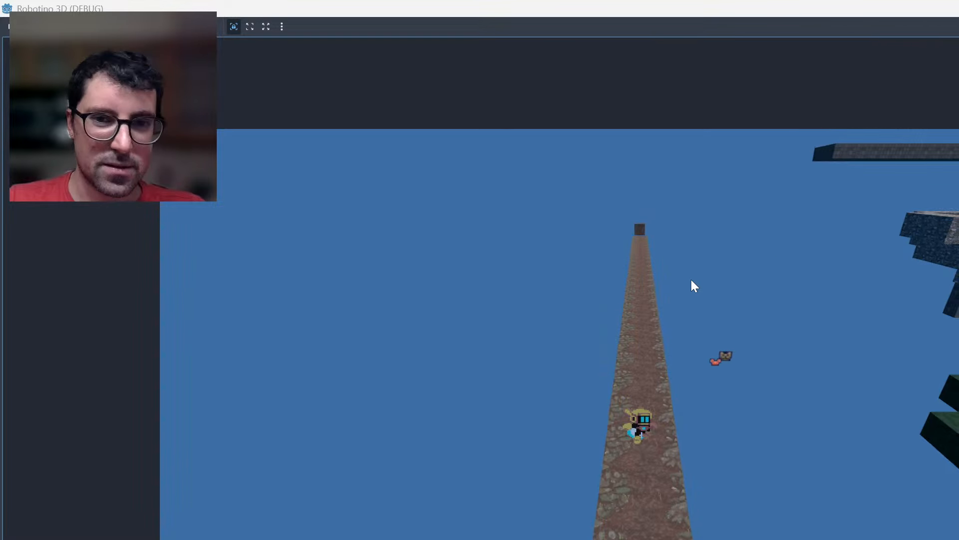
# Fly the robot off the reddish wall and across the gap above the green platform to the white stepped structure.
pyautogui.press('Right')
pyautogui.press('space')
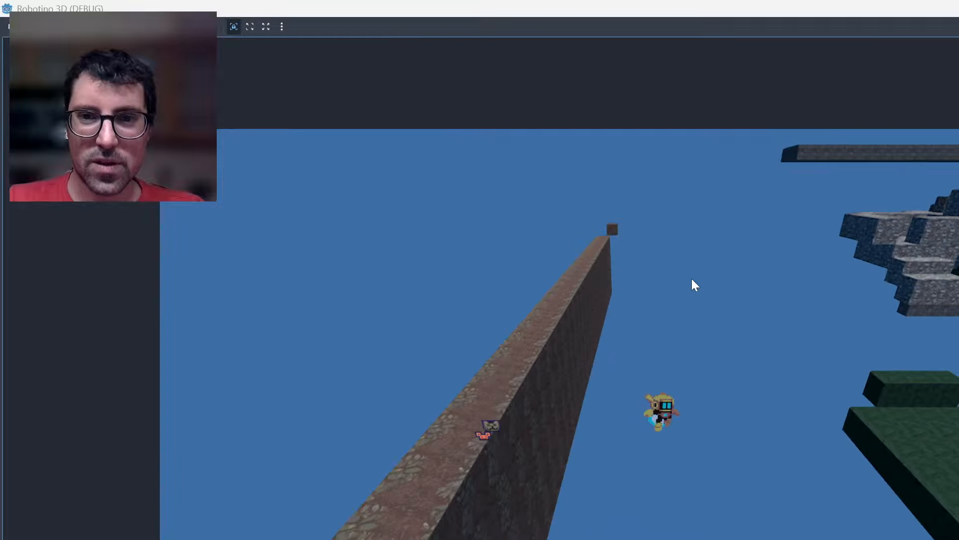
pyautogui.press('Right')
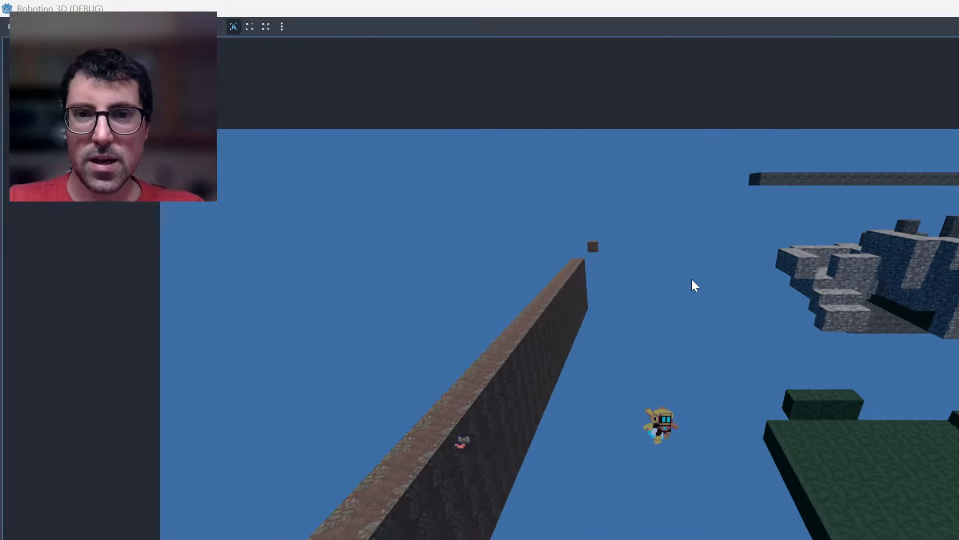
pyautogui.press('space')
pyautogui.press('Right')
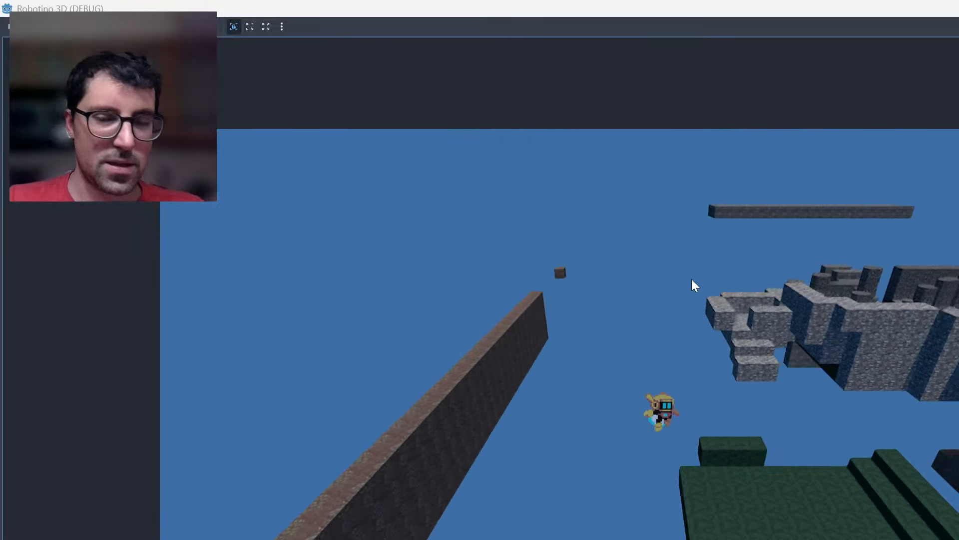
pyautogui.press('Right')
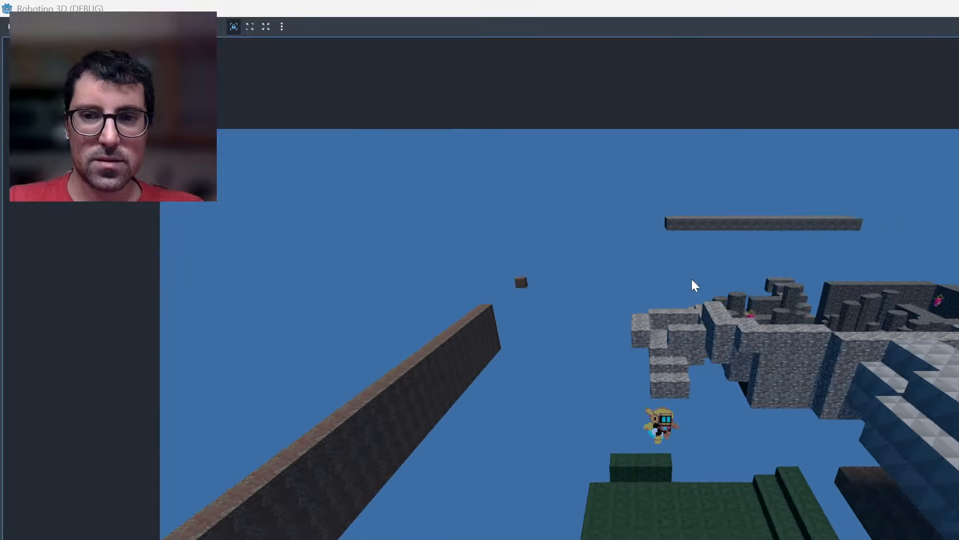
pyautogui.press('Right')
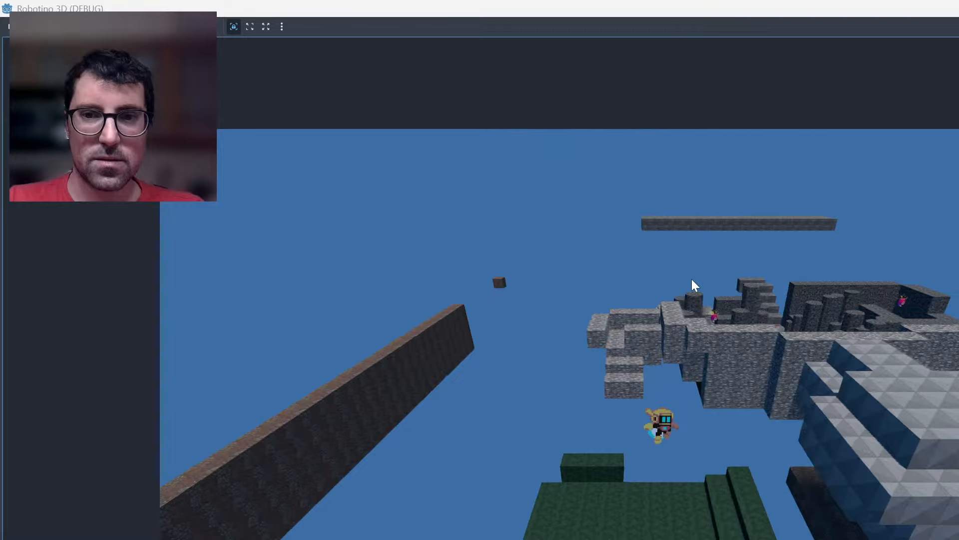
pyautogui.press('Right')
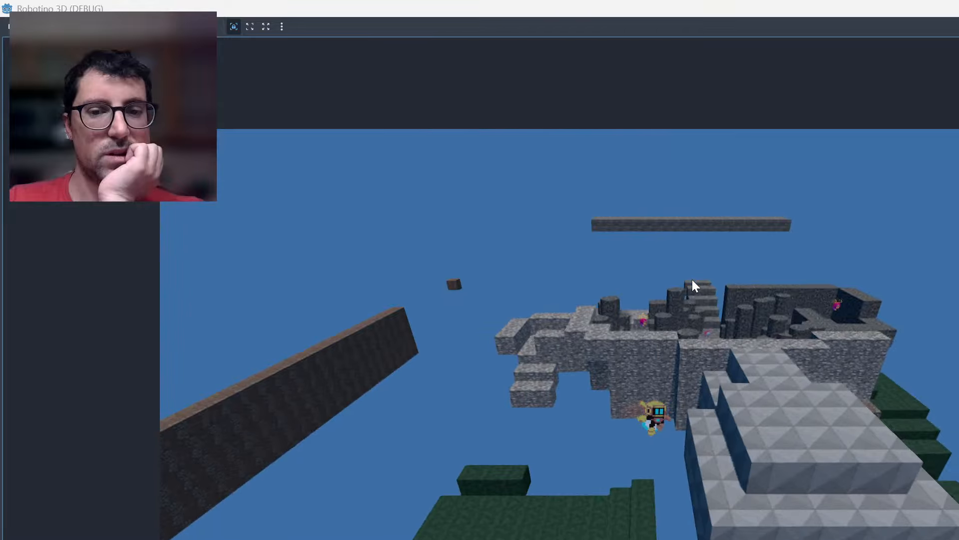
pyautogui.press('Right')
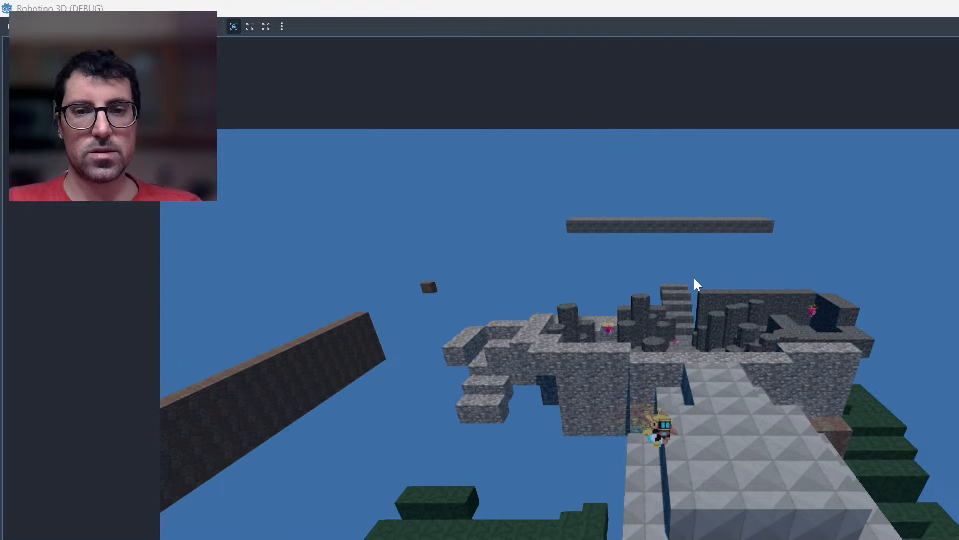
# Test reversing the robot's flight direction between the white stepped structure and the outer stone wall.
pyautogui.press('Left')
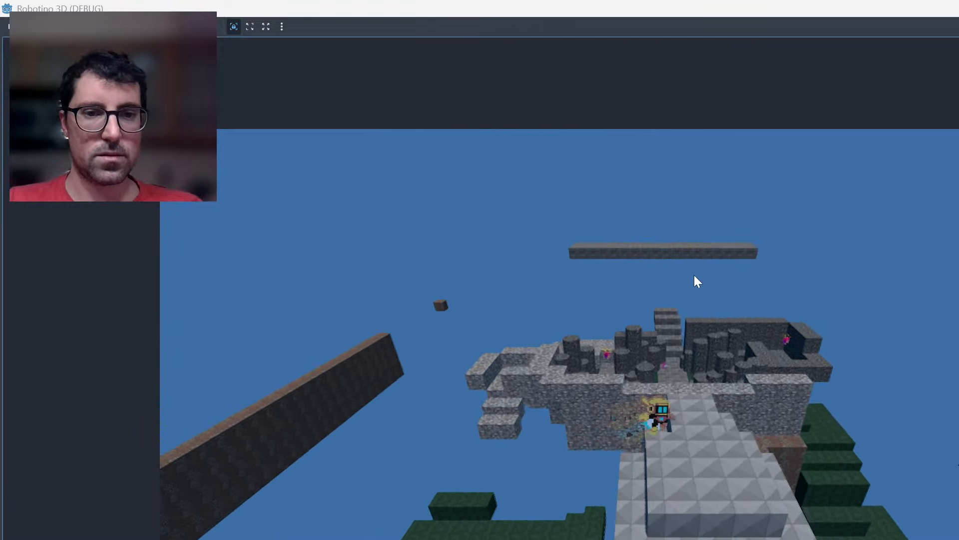
pyautogui.press('Left')
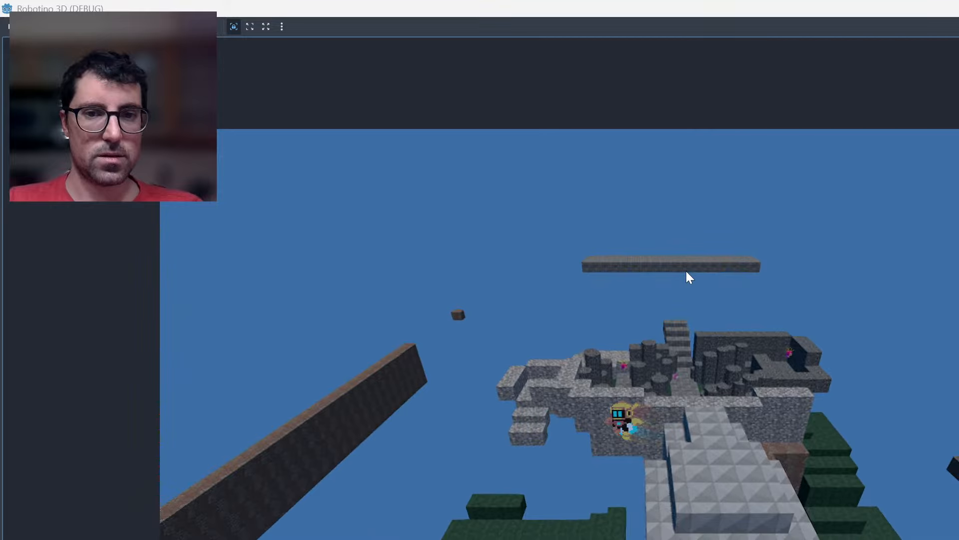
pyautogui.press('Right')
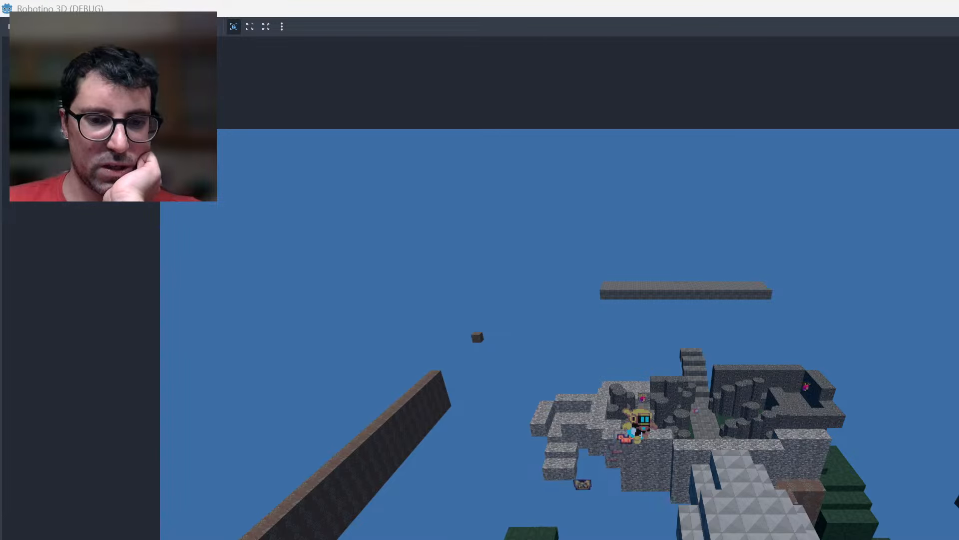
# Switch to Asset Forge and examine the long reddish wall's placement relative to the green platforms, stone structure and outlying blocks.
pyautogui.hotkey('alt', 'Tab')
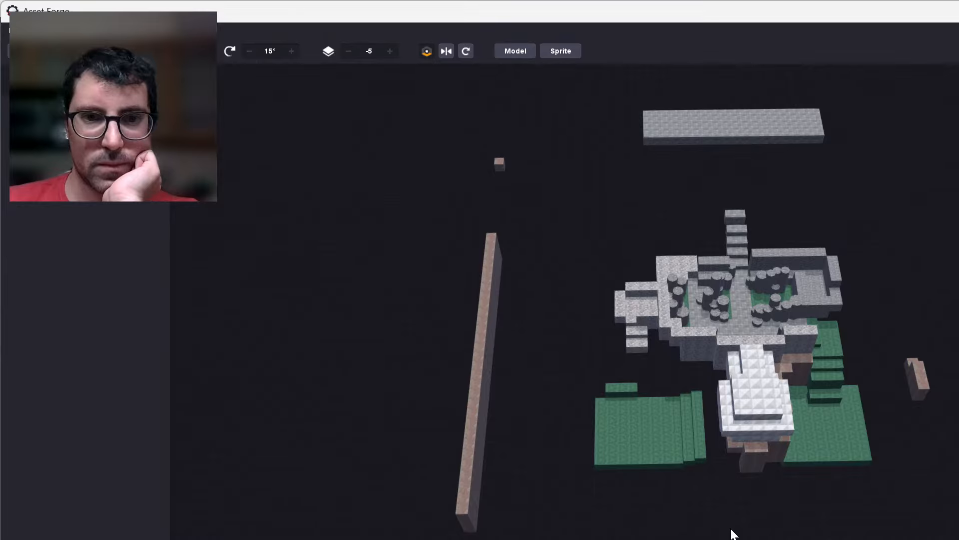
pyautogui.scroll(2, 733, 534)
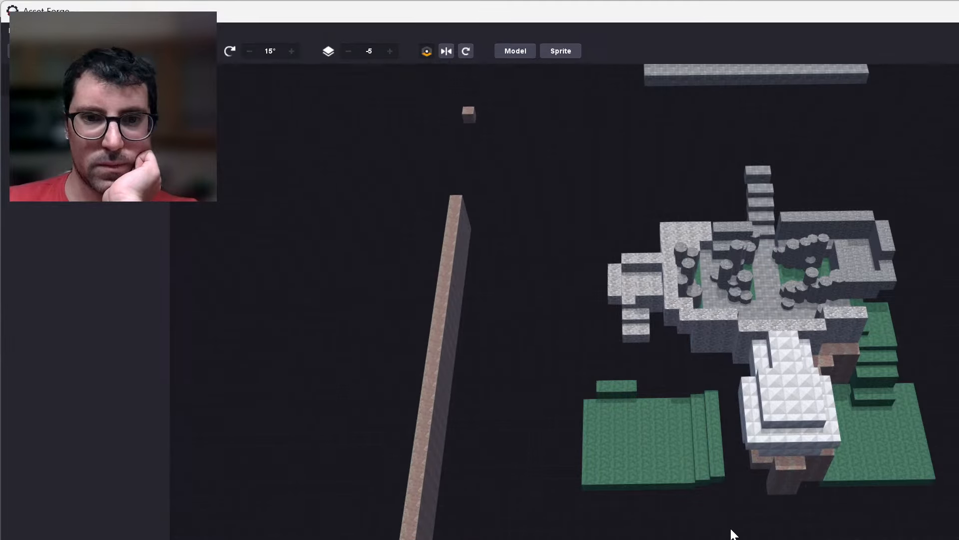
pyautogui.scroll(2, 731, 528)
pyautogui.moveTo(652, 529); pyautogui.dragTo(651, 400, button='middle')
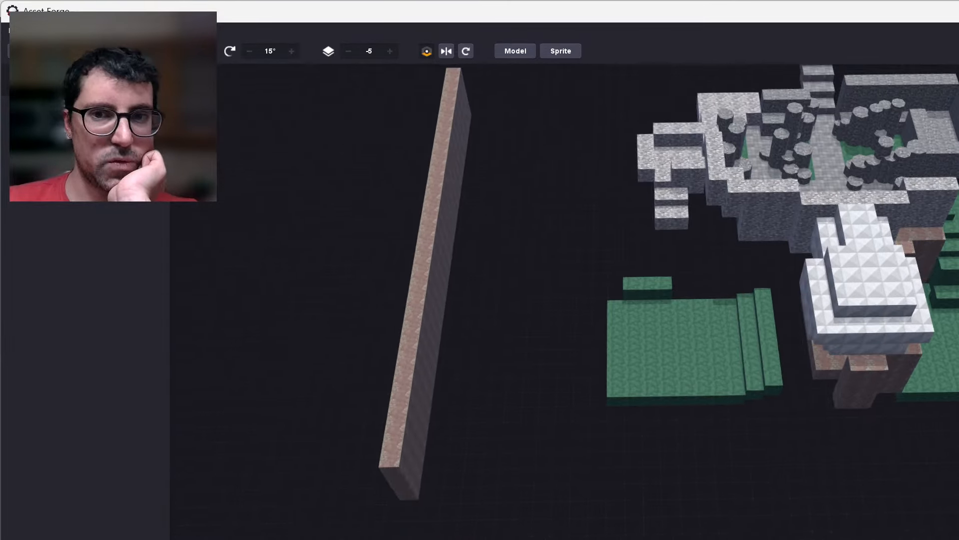
pyautogui.moveTo(719, 538); pyautogui.dragTo(686, 506, button='right')
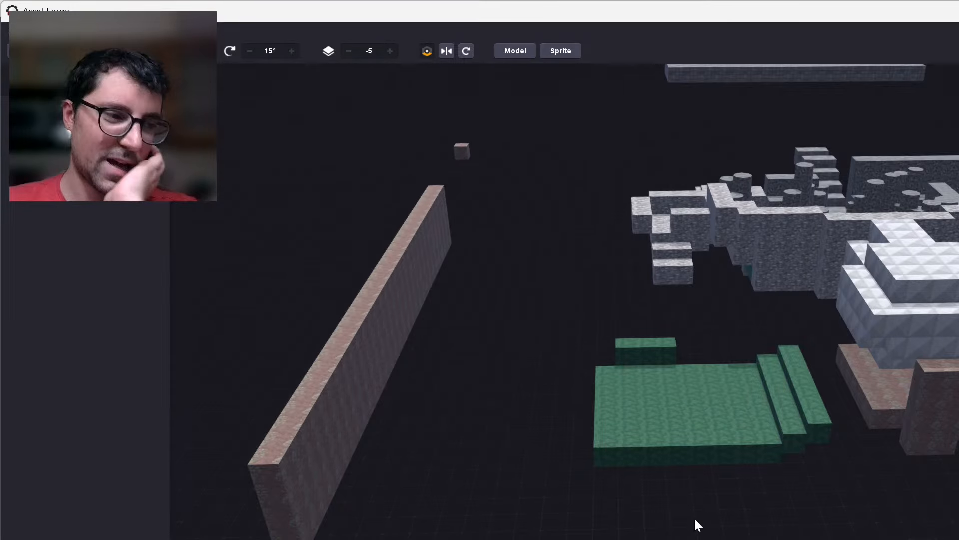
pyautogui.moveTo(694, 519); pyautogui.dragTo(689, 513, button='right')
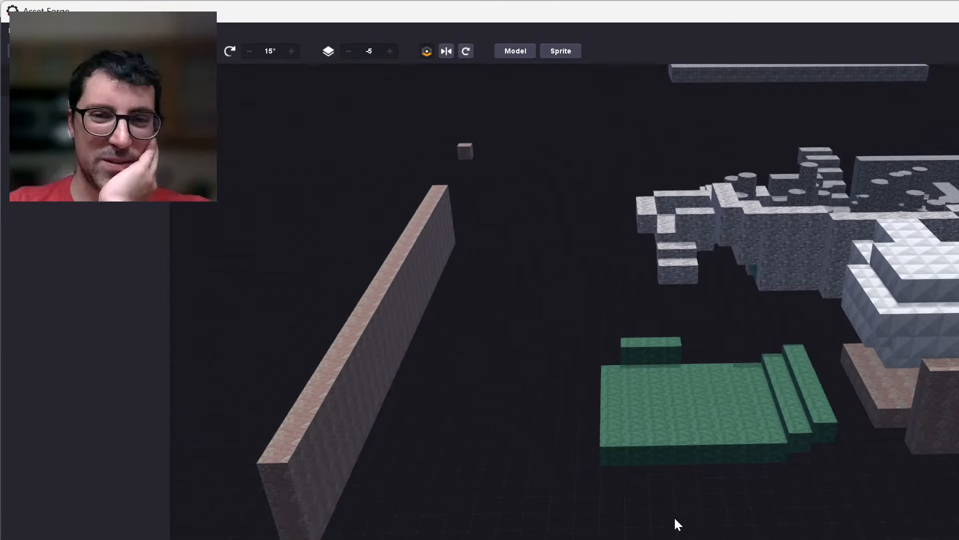
pyautogui.moveTo(675, 519); pyautogui.dragTo(631, 537, button='right')
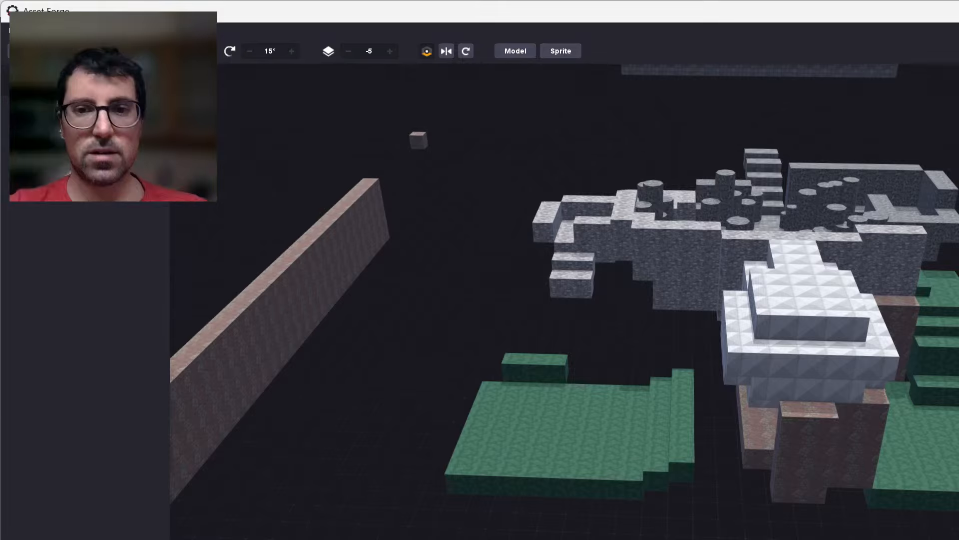
pyautogui.scroll(1, 564, 302)
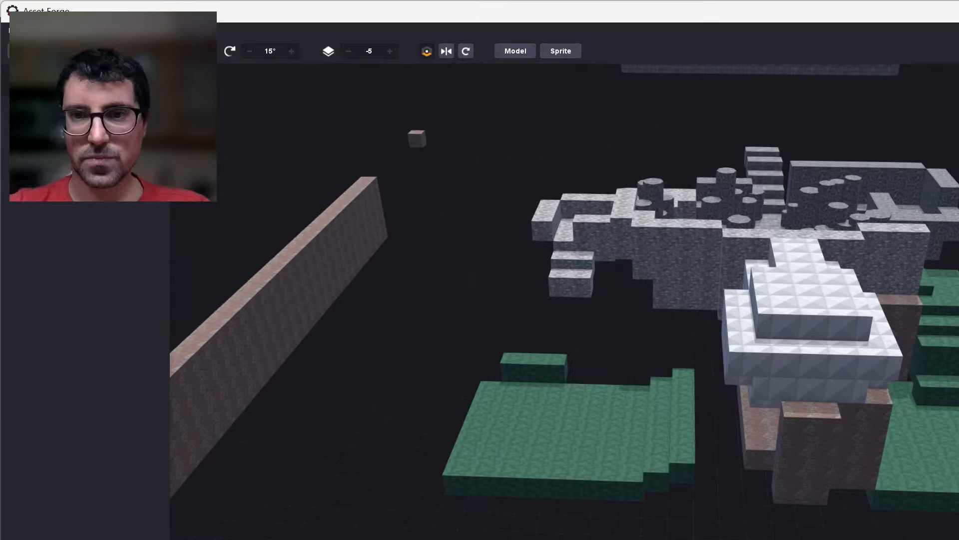
pyautogui.scroll(-5, 564, 302)
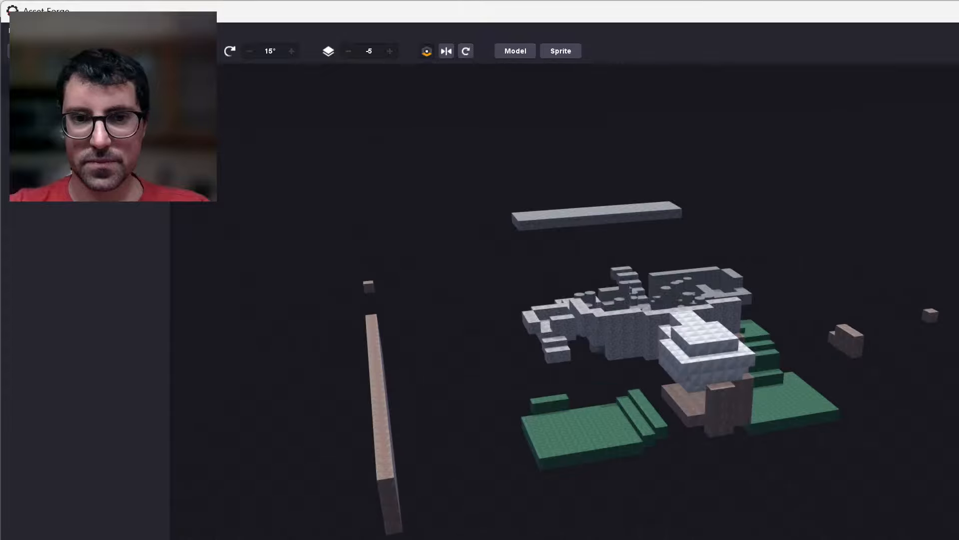
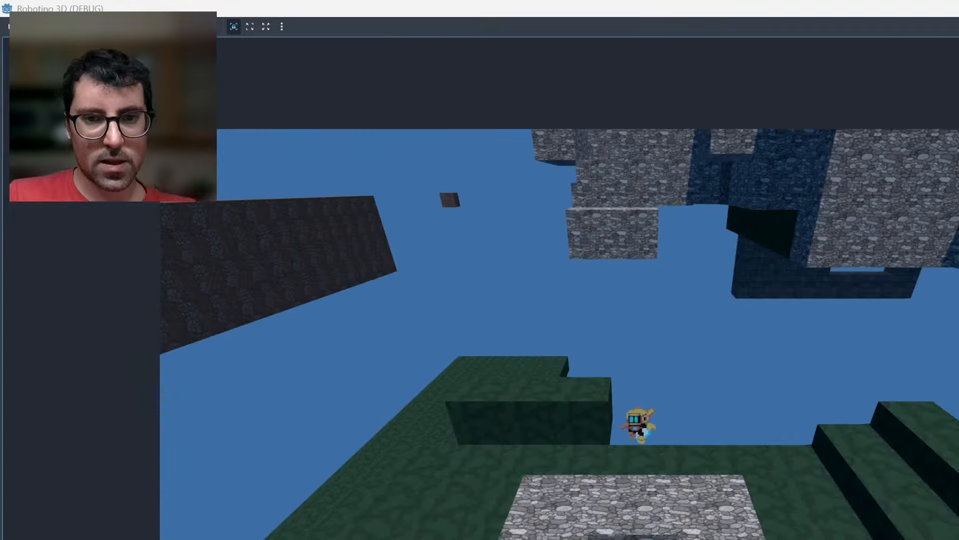
# Test moving and jumping the robot over the top of the hollow stone block and into its central pit.
pyautogui.press('Right')
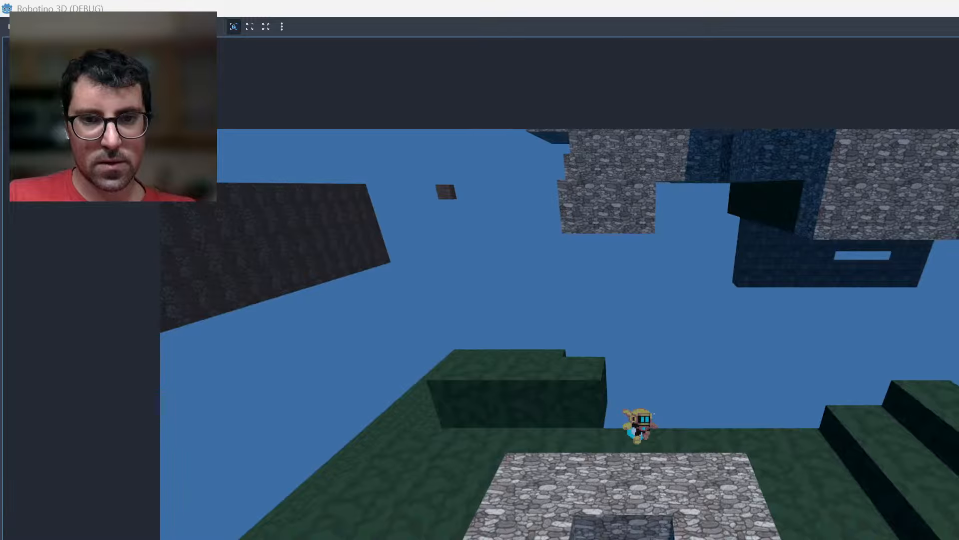
pyautogui.press('Left')
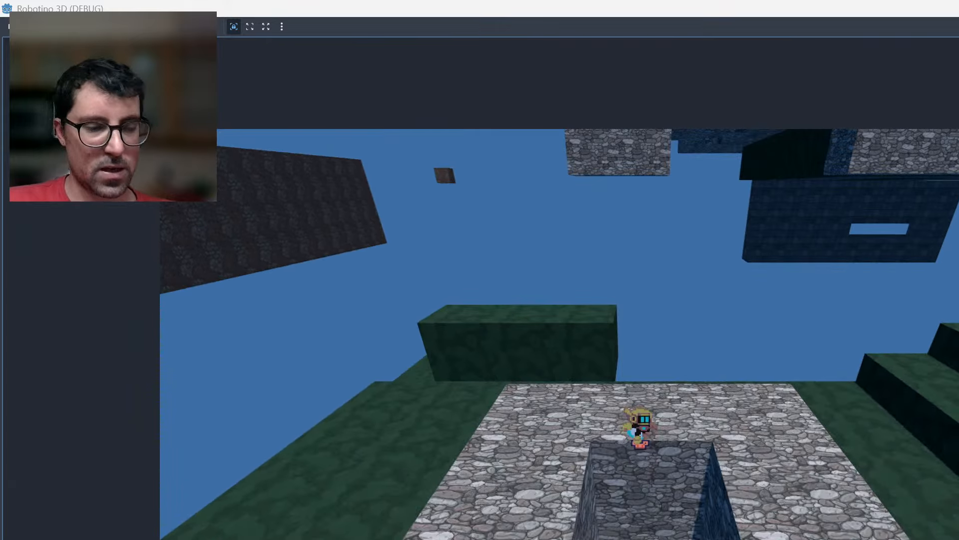
pyautogui.press('space')
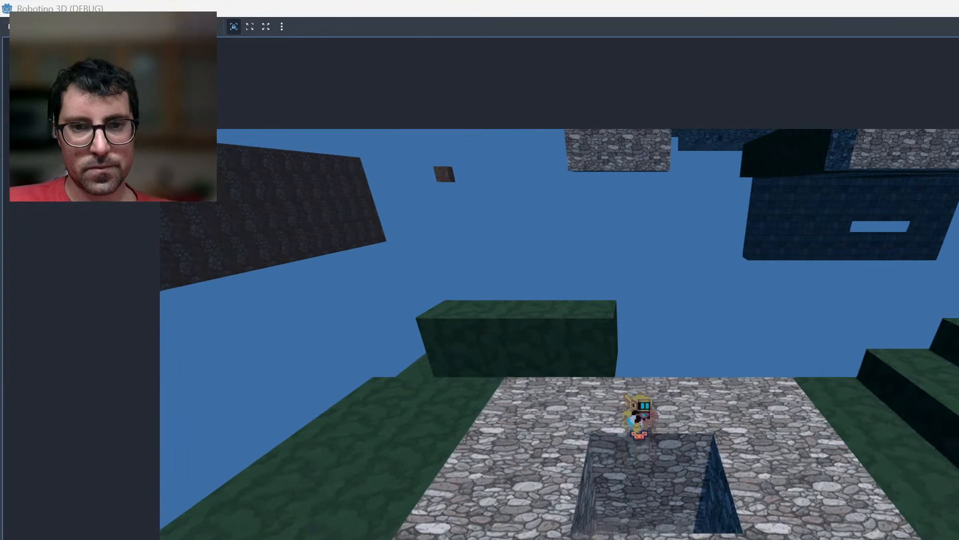
pyautogui.press('Up')
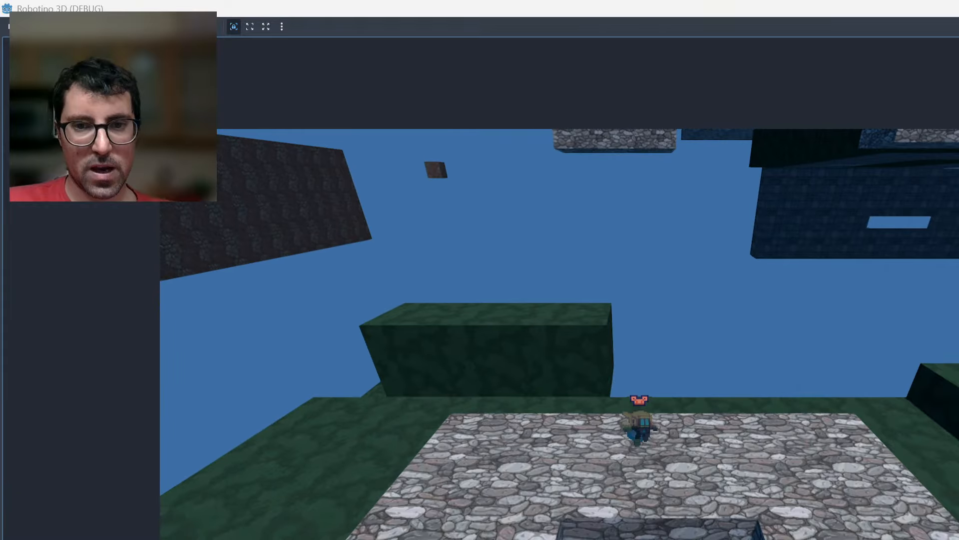
pyautogui.press('Left')
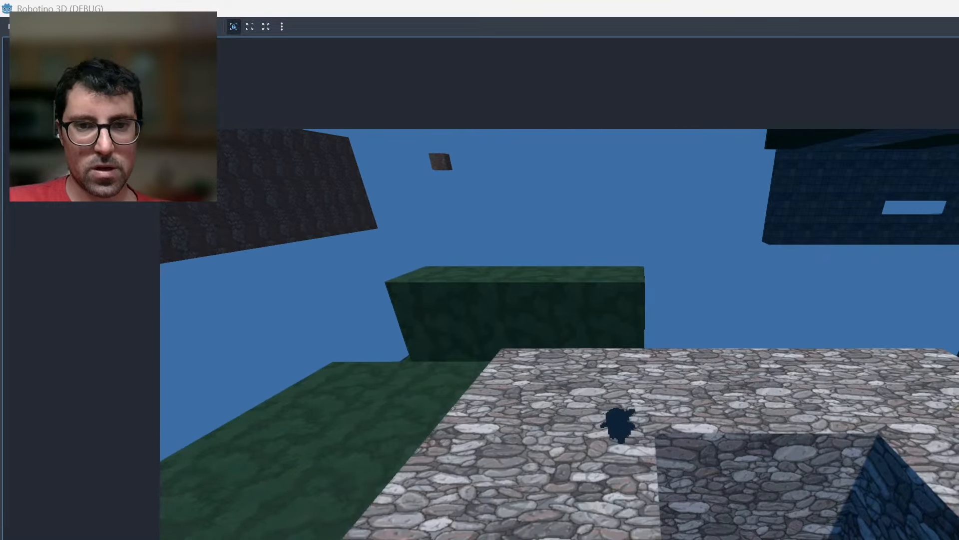
pyautogui.press('Right')
pyautogui.press('Left')
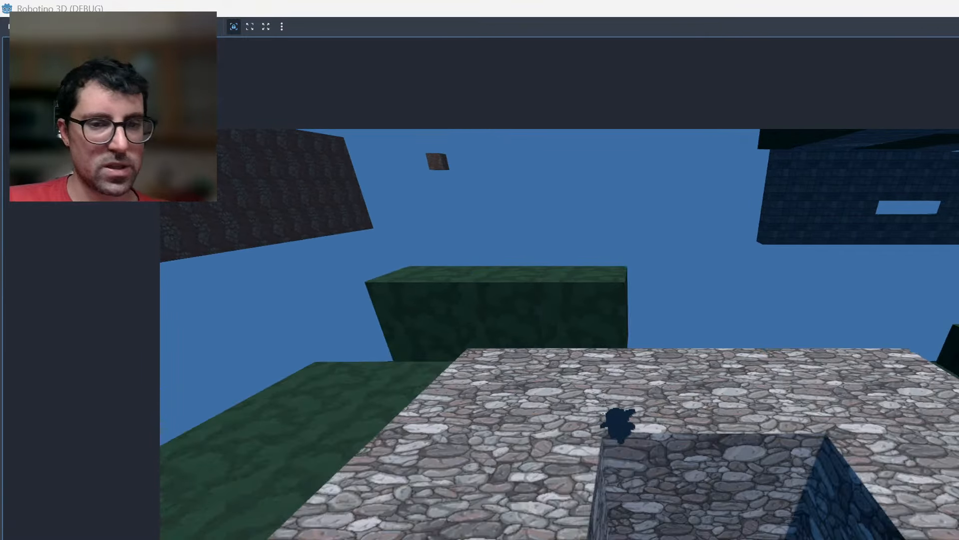
pyautogui.press('Right')
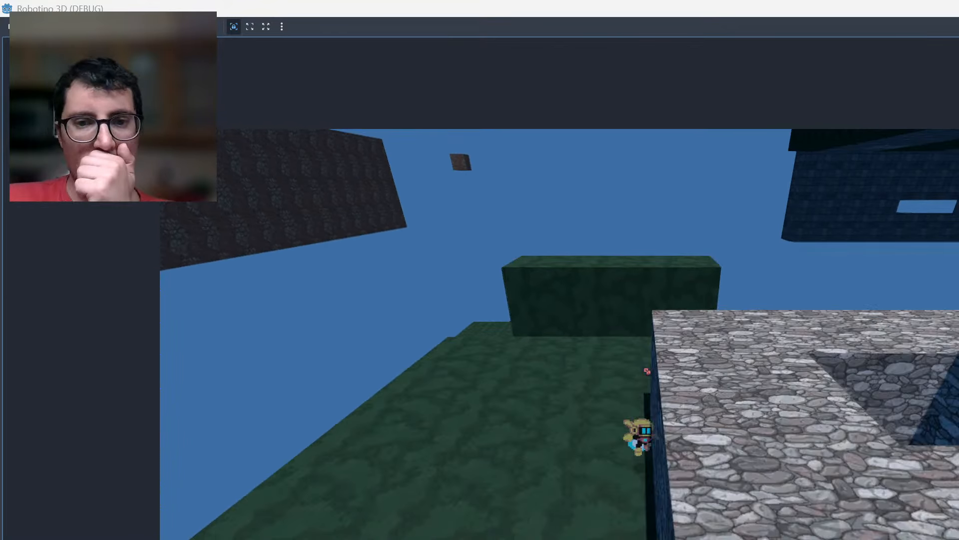
# Walk the robot along the side and front of the hollow stone block on the green platform.
pyautogui.press('Up')
pyautogui.press('Left')
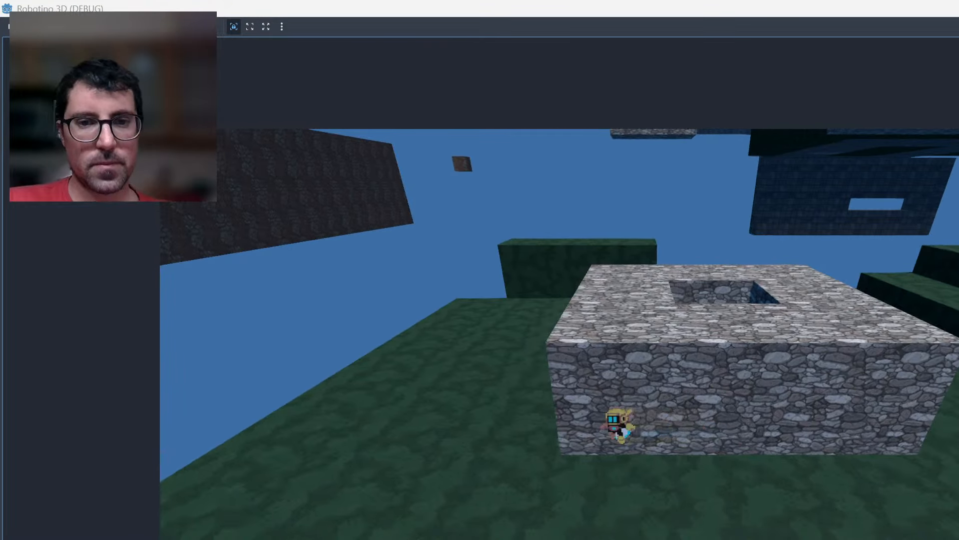
pyautogui.press('Left')
pyautogui.press('Up')
pyautogui.press('Right')
pyautogui.press('Up')
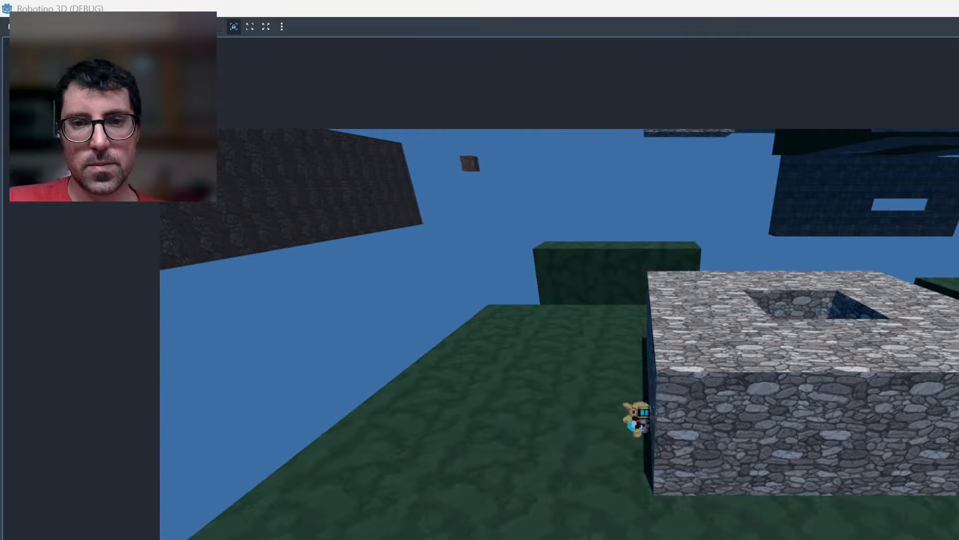
# Jump the robot from beside the hollow stone block into its pit and back out toward the platform's far edge.
pyautogui.press('Up')
pyautogui.press('space')
pyautogui.press('Right')
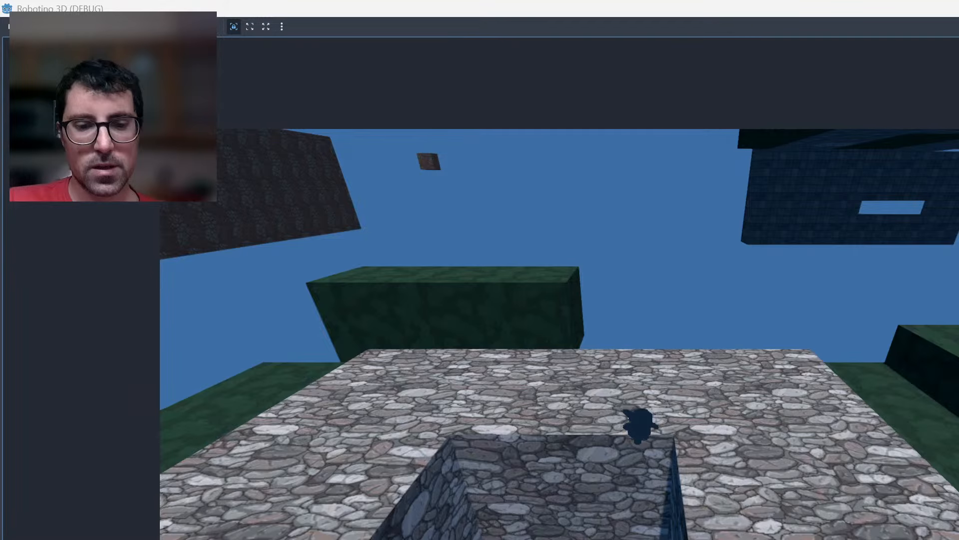
pyautogui.press('Left')
pyautogui.press('Down')
pyautogui.press('space')
pyautogui.press('Up')
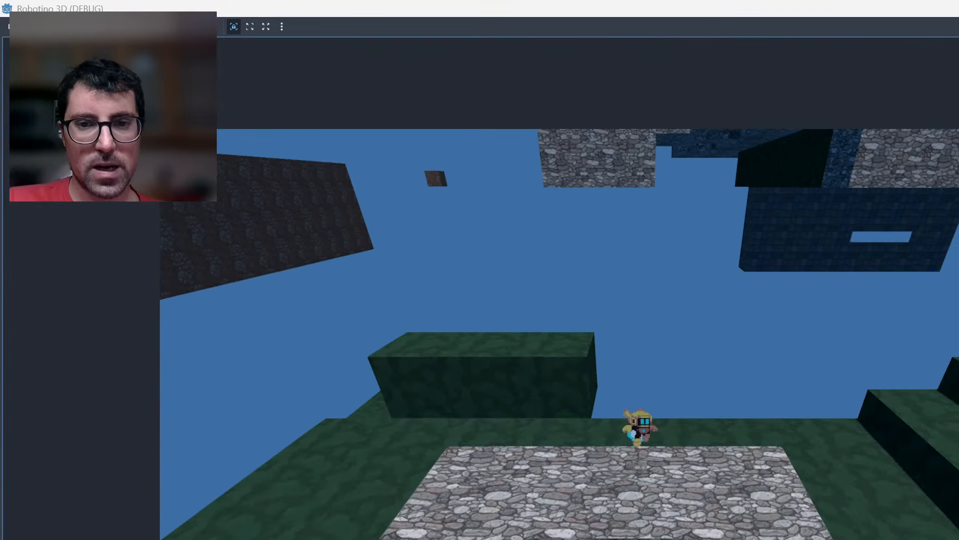
# Test the robot around the stone block's pit again, then bring it down in front of the block.
pyautogui.press('Left')
pyautogui.press('Down')
pyautogui.press('Left')
pyautogui.press('Right')
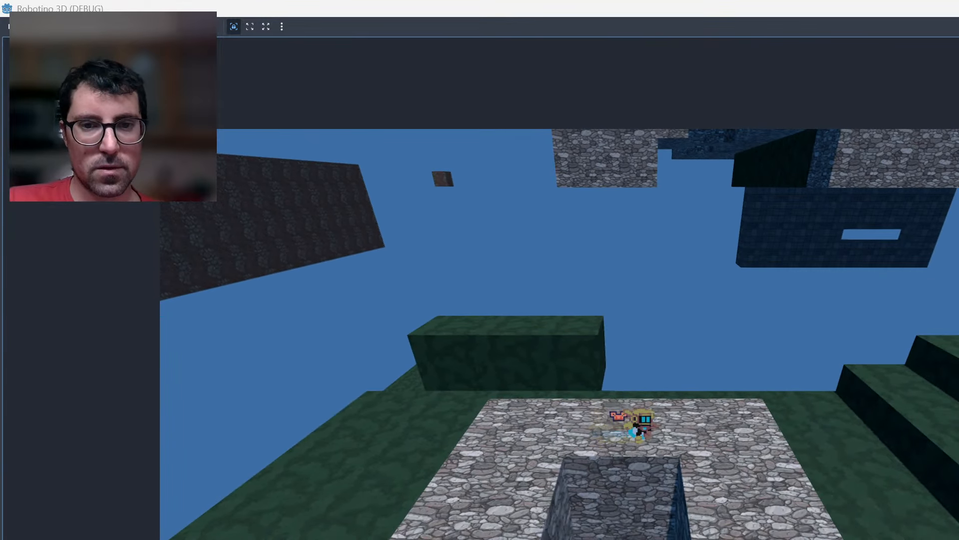
pyautogui.press('Down')
pyautogui.press('space')
pyautogui.press('Down')
pyautogui.press('Left')
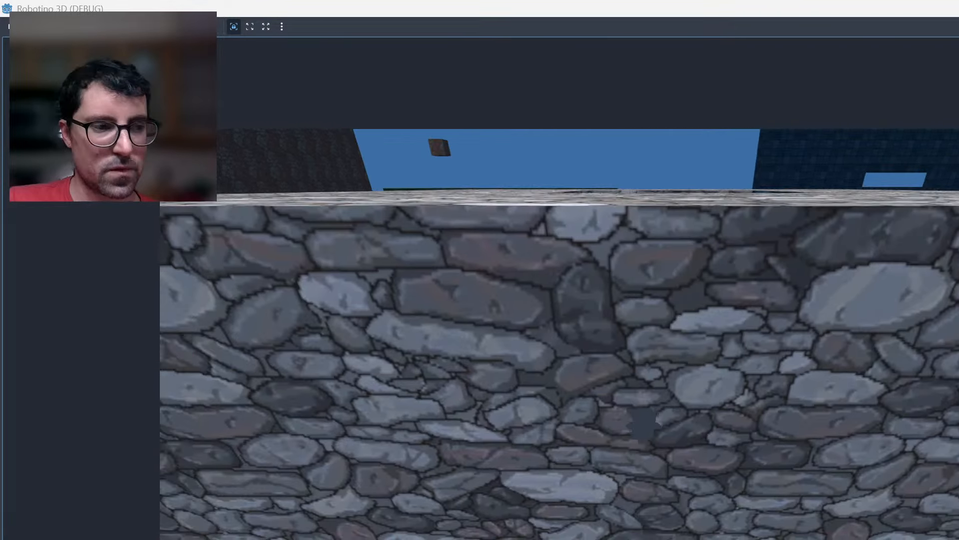
# Fly the robot beneath the upper green platform and back up past the lower green walkway.
pyautogui.press('Right')
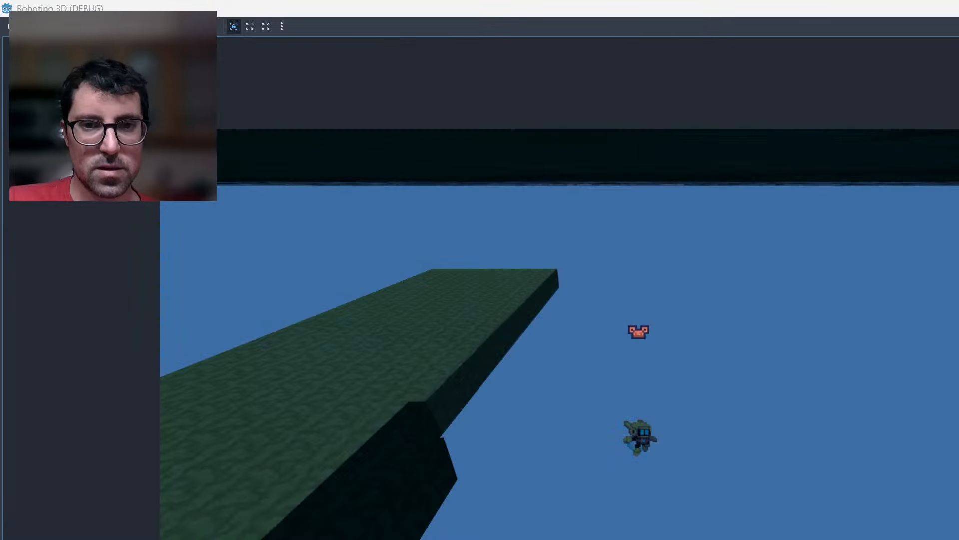
pyautogui.press('Left')
pyautogui.press('space')
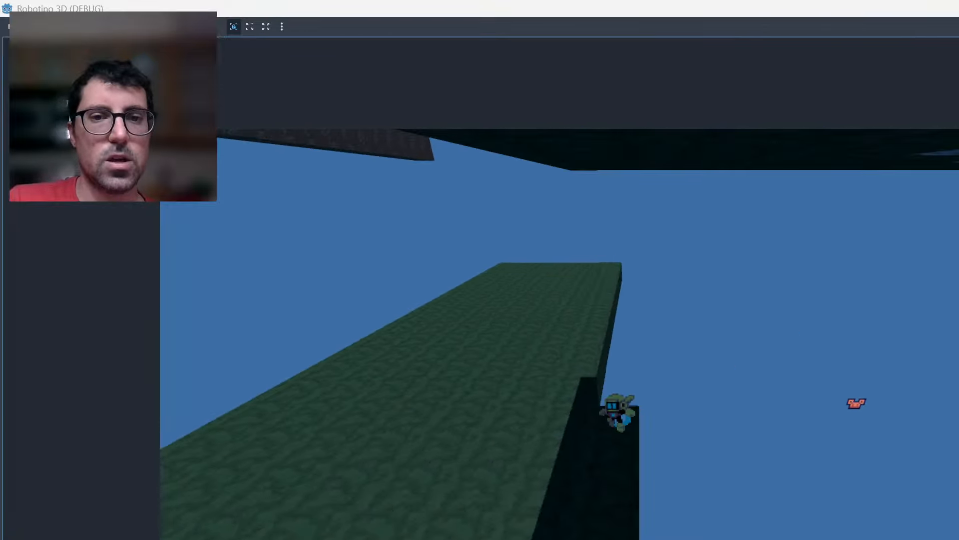
pyautogui.press('Right')
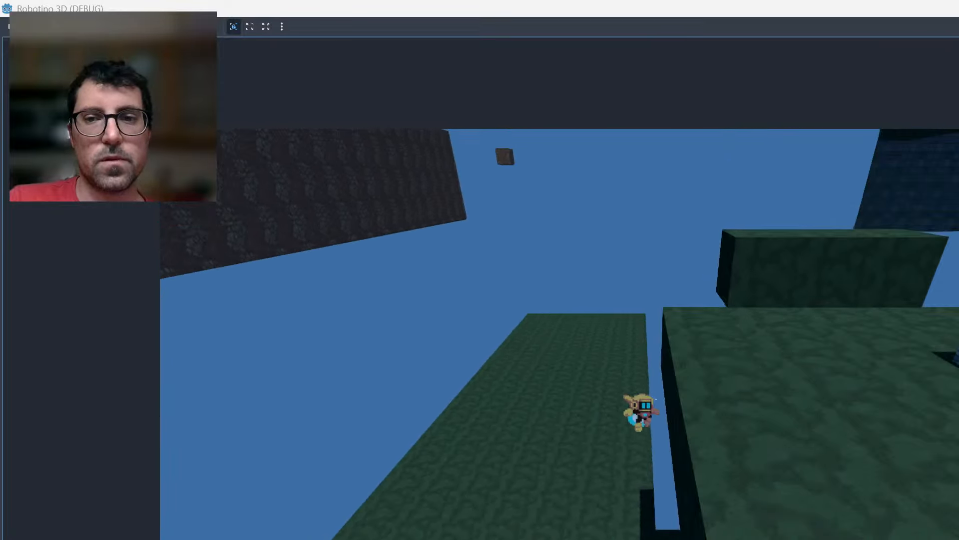
pyautogui.press('Right')
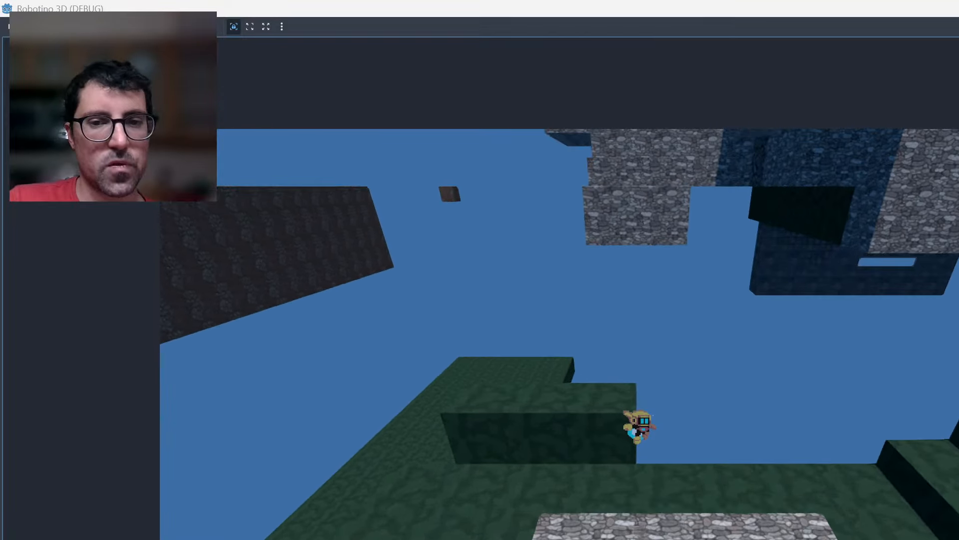
# Move the robot from the raised green block across the open part of the green platform and test a jump.
pyautogui.press('Left')
pyautogui.press('Left')
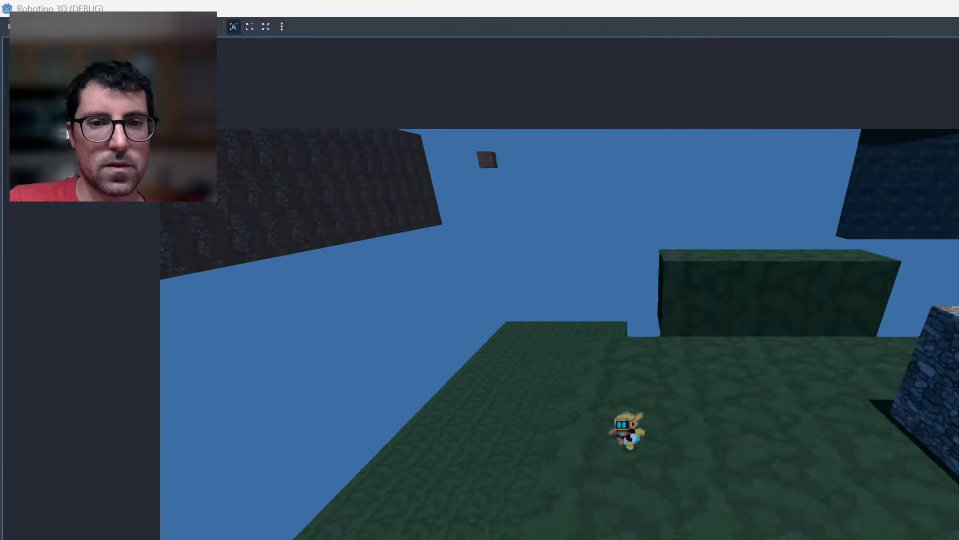
pyautogui.press('Right')
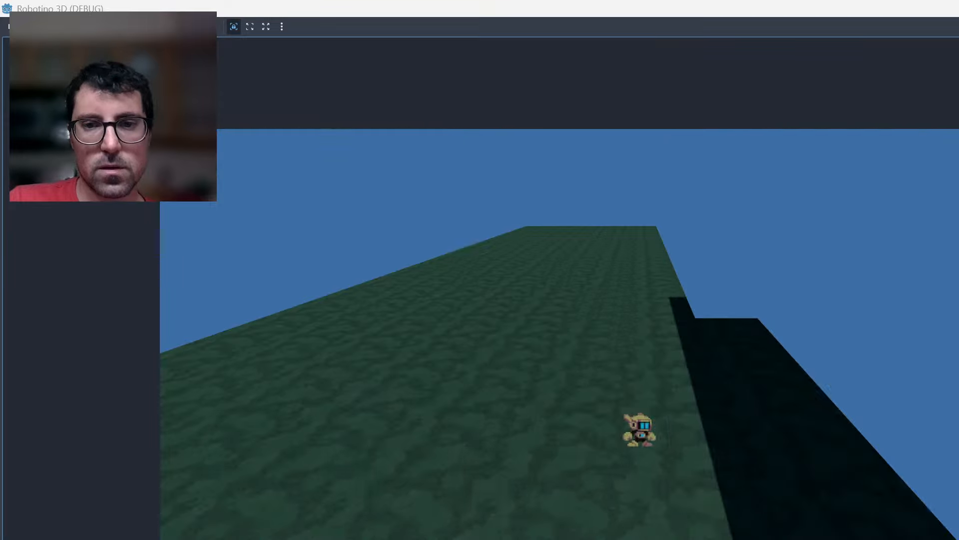
pyautogui.press('space')
pyautogui.press('Right')
pyautogui.press('Right')
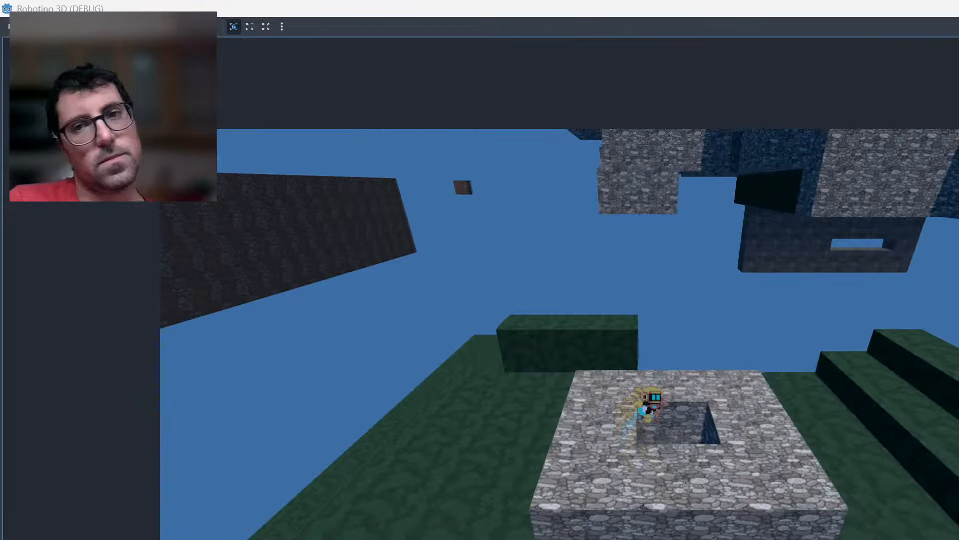
# Test flying the robot back and forth between the stone block's pit and the green steps.
pyautogui.press('Right')
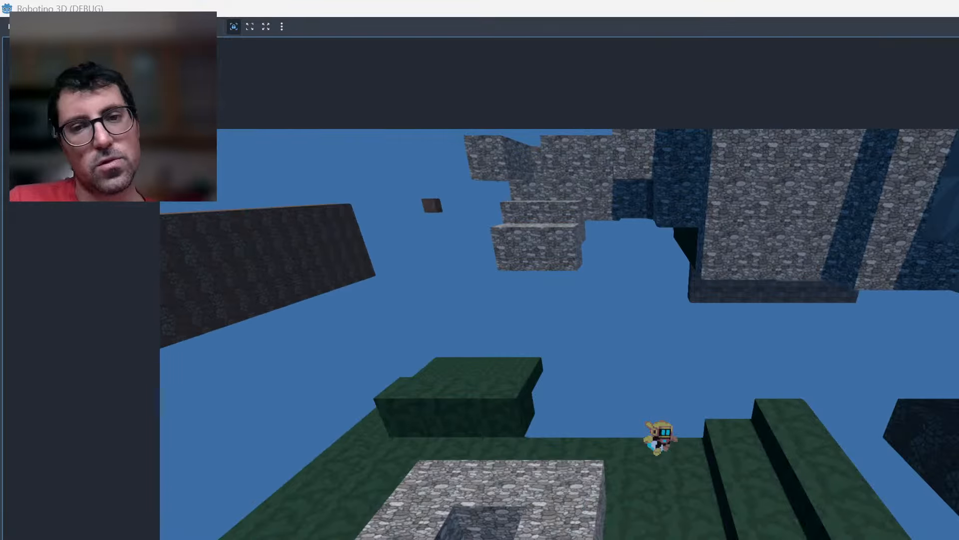
pyautogui.press('Left')
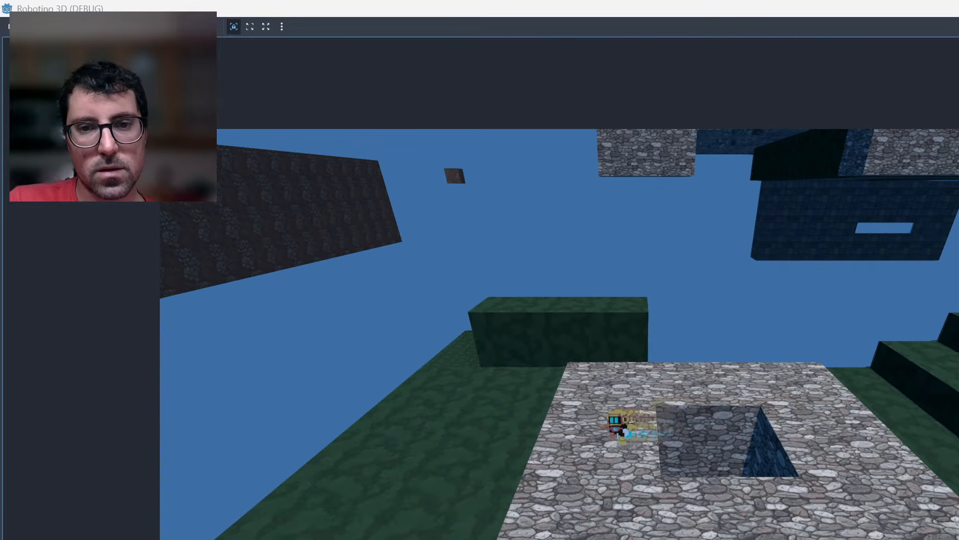
pyautogui.press('Down')
pyautogui.press('Right')
pyautogui.press('Right')
pyautogui.press('Up')
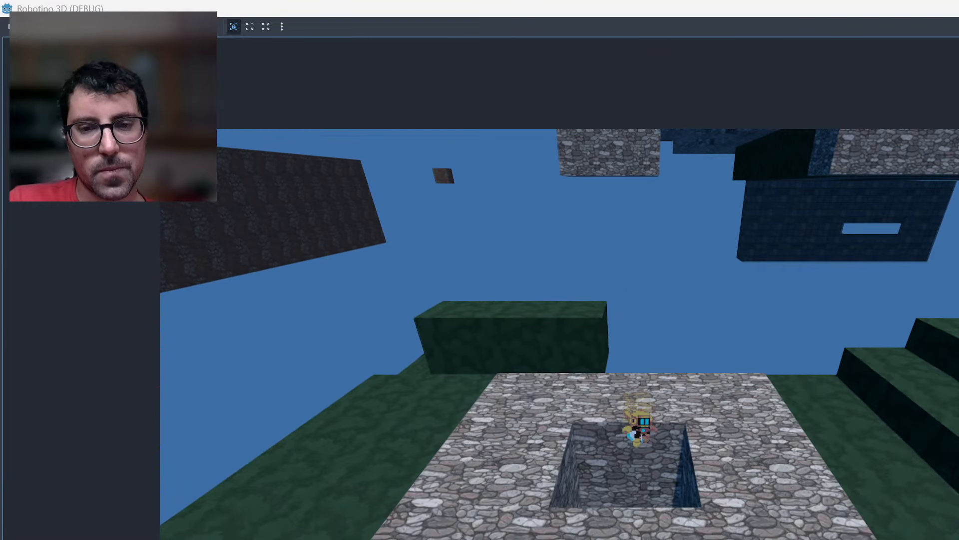
pyautogui.press('space')
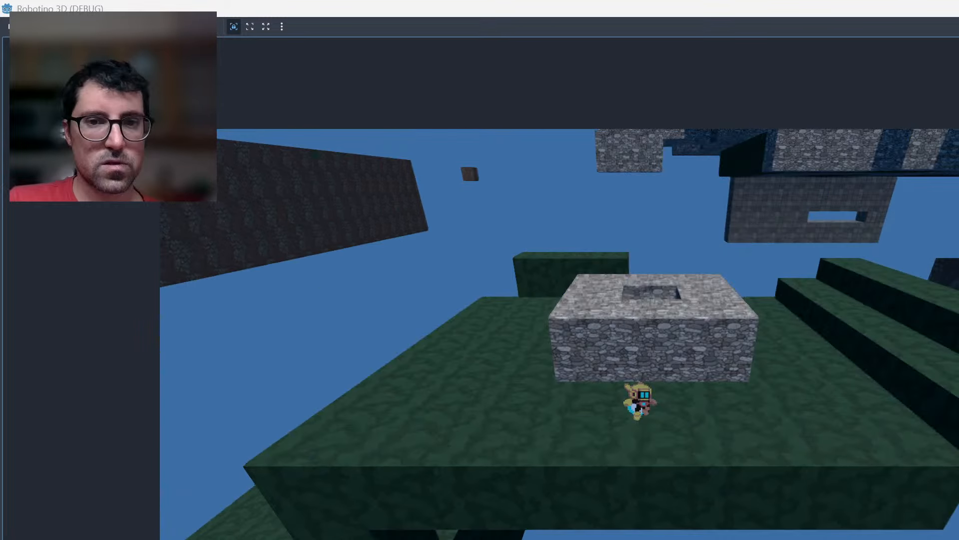
# Fly the robot past the stone block and over the green steps to the dark reddish platform, then turn back.
pyautogui.press('Right')
pyautogui.press('space')
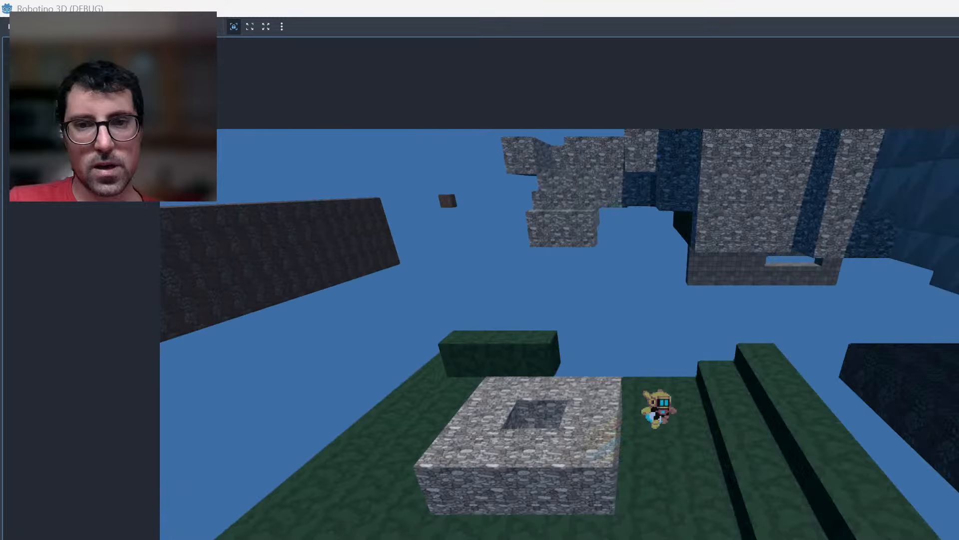
pyautogui.press('Right')
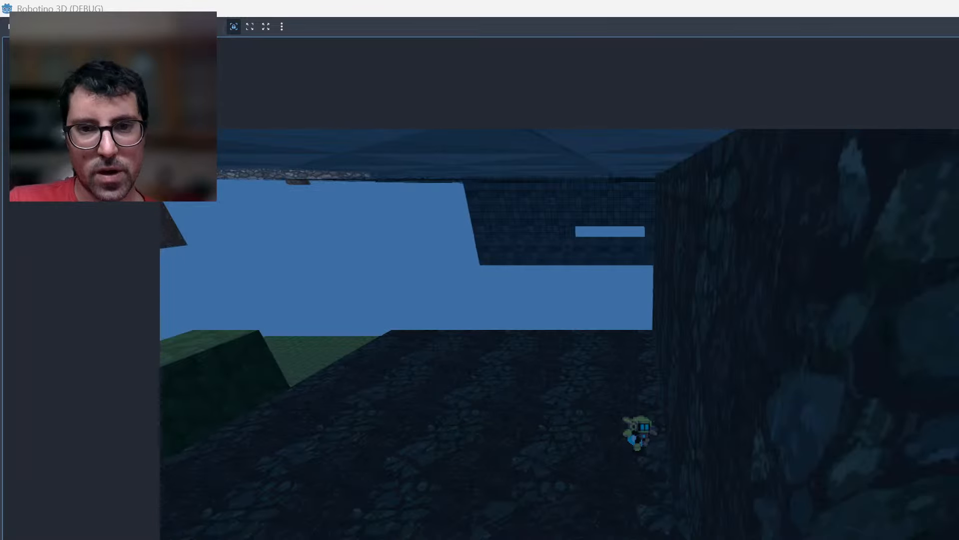
pyautogui.press('Left')
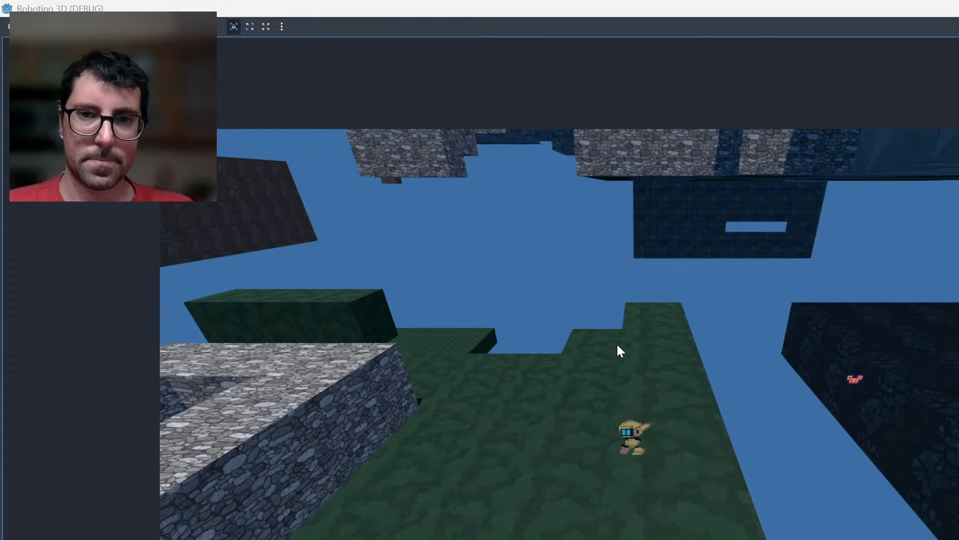
# Test jumping the robot up and down the green steps between the stone block and the reddish platform.
pyautogui.press('space')
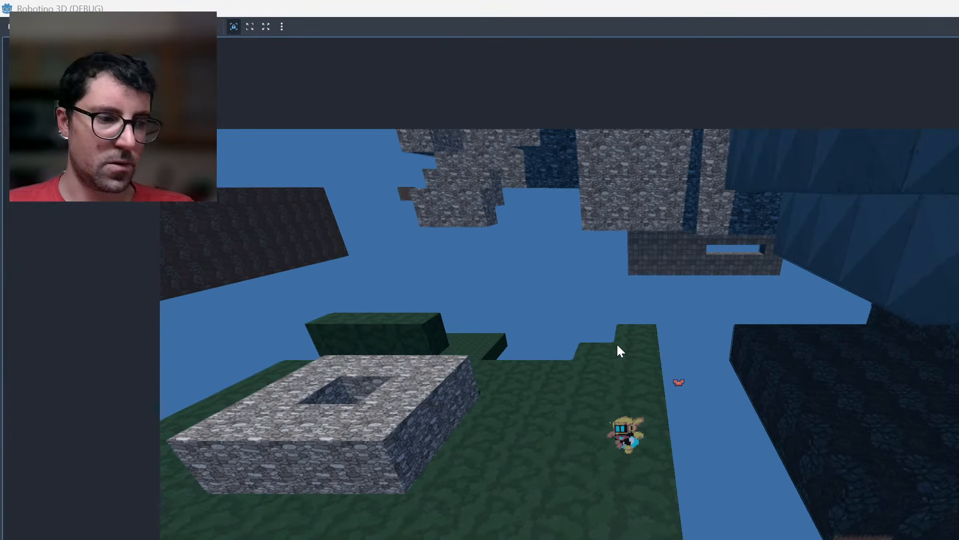
pyautogui.press('Left')
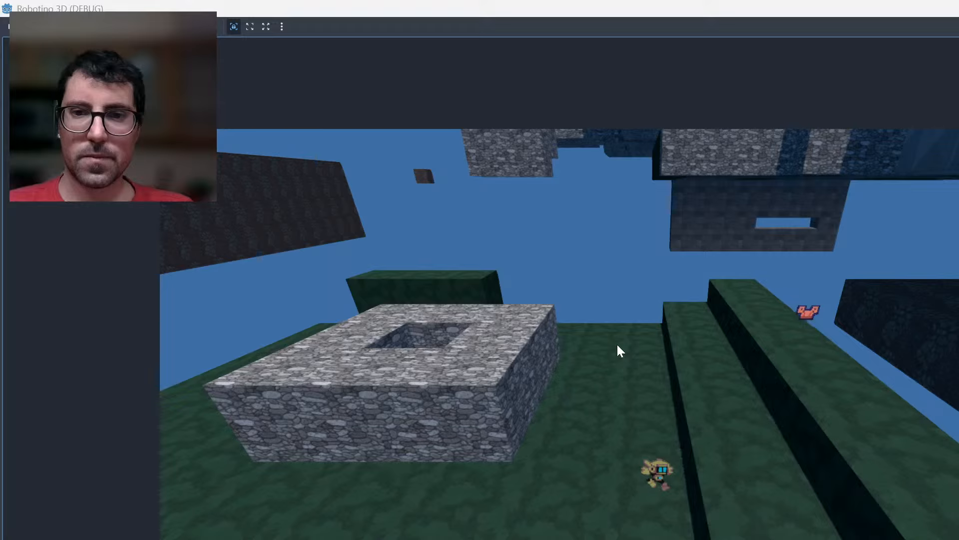
pyautogui.press('space')
pyautogui.press('Right')
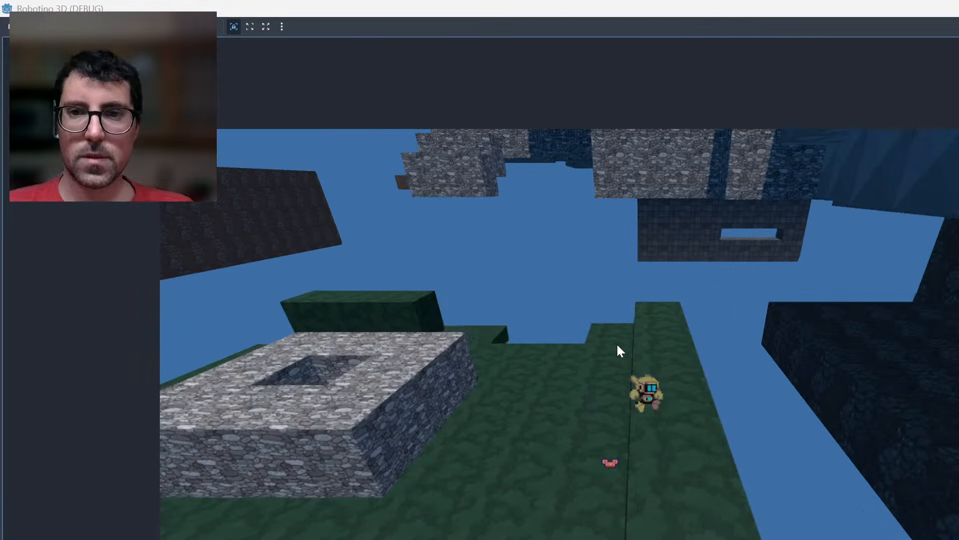
pyautogui.press('Down')
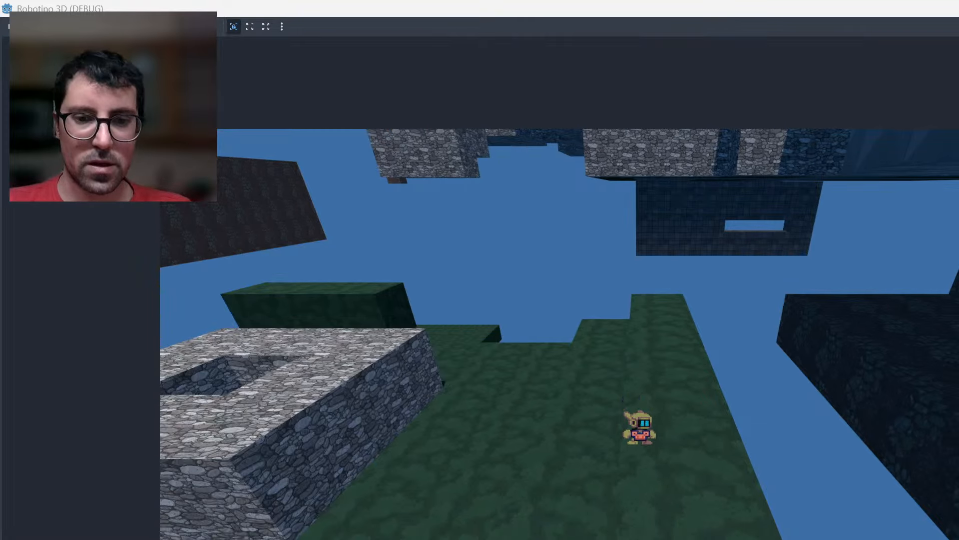
# Stop the playtest and switch back to Asset Forge, bringing the front edge of the reddish platform into view.
pyautogui.press('F8')
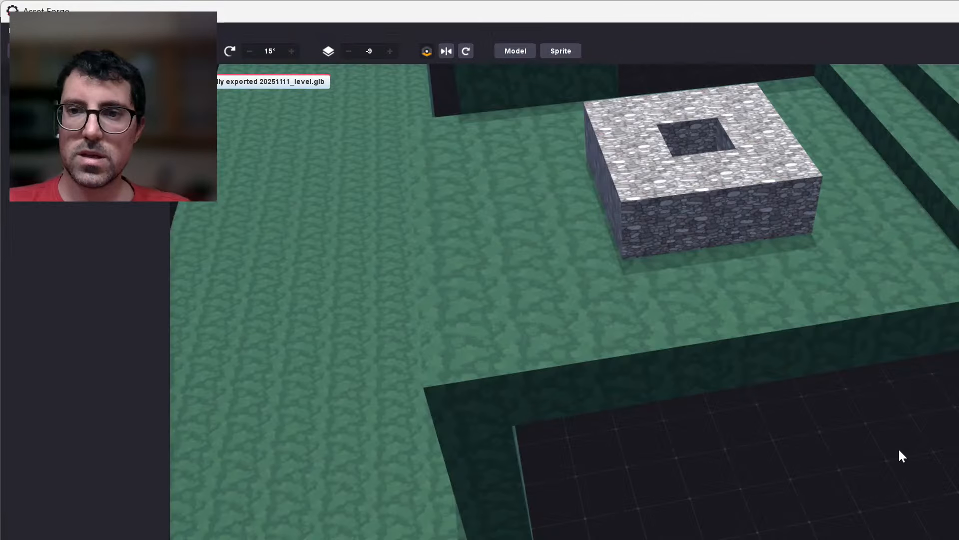
pyautogui.moveTo(898, 449); pyautogui.dragTo(675, 498, button='middle')
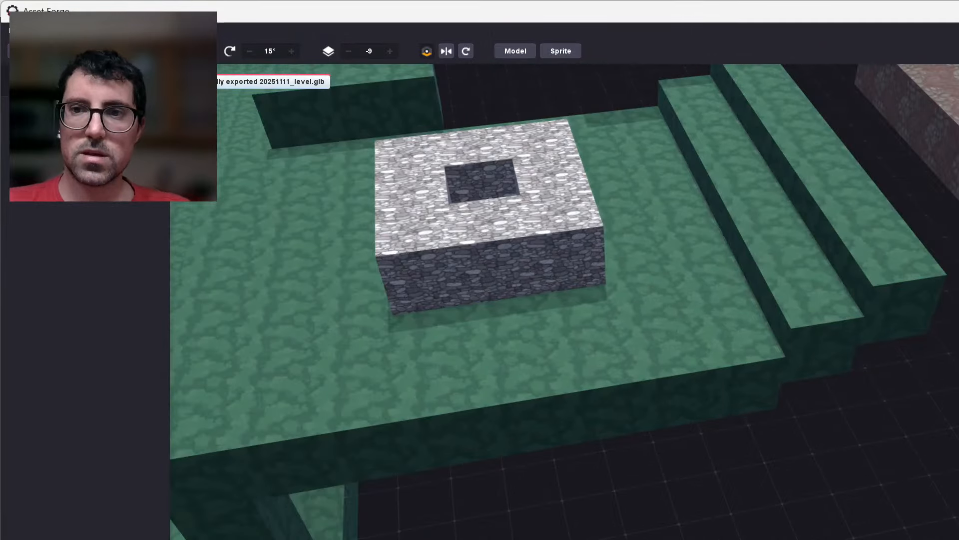
pyautogui.moveTo(819, 520); pyautogui.dragTo(766, 469, button='right')
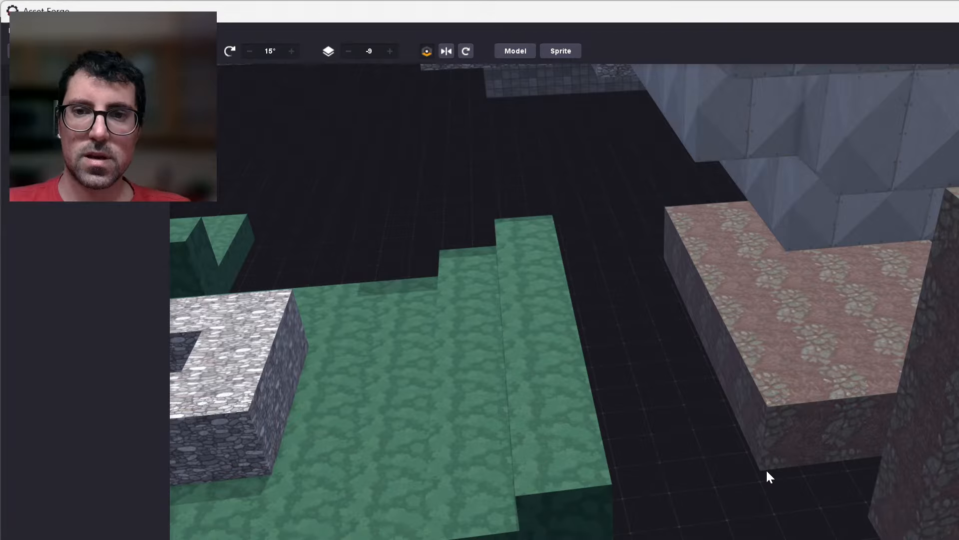
pyautogui.scroll(3, 403, 326)
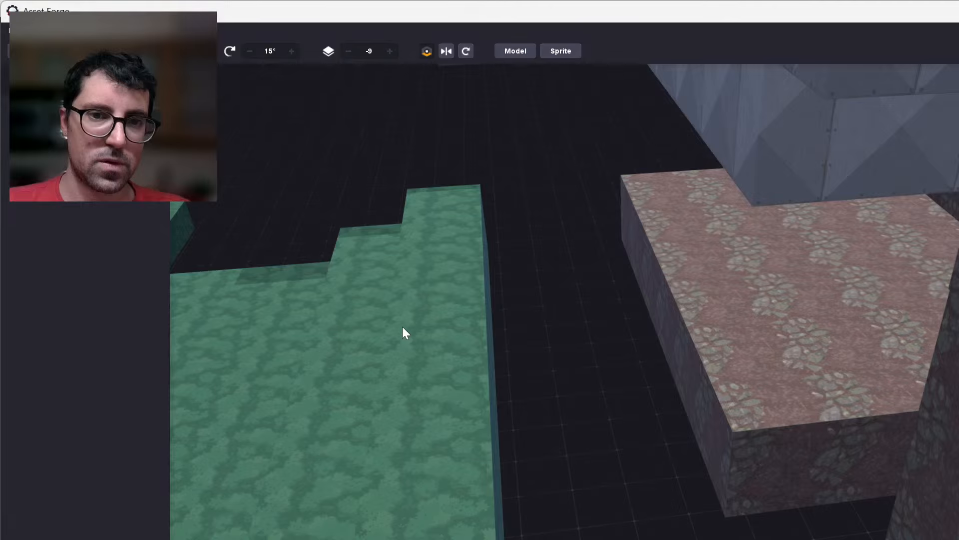
pyautogui.moveTo(403, 326); pyautogui.dragTo(422, 385, button='middle')
pyautogui.moveTo(565, 532); pyautogui.dragTo(508, 381, button='right')
pyautogui.scroll(3, 529, 443)
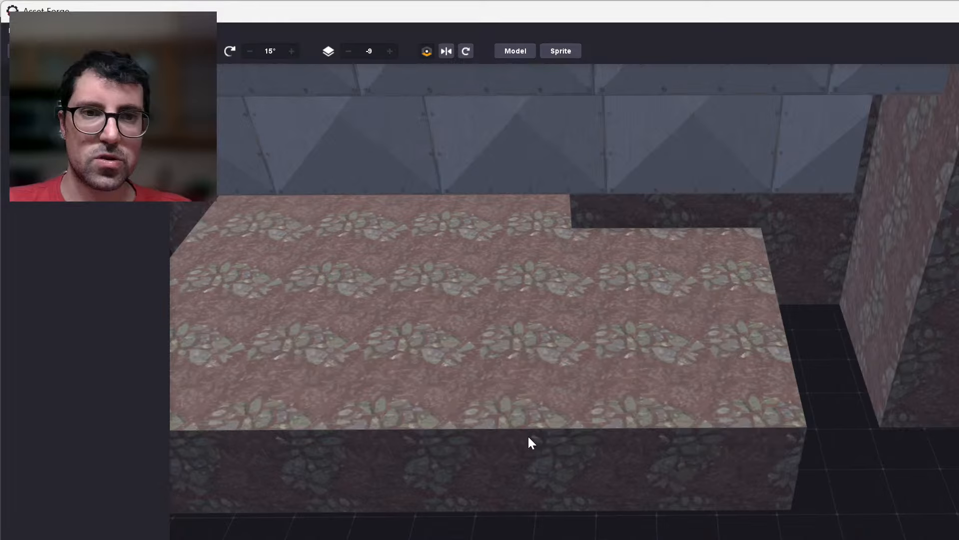
pyautogui.click(529, 442)
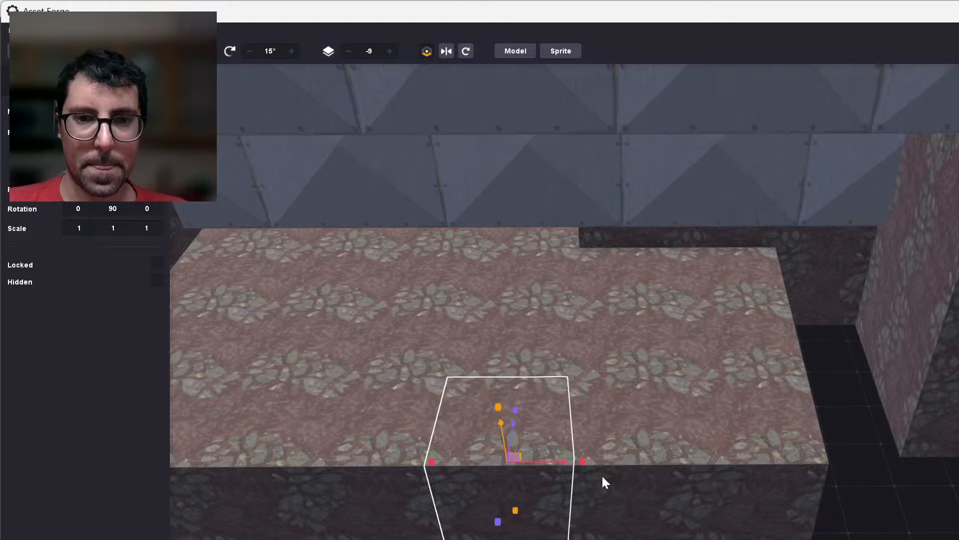
pyautogui.keyDown('shift'); pyautogui.click(602, 476); pyautogui.keyUp('shift')
pyautogui.hotkey('ctrl', 'd')
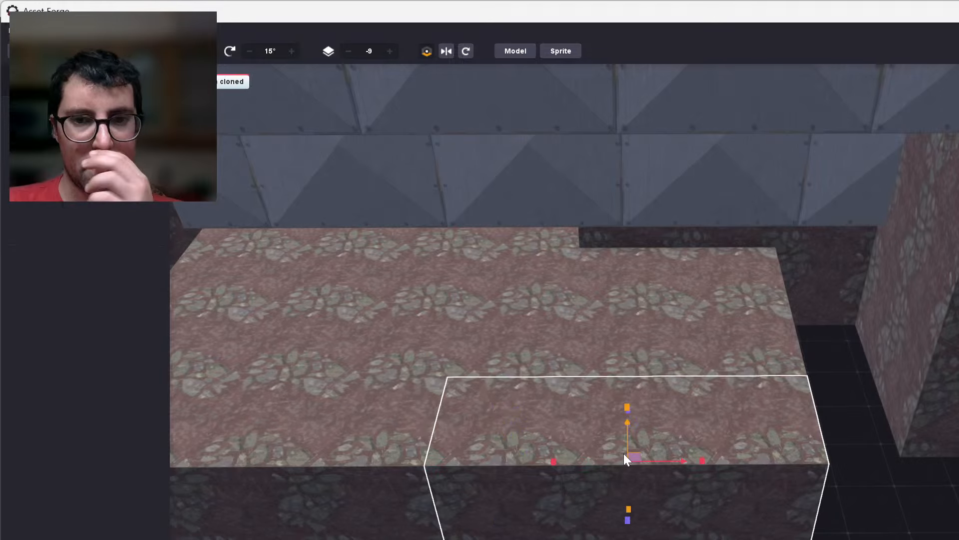
pyautogui.moveTo(624, 448)
pyautogui.mouseDown()
pyautogui.moveTo(628, 367)
pyautogui.moveTo(544, 415)
pyautogui.mouseUp()
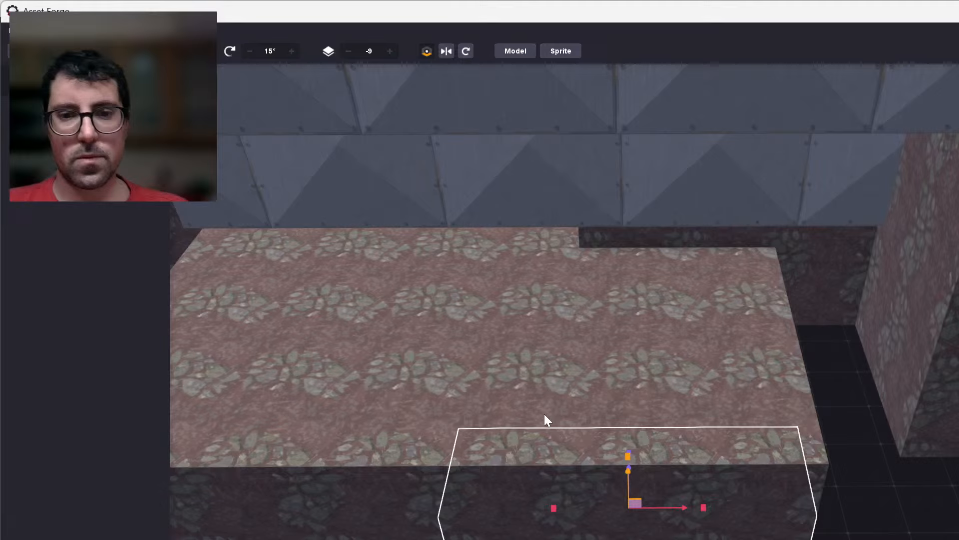
# Clone the two corner blocks on the reddish platform's front edge and raise the copies by 1.00.
pyautogui.click(544, 414)
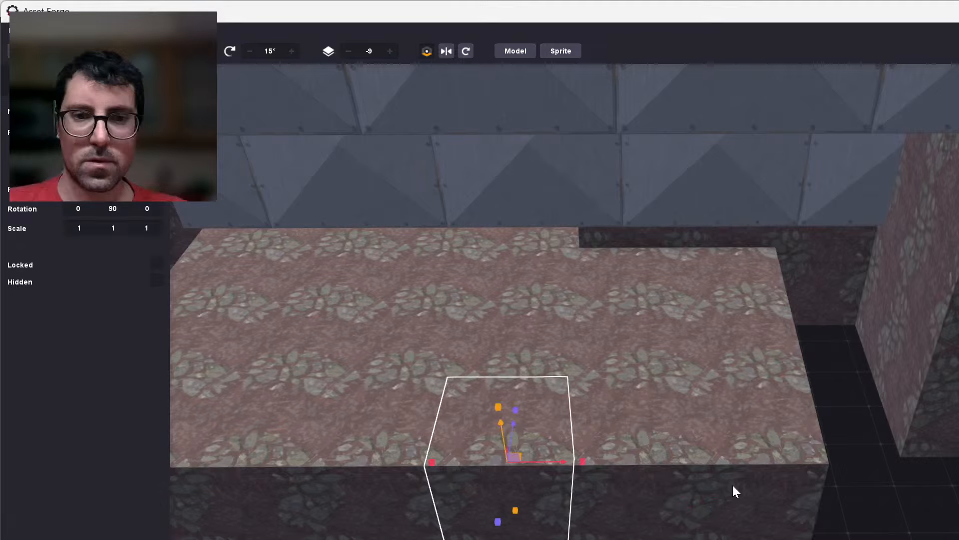
pyautogui.click(732, 484)
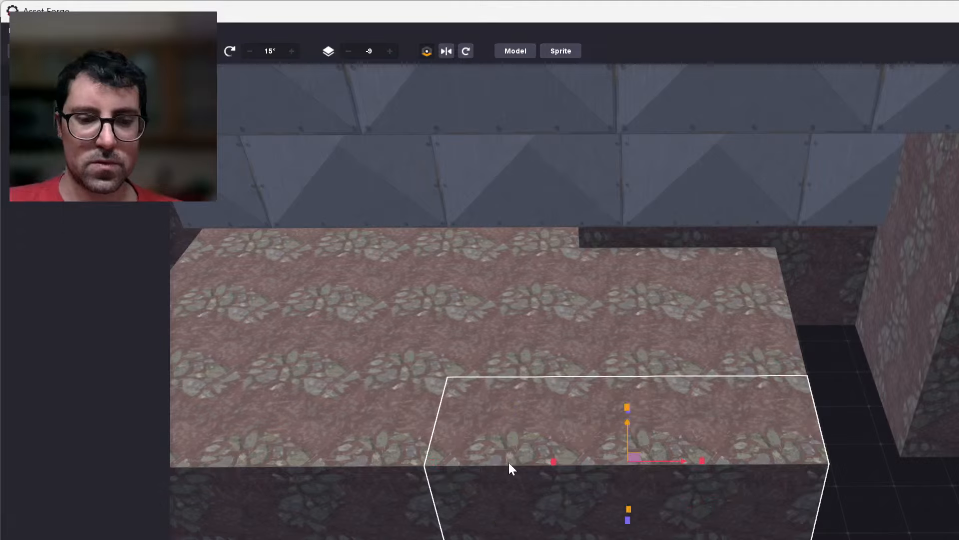
pyautogui.hotkey('ctrl', 'd')
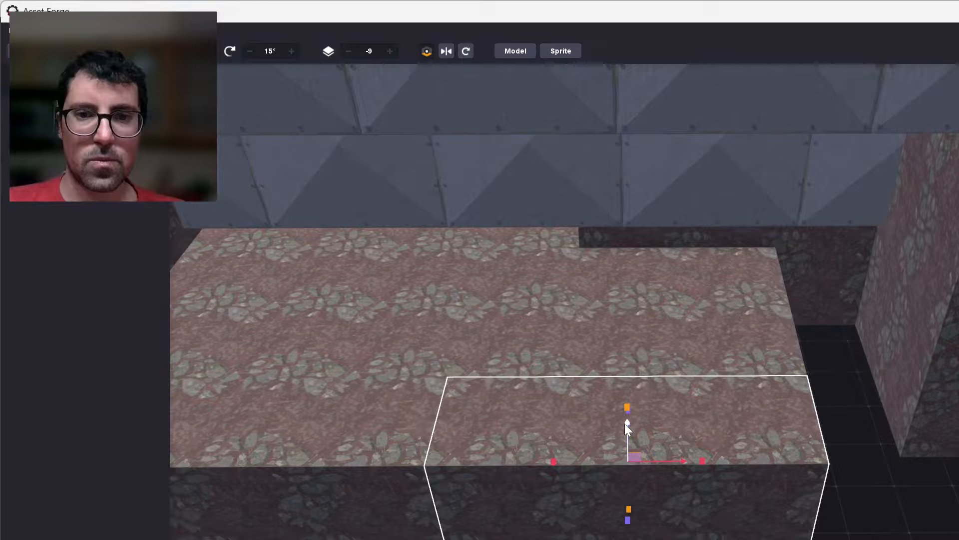
pyautogui.moveTo(628, 428); pyautogui.dragTo(620, 365)
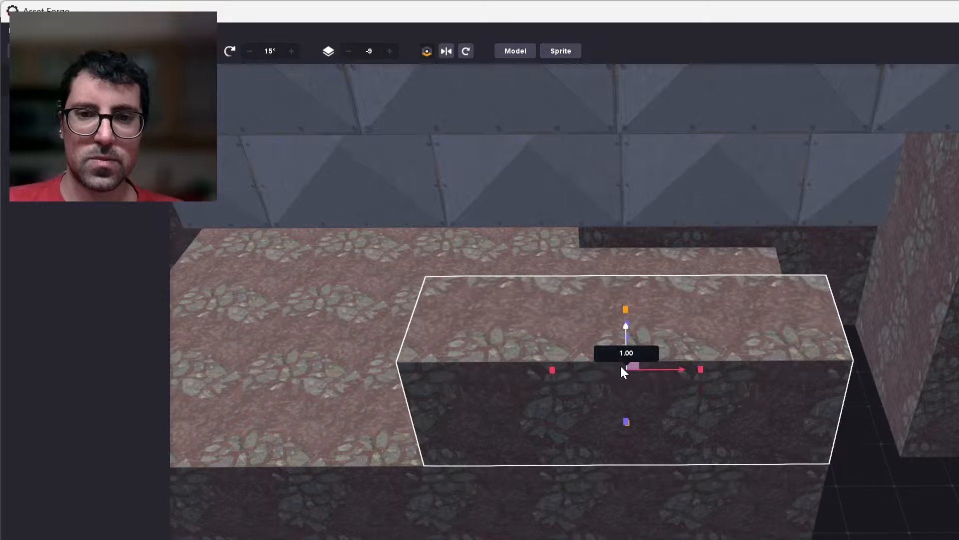
pyautogui.click(875, 473)
# Clone the raised row of reddish blocks and stack the copies 1.00 higher on top of it.
pyautogui.click(486, 396)
pyautogui.keyDown('shift'); pyautogui.click(649, 391); pyautogui.keyUp('shift')
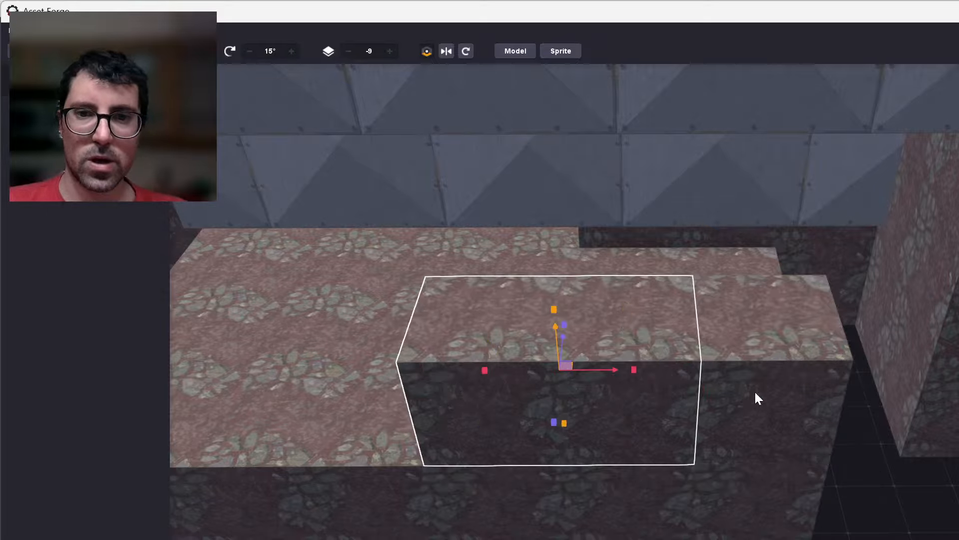
pyautogui.keyDown('shift'); pyautogui.click(754, 391); pyautogui.keyUp('shift')
pyautogui.hotkey('ctrl', 'd')
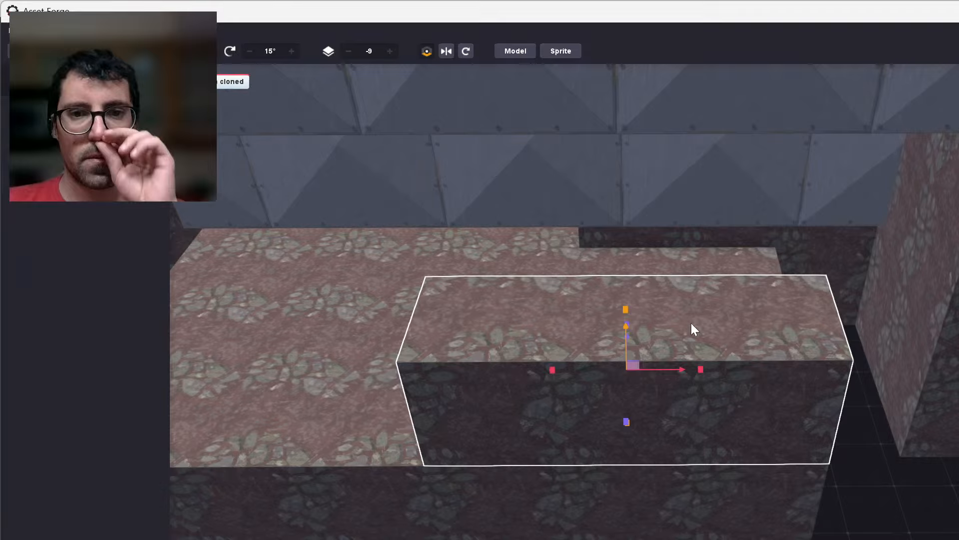
pyautogui.moveTo(626, 328)
pyautogui.mouseDown()
pyautogui.moveTo(618, 279)
pyautogui.moveTo(621, 292)
pyautogui.moveTo(910, 440)
pyautogui.mouseUp()
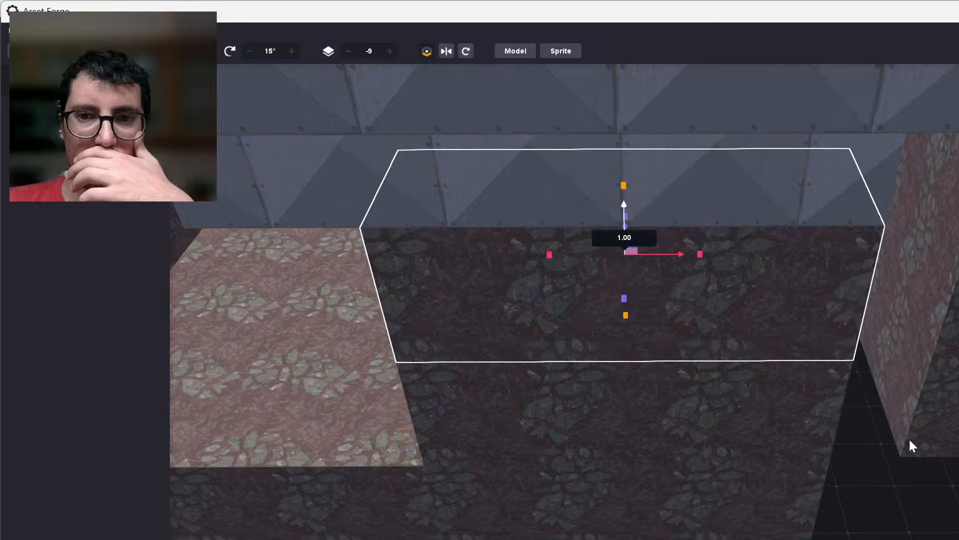
# Clone a block of the highest green step and bridge the gap to the reddish platform with a one-block-wide green path.
pyautogui.moveTo(909, 440); pyautogui.dragTo(625, 325, button='right')
pyautogui.moveTo(801, 486); pyautogui.dragTo(950, 535, button='right')
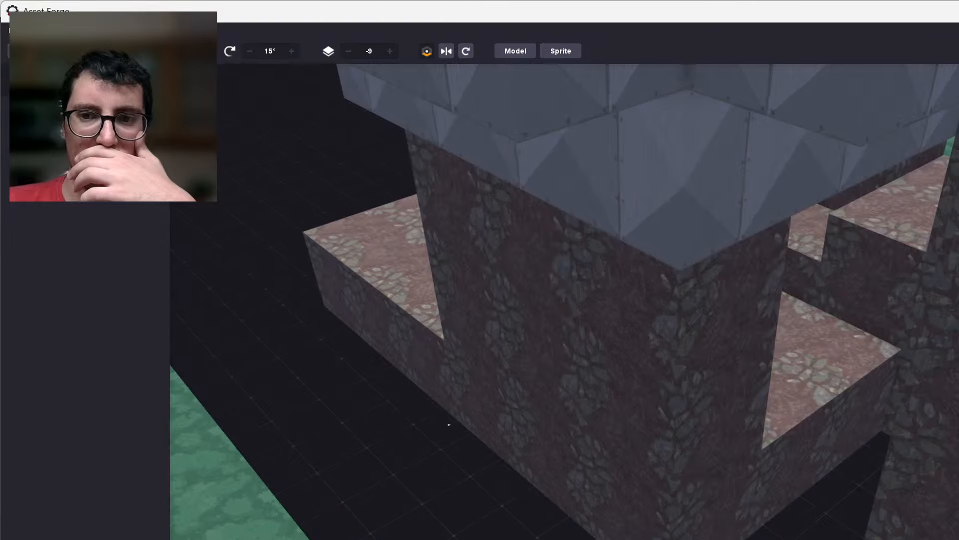
pyautogui.moveTo(449, 425); pyautogui.dragTo(809, 410, button='right')
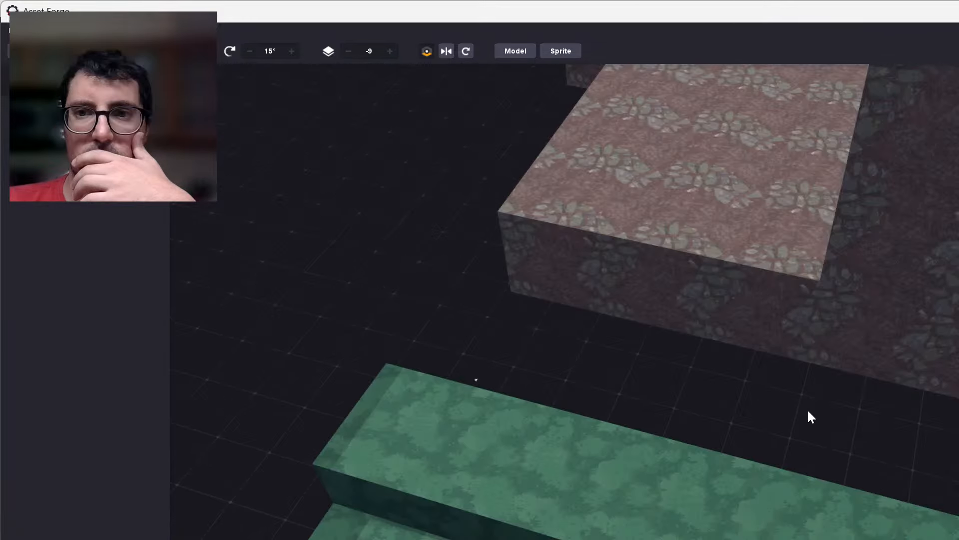
pyautogui.moveTo(808, 410); pyautogui.dragTo(547, 319, button='middle')
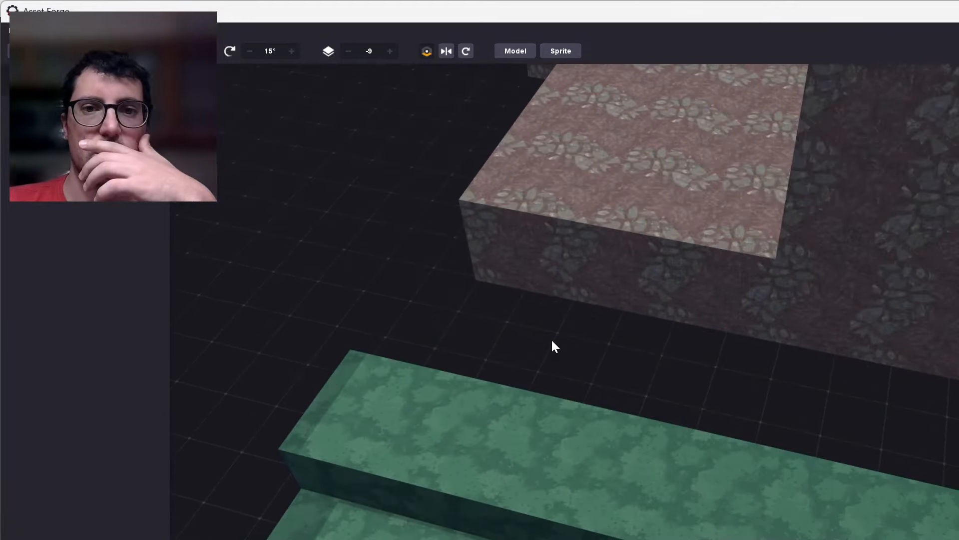
pyautogui.moveTo(551, 338)
pyautogui.mouseDown(button='right')
pyautogui.moveTo(558, 296)
pyautogui.moveTo(558, 334)
pyautogui.mouseUp(button='right')
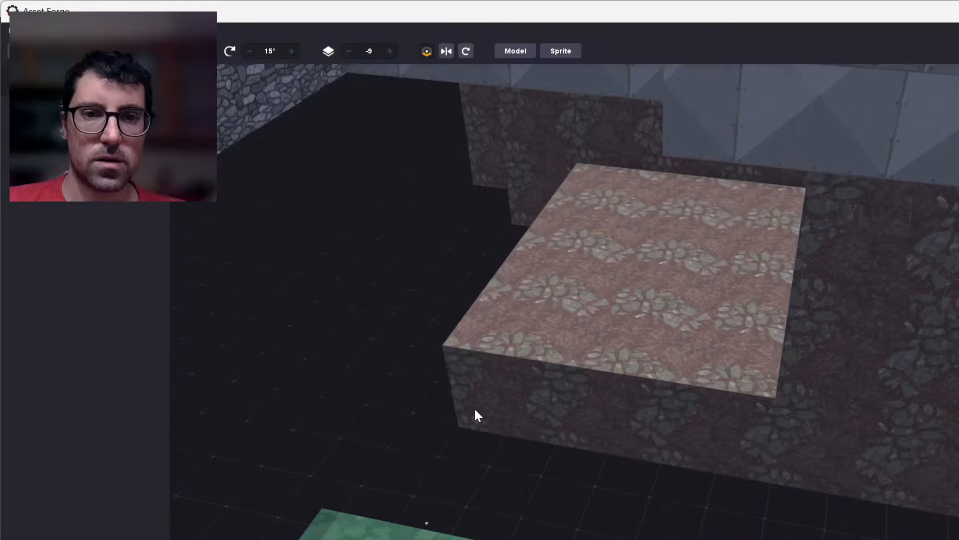
pyautogui.click(533, 539)
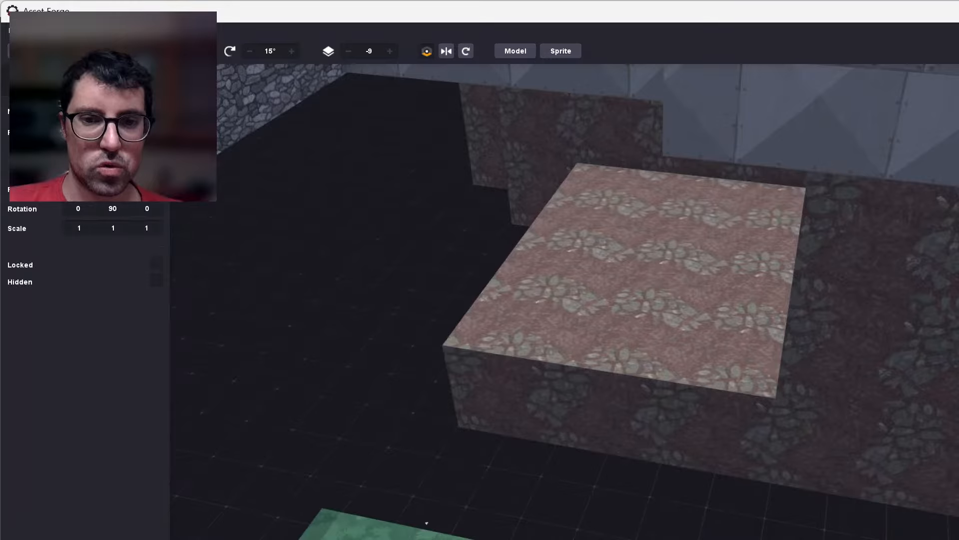
pyautogui.moveTo(644, 539); pyautogui.dragTo(409, 249, button='right')
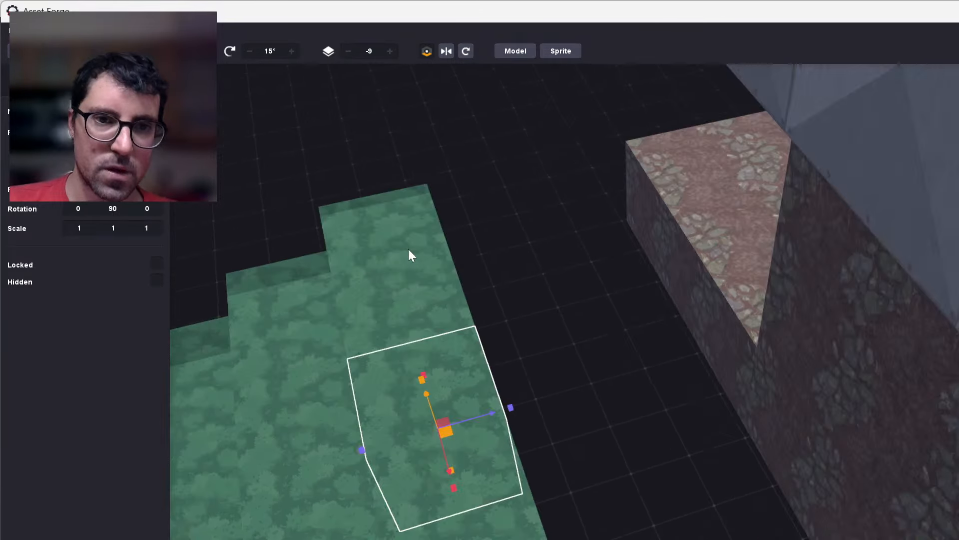
pyautogui.click(431, 312)
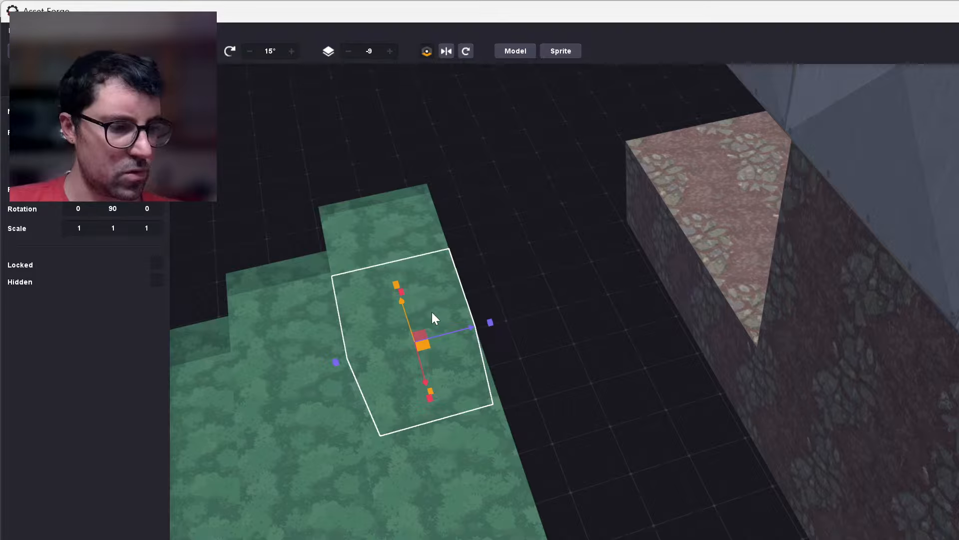
pyautogui.hotkey('ctrl', 'd')
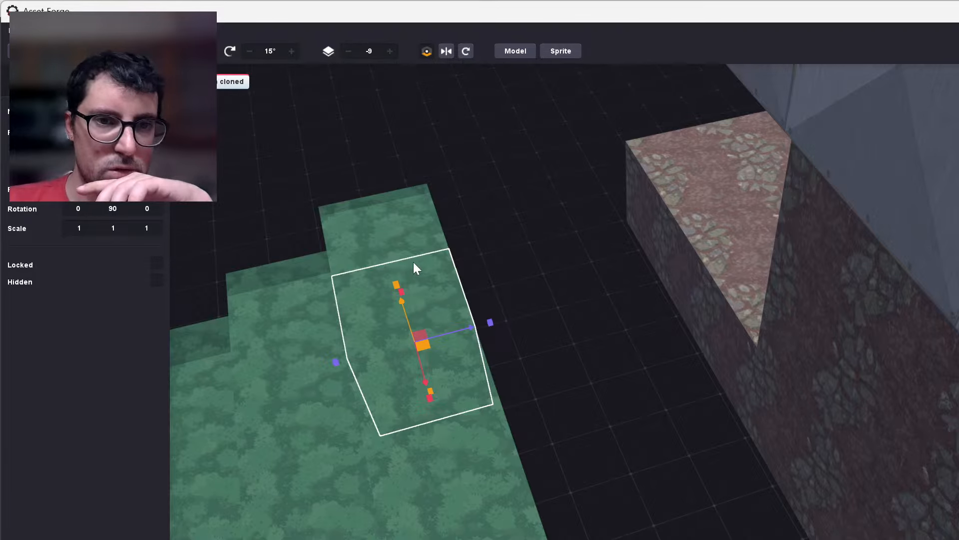
pyautogui.moveTo(412, 262); pyautogui.dragTo(486, 421, button='right')
pyautogui.moveTo(485, 462)
pyautogui.mouseDown()
pyautogui.moveTo(591, 452)
pyautogui.moveTo(613, 444)
pyautogui.moveTo(605, 430)
pyautogui.moveTo(731, 403)
pyautogui.mouseUp()
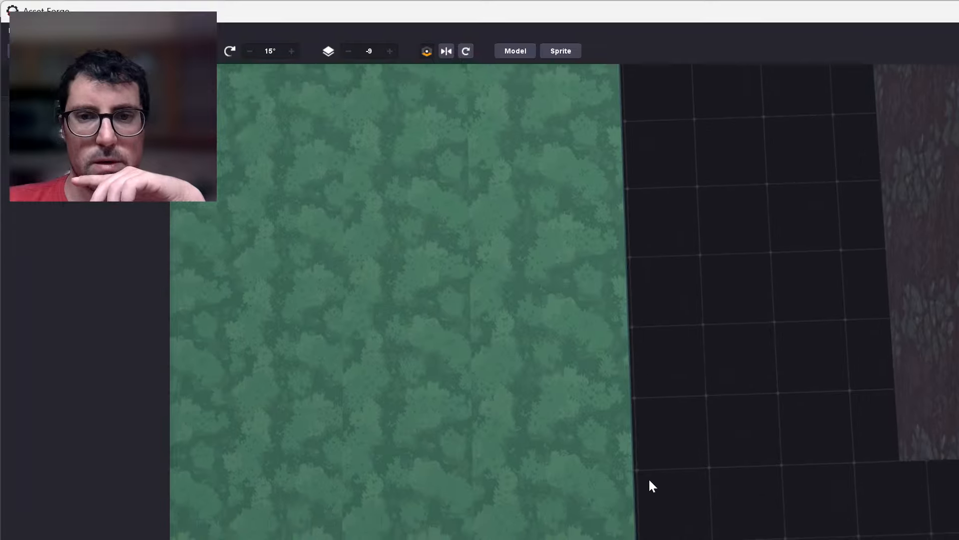
# Clone the low reddish blocks beside the pillar and move a copy outward into the narrow gap before the neighbouring reddish wall.
pyautogui.moveTo(650, 480); pyautogui.dragTo(660, 405, button='right')
pyautogui.moveTo(659, 405); pyautogui.dragTo(705, 512, button='middle')
pyautogui.scroll(-6, 694, 507)
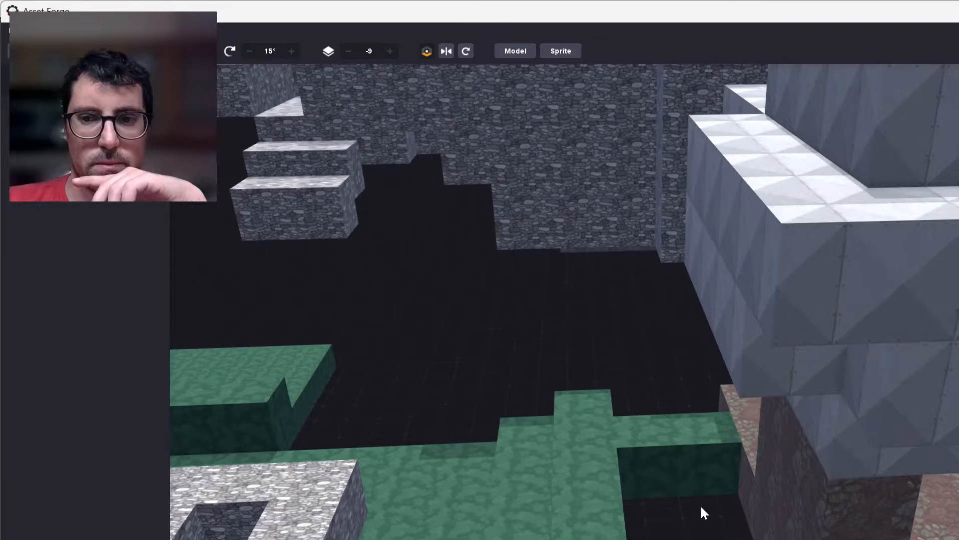
pyautogui.moveTo(702, 507); pyautogui.dragTo(842, 505, button='right')
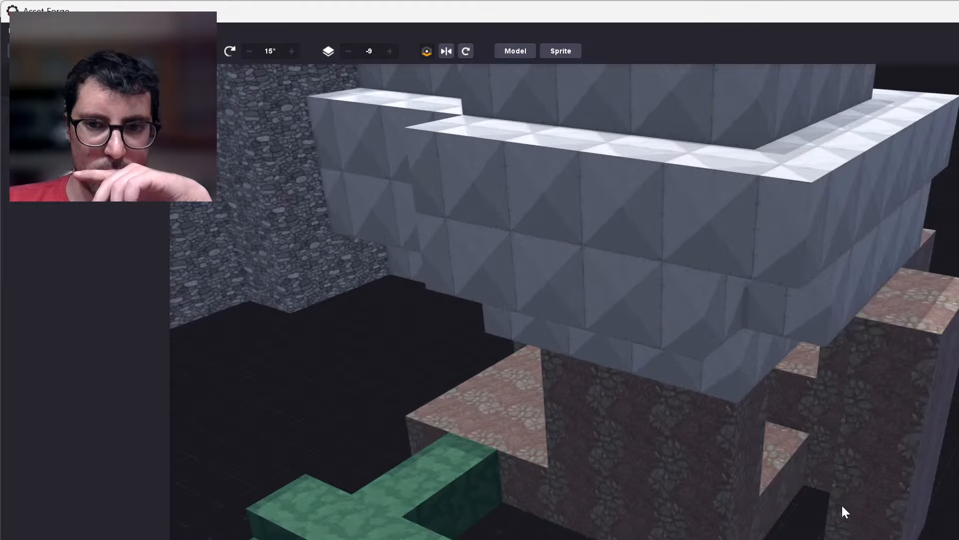
pyautogui.scroll(2, 833, 501)
pyautogui.moveTo(430, 454); pyautogui.dragTo(416, 431, button='right')
pyautogui.moveTo(475, 431); pyautogui.dragTo(547, 498, button='right')
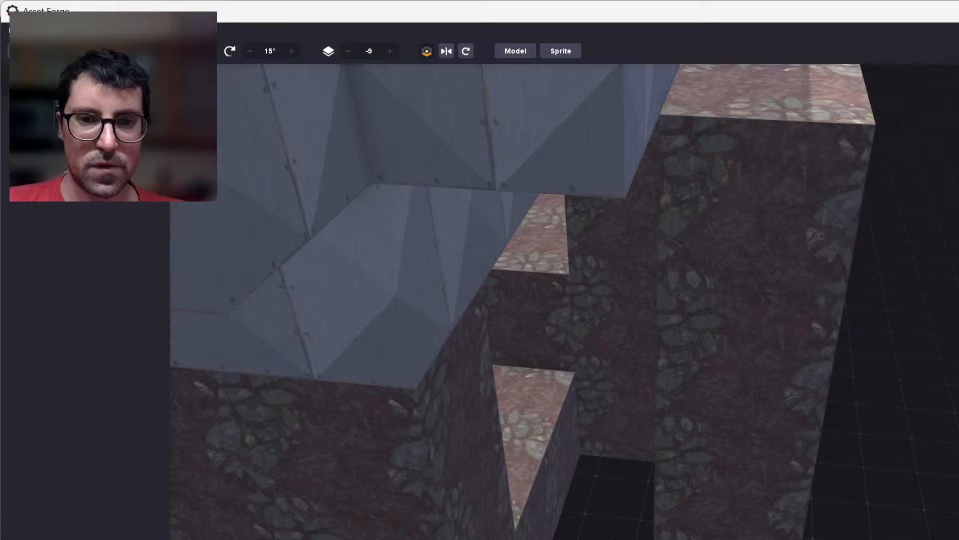
pyautogui.moveTo(290, 214); pyautogui.dragTo(232, 244, button='right')
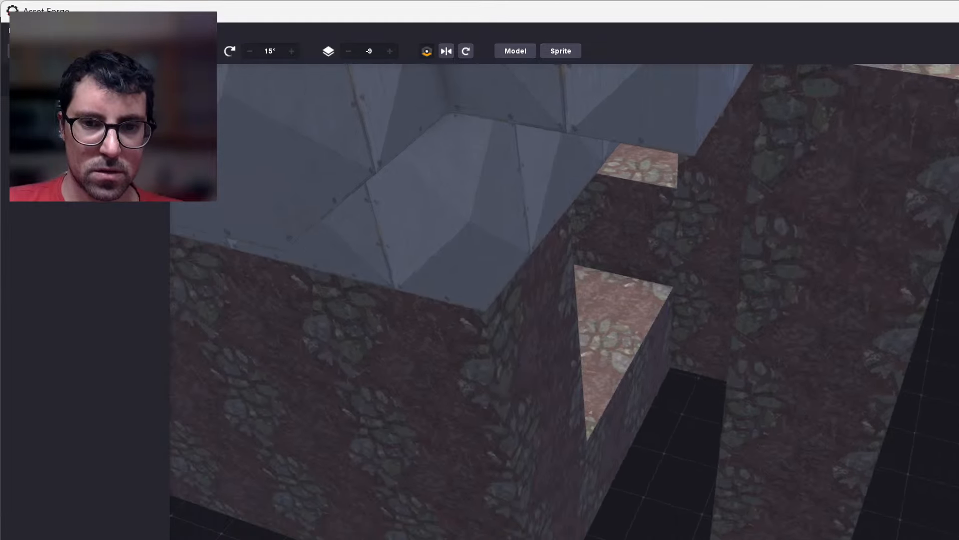
pyautogui.click(602, 431)
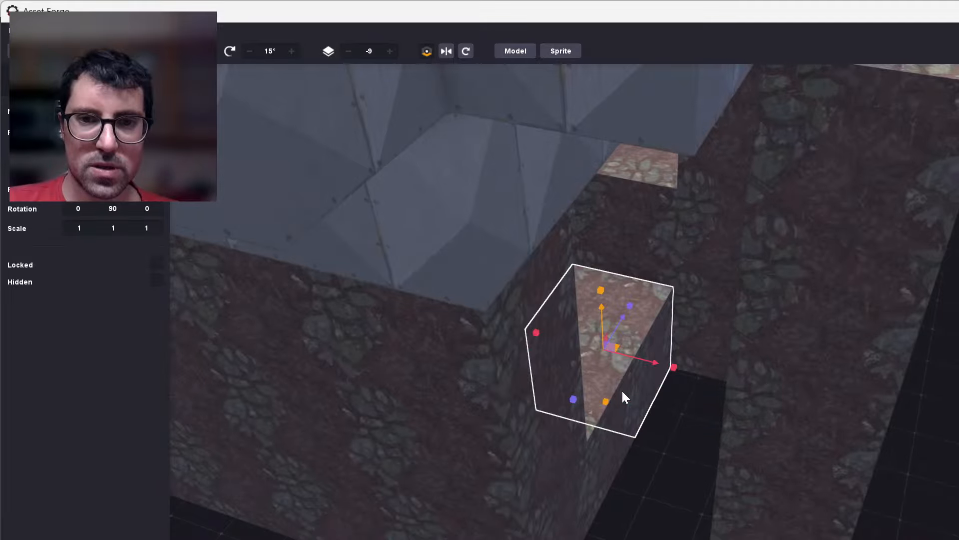
pyautogui.keyDown('shift'); pyautogui.click(593, 424); pyautogui.keyUp('shift')
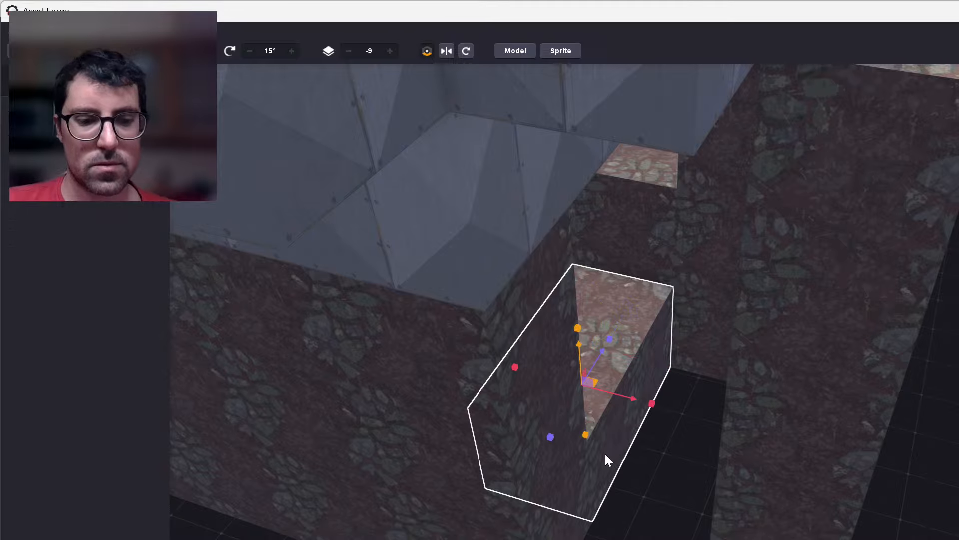
pyautogui.hotkey('ctrl', 'd')
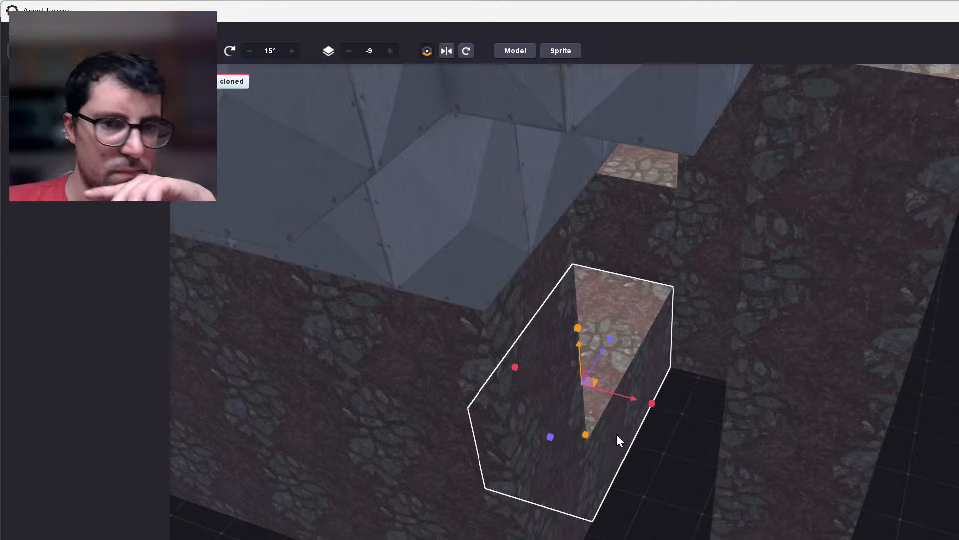
pyautogui.moveTo(634, 401)
pyautogui.mouseDown()
pyautogui.moveTo(656, 401)
pyautogui.moveTo(639, 401)
pyautogui.moveTo(702, 438)
pyautogui.moveTo(654, 487)
pyautogui.moveTo(598, 445)
pyautogui.moveTo(623, 419)
pyautogui.moveTo(718, 484)
pyautogui.mouseUp()
# Lower the copied reddish block in the gap by about half a block to form a lower step.
pyautogui.click(677, 439)
pyautogui.click(675, 435)
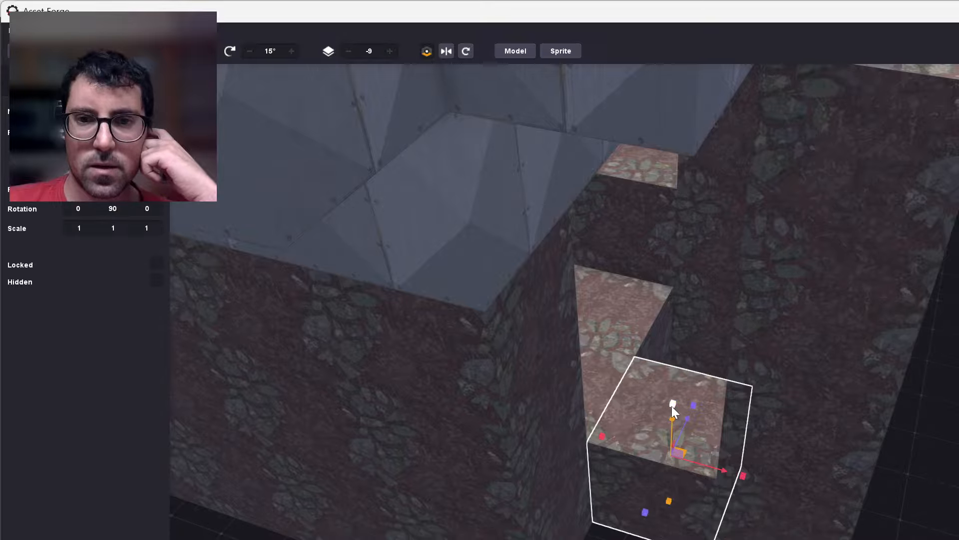
pyautogui.moveTo(673, 419); pyautogui.dragTo(697, 536)
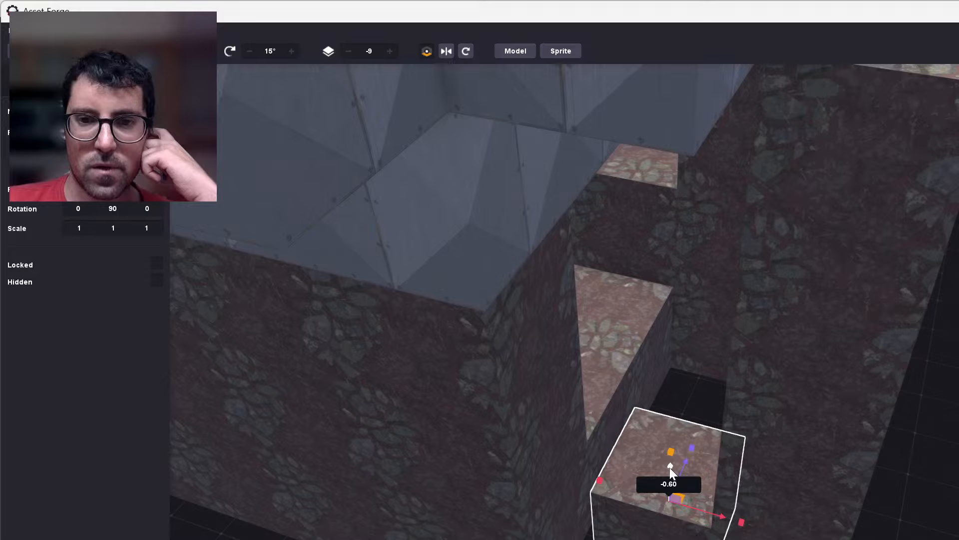
pyautogui.moveTo(670, 468); pyautogui.dragTo(671, 457)
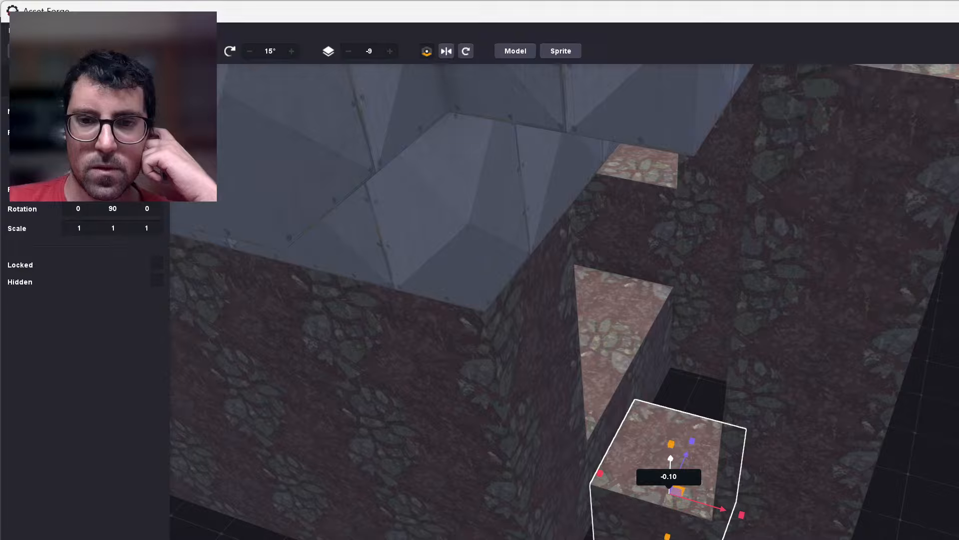
pyautogui.press('Escape')
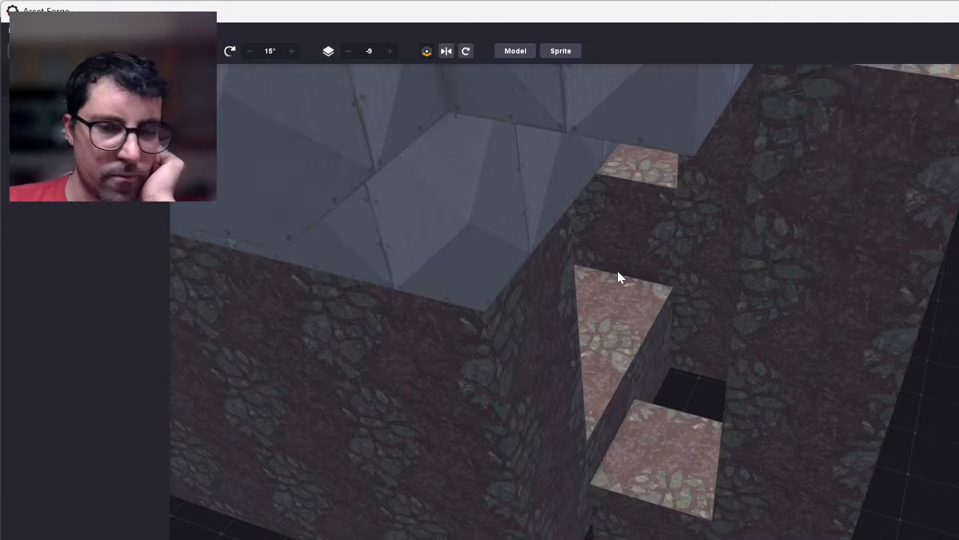
# Extend the reddish ledge across the gap to the neighbouring wall with a copy of its block moved 1.00 sideways.
pyautogui.click(658, 353)
pyautogui.moveTo(645, 362); pyautogui.dragTo(745, 412)
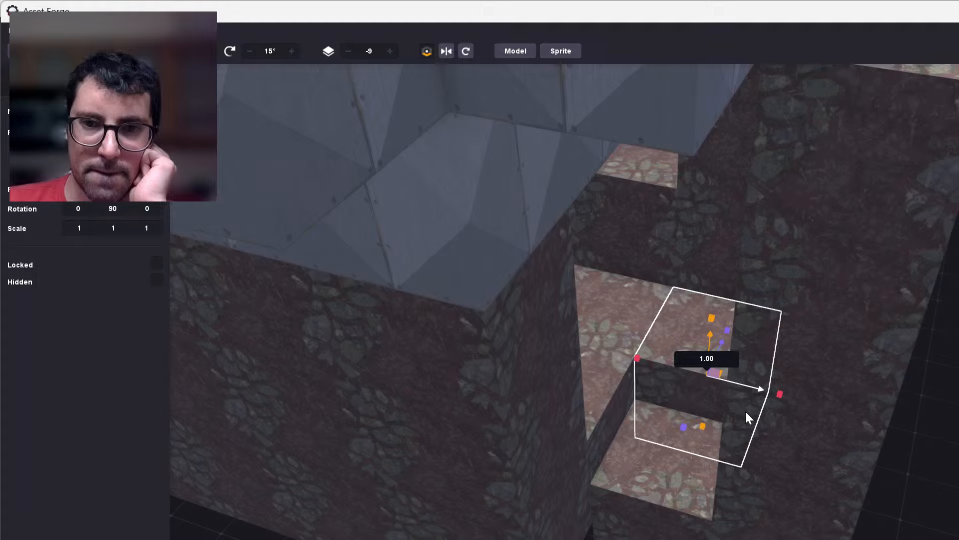
pyautogui.press('Escape')
# Clone the lower reddish step block beside the pillar and place the copy one block outward and slightly lower.
pyautogui.moveTo(564, 319); pyautogui.dragTo(709, 325, button='right')
pyautogui.moveTo(750, 538); pyautogui.dragTo(767, 295, button='right')
pyautogui.moveTo(569, 342); pyautogui.dragTo(559, 512, button='right')
pyautogui.scroll(-5, 579, 501)
pyautogui.scroll(2, 576, 497)
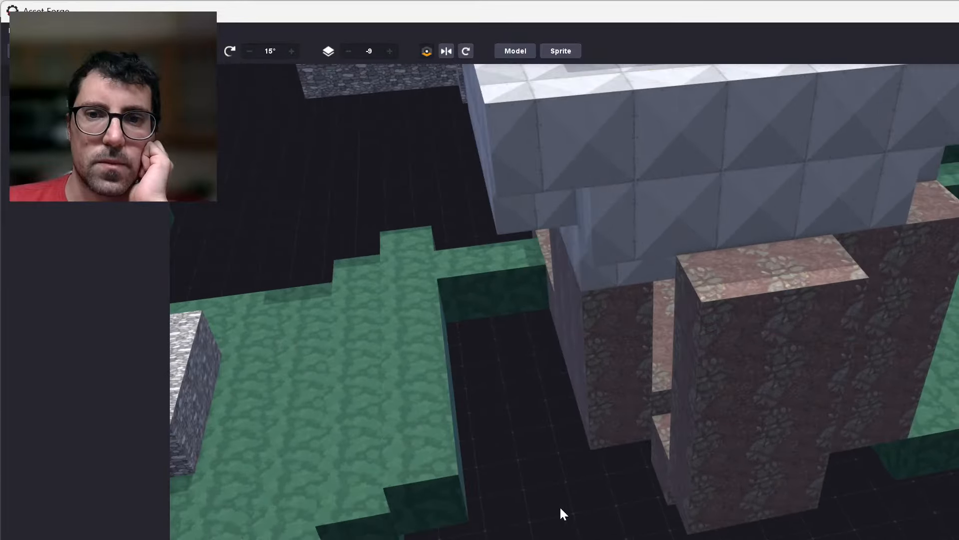
pyautogui.scroll(4, 558, 535)
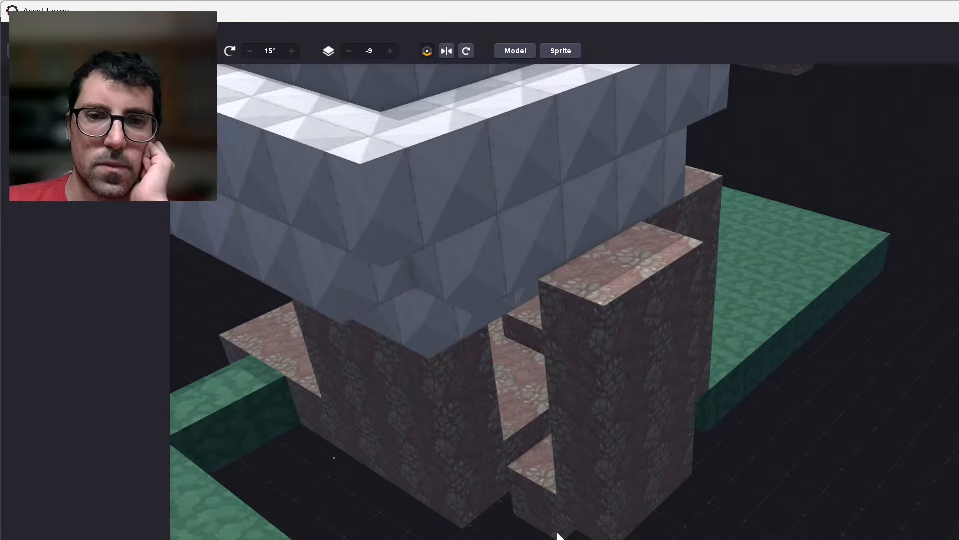
pyautogui.scroll(4, 558, 533)
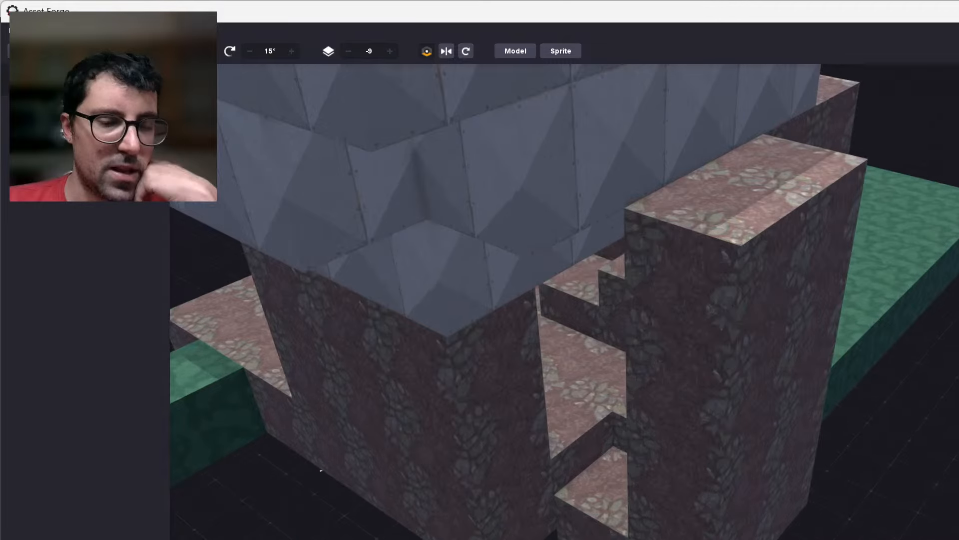
pyautogui.scroll(-3, 509, 529)
pyautogui.moveTo(510, 529); pyautogui.dragTo(609, 427, button='right')
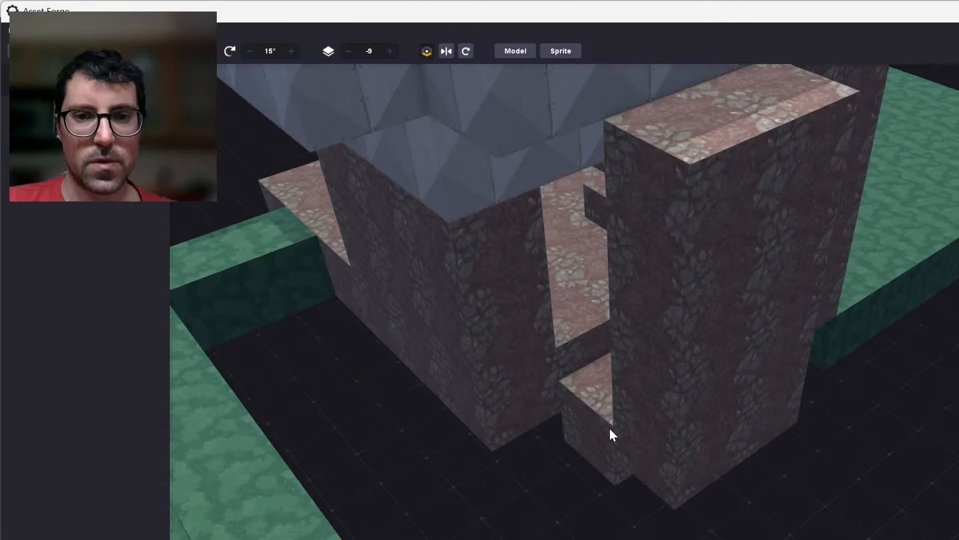
pyautogui.click(609, 427)
pyautogui.hotkey('ctrl', 'd')
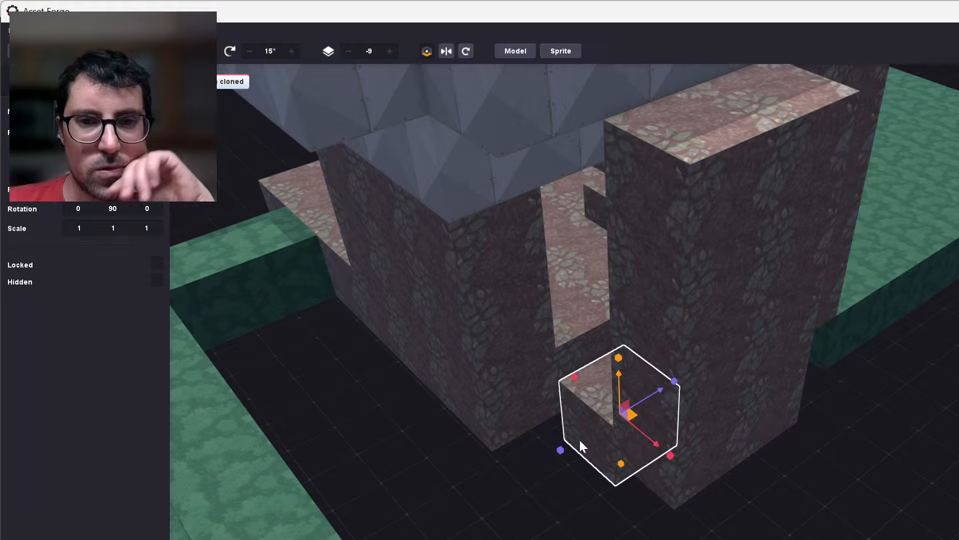
pyautogui.moveTo(628, 408)
pyautogui.mouseDown()
pyautogui.moveTo(573, 434)
pyautogui.moveTo(549, 418)
pyautogui.moveTo(565, 450)
pyautogui.mouseUp()
pyautogui.click(664, 525)
pyautogui.moveTo(664, 524); pyautogui.dragTo(600, 499, button='right')
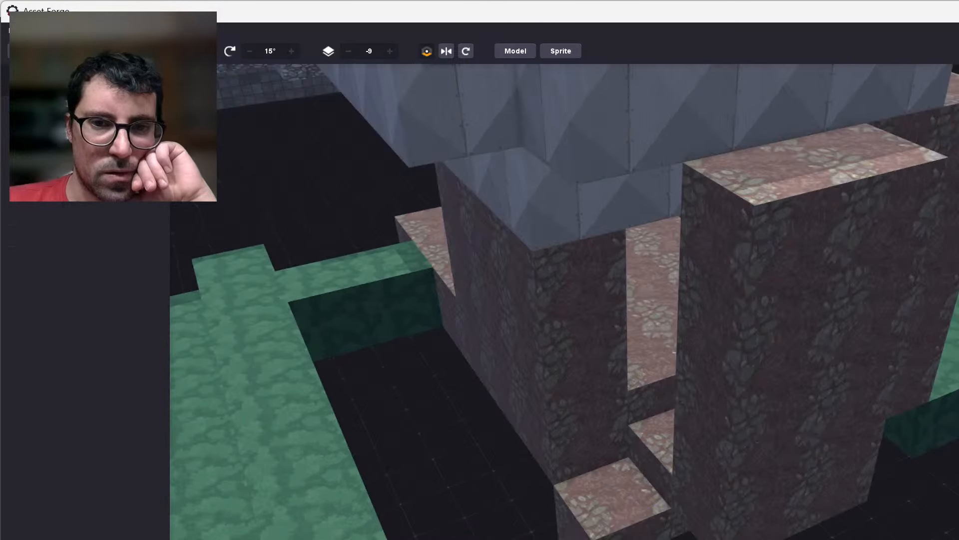
# Clone the lowest reddish step block and move the copy one block outward toward the green steps.
pyautogui.moveTo(599, 400); pyautogui.dragTo(657, 440, button='right')
pyautogui.scroll(2, 657, 439)
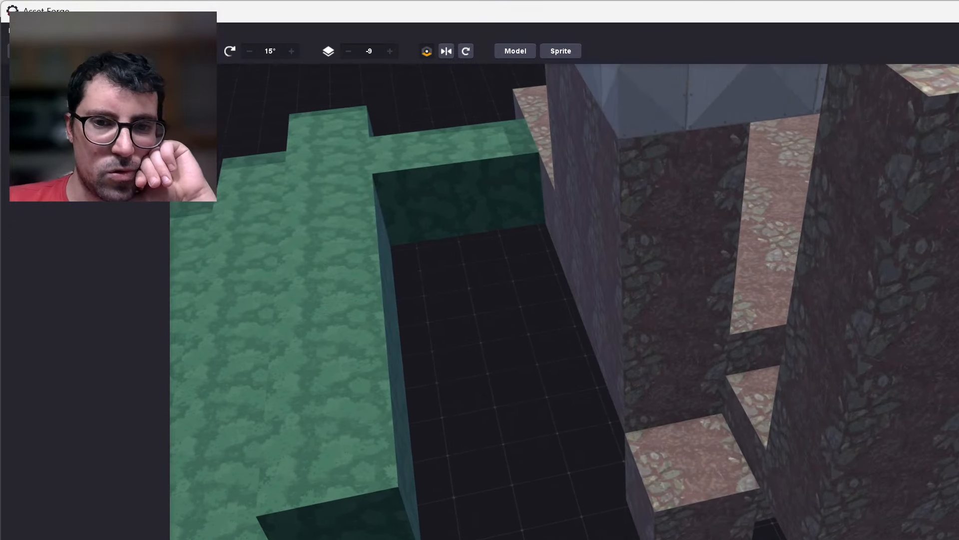
pyautogui.scroll(1, 655, 399)
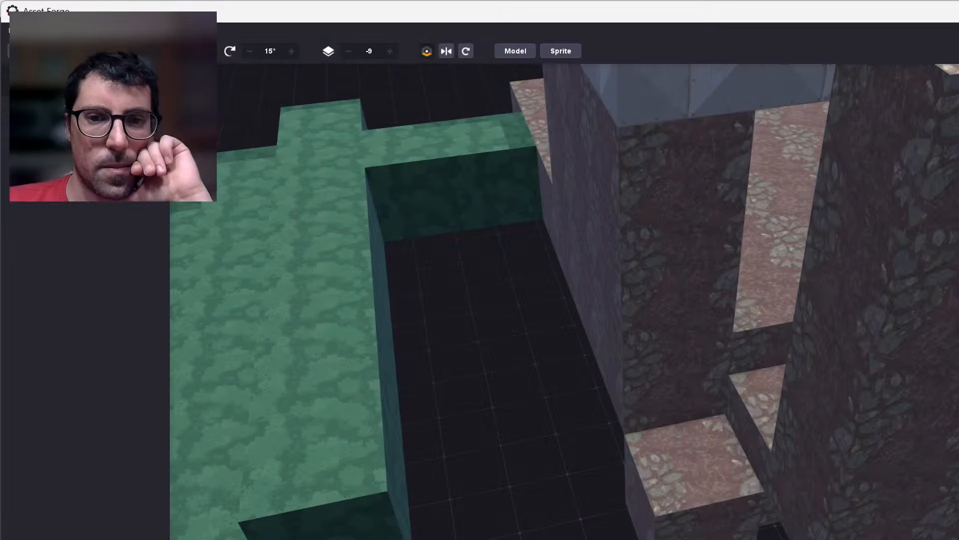
pyautogui.moveTo(487, 514); pyautogui.dragTo(511, 515, button='right')
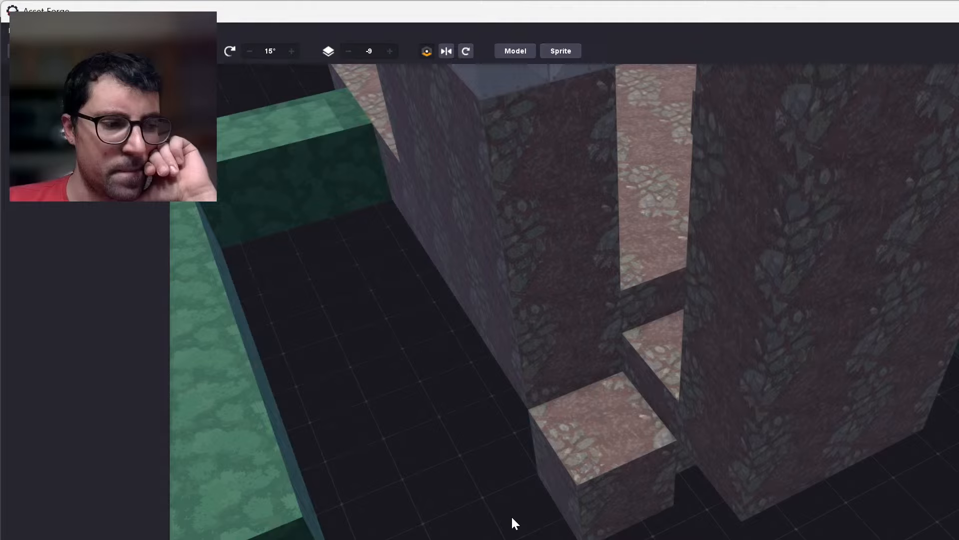
pyautogui.click(601, 472)
pyautogui.hotkey('ctrl', 'd')
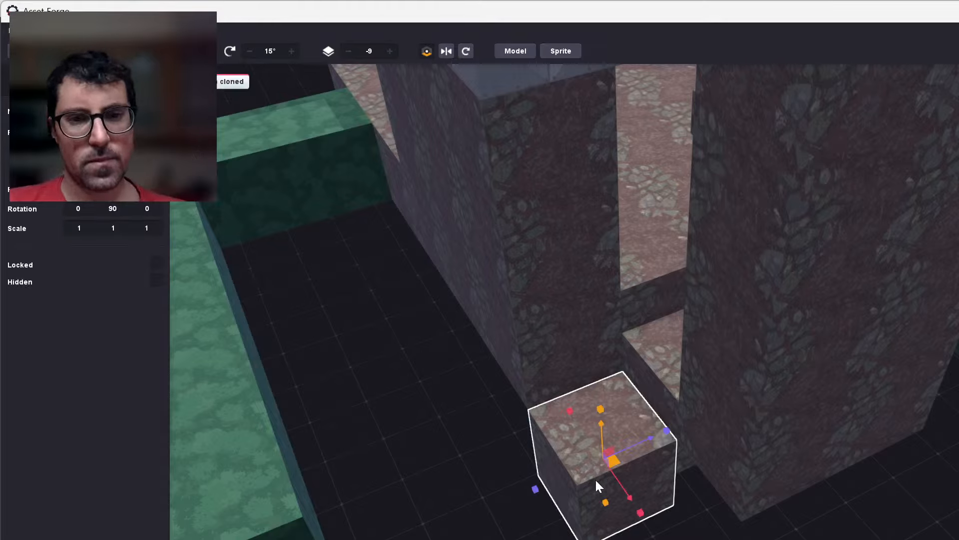
pyautogui.moveTo(628, 451); pyautogui.dragTo(535, 490)
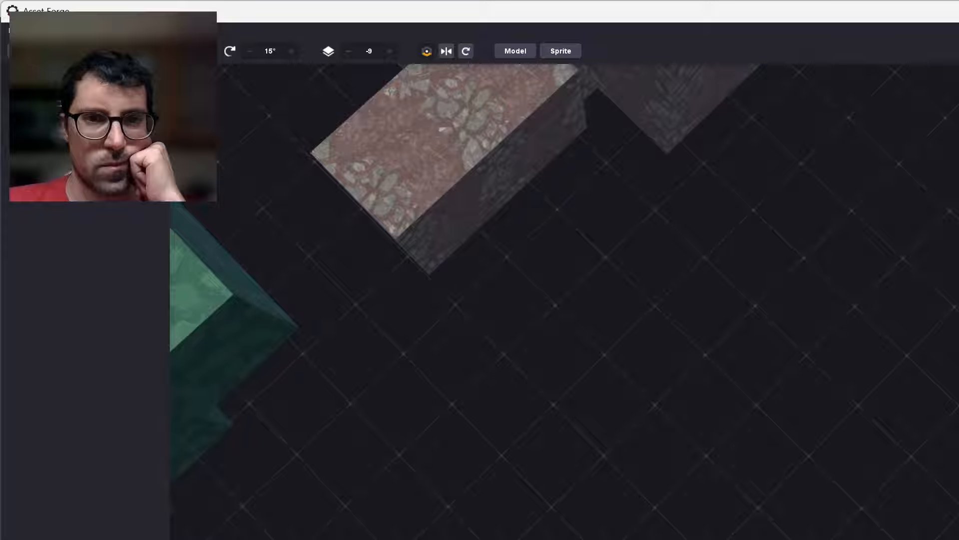
# Inspect the new reddish steps, the green terrain and the square stone ring with the hole.
pyautogui.scroll(-5, 565, 302)
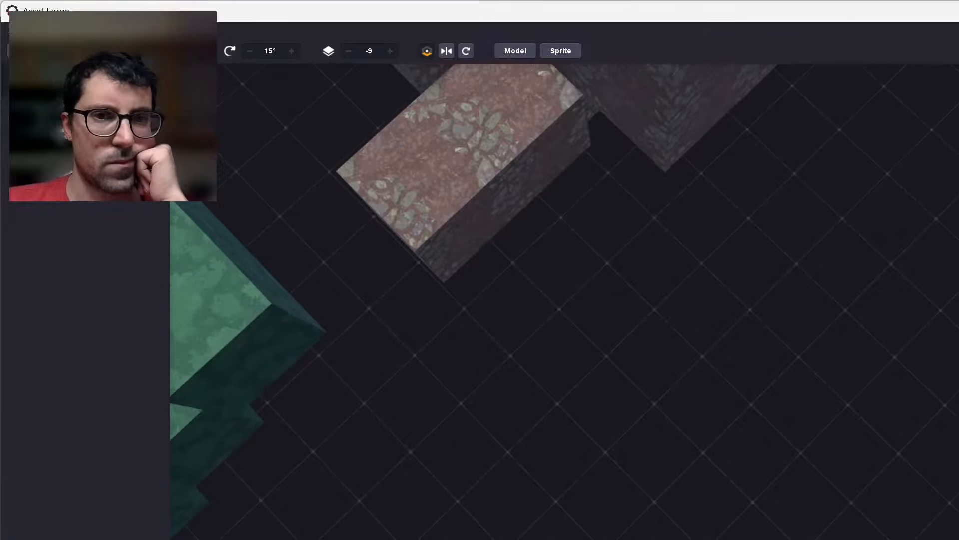
pyautogui.scroll(-6, 564, 302)
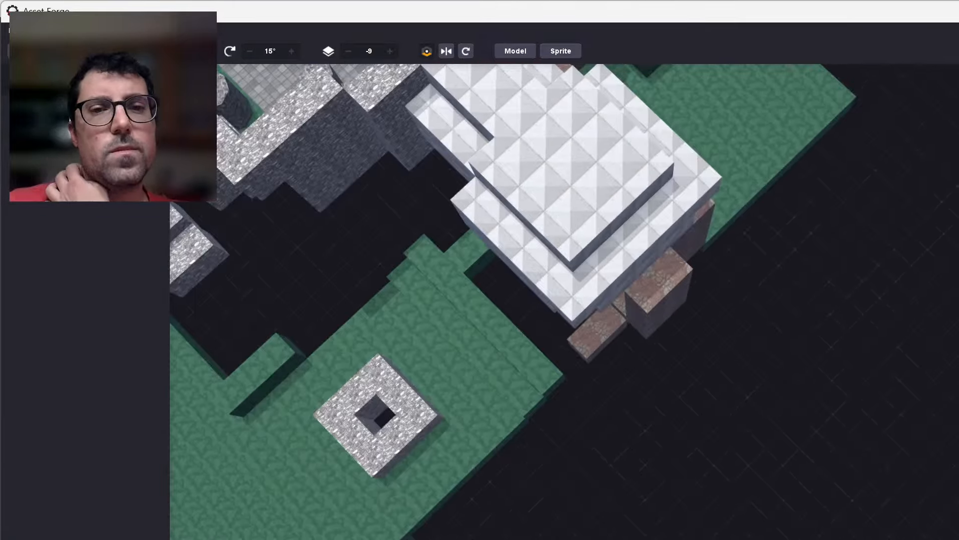
pyautogui.scroll(5, 350, 412)
pyautogui.moveTo(642, 481); pyautogui.dragTo(508, 391, button='right')
pyautogui.moveTo(547, 473); pyautogui.dragTo(634, 502, button='middle')
pyautogui.scroll(-5, 484, 427)
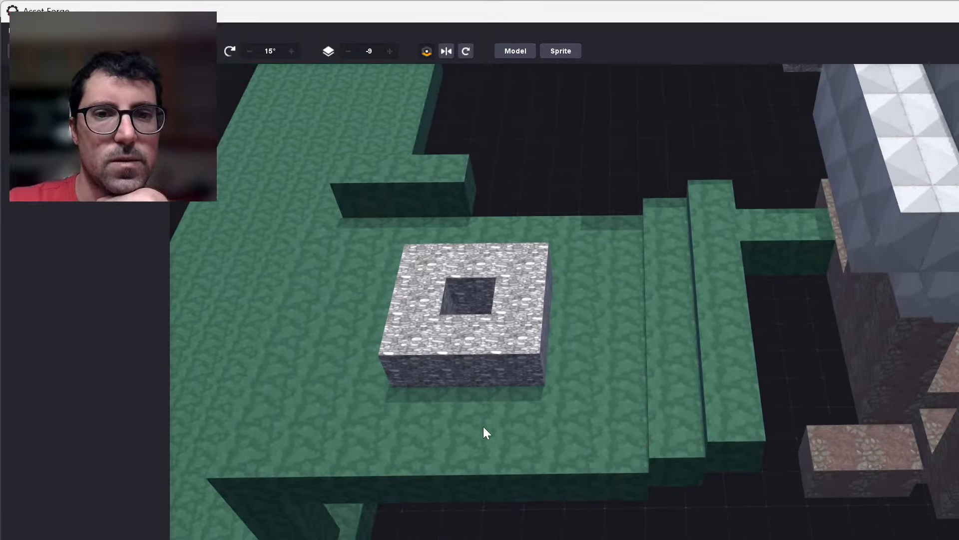
pyautogui.scroll(-2, 454, 317)
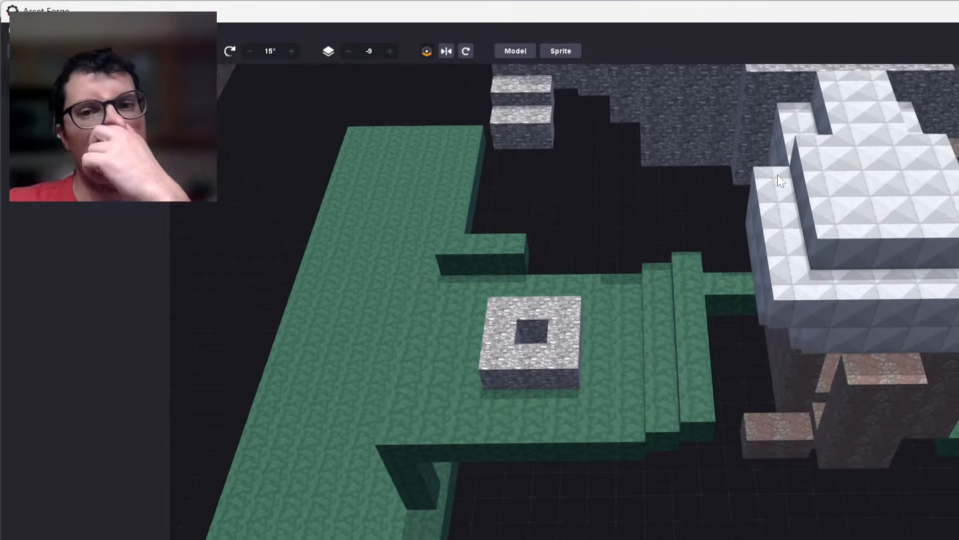
pyautogui.scroll(6, 382, 328)
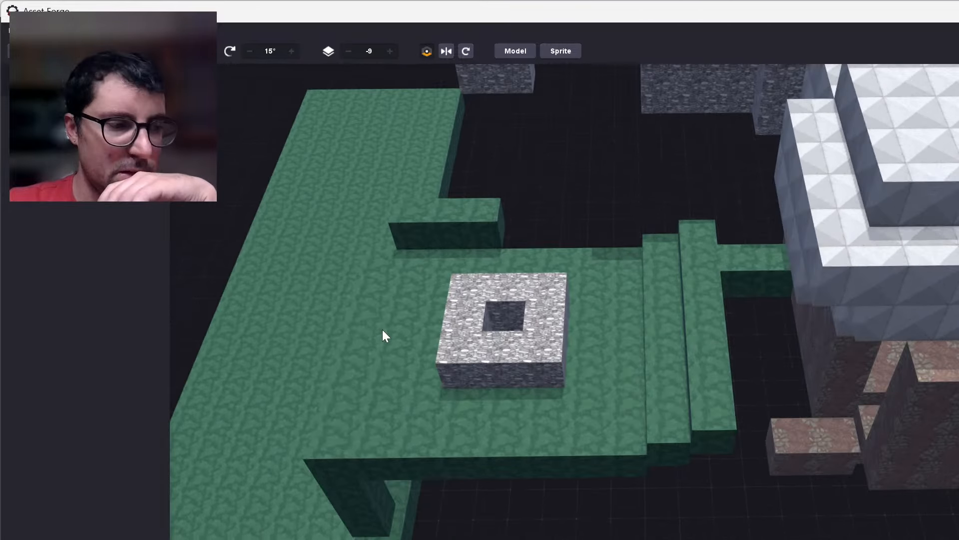
pyautogui.scroll(1, 414, 349)
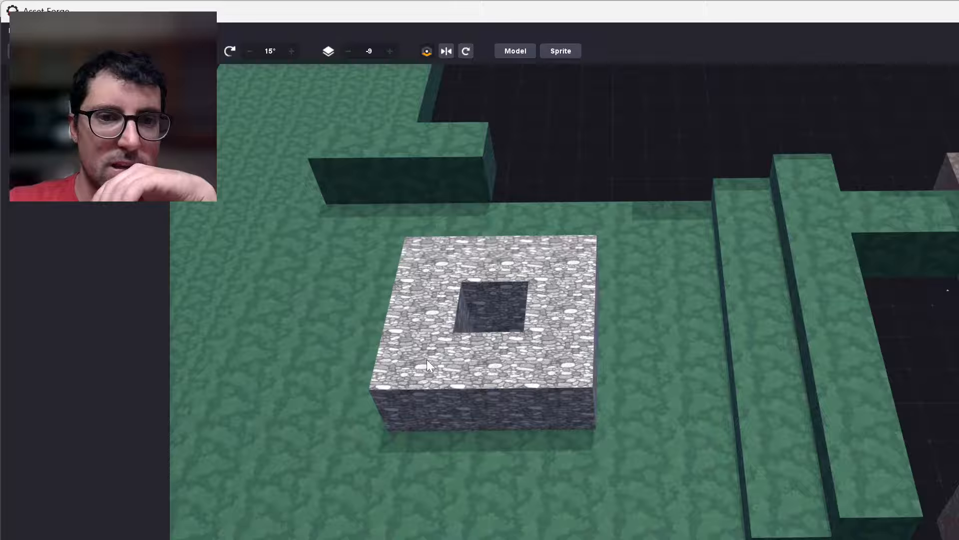
pyautogui.scroll(2, 343, 338)
pyautogui.moveTo(361, 343); pyautogui.dragTo(386, 361, button='middle')
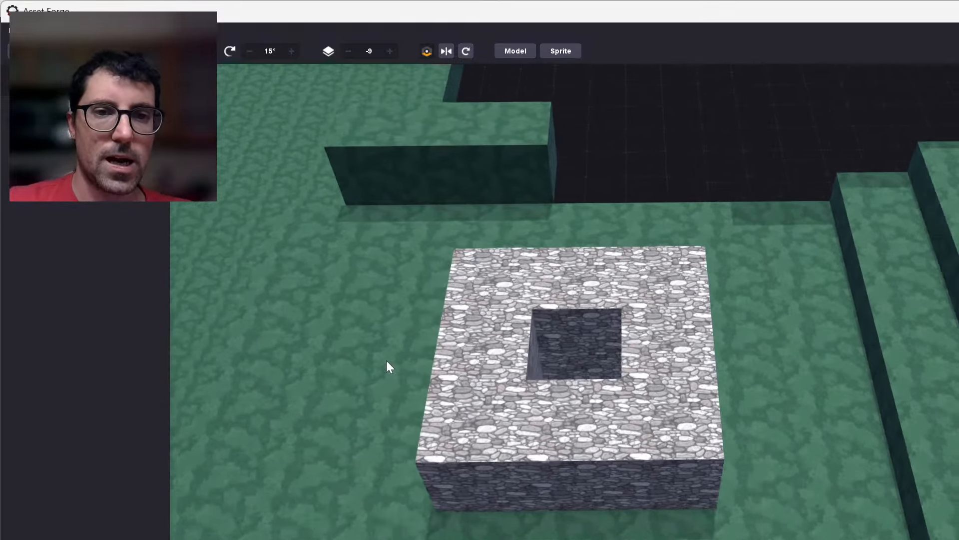
pyautogui.moveTo(538, 313); pyautogui.dragTo(700, 310)
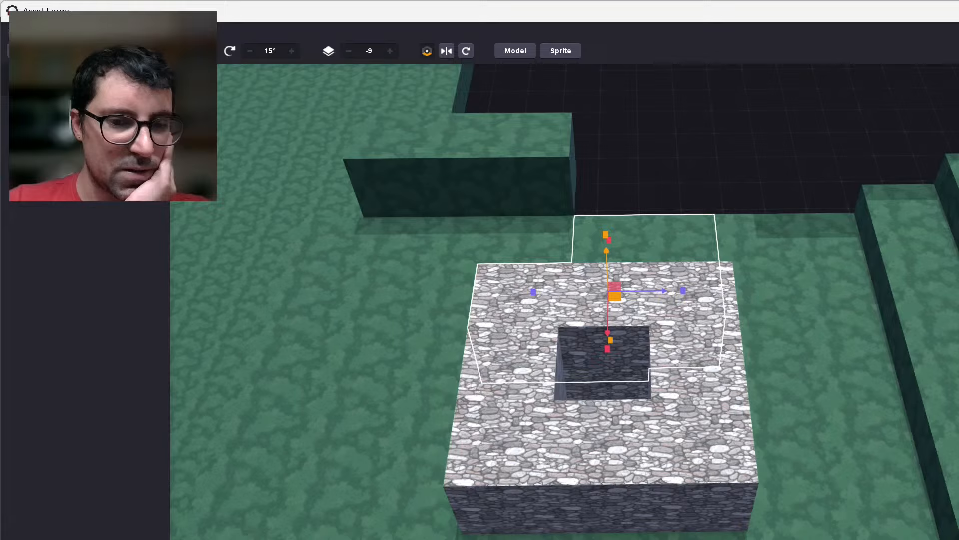
pyautogui.hotkey('alt', 'Tab')
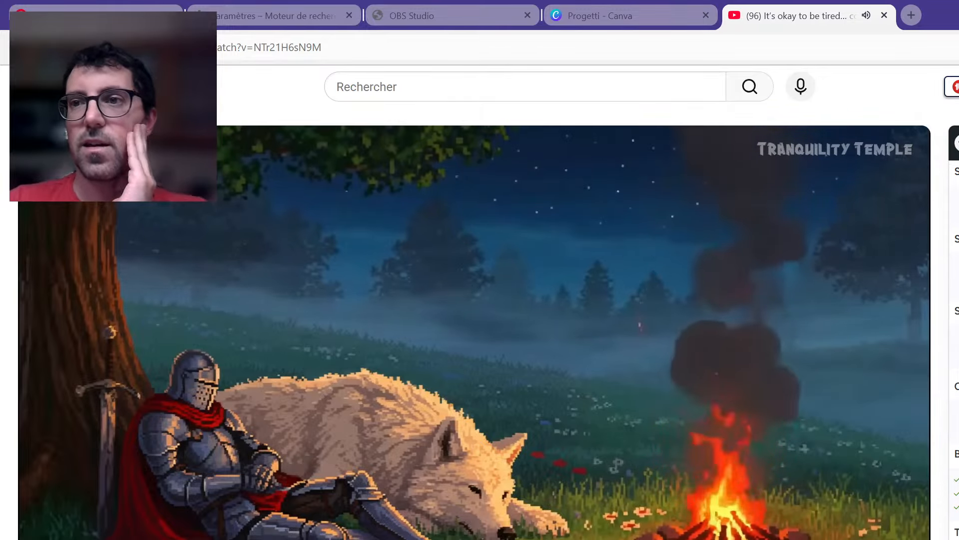
pyautogui.hotkey('alt', 'Tab')
pyautogui.click(679, 148)
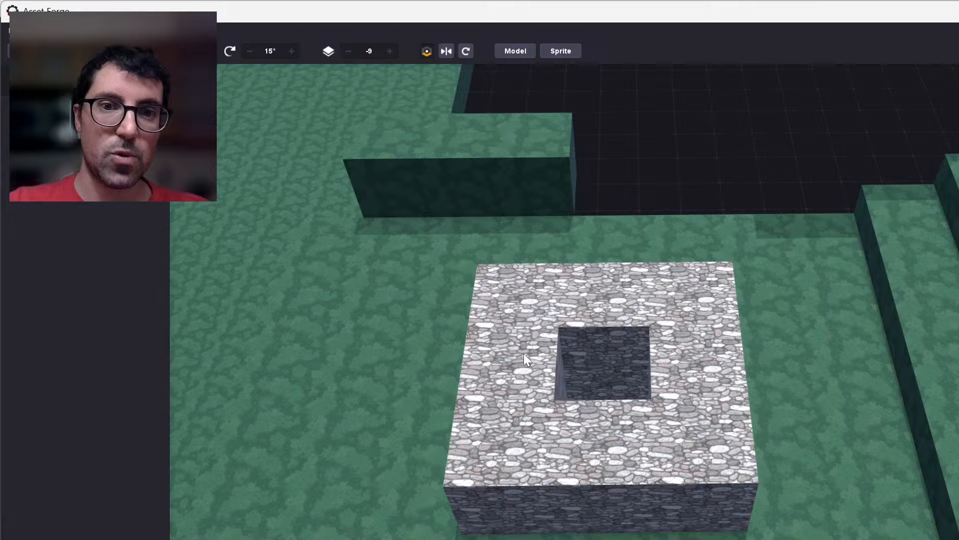
pyautogui.click(514, 308)
pyautogui.moveTo(597, 465); pyautogui.dragTo(593, 524, button='right')
pyautogui.moveTo(593, 524); pyautogui.dragTo(651, 460, button='middle')
pyautogui.click(665, 364)
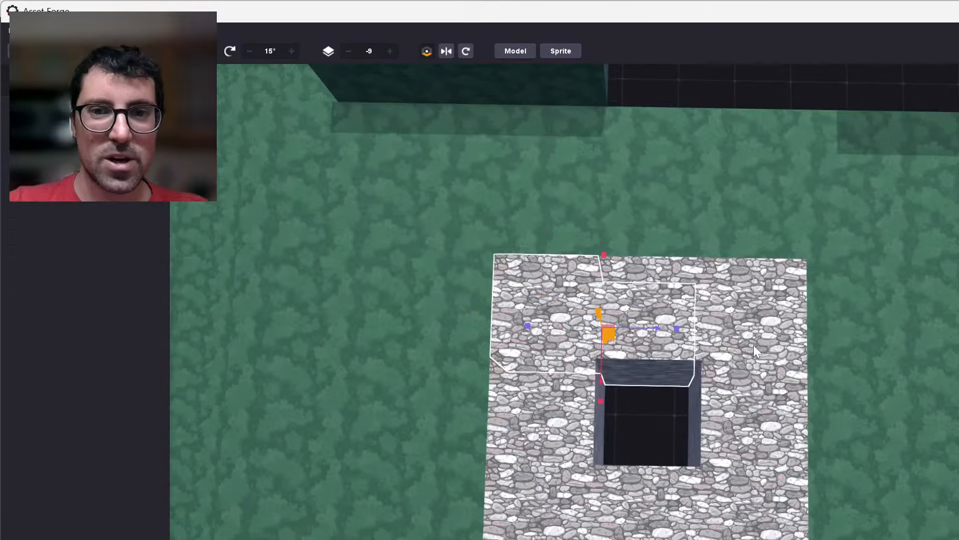
pyautogui.click(730, 110)
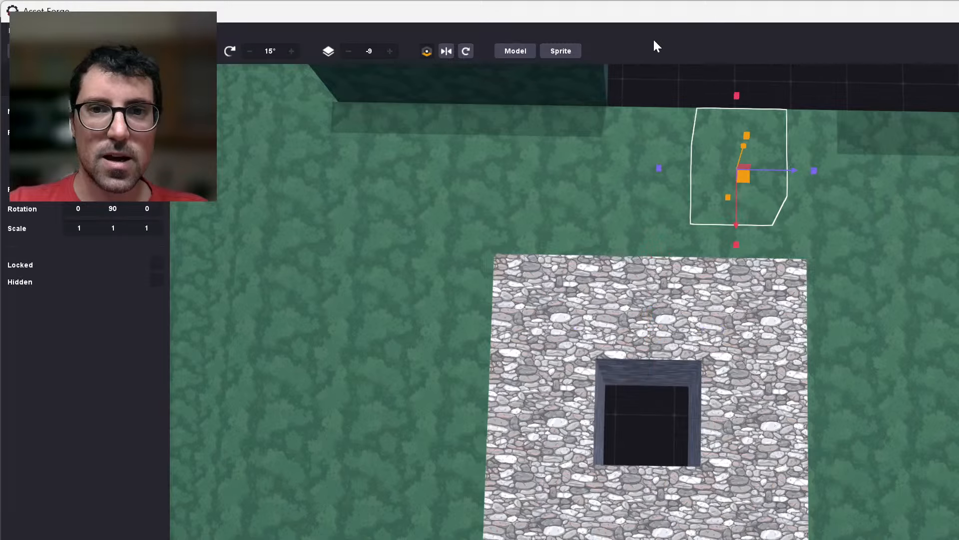
pyautogui.click(651, 78)
pyautogui.moveTo(552, 378); pyautogui.dragTo(562, 421, button='right')
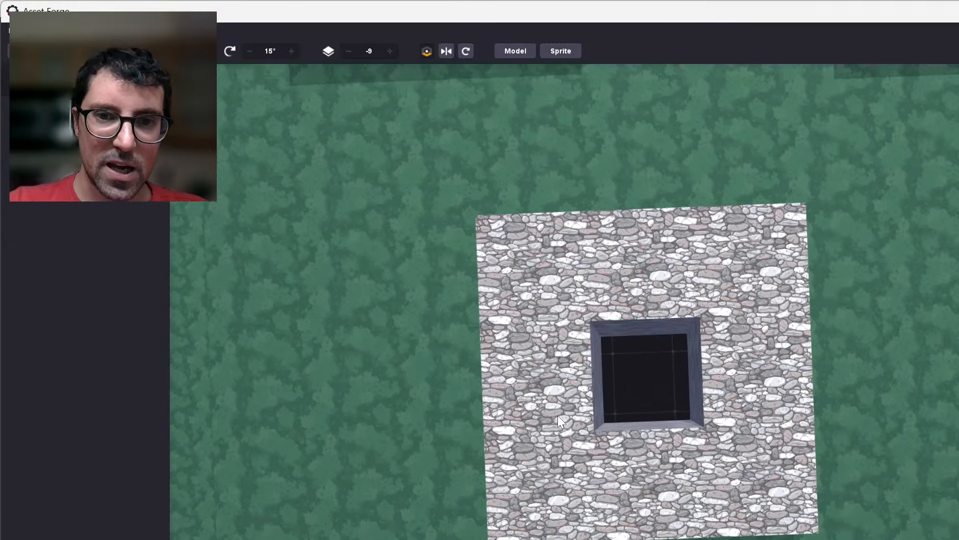
pyautogui.scroll(2, 558, 417)
pyautogui.click(523, 234)
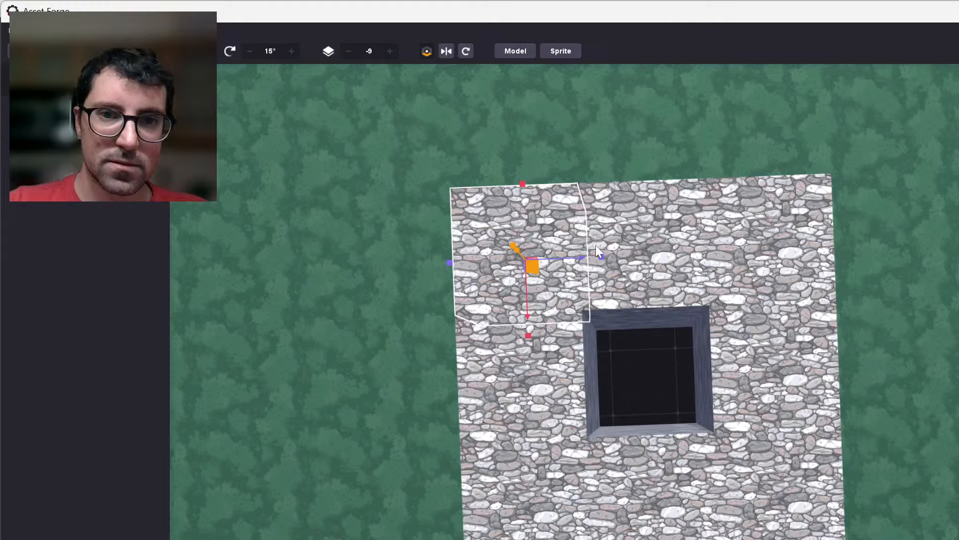
pyautogui.click(632, 254)
pyautogui.keyDown('shift'); pyautogui.click(771, 380); pyautogui.keyUp('shift')
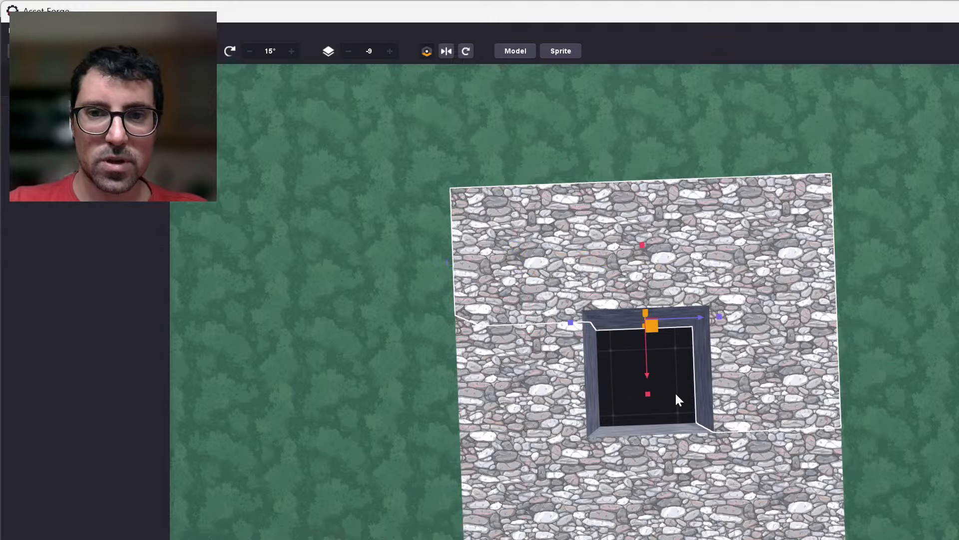
pyautogui.click(674, 394)
pyautogui.moveTo(687, 337); pyautogui.dragTo(578, 427, button='right')
pyautogui.press('s')
pyautogui.click(578, 433)
pyautogui.keyDown('shift'); pyautogui.click(692, 424); pyautogui.keyUp('shift')
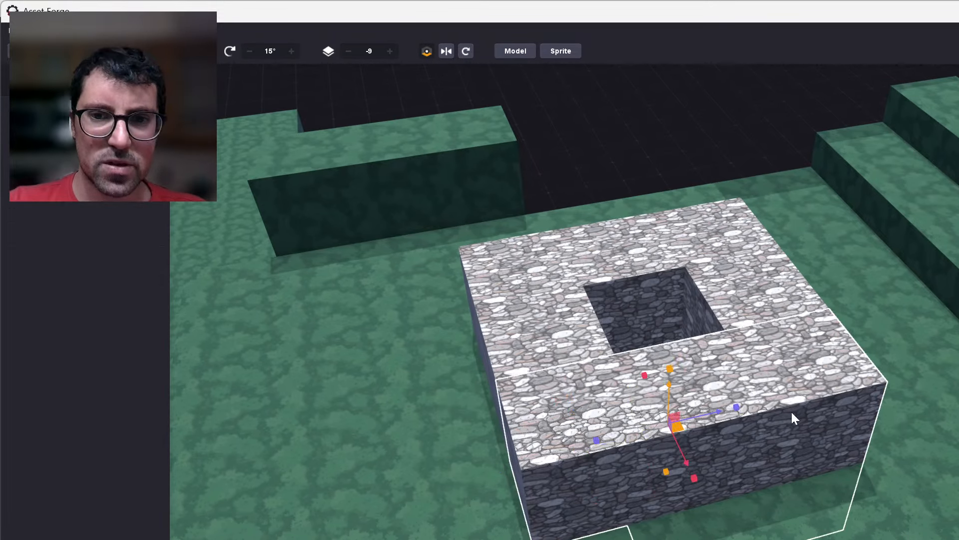
pyautogui.press('Escape')
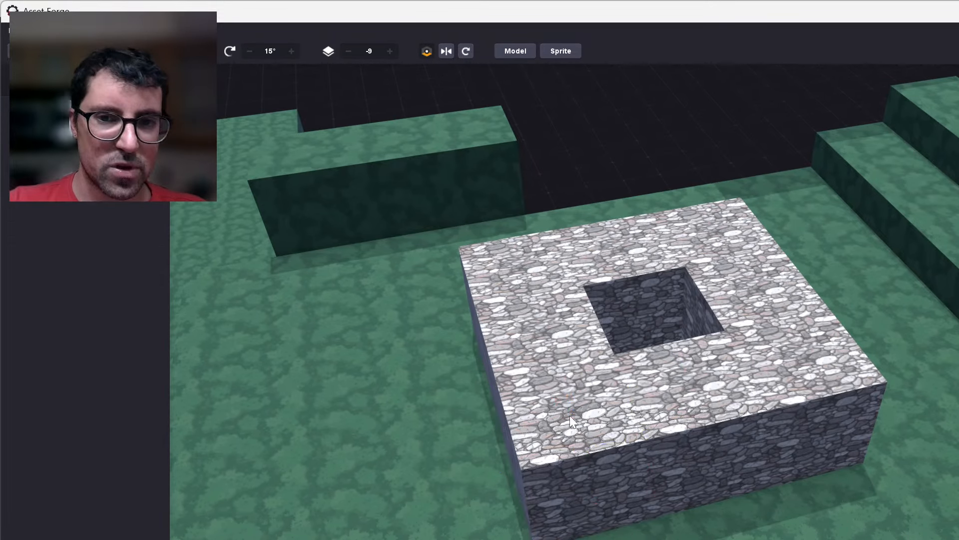
pyautogui.click(570, 416)
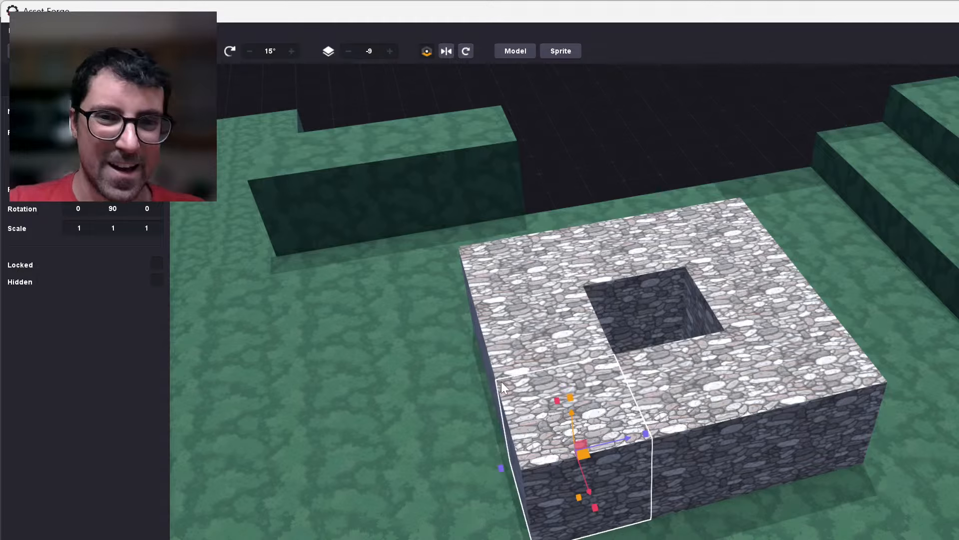
pyautogui.press('Escape')
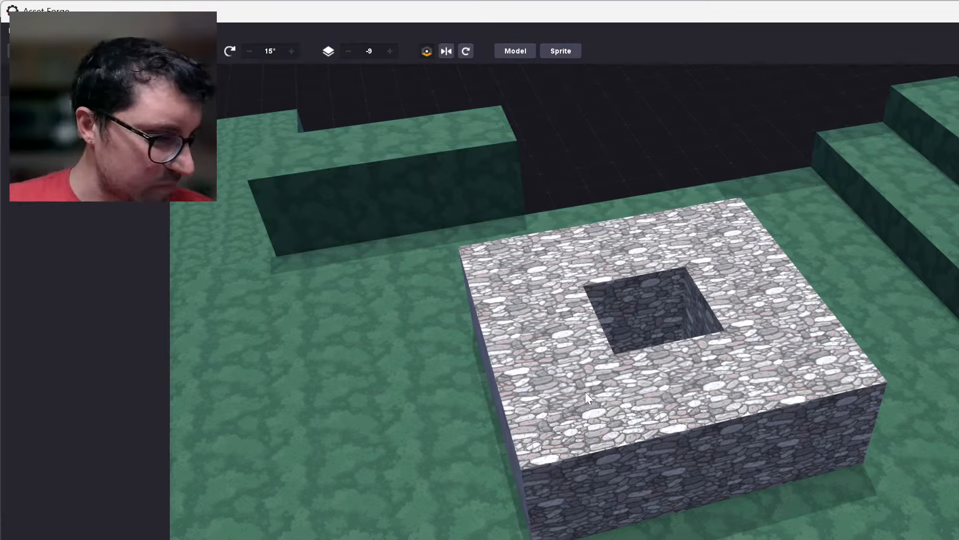
# Clone the near corner block of the stone ring and stack the copy 1.00 higher on top of it.
pyautogui.click(586, 454)
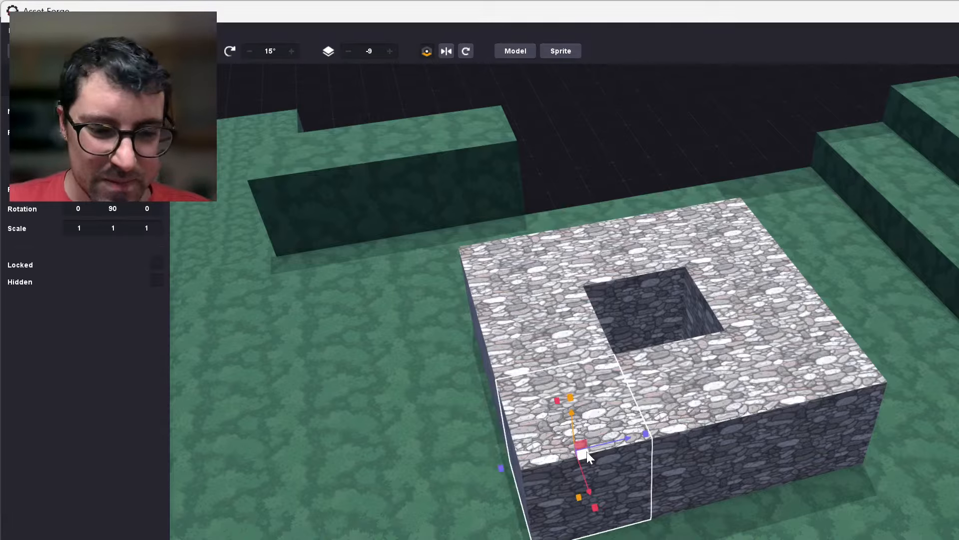
pyautogui.hotkey('ctrl', 'd')
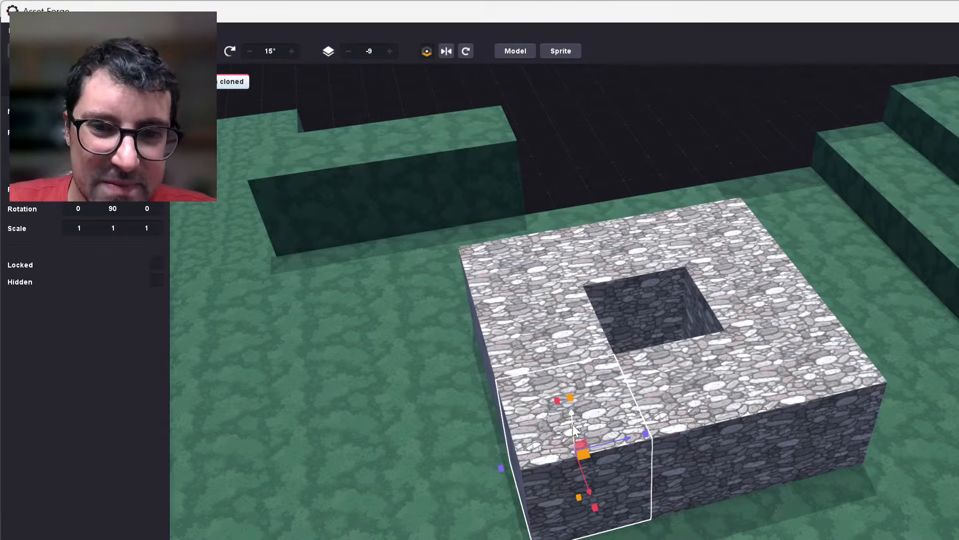
pyautogui.moveTo(573, 418); pyautogui.dragTo(568, 324)
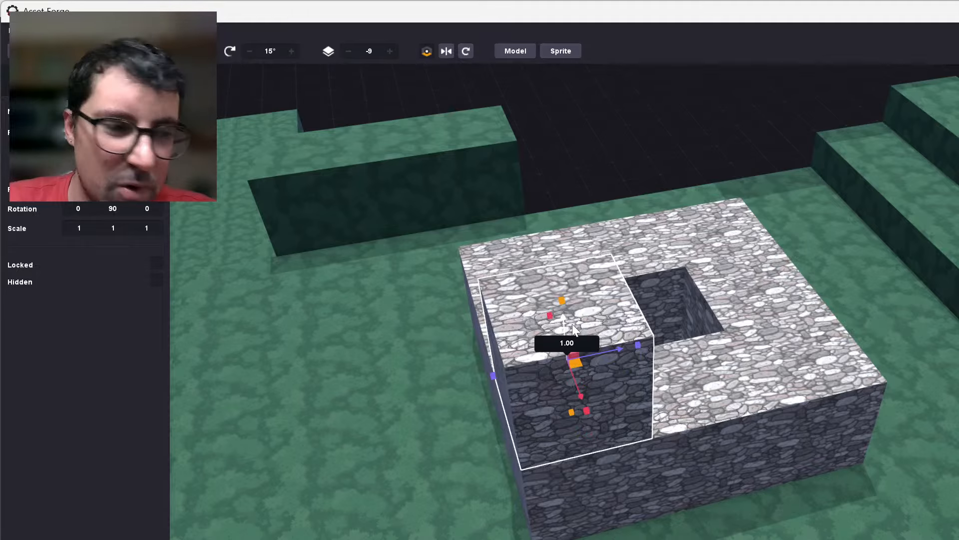
pyautogui.click(648, 128)
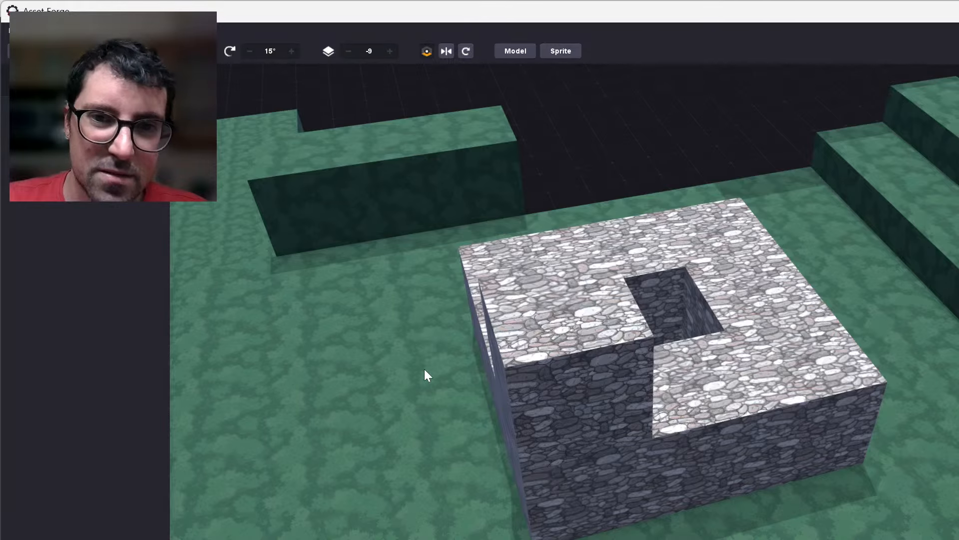
# Clone the raised corner block of the stone ring and place the copies one block apart to raise one full side.
pyautogui.moveTo(425, 371); pyautogui.dragTo(707, 375, button='right')
pyautogui.click(705, 364)
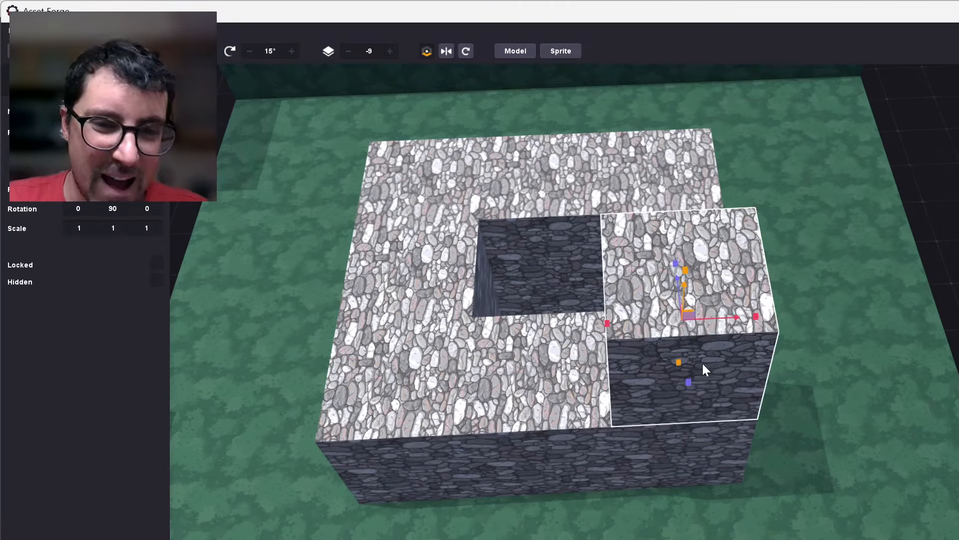
pyautogui.hotkey('ctrl', 'd')
pyautogui.moveTo(691, 317)
pyautogui.mouseDown()
pyautogui.moveTo(532, 319)
pyautogui.moveTo(495, 337)
pyautogui.moveTo(433, 330)
pyautogui.mouseUp()
pyautogui.hotkey('ctrl', 'd')
pyautogui.press('Escape')
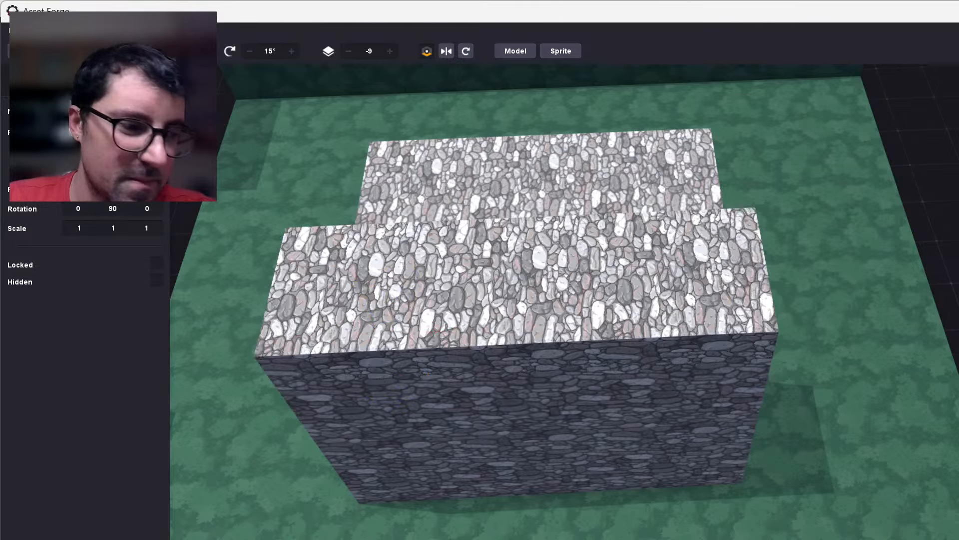
# Clone the end block of the raised row and place the copy one block along the ring's adjacent side.
pyautogui.moveTo(949, 382); pyautogui.dragTo(808, 343, button='right')
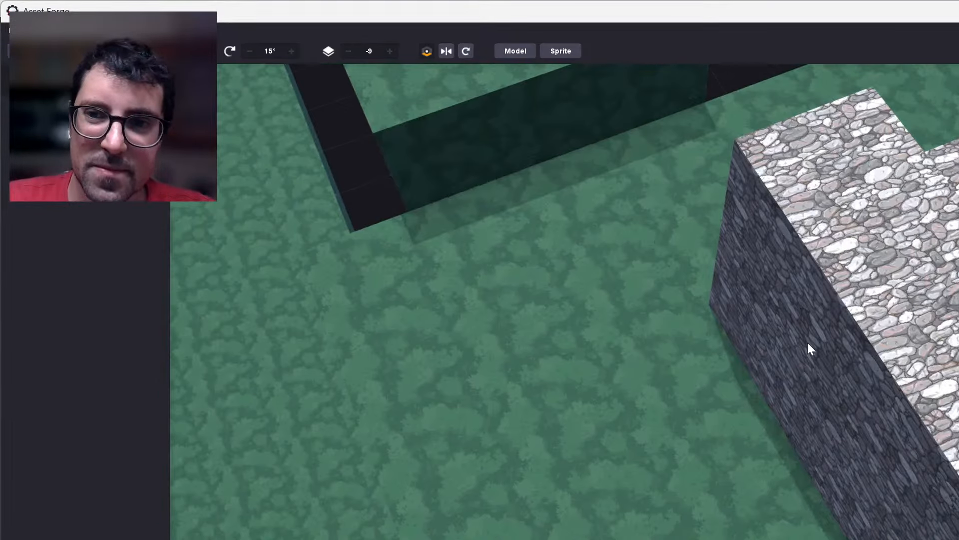
pyautogui.moveTo(807, 343); pyautogui.dragTo(675, 306, button='middle')
pyautogui.moveTo(845, 534); pyautogui.dragTo(680, 391, button='right')
pyautogui.moveTo(680, 391); pyautogui.dragTo(683, 397, button='middle')
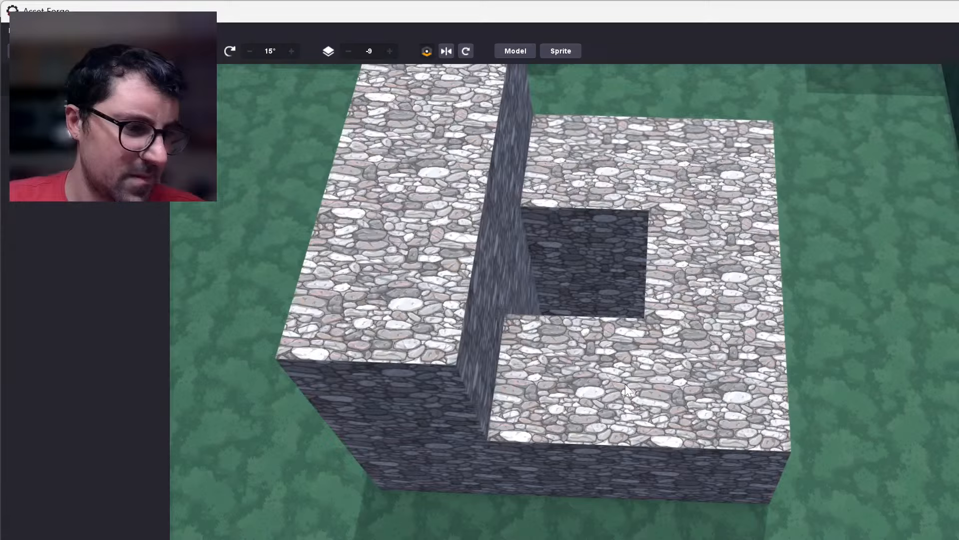
pyautogui.click(568, 357)
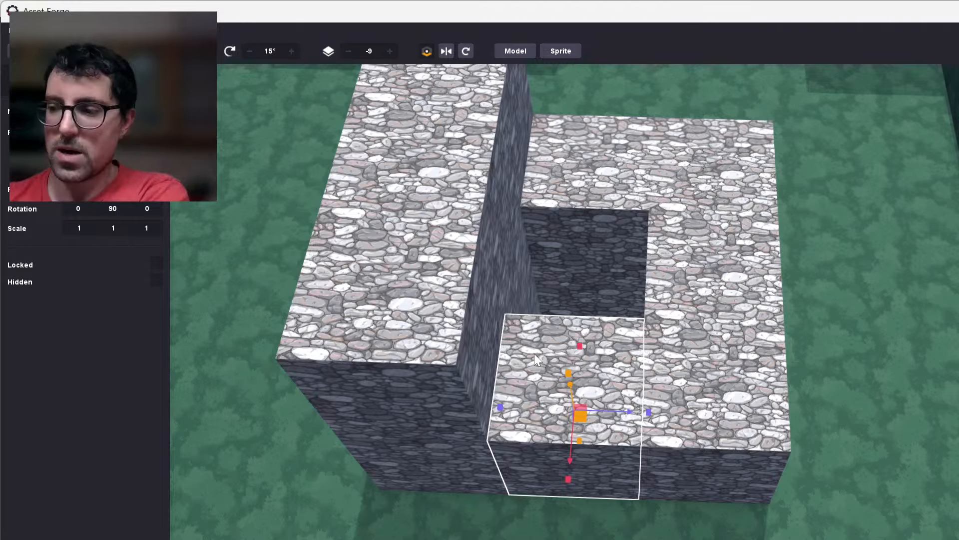
pyautogui.click(415, 341)
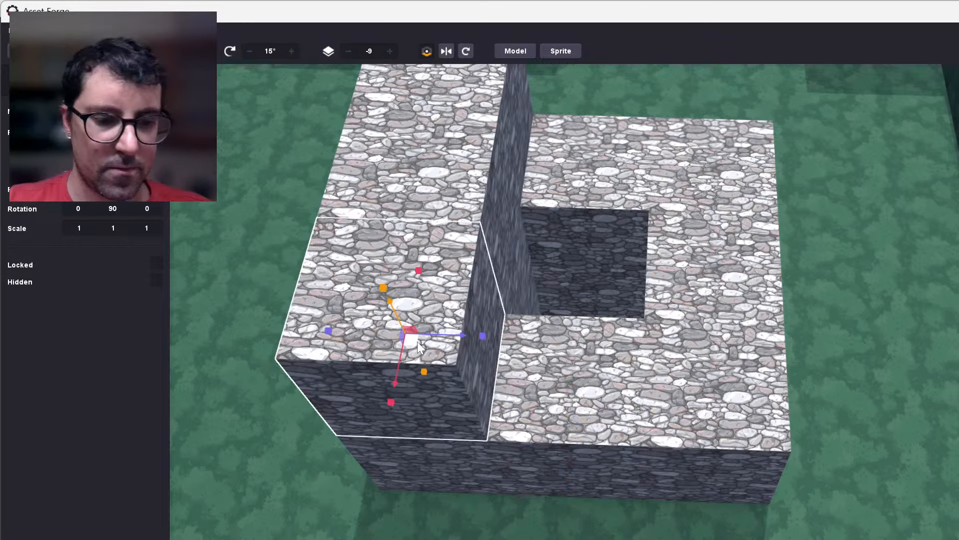
pyautogui.hotkey('ctrl', 'd')
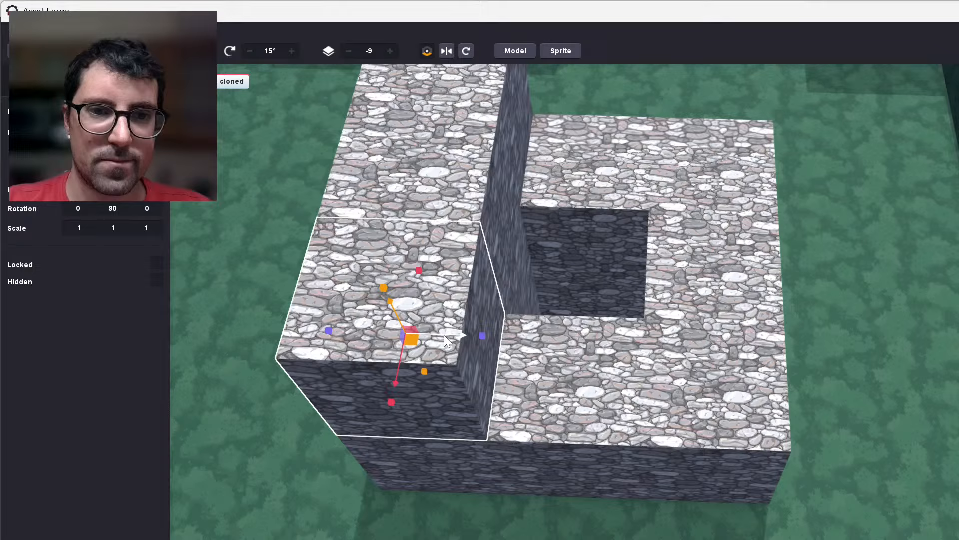
pyautogui.moveTo(444, 335); pyautogui.dragTo(602, 352)
pyautogui.hotkey('ctrl', 'd')
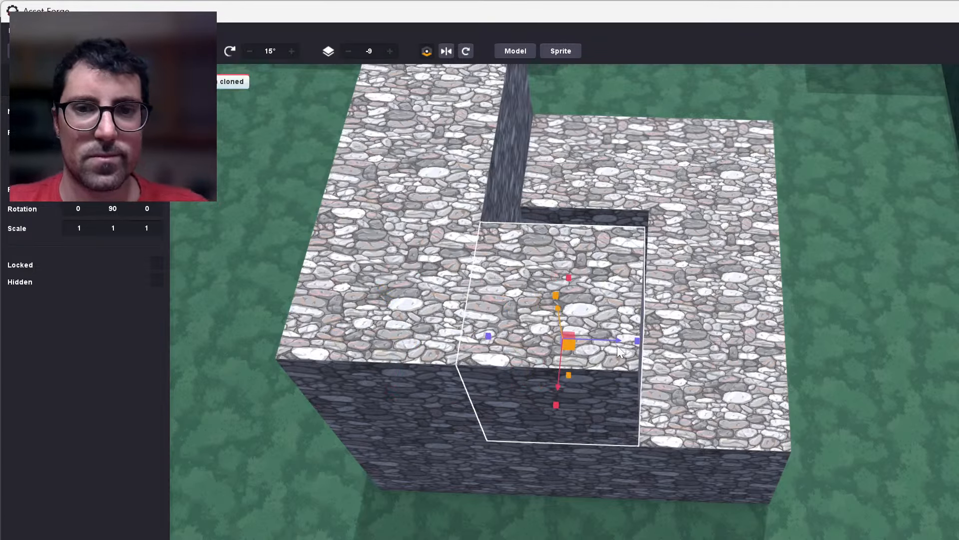
pyautogui.keyDown('shift'); pyautogui.click(697, 354); pyautogui.keyUp('shift')
pyautogui.click(744, 404)
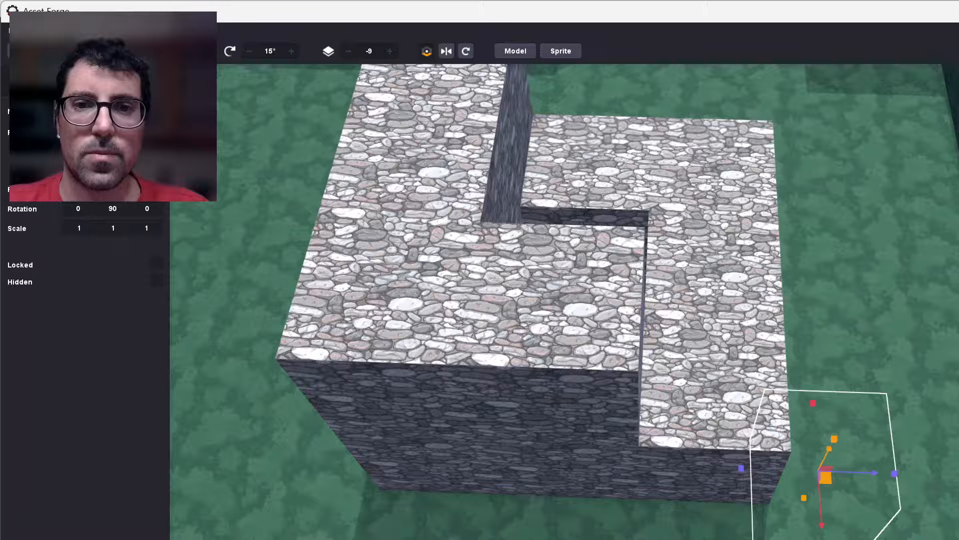
pyautogui.click(590, 172)
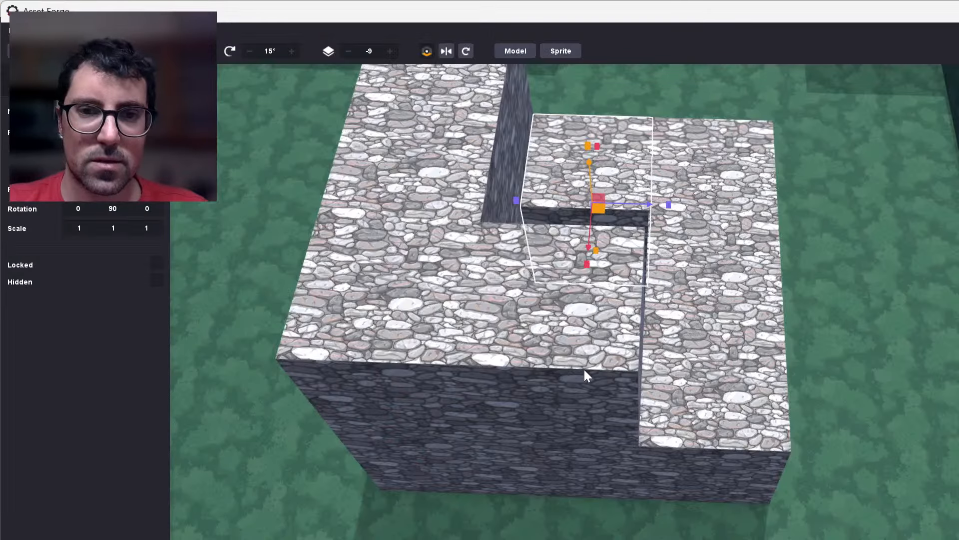
pyautogui.click(583, 362)
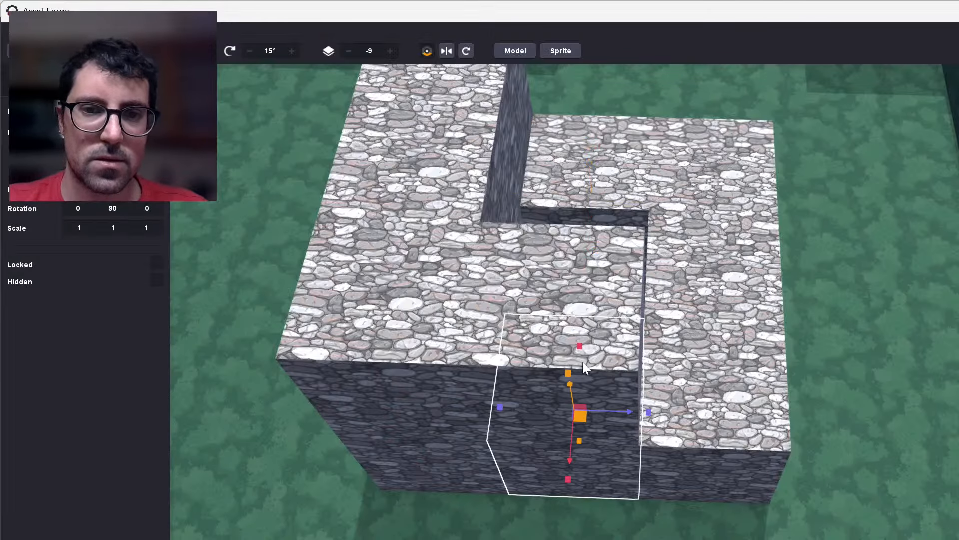
# Clone the middle raised block and place the copy on the next corner to complete the second raised side of the ring.
pyautogui.click(590, 356)
pyautogui.hotkey('ctrl', 'd')
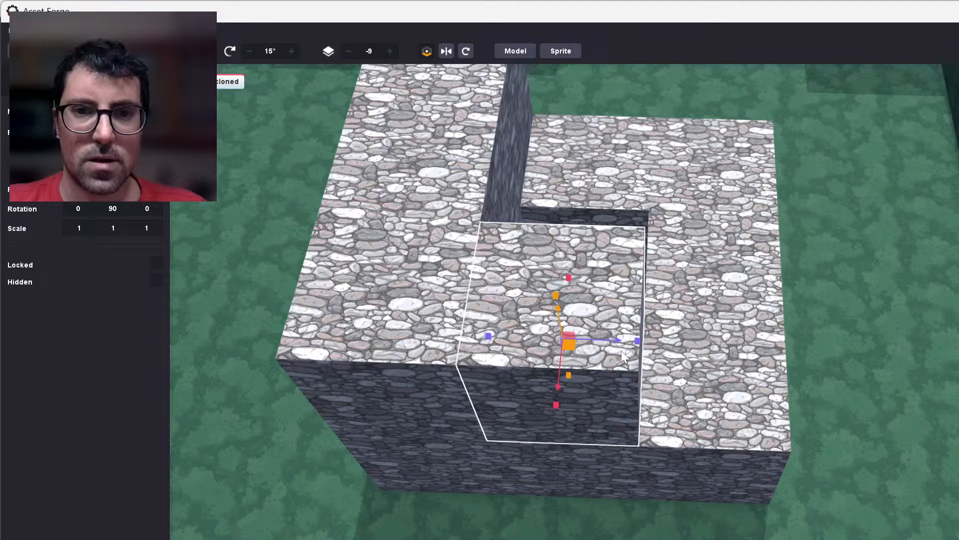
pyautogui.moveTo(646, 342)
pyautogui.mouseDown()
pyautogui.moveTo(772, 350)
pyautogui.moveTo(824, 483)
pyautogui.mouseUp()
pyautogui.click(808, 478)
# Inspect the partly raised stone ring and its surroundings, including the rock walls and the remaining lower sides.
pyautogui.scroll(-1, 807, 478)
pyautogui.scroll(-5, 807, 479)
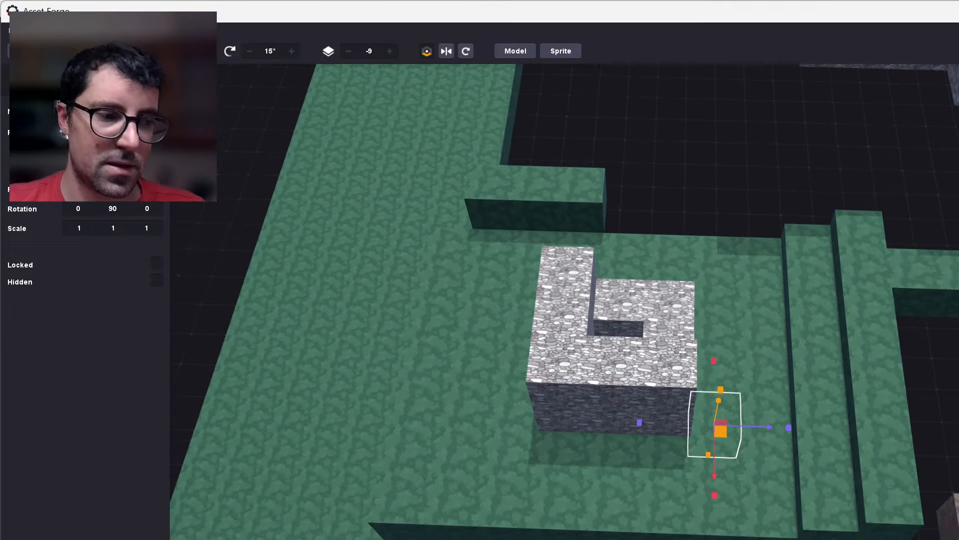
pyautogui.moveTo(699, 535); pyautogui.dragTo(615, 502, button='right')
pyautogui.moveTo(744, 341); pyautogui.dragTo(898, 389, button='right')
pyautogui.moveTo(895, 383); pyautogui.dragTo(450, 475, button='middle')
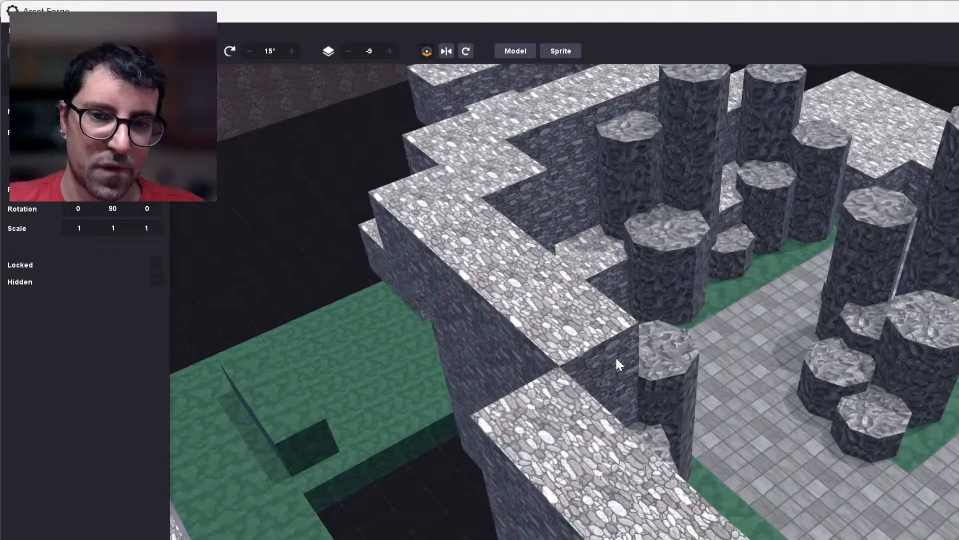
pyautogui.moveTo(617, 359); pyautogui.dragTo(260, 214, button='right')
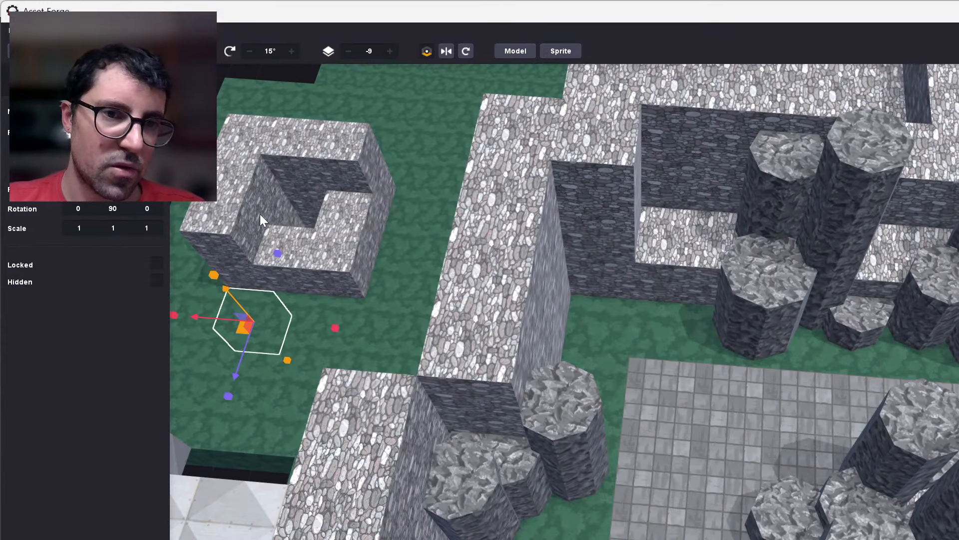
pyautogui.scroll(5, 399, 275)
pyautogui.scroll(-6, 491, 326)
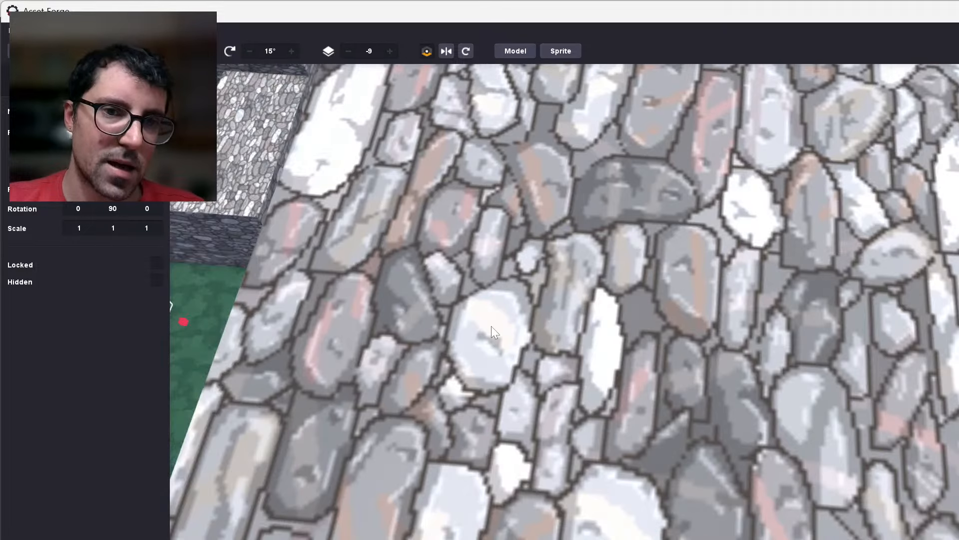
pyautogui.moveTo(491, 326); pyautogui.dragTo(565, 362, button='middle')
pyautogui.scroll(4, 604, 478)
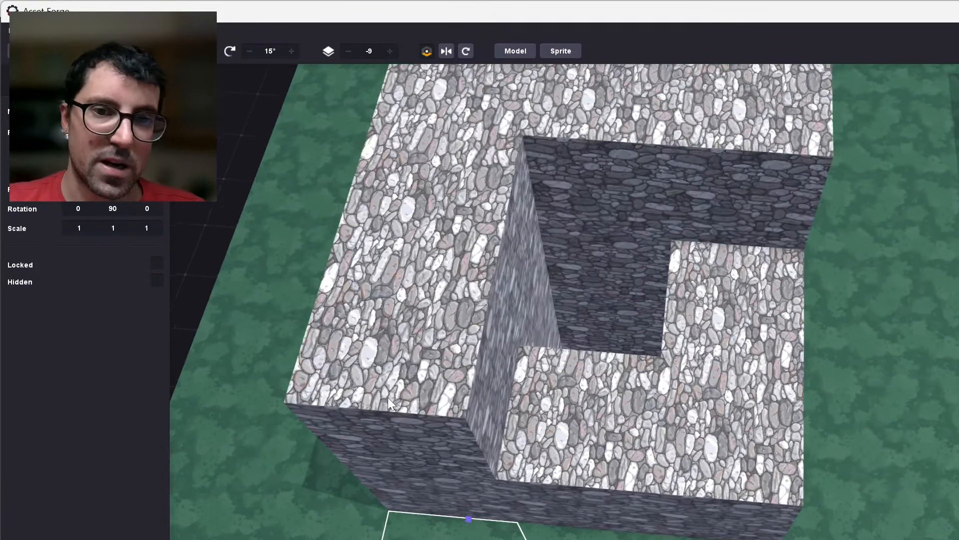
# Clone the raised corner block and place the copies one block apart along the ring's third side up to the last corner.
pyautogui.click(389, 400)
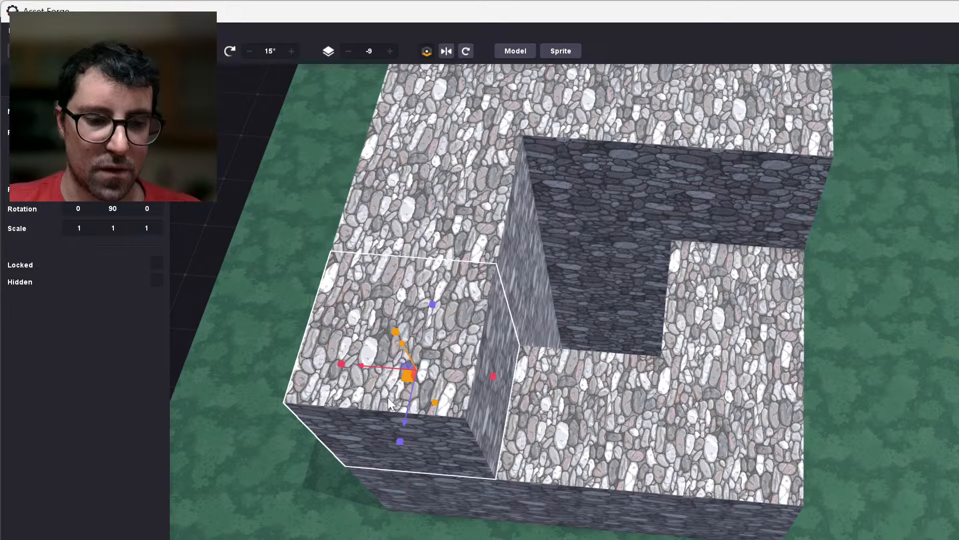
pyautogui.hotkey('ctrl', 'd')
pyautogui.moveTo(392, 367); pyautogui.dragTo(694, 387)
pyautogui.hotkey('ctrl', 'd')
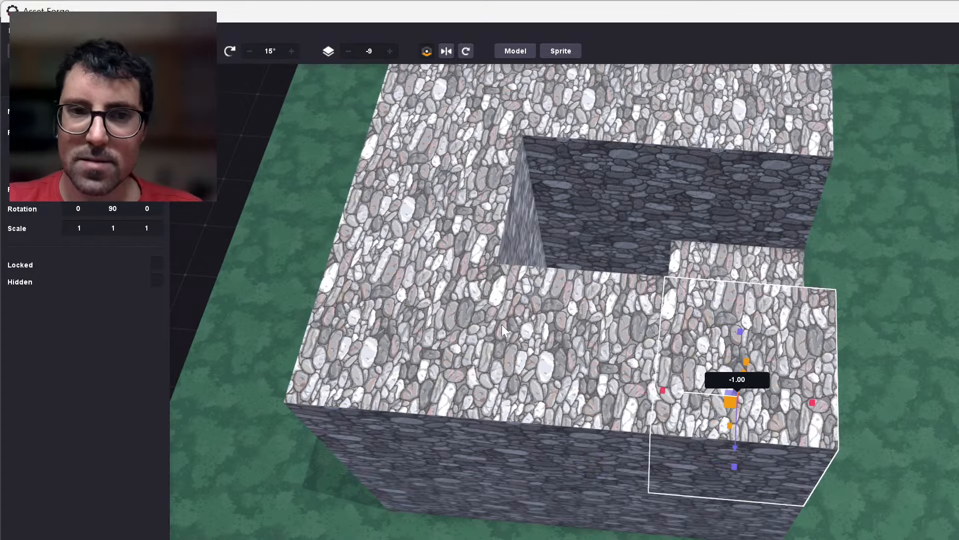
pyautogui.click(924, 475)
# Clone the raised corner block beside the last gap and move the copy 1.00 into it to close the ring's upper layer.
pyautogui.moveTo(923, 475)
pyautogui.mouseDown(button='right')
pyautogui.moveTo(793, 441)
pyautogui.moveTo(787, 419)
pyautogui.mouseUp(button='right')
pyautogui.moveTo(673, 382); pyautogui.dragTo(642, 373, button='right')
pyautogui.moveTo(642, 373); pyautogui.dragTo(724, 385, button='middle')
pyautogui.scroll(5, 290, 245)
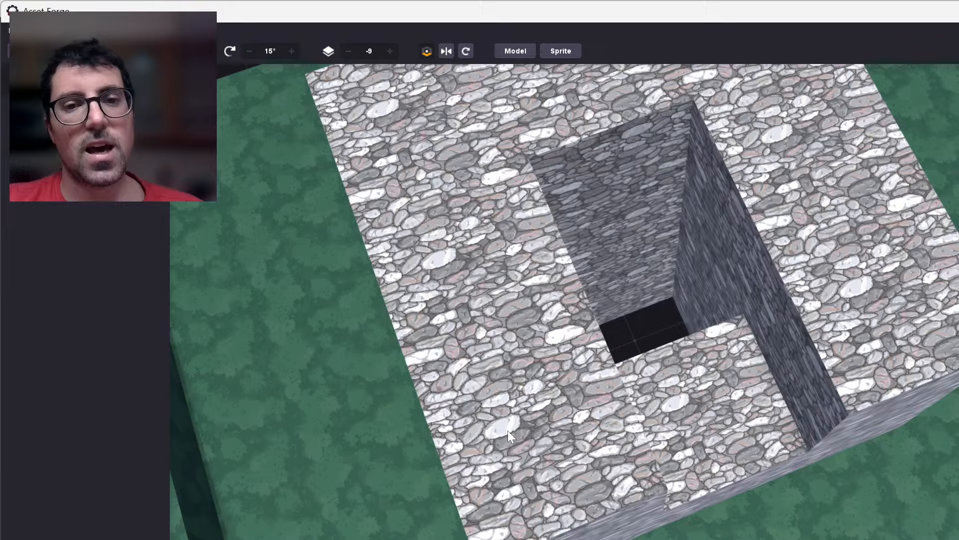
pyautogui.click(507, 430)
pyautogui.hotkey('ctrl', 'd')
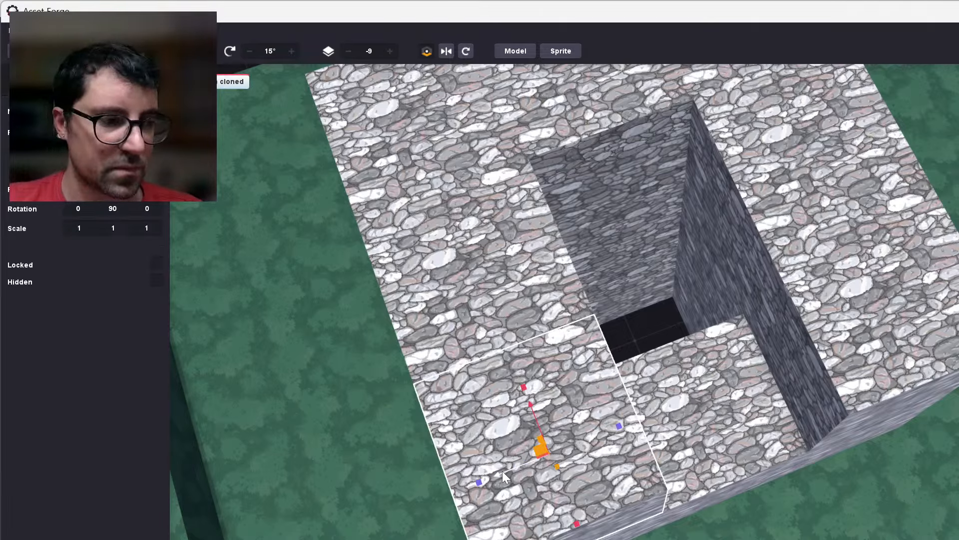
pyautogui.moveTo(502, 476); pyautogui.dragTo(682, 454)
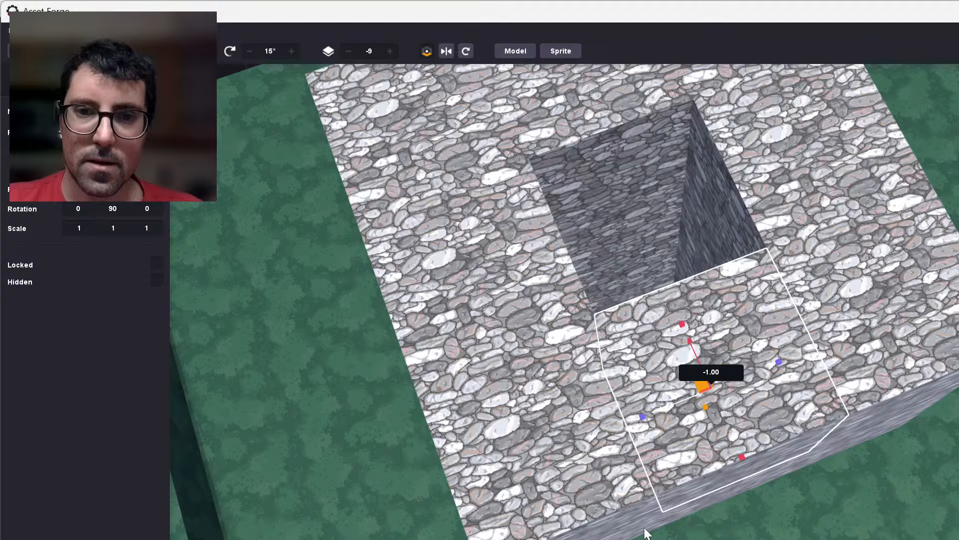
# Examine the raised stone ring, the green platform and the gap up to the hanging stone steps from several angles.
pyautogui.scroll(-5, 625, 499)
pyautogui.scroll(-3, 614, 482)
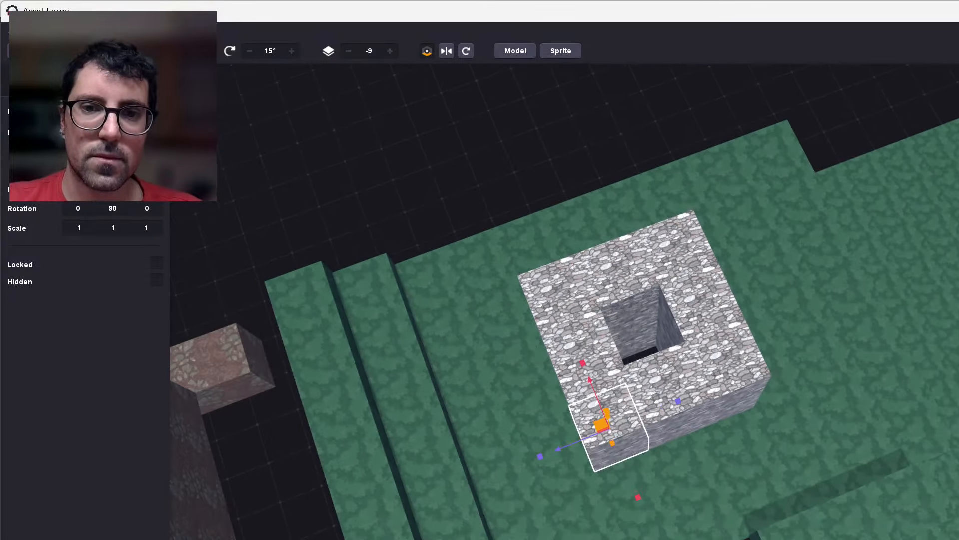
pyautogui.moveTo(614, 482); pyautogui.dragTo(700, 407, button='right')
pyautogui.moveTo(460, 539); pyautogui.dragTo(663, 524, button='right')
pyautogui.scroll(-2, 582, 539)
pyautogui.scroll(-2, 582, 538)
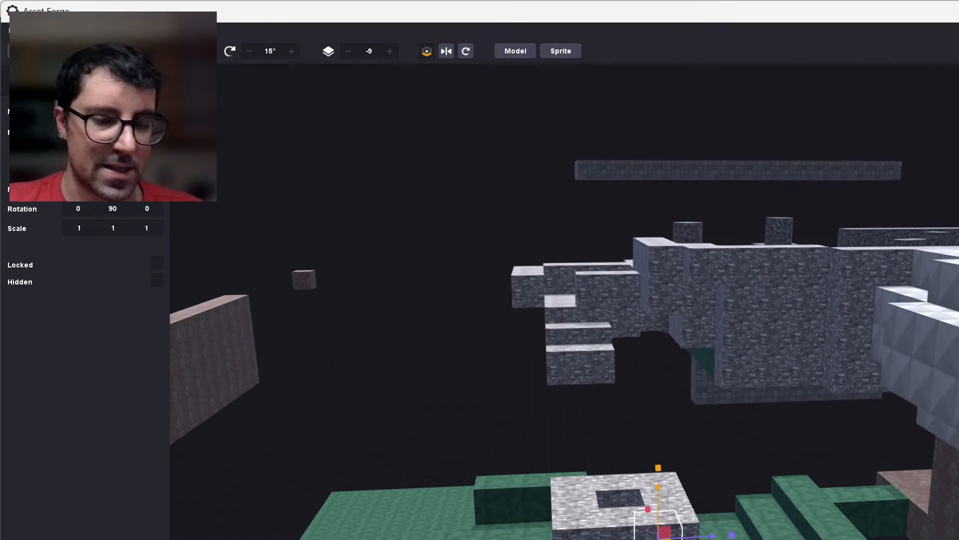
pyautogui.press('s')
pyautogui.press('w')
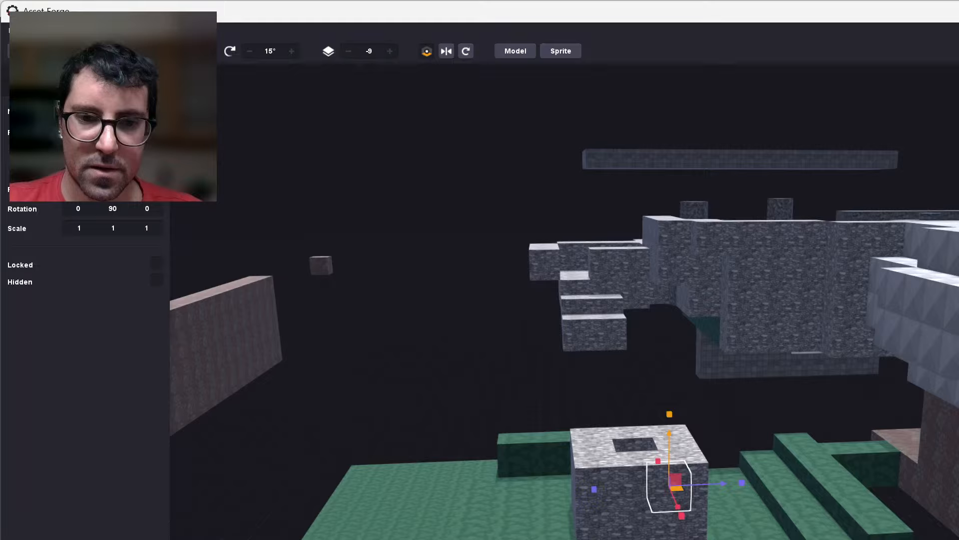
pyautogui.moveTo(664, 523); pyautogui.dragTo(622, 523, button='right')
pyautogui.press('w')
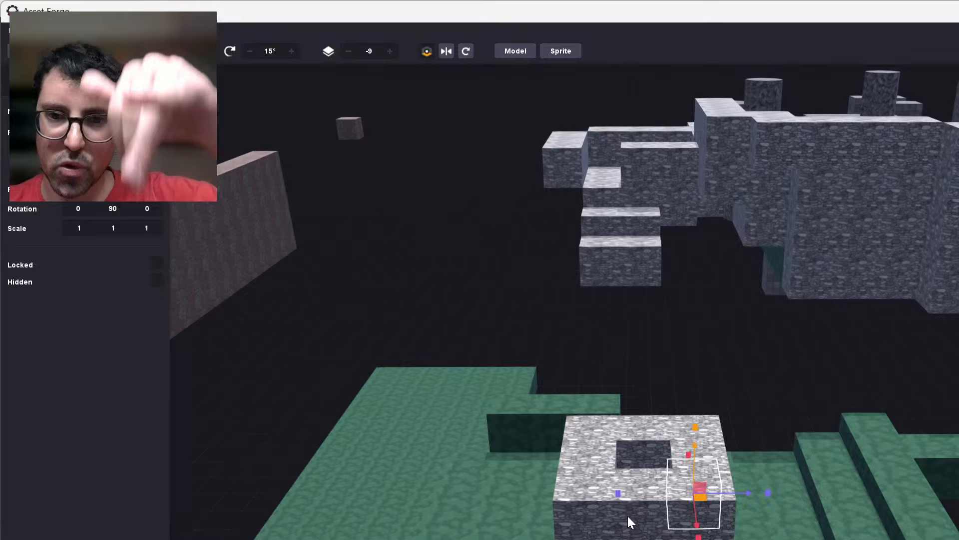
pyautogui.scroll(-2, 626, 514)
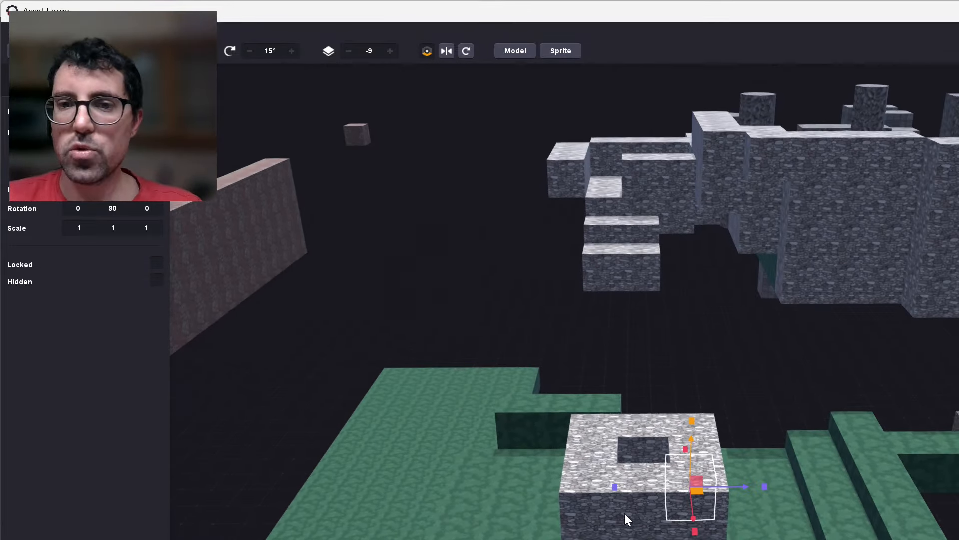
pyautogui.moveTo(682, 394); pyautogui.dragTo(588, 353, button='right')
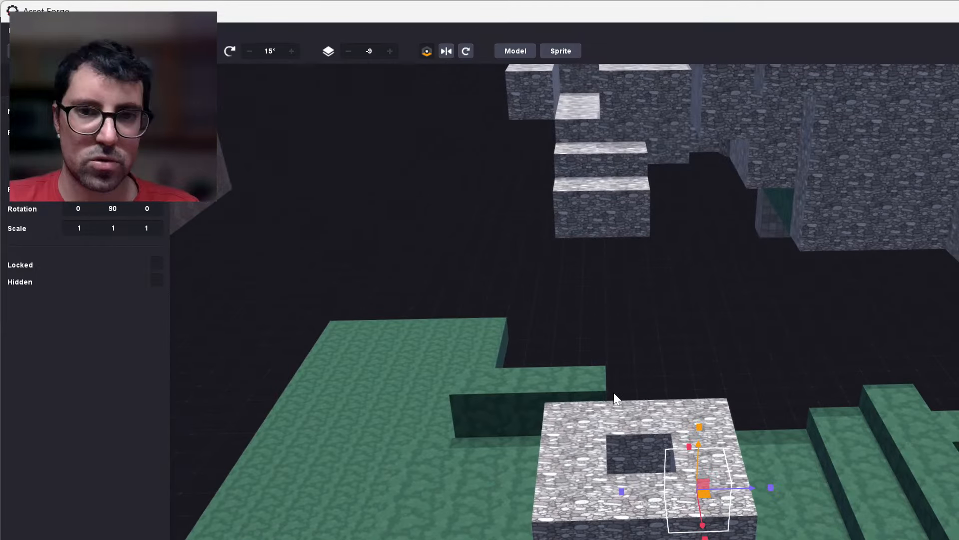
pyautogui.moveTo(614, 392); pyautogui.dragTo(631, 492, button='right')
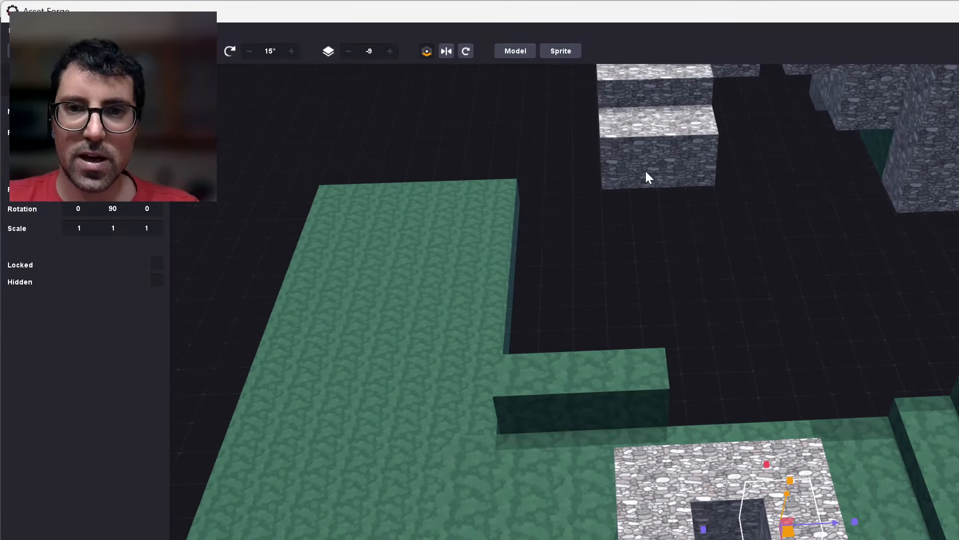
pyautogui.scroll(-4, 646, 171)
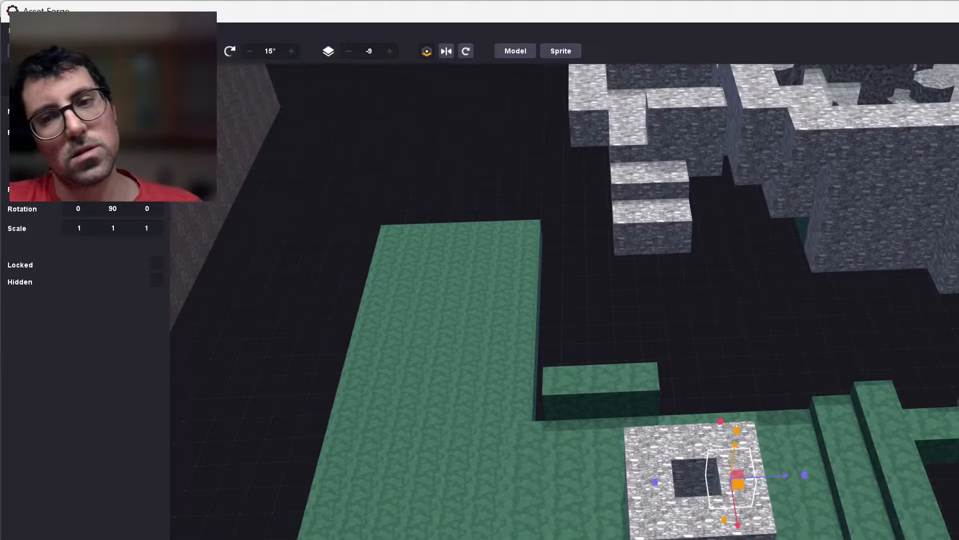
# Delete one grey metal-plated block from the lower ledge above the green terrain.
pyautogui.moveTo(894, 379); pyautogui.dragTo(773, 379, button='right')
pyautogui.scroll(5, 670, 400)
pyautogui.click(764, 285)
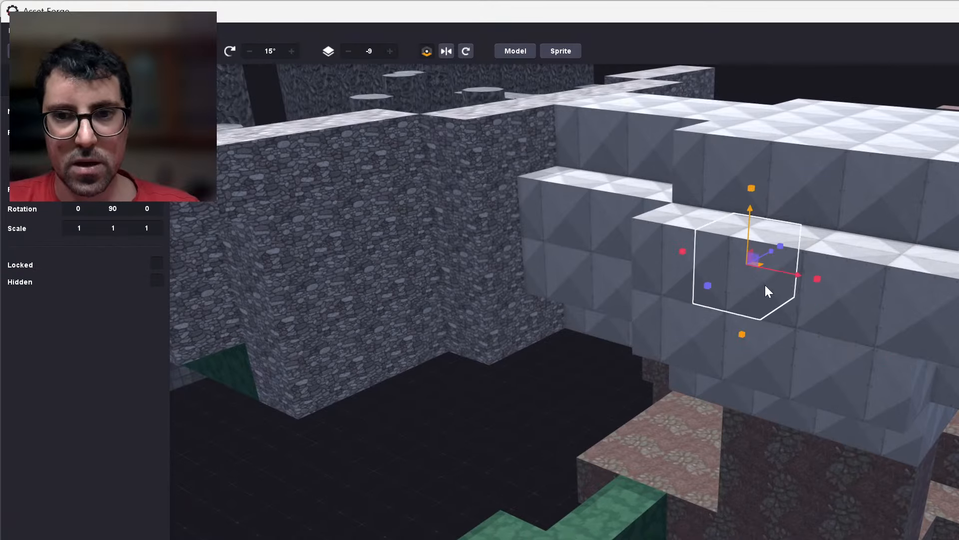
pyautogui.moveTo(772, 345); pyautogui.dragTo(659, 452, button='right')
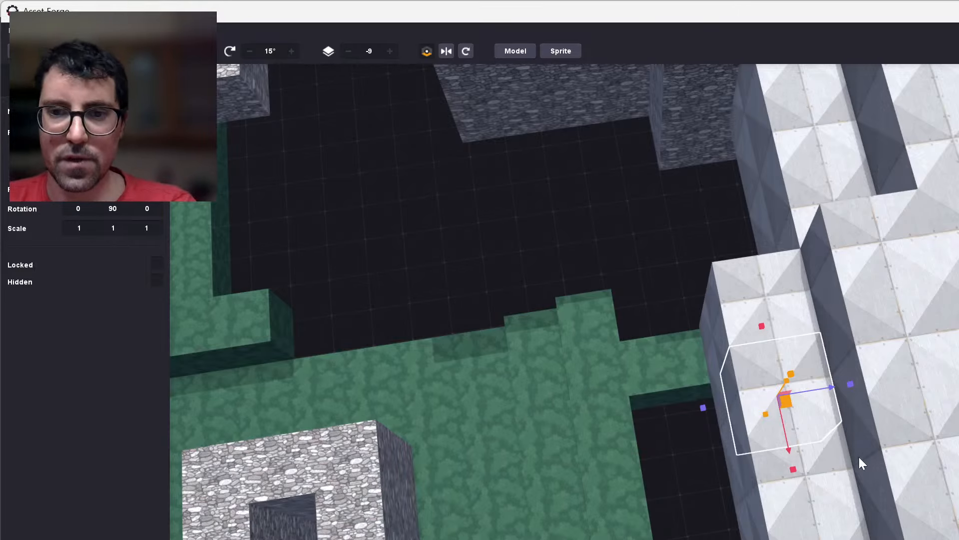
pyautogui.press('Delete')
# Clone the grey metal-plated block beside the gap in the ledge and raise the copy one block above it.
pyautogui.moveTo(765, 480); pyautogui.dragTo(753, 380, button='right')
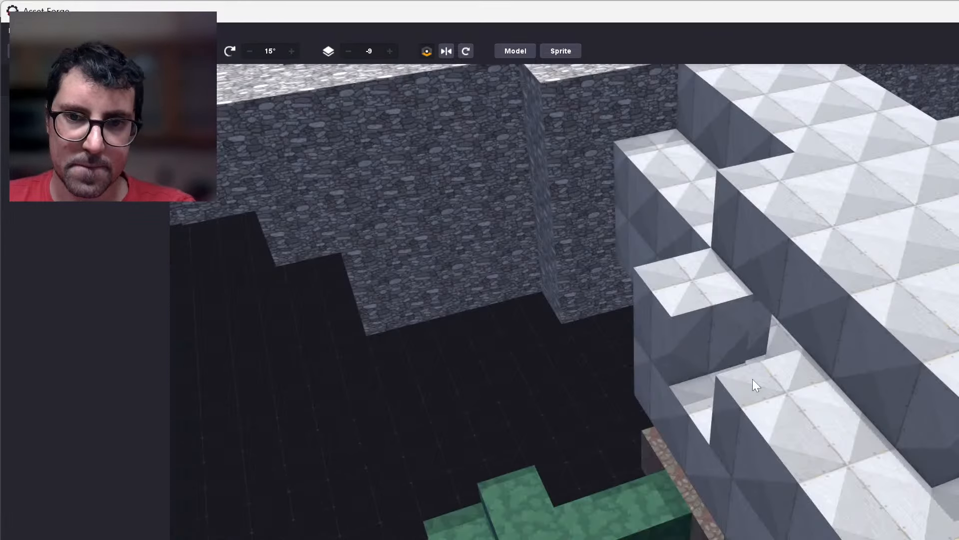
pyautogui.scroll(5, 700, 309)
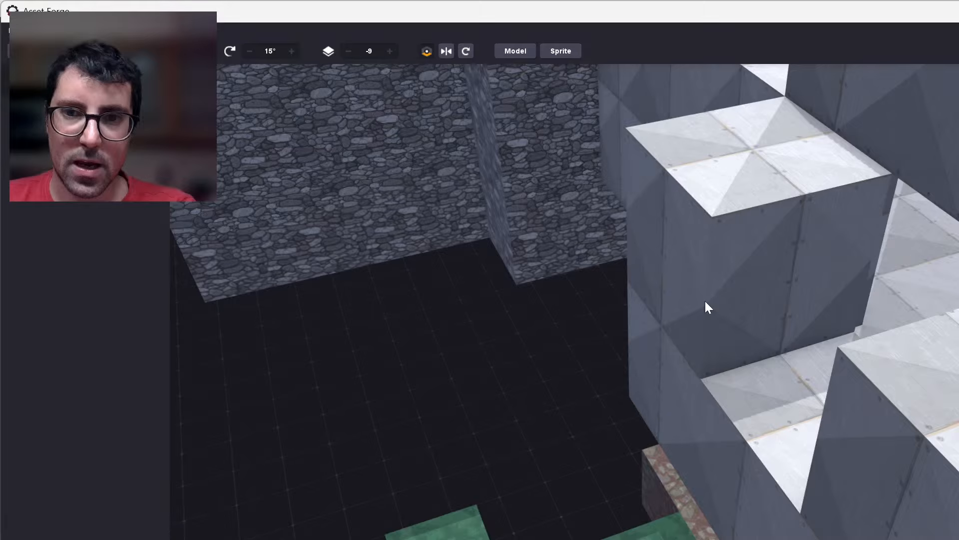
pyautogui.click(753, 414)
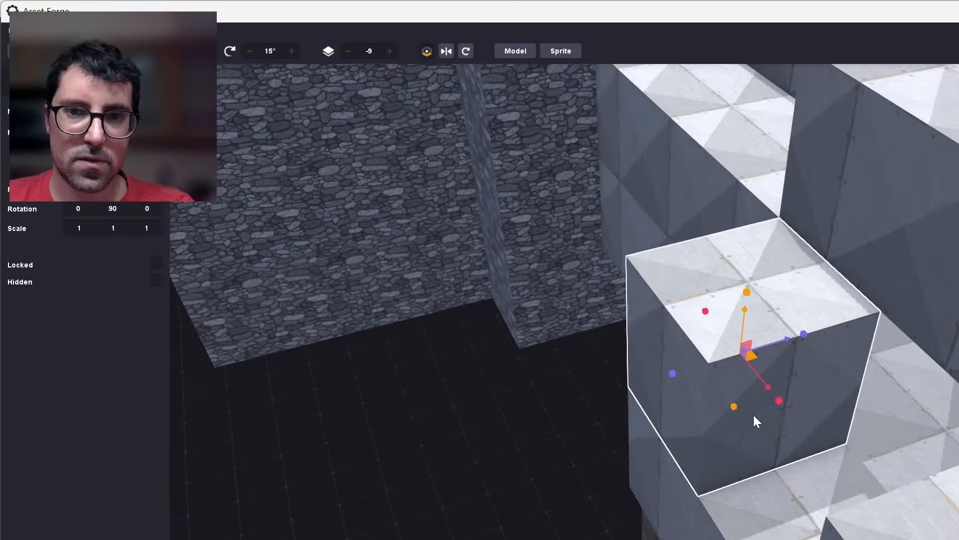
pyautogui.hotkey('ctrl', 'd')
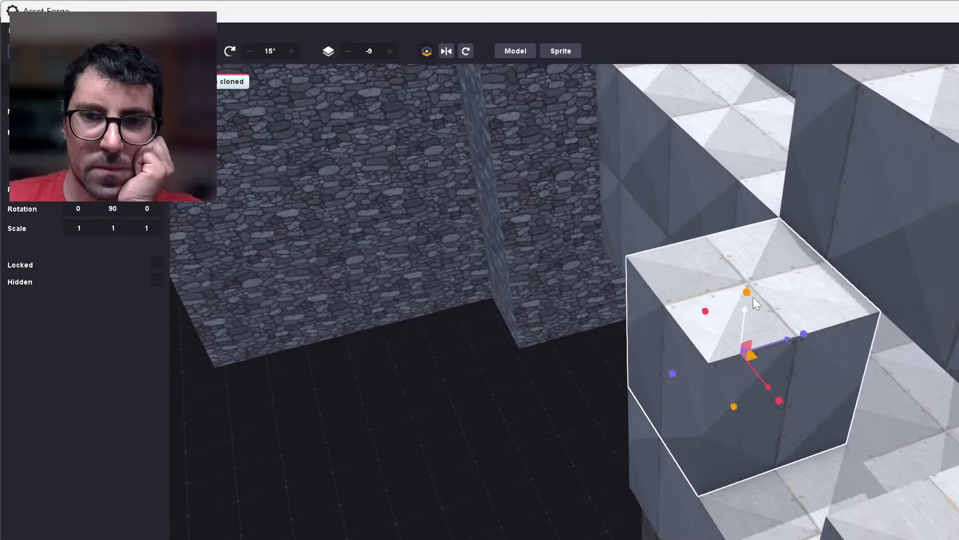
pyautogui.moveTo(763, 217); pyautogui.dragTo(763, 217)
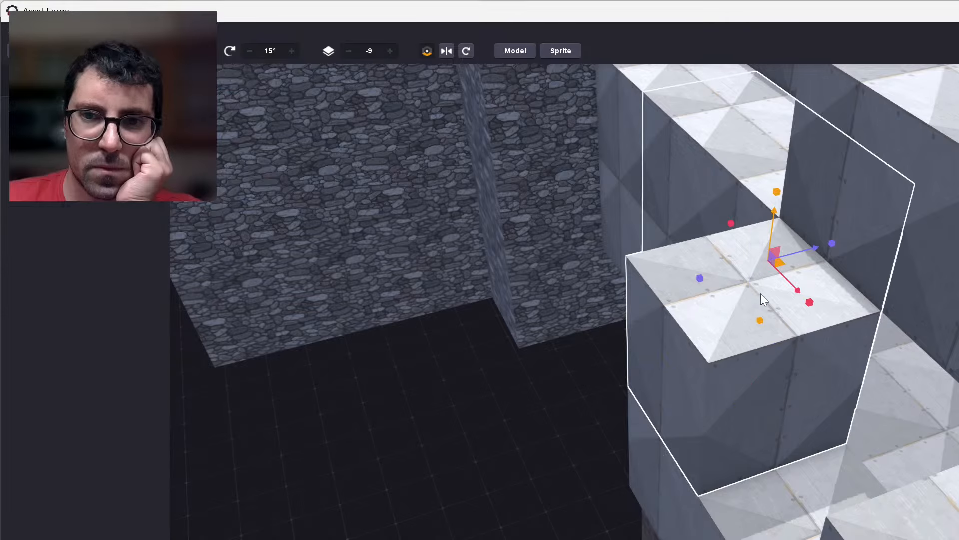
pyautogui.click(724, 391)
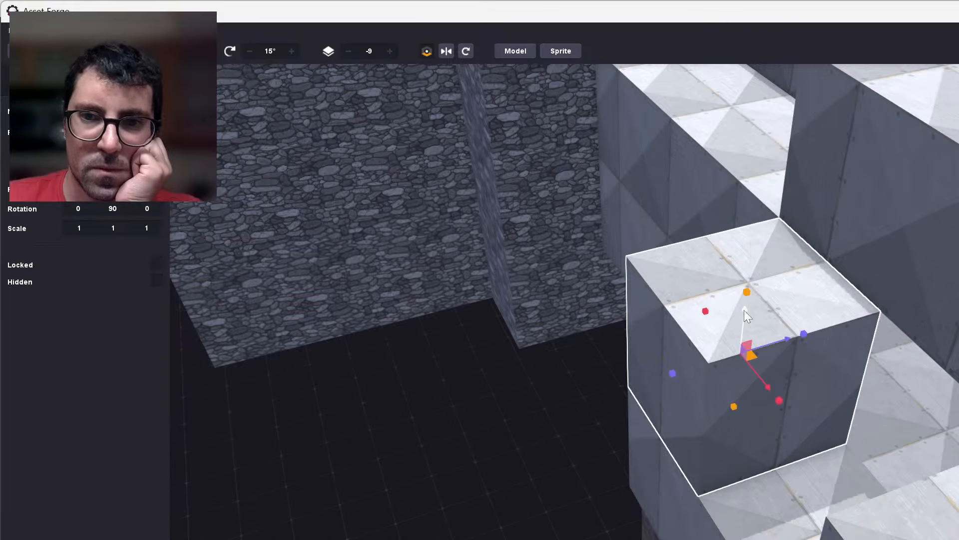
pyautogui.moveTo(745, 309); pyautogui.dragTo(789, 173)
pyautogui.click(625, 387)
pyautogui.scroll(-2, 625, 387)
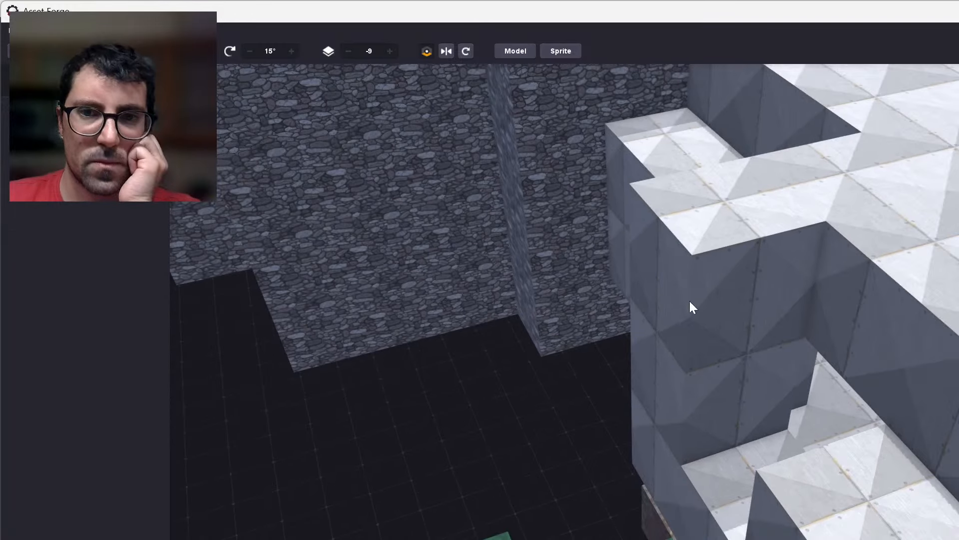
# Clone the raised metal-plated block and move the copy 1.00 sideways to bridge the gap in the ledge.
pyautogui.click(707, 264)
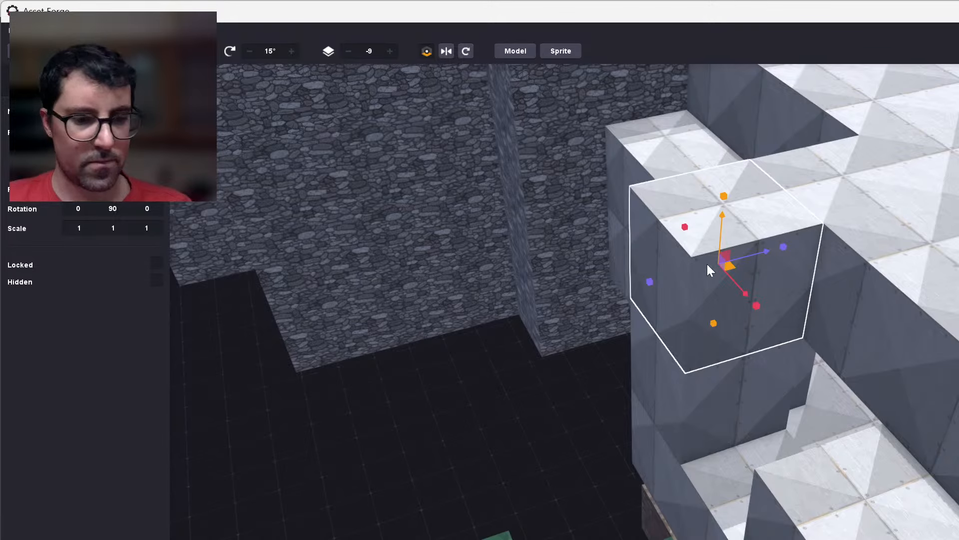
pyautogui.hotkey('ctrl', 'd')
pyautogui.moveTo(732, 282)
pyautogui.mouseDown()
pyautogui.moveTo(821, 351)
pyautogui.moveTo(815, 344)
pyautogui.mouseUp()
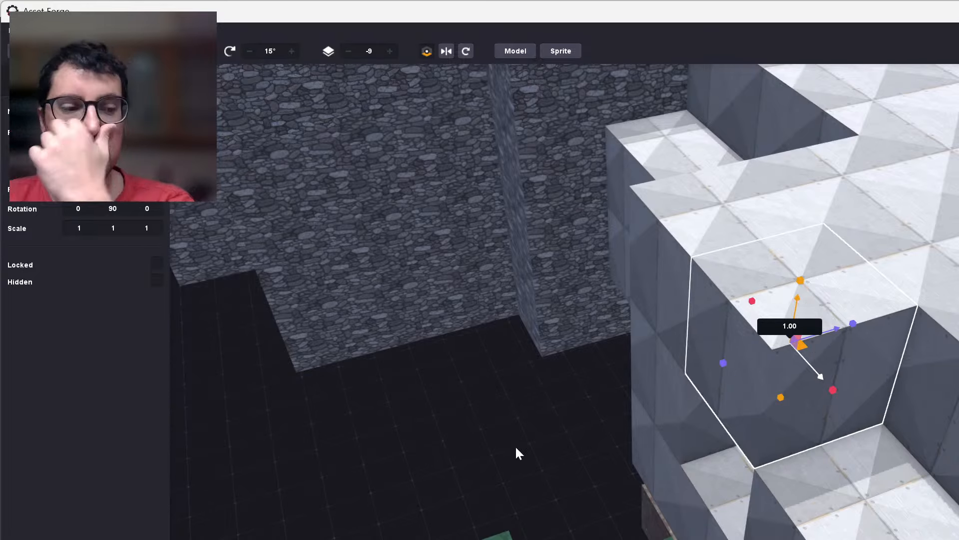
pyautogui.click(516, 447)
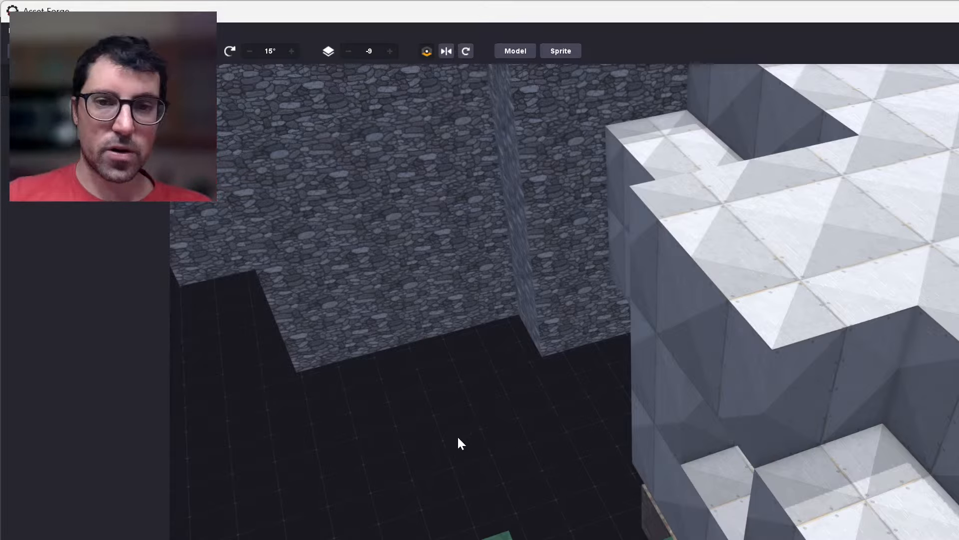
# Clone the metal-plated block bridging the gap and move the copy one block further along the ledge's outer edge.
pyautogui.moveTo(492, 424); pyautogui.dragTo(576, 409, button='right')
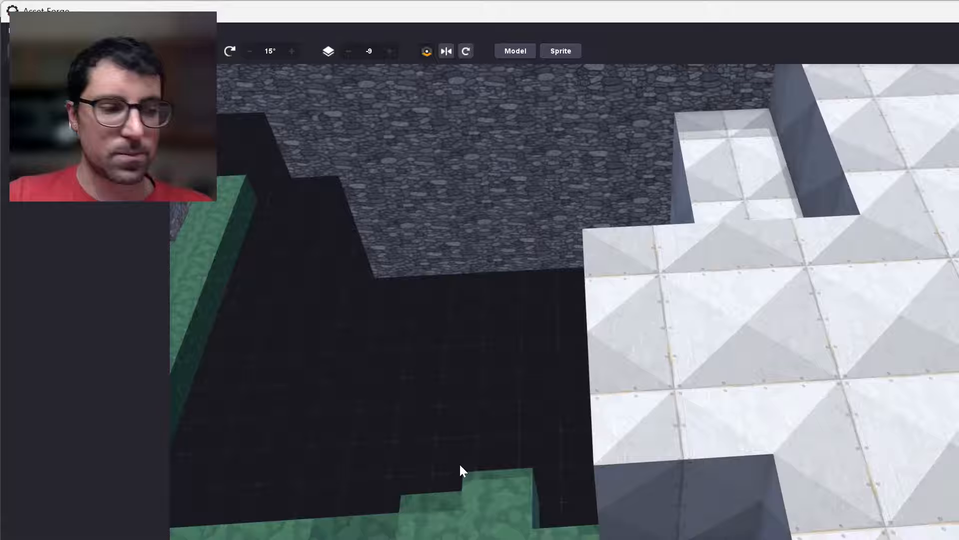
pyautogui.moveTo(445, 454); pyautogui.dragTo(560, 434, button='right')
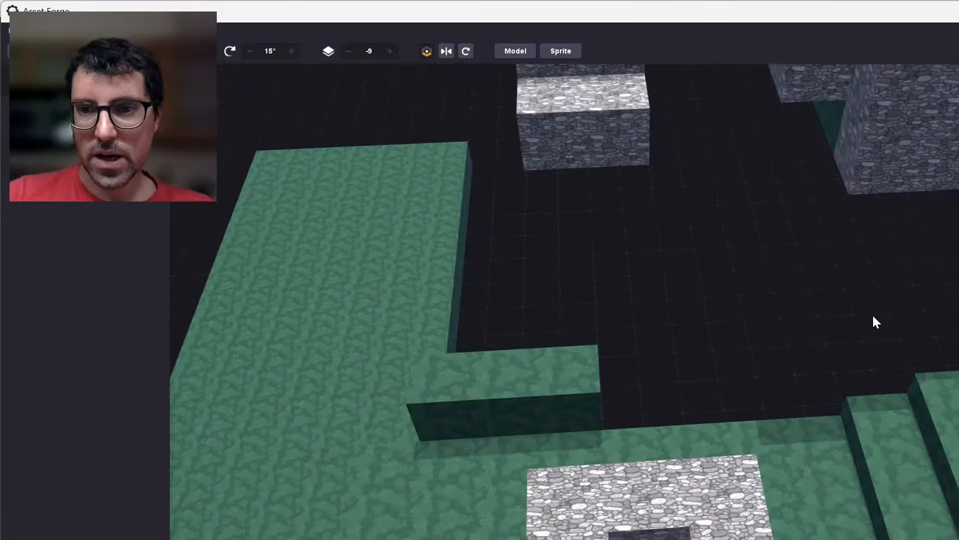
pyautogui.moveTo(872, 315); pyautogui.dragTo(911, 365, button='right')
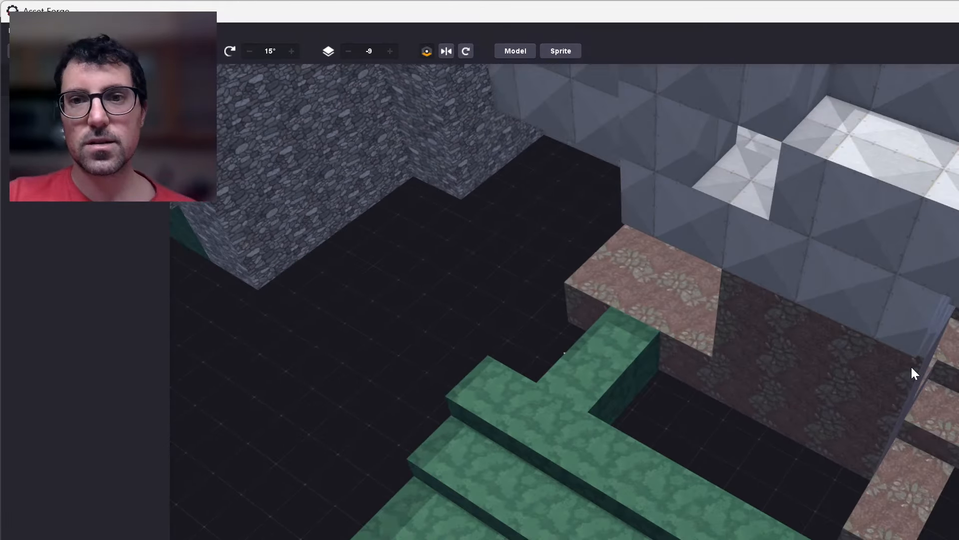
pyautogui.moveTo(748, 296); pyautogui.dragTo(693, 282, button='middle')
pyautogui.scroll(3, 694, 282)
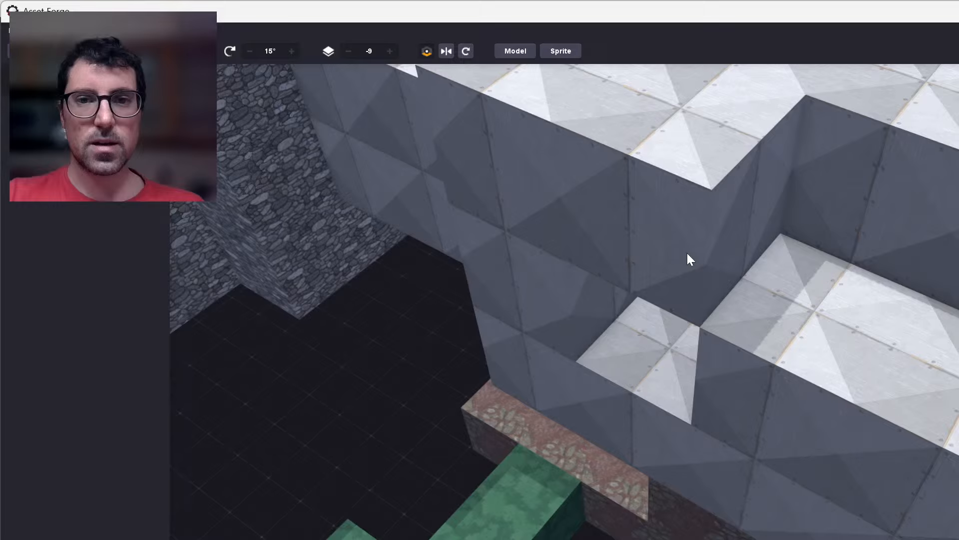
pyautogui.click(688, 256)
pyautogui.hotkey('ctrl', 'd')
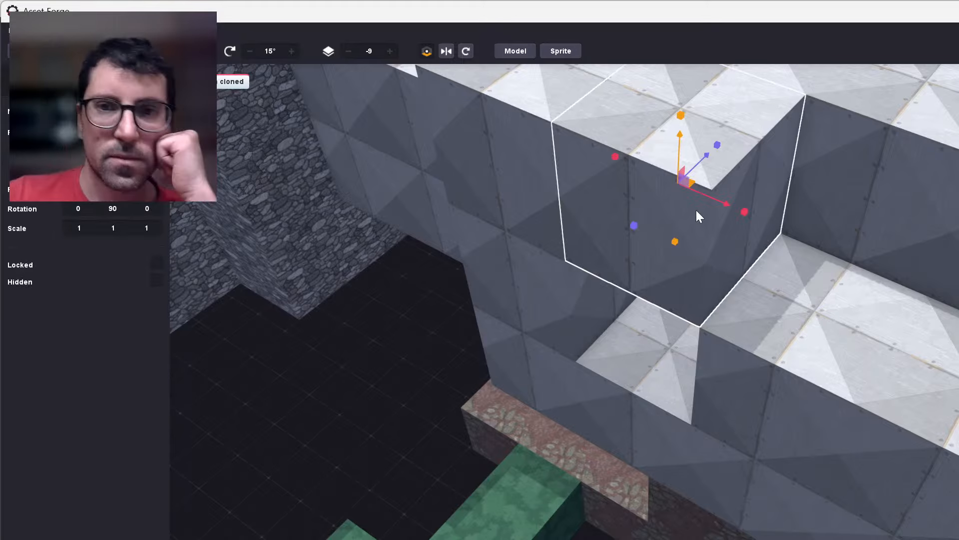
pyautogui.moveTo(716, 201); pyautogui.dragTo(877, 245)
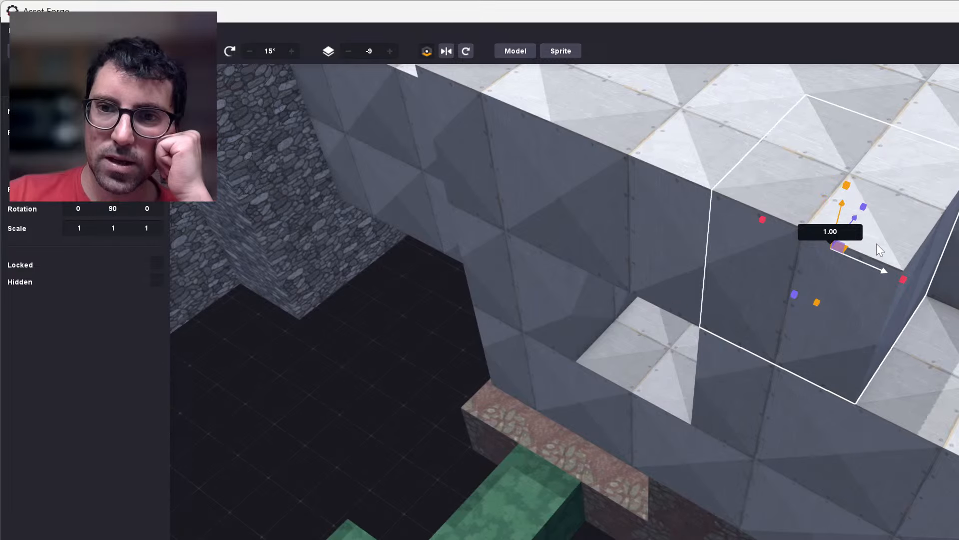
pyautogui.click(501, 467)
# Examine the extended metal-plated roof, the opening beneath it and the surrounding green and stone platforms from several angles.
pyautogui.moveTo(413, 475); pyautogui.dragTo(499, 464, button='right')
pyautogui.scroll(-10, 515, 461)
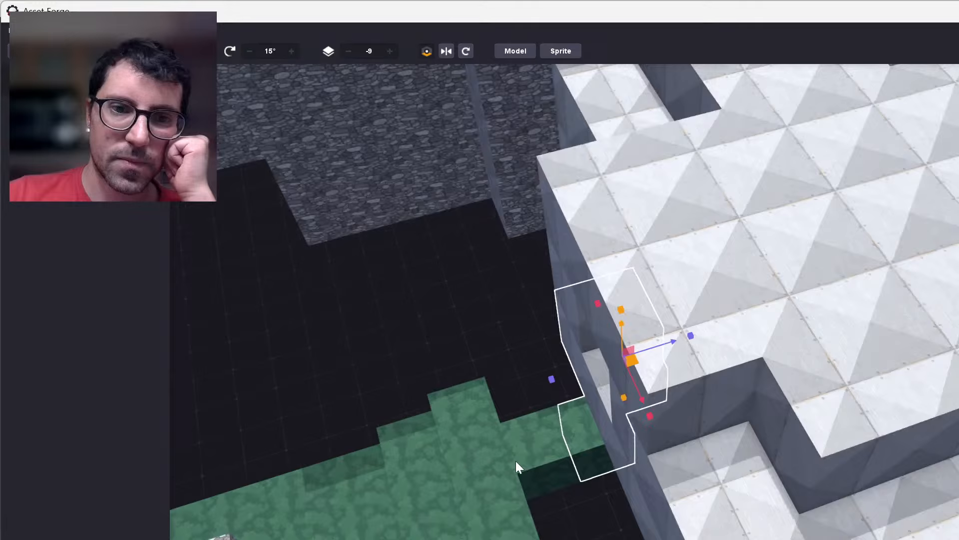
pyautogui.click(404, 405)
pyautogui.moveTo(403, 405); pyautogui.dragTo(464, 362, button='middle')
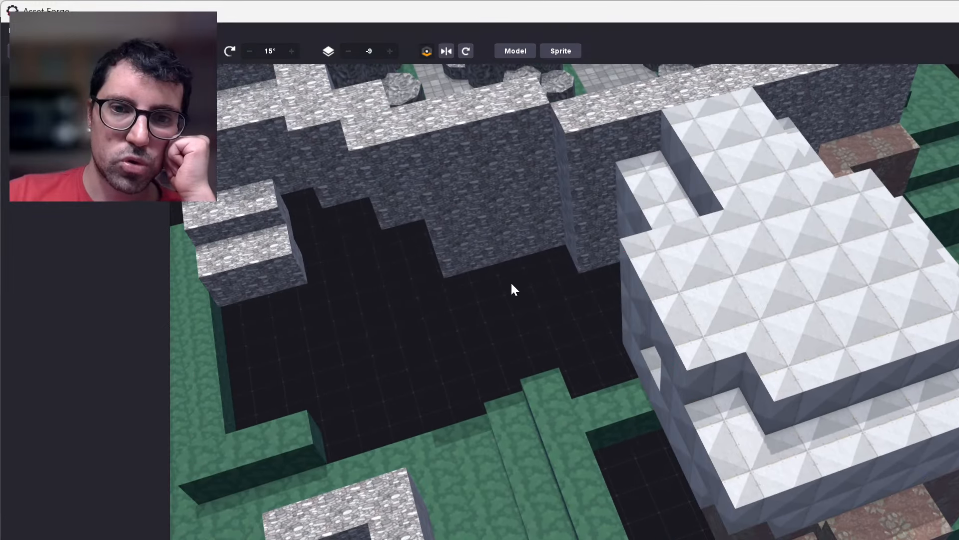
pyautogui.moveTo(512, 283); pyautogui.dragTo(502, 292, button='middle')
pyautogui.moveTo(585, 340); pyautogui.dragTo(663, 456, button='right')
pyautogui.moveTo(641, 359); pyautogui.dragTo(575, 297, button='right')
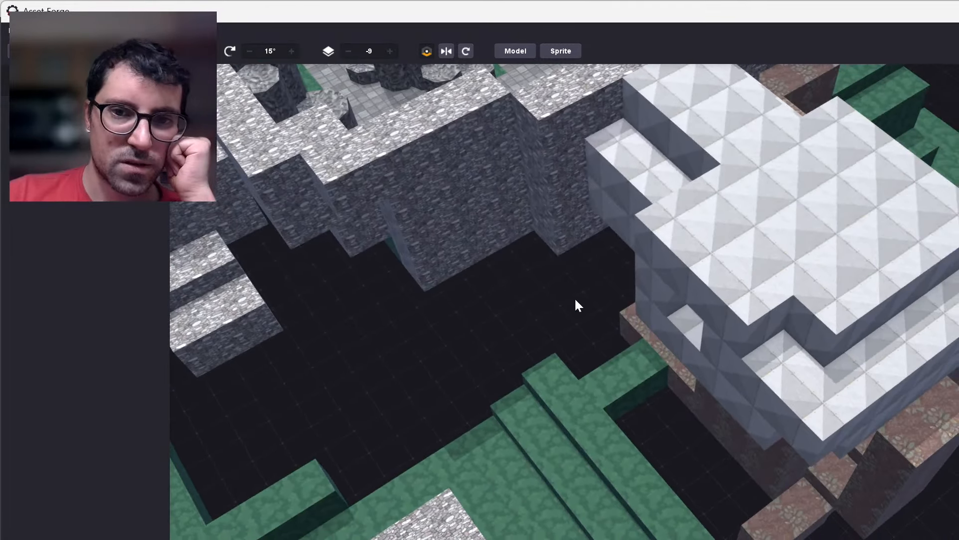
pyautogui.moveTo(575, 298); pyautogui.dragTo(549, 444, button='middle')
# Select all the top-layer blocks of the square stone ring, clone them and raise the copies 1.00.
pyautogui.scroll(3, 590, 265)
pyautogui.scroll(3, 591, 265)
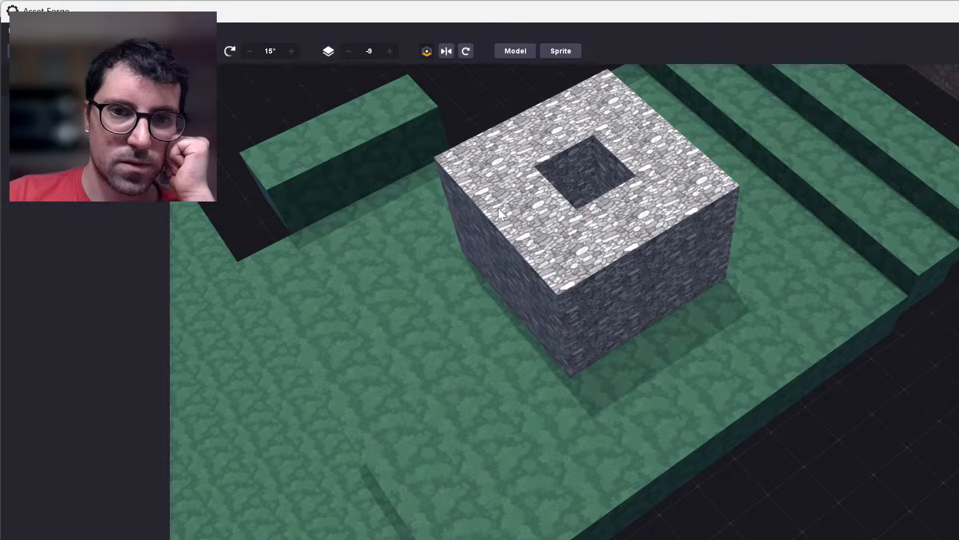
pyautogui.moveTo(498, 208); pyautogui.dragTo(526, 288, button='middle')
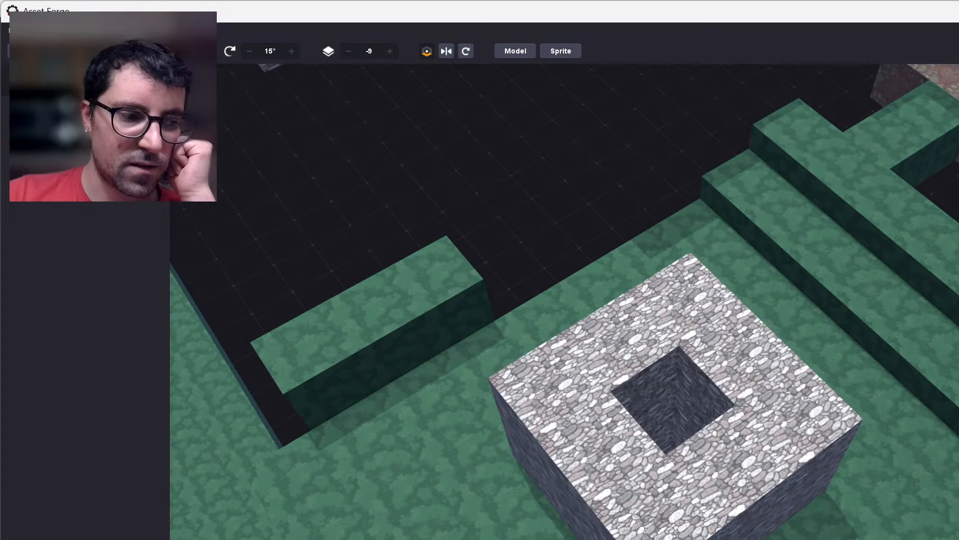
pyautogui.scroll(2, 527, 288)
pyautogui.click(518, 403)
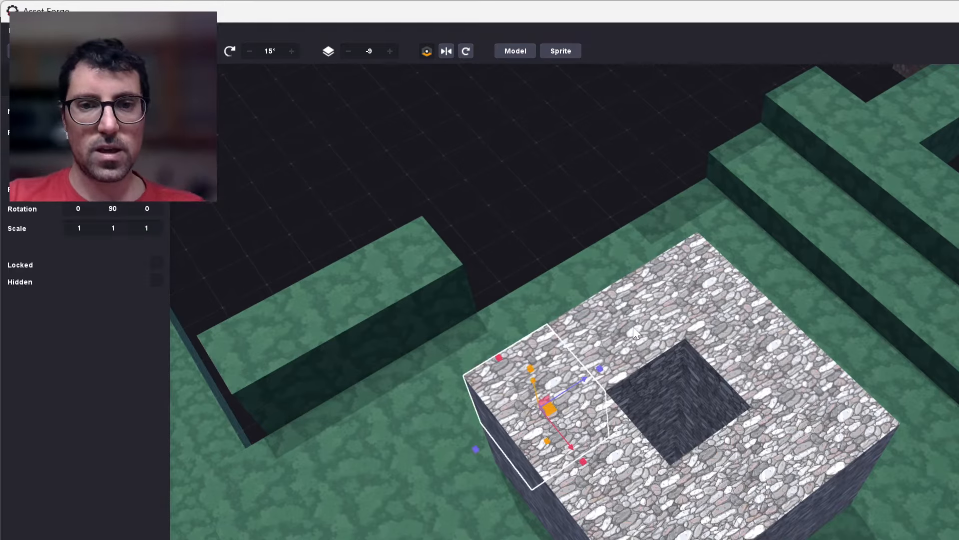
pyautogui.keyDown('shift'); pyautogui.click(647, 360); pyautogui.keyUp('shift')
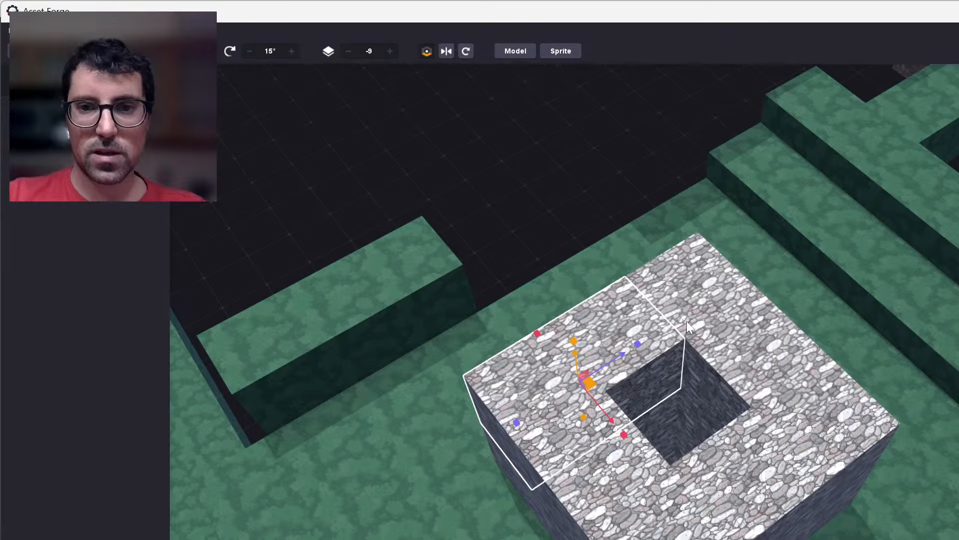
pyautogui.keyDown('shift'); pyautogui.click(739, 388); pyautogui.keyUp('shift')
pyautogui.keyDown('shift'); pyautogui.click(813, 445); pyautogui.keyUp('shift')
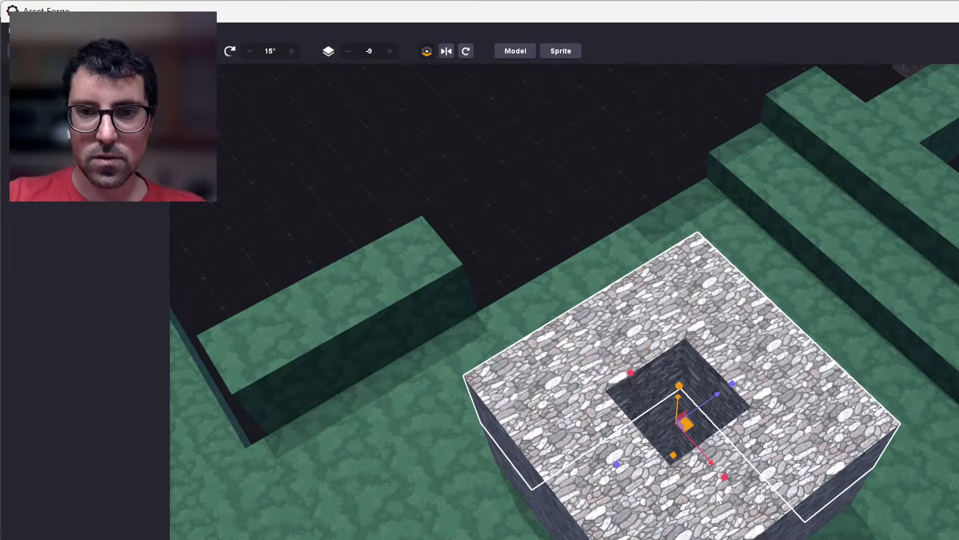
pyautogui.keyDown('shift'); pyautogui.click(665, 499); pyautogui.keyUp('shift')
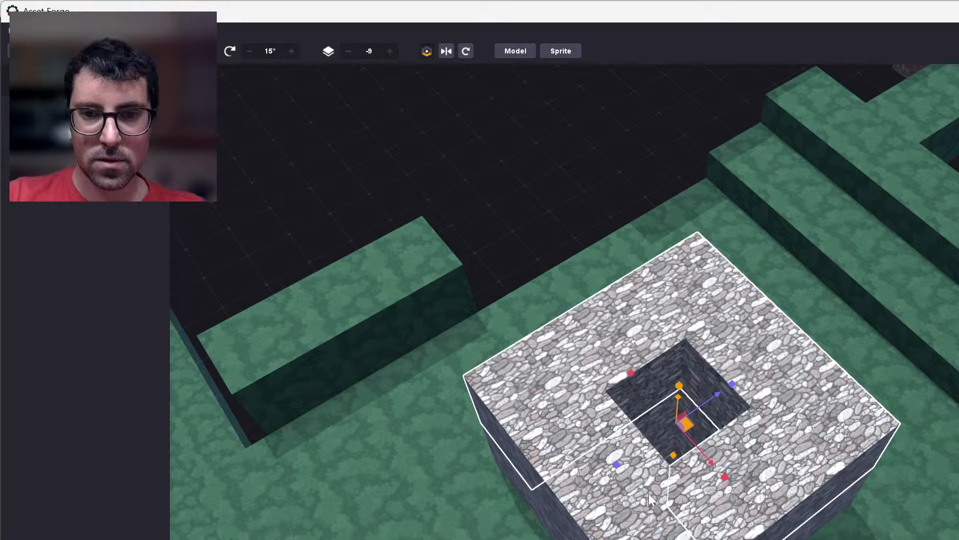
pyautogui.keyDown('shift'); pyautogui.click(648, 493); pyautogui.keyUp('shift')
pyautogui.keyDown('shift'); pyautogui.click(596, 487); pyautogui.keyUp('shift')
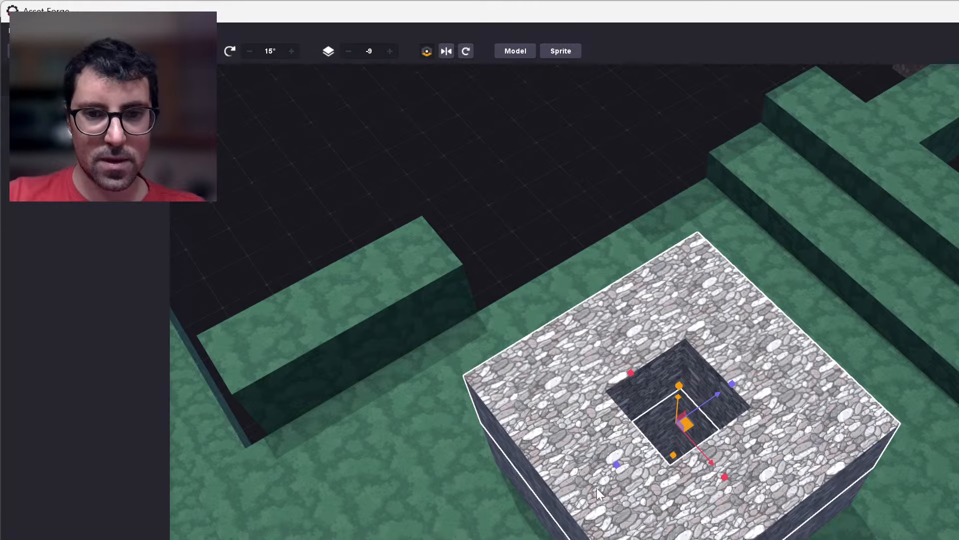
pyautogui.hotkey('ctrl', 'd')
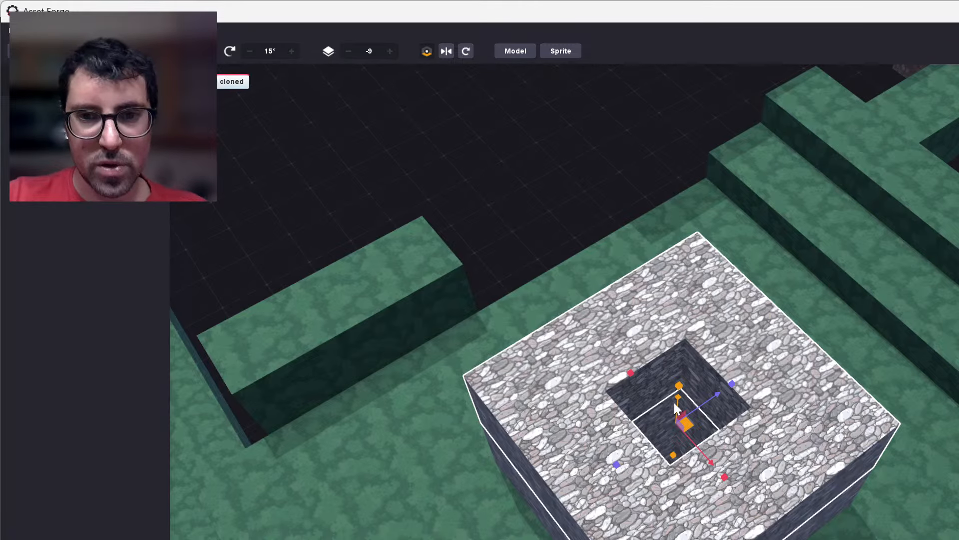
pyautogui.moveTo(676, 398); pyautogui.dragTo(673, 343)
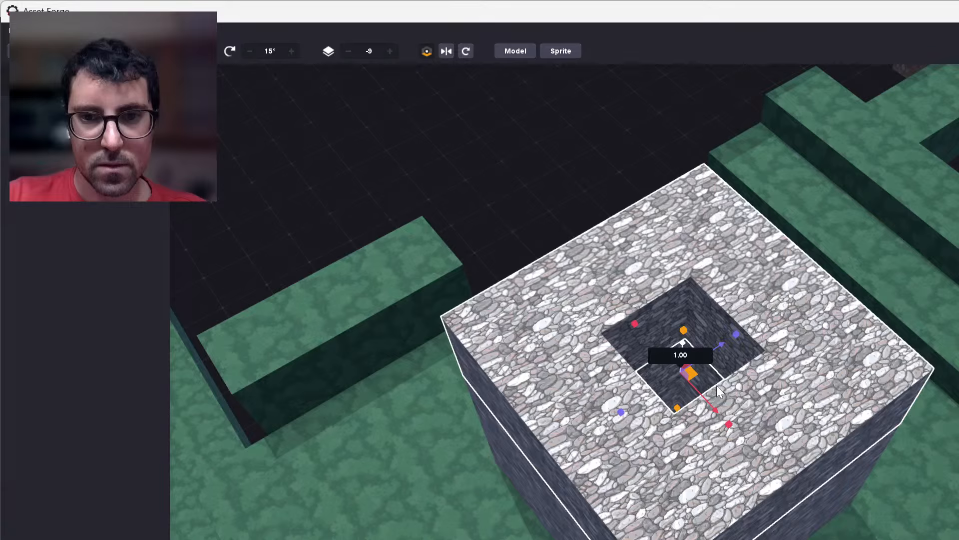
# Clone the stone ring's new top layer once more and raise that copy another 1.00.
pyautogui.hotkey('ctrl', 'd')
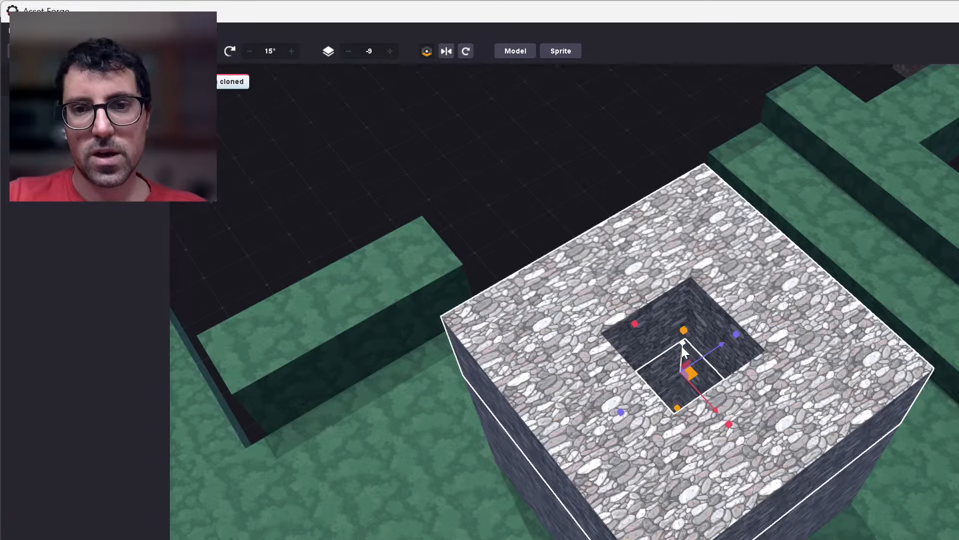
pyautogui.moveTo(682, 346); pyautogui.dragTo(682, 278)
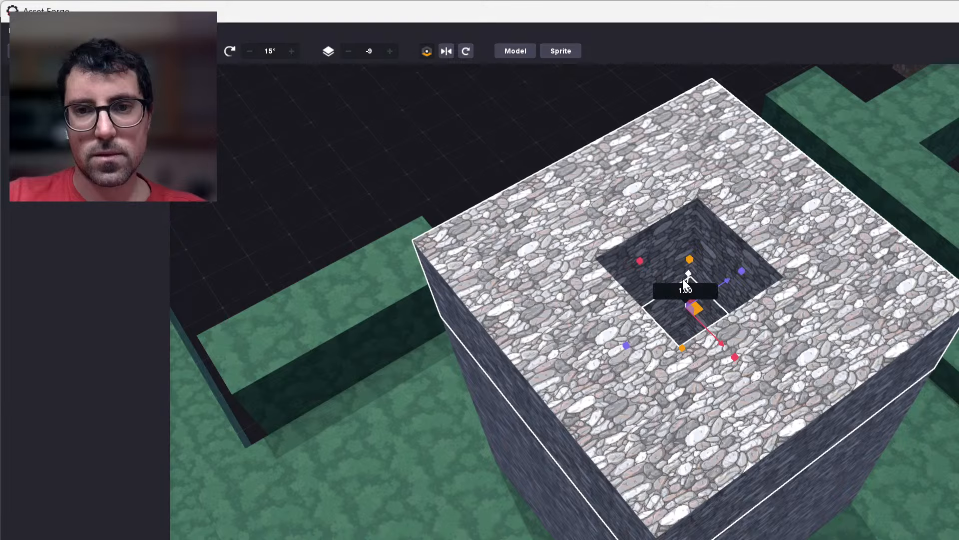
pyautogui.click(539, 114)
# Compare the heightened stone ring with the hanging stone steps and the opening in the metal-plated wall from low angles.
pyautogui.scroll(-6, 592, 218)
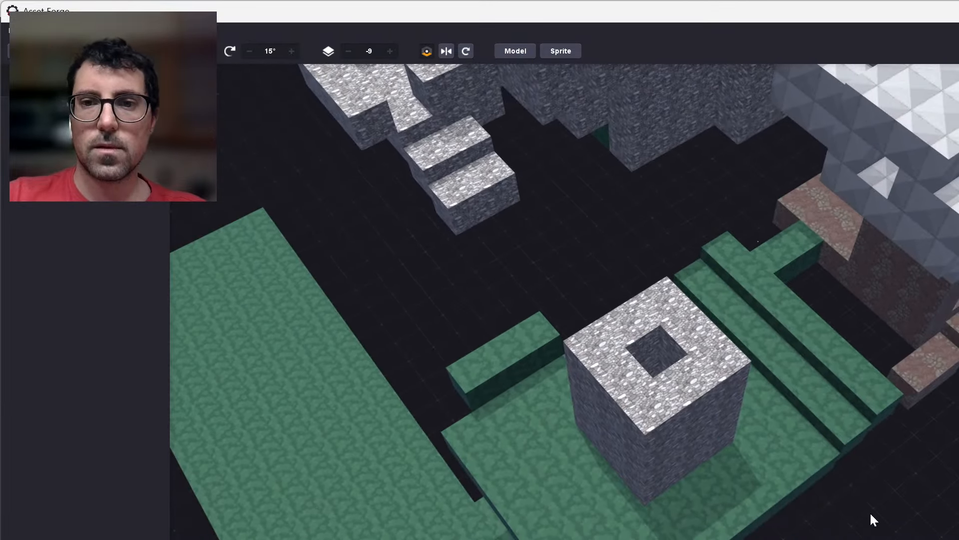
pyautogui.moveTo(870, 512); pyautogui.dragTo(342, 321, button='right')
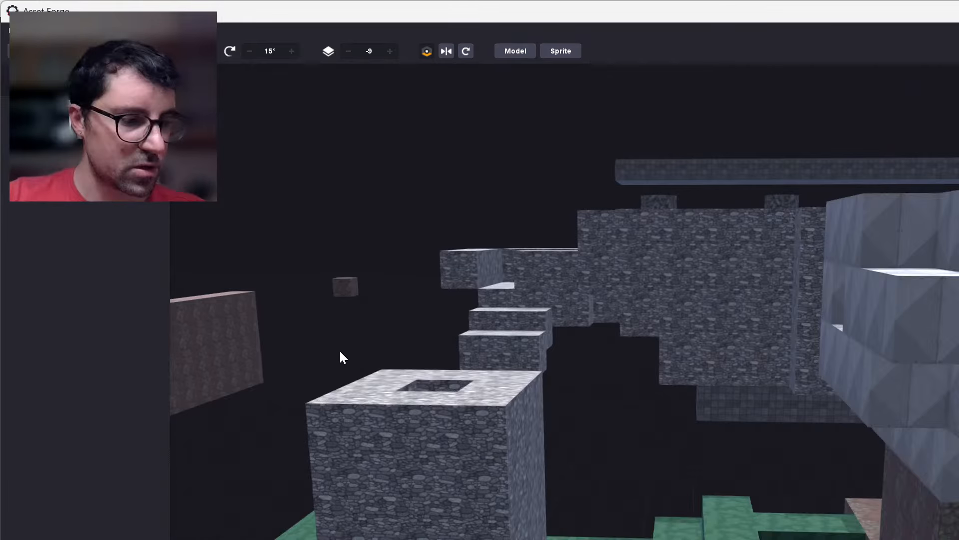
pyautogui.moveTo(571, 392); pyautogui.dragTo(515, 304, button='right')
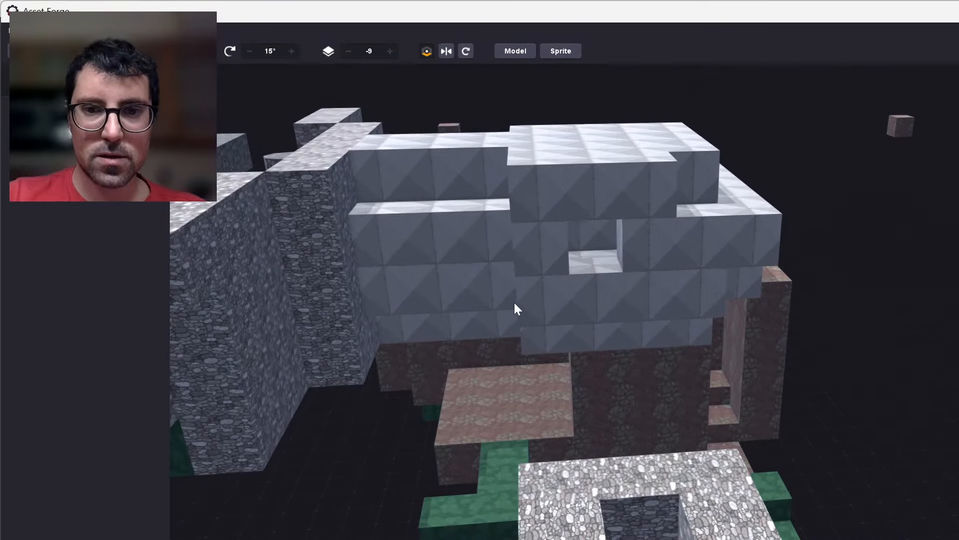
pyautogui.moveTo(524, 263); pyautogui.dragTo(528, 210, button='right')
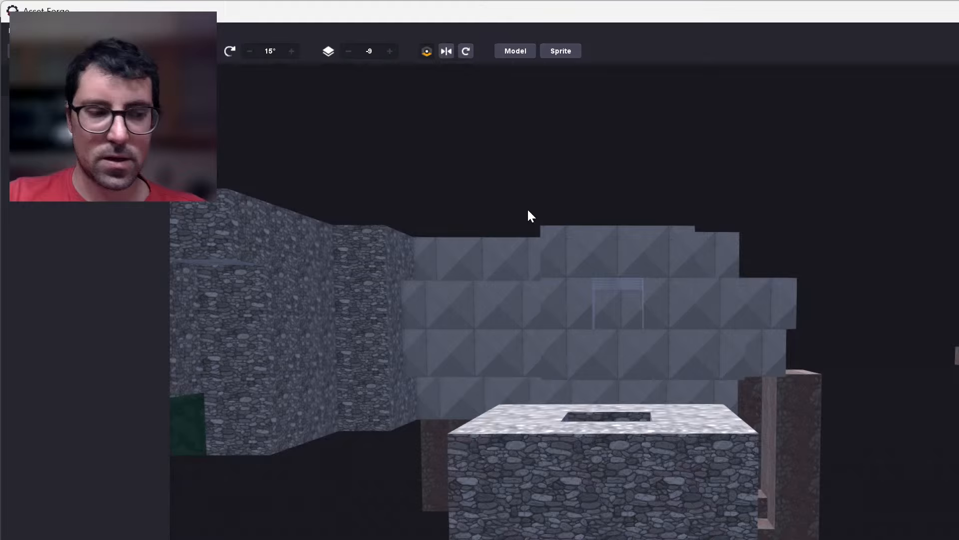
pyautogui.scroll(5, 638, 224)
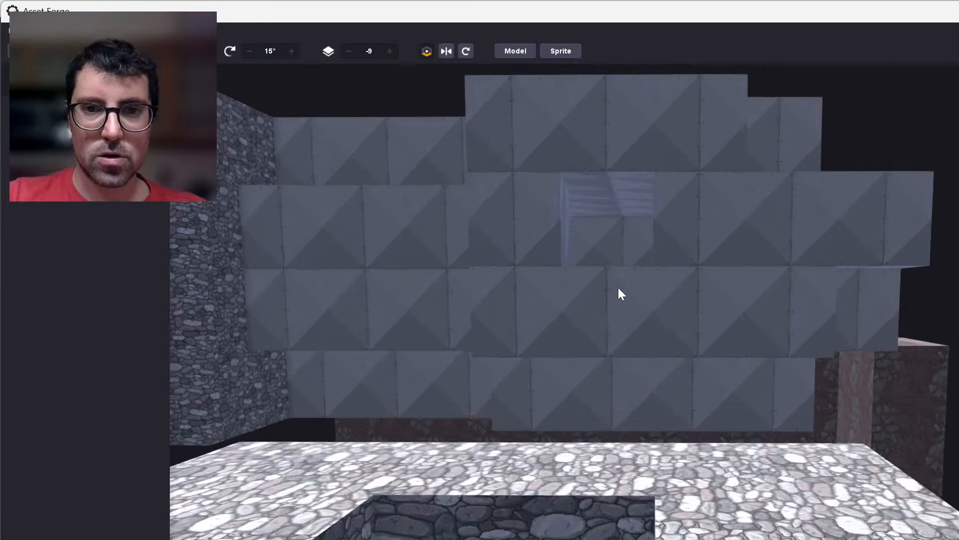
# Clone the metal-plated roof block directly above the wall opening and move the copy one block outward.
pyautogui.moveTo(619, 288); pyautogui.dragTo(574, 199, button='right')
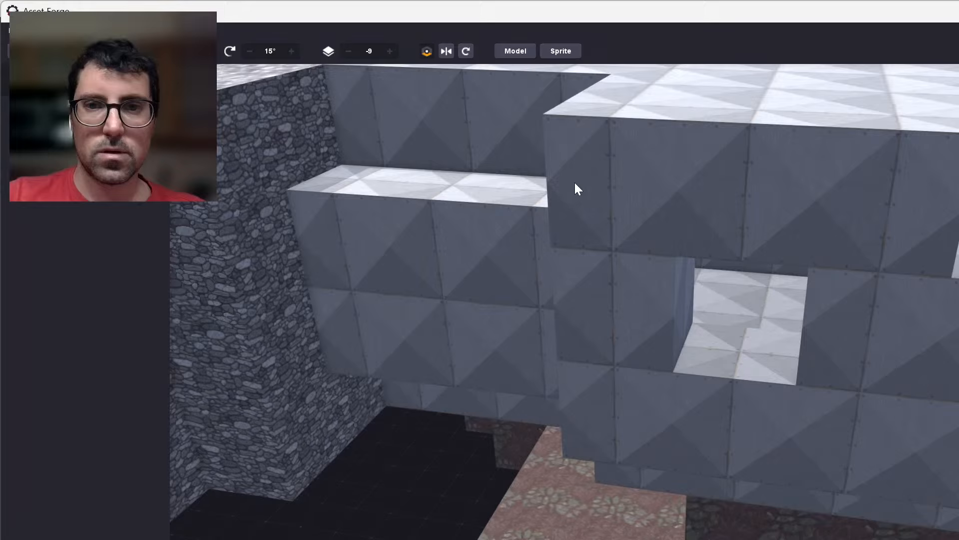
pyautogui.click(577, 189)
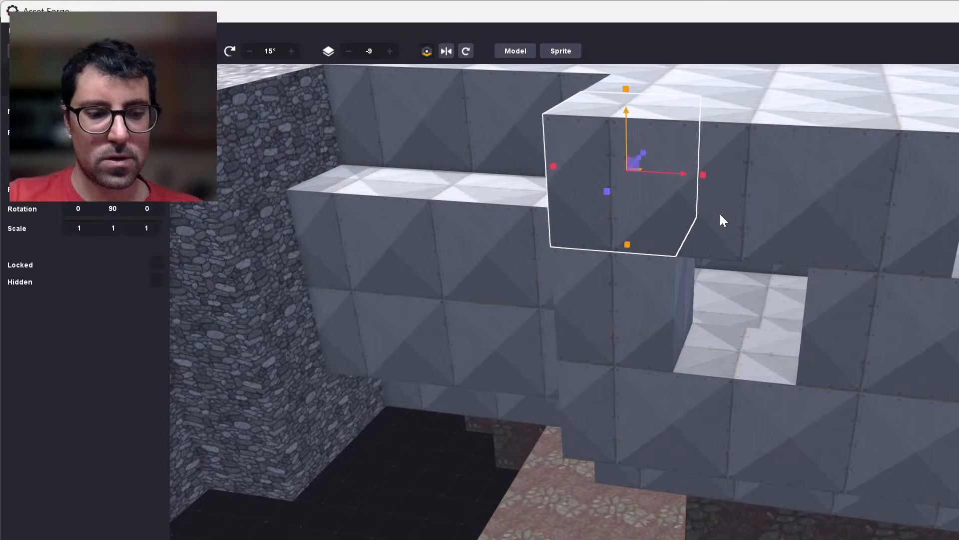
pyautogui.keyDown('shift'); pyautogui.click(723, 245); pyautogui.keyUp('shift')
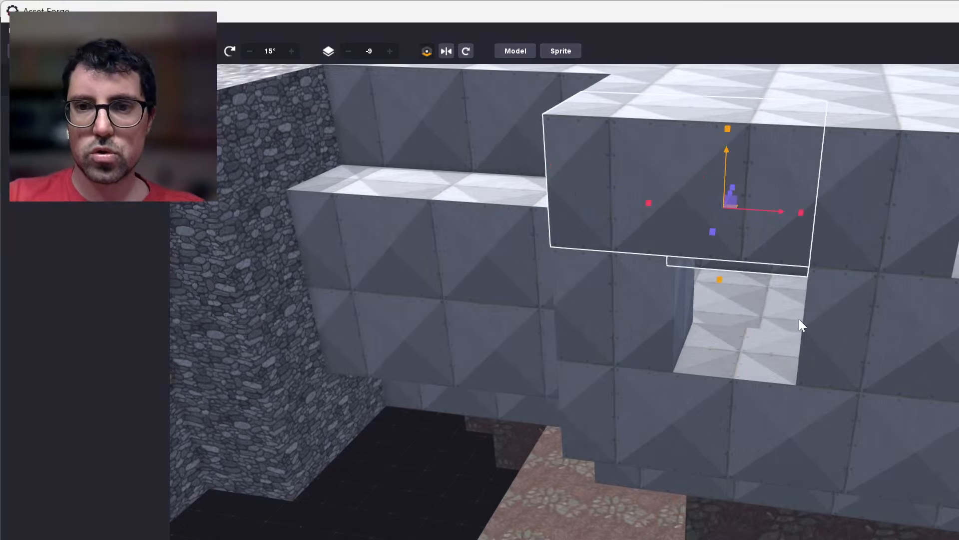
pyautogui.click(439, 509)
pyautogui.moveTo(523, 491); pyautogui.dragTo(455, 496, button='right')
pyautogui.click(609, 270)
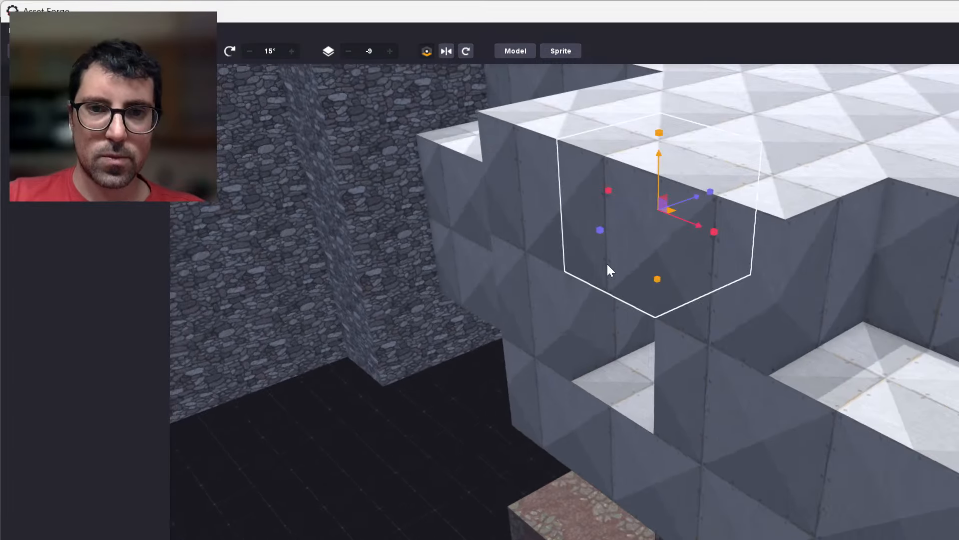
pyautogui.hotkey('ctrl', 'd')
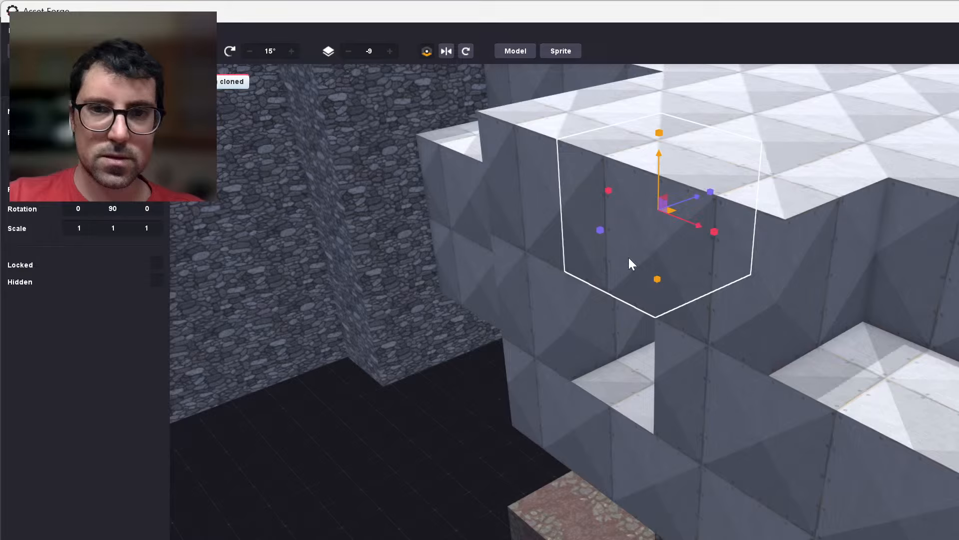
pyautogui.moveTo(665, 205); pyautogui.dragTo(577, 232)
# Clone the roof's neighbouring corner block, then move the copy one block outward and lower it 1.00 beside the opening.
pyautogui.click(696, 238)
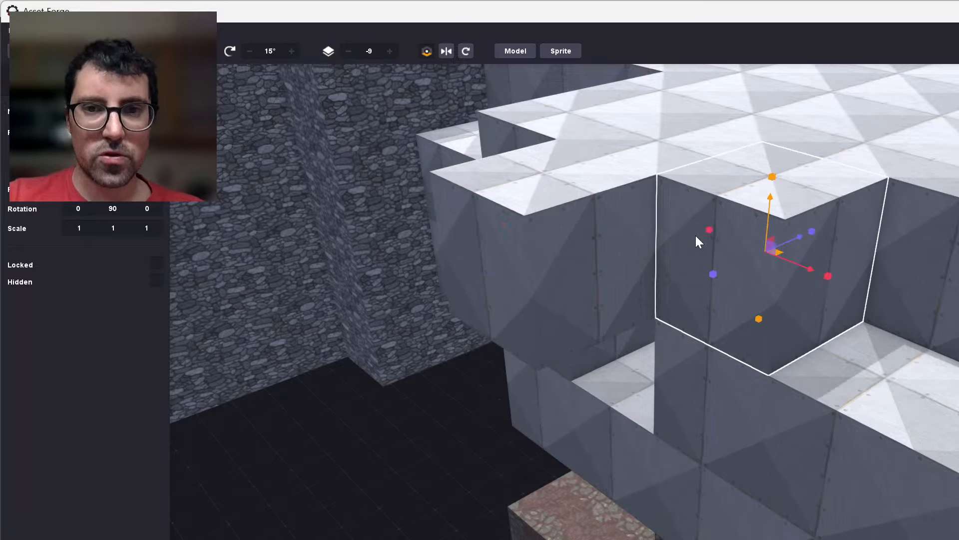
pyautogui.hotkey('ctrl', 'd')
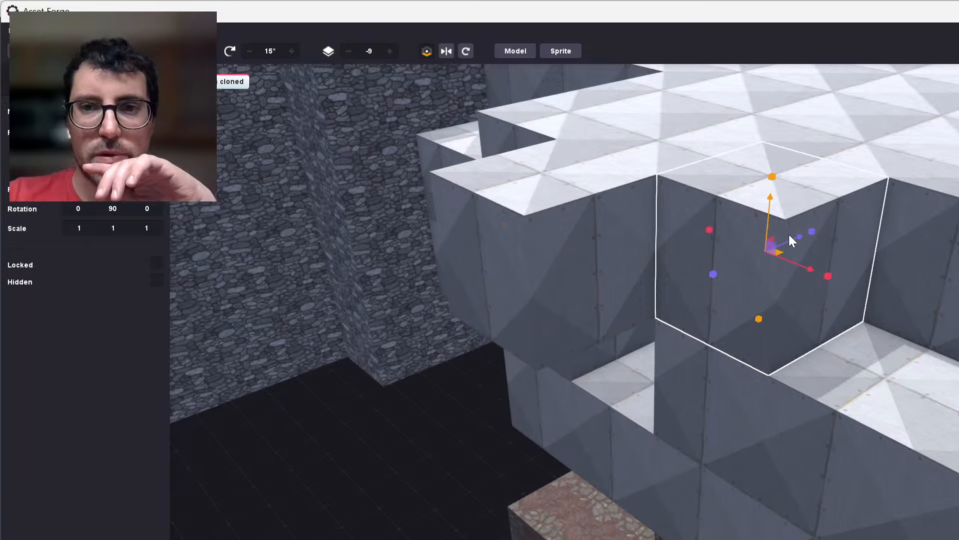
pyautogui.moveTo(792, 239); pyautogui.dragTo(676, 286)
pyautogui.moveTo(696, 318); pyautogui.dragTo(656, 398)
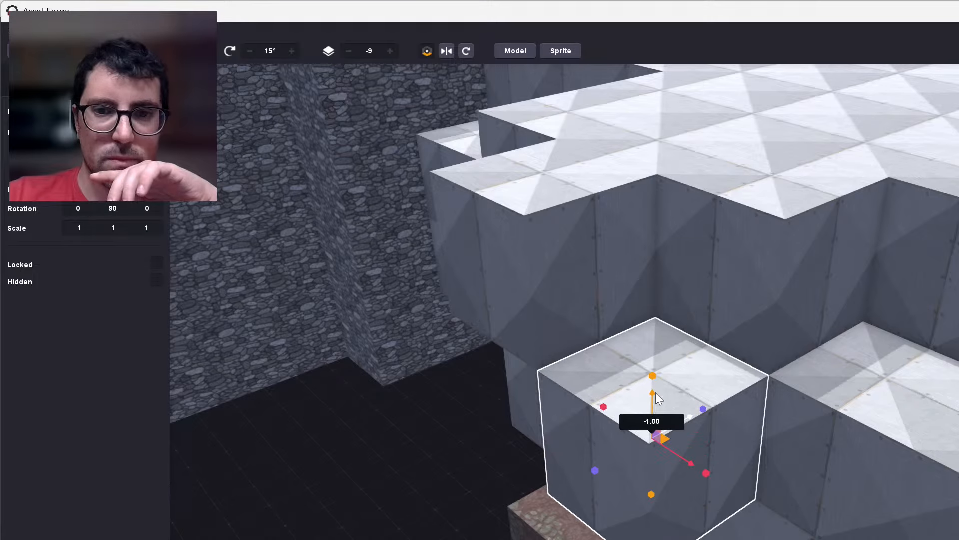
pyautogui.click(454, 461)
# Clone the wall block on the stone-wall side of the opening and the opening's floor block, moving each copy 1.00 outward.
pyautogui.moveTo(533, 460); pyautogui.dragTo(595, 390, button='right')
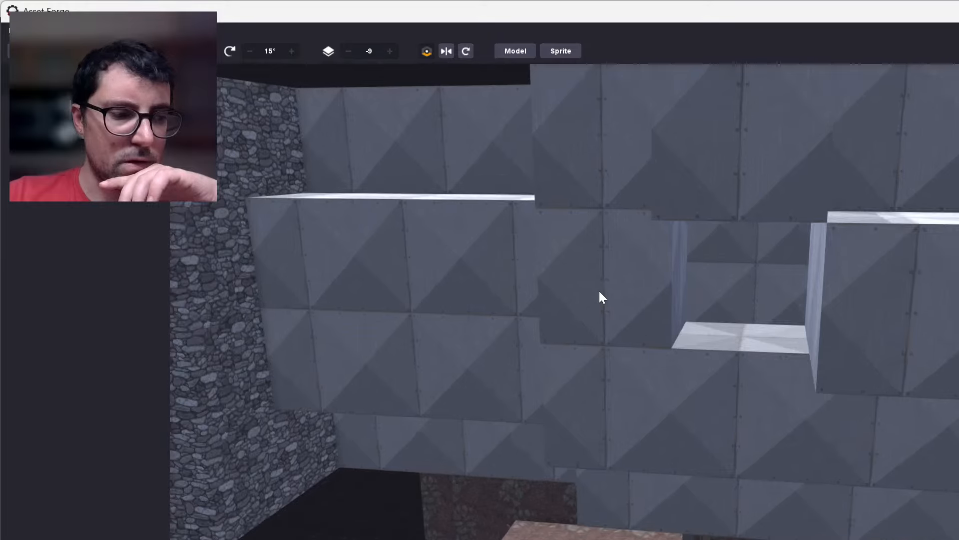
pyautogui.click(633, 306)
pyautogui.moveTo(632, 304); pyautogui.dragTo(622, 308, button='right')
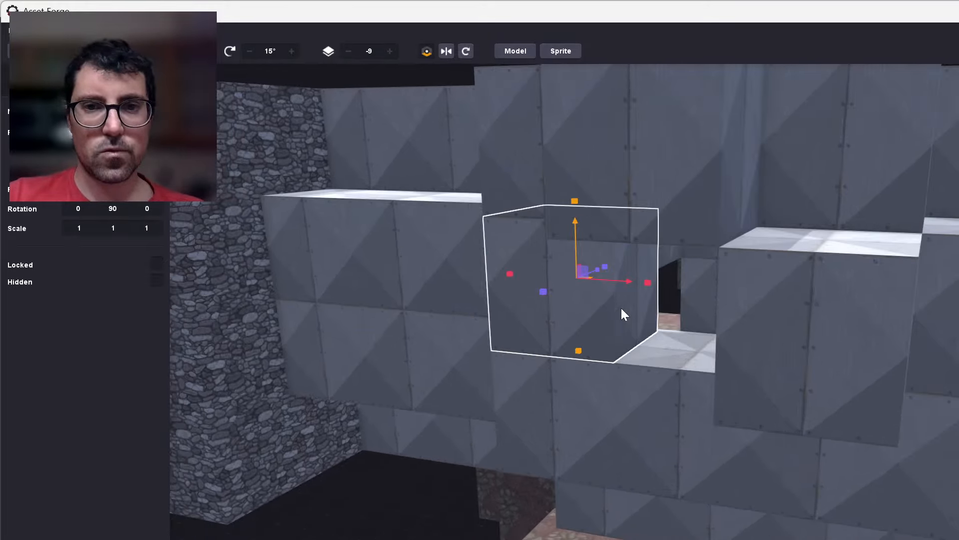
pyautogui.hotkey('ctrl', 'd')
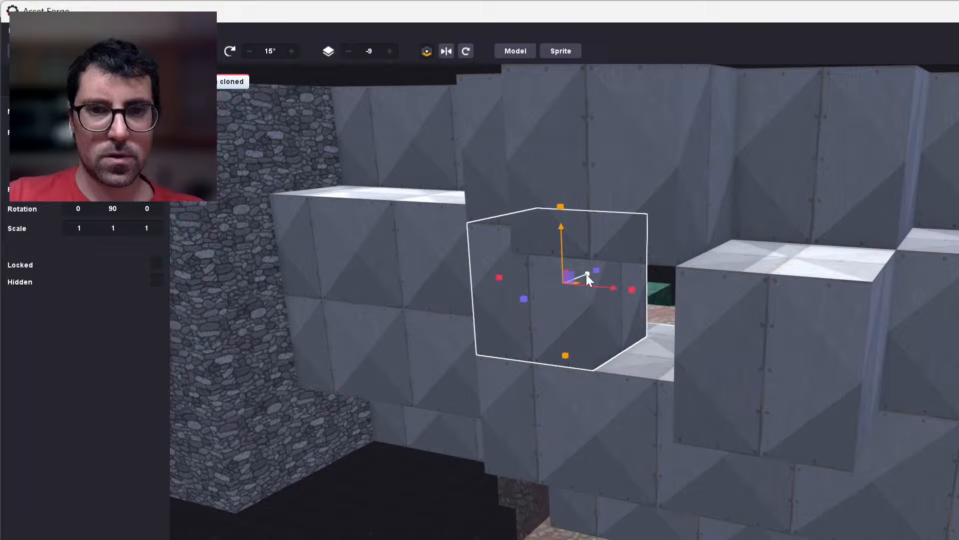
pyautogui.moveTo(586, 274); pyautogui.dragTo(545, 303)
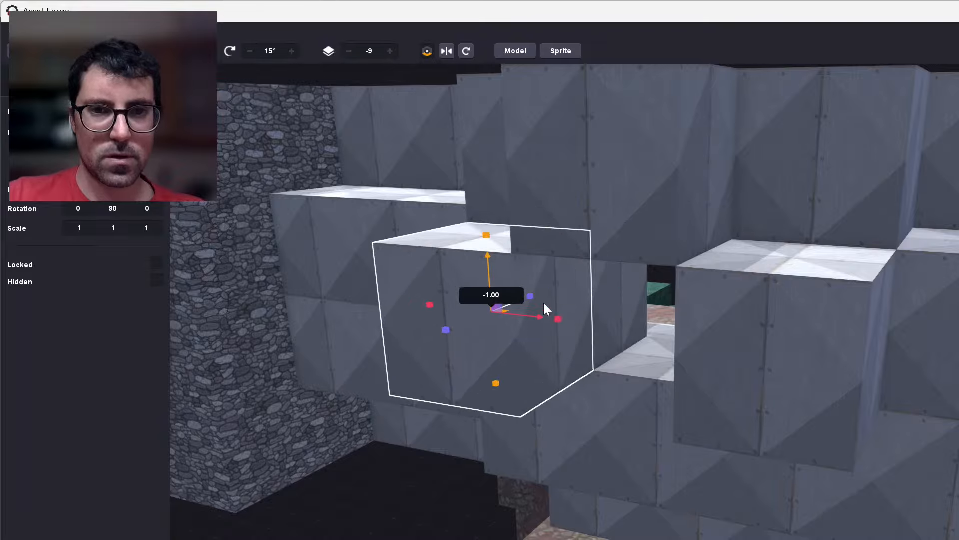
pyautogui.click(637, 490)
pyautogui.hotkey('ctrl', 'd')
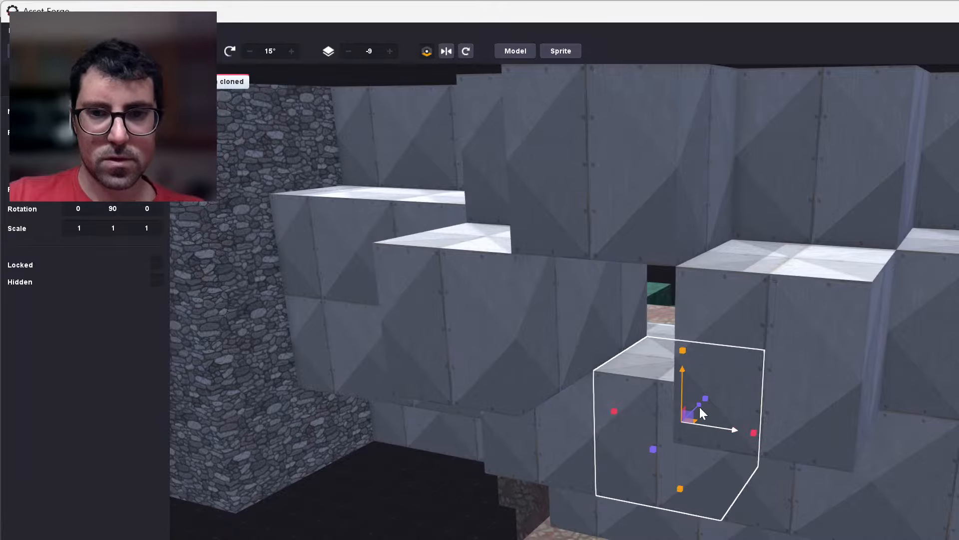
pyautogui.moveTo(699, 403); pyautogui.dragTo(657, 450)
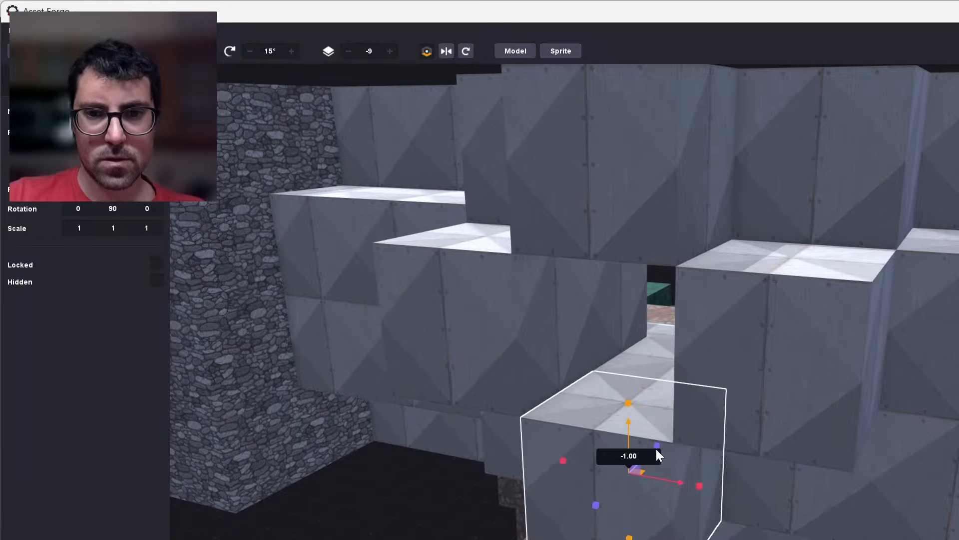
pyautogui.click(449, 537)
# Examine the extended opening in the metal-plated ledge against the stone walls and hanging steps from near and far.
pyautogui.moveTo(450, 538)
pyautogui.mouseDown(button='right')
pyautogui.moveTo(300, 537)
pyautogui.moveTo(439, 538)
pyautogui.mouseUp(button='right')
pyautogui.moveTo(470, 530); pyautogui.dragTo(559, 535, button='middle')
pyautogui.scroll(-5, 559, 536)
pyautogui.scroll(-4, 604, 535)
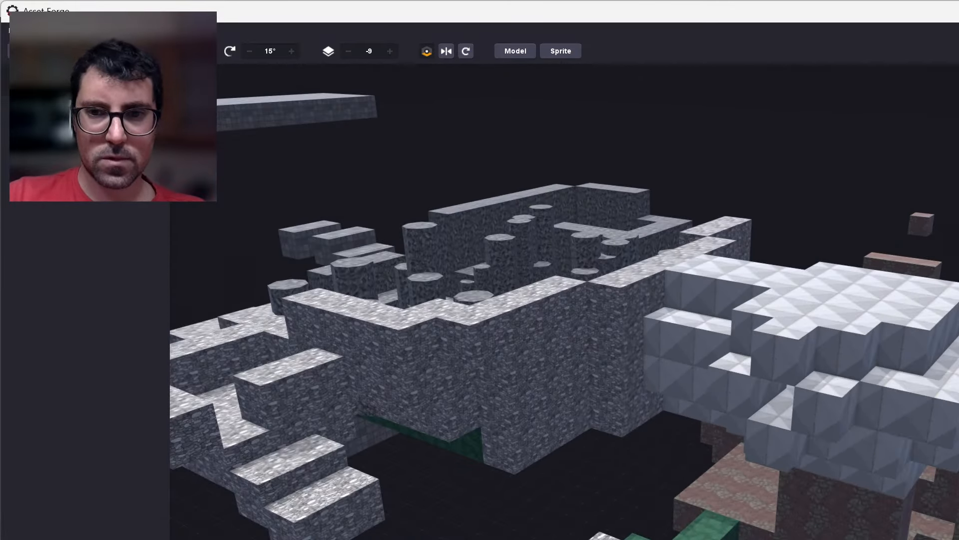
pyautogui.moveTo(604, 537); pyautogui.dragTo(572, 509, button='right')
pyautogui.scroll(10, 572, 512)
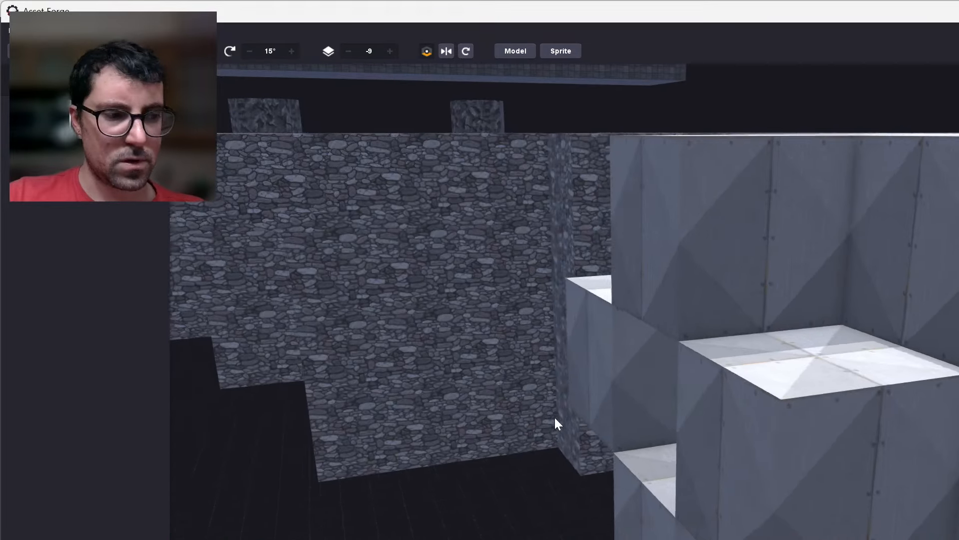
pyautogui.moveTo(554, 419); pyautogui.dragTo(589, 438, button='right')
pyautogui.scroll(-4, 584, 428)
pyautogui.scroll(-4, 583, 427)
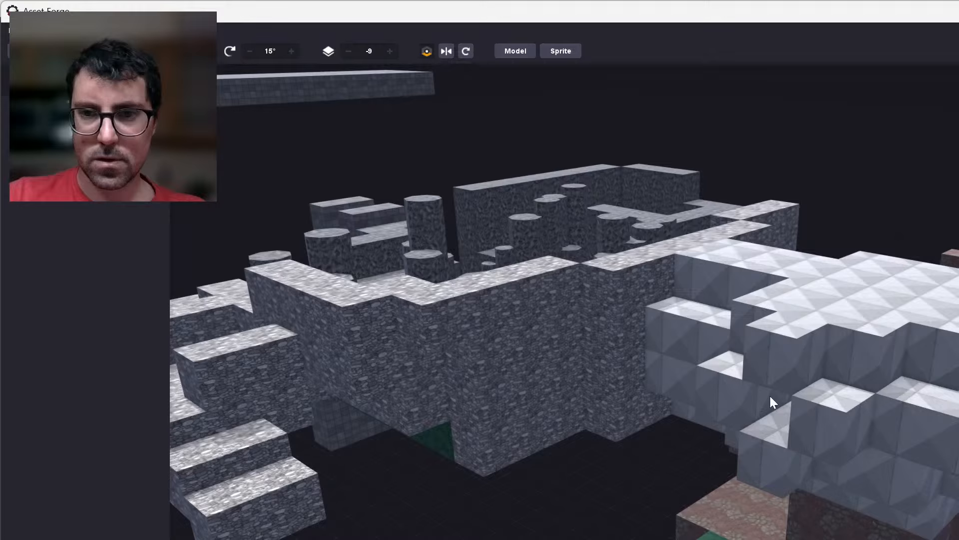
pyautogui.scroll(5, 772, 387)
pyautogui.scroll(3, 760, 387)
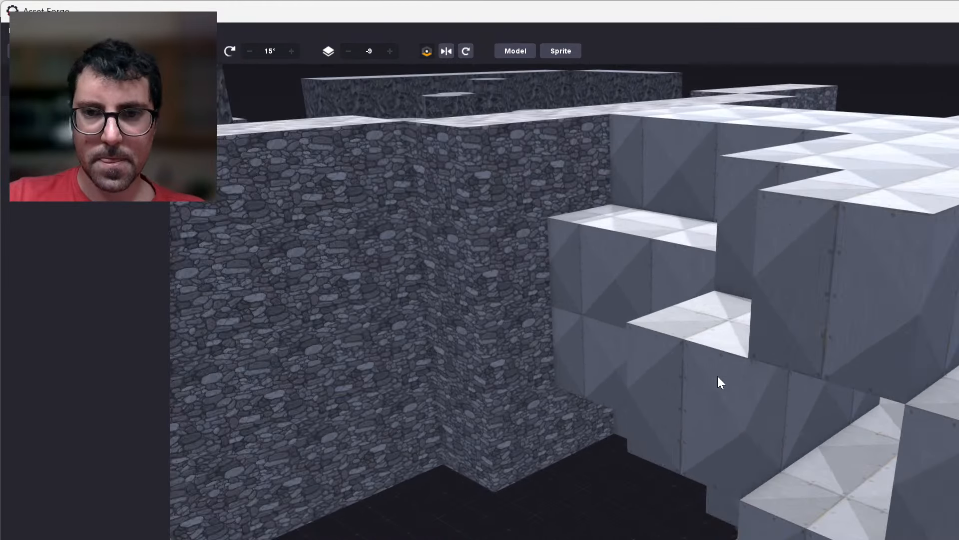
# Clone the outermost wall block nearest the stone wall and the outermost floor block, moving each copy one block further outward.
pyautogui.click(690, 379)
pyautogui.hotkey('ctrl', 'd')
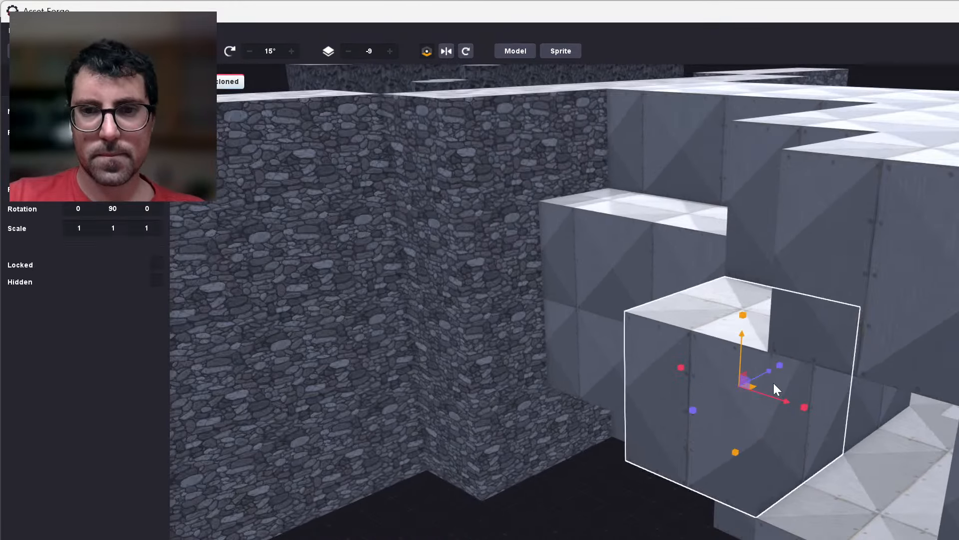
pyautogui.moveTo(765, 374); pyautogui.dragTo(685, 430)
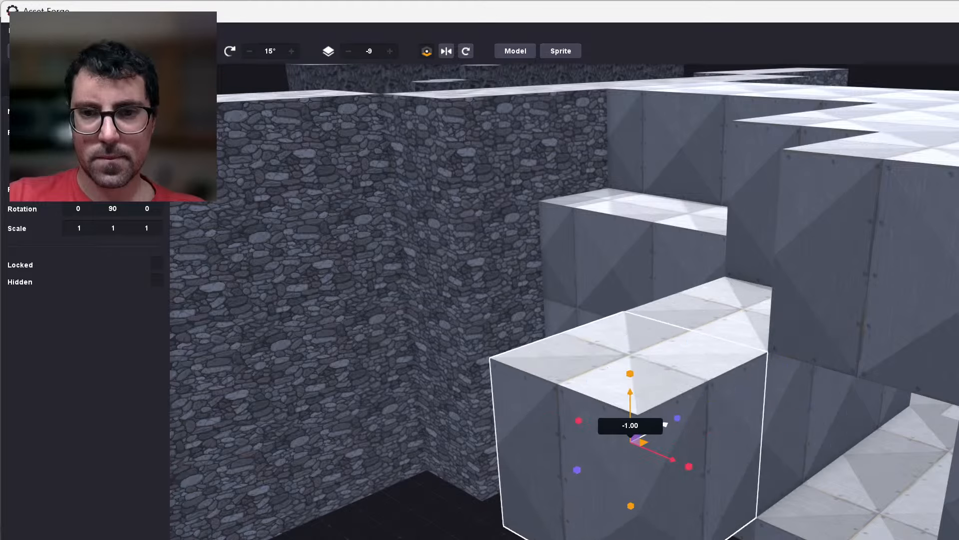
pyautogui.click(849, 502)
pyautogui.hotkey('ctrl', 'd')
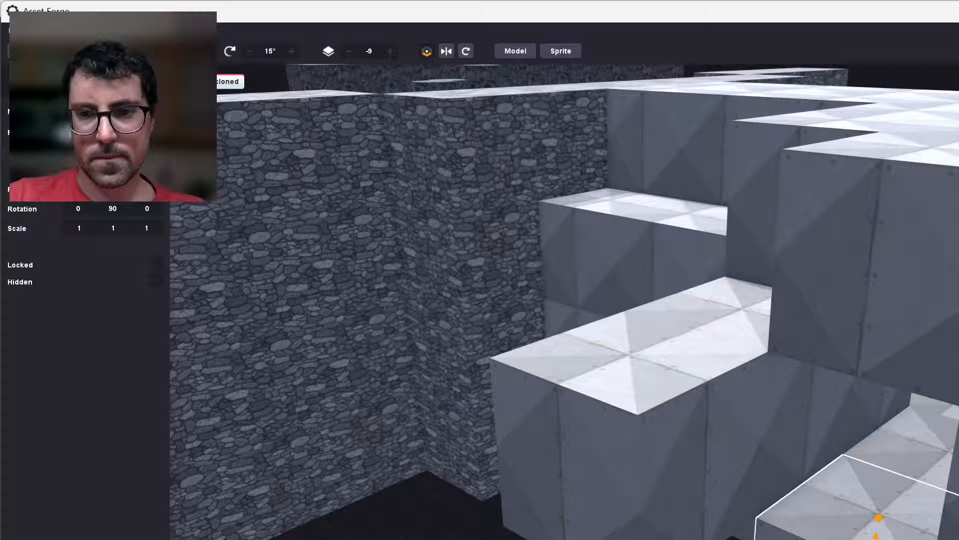
pyautogui.moveTo(839, 539); pyautogui.dragTo(741, 539)
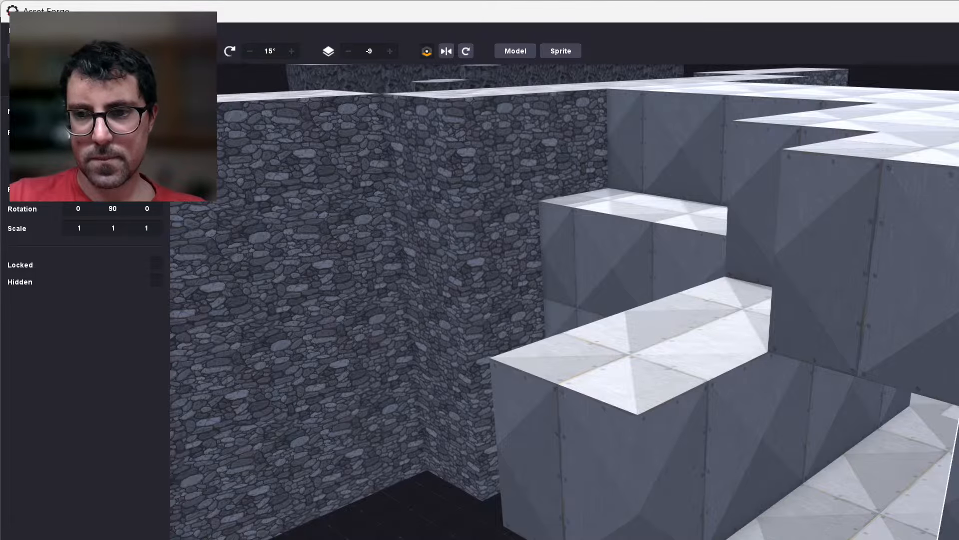
# Clone the lowered wall block on the opposite side of the passage and move the copy 1.00 outward.
pyautogui.scroll(-5, 565, 303)
pyautogui.scroll(1, 913, 478)
pyautogui.scroll(3, 912, 477)
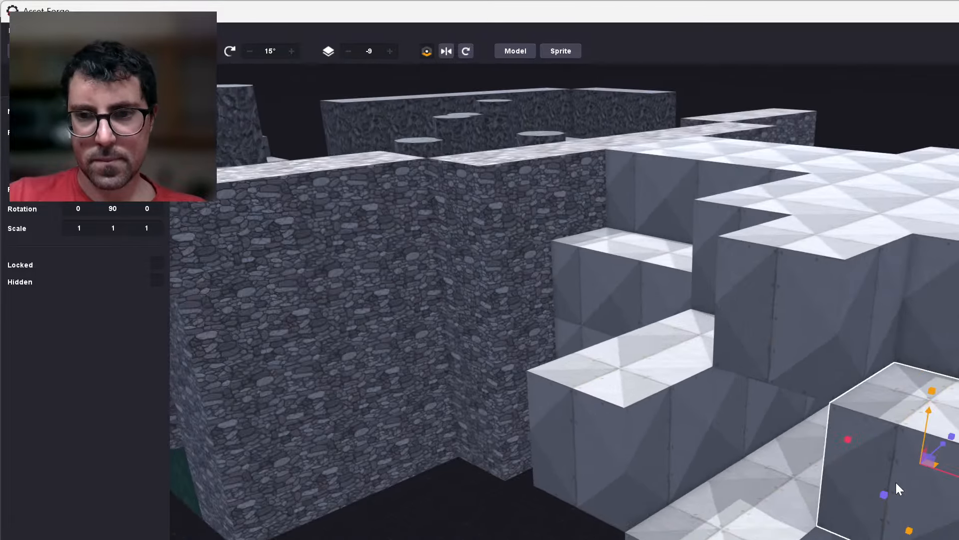
pyautogui.press('d')
pyautogui.hotkey('ctrl', 'd')
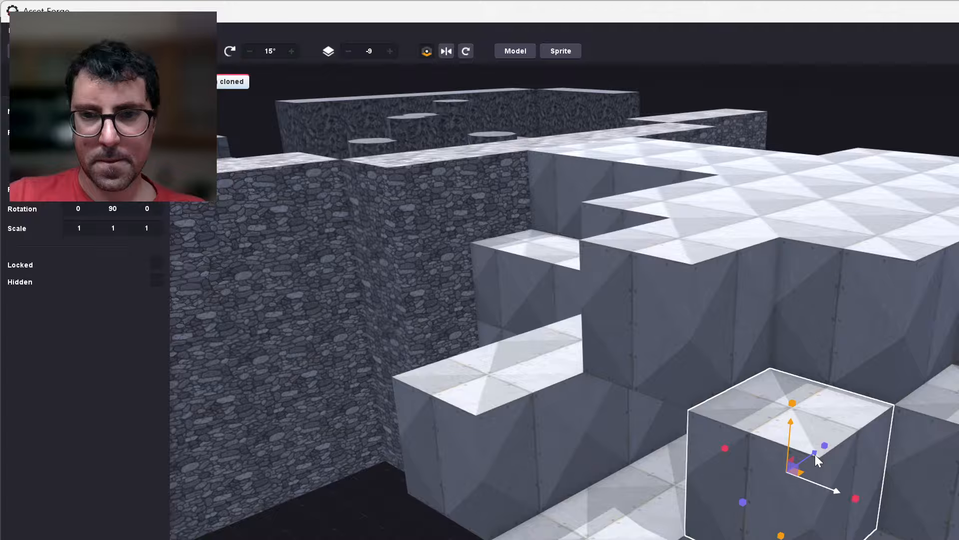
pyautogui.moveTo(814, 454); pyautogui.dragTo(755, 522)
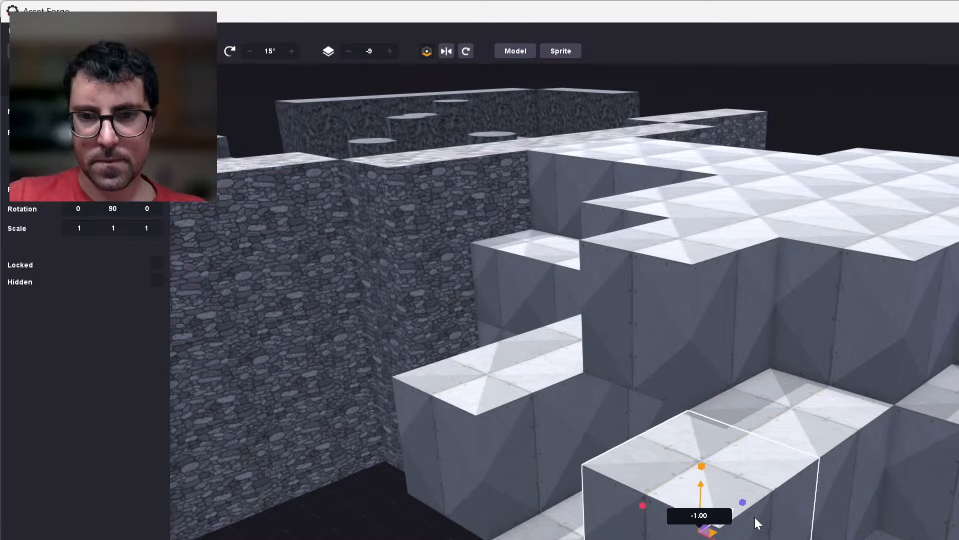
# Clone the outermost roof block over the passage and move the copy another 1.00 outward.
pyautogui.click(667, 354)
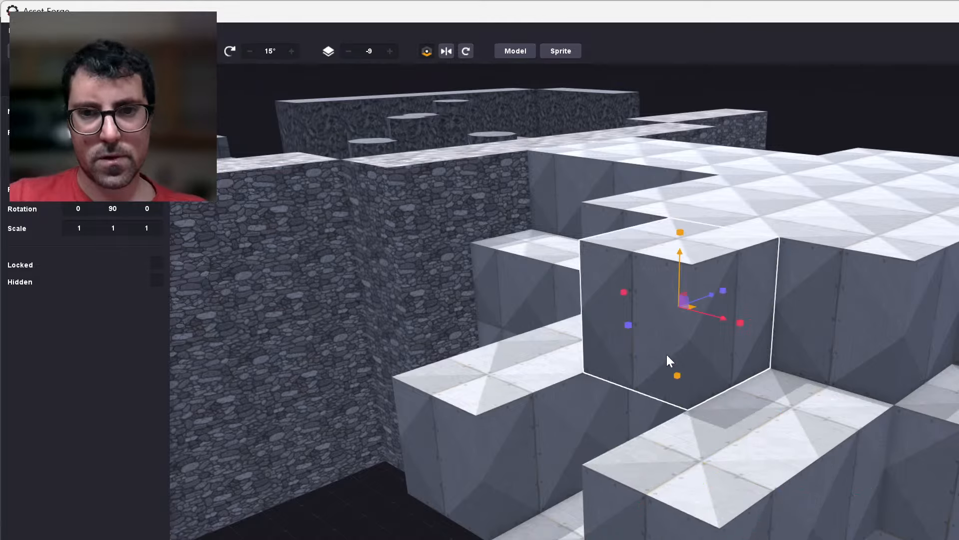
pyautogui.hotkey('ctrl', 'd')
pyautogui.moveTo(707, 300)
pyautogui.mouseDown()
pyautogui.moveTo(619, 346)
pyautogui.moveTo(629, 339)
pyautogui.mouseUp()
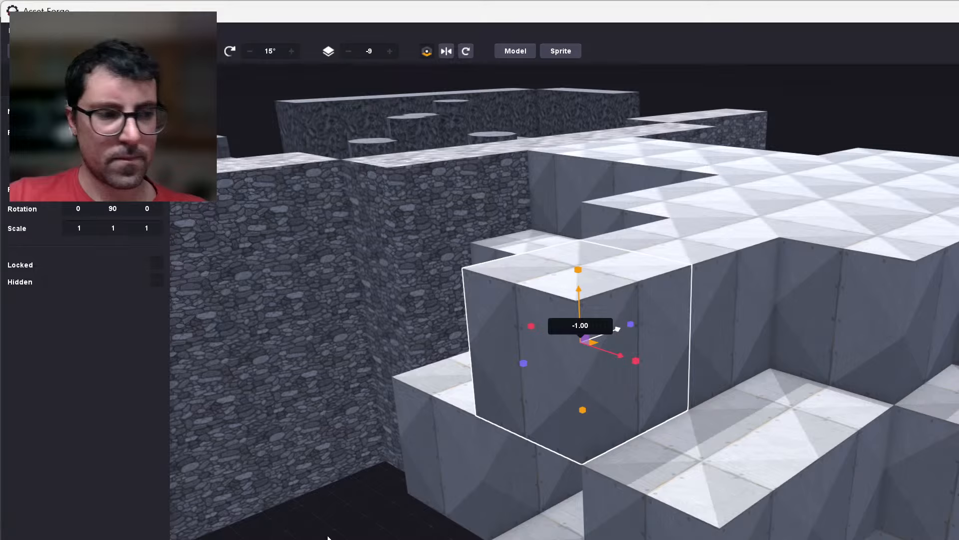
pyautogui.click(359, 534)
# Check how far the metal-plated passage's roof, walls and floor protrude relative to the stone walls and steps.
pyautogui.scroll(-6, 360, 533)
pyautogui.moveTo(603, 519); pyautogui.dragTo(602, 538, button='right')
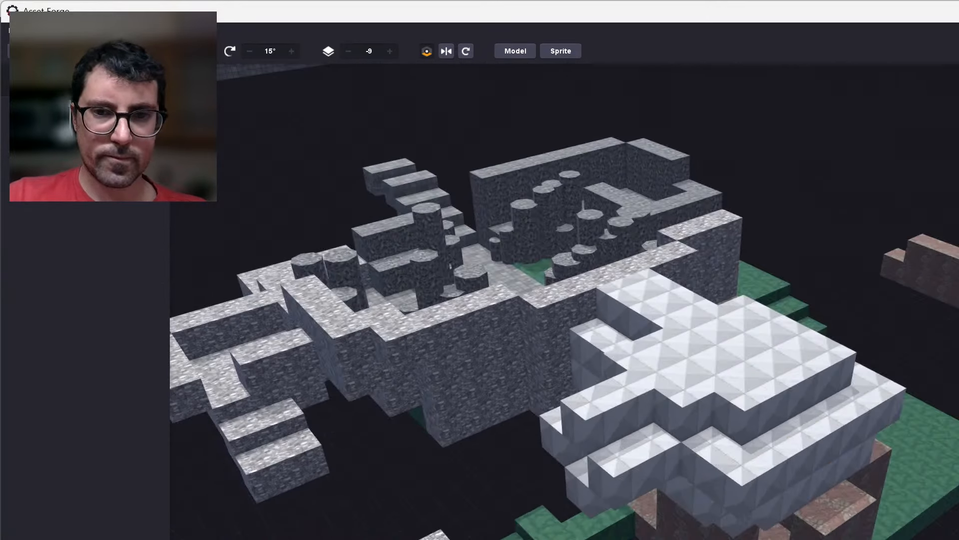
pyautogui.moveTo(470, 534); pyautogui.dragTo(574, 511, button='right')
pyautogui.scroll(8, 633, 406)
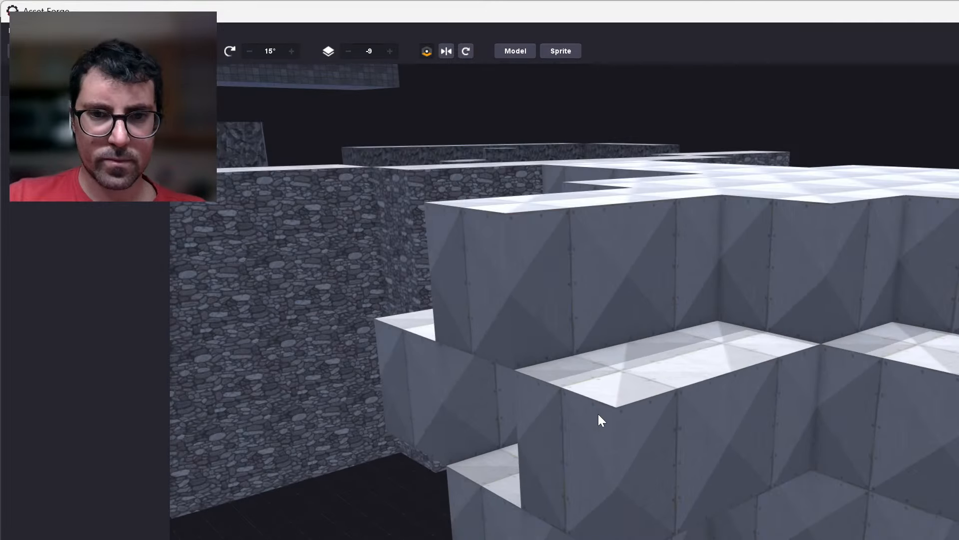
pyautogui.moveTo(599, 416); pyautogui.dragTo(721, 495, button='right')
pyautogui.scroll(-4, 740, 482)
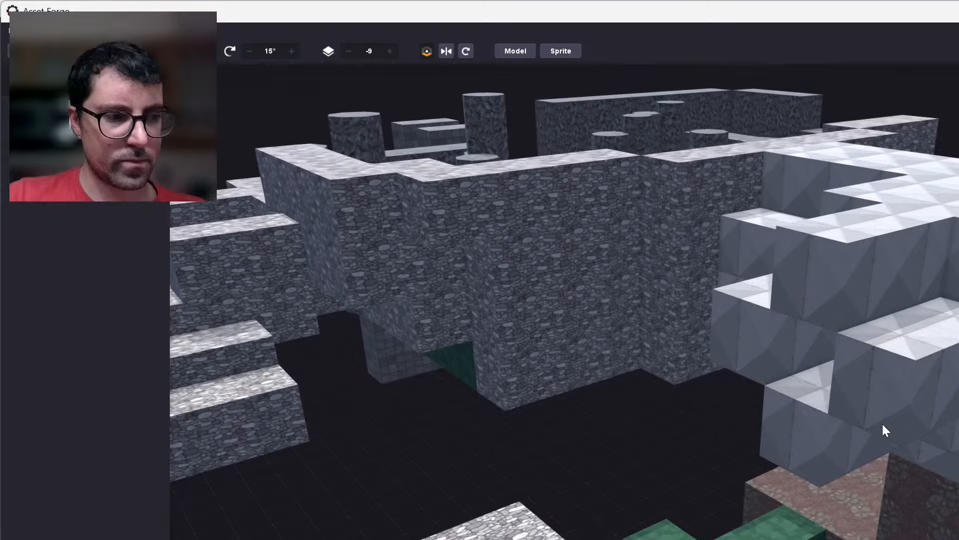
pyautogui.scroll(3, 845, 445)
pyautogui.scroll(4, 554, 430)
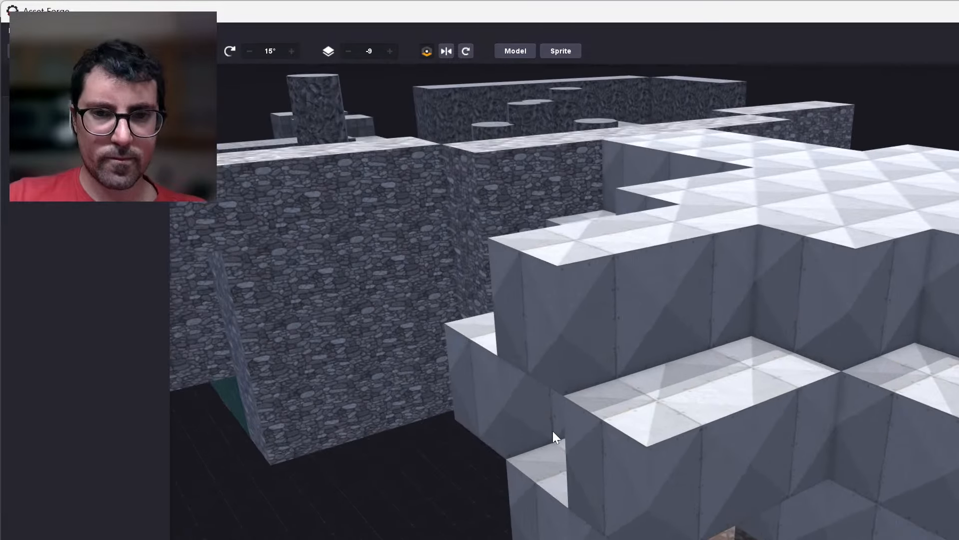
# Clone the end block of the passage's outer wall and move the copy 1.00 further outward.
pyautogui.click(631, 512)
pyautogui.hotkey('ctrl', 'd')
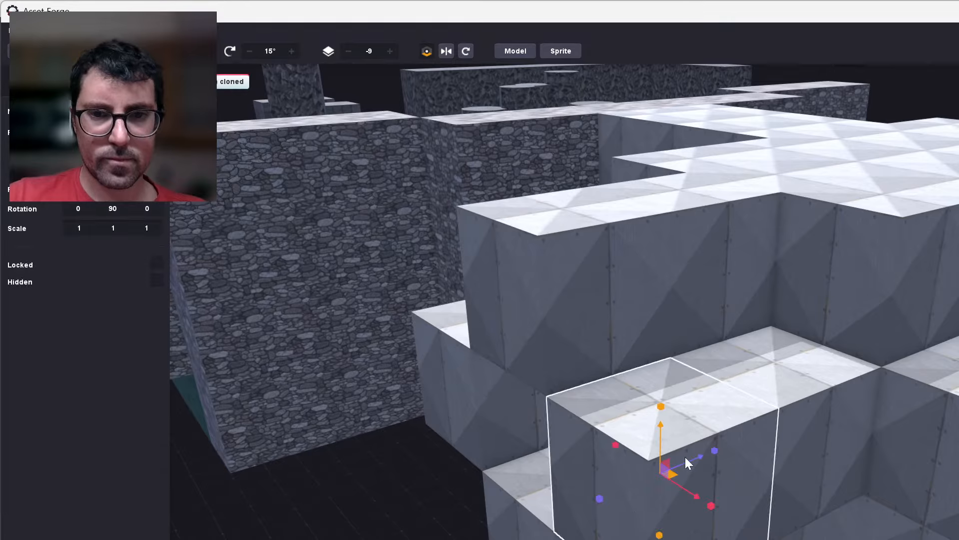
pyautogui.moveTo(687, 456)
pyautogui.mouseDown()
pyautogui.moveTo(640, 490)
pyautogui.moveTo(567, 514)
pyautogui.mouseUp()
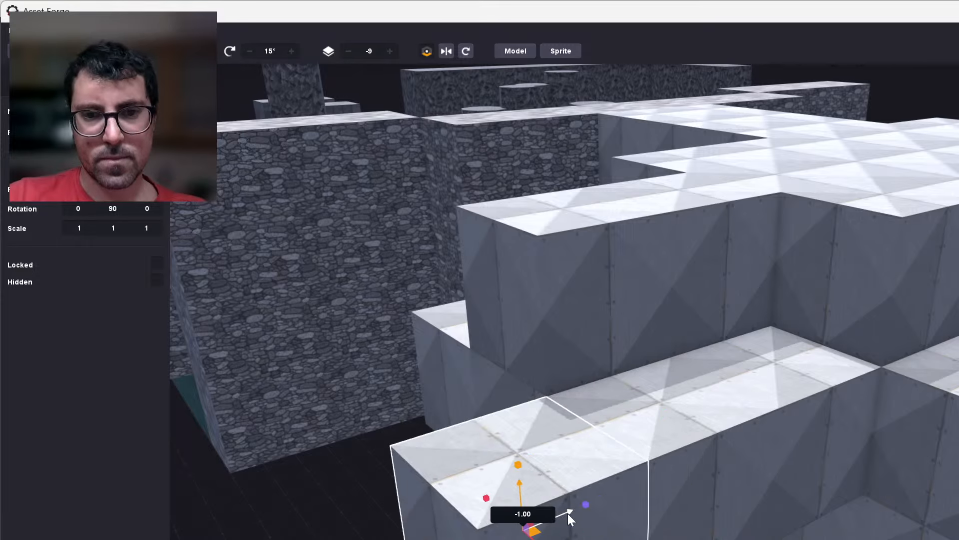
pyautogui.click(358, 484)
# Examine the lengthened passage together with the square stone ring and surrounding platforms from opposite sides.
pyautogui.moveTo(545, 490); pyautogui.dragTo(565, 482, button='right')
pyautogui.scroll(-6, 565, 481)
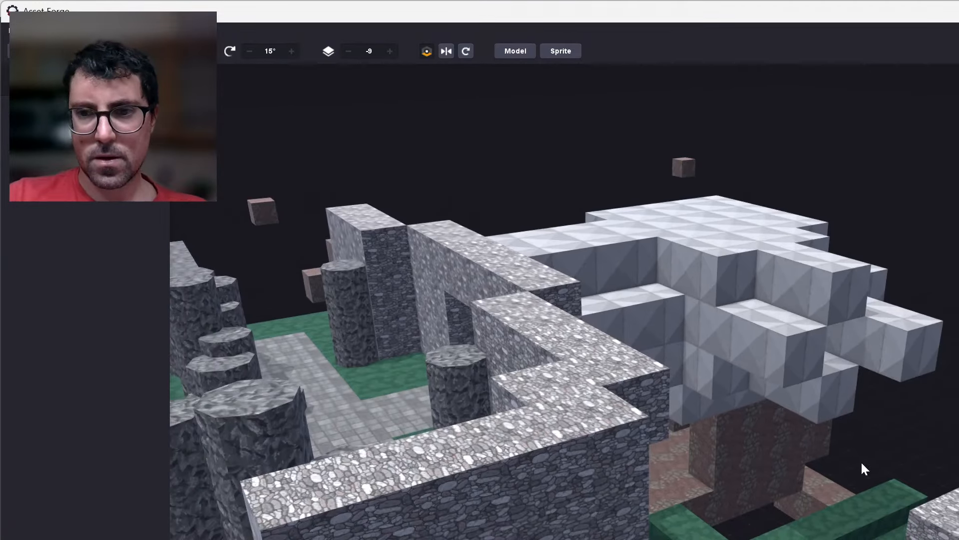
pyautogui.scroll(-3, 861, 460)
pyautogui.moveTo(883, 445); pyautogui.dragTo(649, 389, button='right')
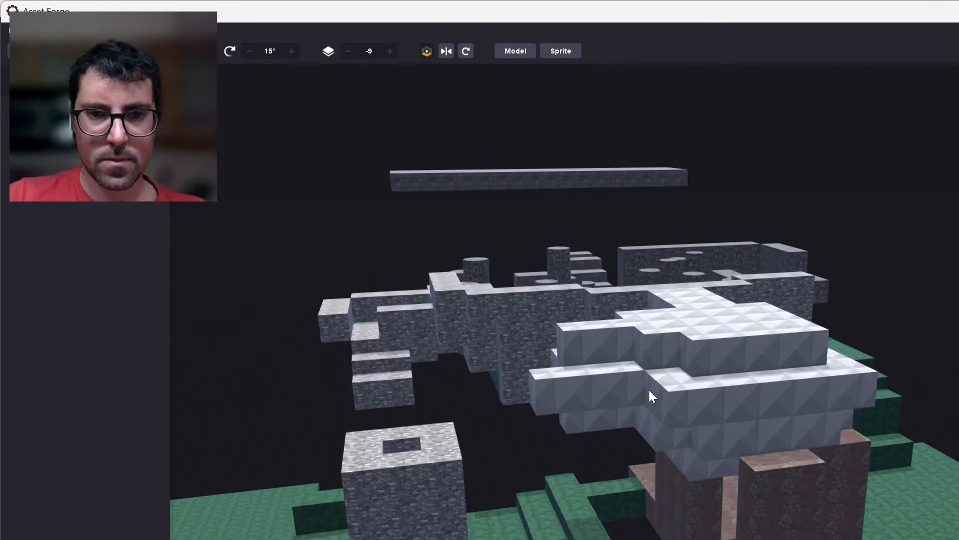
# Clone the end block of the metal-plated passage's floor and move the copy 1.00 further outward.
pyautogui.scroll(2, 392, 429)
pyautogui.scroll(2, 391, 429)
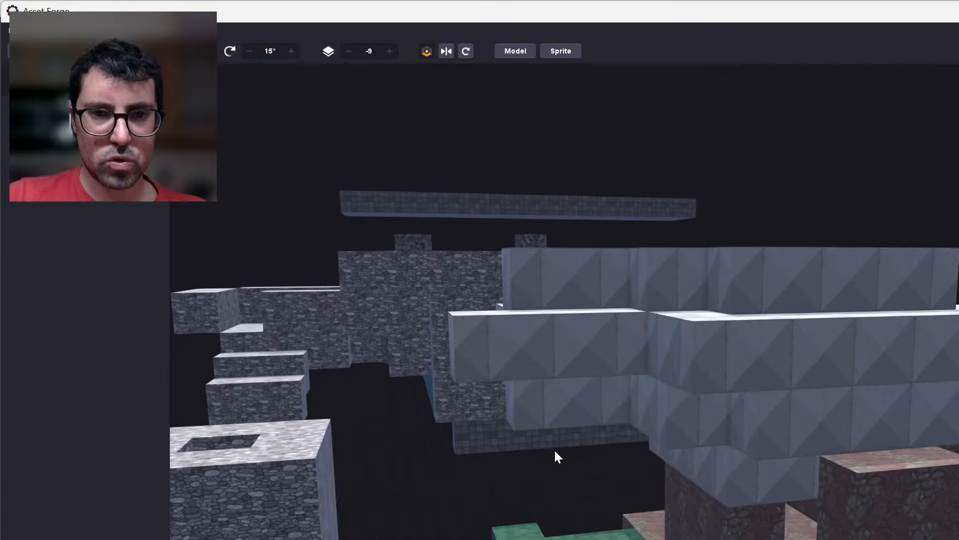
pyautogui.moveTo(554, 449); pyautogui.dragTo(667, 449, button='middle')
pyautogui.moveTo(667, 448); pyautogui.dragTo(783, 469, button='right')
pyautogui.moveTo(784, 469); pyautogui.dragTo(691, 502, button='middle')
pyautogui.moveTo(693, 503); pyautogui.dragTo(634, 412, button='right')
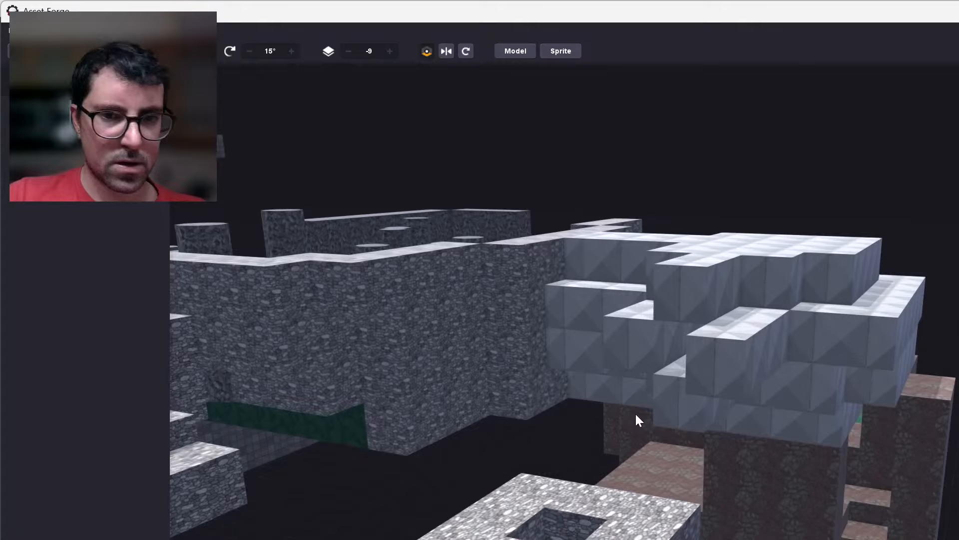
pyautogui.scroll(3, 709, 383)
pyautogui.scroll(5, 709, 384)
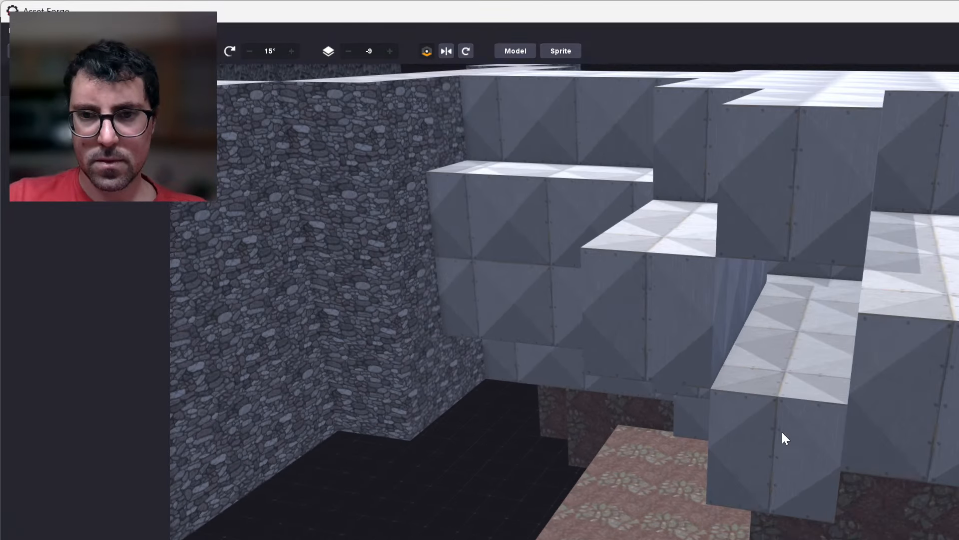
pyautogui.click(784, 438)
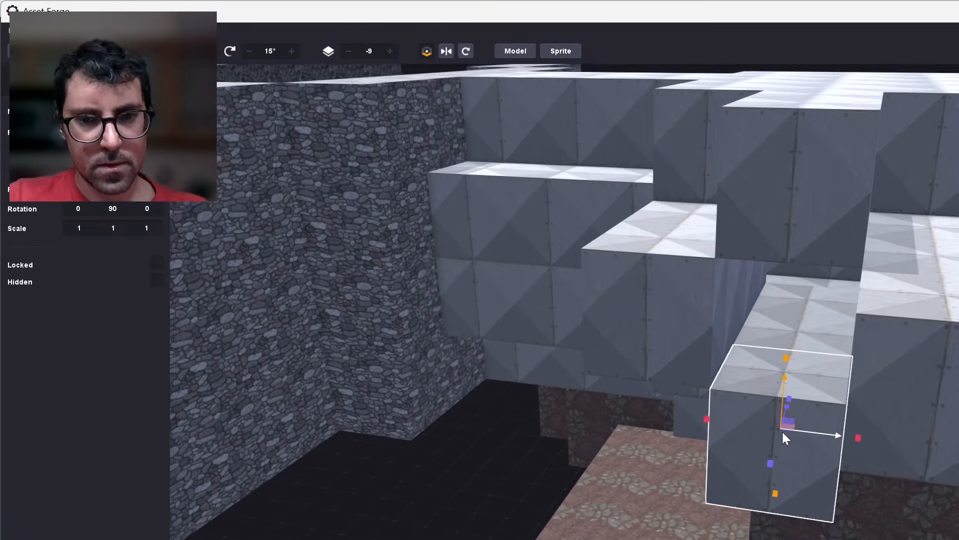
pyautogui.hotkey('ctrl', 'd')
pyautogui.moveTo(790, 406)
pyautogui.mouseDown()
pyautogui.moveTo(762, 488)
pyautogui.moveTo(795, 471)
pyautogui.mouseUp()
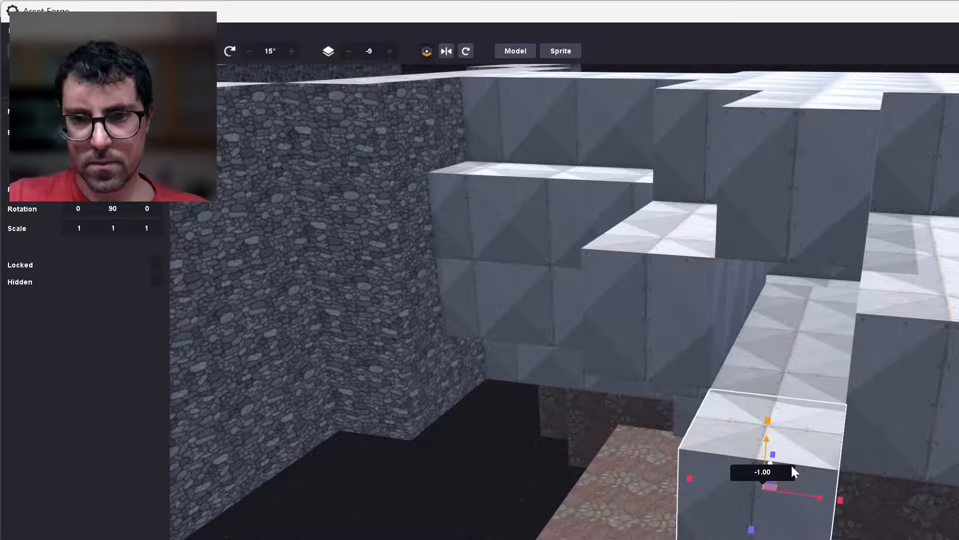
pyautogui.click(540, 525)
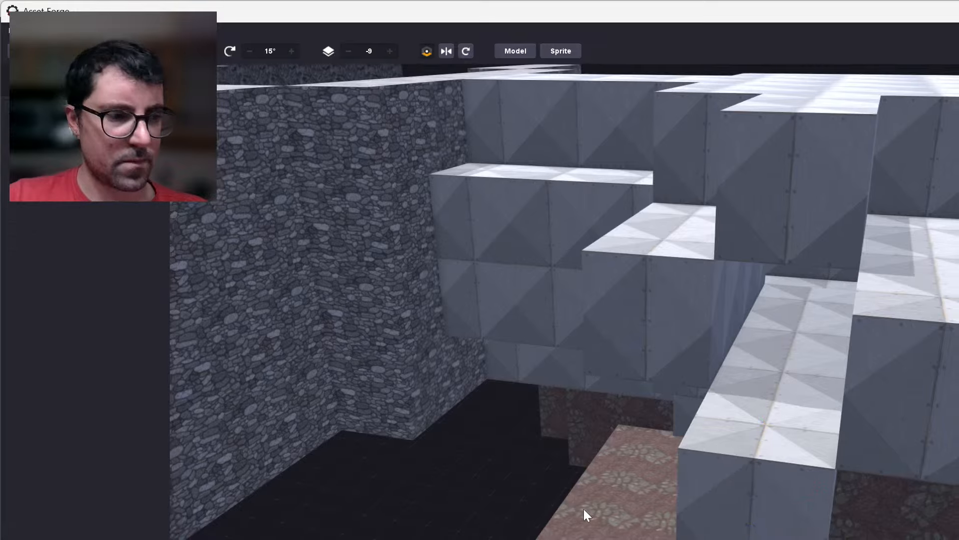
# Extend the passage's floor toward the square stone ring with two more cloned blocks, moving the last copy 1.00 outward.
pyautogui.scroll(-5, 600, 512)
pyautogui.moveTo(630, 515); pyautogui.dragTo(642, 451, button='right')
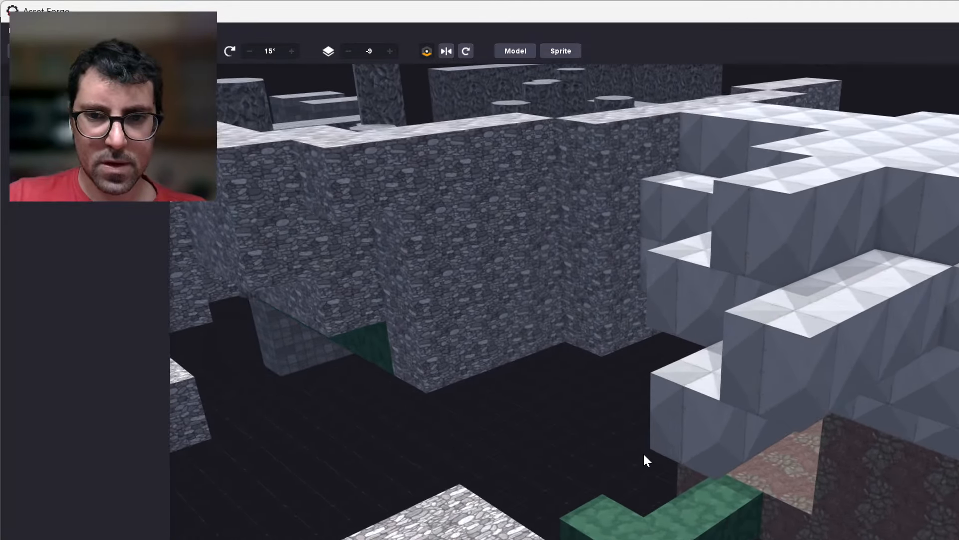
pyautogui.scroll(3, 753, 436)
pyautogui.click(754, 436)
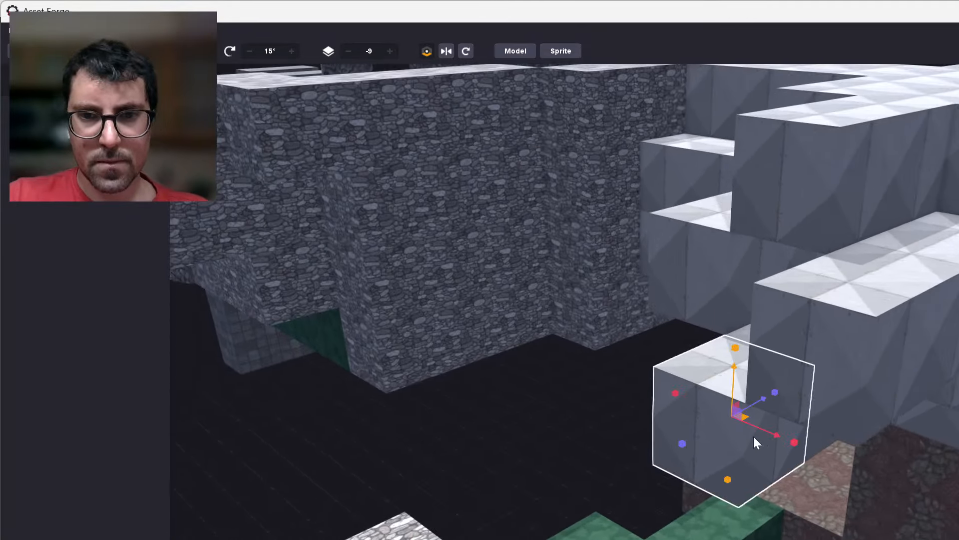
pyautogui.hotkey('ctrl', 'd')
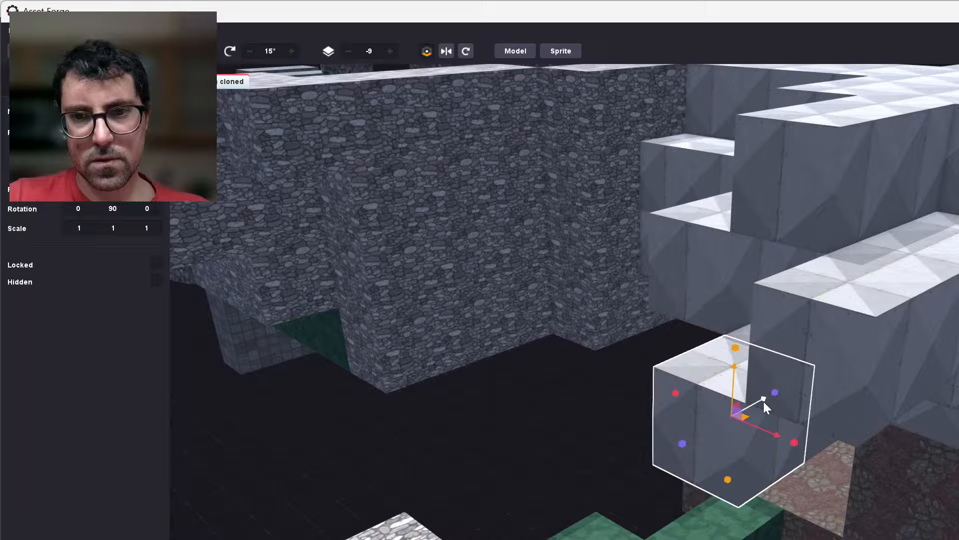
pyautogui.moveTo(764, 400); pyautogui.dragTo(622, 481)
pyautogui.hotkey('ctrl', 'd')
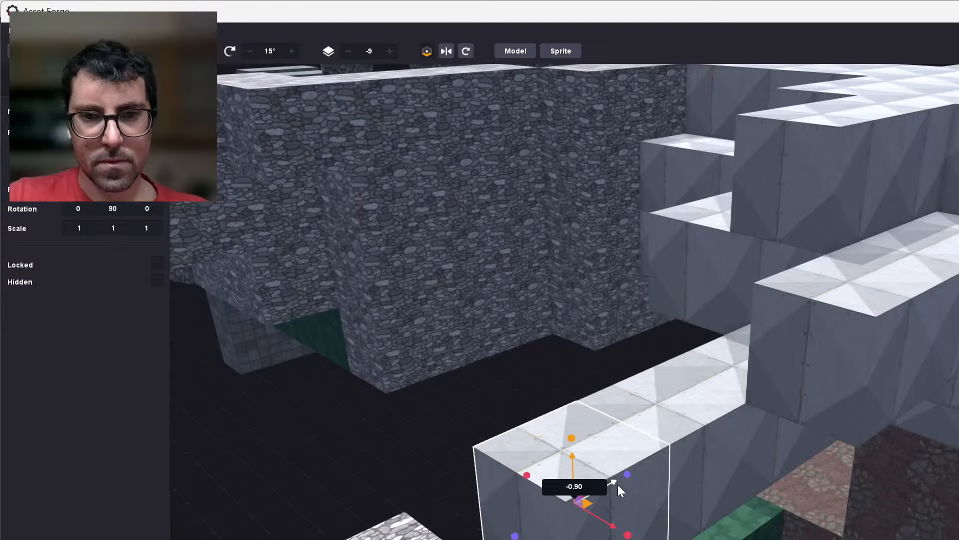
pyautogui.moveTo(619, 490); pyautogui.dragTo(615, 491)
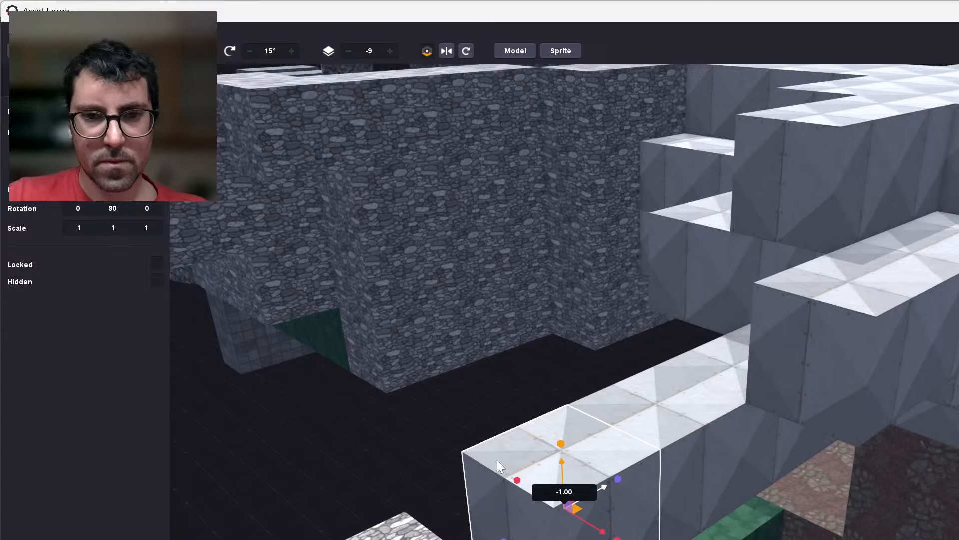
# Clone the middle block of the stone ring's side nearest the metal-plated floor and raise the copy 1.00.
pyautogui.moveTo(494, 436); pyautogui.dragTo(639, 394, button='right')
pyautogui.scroll(2, 639, 370)
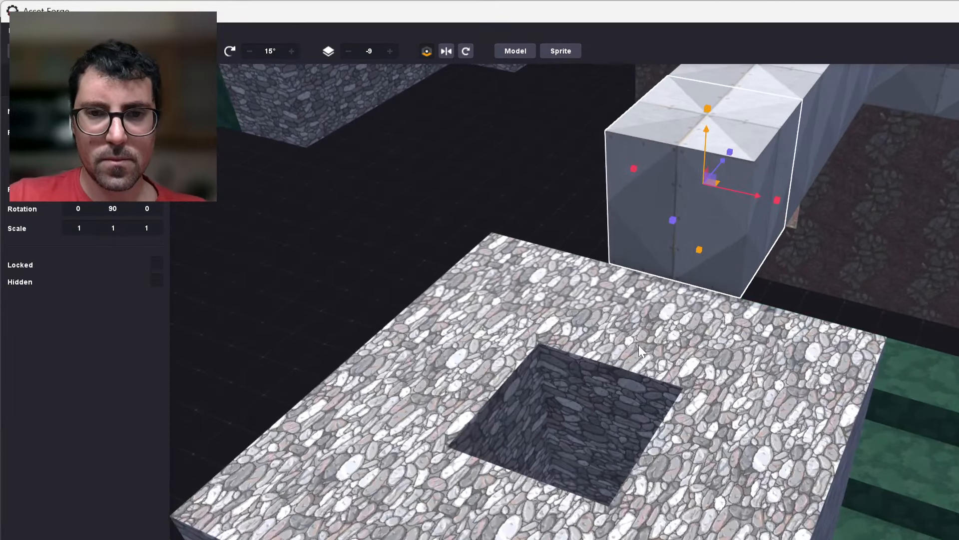
pyautogui.moveTo(638, 345); pyautogui.dragTo(679, 466, button='middle')
pyautogui.click(678, 466)
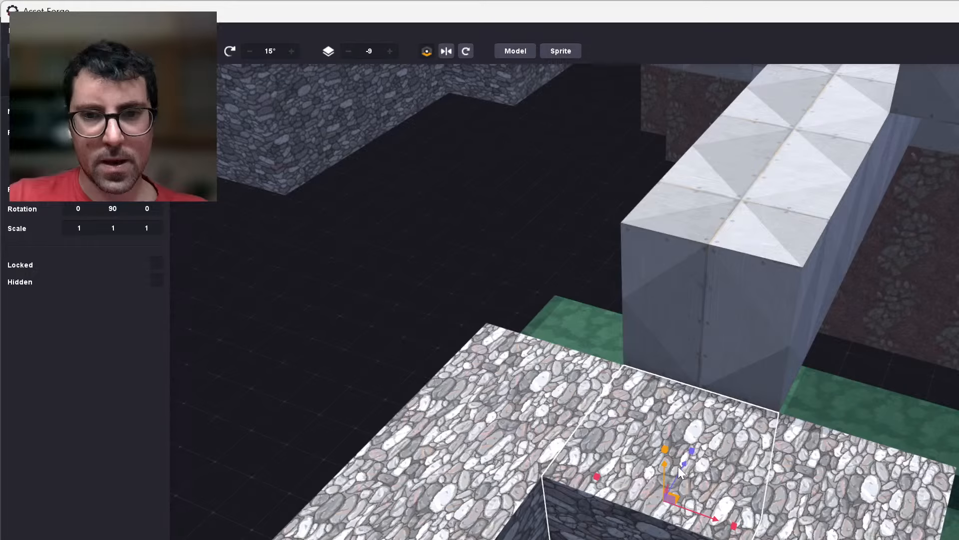
pyautogui.hotkey('ctrl', 'd')
pyautogui.moveTo(666, 466); pyautogui.dragTo(658, 409)
pyautogui.moveTo(659, 362); pyautogui.dragTo(659, 357)
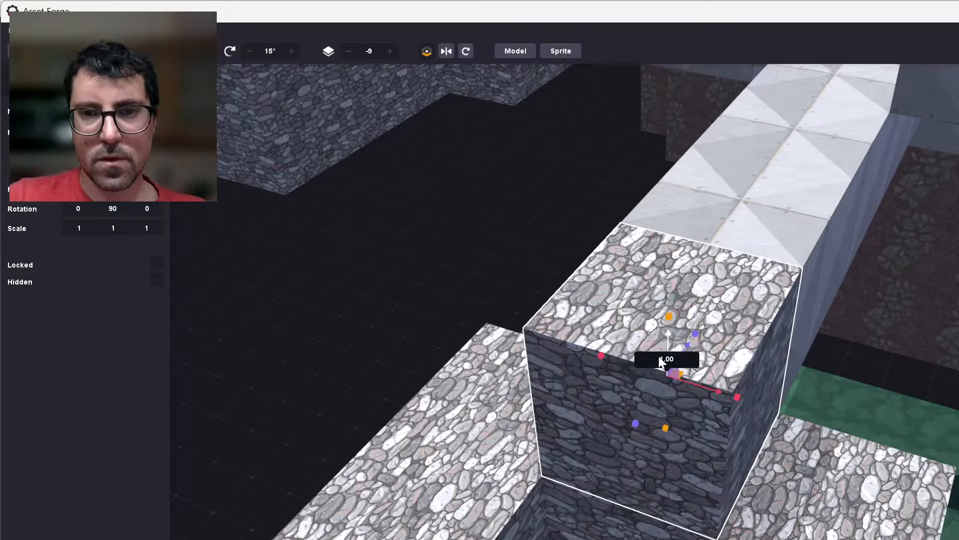
pyautogui.click(439, 358)
# Clone the middle block of a neighbouring side of the stone ring and raise the copy 1.00.
pyautogui.scroll(-5, 439, 358)
pyautogui.moveTo(736, 448); pyautogui.dragTo(869, 457, button='right')
pyautogui.scroll(2, 685, 209)
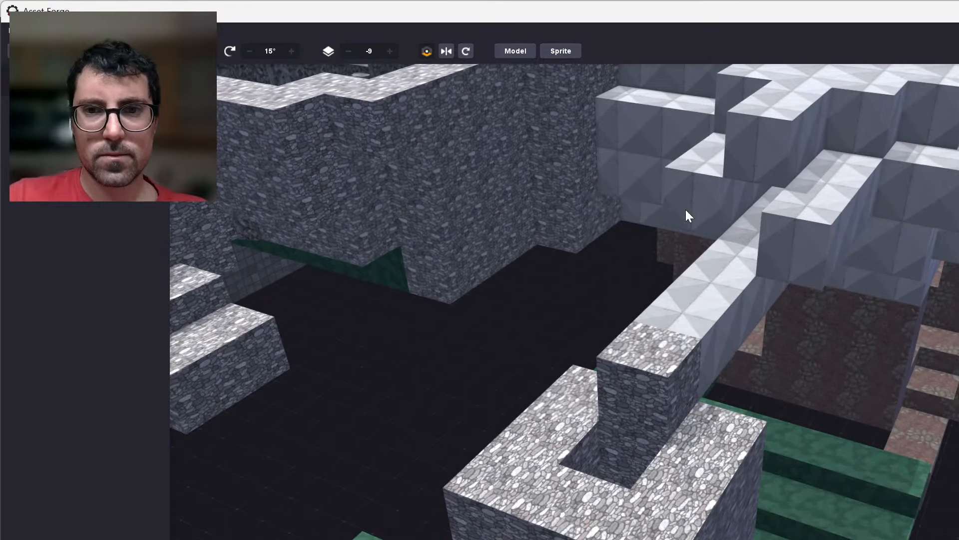
pyautogui.scroll(1, 685, 209)
pyautogui.moveTo(532, 452); pyautogui.dragTo(691, 451, button='right')
pyautogui.doubleClick(692, 451)
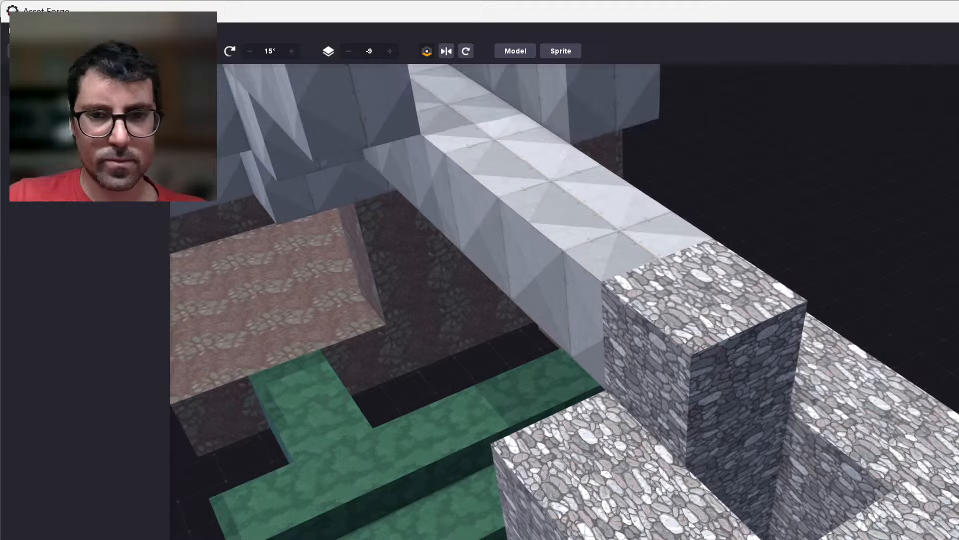
pyautogui.hotkey('ctrl', 'd')
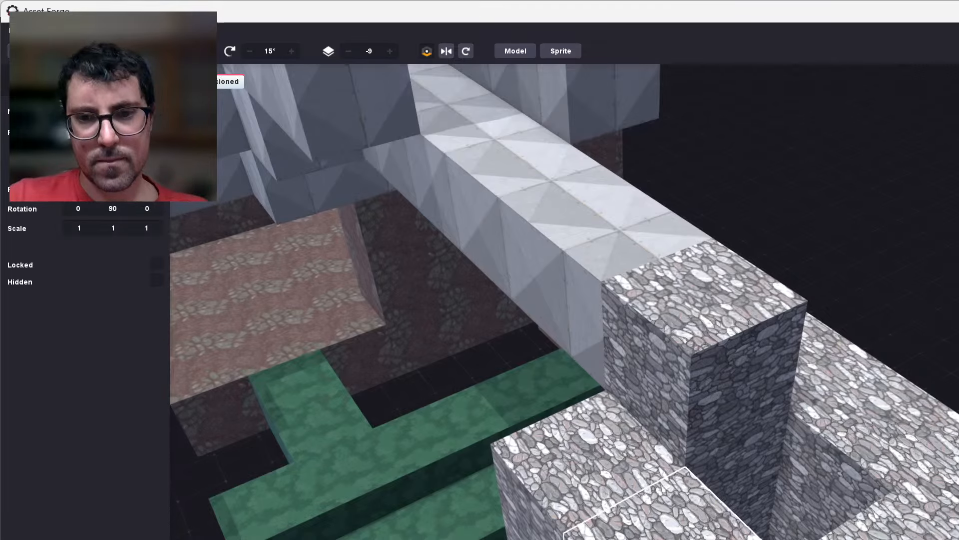
pyautogui.moveTo(684, 539); pyautogui.dragTo(698, 447)
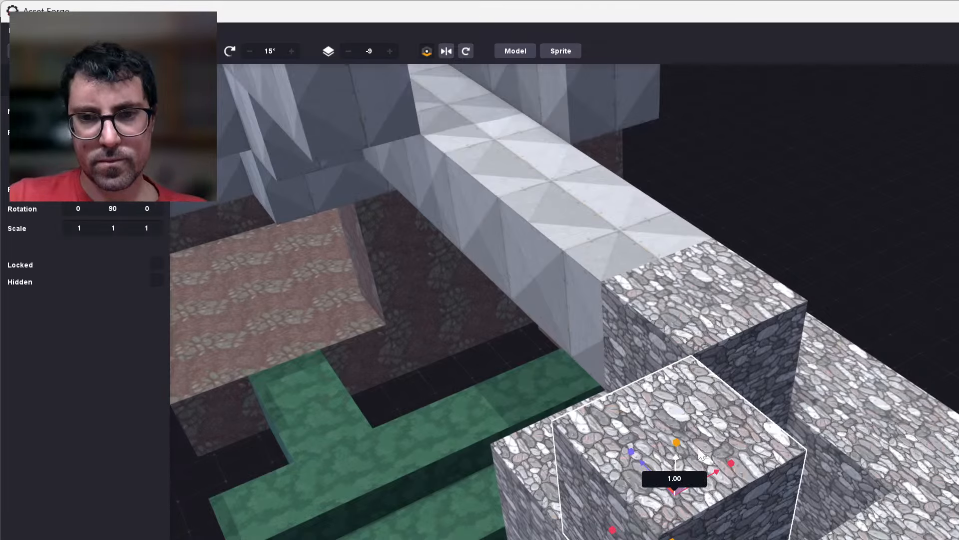
# Clone the middle blocks of the stone ring's two remaining sides and raise each copy 1.00.
pyautogui.click(871, 404)
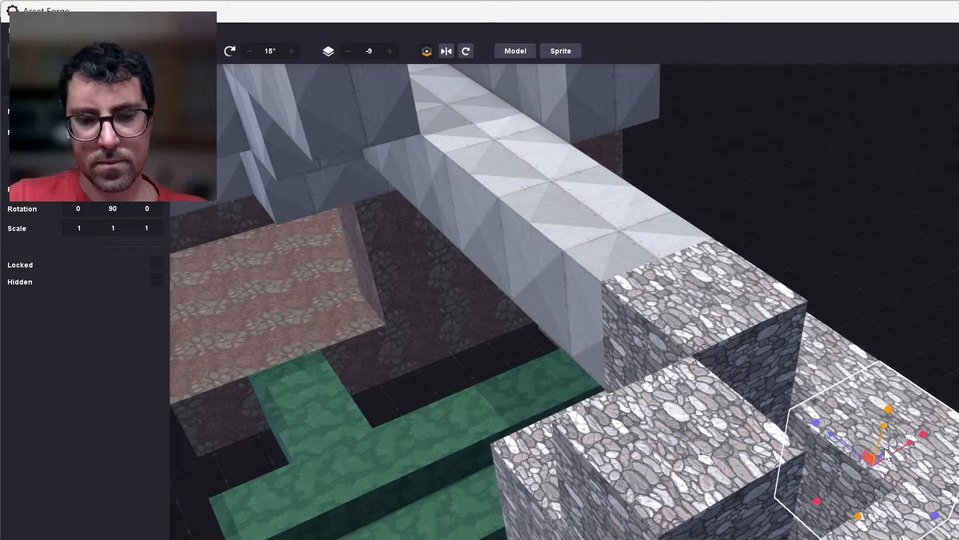
pyautogui.hotkey('ctrl', 'd')
pyautogui.moveTo(881, 436); pyautogui.dragTo(906, 328)
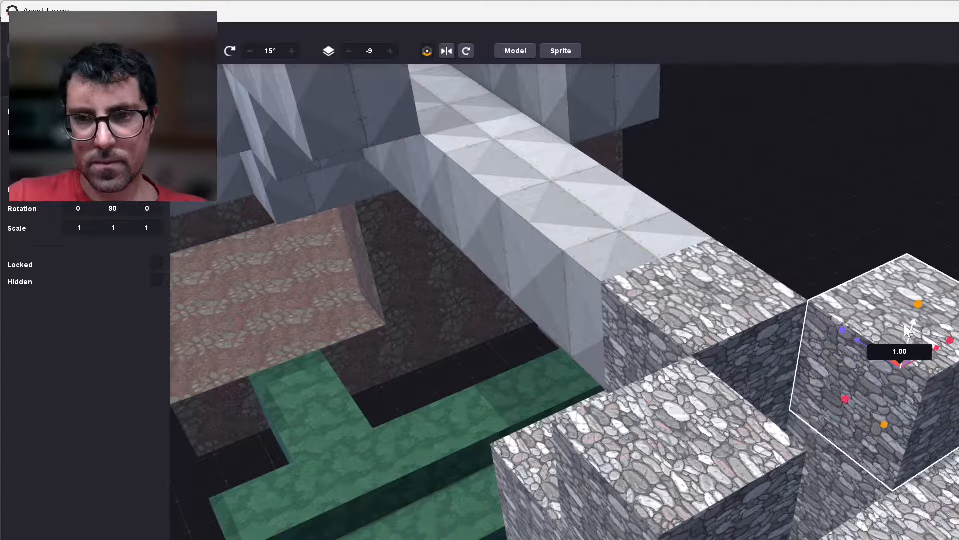
pyautogui.click(894, 524)
pyautogui.hotkey('ctrl', 'd')
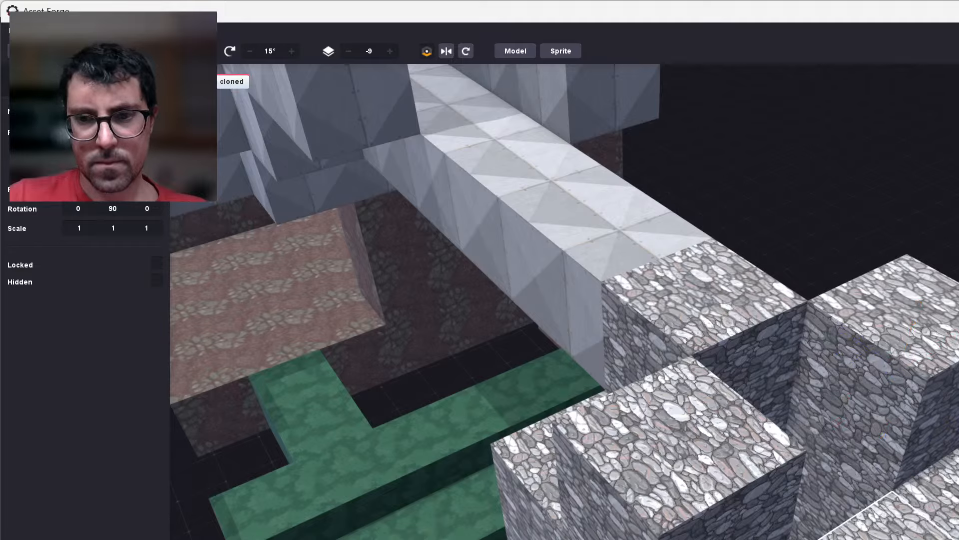
pyautogui.moveTo(906, 527); pyautogui.dragTo(912, 469)
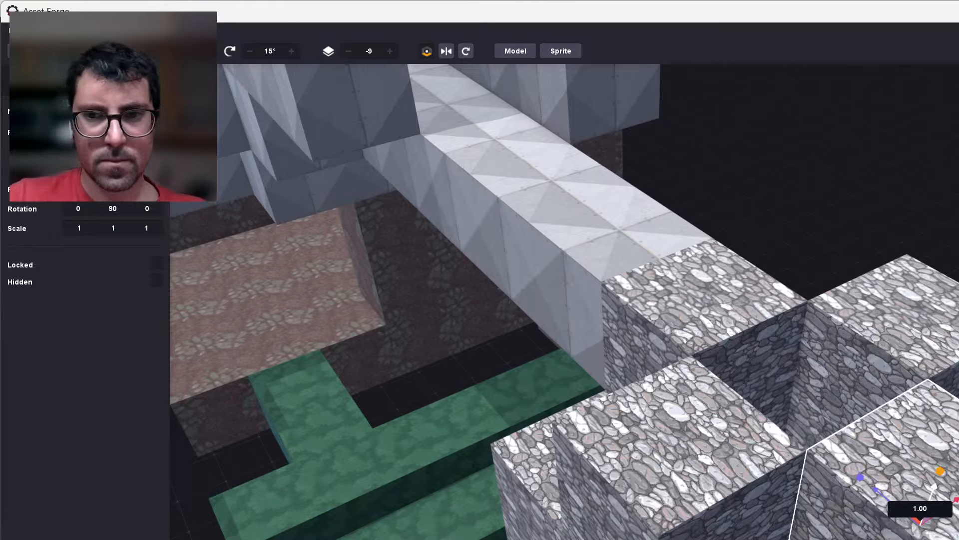
# Examine how the raised stone ring relates to the metal-plated walkway, floating stone steps and green platforms from the side and above.
pyautogui.moveTo(949, 492); pyautogui.dragTo(797, 485, button='right')
pyautogui.scroll(-1, 813, 476)
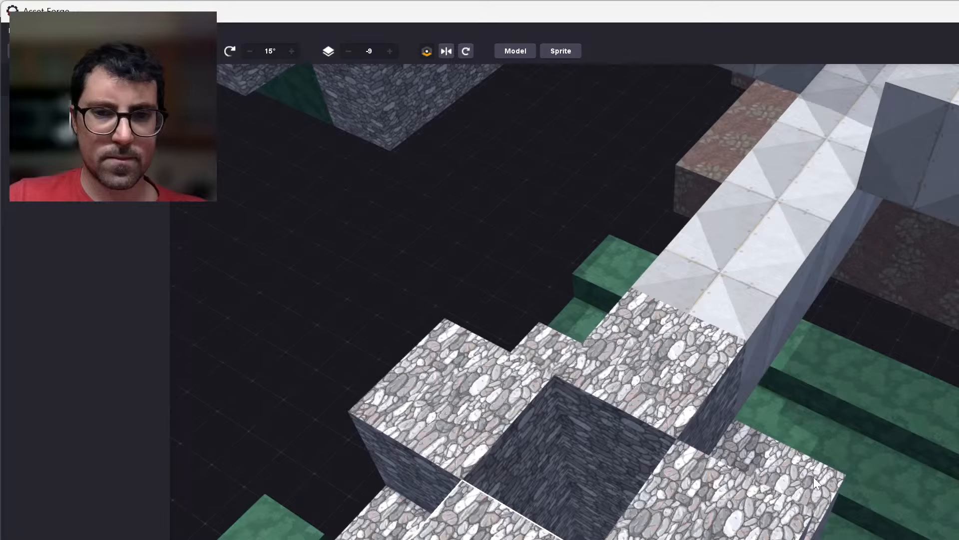
pyautogui.scroll(-3, 814, 477)
pyautogui.scroll(-2, 829, 479)
pyautogui.moveTo(905, 462); pyautogui.dragTo(834, 533, button='right')
pyautogui.scroll(1, 631, 515)
pyautogui.scroll(2, 603, 525)
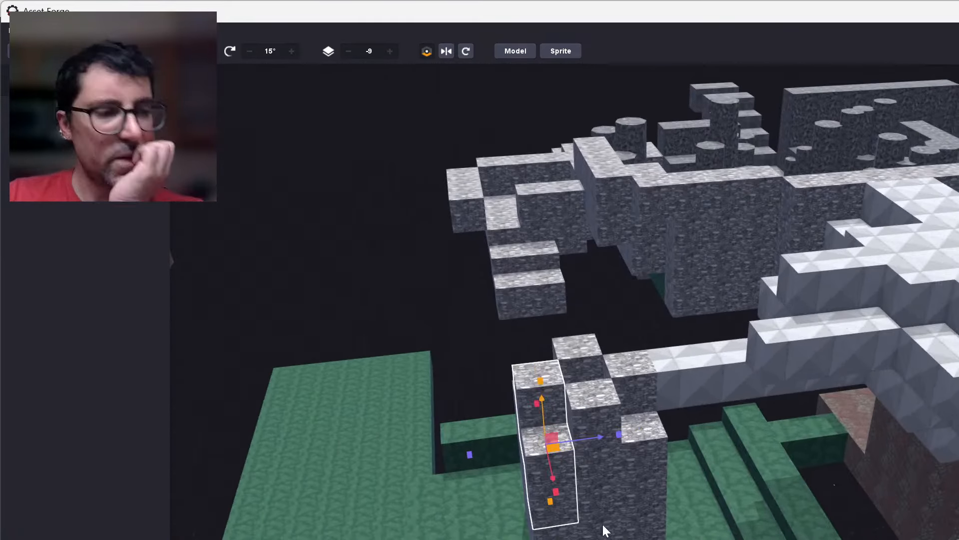
pyautogui.scroll(2, 603, 524)
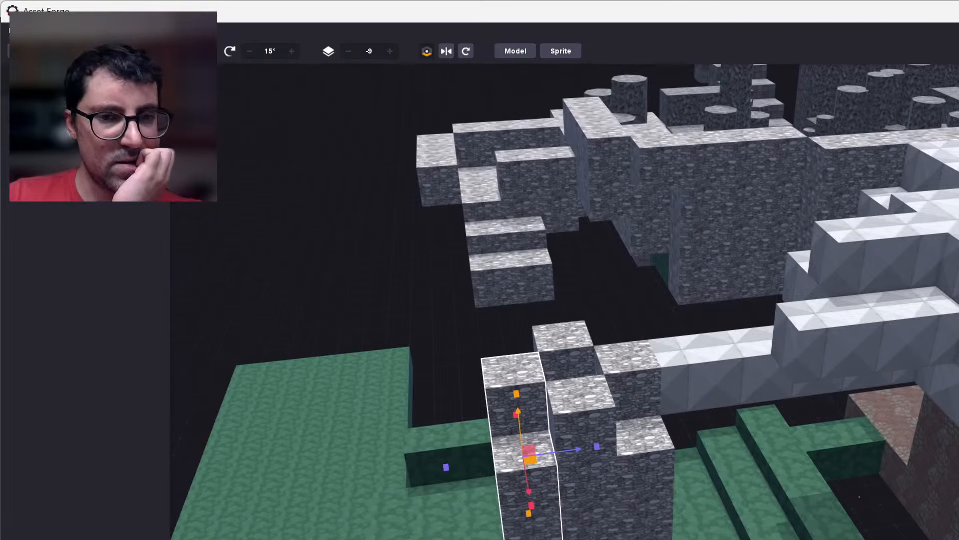
pyautogui.scroll(2, 603, 525)
pyautogui.scroll(-5, 603, 525)
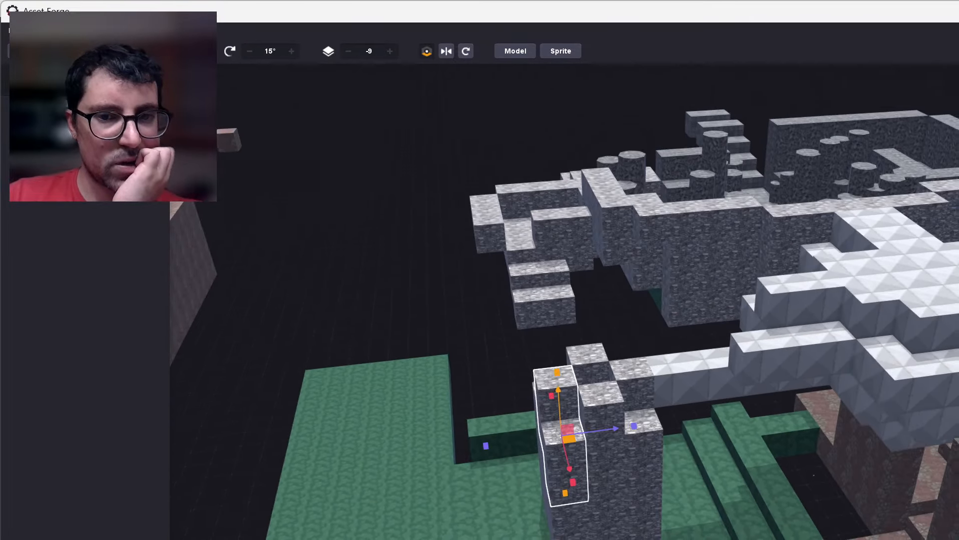
pyautogui.moveTo(602, 525); pyautogui.dragTo(599, 429, button='right')
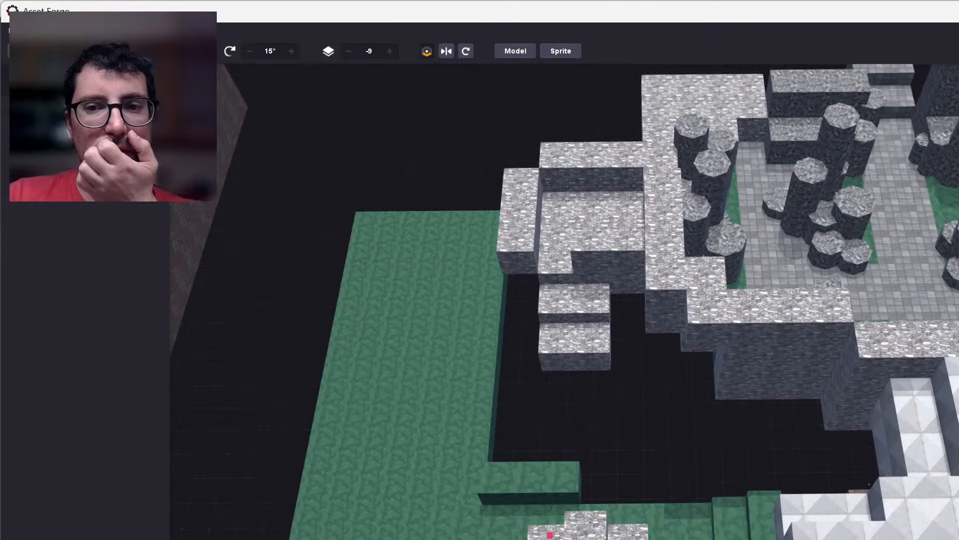
pyautogui.moveTo(700, 464); pyautogui.dragTo(710, 497, button='right')
pyautogui.moveTo(711, 498); pyautogui.dragTo(712, 408, button='middle')
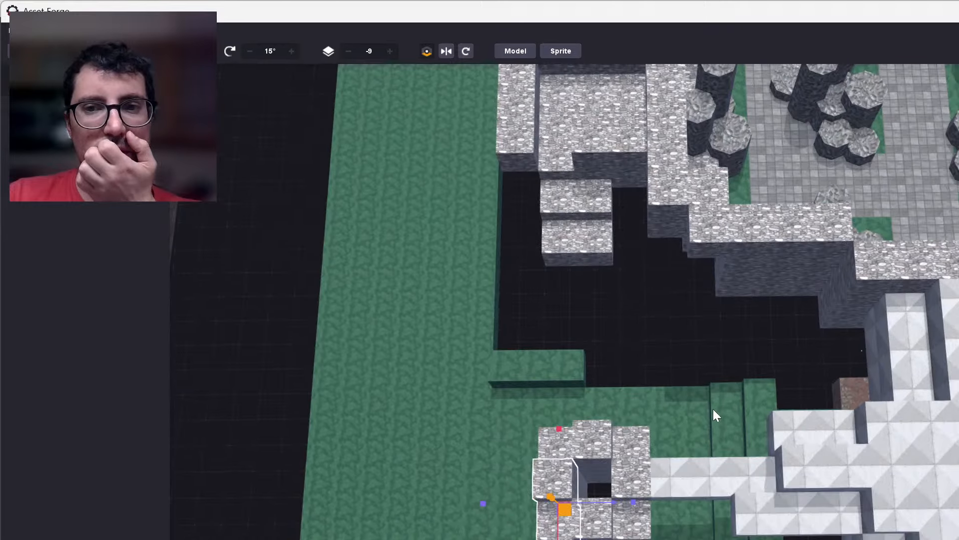
pyautogui.moveTo(713, 534); pyautogui.dragTo(717, 453, button='middle')
pyautogui.scroll(-1, 717, 453)
pyautogui.scroll(1, 721, 449)
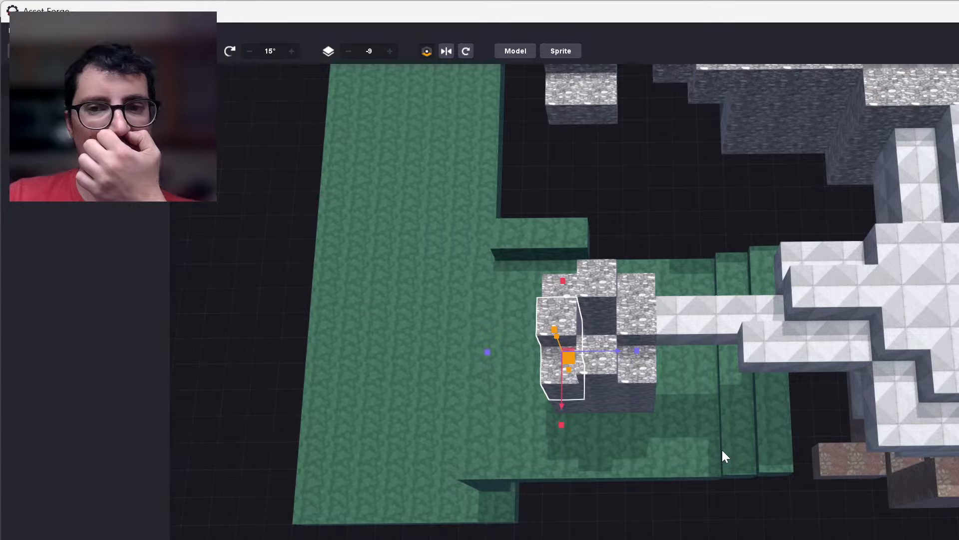
pyautogui.moveTo(722, 448); pyautogui.dragTo(665, 412, button='right')
# Delete four adjoining metal-plated roof blocks over the passage to cut a square opening.
pyautogui.scroll(2, 666, 411)
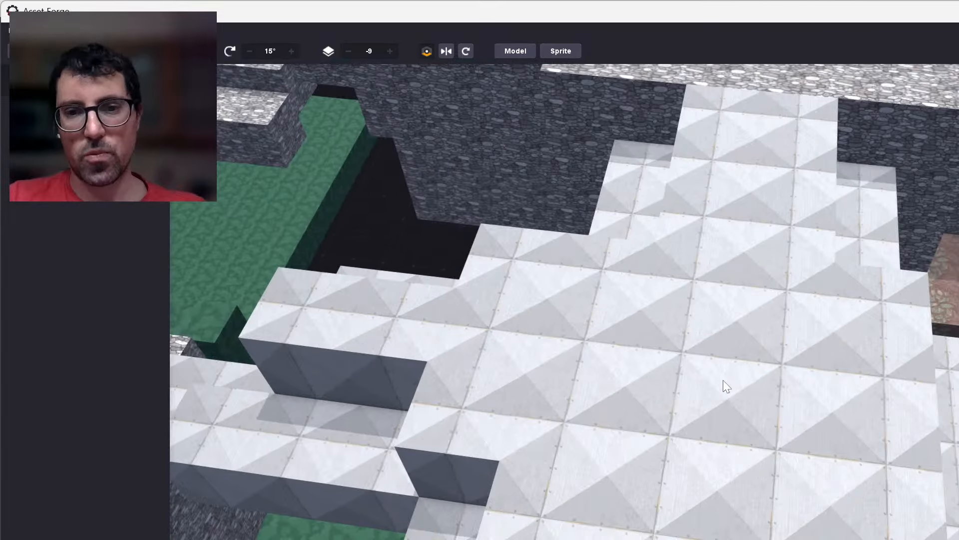
pyautogui.click(724, 380)
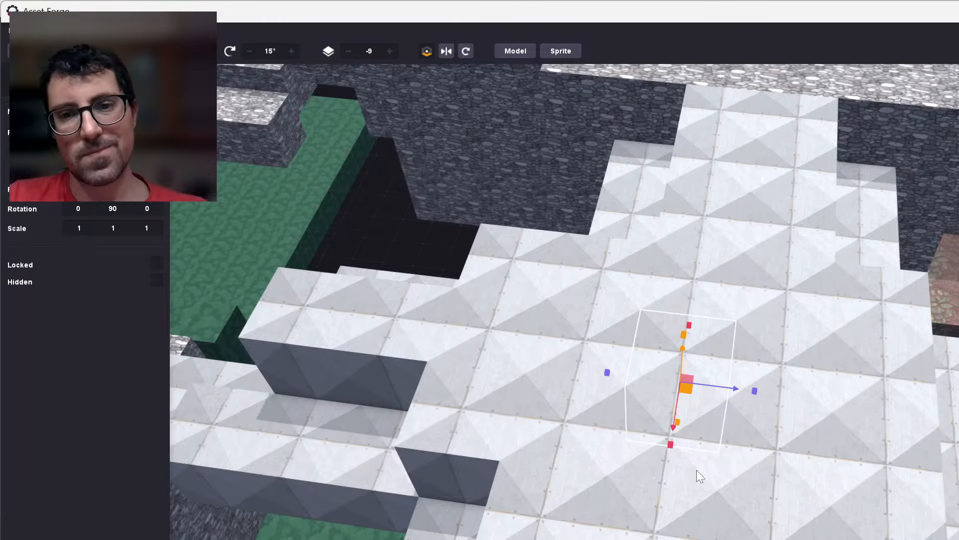
pyautogui.press('Down')
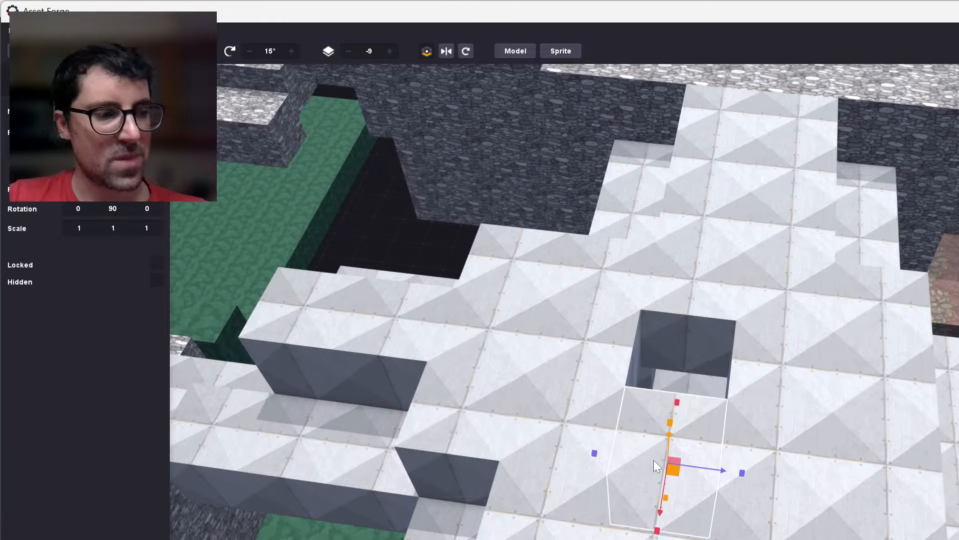
pyautogui.press('Delete')
pyautogui.click(762, 472)
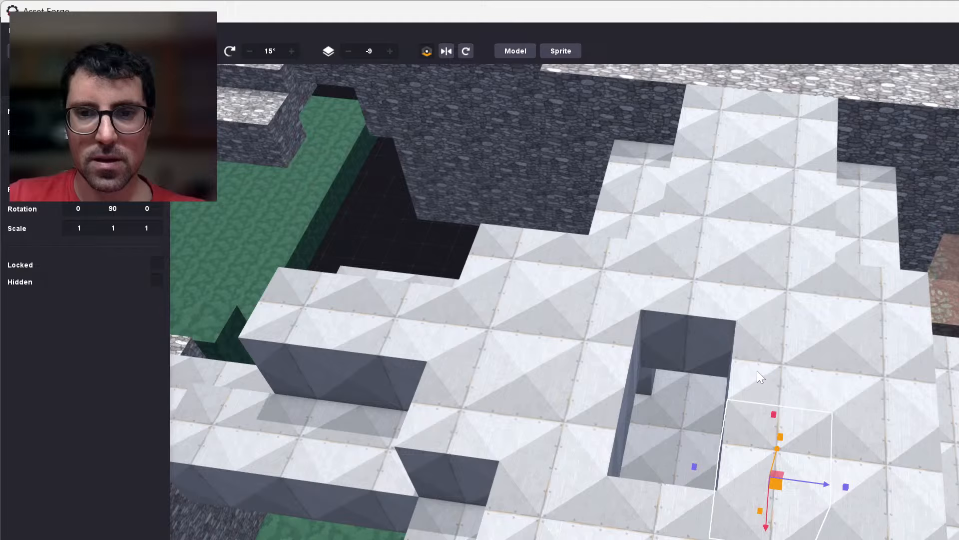
pyautogui.press('Delete')
pyautogui.click(767, 341)
pyautogui.press('Delete')
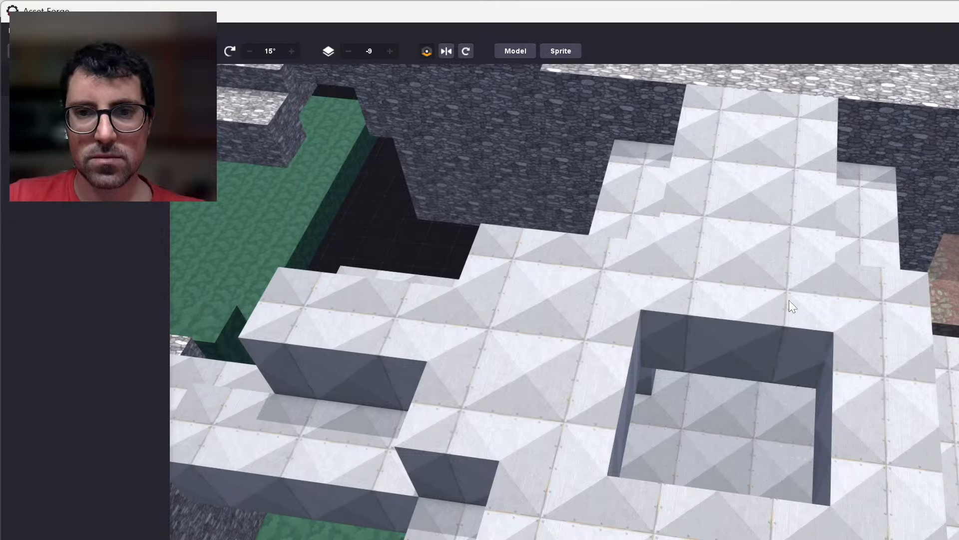
# Delete two more roof blocks to extend the opening towards the stone wall.
pyautogui.click(670, 295)
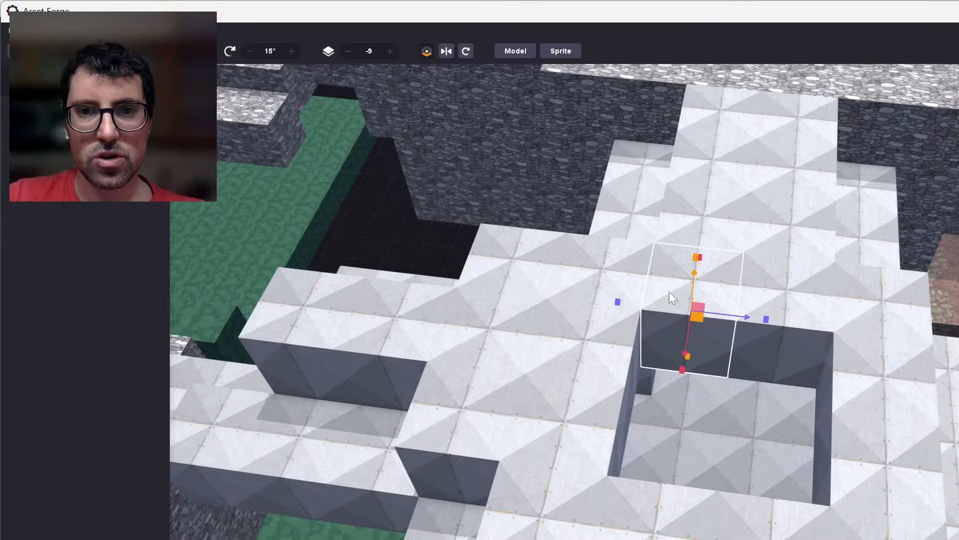
pyautogui.press('Delete')
pyautogui.click(772, 312)
pyautogui.press('Delete')
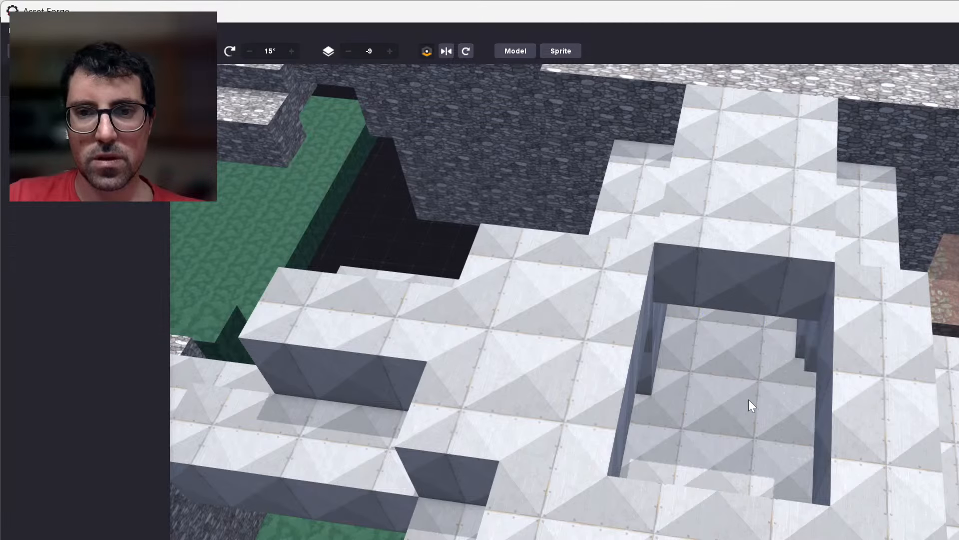
# Delete two metal-plated wall blocks beneath the overhanging ledge to open a window into the passage, leaving nothing selected.
pyautogui.moveTo(748, 400); pyautogui.dragTo(737, 430, button='right')
pyautogui.scroll(-3, 745, 528)
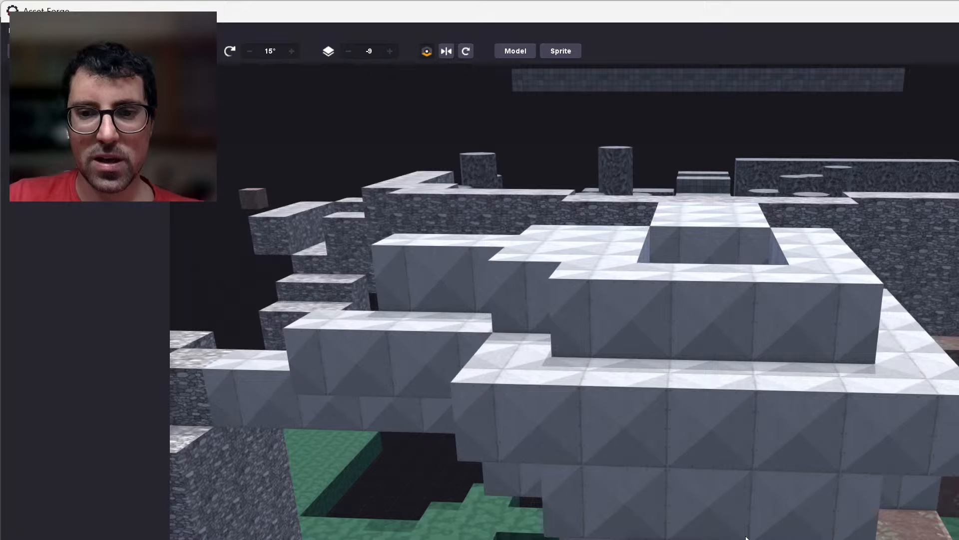
pyautogui.click(729, 518)
pyautogui.scroll(4, 697, 509)
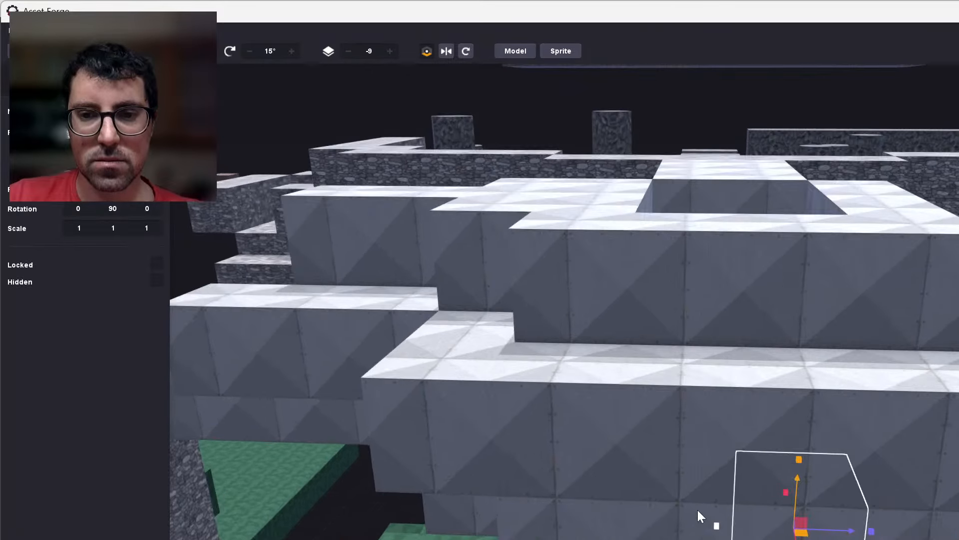
pyautogui.press('Delete')
pyautogui.click(696, 532)
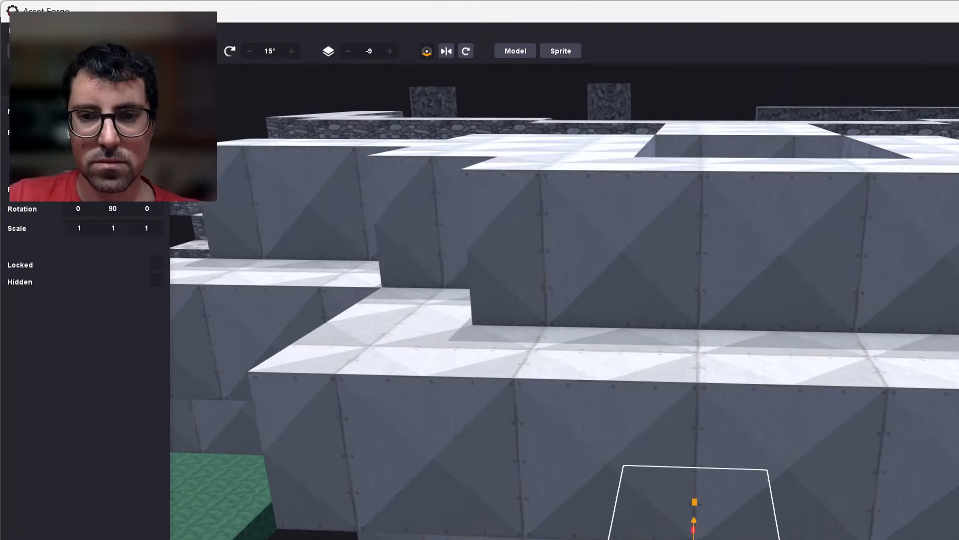
pyautogui.keyDown('shift'); pyautogui.click(810, 522); pyautogui.keyUp('shift')
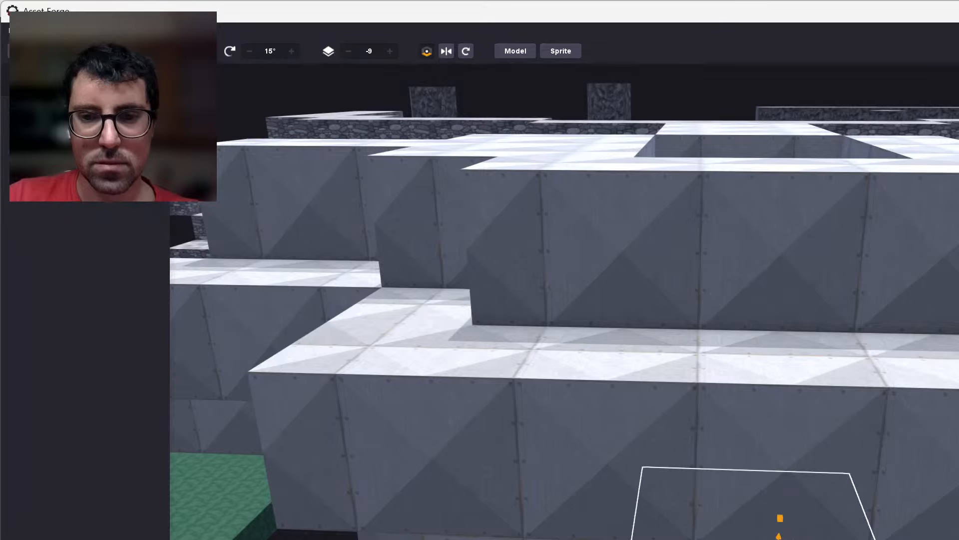
pyautogui.moveTo(809, 522); pyautogui.dragTo(803, 483, button='right')
pyautogui.moveTo(795, 499); pyautogui.dragTo(793, 506, button='right')
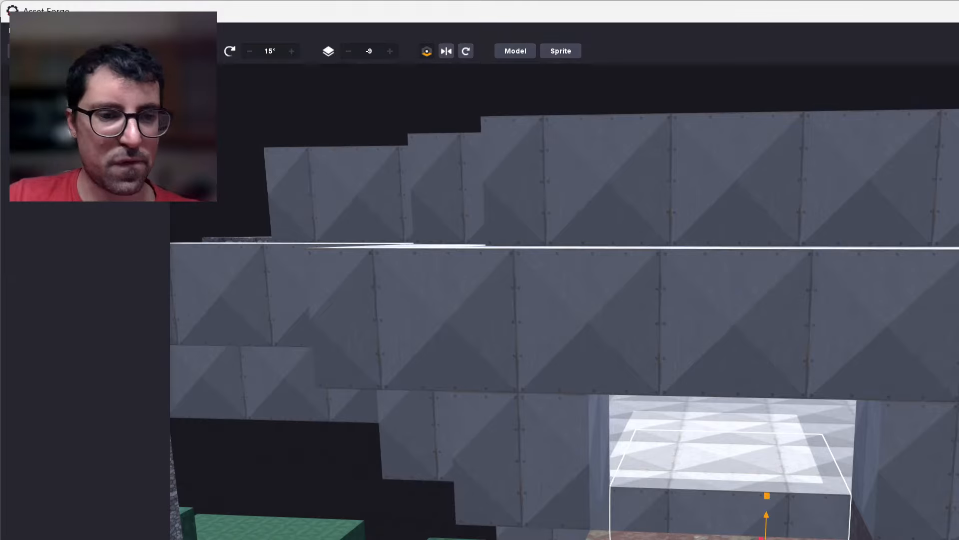
pyautogui.press('Escape')
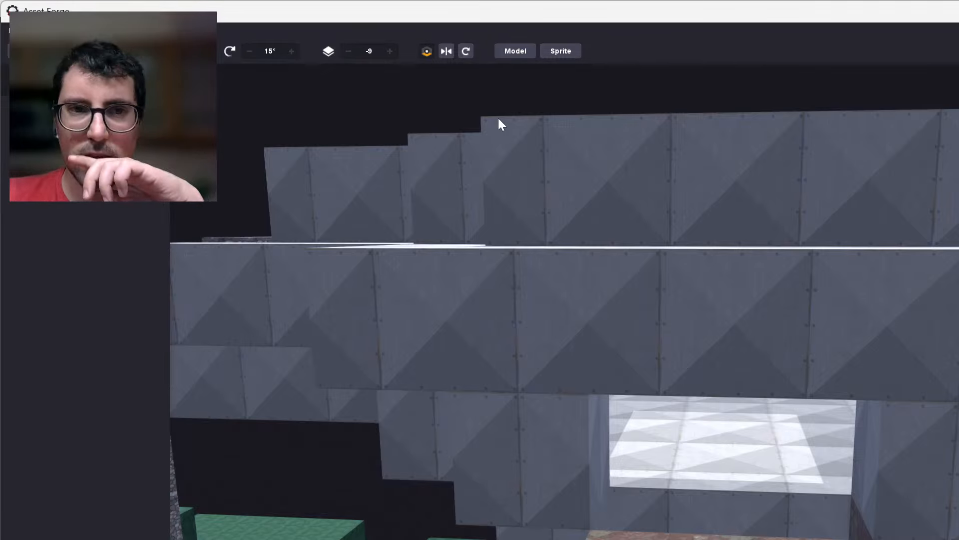
# Clone the end block of the walkway's side wall facing the stone cliff and move the copy one block towards the stone ring.
pyautogui.scroll(-5, 385, 334)
pyautogui.moveTo(419, 459); pyautogui.dragTo(450, 473, button='right')
pyautogui.moveTo(453, 505); pyautogui.dragTo(709, 463, button='right')
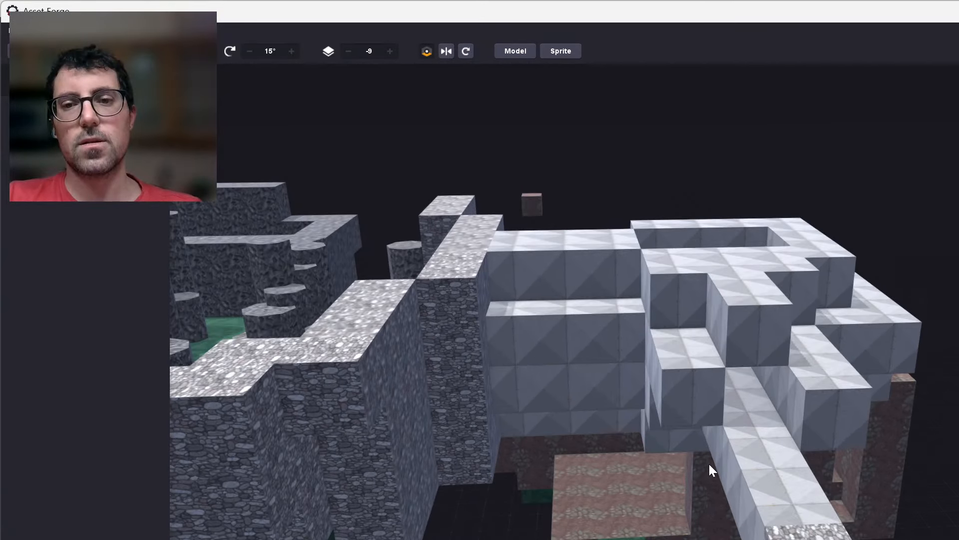
pyautogui.scroll(5, 687, 392)
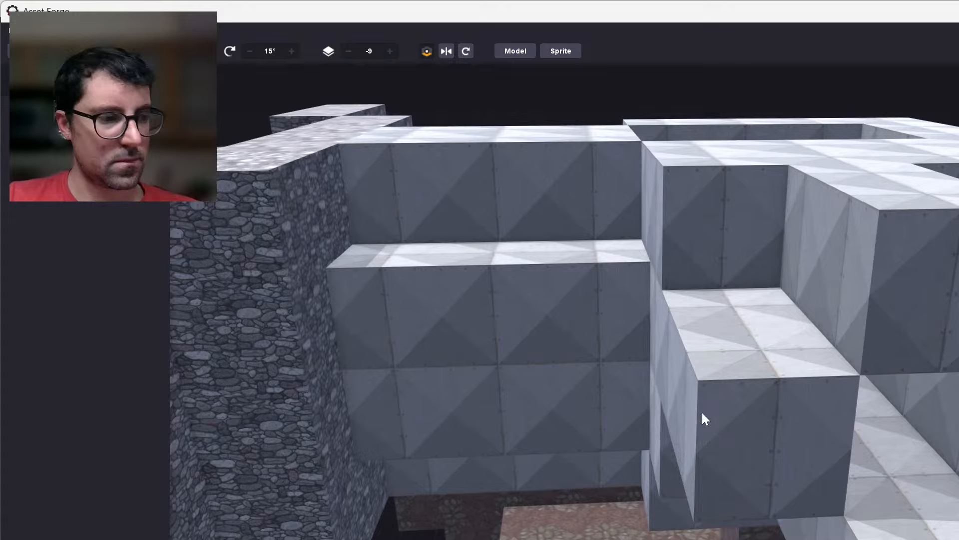
pyautogui.click(705, 420)
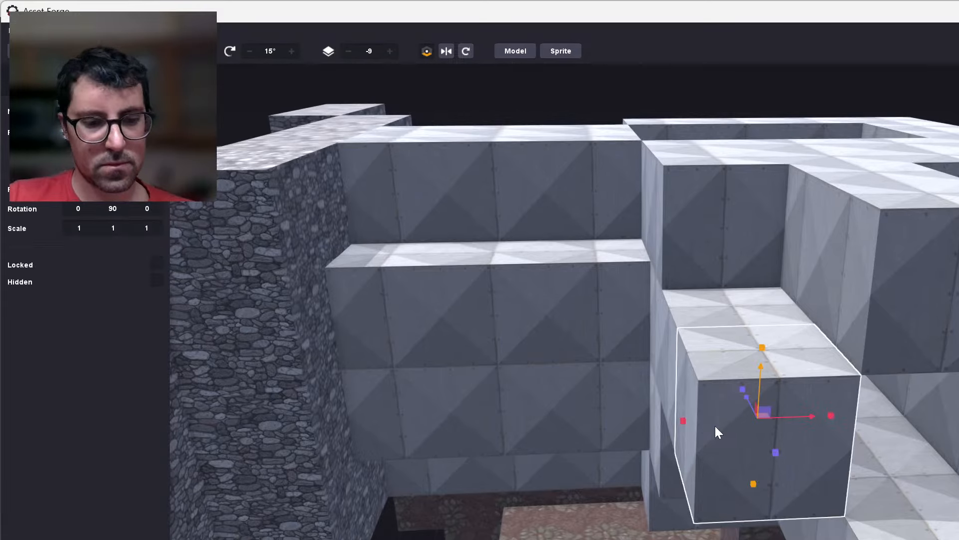
pyautogui.hotkey('ctrl', 'd')
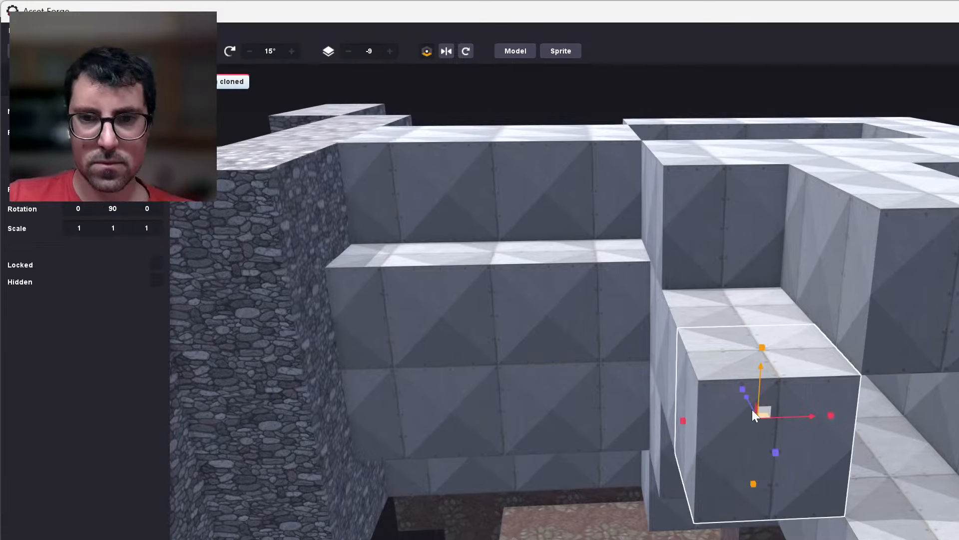
pyautogui.moveTo(753, 410)
pyautogui.mouseDown()
pyautogui.moveTo(783, 494)
pyautogui.moveTo(778, 481)
pyautogui.moveTo(606, 534)
pyautogui.mouseUp()
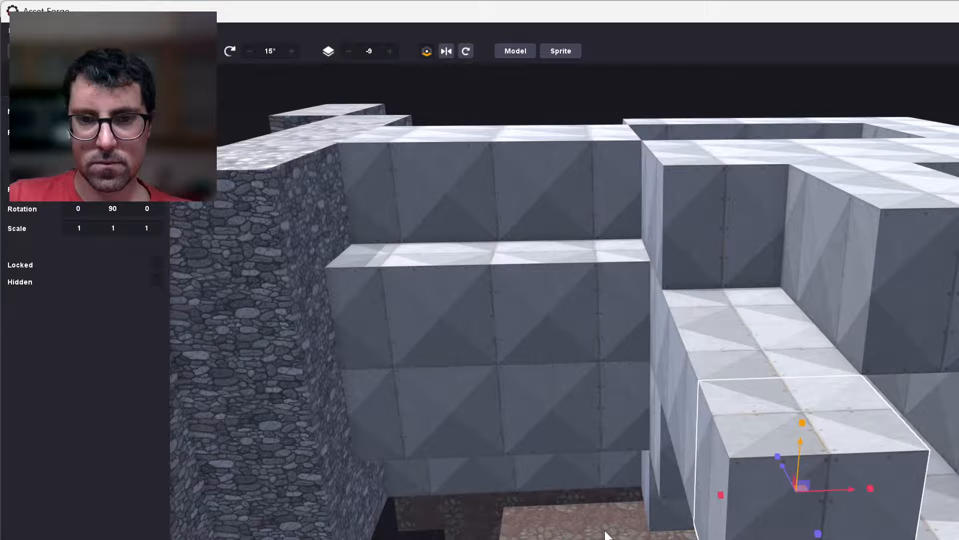
pyautogui.click(621, 529)
# Clone the two end sections of the cliff-side walkway wall together and move the copies along the walkway to the stone ring.
pyautogui.scroll(-3, 622, 531)
pyautogui.moveTo(622, 531); pyautogui.dragTo(781, 504, button='right')
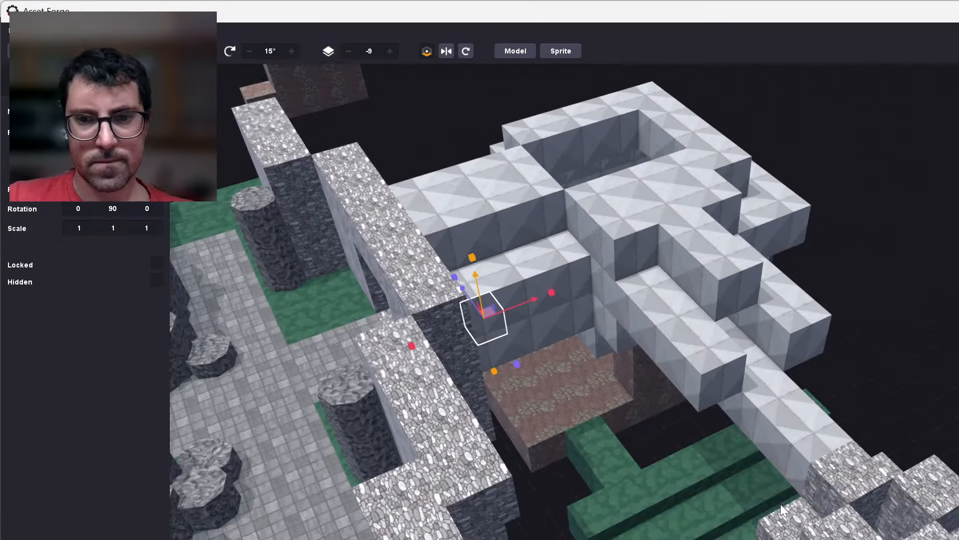
pyautogui.scroll(5, 774, 494)
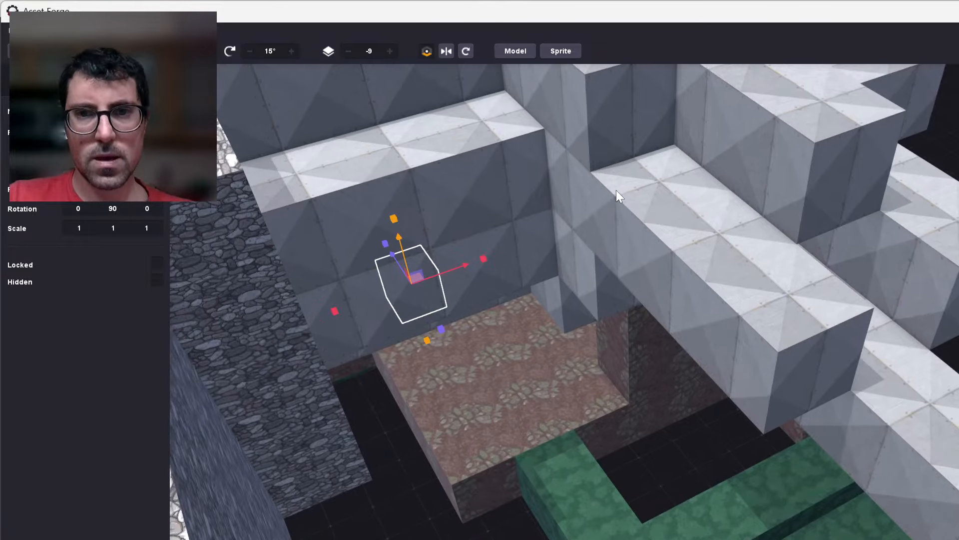
pyautogui.click(658, 215)
pyautogui.moveTo(669, 385); pyautogui.dragTo(638, 290, button='right')
pyautogui.keyDown('shift'); pyautogui.click(633, 284); pyautogui.keyUp('shift')
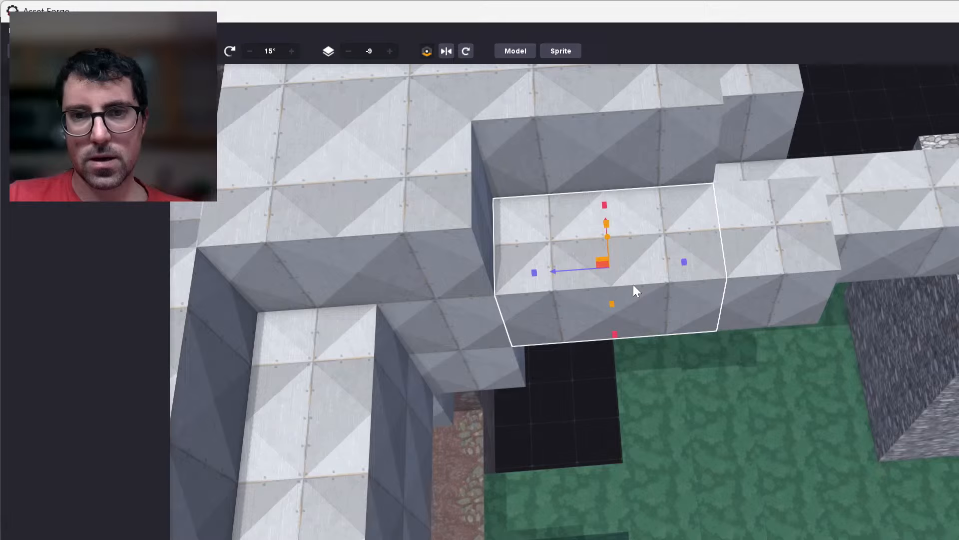
pyautogui.keyDown('shift'); pyautogui.click(745, 278); pyautogui.keyUp('shift')
pyautogui.hotkey('ctrl', 'd')
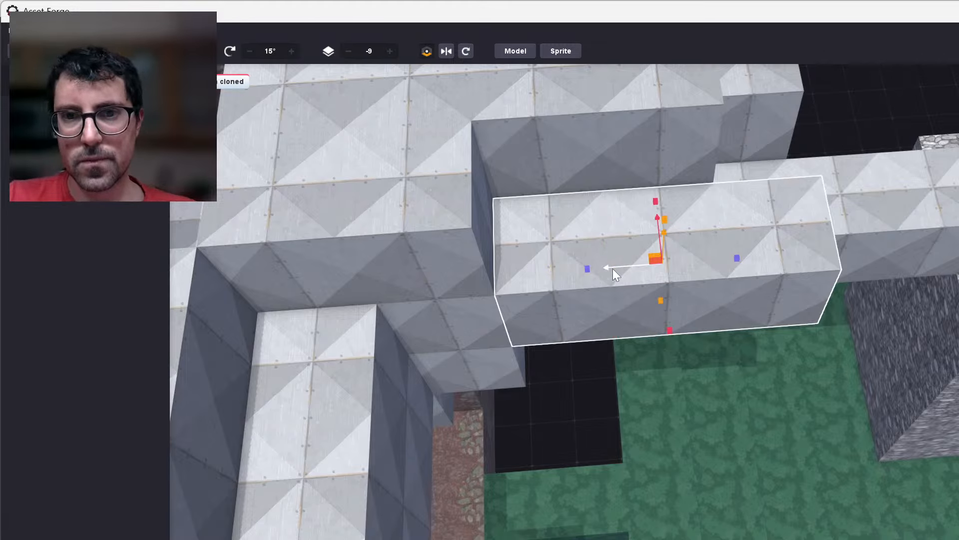
pyautogui.moveTo(612, 268); pyautogui.dragTo(930, 269)
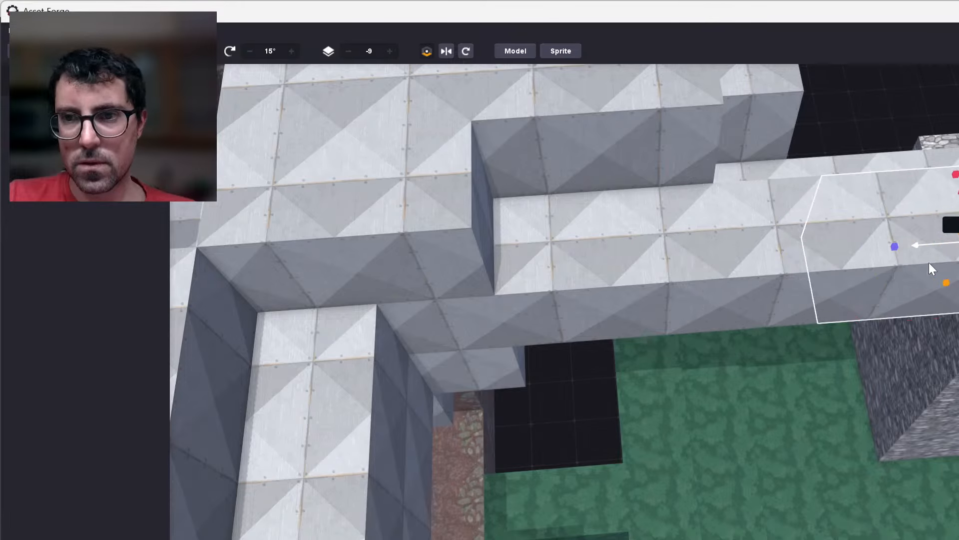
pyautogui.click(695, 437)
# Clone the walkway's opposite side wall and move the copy -3.00 so it continues flush to the stone ring.
pyautogui.moveTo(872, 505); pyautogui.dragTo(718, 253, button='right')
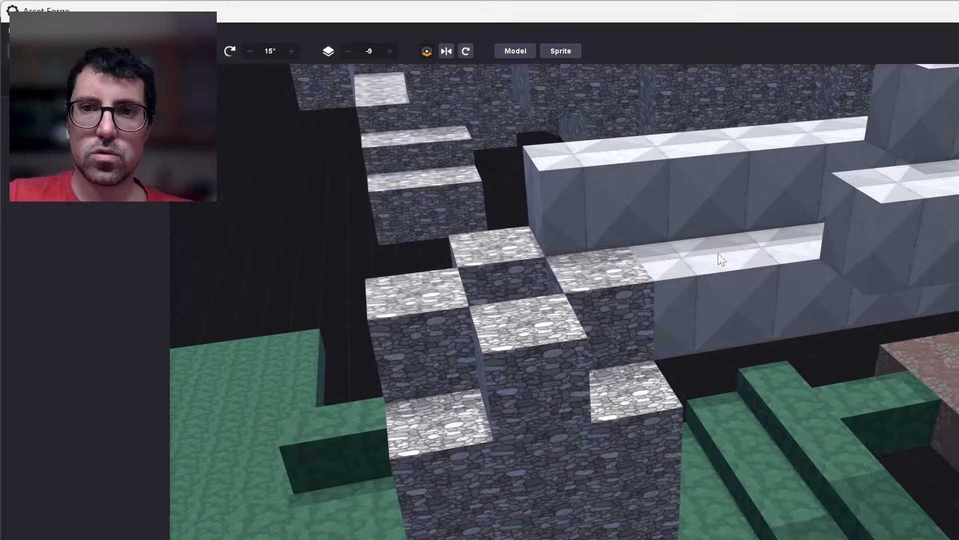
pyautogui.moveTo(718, 253); pyautogui.dragTo(655, 346, button='middle')
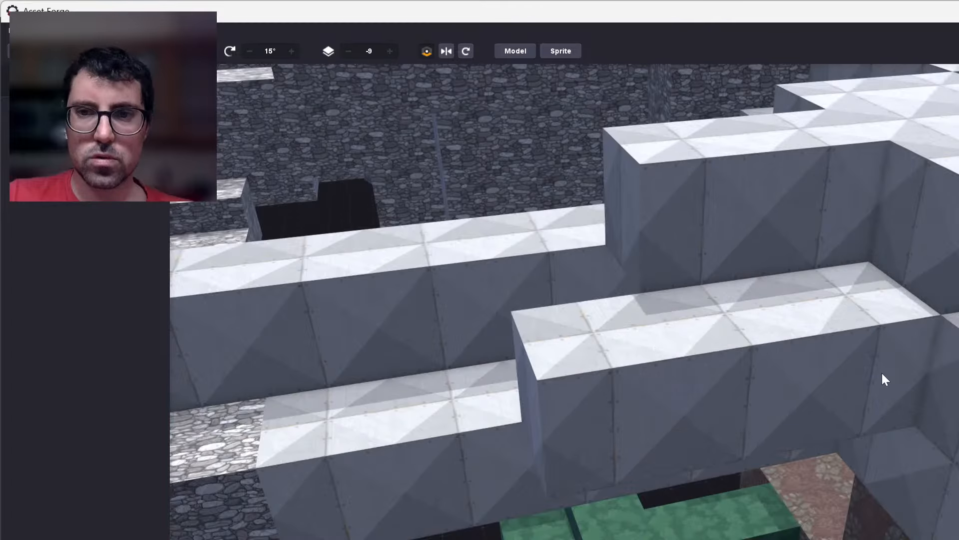
pyautogui.click(573, 411)
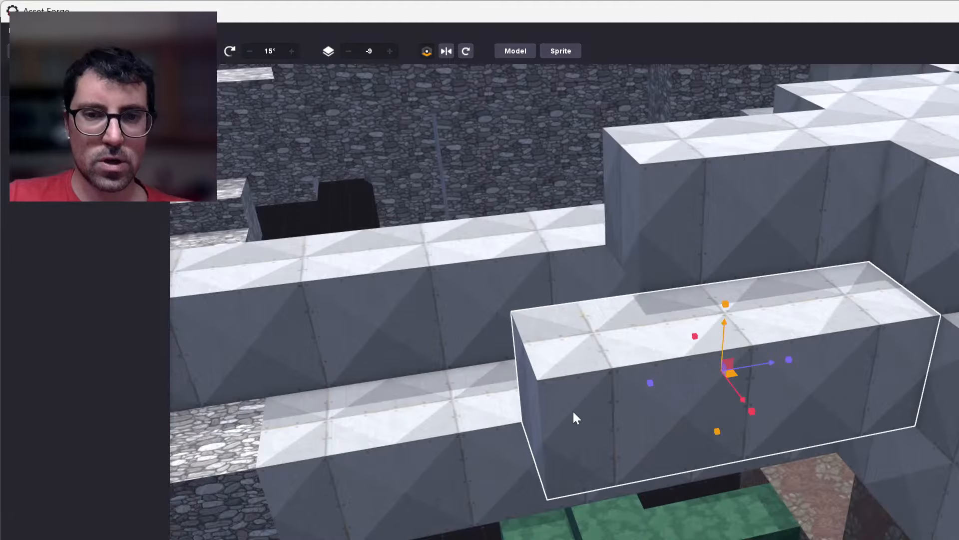
pyautogui.moveTo(573, 411); pyautogui.dragTo(636, 403, button='right')
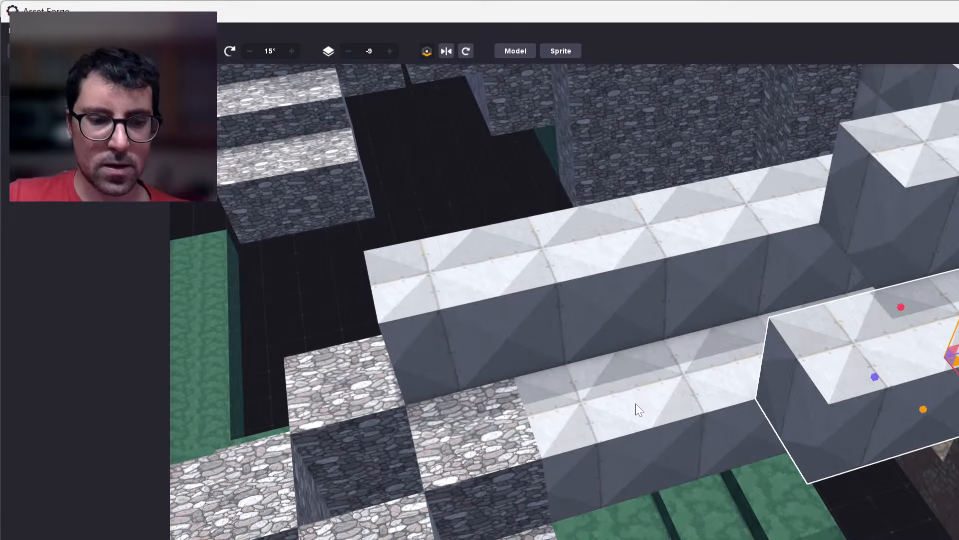
pyautogui.hotkey('ctrl', 'd')
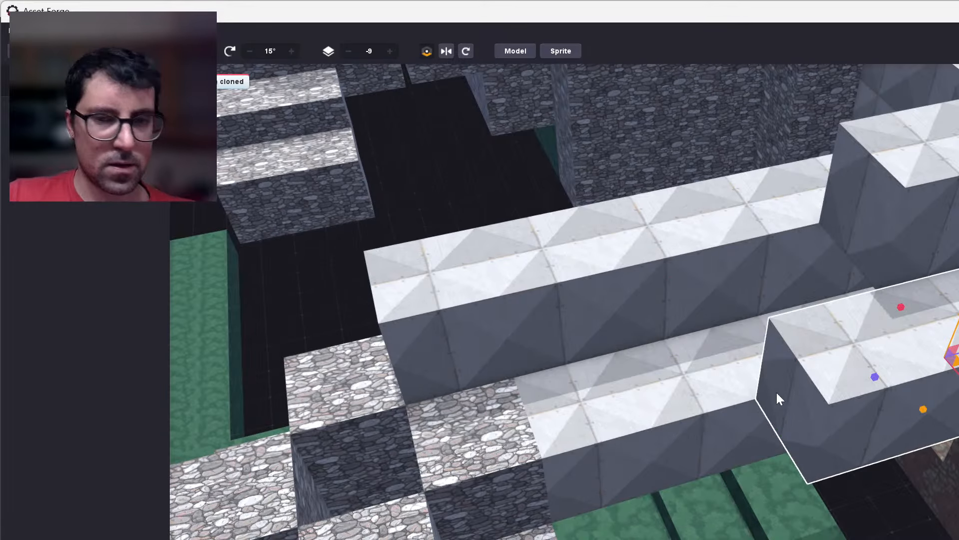
pyautogui.moveTo(777, 391); pyautogui.dragTo(598, 461)
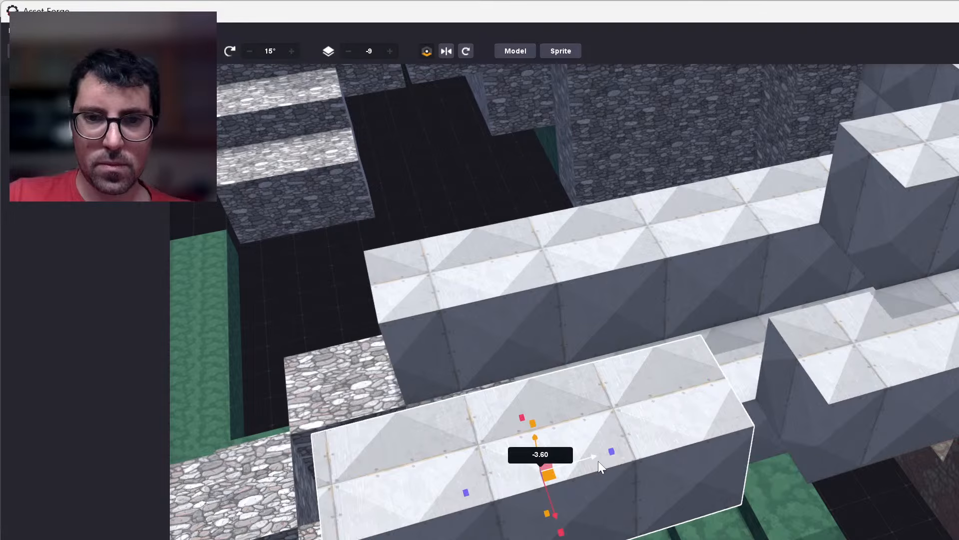
pyautogui.moveTo(598, 461); pyautogui.dragTo(664, 451)
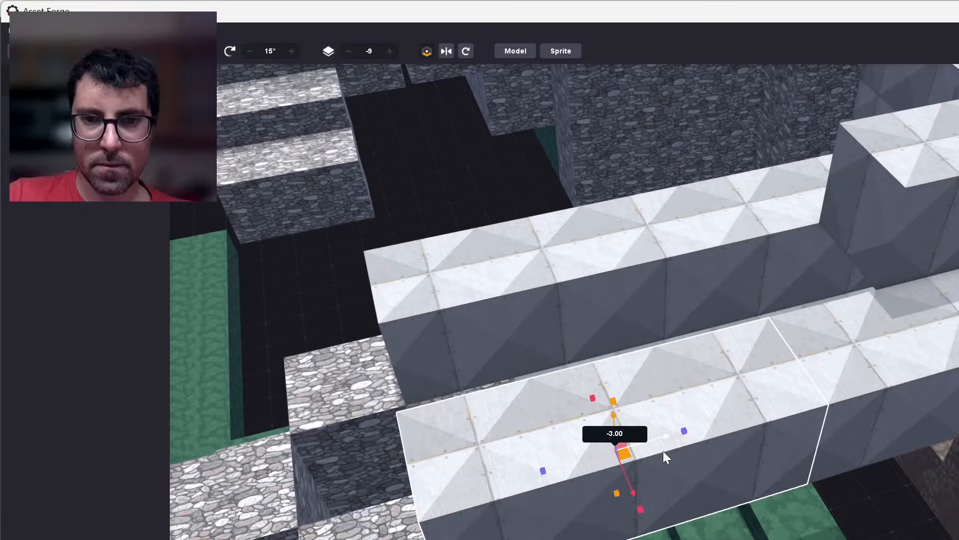
pyautogui.moveTo(663, 451); pyautogui.dragTo(719, 450, button='right')
# Clone the raised metal-plated roof section over the walkway and move the copy -4.00 so it continues flush towards the stone ring.
pyautogui.scroll(-3, 565, 301)
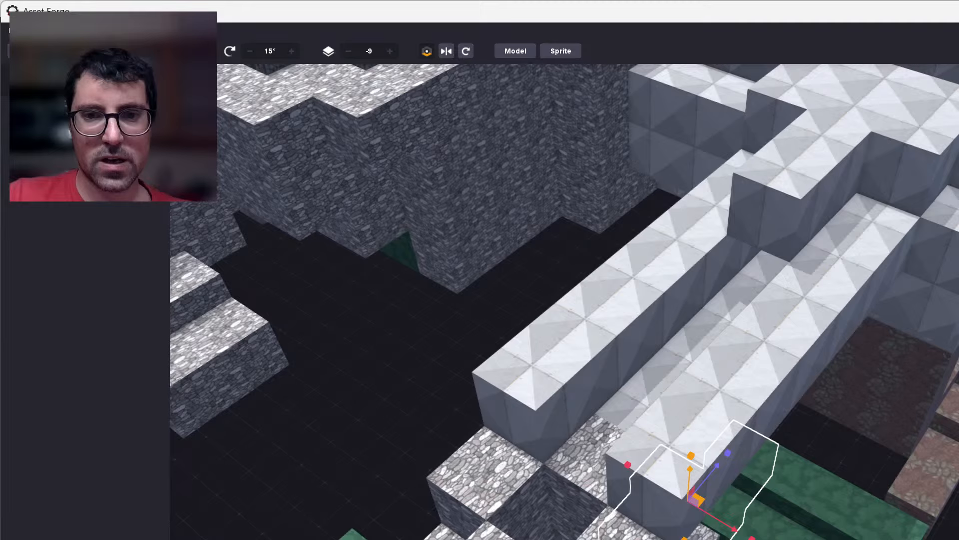
pyautogui.moveTo(399, 439); pyautogui.dragTo(440, 390, button='right')
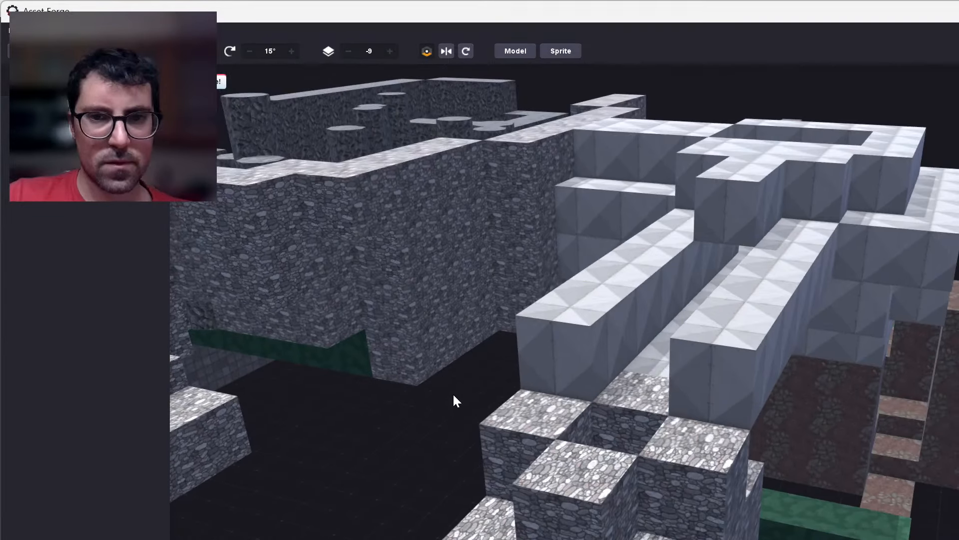
pyautogui.moveTo(452, 392); pyautogui.dragTo(849, 450, button='right')
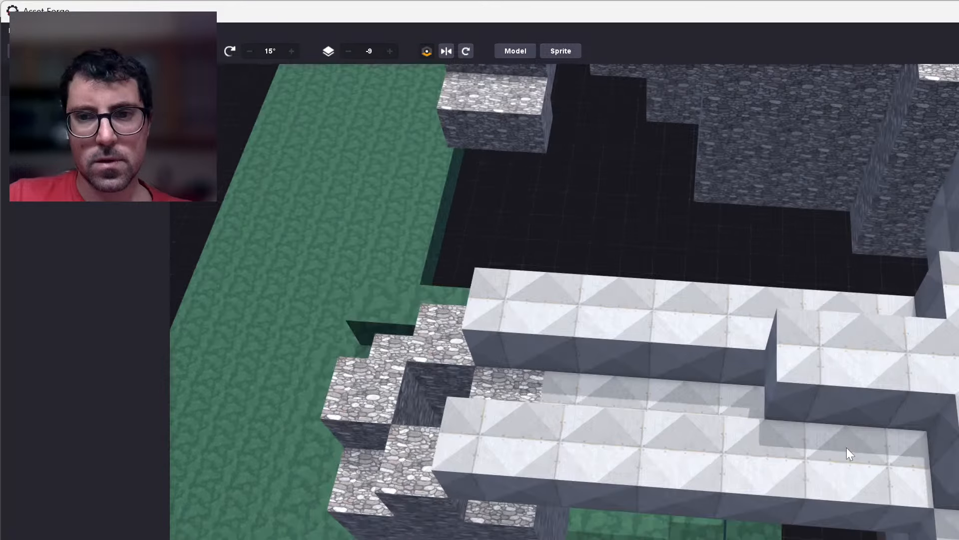
pyautogui.moveTo(847, 448); pyautogui.dragTo(799, 411, button='middle')
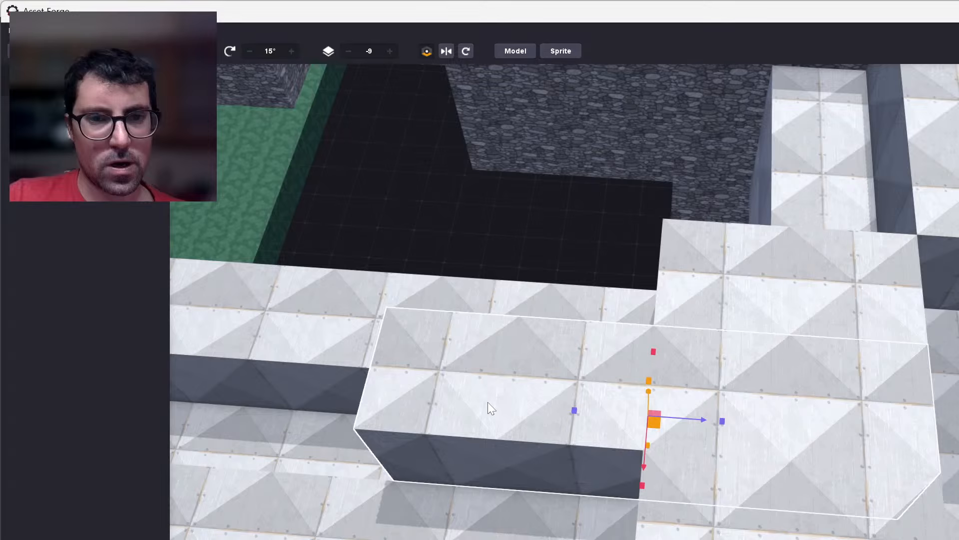
pyautogui.hotkey('ctrl', 'd')
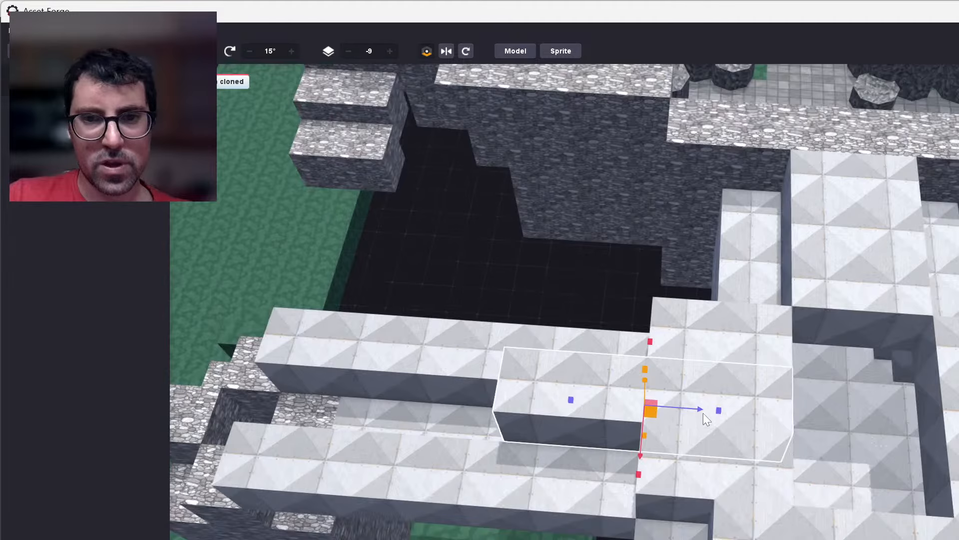
pyautogui.moveTo(703, 413); pyautogui.dragTo(411, 396)
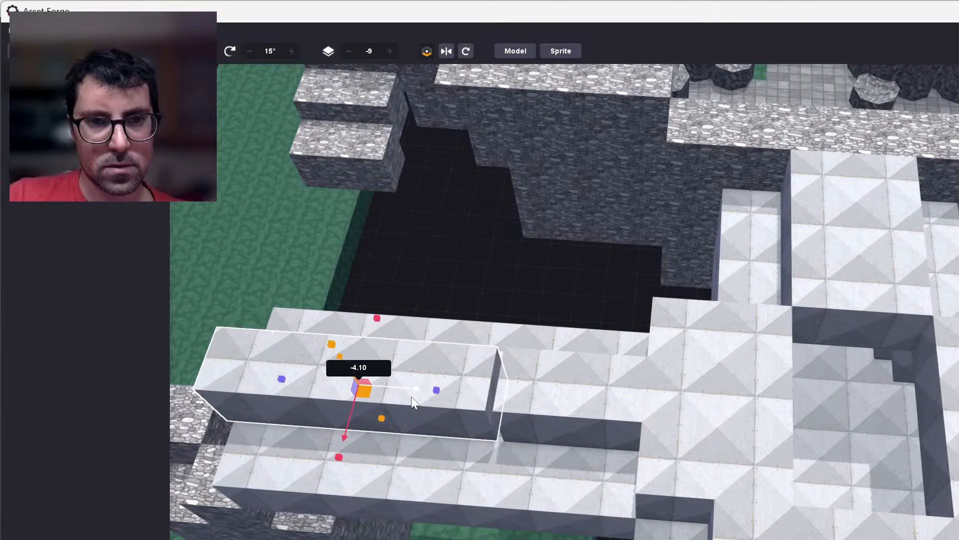
pyautogui.moveTo(412, 397); pyautogui.dragTo(419, 397)
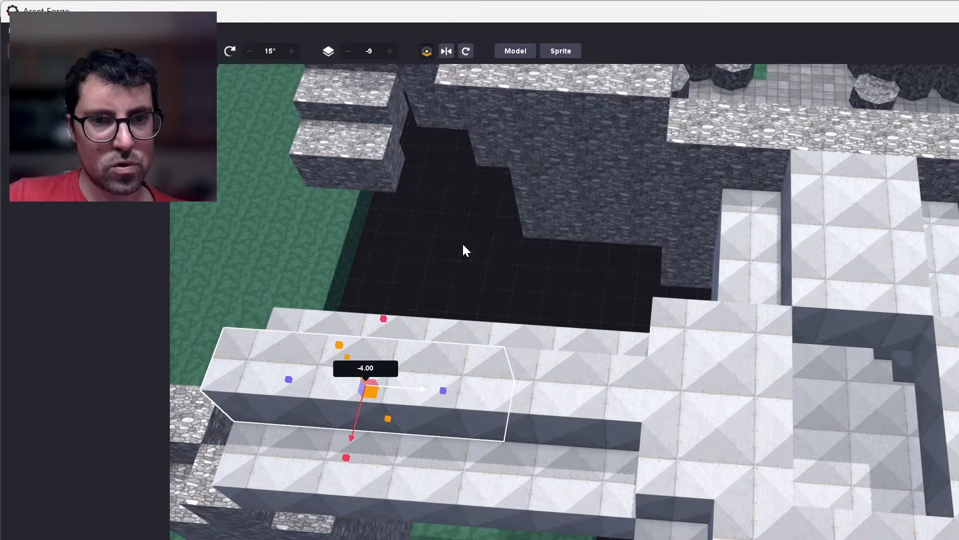
pyautogui.moveTo(462, 242); pyautogui.dragTo(871, 417, button='right')
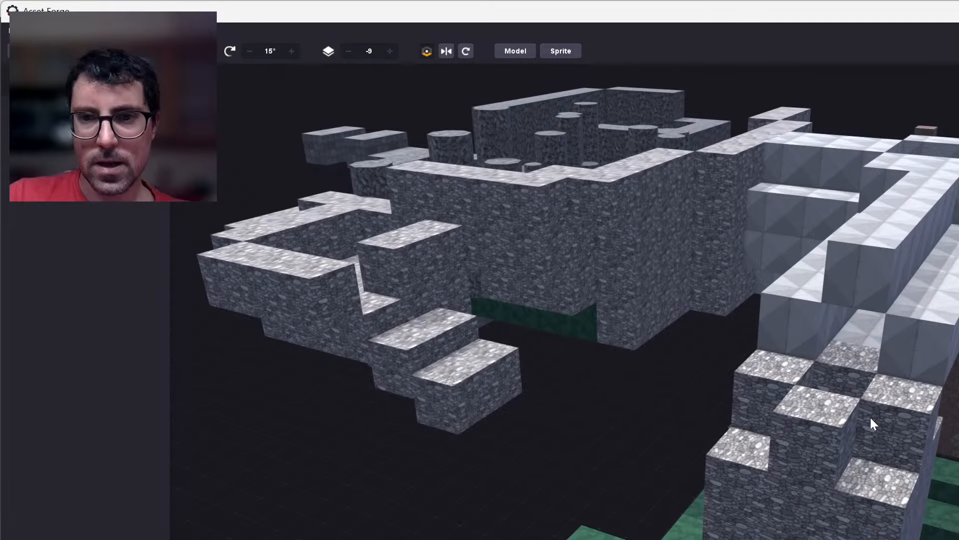
pyautogui.scroll(5, 796, 353)
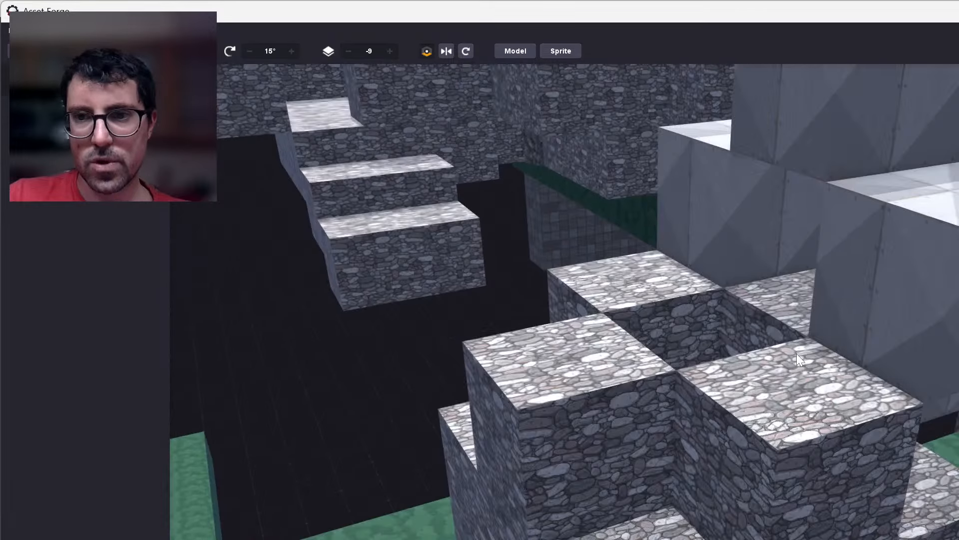
pyautogui.click(909, 320)
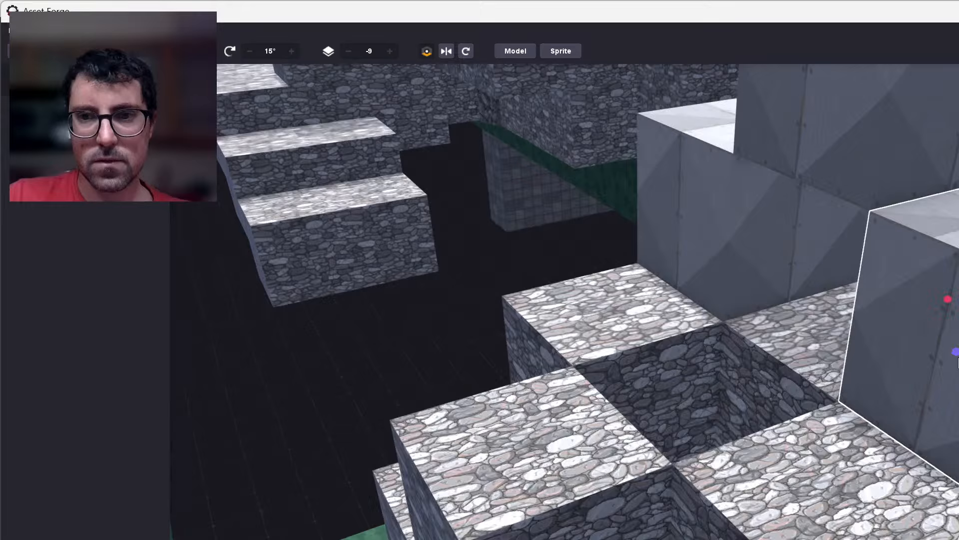
pyautogui.hotkey('ctrl', 'd')
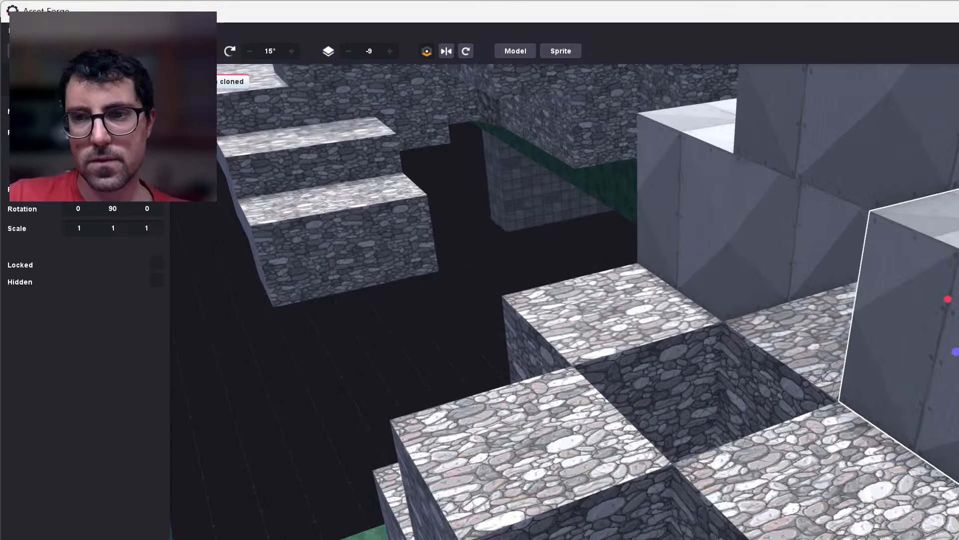
pyautogui.moveTo(958, 349); pyautogui.dragTo(892, 379)
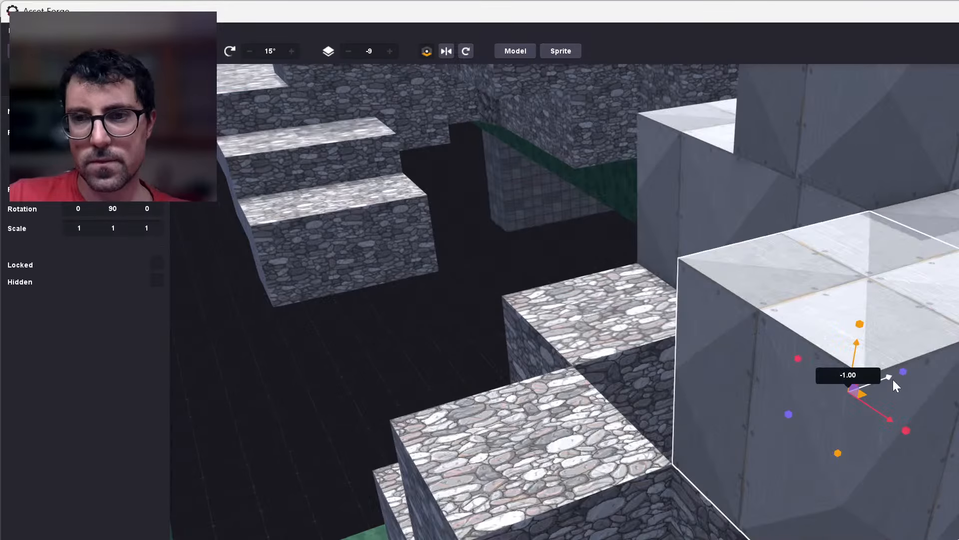
pyautogui.press('Delete')
# Clone the end block of the walkway wall on the green terrace side and move the copy -1.00 onto the stone ring.
pyautogui.moveTo(448, 336); pyautogui.dragTo(686, 363, button='right')
pyautogui.click(686, 364)
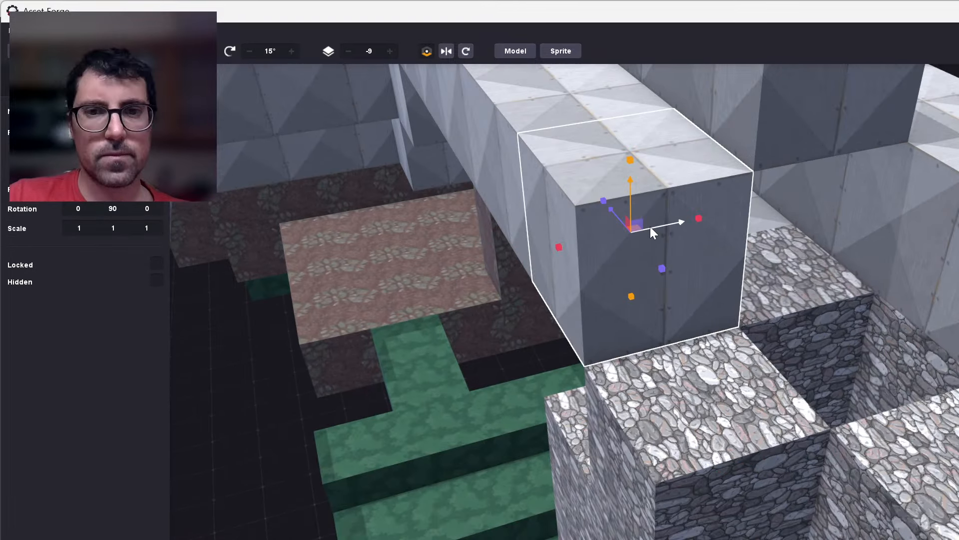
pyautogui.hotkey('ctrl', 'd')
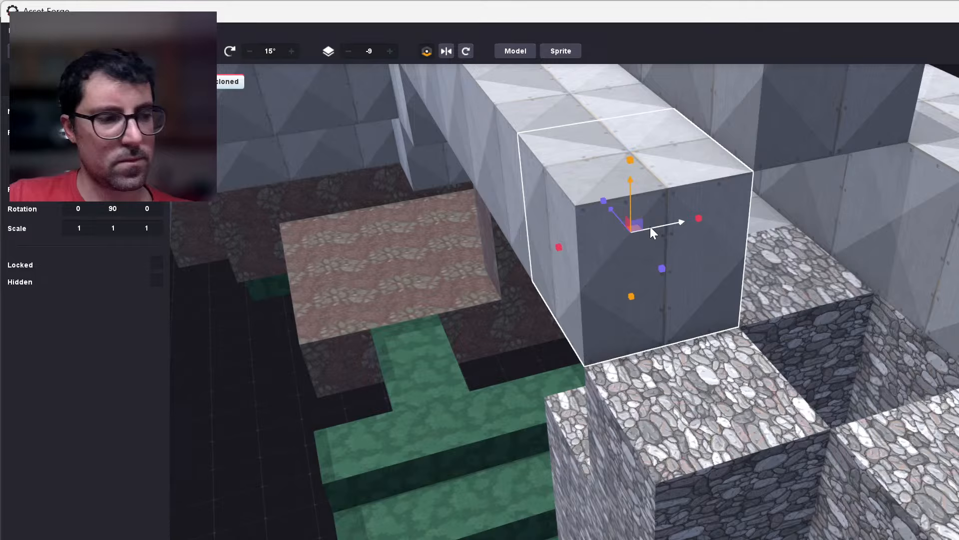
pyautogui.moveTo(606, 207); pyautogui.dragTo(672, 294)
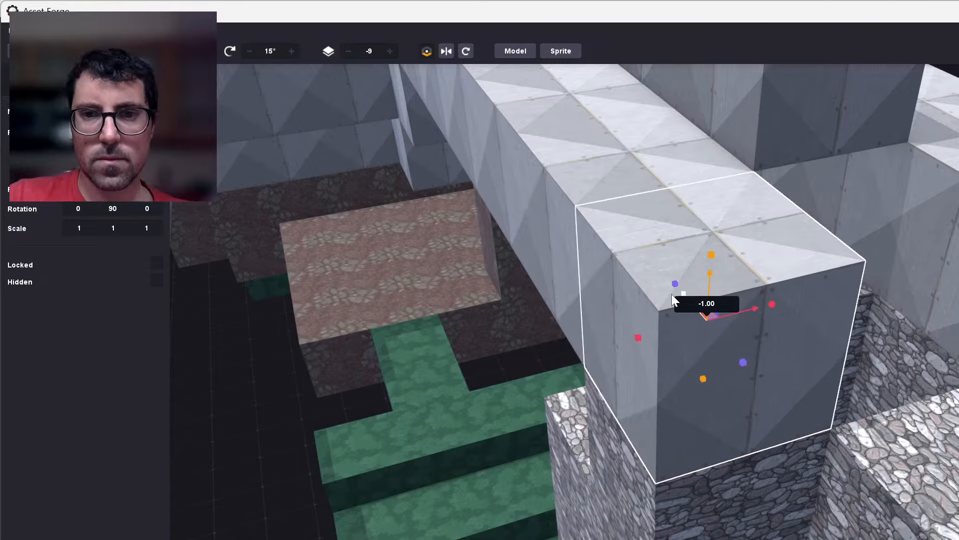
pyautogui.click(540, 361)
pyautogui.scroll(-3, 541, 361)
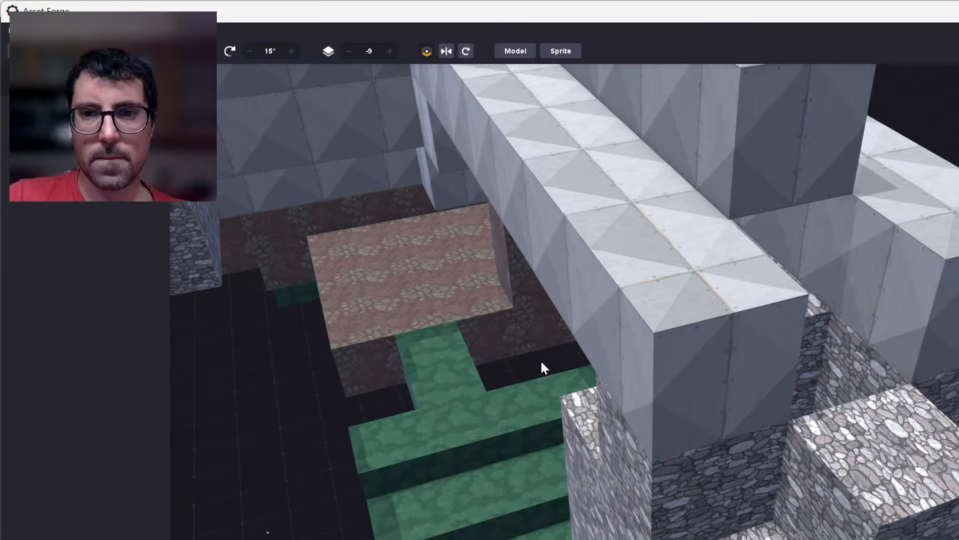
# Clone the end block of the cliff-side walkway wall and move the copy -1.00 farther over the stone ring.
pyautogui.moveTo(736, 406); pyautogui.dragTo(460, 271, button='right')
pyautogui.click(460, 271)
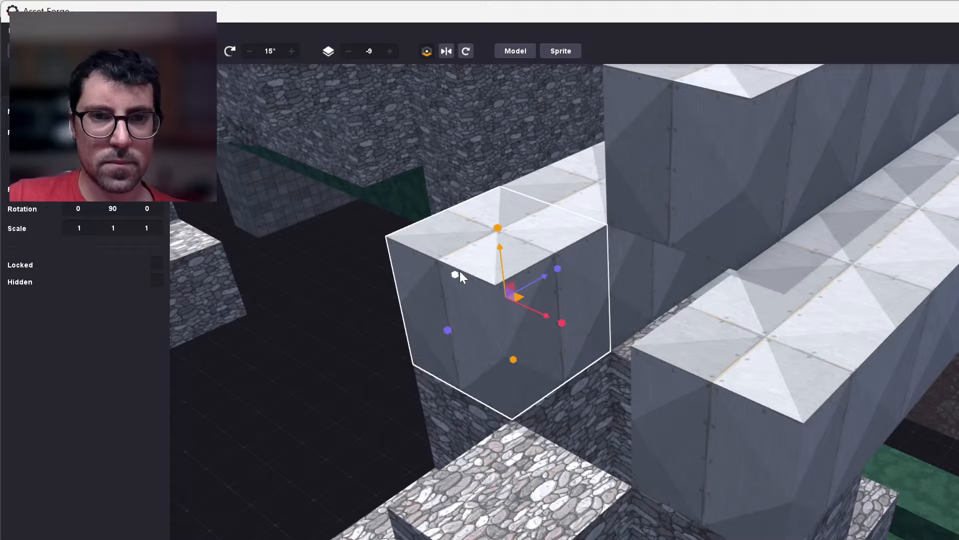
pyautogui.hotkey('ctrl', 'd')
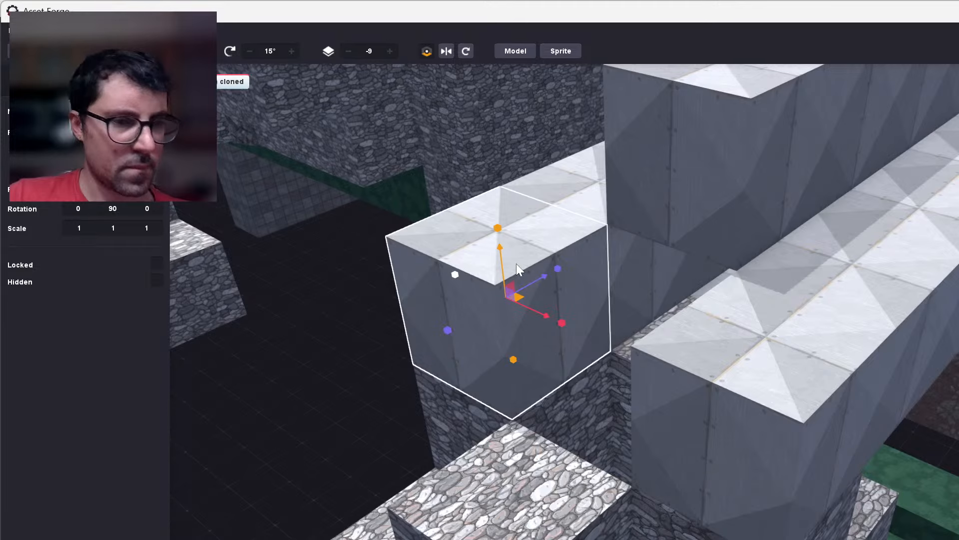
pyautogui.moveTo(506, 301); pyautogui.dragTo(428, 338)
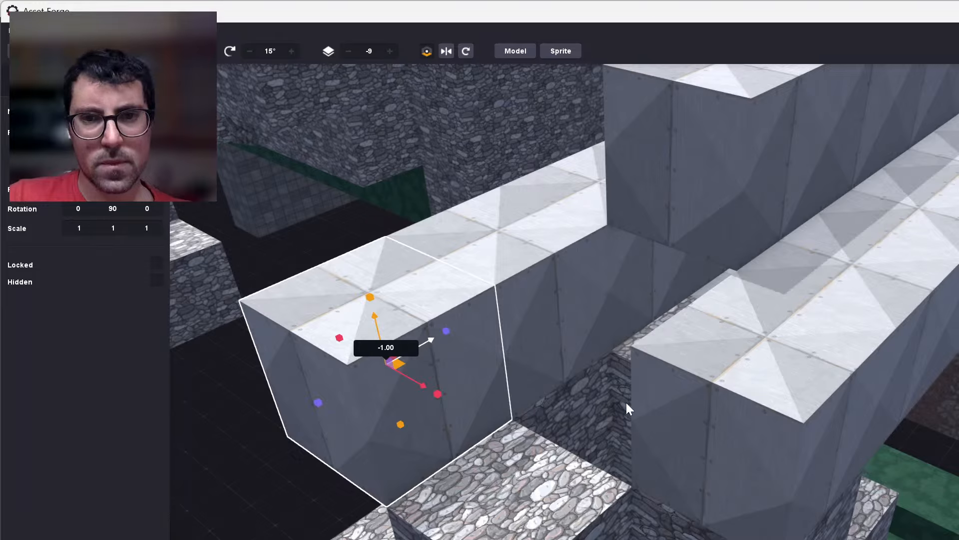
# Clone the terrace-side wall's end block one block outward, then clone it -1.00 sideways to close the gap between both walls, leaving nothing selected.
pyautogui.click(679, 406)
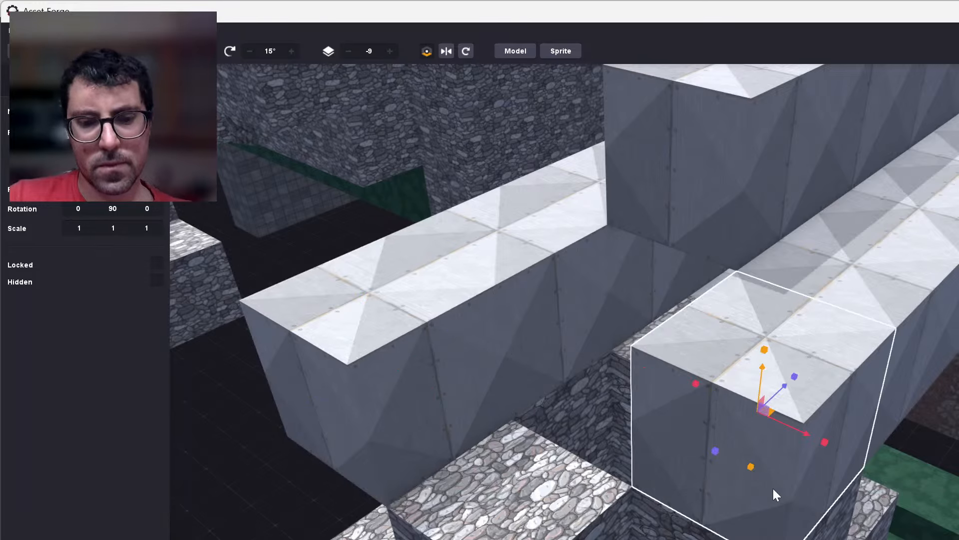
pyautogui.hotkey('ctrl', 'd')
pyautogui.moveTo(785, 385)
pyautogui.mouseDown()
pyautogui.moveTo(682, 509)
pyautogui.moveTo(610, 509)
pyautogui.moveTo(528, 463)
pyautogui.mouseUp()
pyautogui.hotkey('ctrl', 'd')
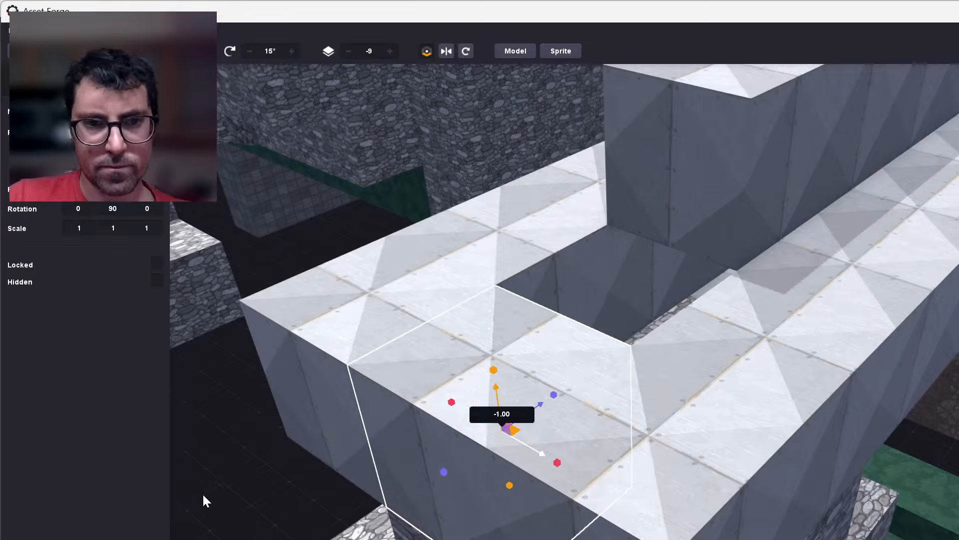
pyautogui.press('Delete')
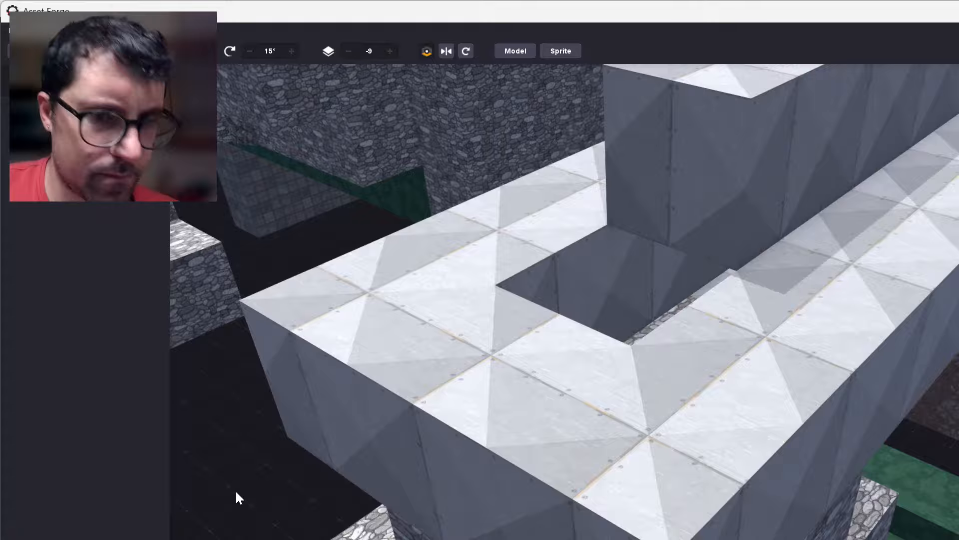
# Clone the end block of the walkway roof and move the copy -1.00 to cover the remaining opening above the stone ring.
pyautogui.moveTo(754, 251)
pyautogui.mouseDown(button='right')
pyautogui.moveTo(582, 186)
pyautogui.moveTo(594, 239)
pyautogui.mouseUp(button='right')
pyautogui.click(677, 312)
pyautogui.hotkey('ctrl', 'd')
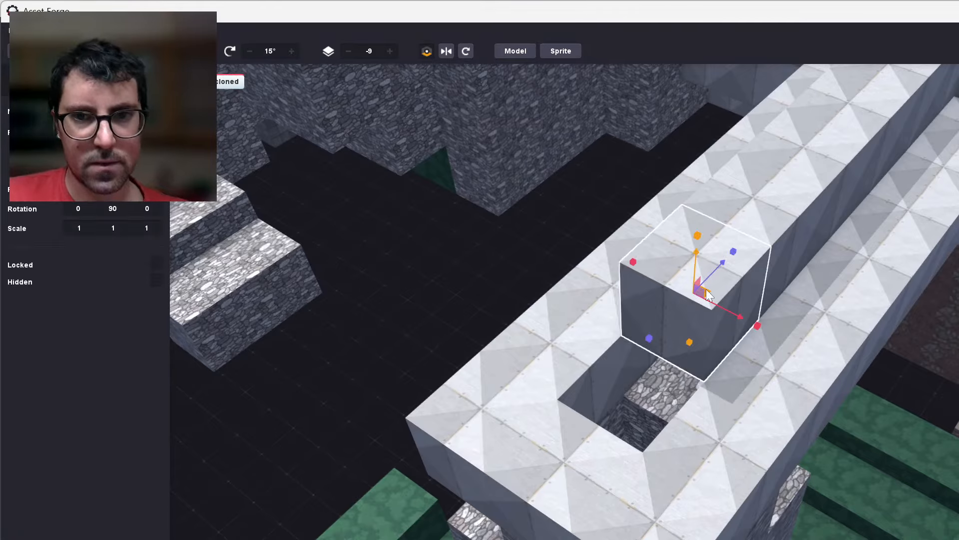
pyautogui.moveTo(702, 280)
pyautogui.mouseDown()
pyautogui.moveTo(642, 316)
pyautogui.moveTo(620, 344)
pyautogui.moveTo(634, 328)
pyautogui.mouseUp()
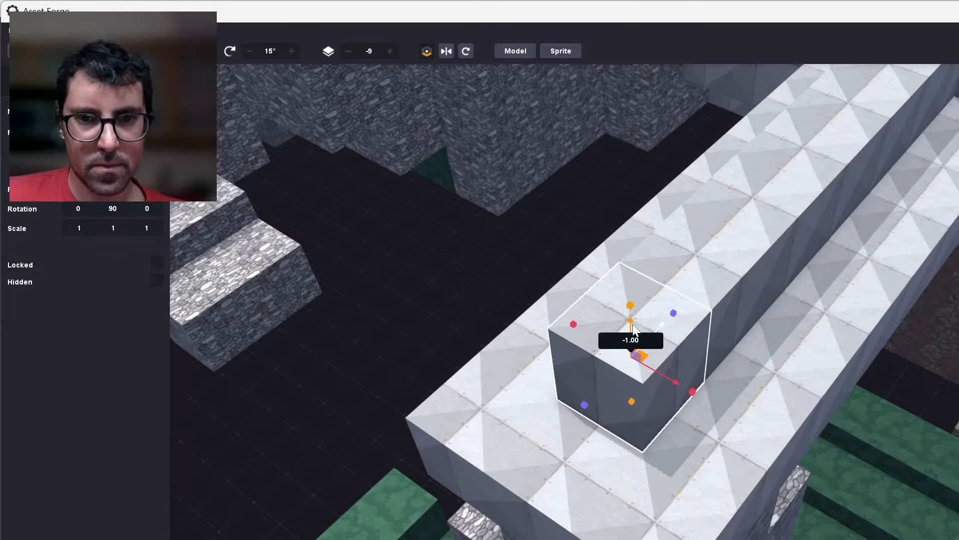
pyautogui.click(613, 398)
pyautogui.scroll(-5, 613, 398)
pyautogui.moveTo(821, 525); pyautogui.dragTo(362, 278, button='right')
pyautogui.click(363, 278)
pyautogui.scroll(-3, 481, 355)
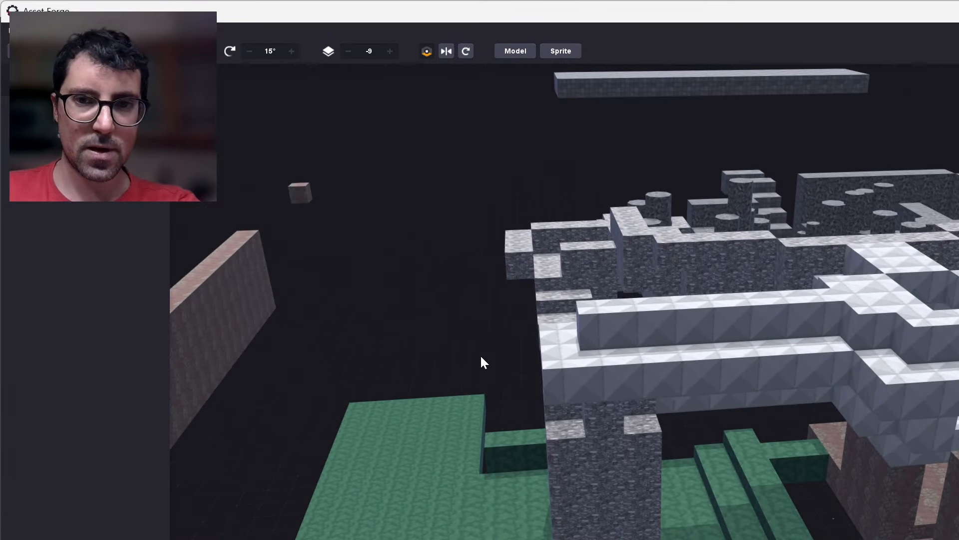
pyautogui.moveTo(481, 355); pyautogui.dragTo(675, 526, button='right')
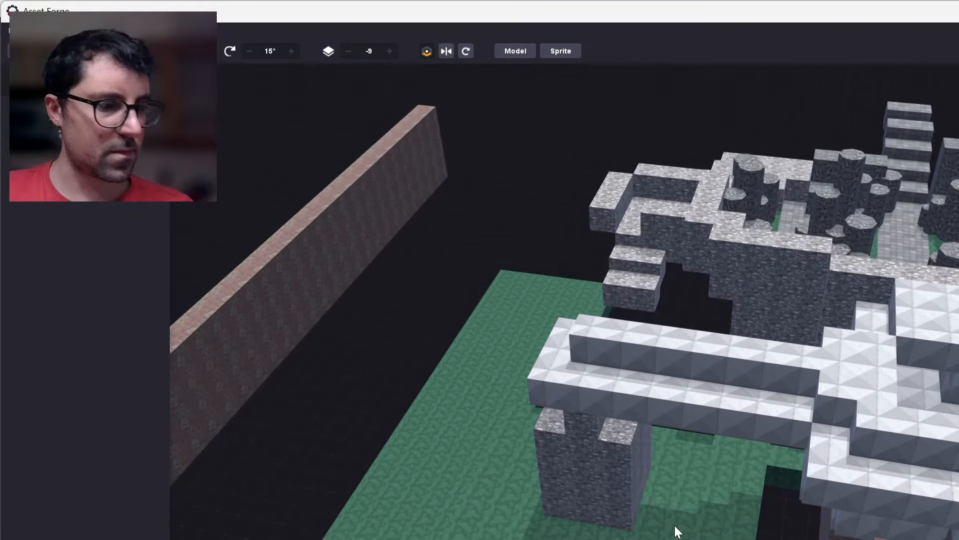
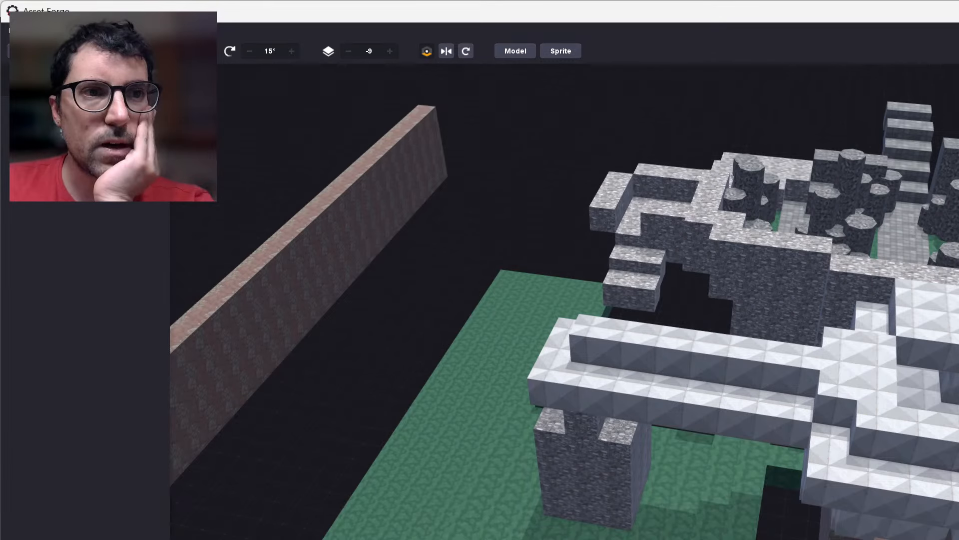
# Export the level model as 20251111_level.glb into the 3D Assets folder, replacing the existing file.
pyautogui.click(41, 30)
pyautogui.click(15, 30)
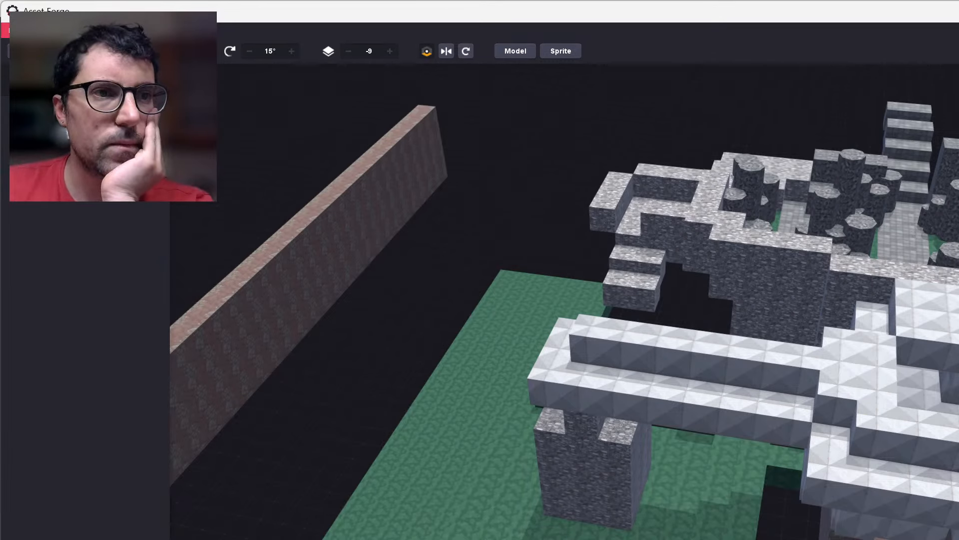
pyautogui.click(15, 30)
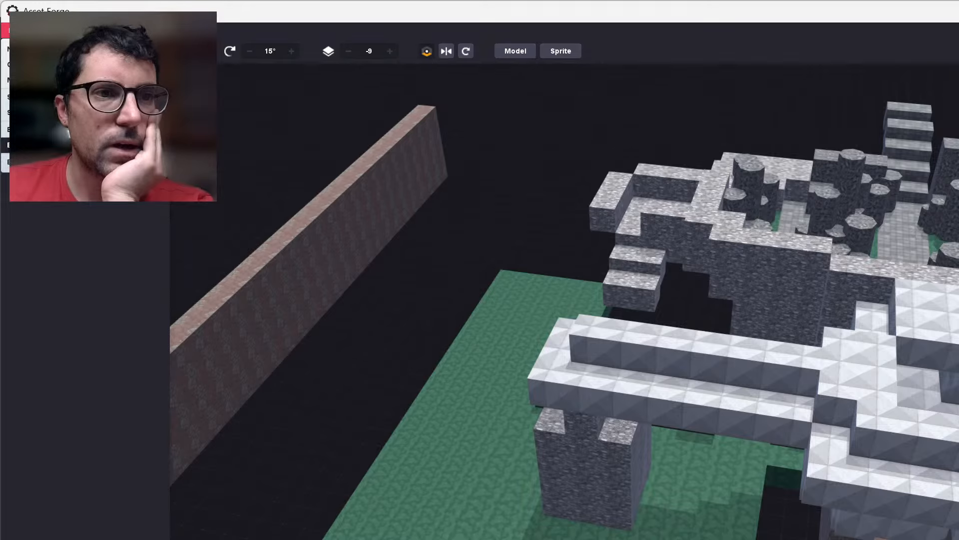
pyautogui.click(35, 145)
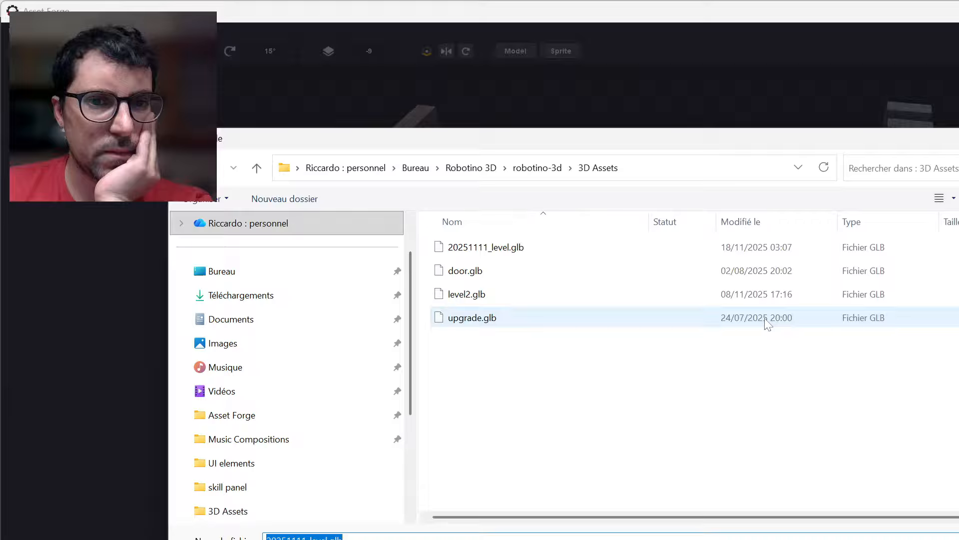
pyautogui.press('Return')
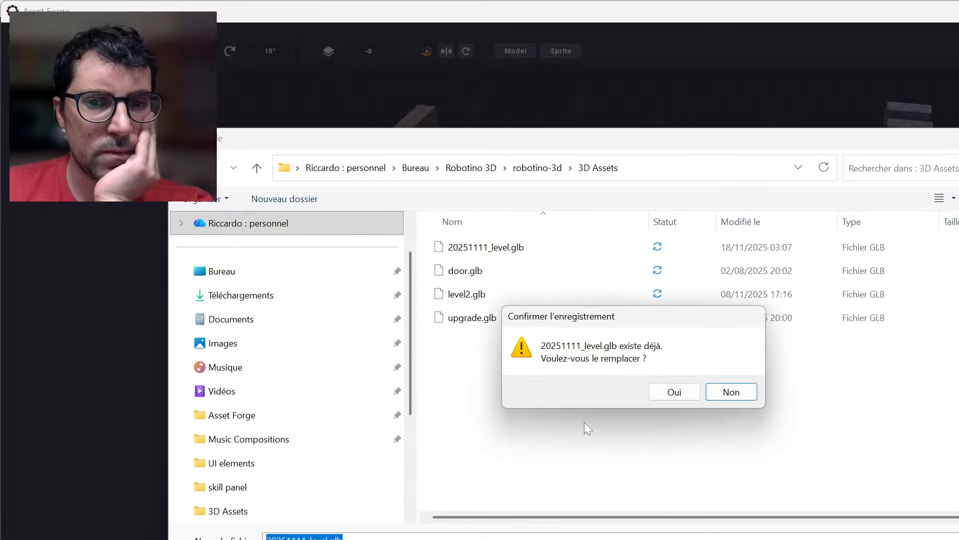
pyautogui.click(656, 390)
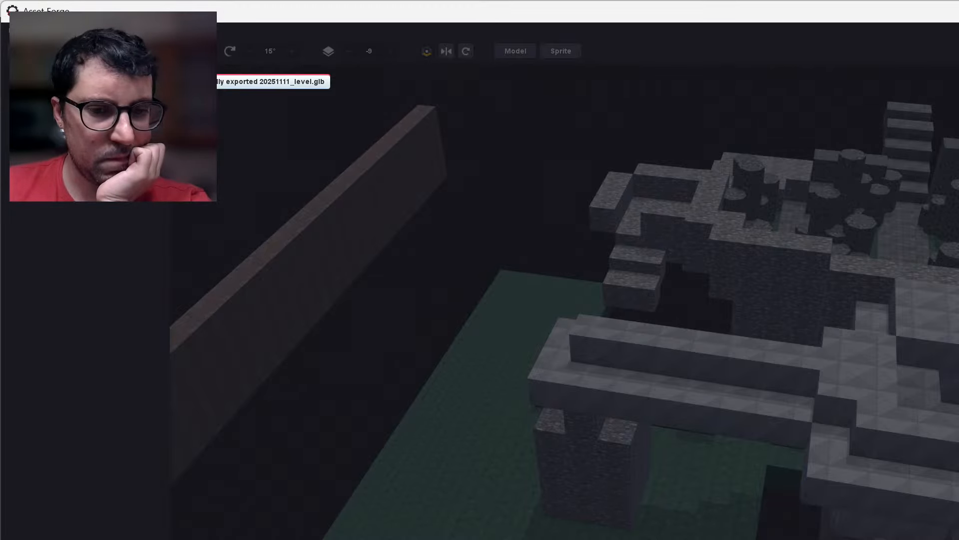
# Switch to Godot Engine, save the project and run the game to test the stone opening into the metal-plated room.
pyautogui.hotkey('alt', 'Tab')
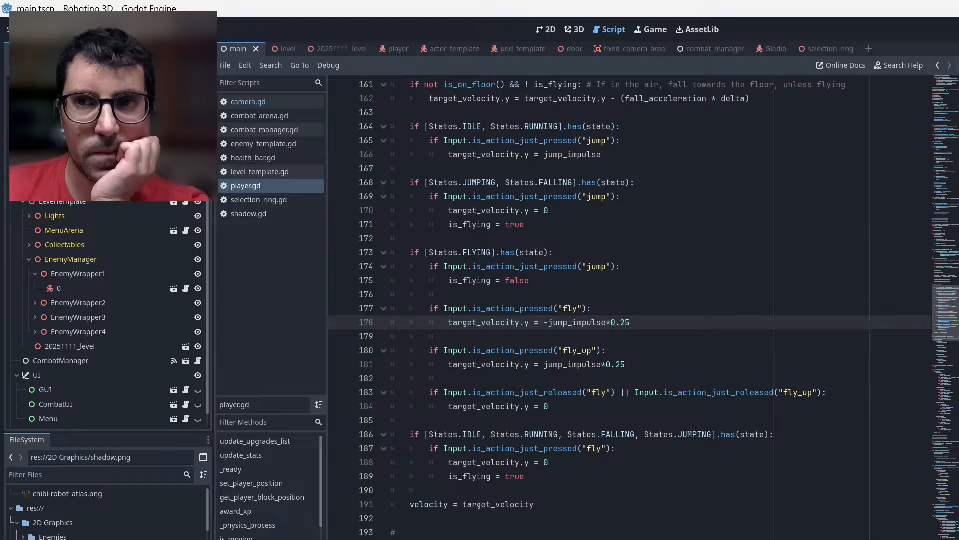
pyautogui.hotkey('ctrl', 's')
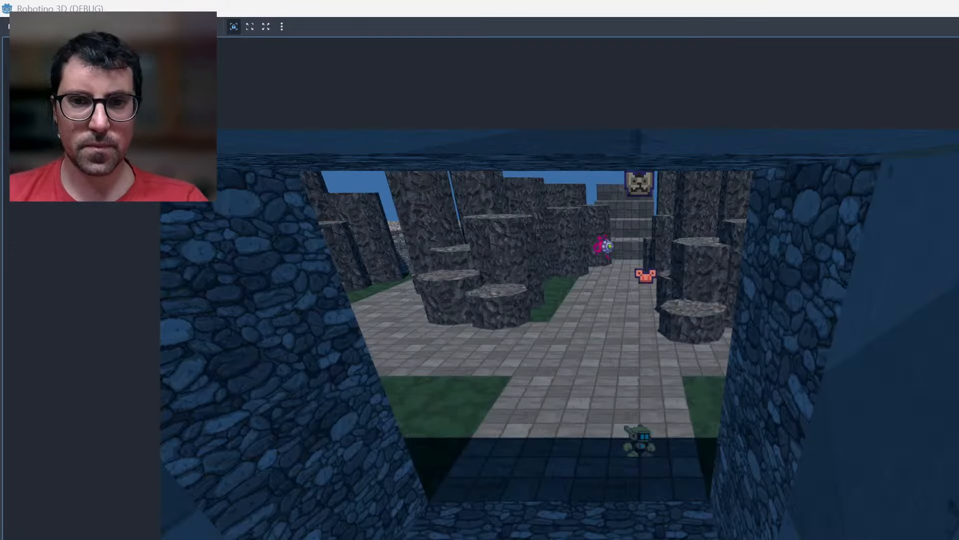
pyautogui.press('s')
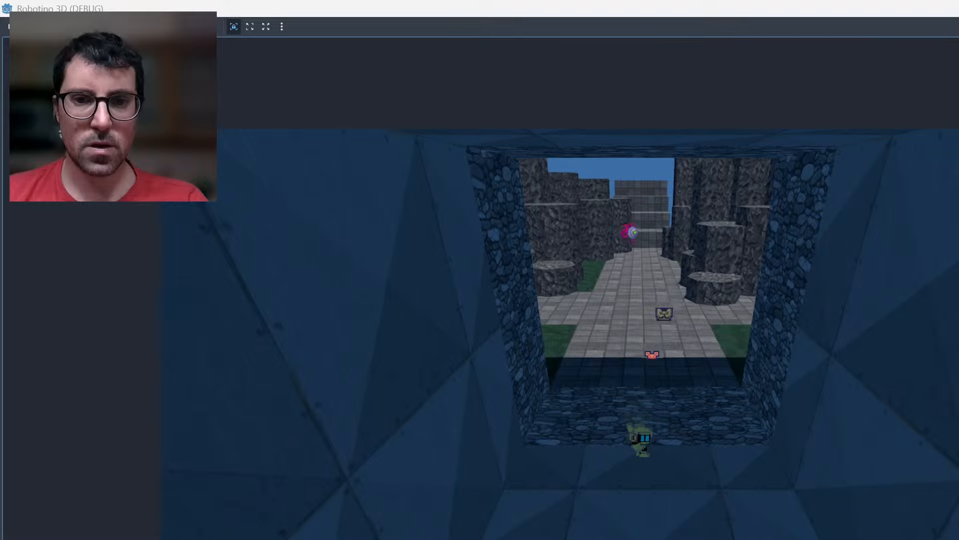
pyautogui.press('Down')
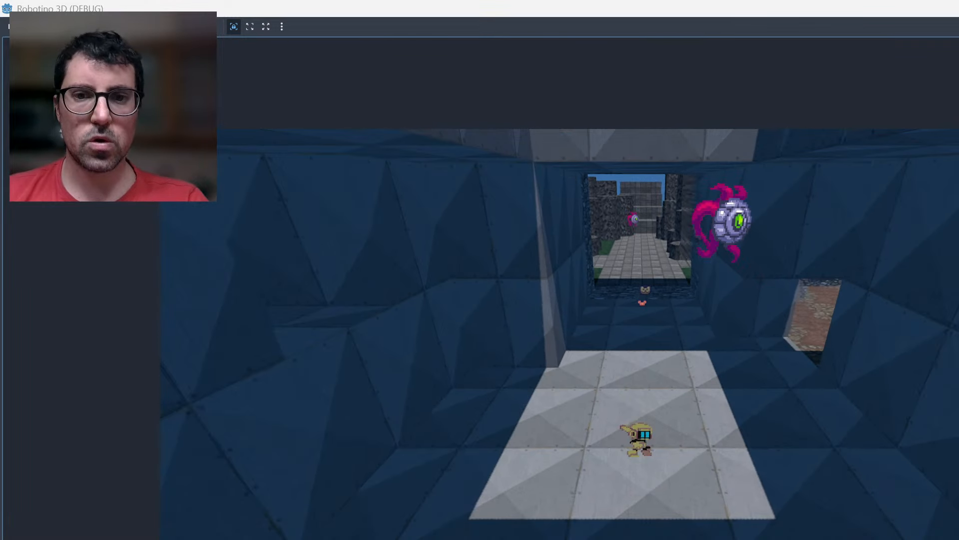
pyautogui.press('Up')
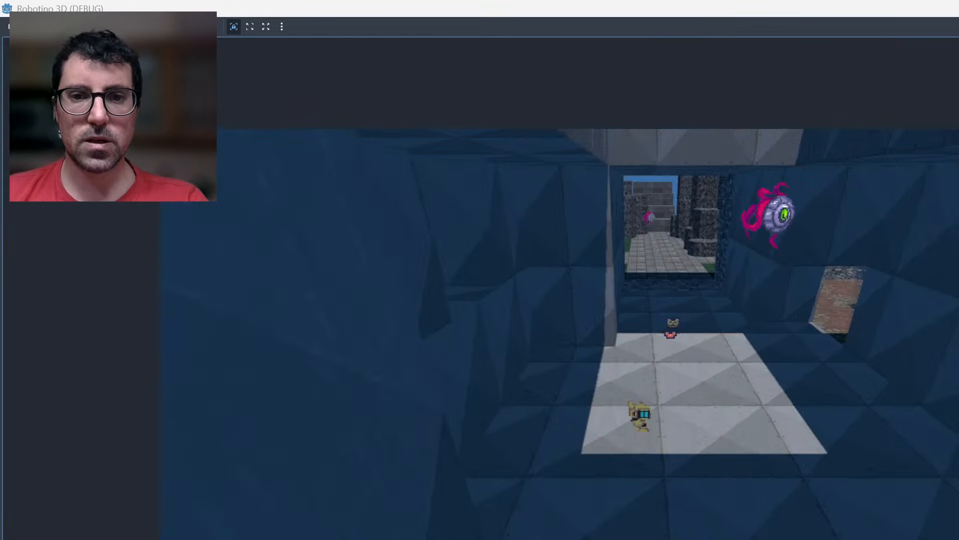
pyautogui.press('Down')
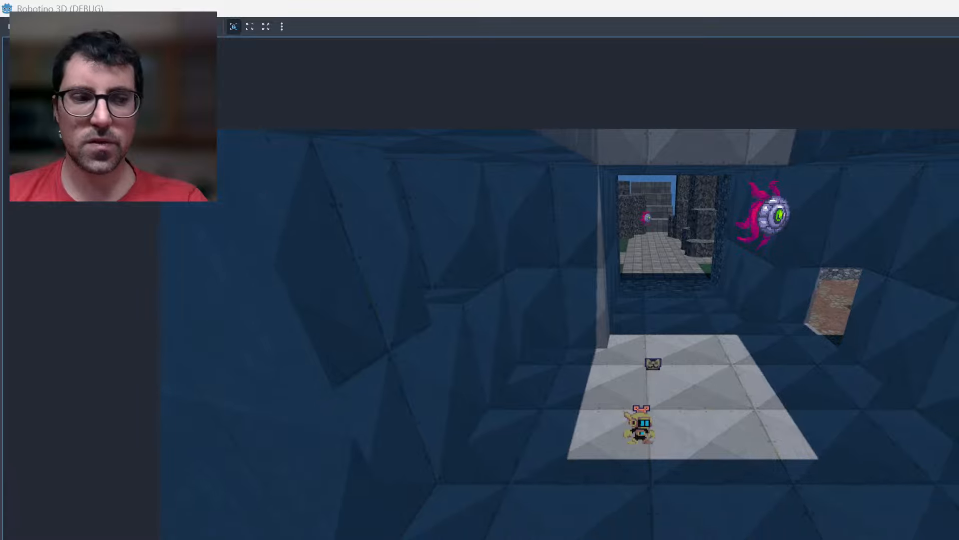
# Walk the robot toward the camera behind the metal-plated wall to check how the wall blocks the view.
pyautogui.press('Down')
pyautogui.press('Down')
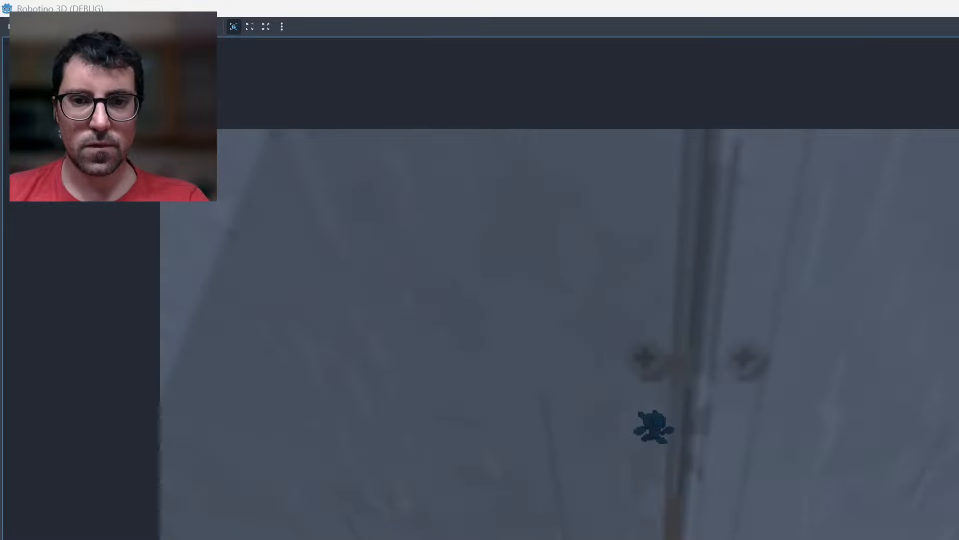
pyautogui.press('Down')
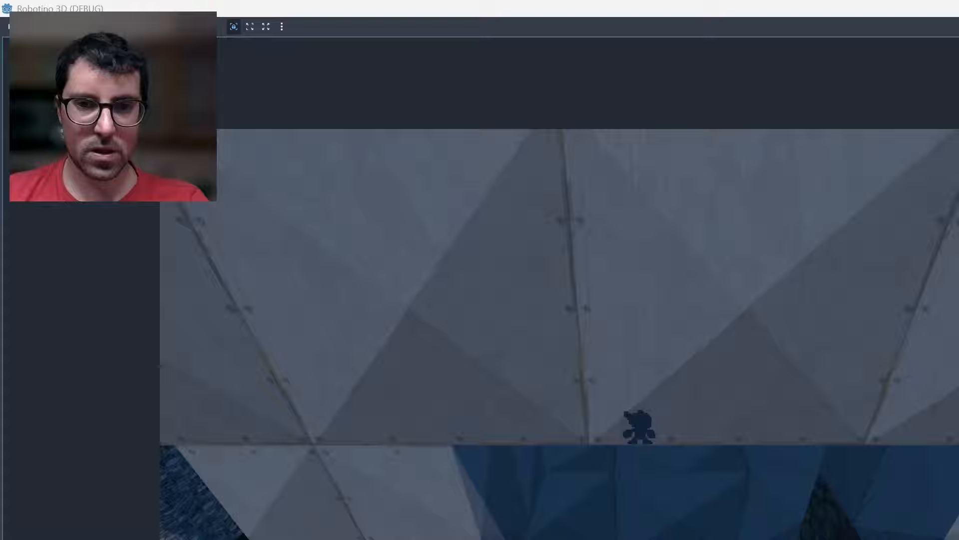
pyautogui.press('Up')
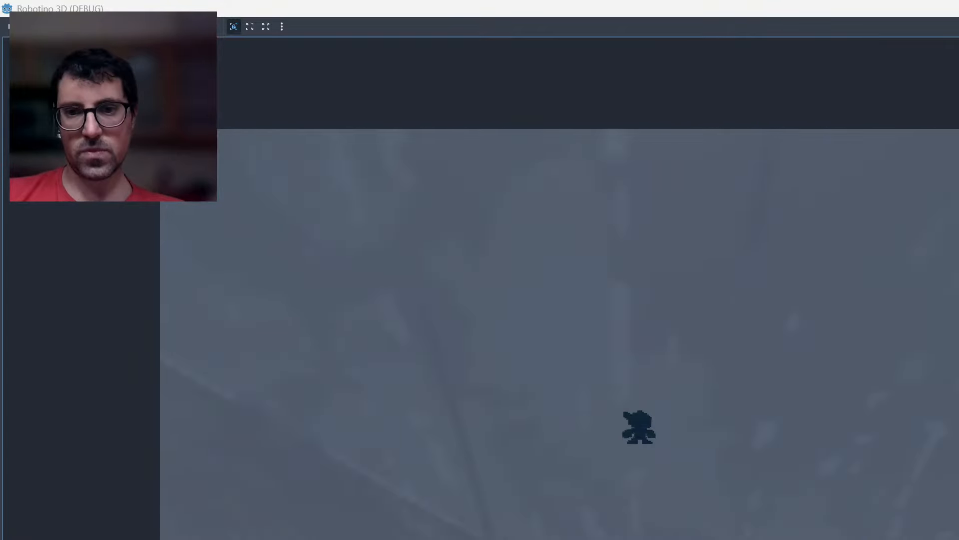
pyautogui.press('s')
pyautogui.press('space')
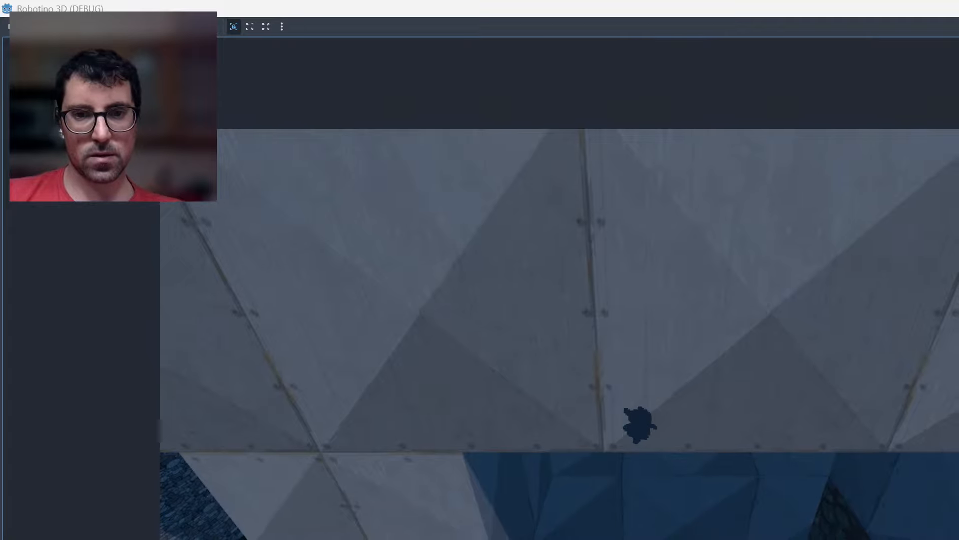
# Move the robot sideways back and forth behind the reddish rock wall to examine where the camera view gets blocked.
pyautogui.press('s')
pyautogui.press('w')
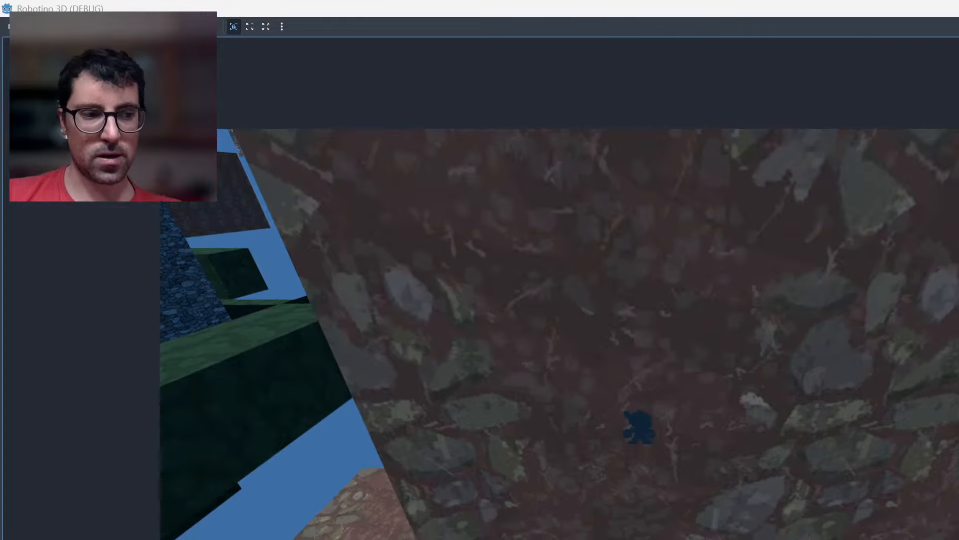
pyautogui.press('d')
pyautogui.press('d')
pyautogui.press('w')
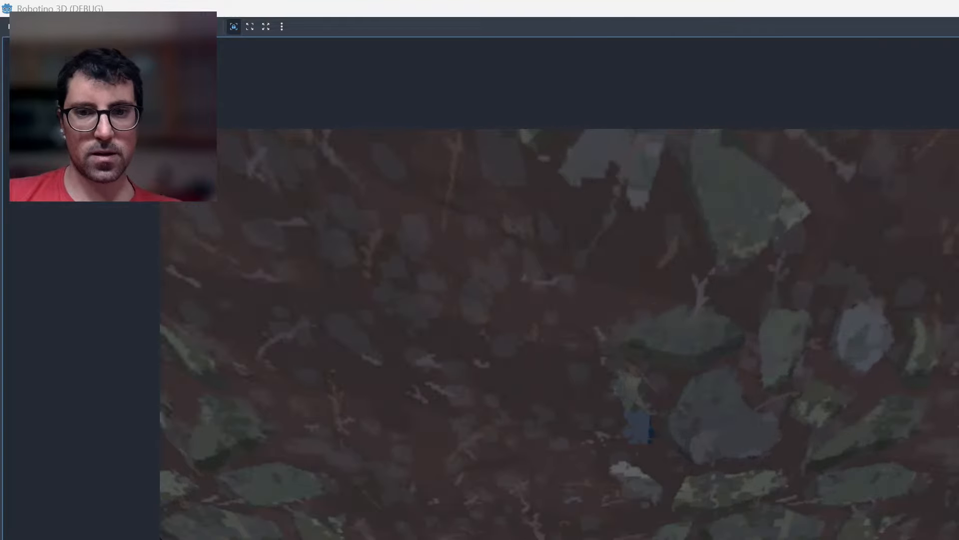
pyautogui.press('d')
pyautogui.press('a')
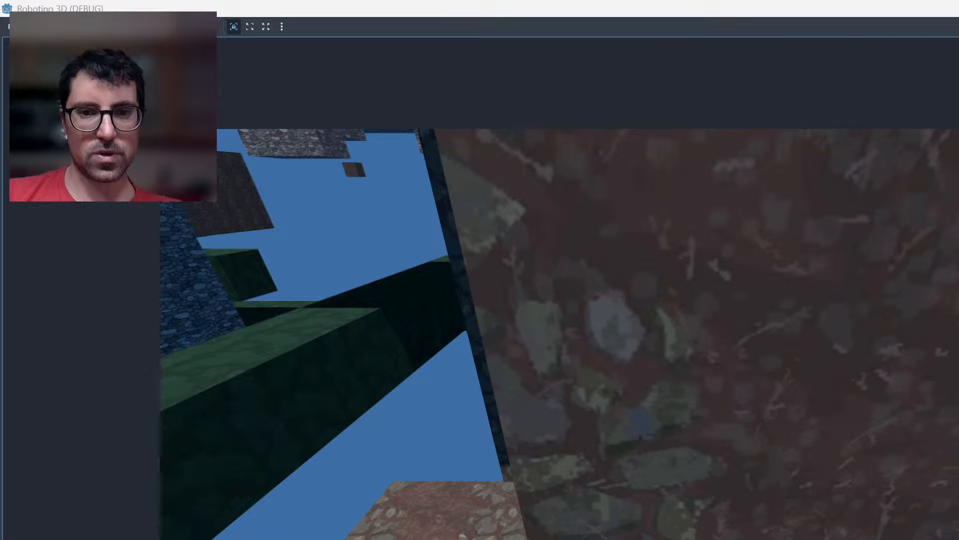
pyautogui.press('a')
pyautogui.press('d')
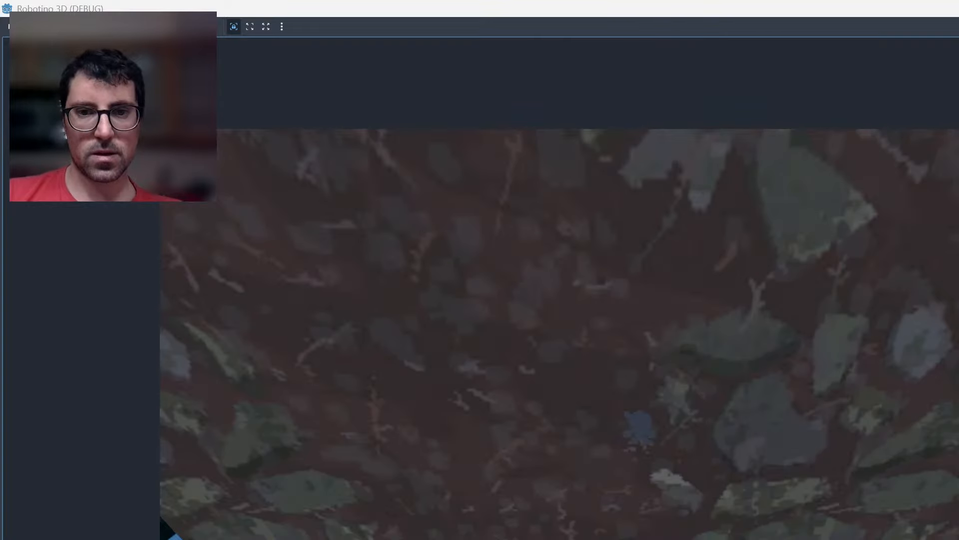
pyautogui.press('a')
pyautogui.press('d')
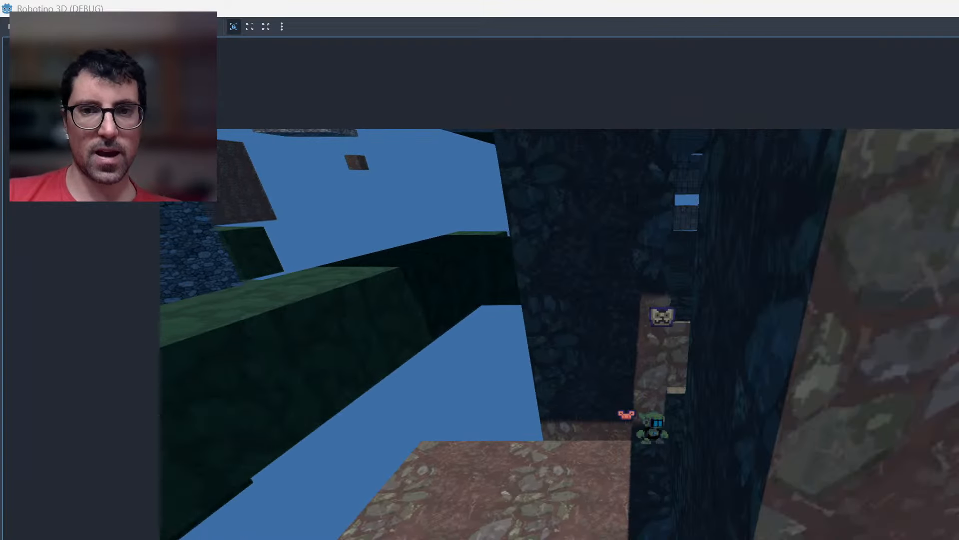
pyautogui.press('d')
pyautogui.press('a')
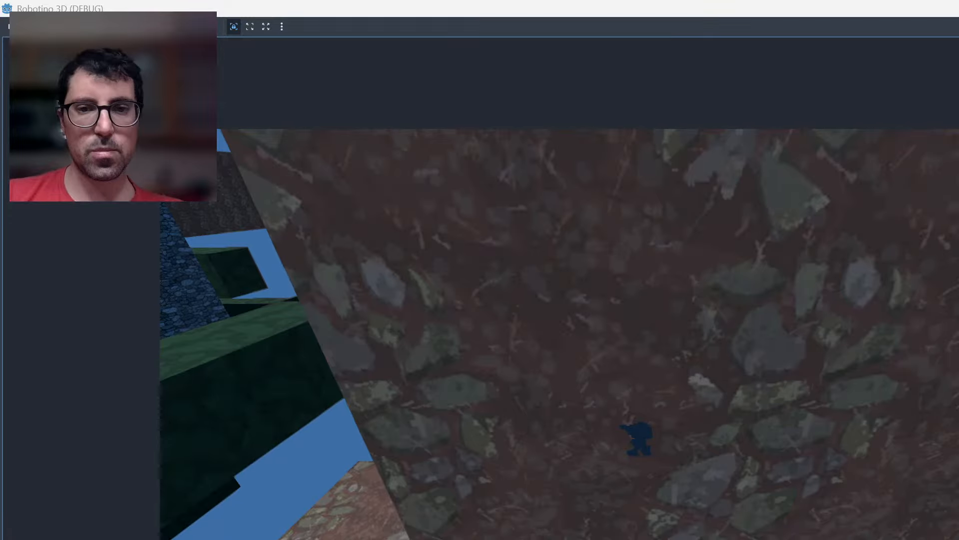
pyautogui.press('d')
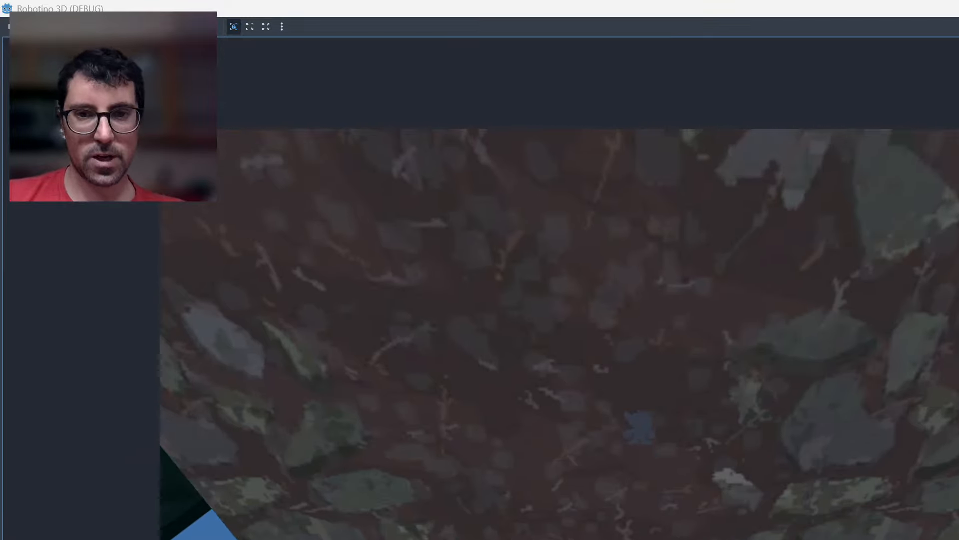
pyautogui.press('d')
pyautogui.press('a')
pyautogui.press('d')
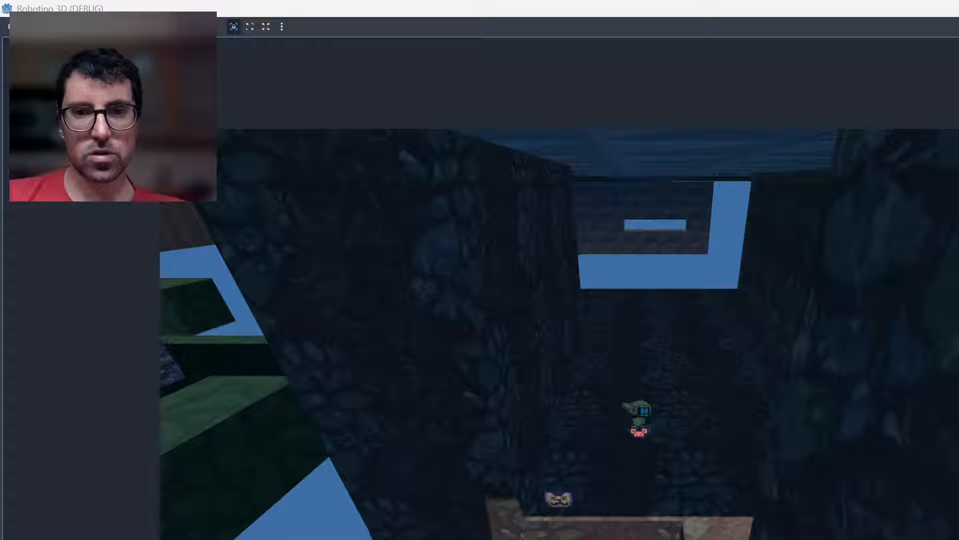
# Walk the robot through the dark stone corridor and back to the reddish rock wall to inspect the enclosure.
pyautogui.press('d')
pyautogui.press('w')
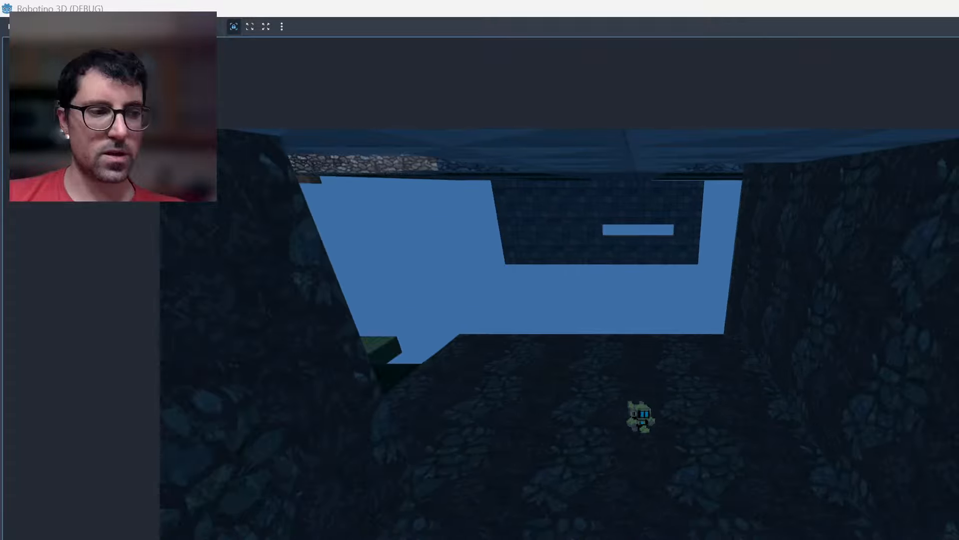
pyautogui.press('s')
pyautogui.press('a')
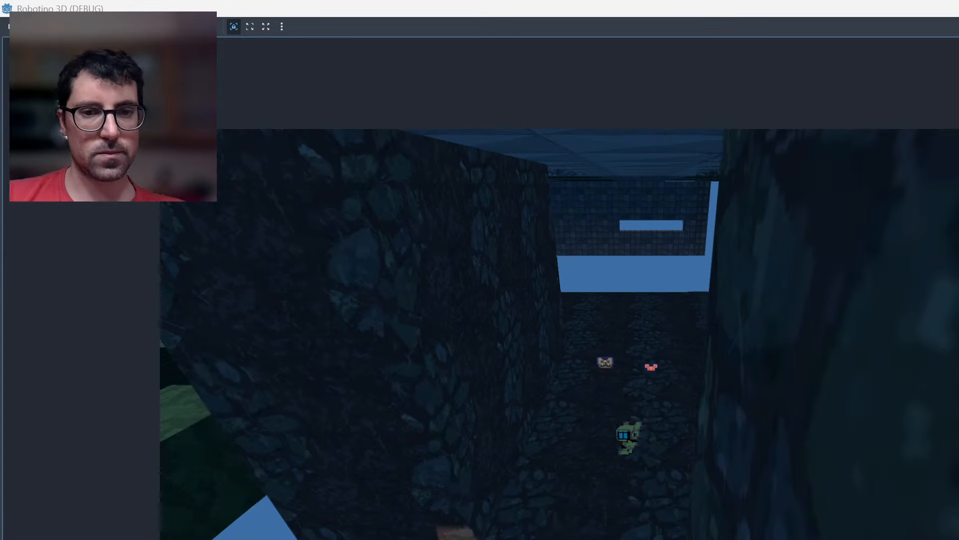
pyautogui.press('s')
pyautogui.press('w')
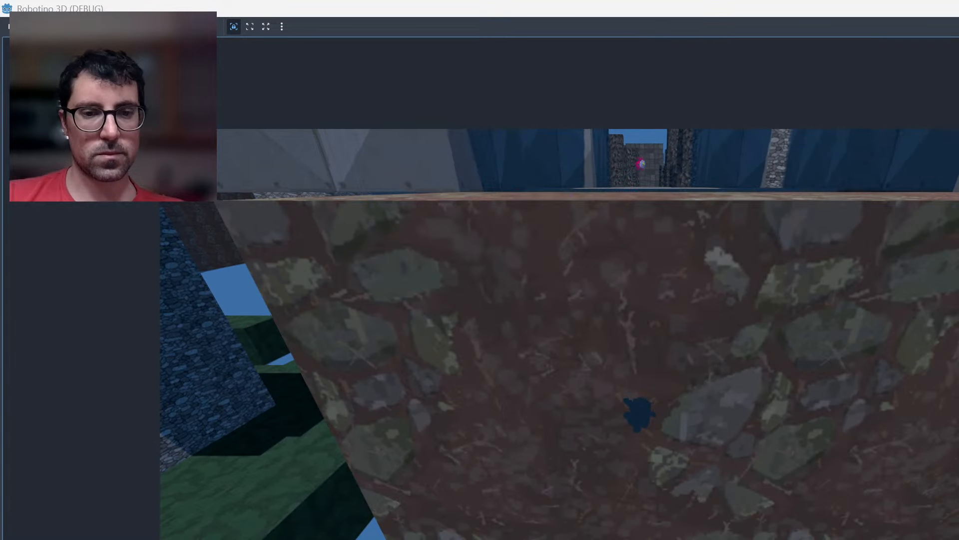
# Fly the robot up over the metal-plated ledge and return it to the lit floor of the metal-plated room.
pyautogui.press('a')
pyautogui.press('space')
pyautogui.press('w')
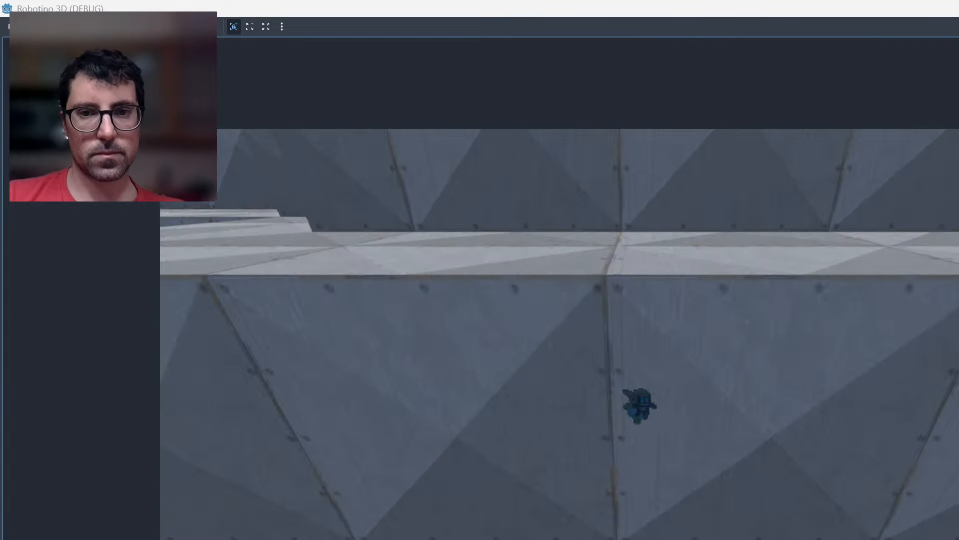
pyautogui.press('space')
pyautogui.press('w')
pyautogui.press('a')
pyautogui.press('s')
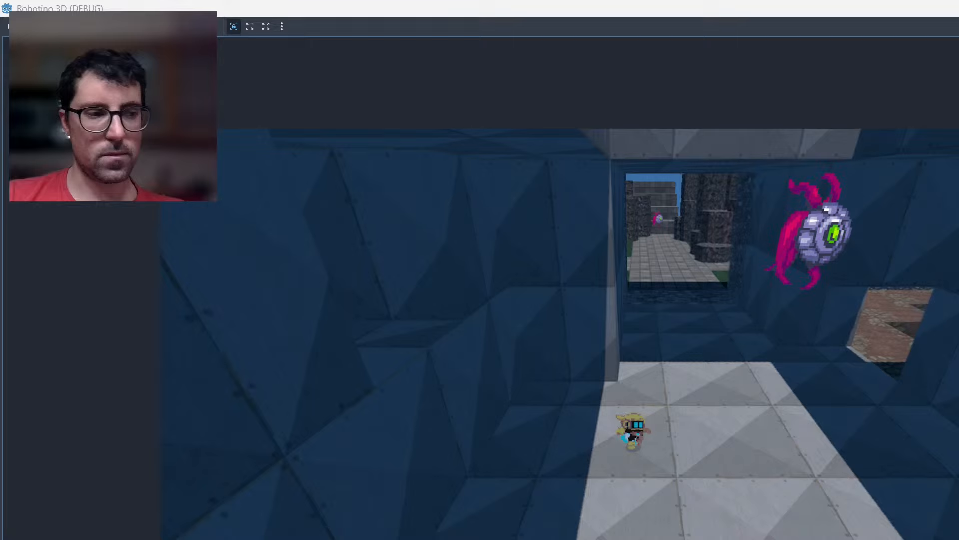
# Walk the robot sideways between the lit floor and the adjoining metal-plated corridor to examine where the walls block the camera.
pyautogui.press('a')
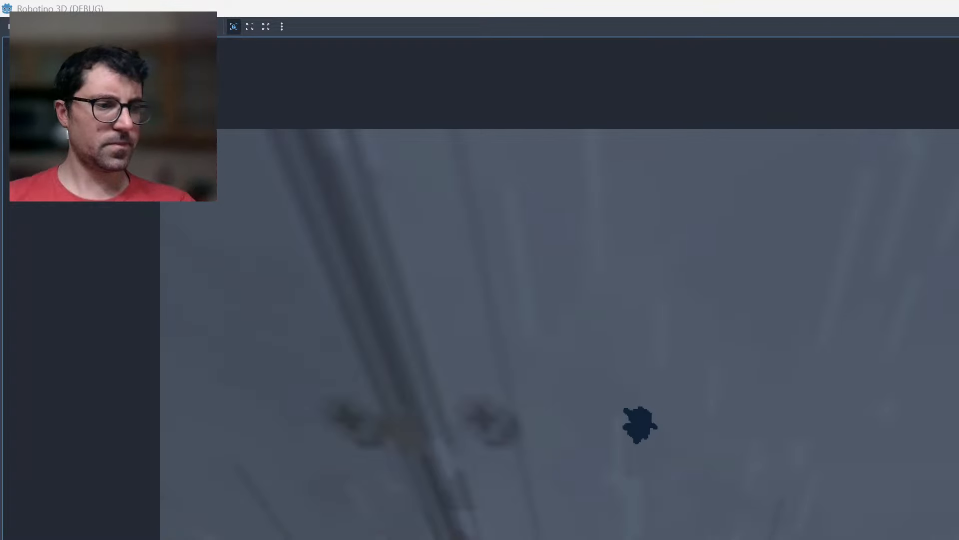
pyautogui.press('a')
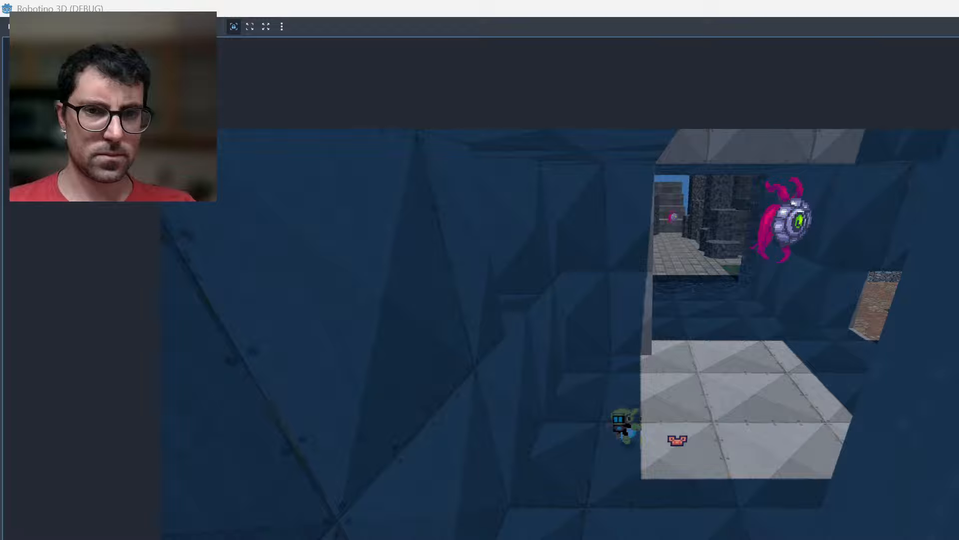
pyautogui.press('a')
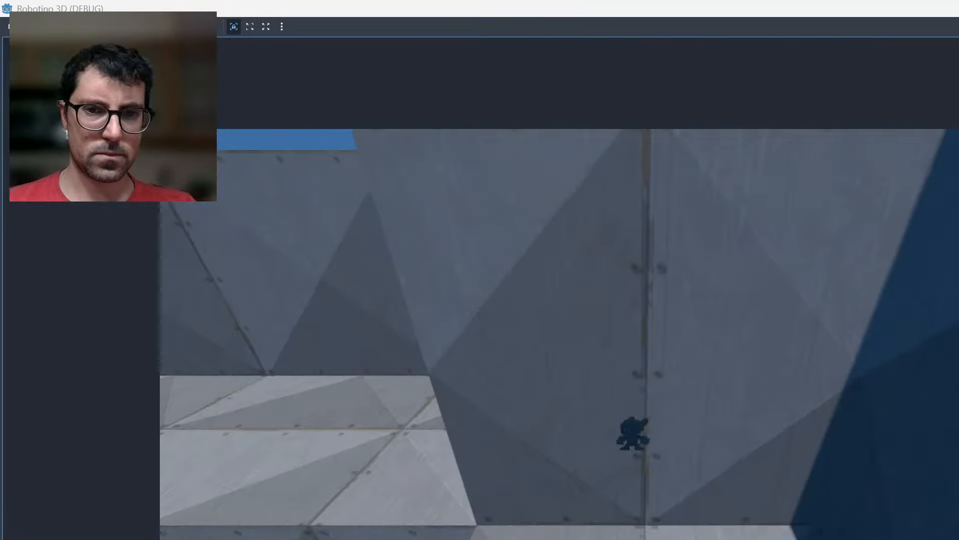
pyautogui.press('a')
pyautogui.press('w')
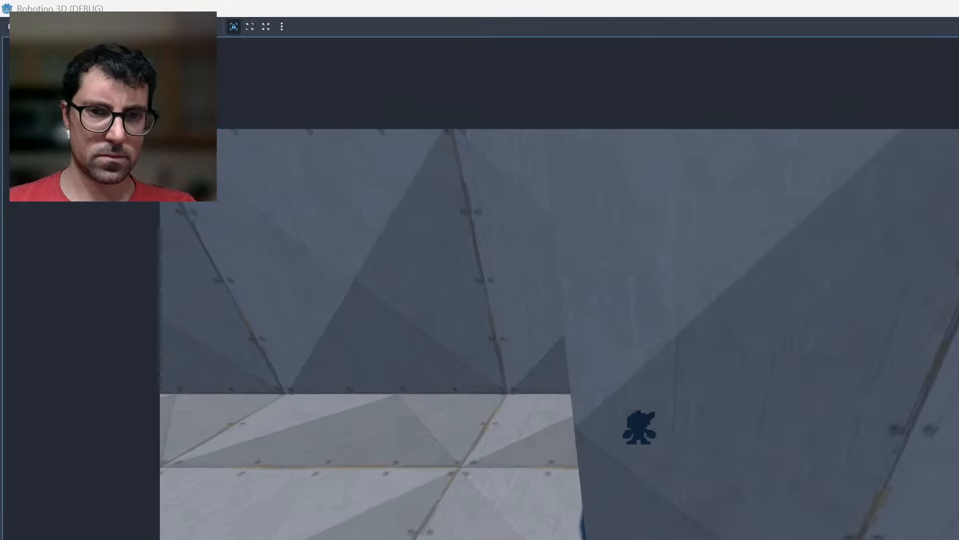
pyautogui.press('d')
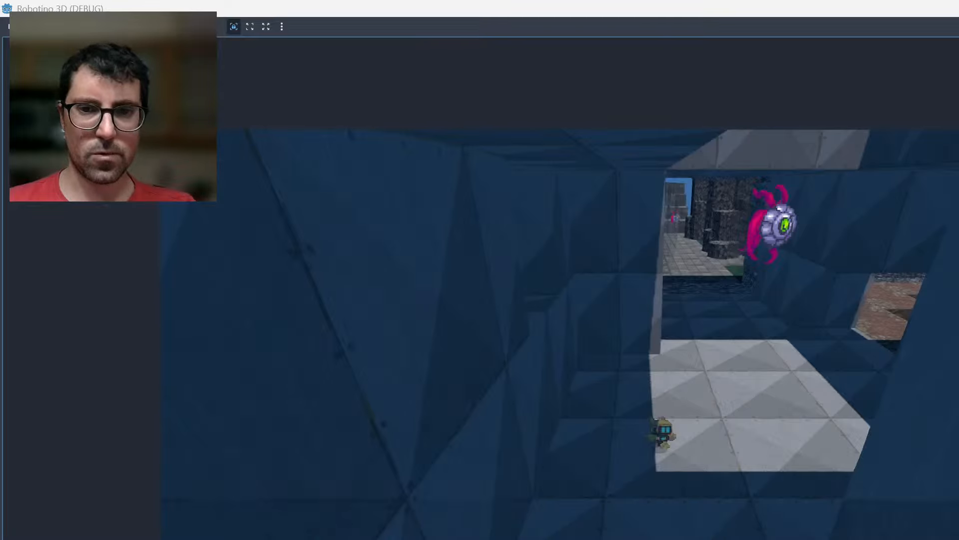
# Jump the robot from the lit floor into the metal-plated side corridor to check the camera view along its walls.
pyautogui.press('a')
pyautogui.press('space')
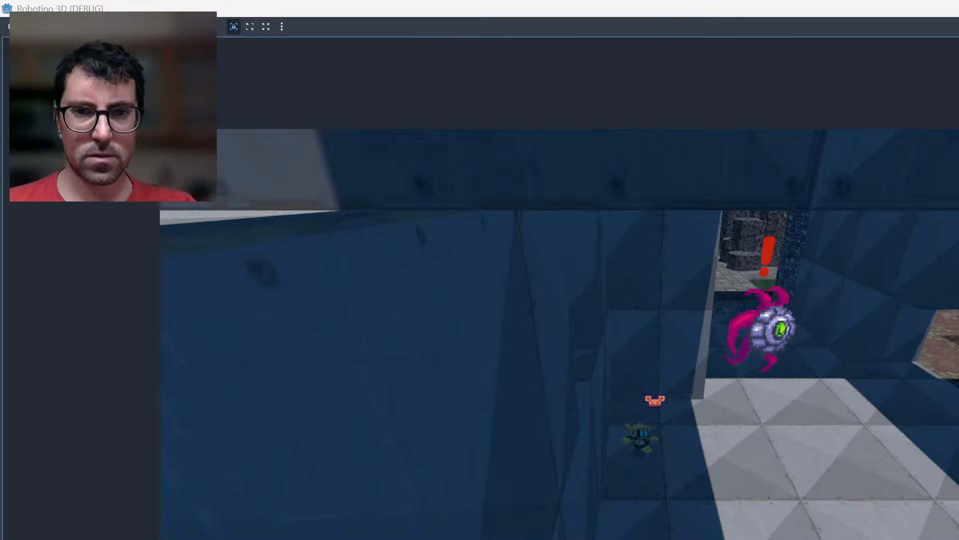
pyautogui.press('a')
pyautogui.press('space')
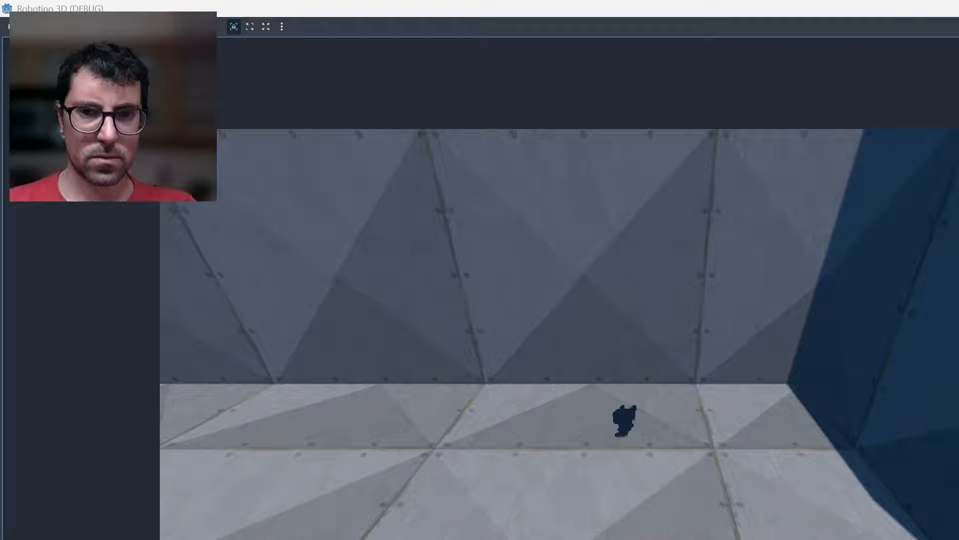
pyautogui.press('a')
pyautogui.press('s')
pyautogui.press('space')
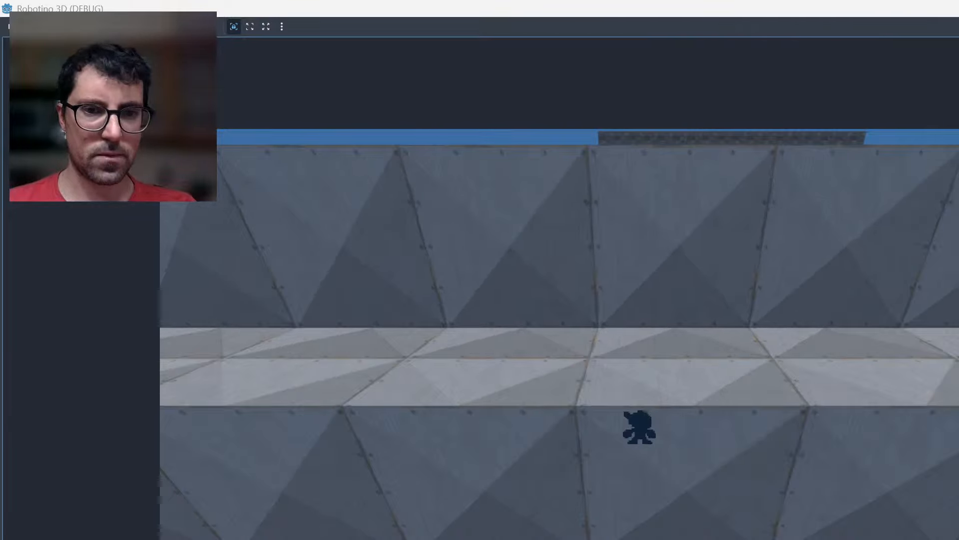
# Lead the robot along the metal-plated corridor and fight the enemy encountered there.
pyautogui.press('a')
pyautogui.press('w')
pyautogui.press('a')
pyautogui.press('space')
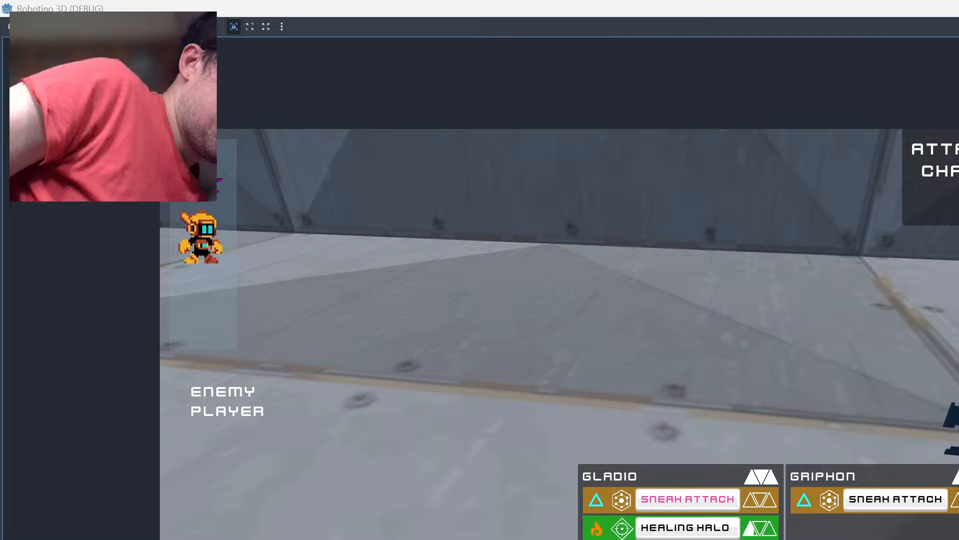
pyautogui.press('Return')
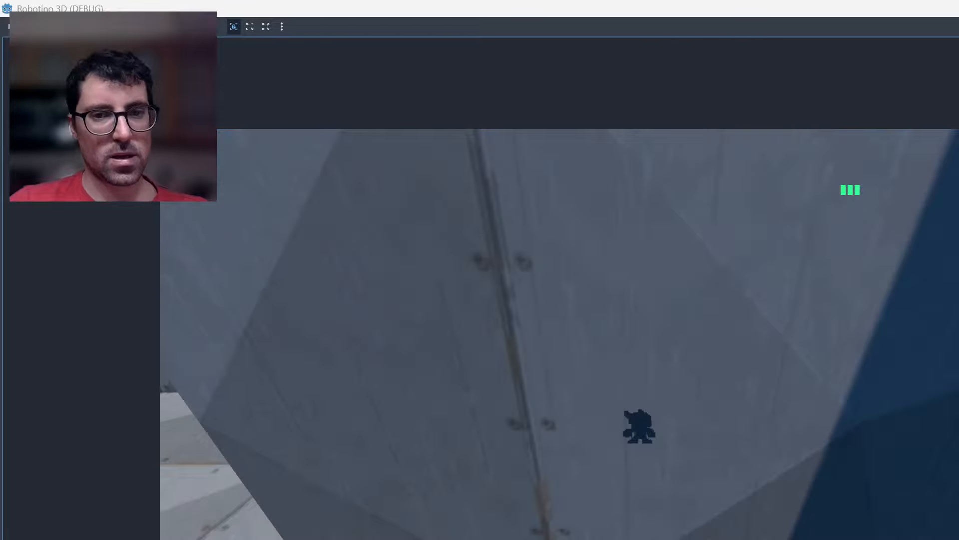
# Jump the robot inside the metal-plated corridor to inspect the view over its walls, and return it to the lit room.
pyautogui.press('a')
pyautogui.press('space')
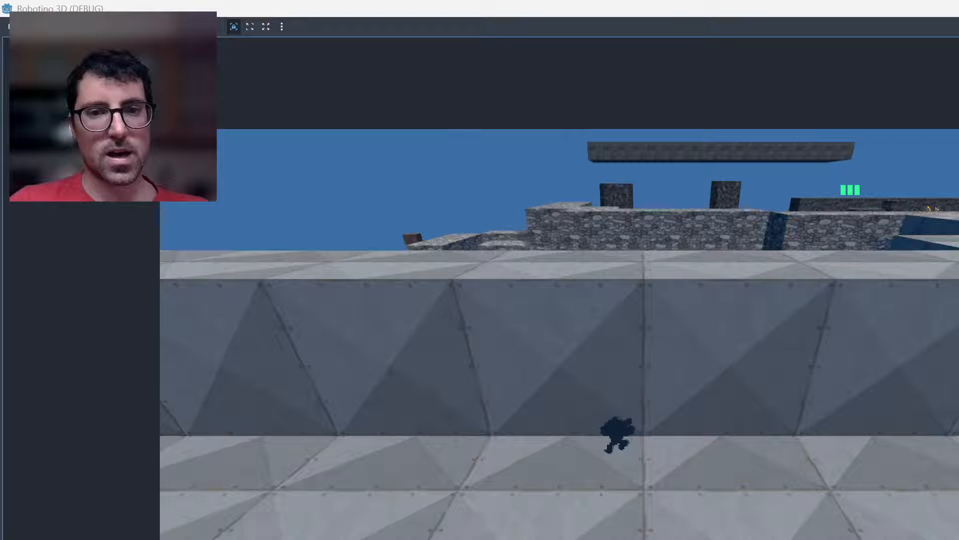
pyautogui.press('d')
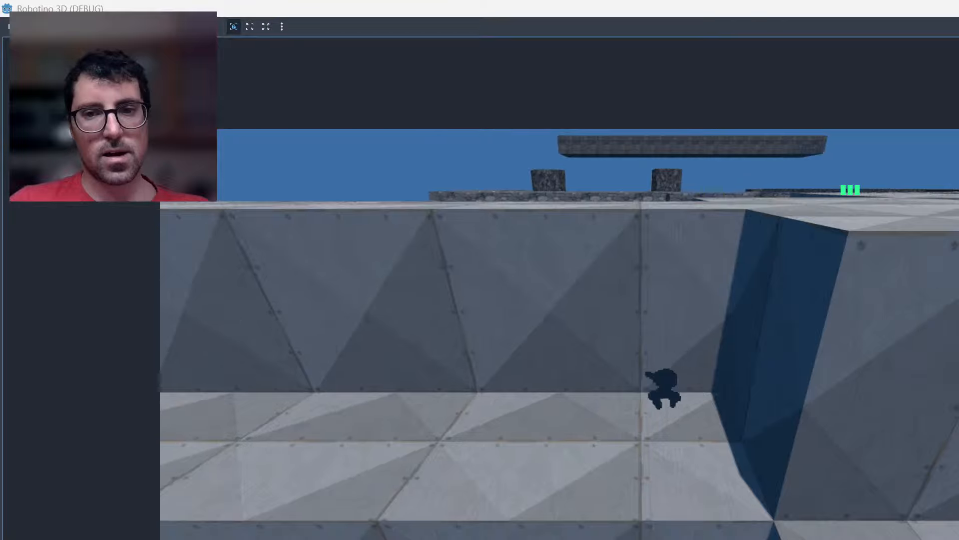
pyautogui.press('d')
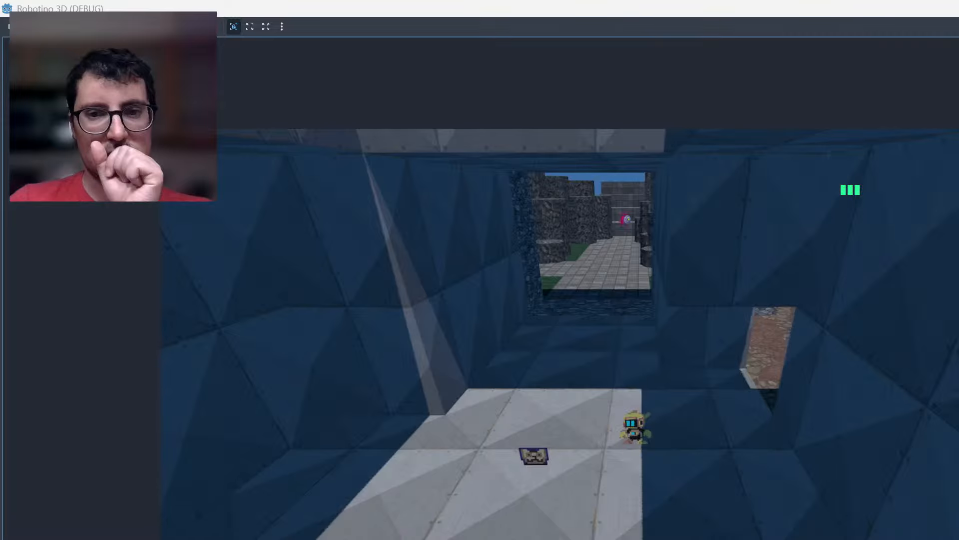
# Move the robot to the side opening beside the reddish rock and back to the lit floor to test the camera there.
pyautogui.press('w')
pyautogui.press('d')
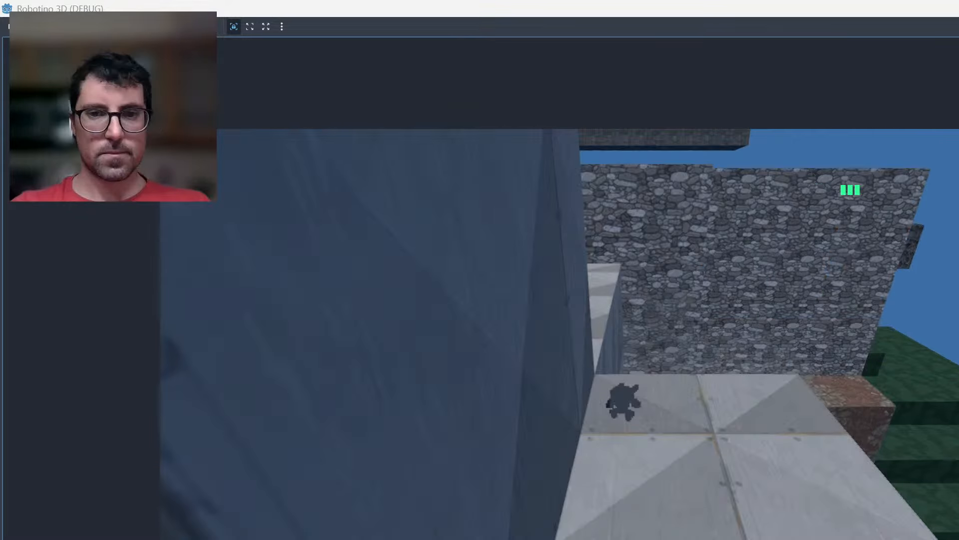
pyautogui.press('s')
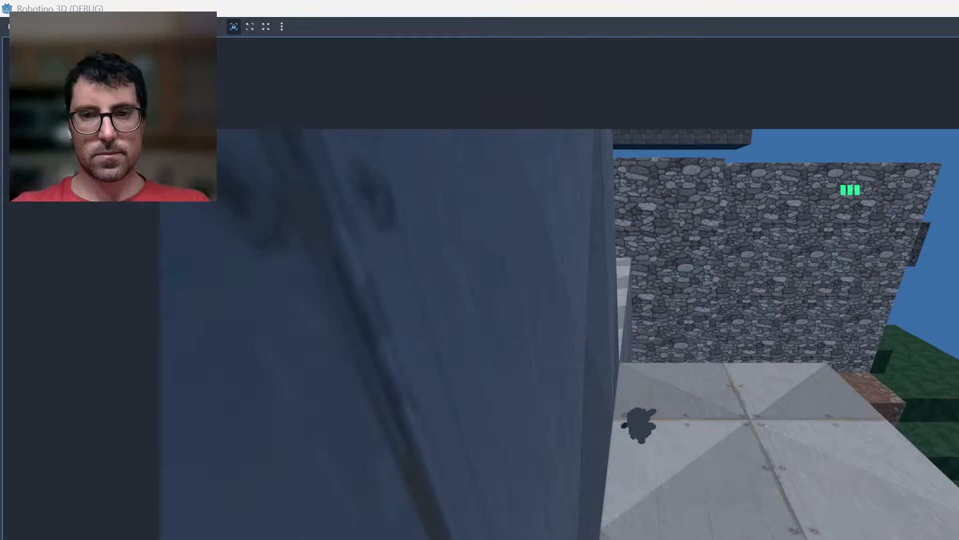
pyautogui.press('w')
pyautogui.press('space')
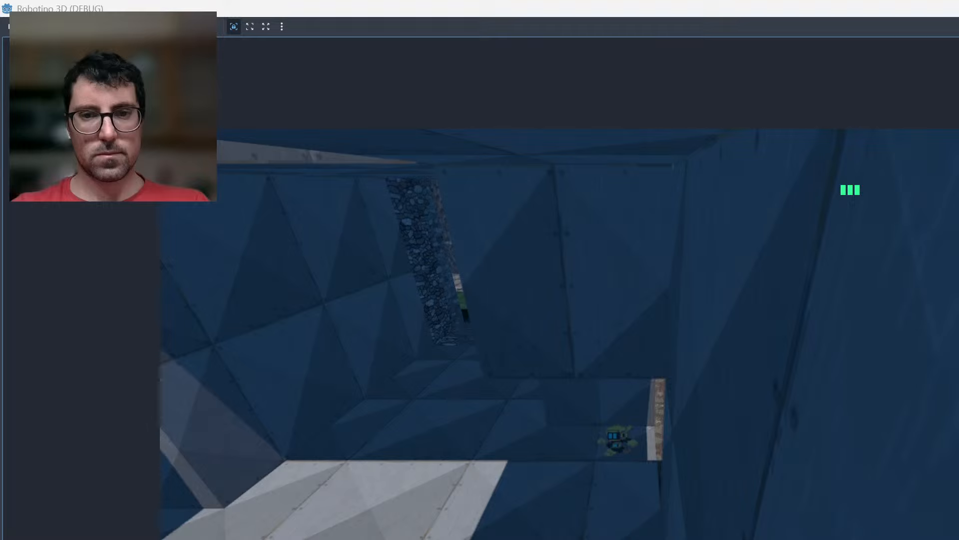
pyautogui.press('s')
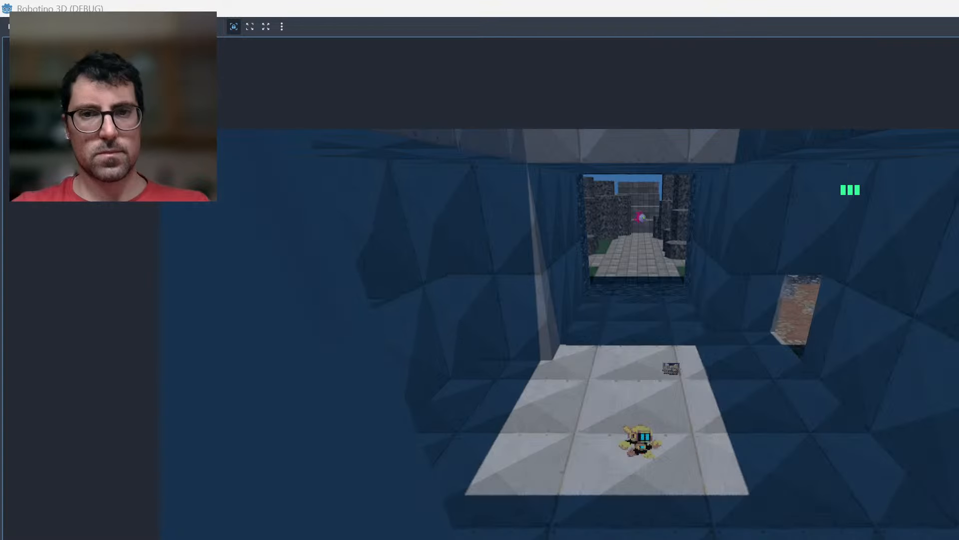
# Cross the metal-plated room and take the robot out through the side opening onto the reddish rock outside.
pyautogui.press('w')
pyautogui.press('s')
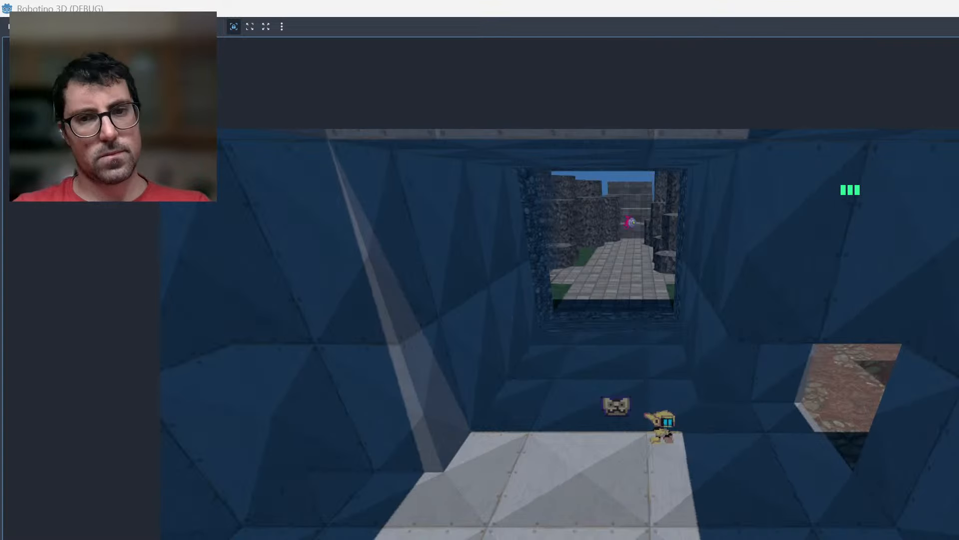
pyautogui.press('d')
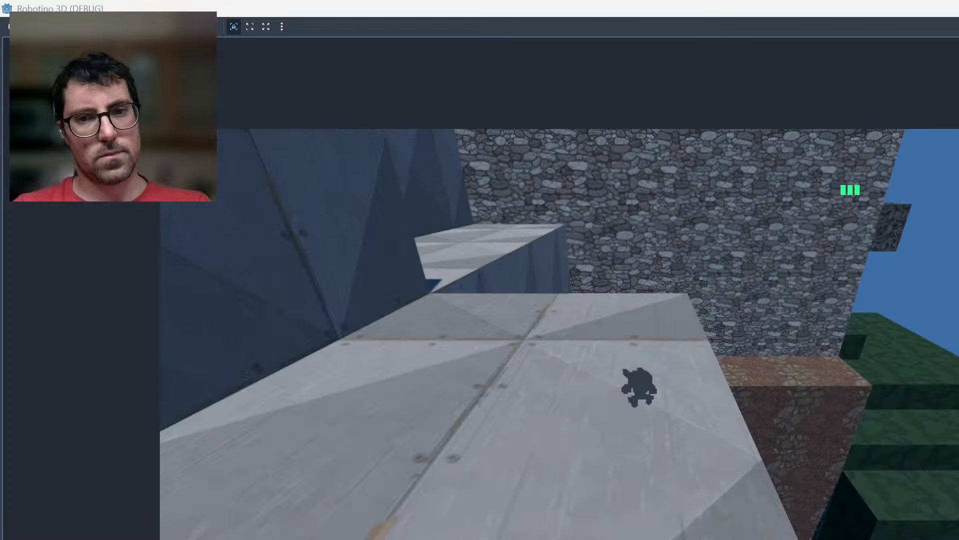
pyautogui.press('d')
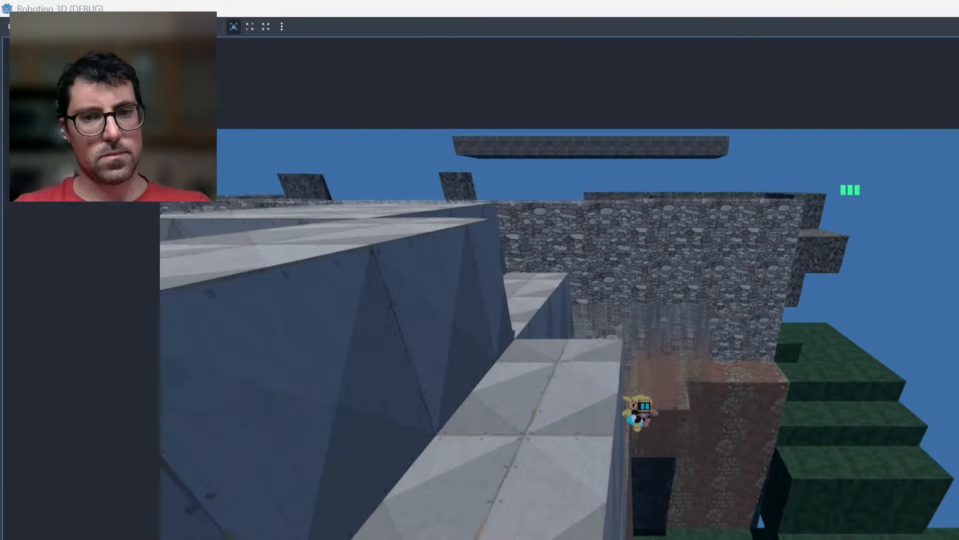
# Fly the robot over the metal-plated roof and its square opening, and down past the outer edge of the structure.
pyautogui.press('space')
pyautogui.press('a')
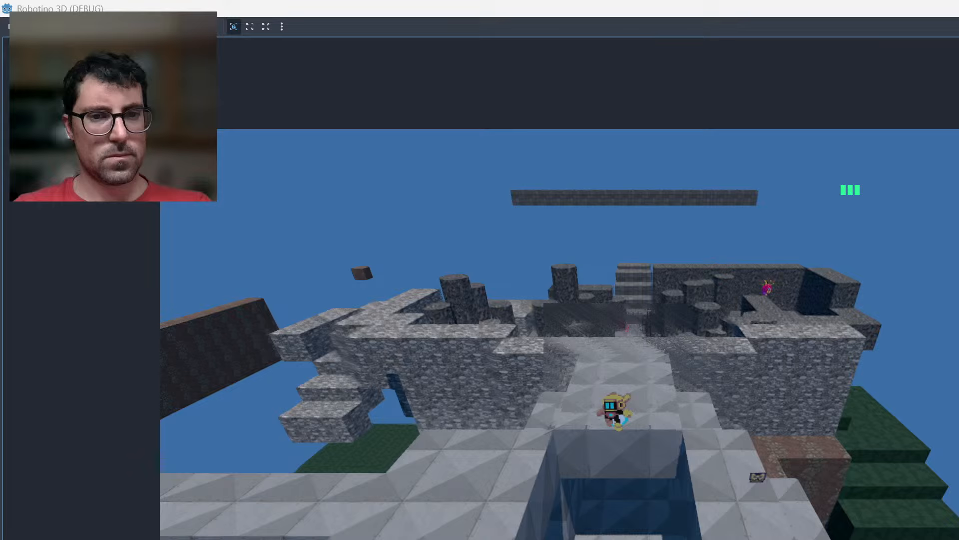
pyautogui.press('s')
pyautogui.press('a')
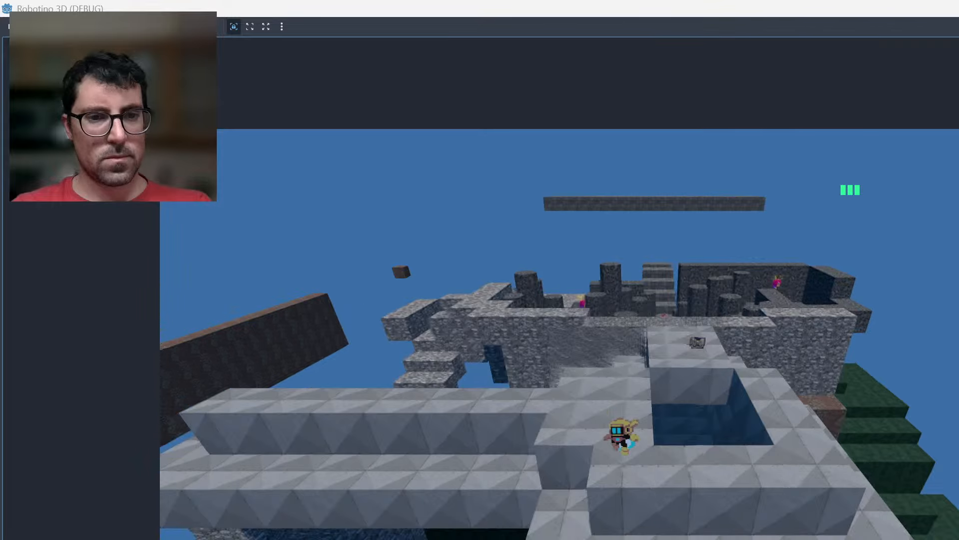
pyautogui.press('s')
pyautogui.press('a')
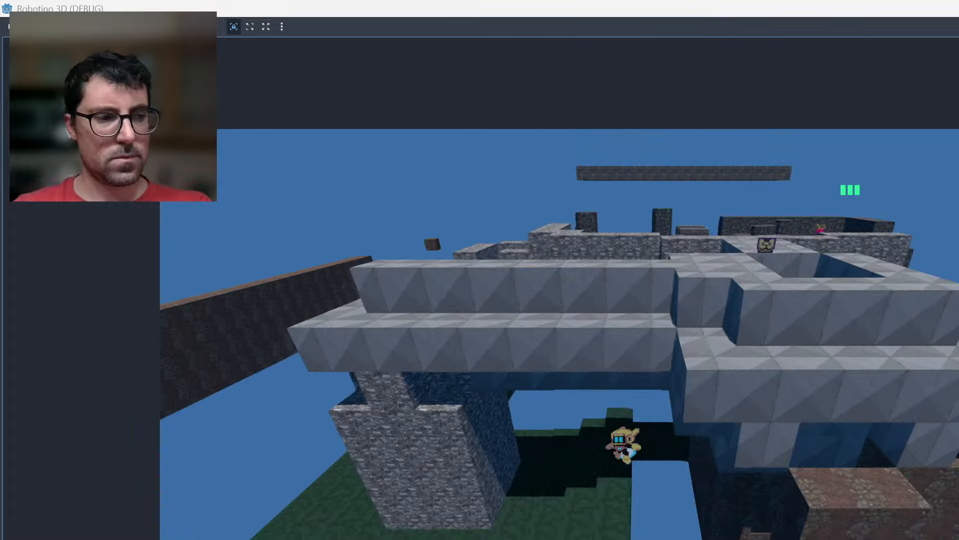
# Bring the robot up from beneath the level via the low reddish rock block to the metal-plated ledge.
pyautogui.press('d')
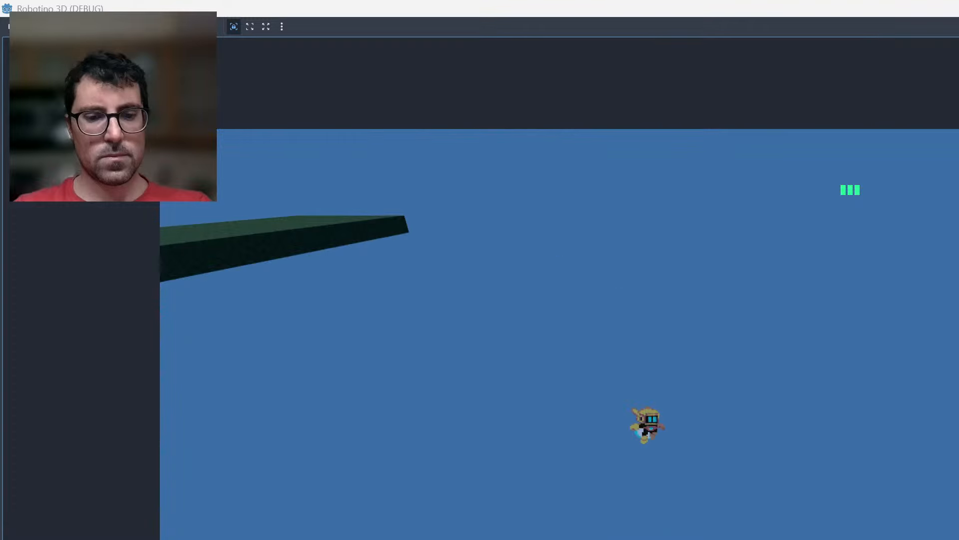
pyautogui.press('a')
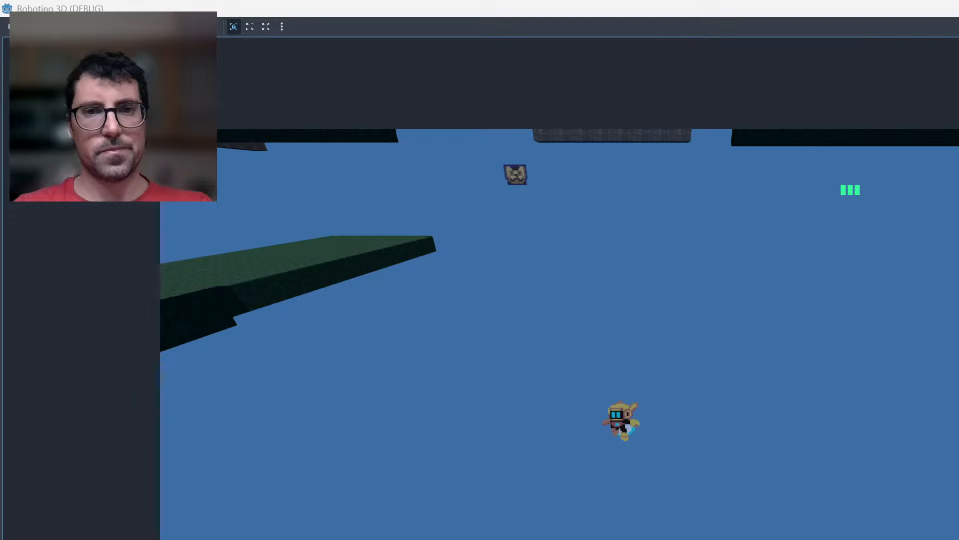
pyautogui.press('space')
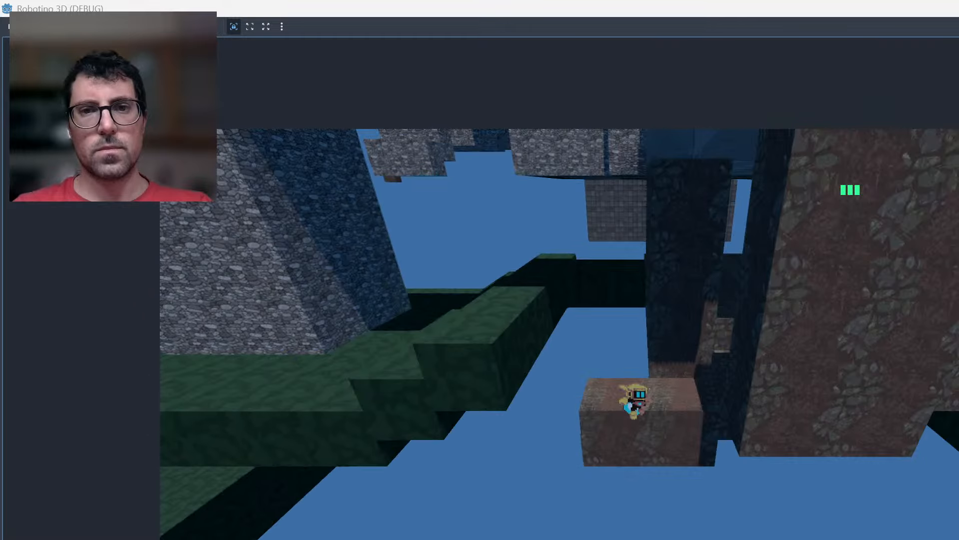
pyautogui.press('space')
pyautogui.press('d')
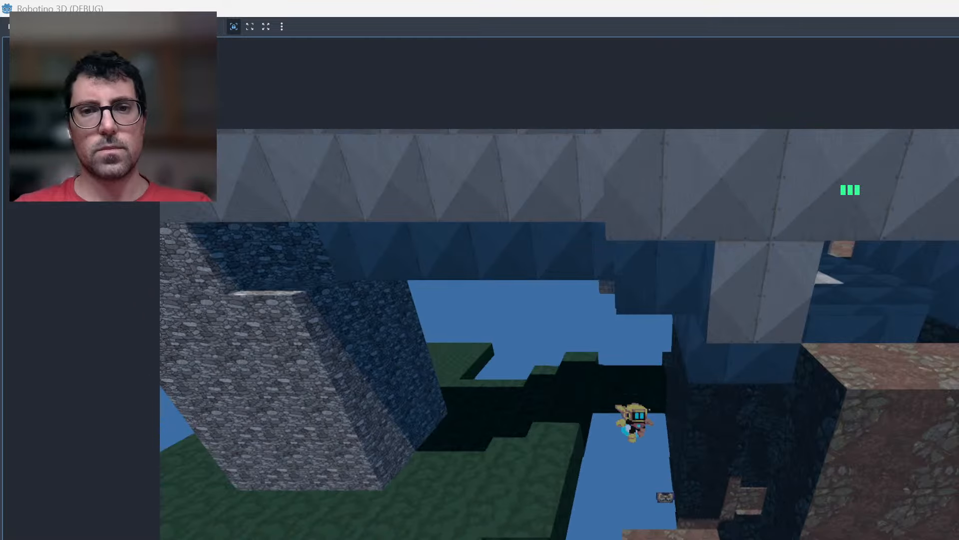
pyautogui.press('space')
pyautogui.press('a')
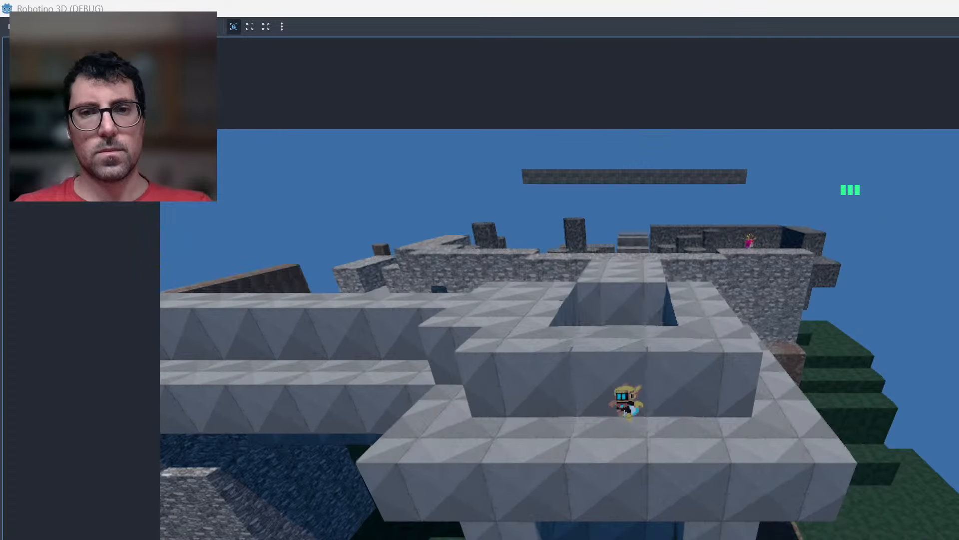
# Fly the robot around the square roof opening and down the metal-plated outer wall to inspect the enclosure from outside.
pyautogui.press('d')
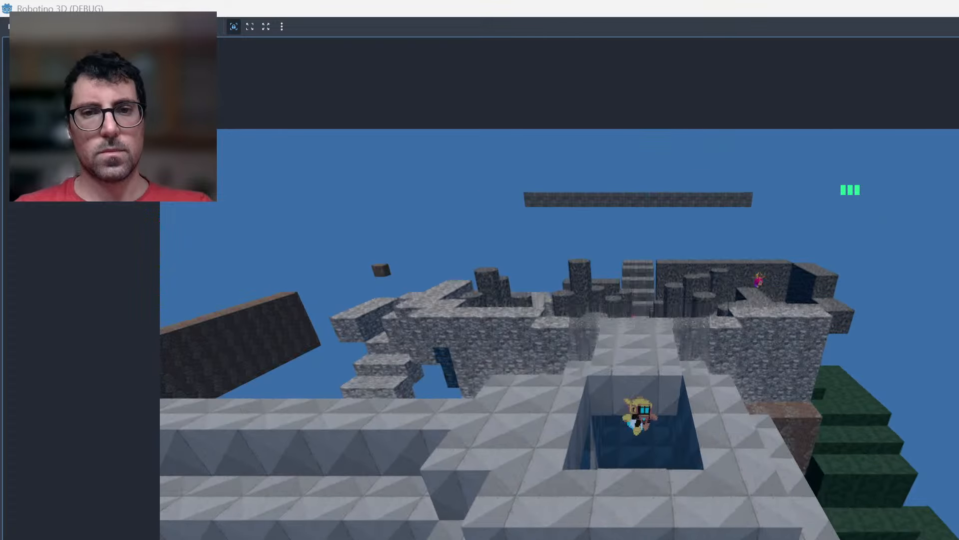
pyautogui.press('a')
pyautogui.press('s')
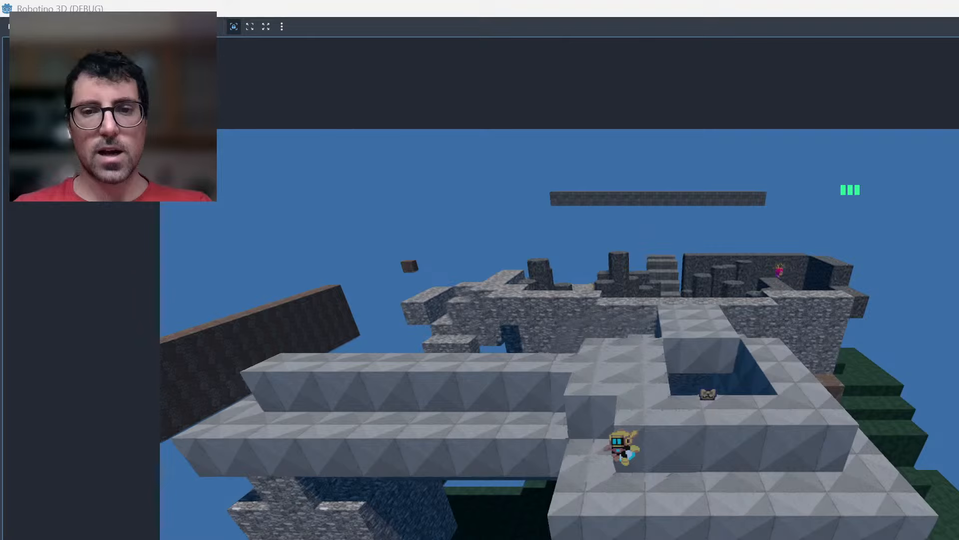
pyautogui.press('d')
pyautogui.press('w')
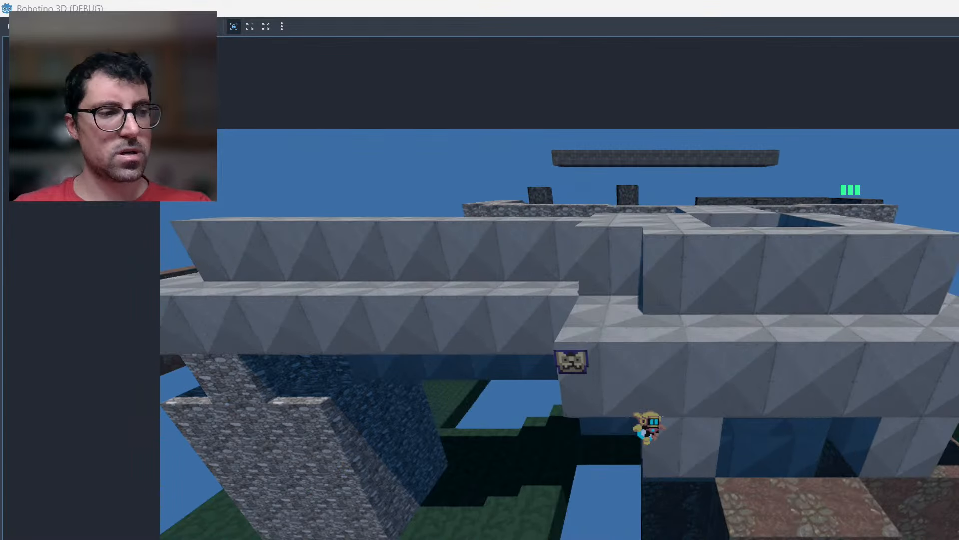
# Fly the robot over the roof walkway to the stone-walled courtyard with pillars to check the view of the enclosure.
pyautogui.press('space')
pyautogui.press('w')
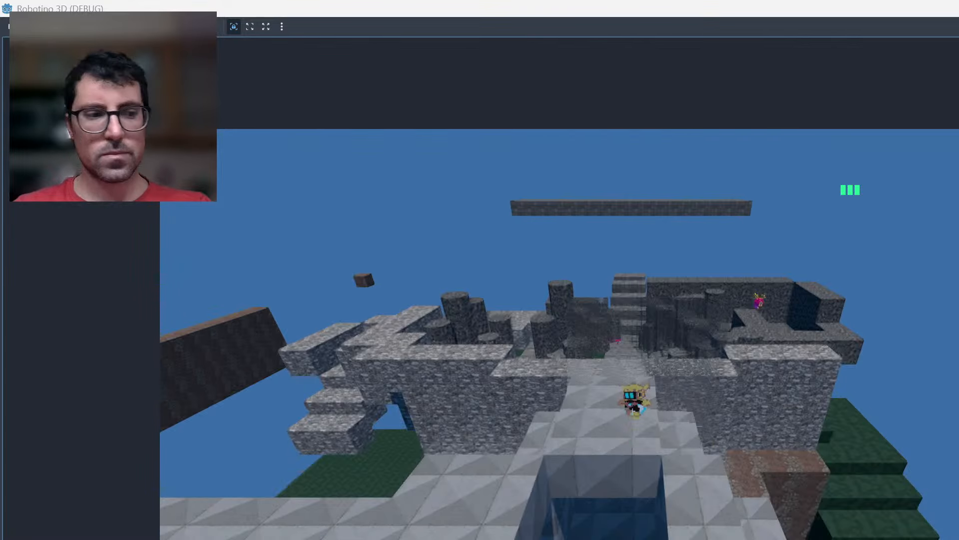
pyautogui.press('w')
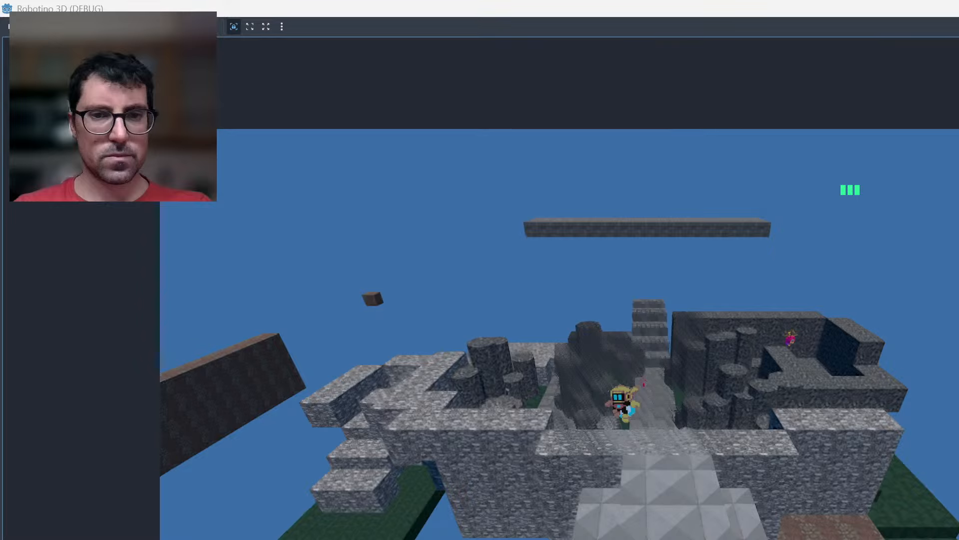
pyautogui.press('d')
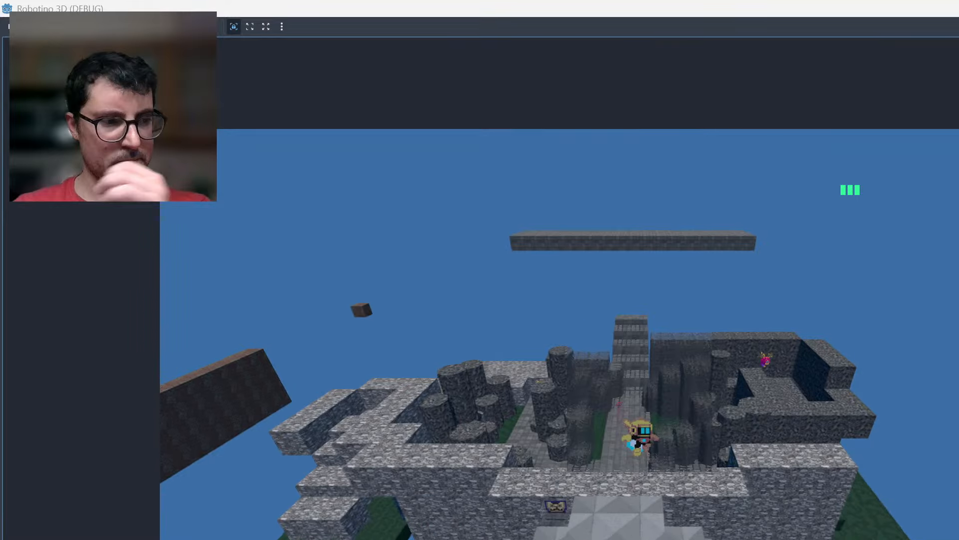
pyautogui.press('s')
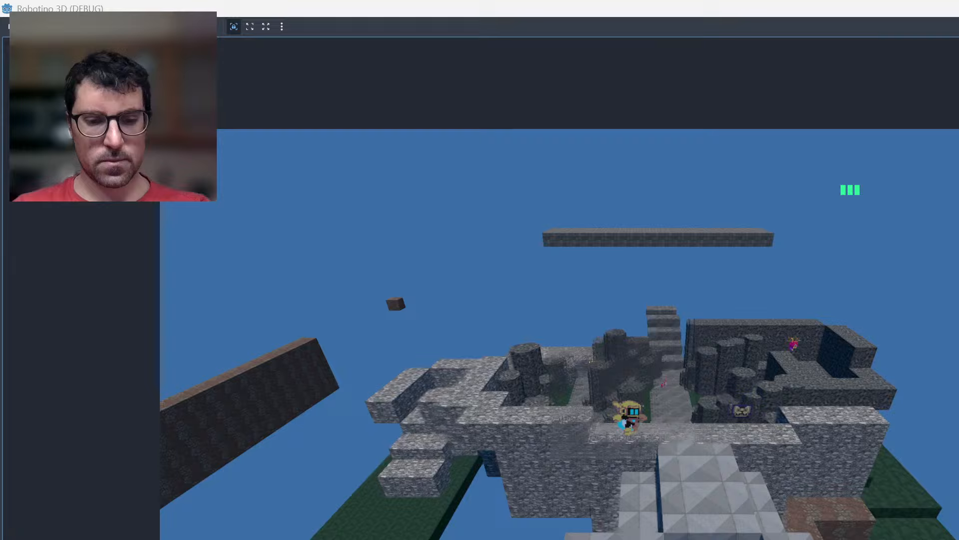
# Fly the robot between the stone courtyard's edge and the metal-plated roof to compare the camera views across the roof walkway.
pyautogui.press('a')
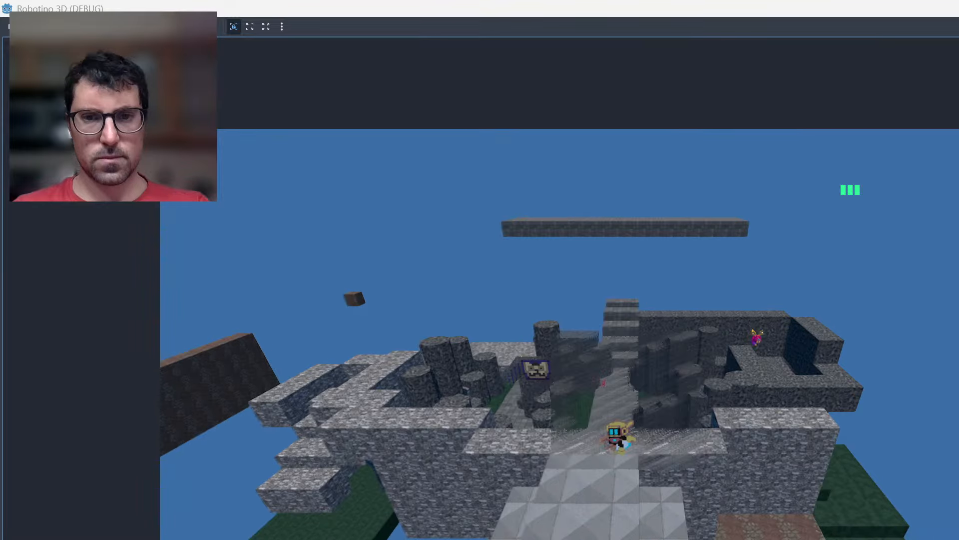
pyautogui.press('w')
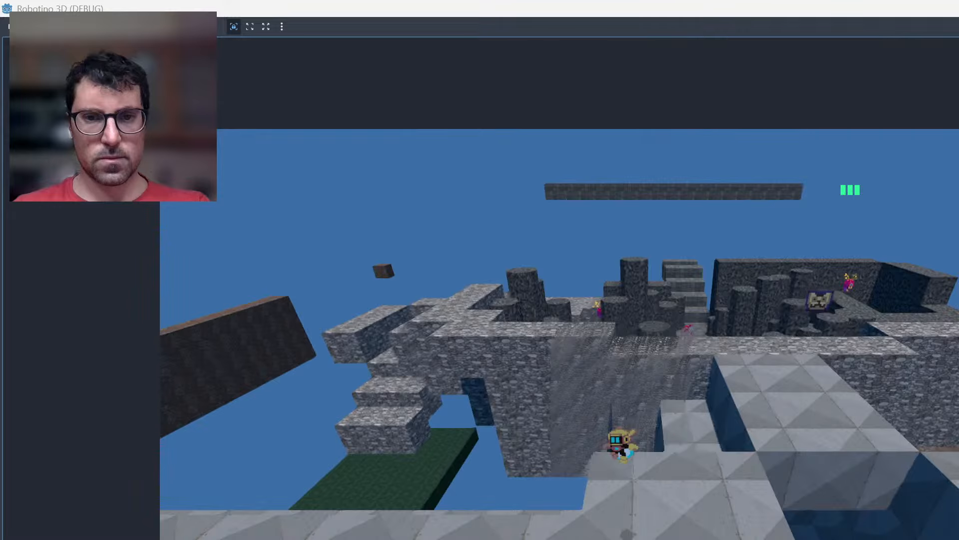
pyautogui.press('d')
pyautogui.press('space')
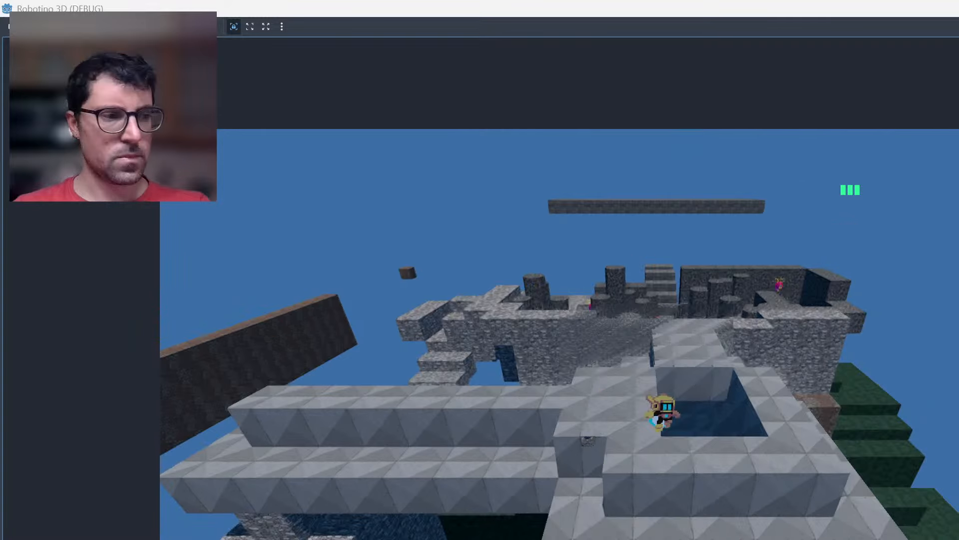
pyautogui.press('w')
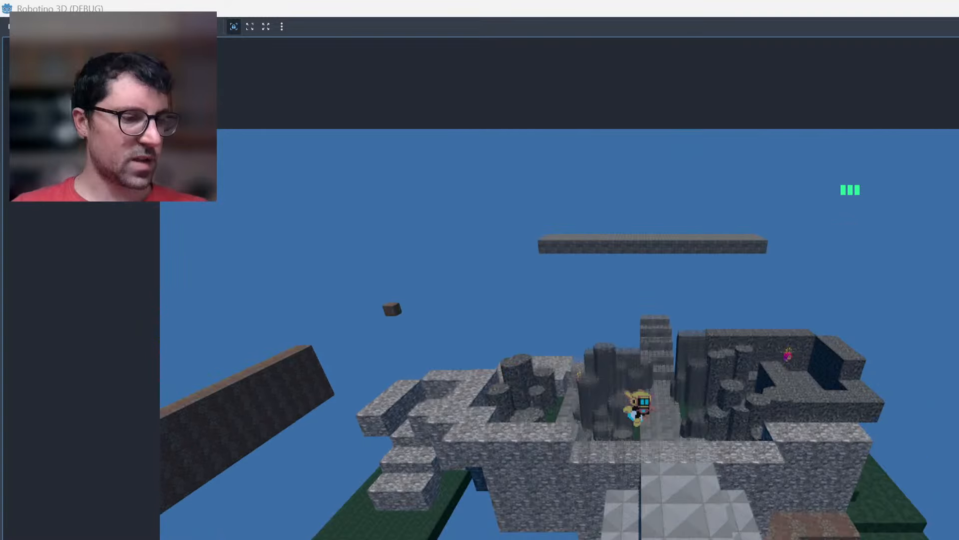
# Bring the robot back to the metal-plated outer ledge and over the roof again to the courtyard's stone wall.
pyautogui.press('s')
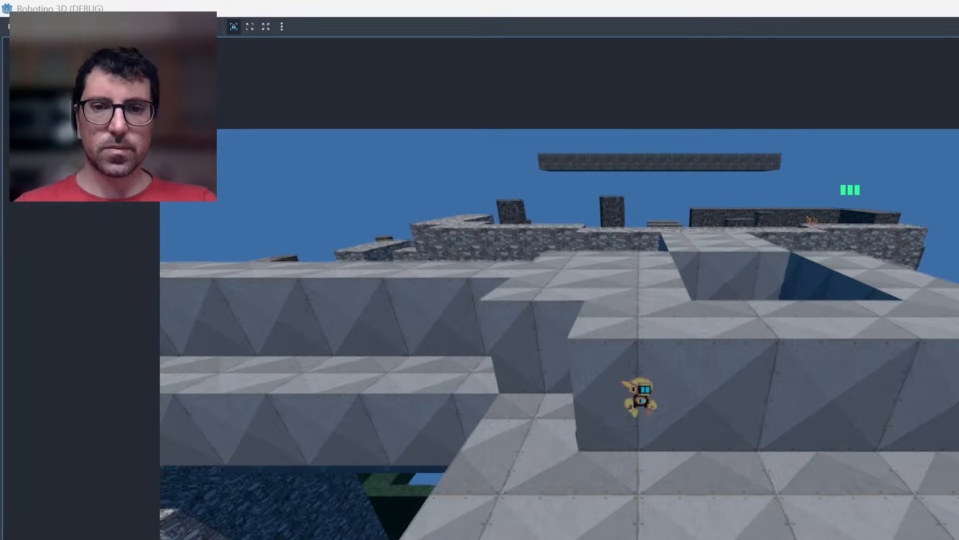
pyautogui.press('space')
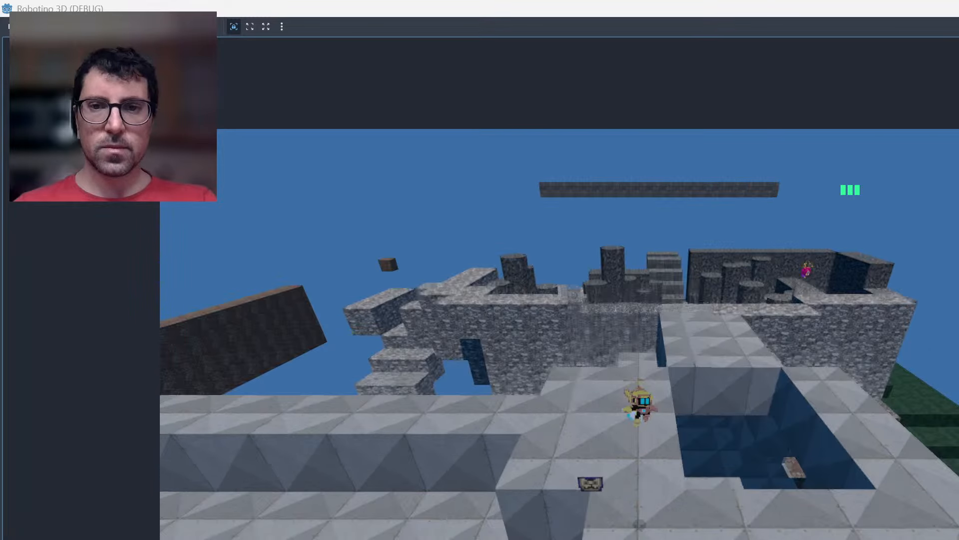
pyautogui.press('s')
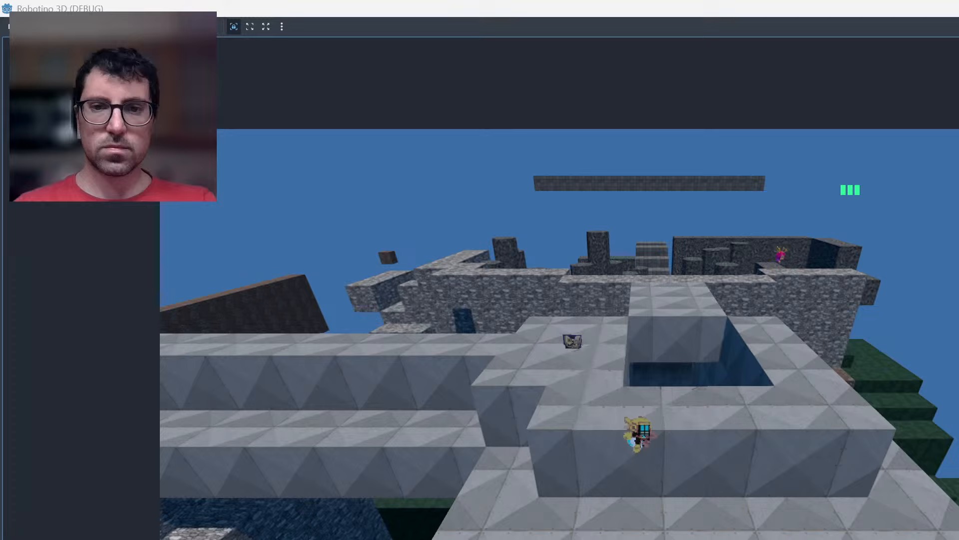
pyautogui.press('space')
pyautogui.press('a')
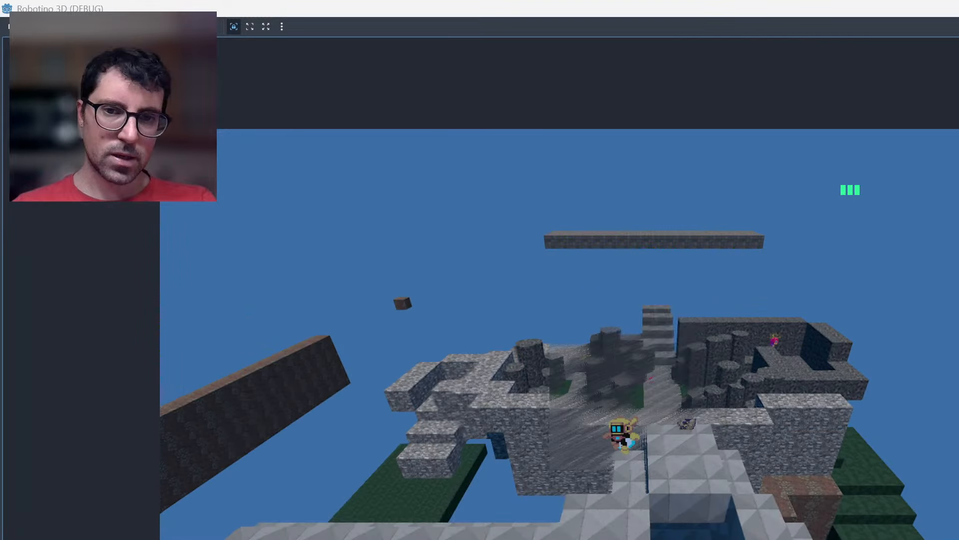
# Circle the robot around the square roof opening to check its edges and the adjoining metal-plated walkway roof.
pyautogui.press('d')
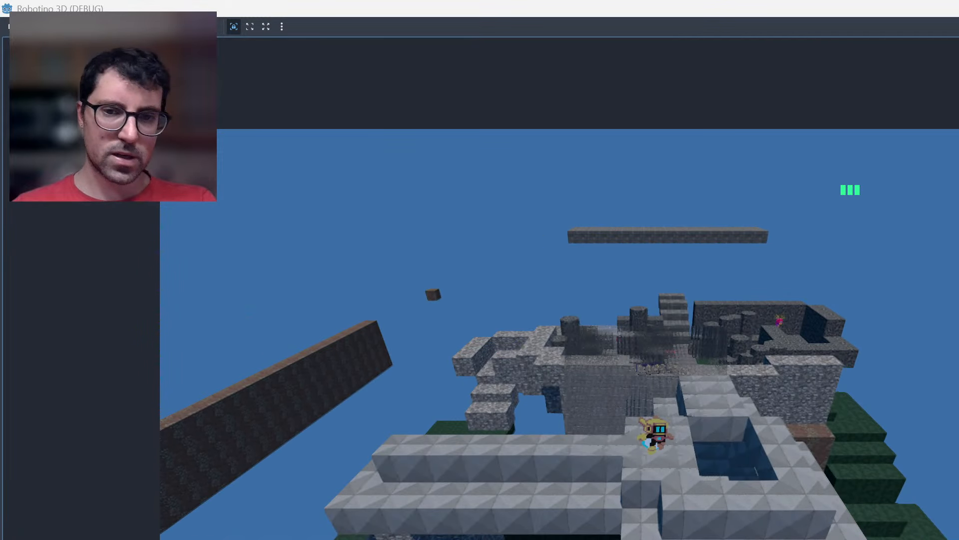
pyautogui.press('d')
pyautogui.press('s')
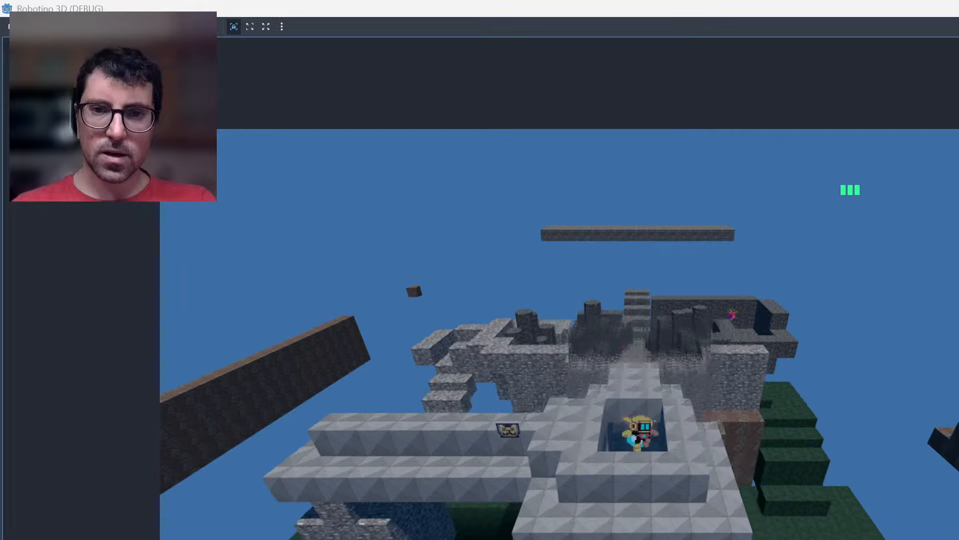
pyautogui.press('a')
pyautogui.press('s')
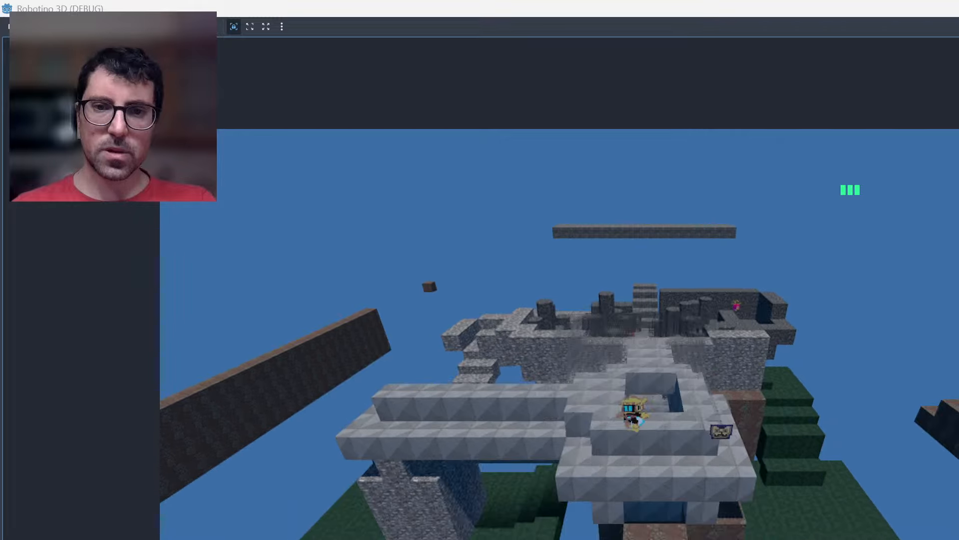
pyautogui.press('d')
pyautogui.press('w')
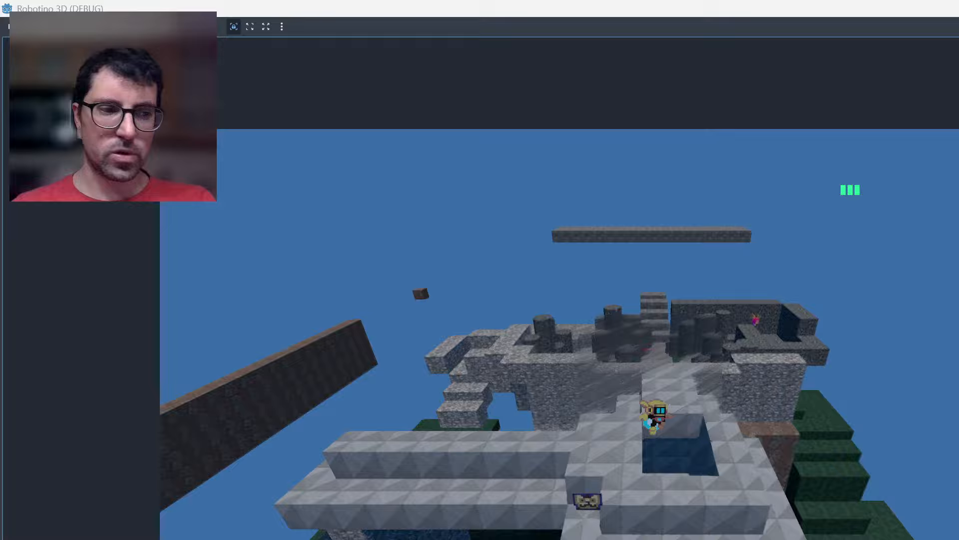
# Fly the robot along the roof walkway toward the courtyard, and check the camera view inside the enclosed metal-plated room.
pyautogui.press('w')
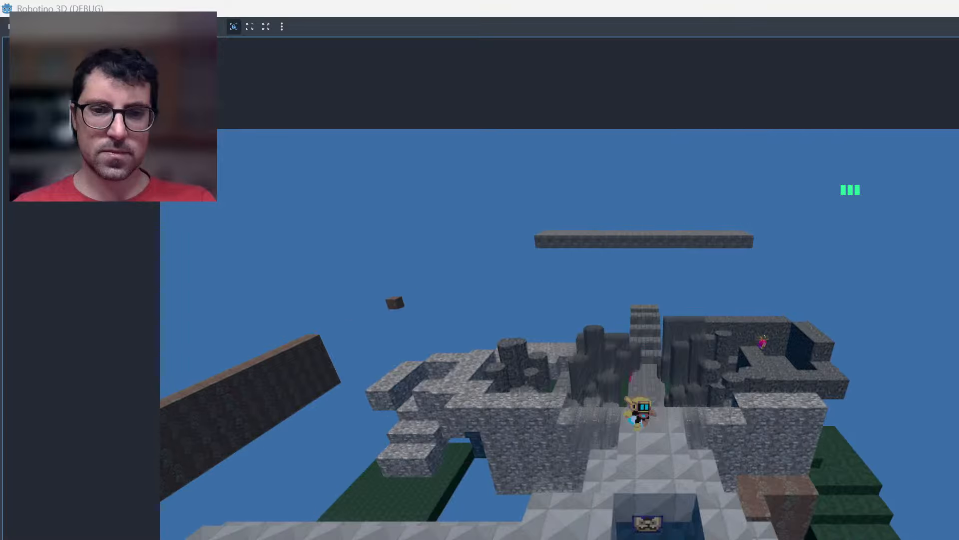
pyautogui.press('w')
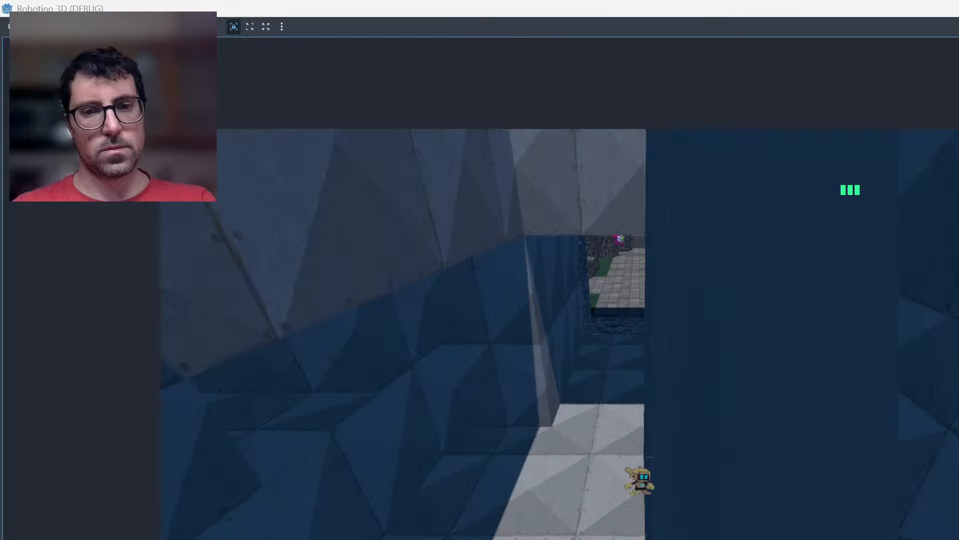
pyautogui.press('d')
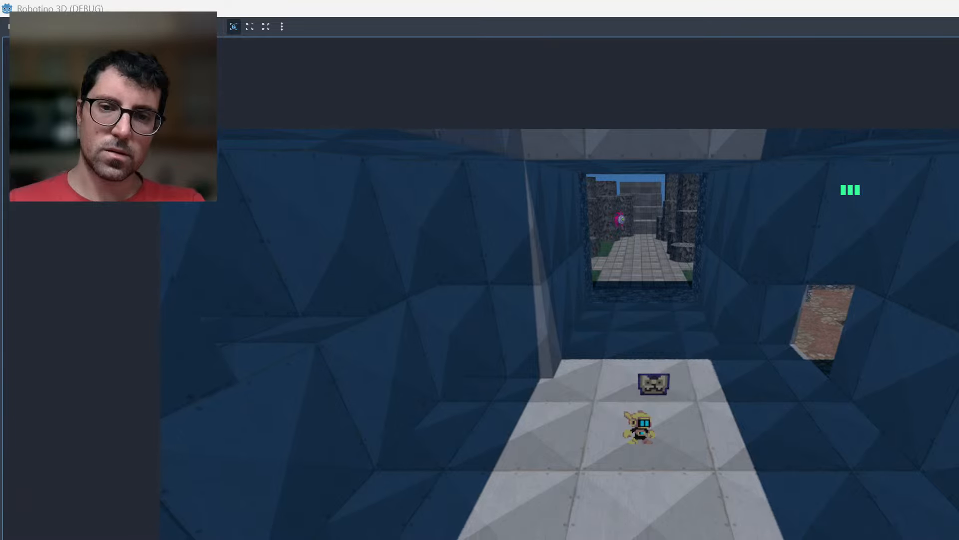
# Fly the robot up through the square roof opening, over the walkway roof, and back down into the enclosed room.
pyautogui.press('space')
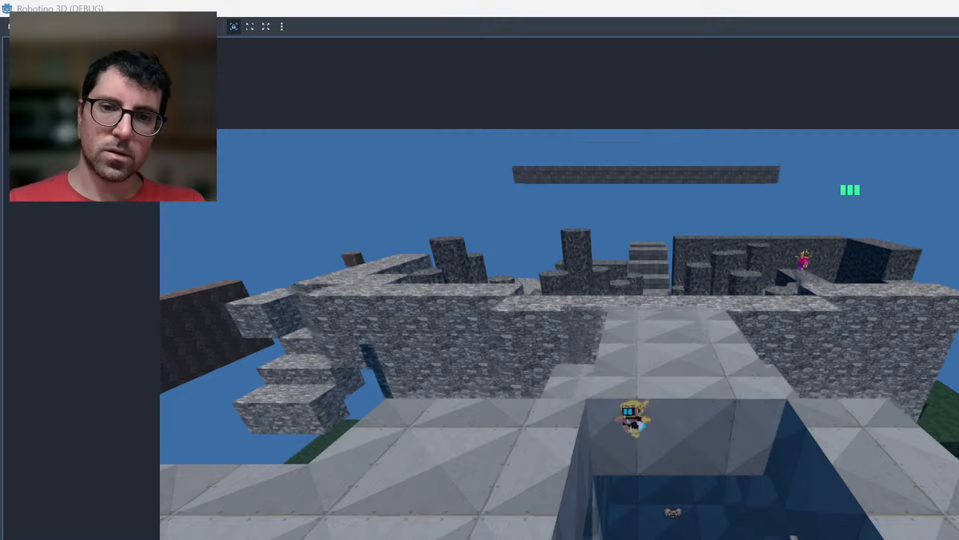
pyautogui.press('space')
pyautogui.press('Right')
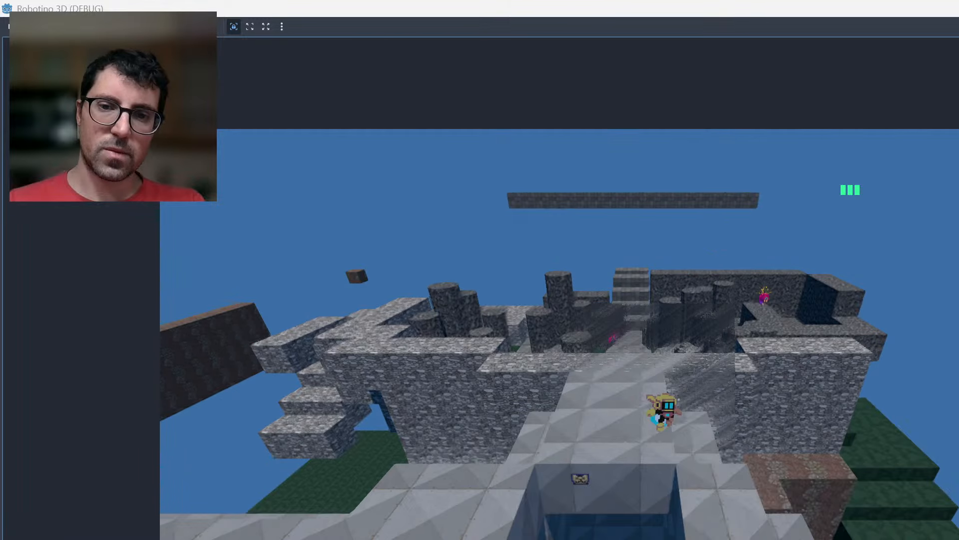
pyautogui.press('space')
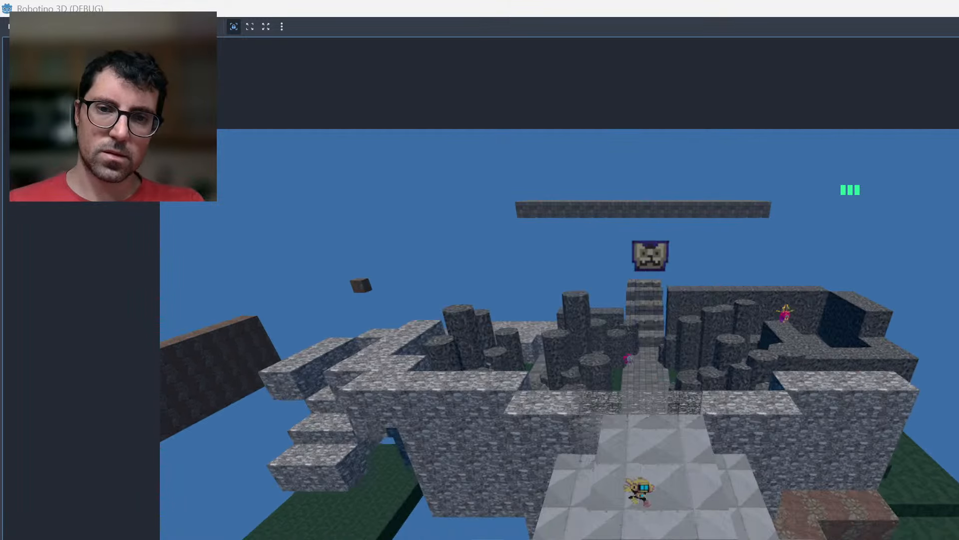
pyautogui.press('Left')
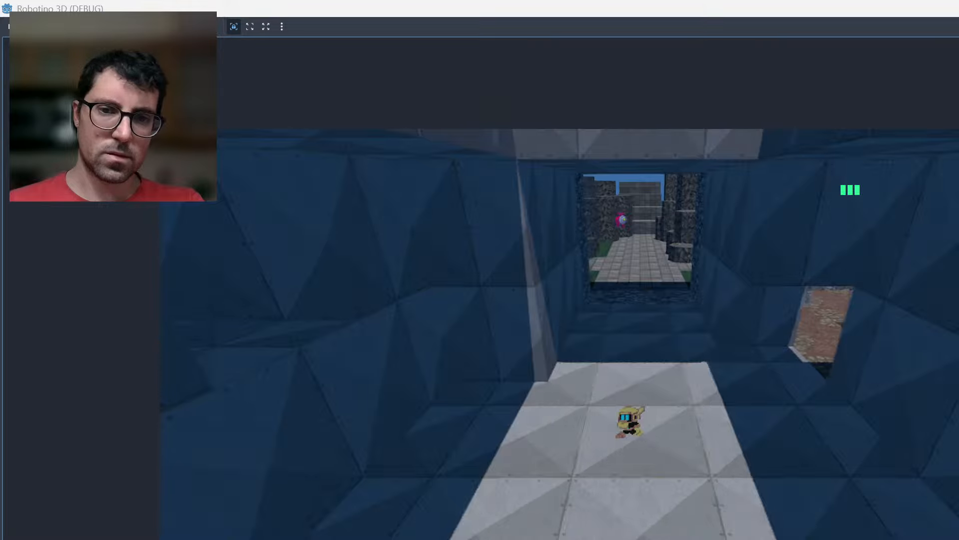
pyautogui.press('Left')
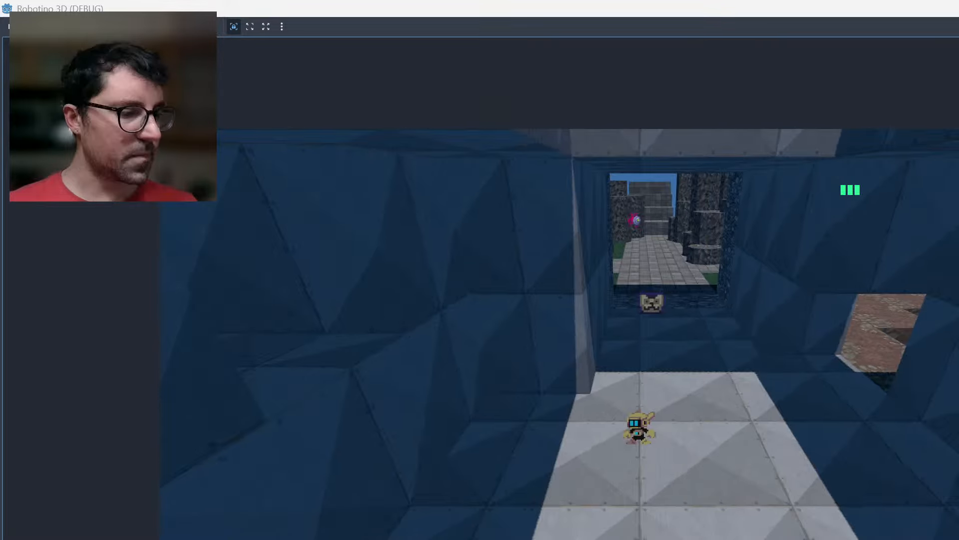